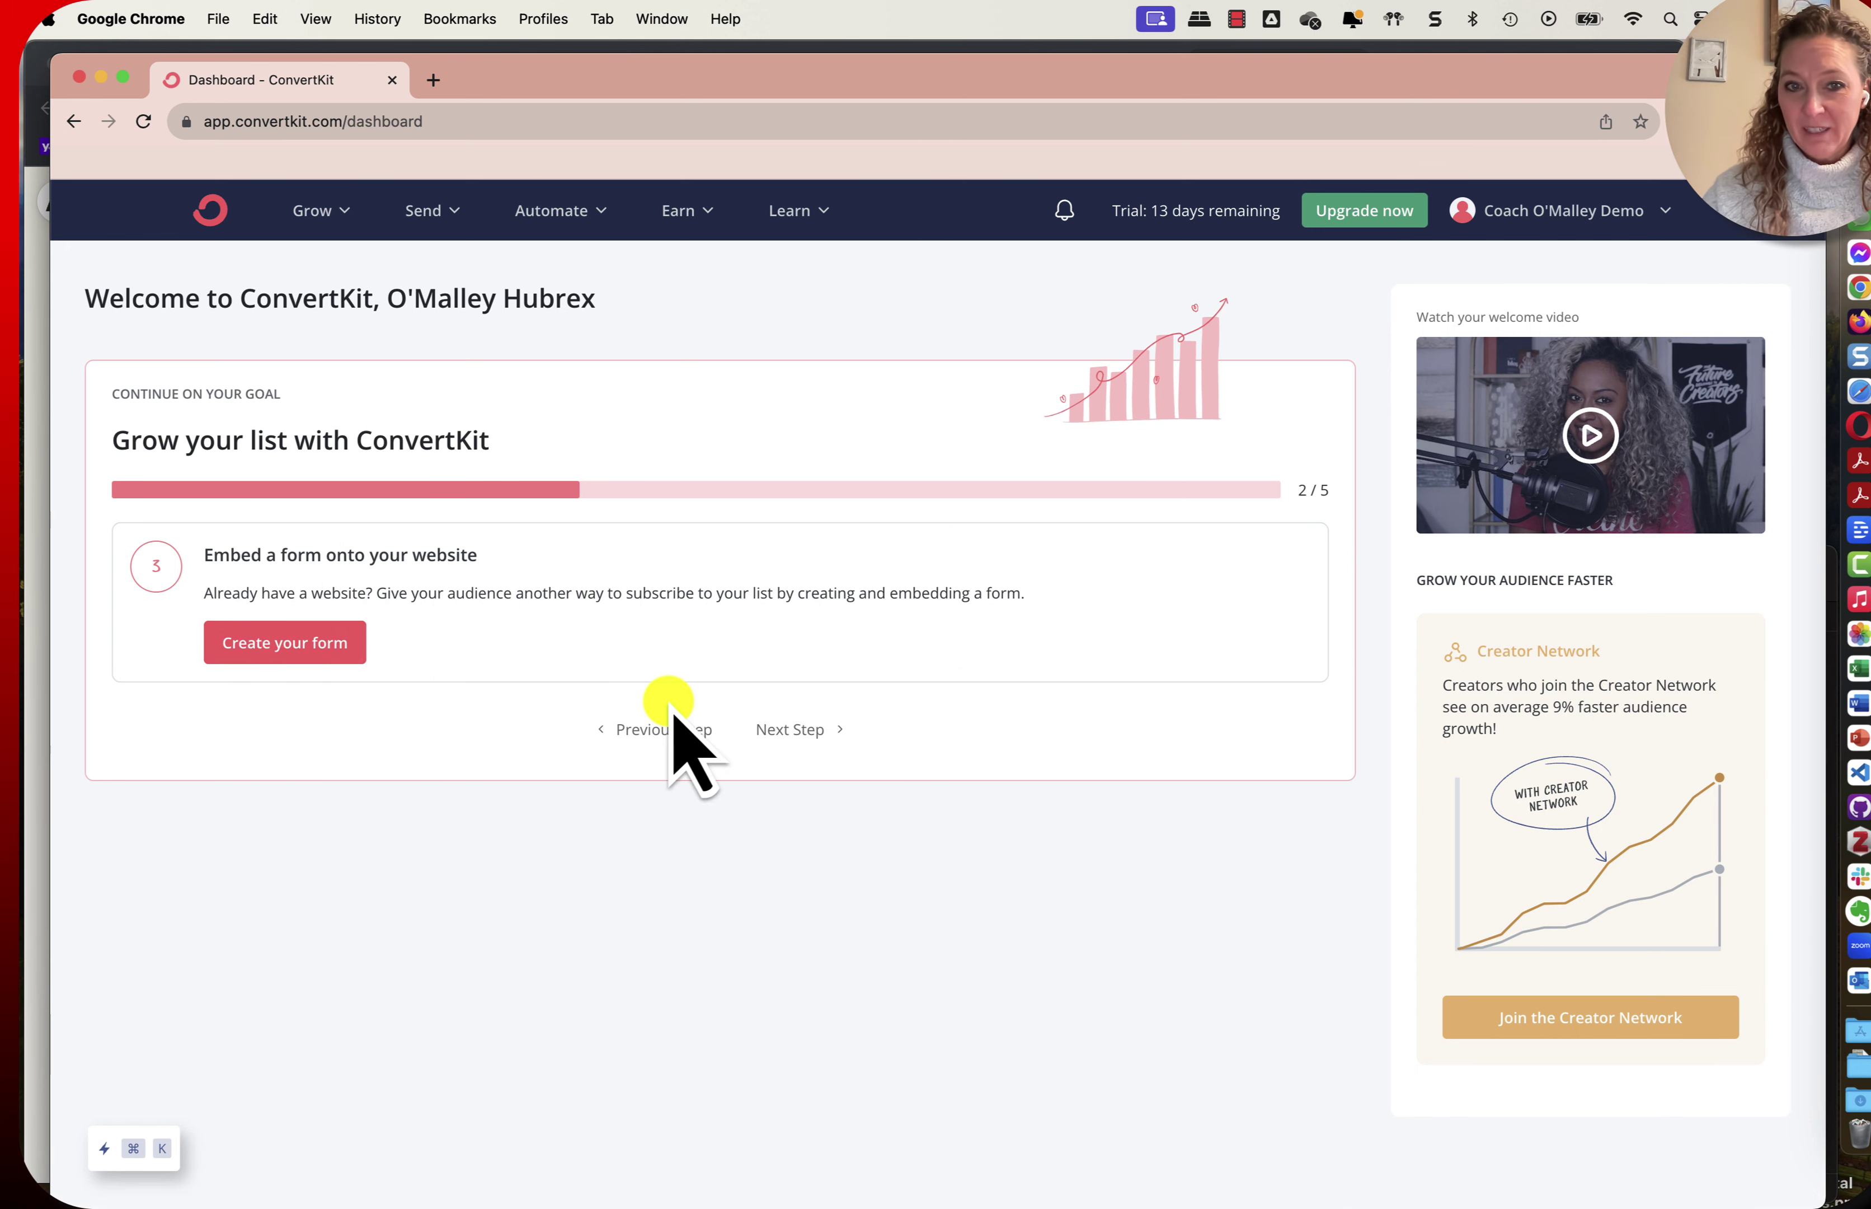
click(667, 729)
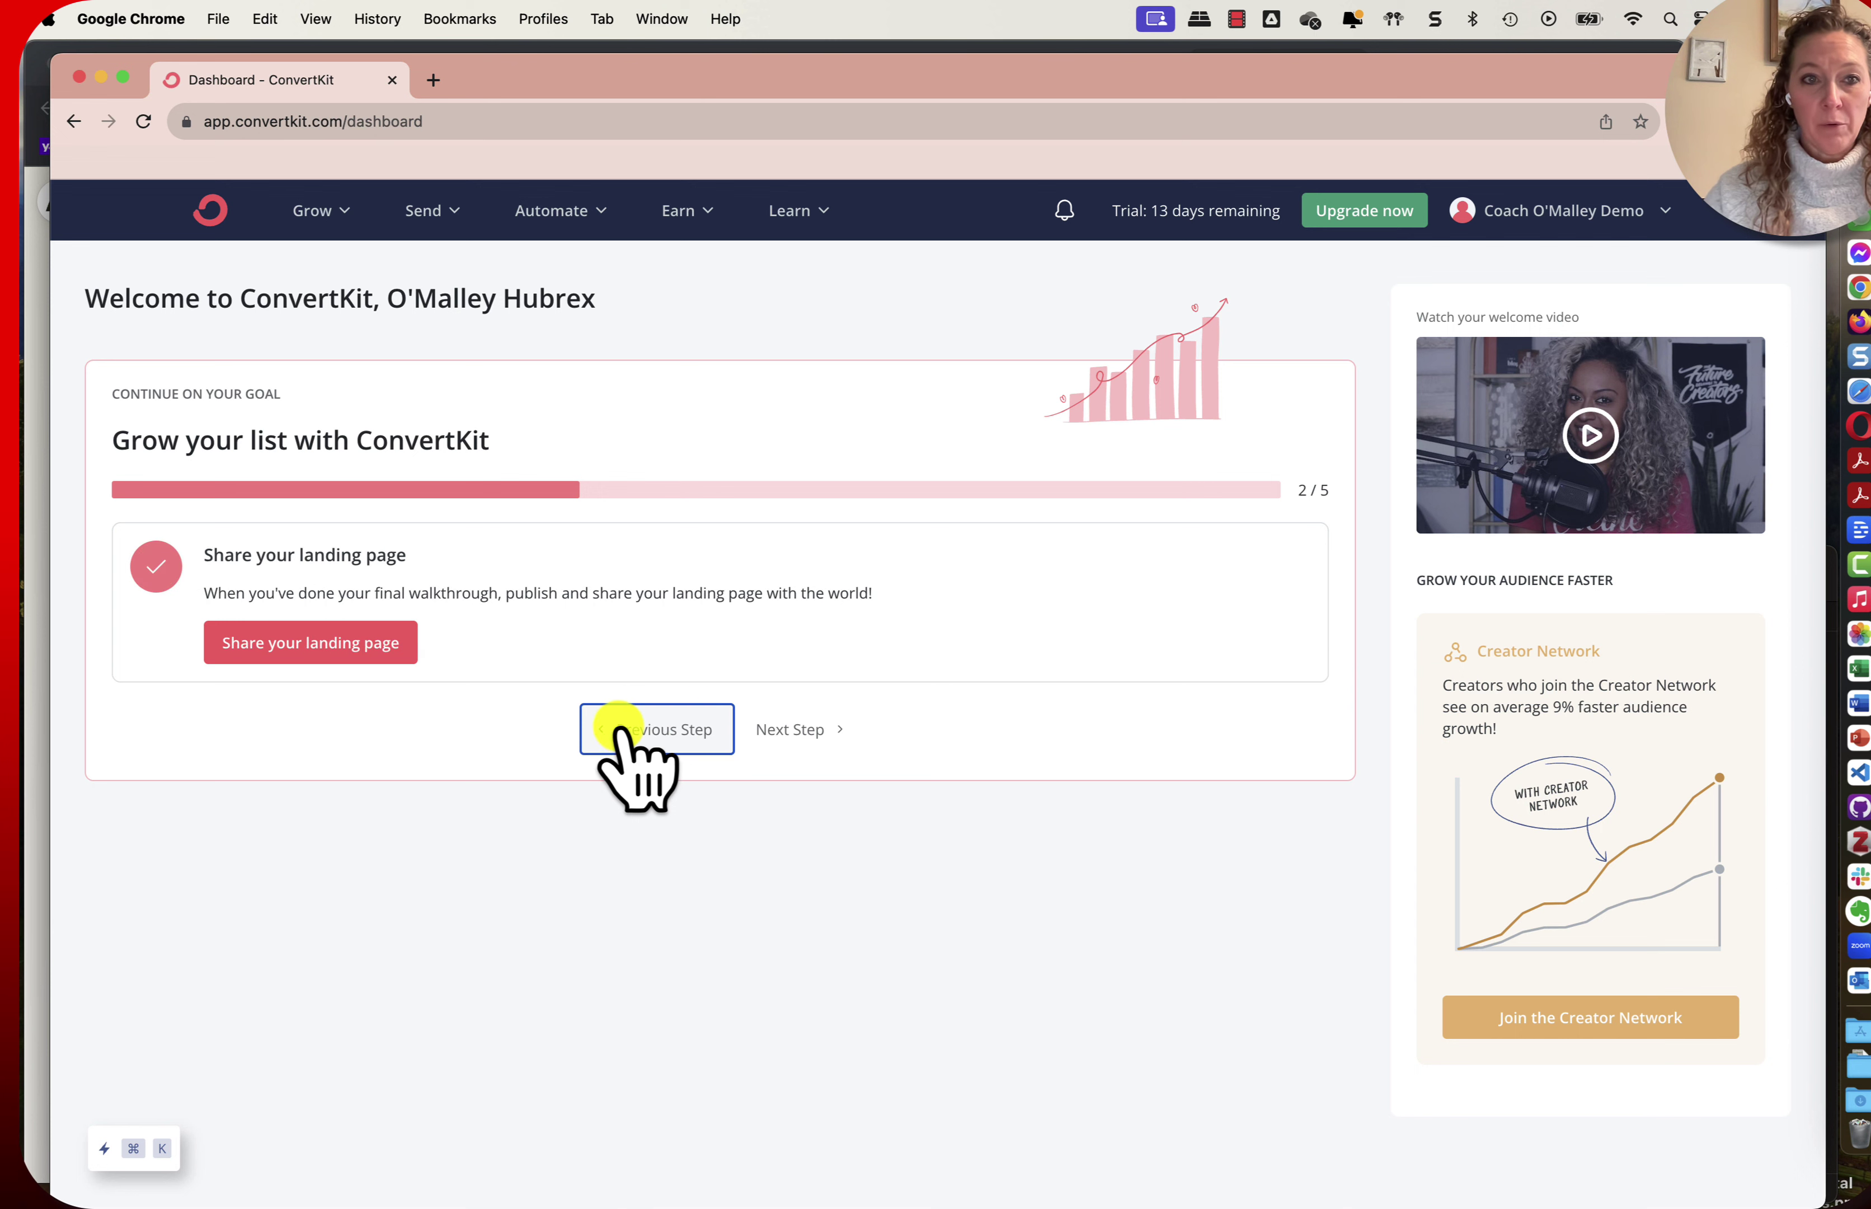
click(650, 731)
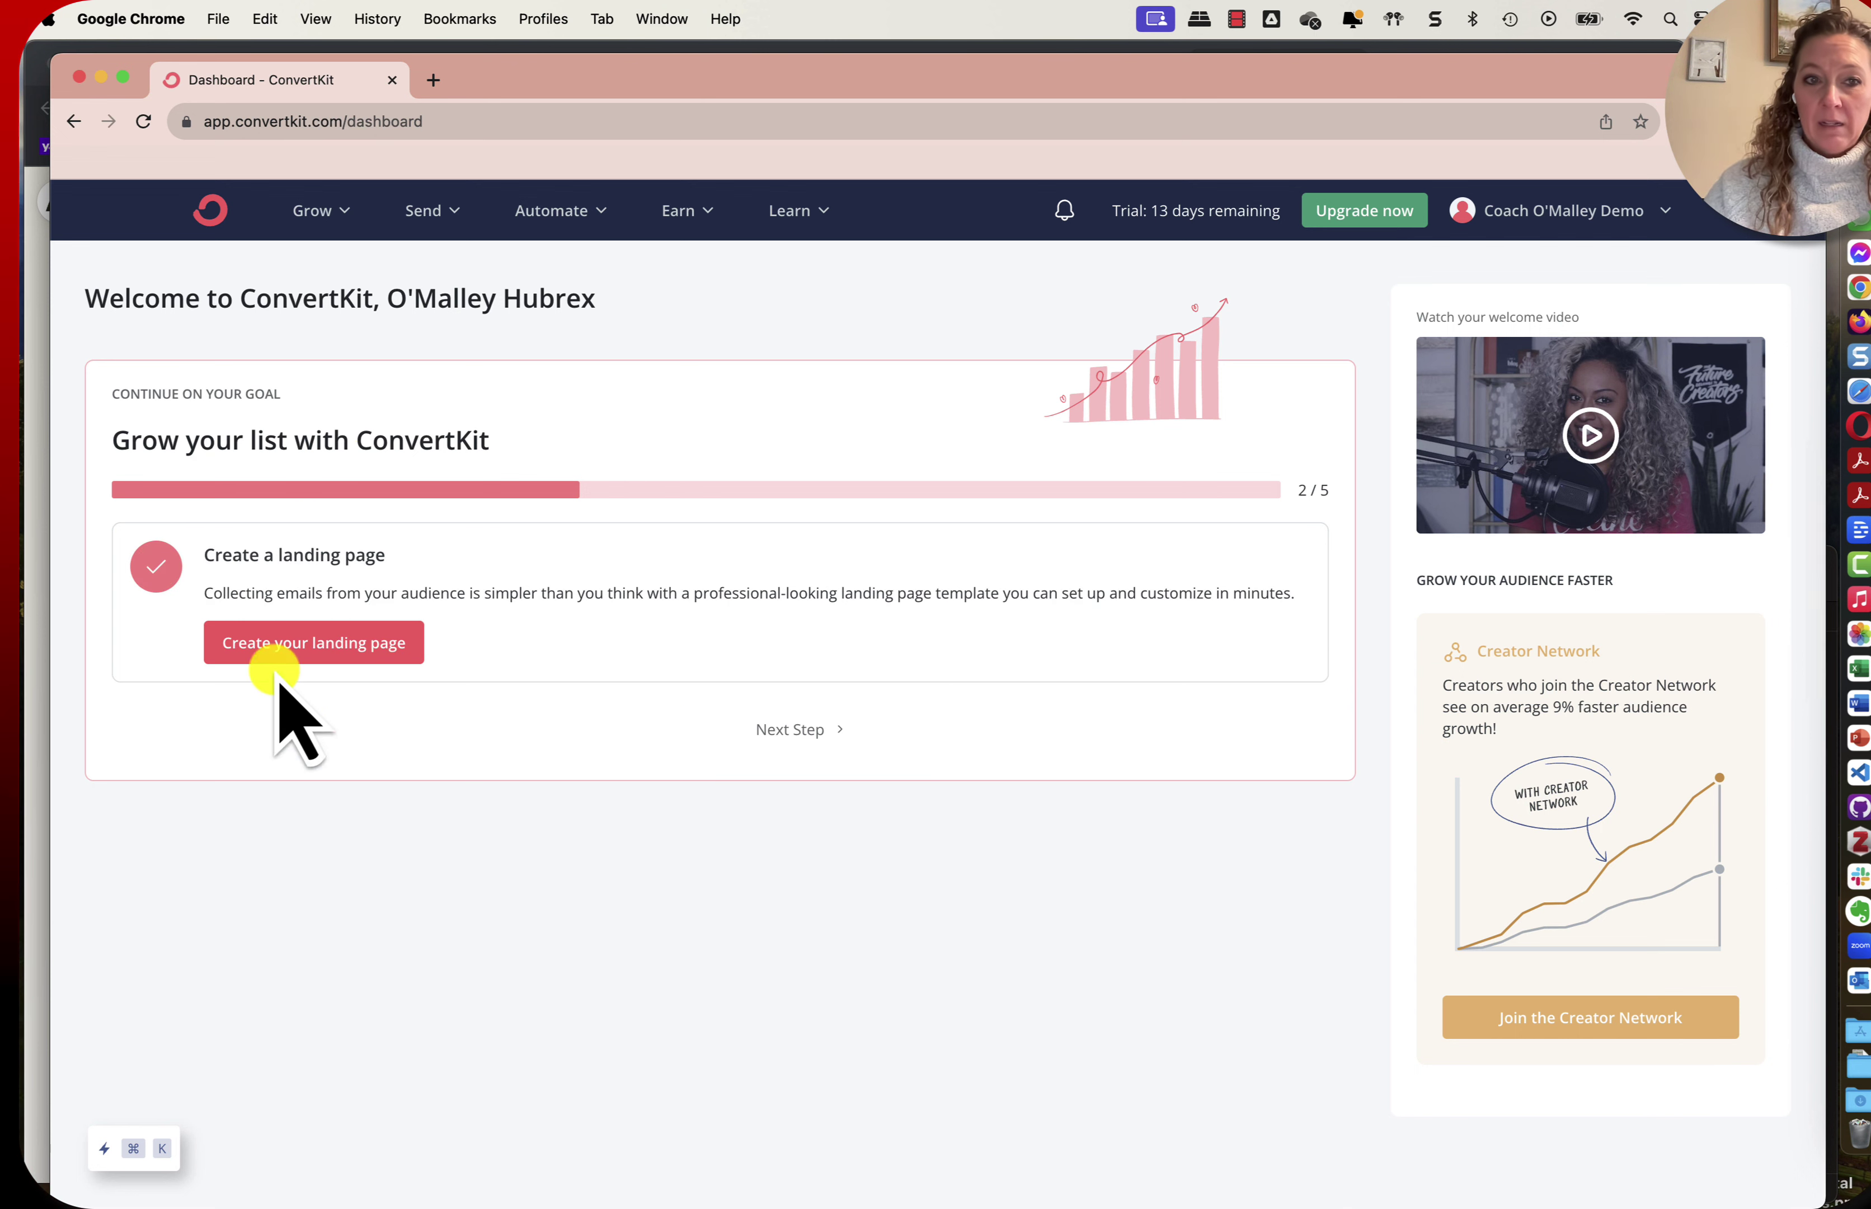
click(293, 641)
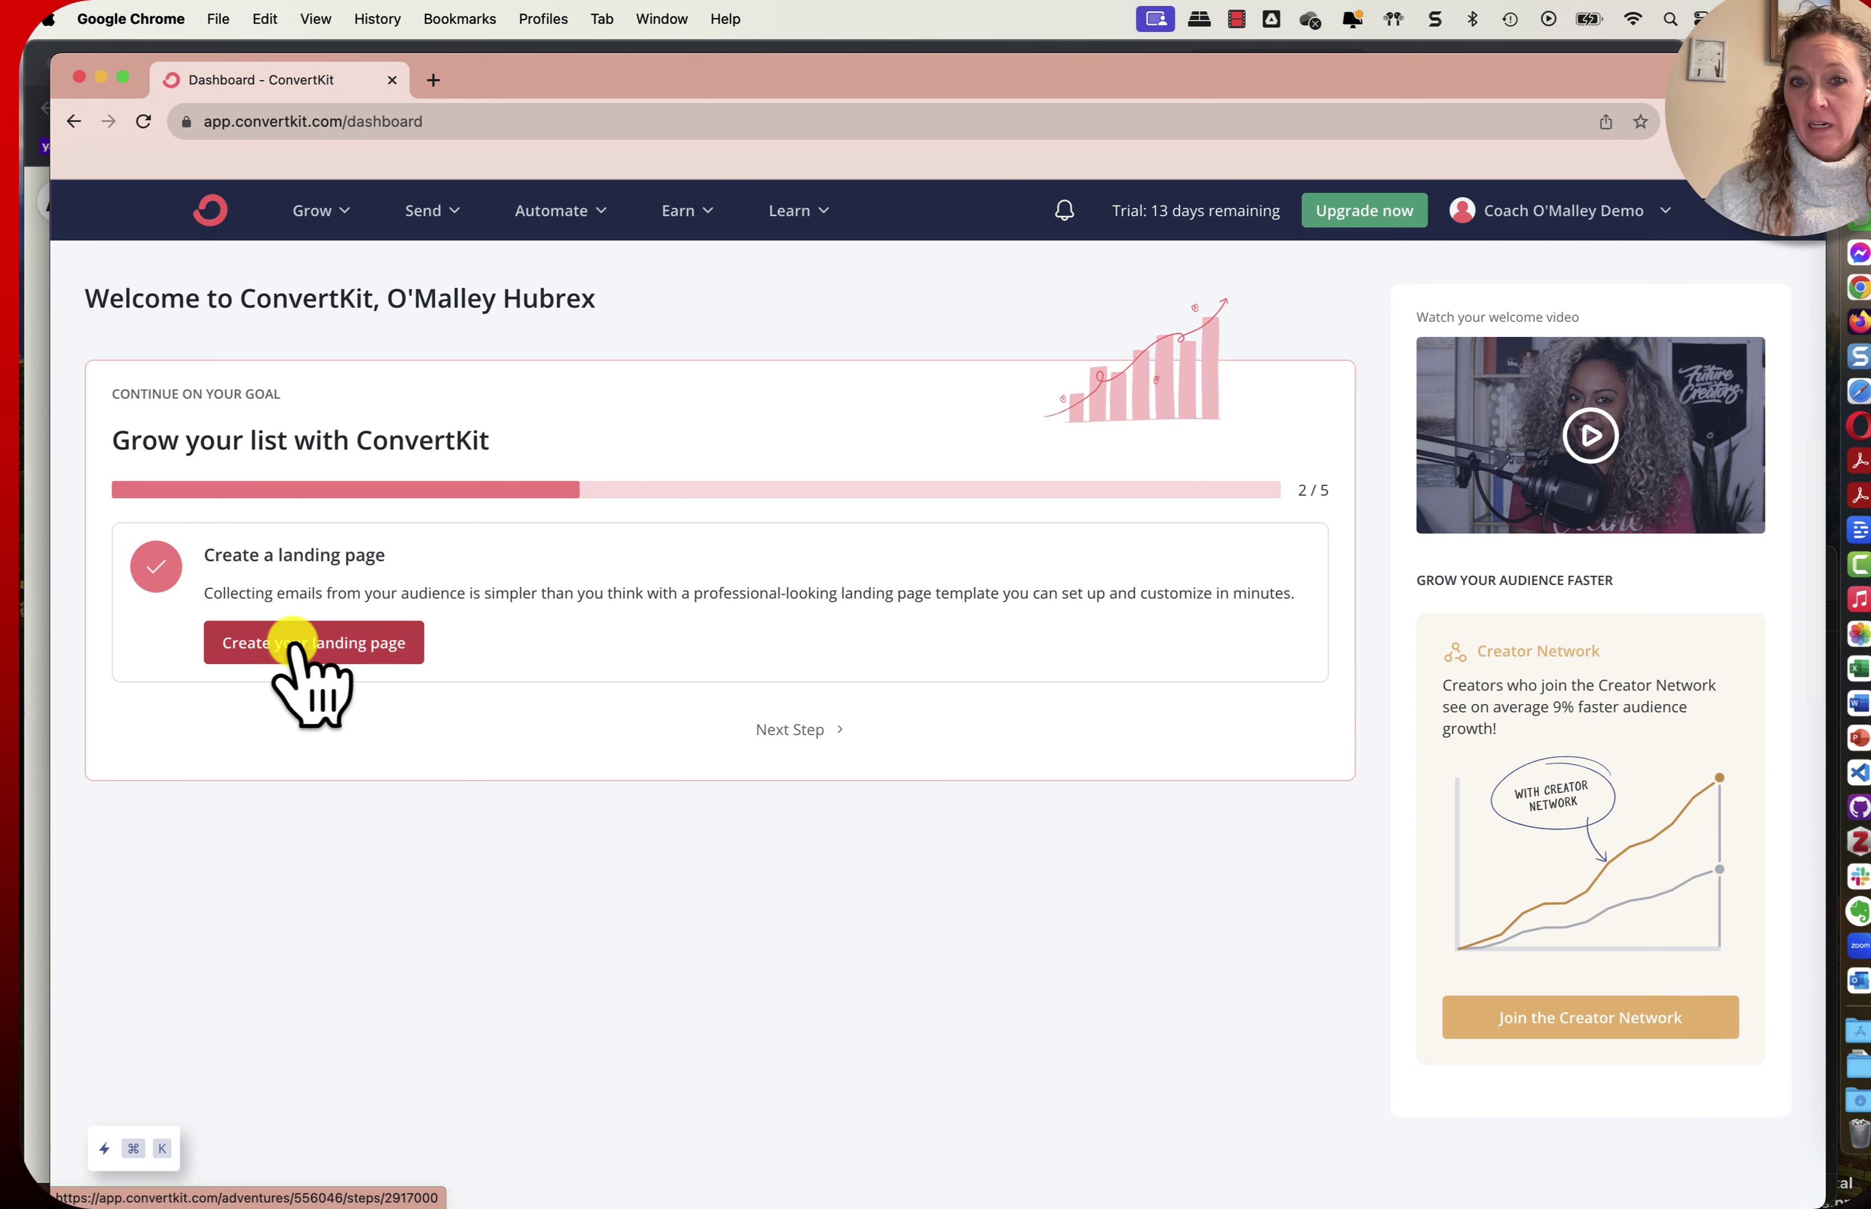
click(806, 731)
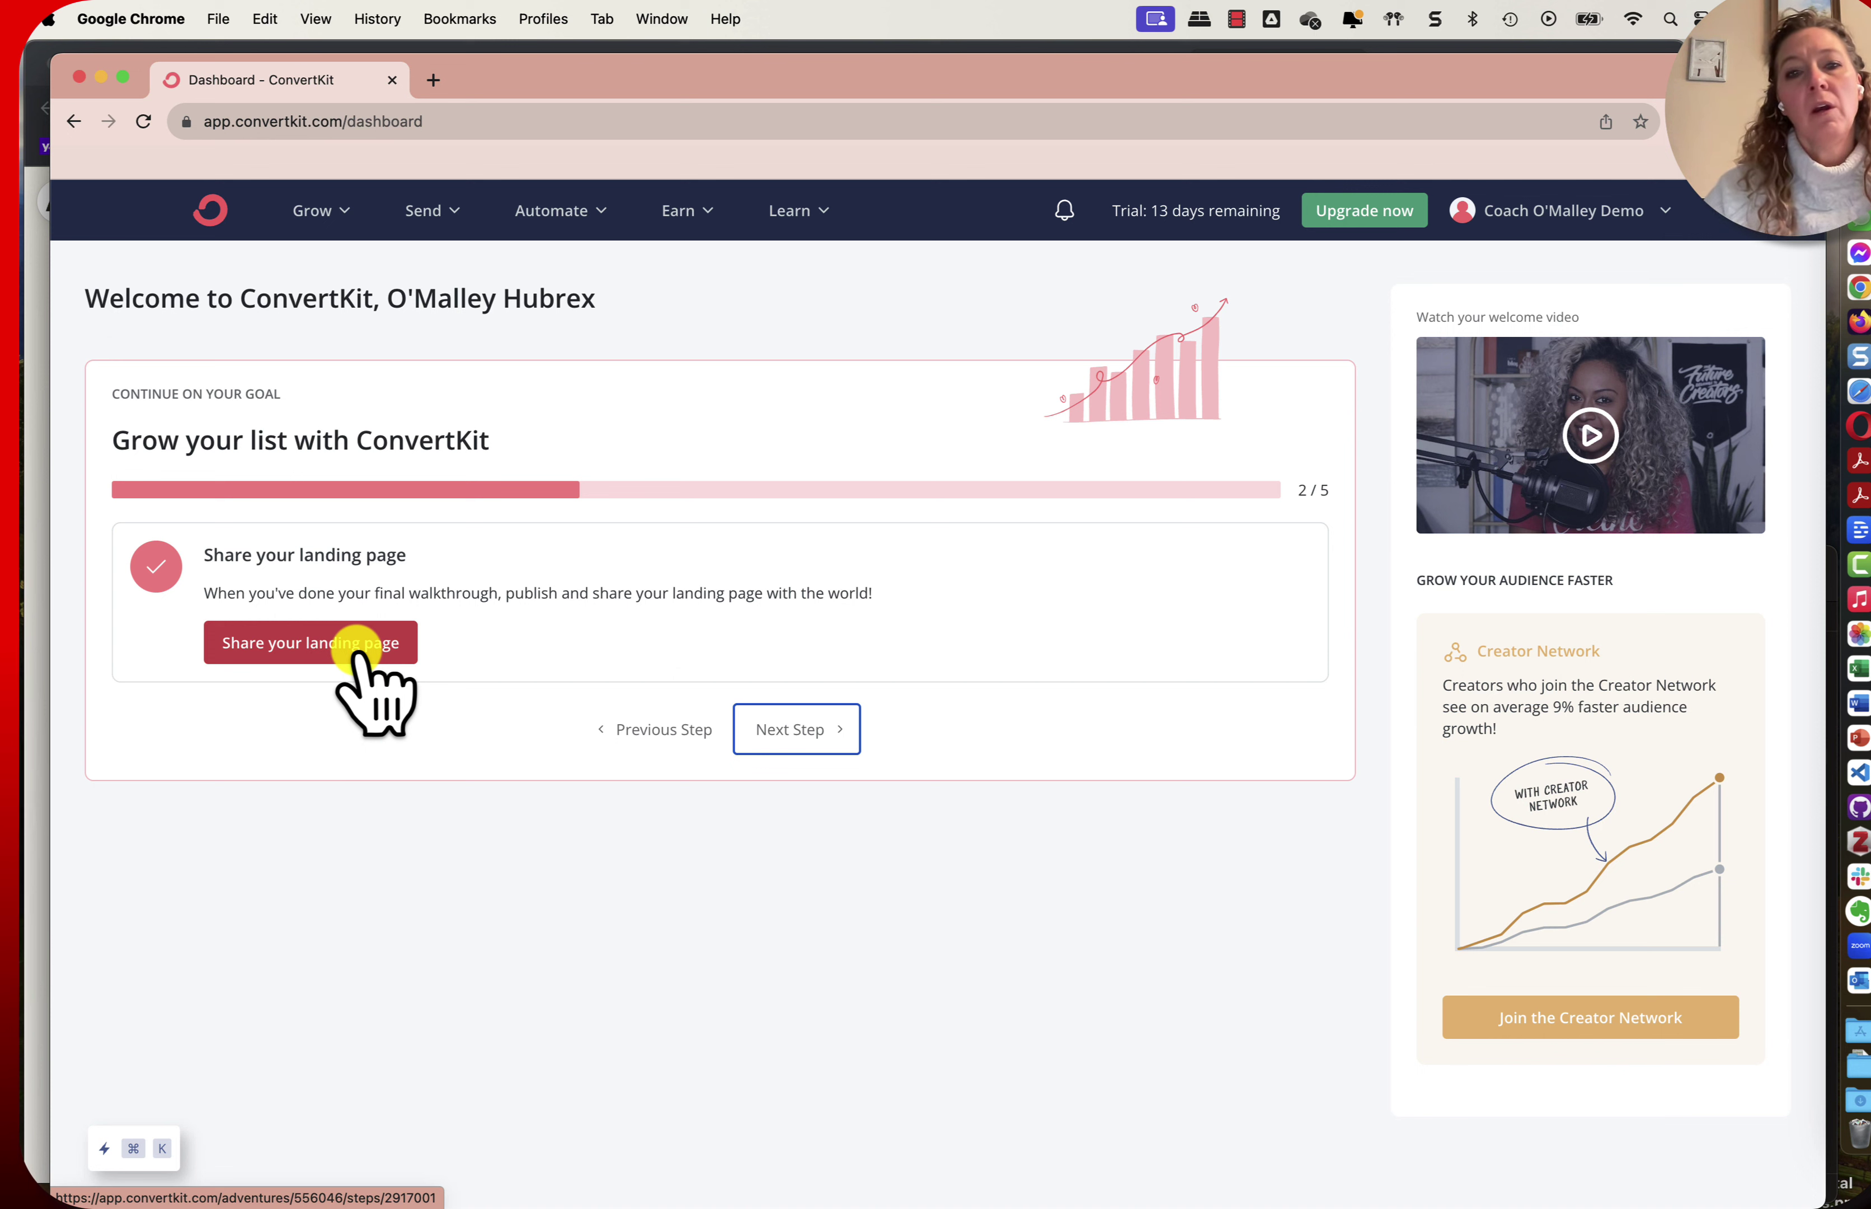
click(817, 739)
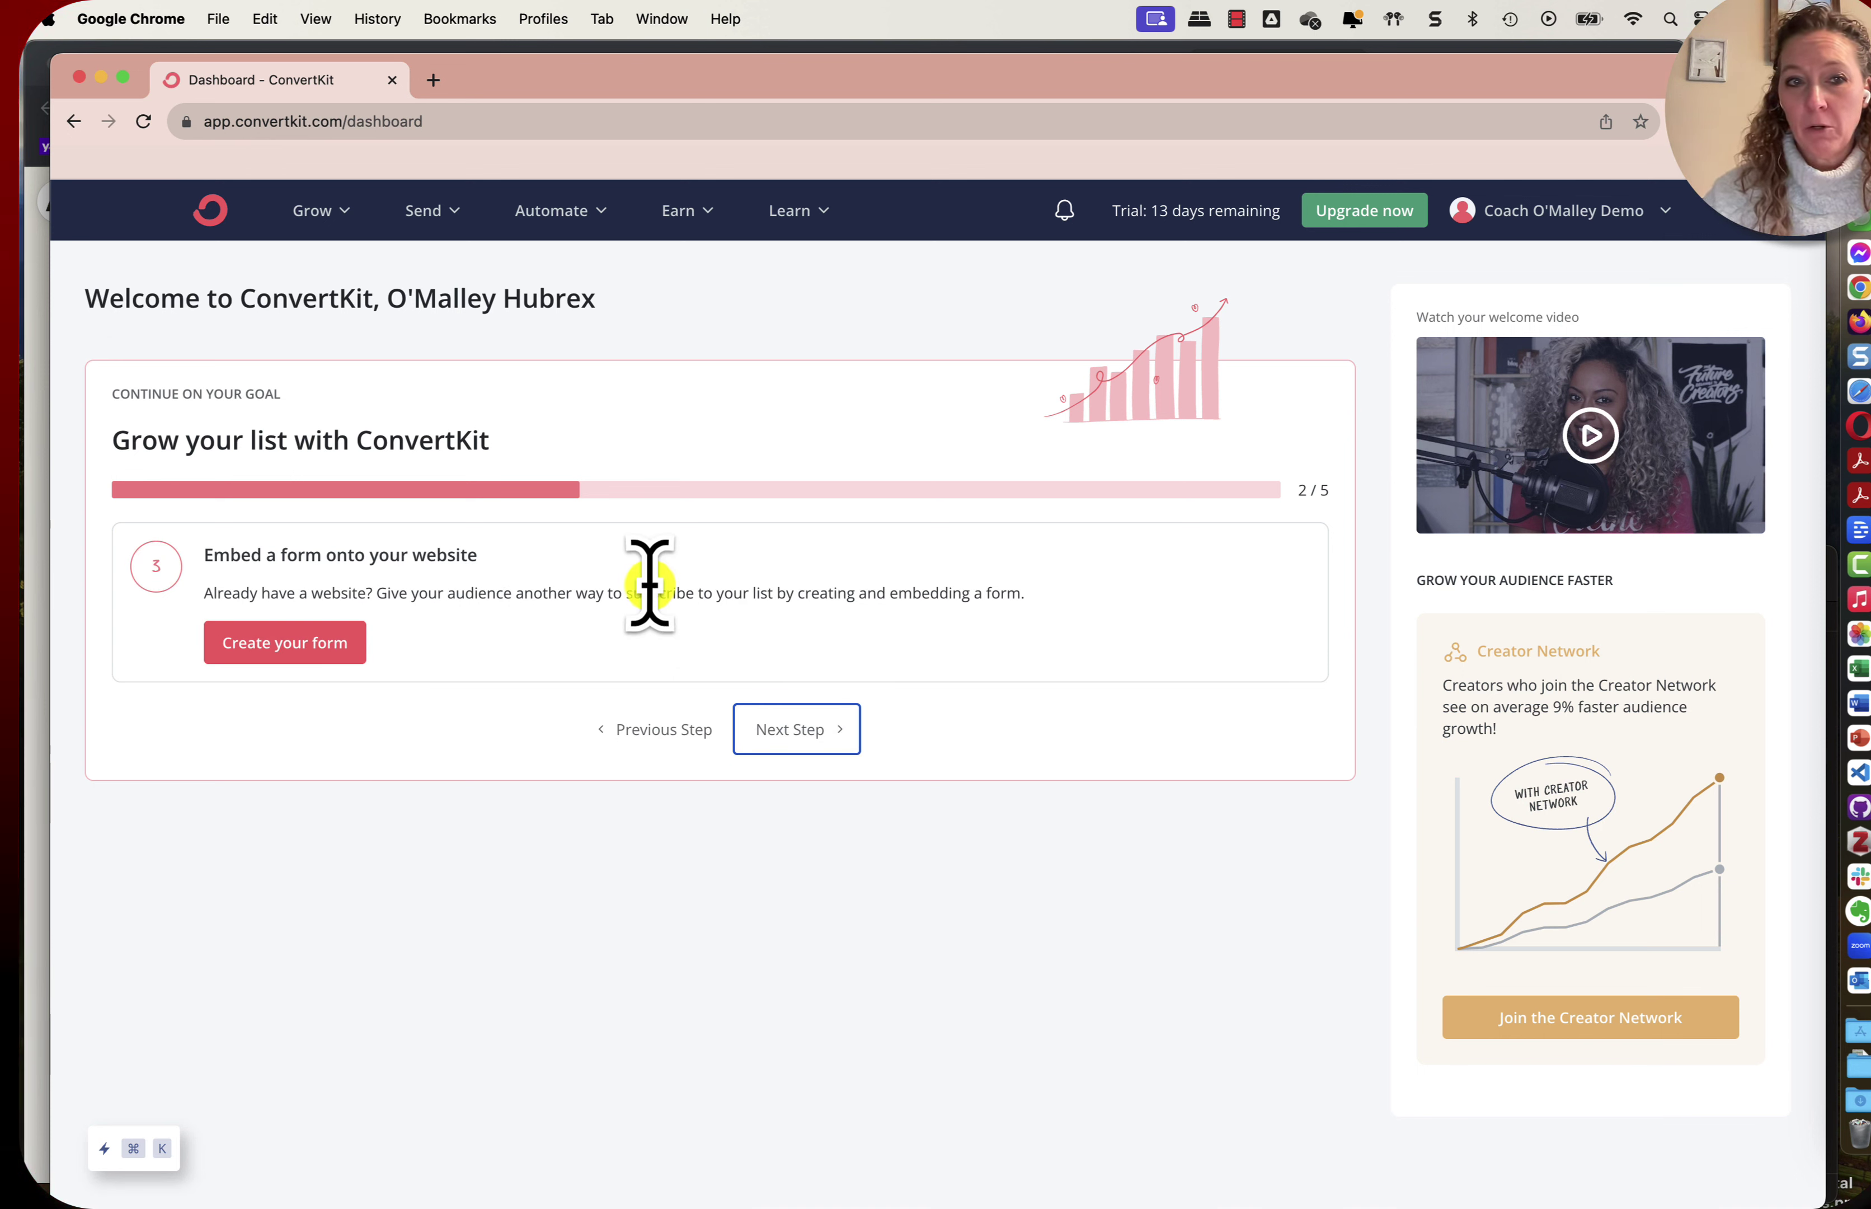
Open the 'Embed a form onto your website' guide and scroll through its instructions.
click(313, 649)
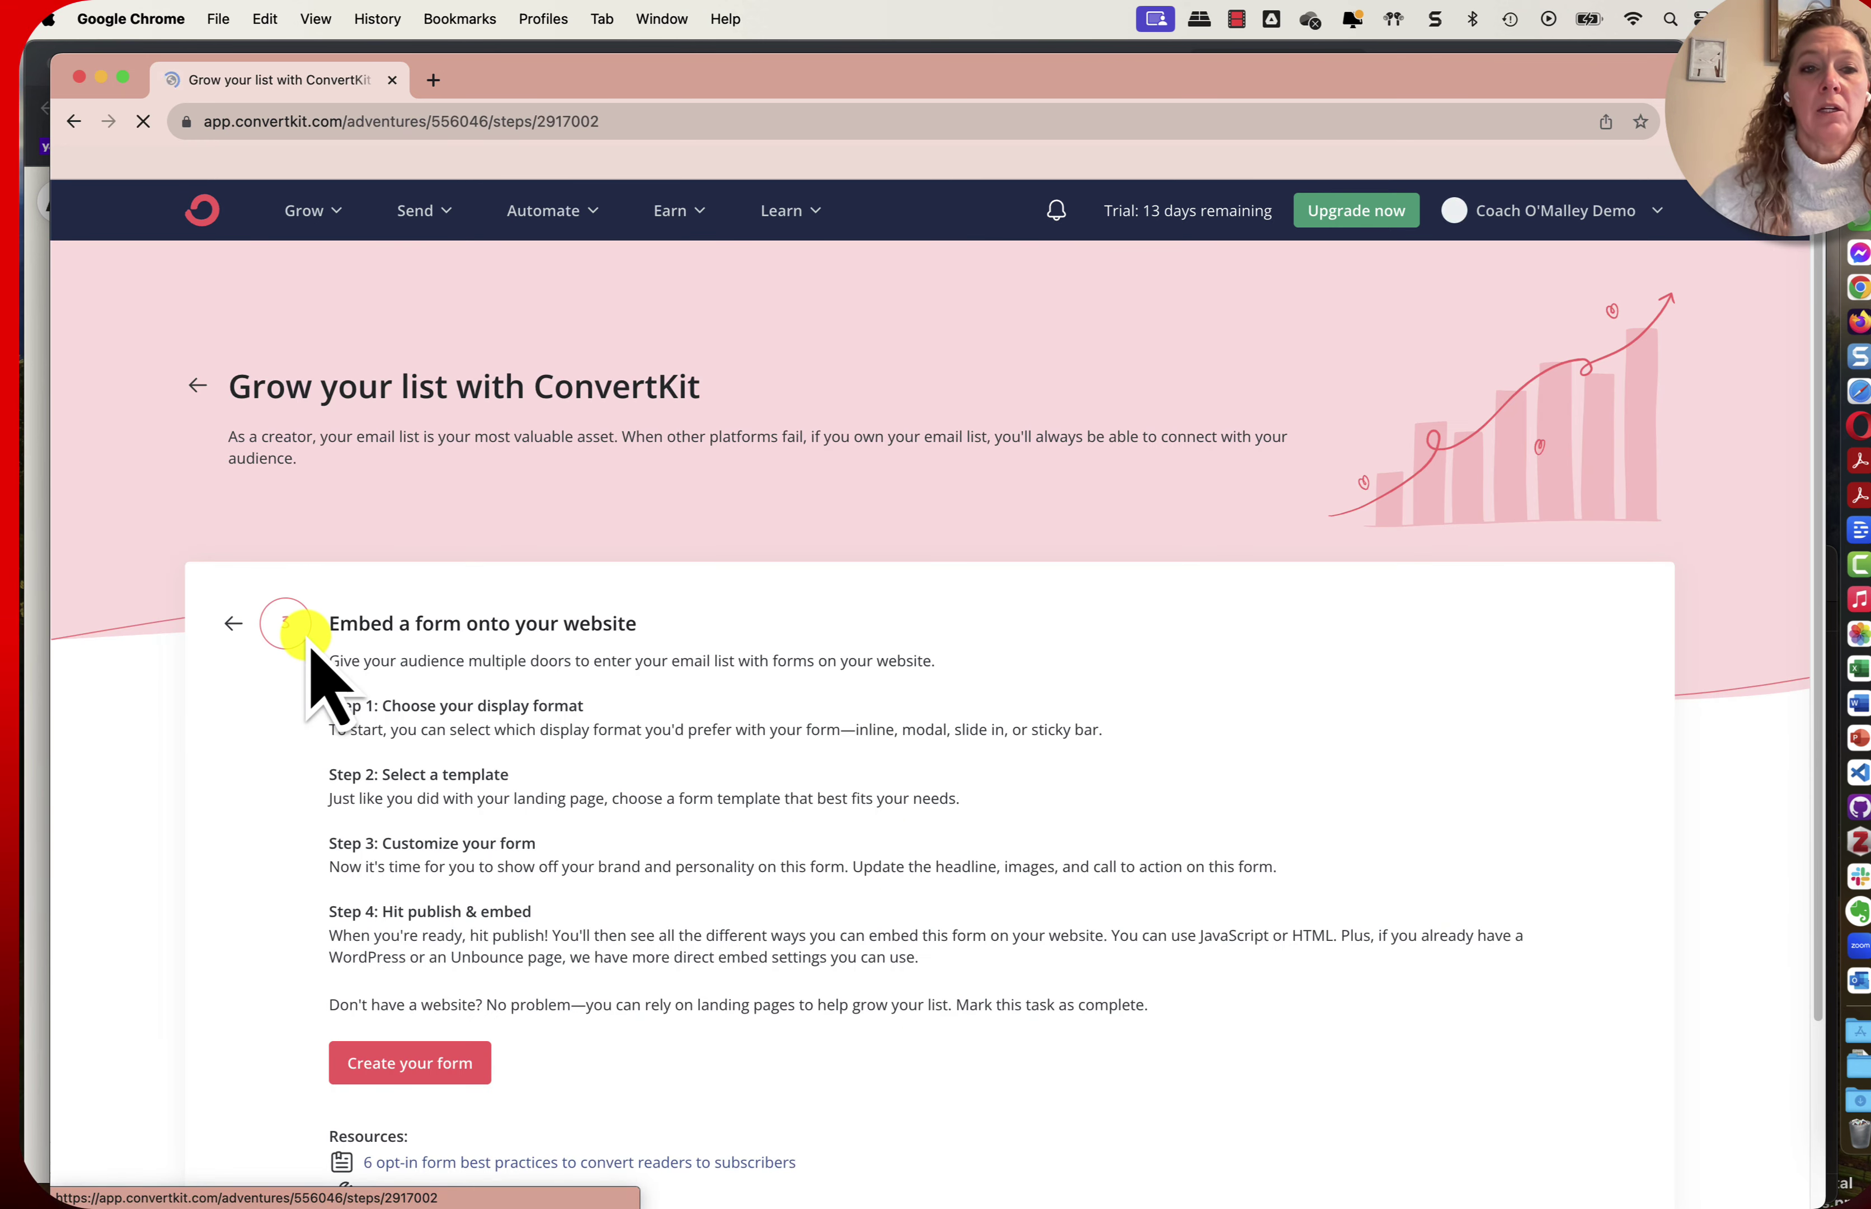
scroll(1290, 652, down, 2)
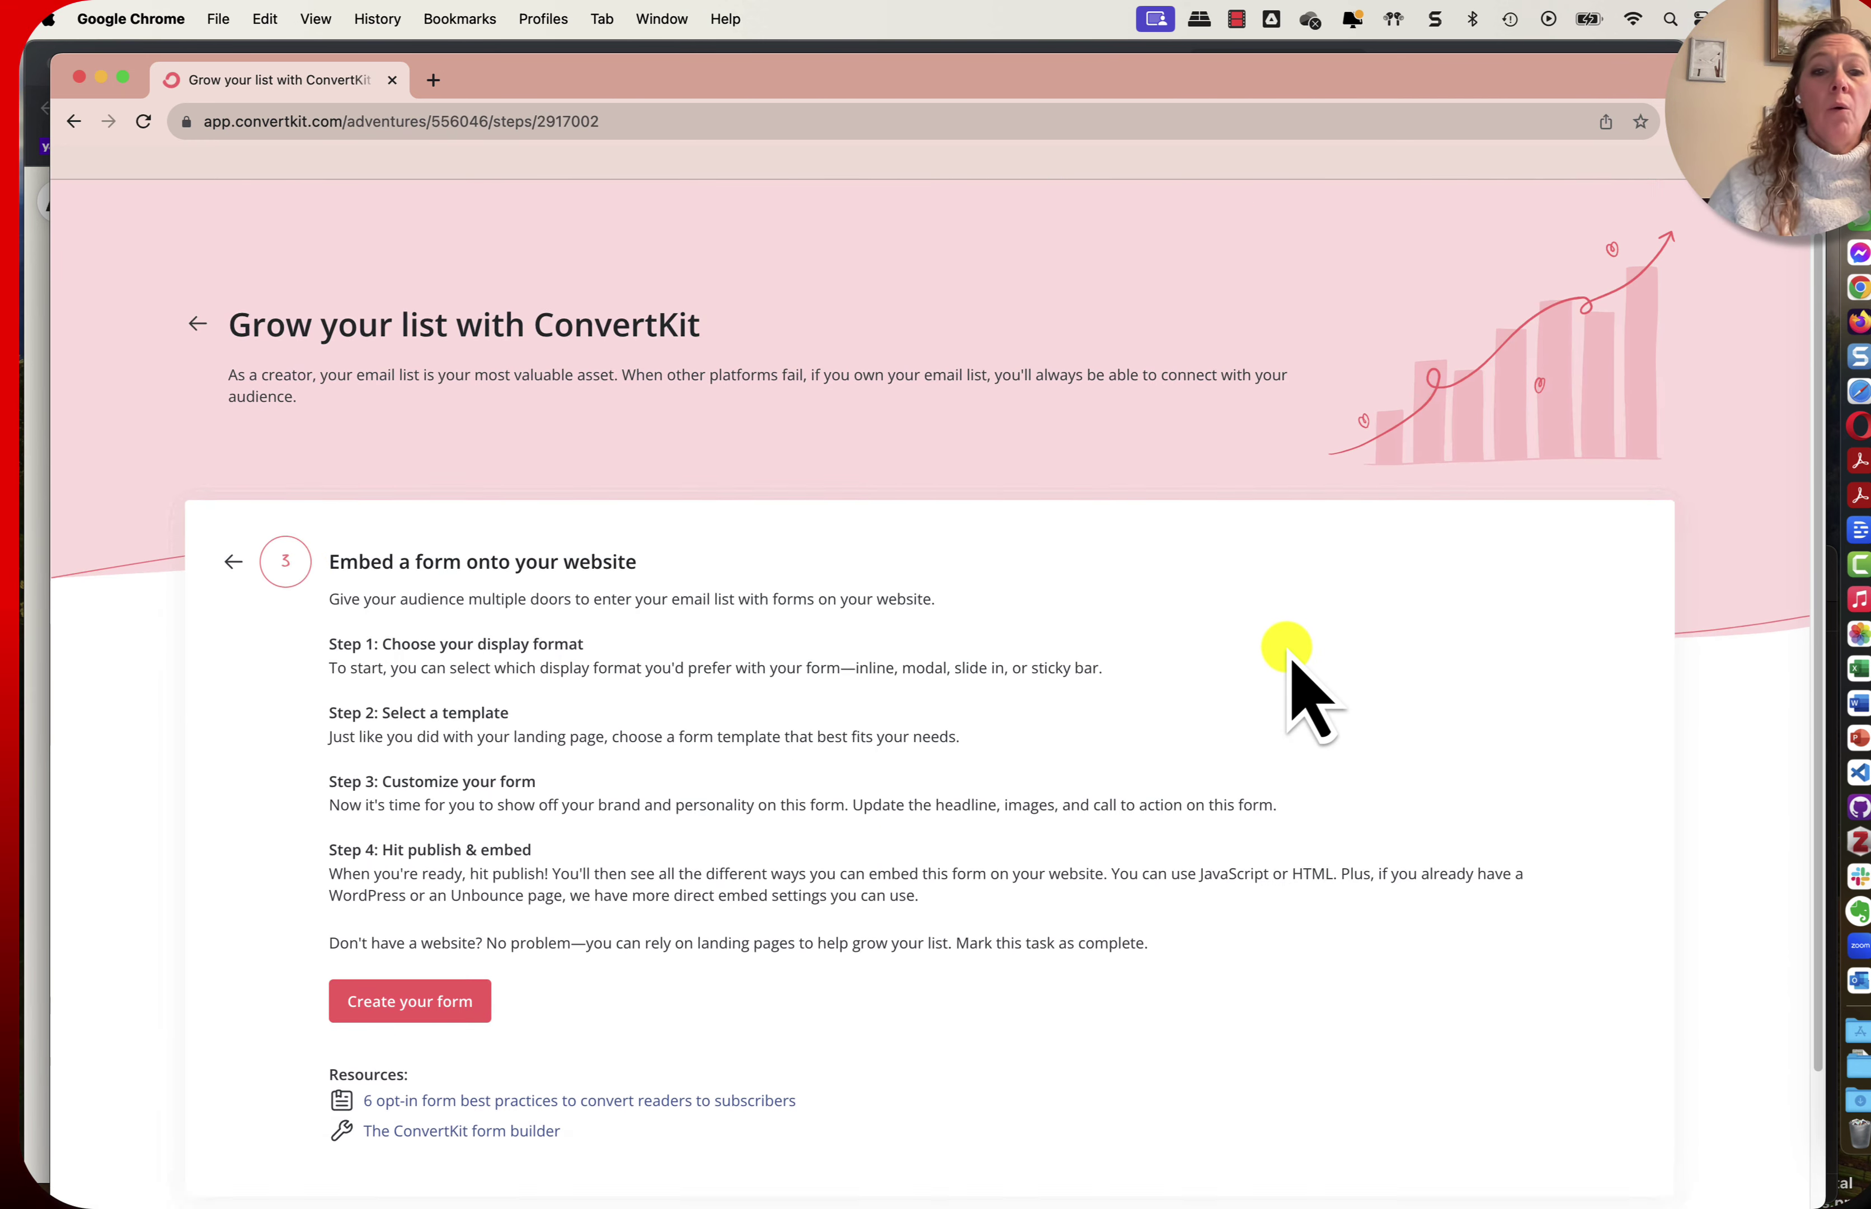
scroll(1291, 662, down, 2)
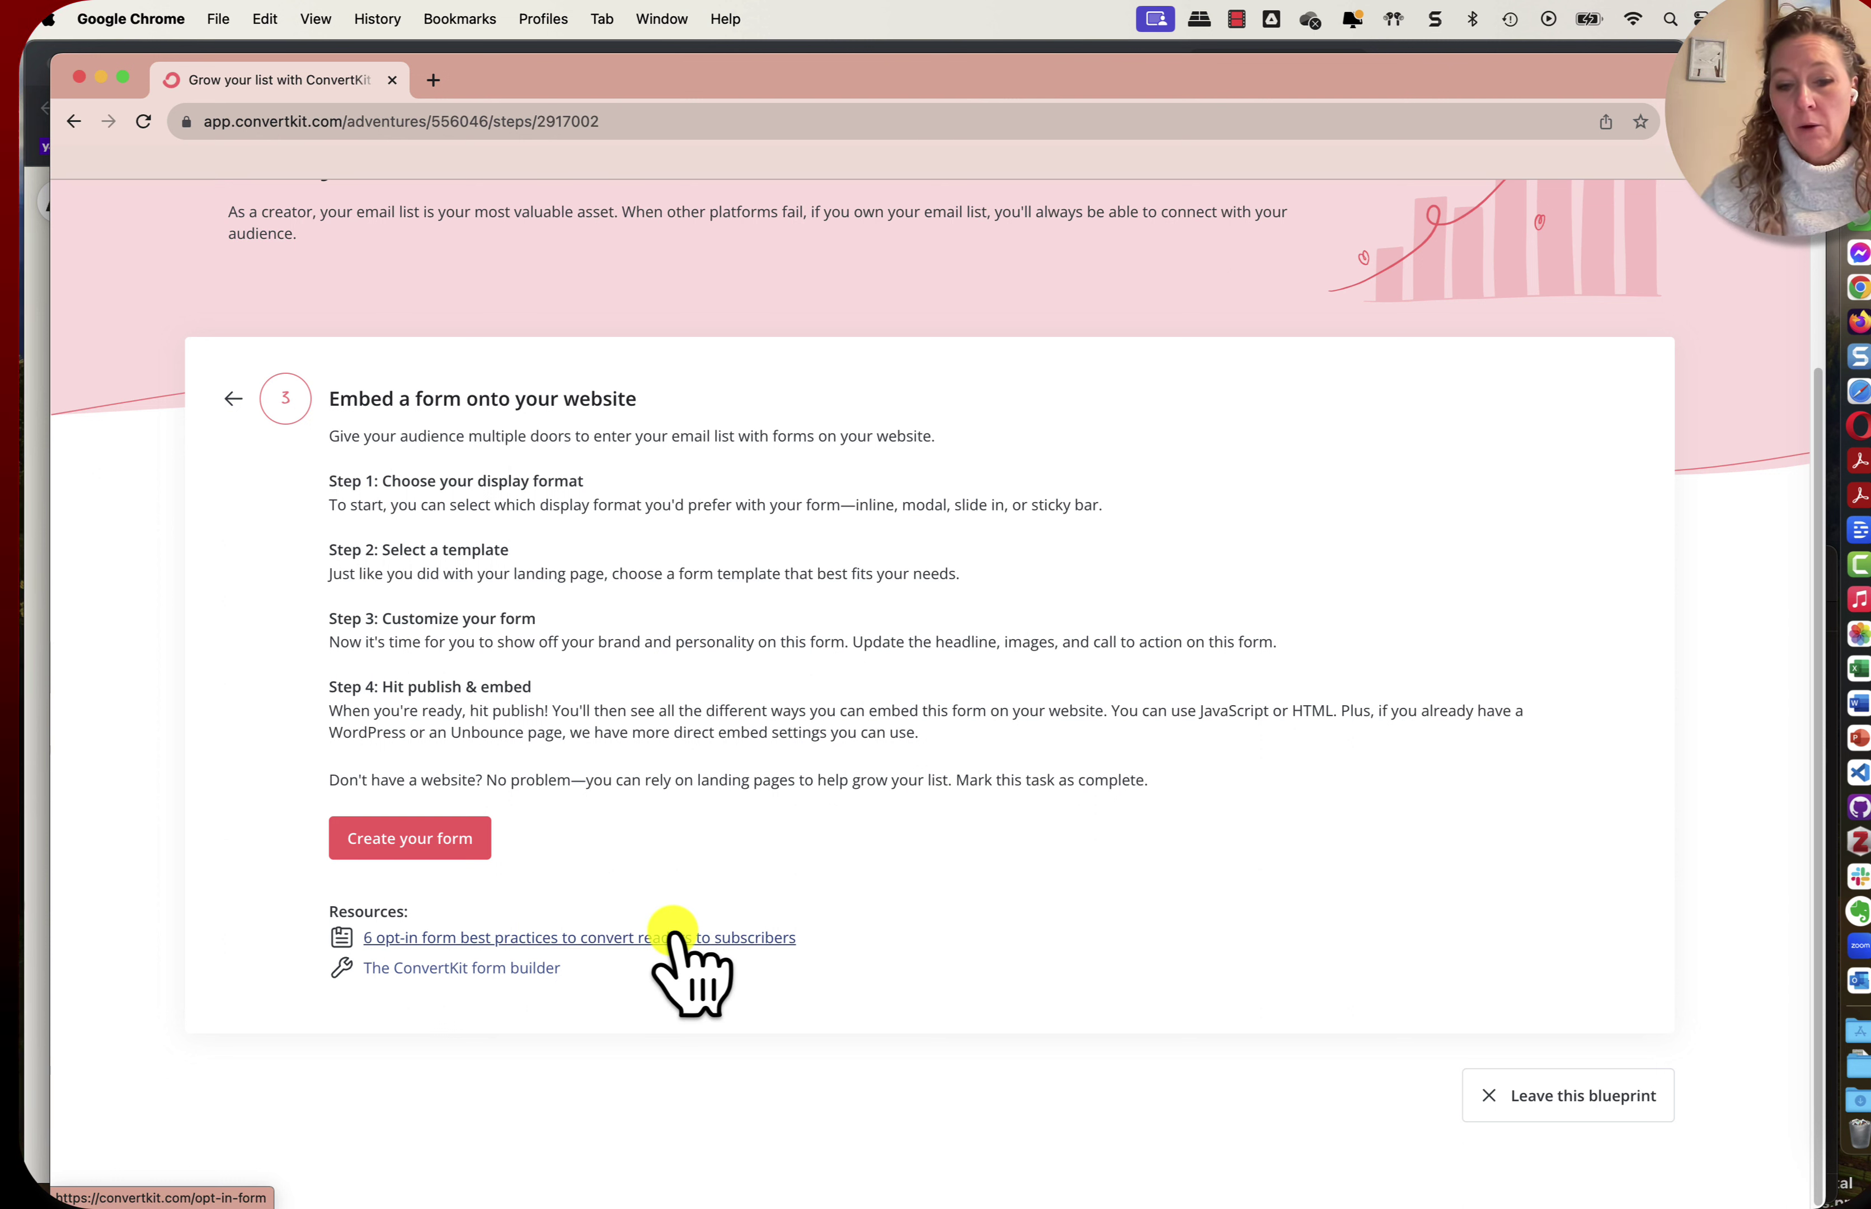
Open the opt-in best practices and form builder articles in new tabs, then read the best practices one.
super+click(684, 936)
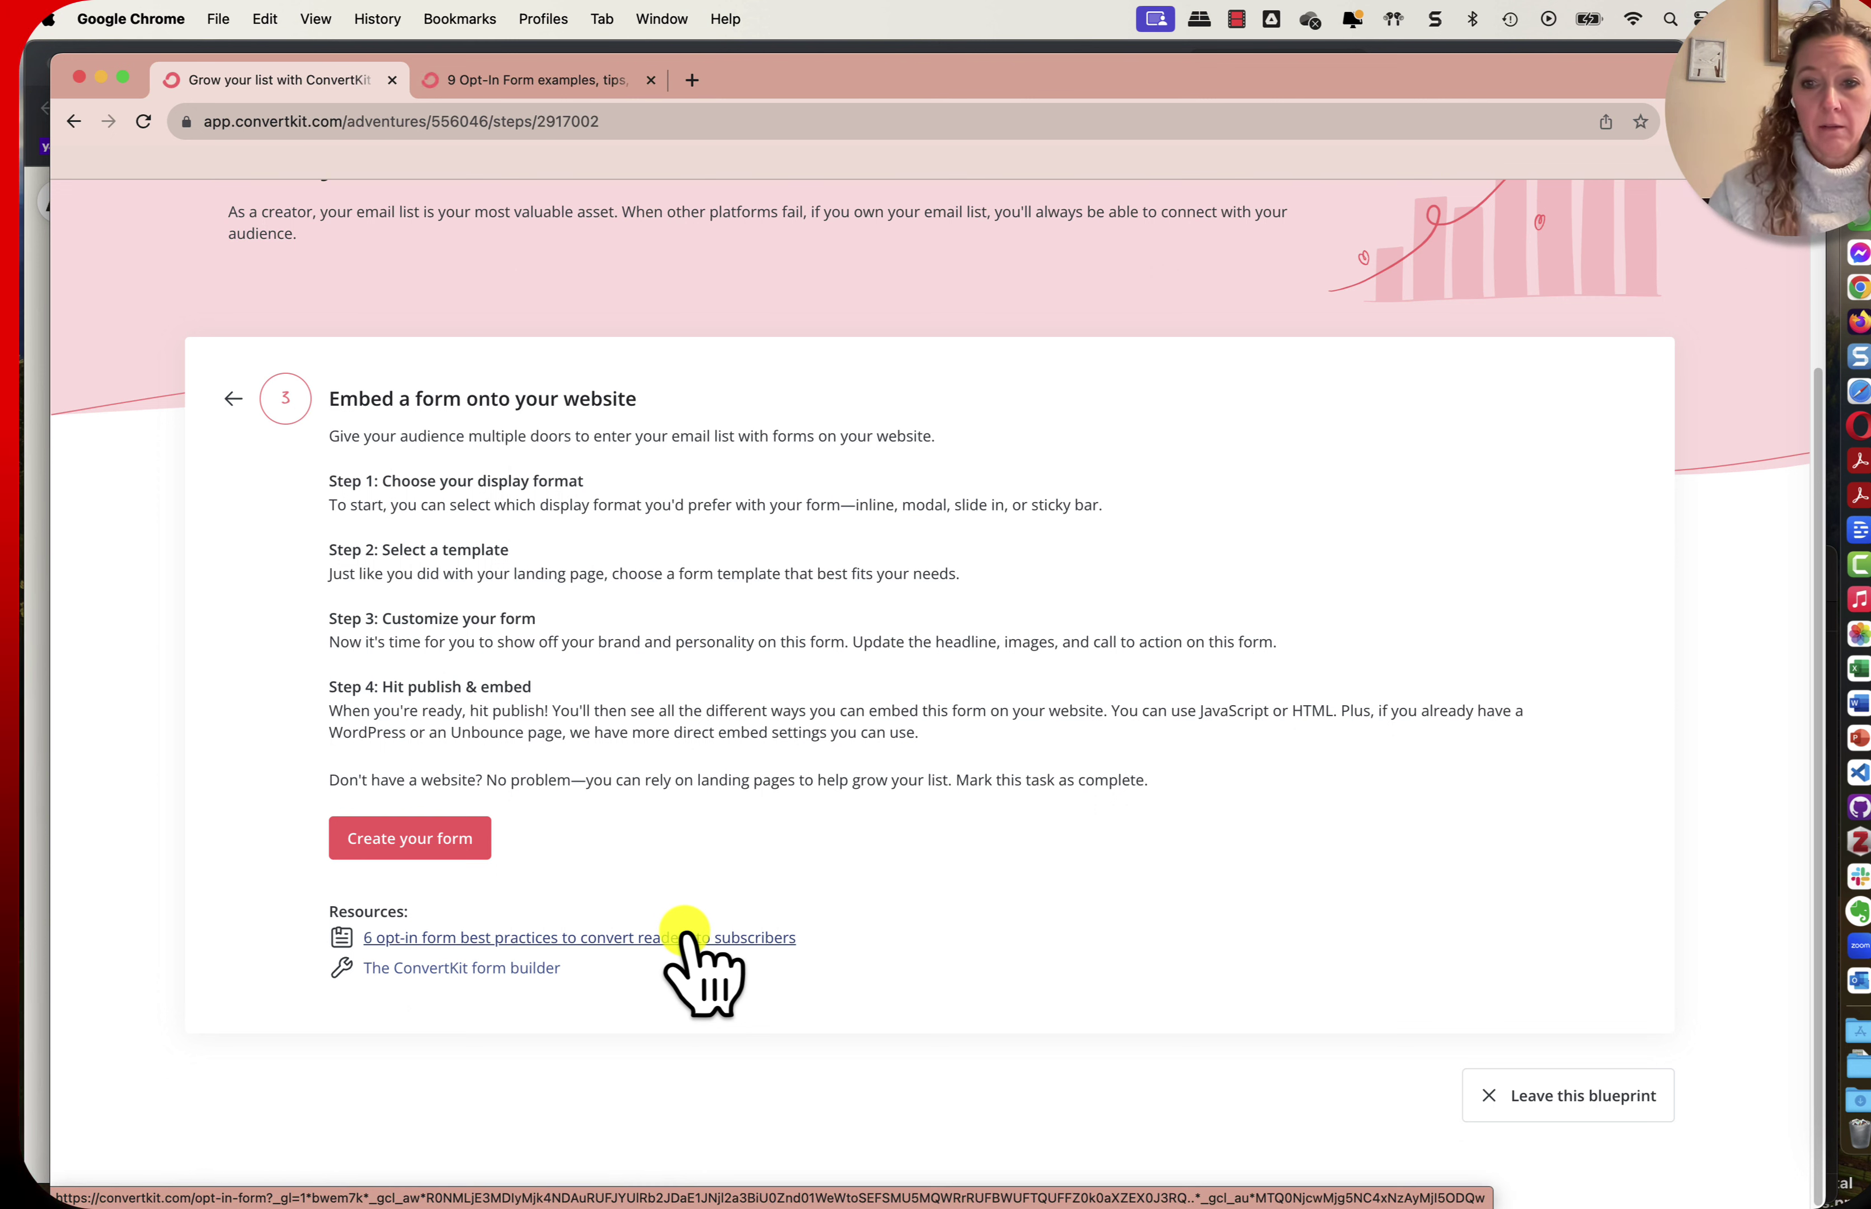
super+click(495, 968)
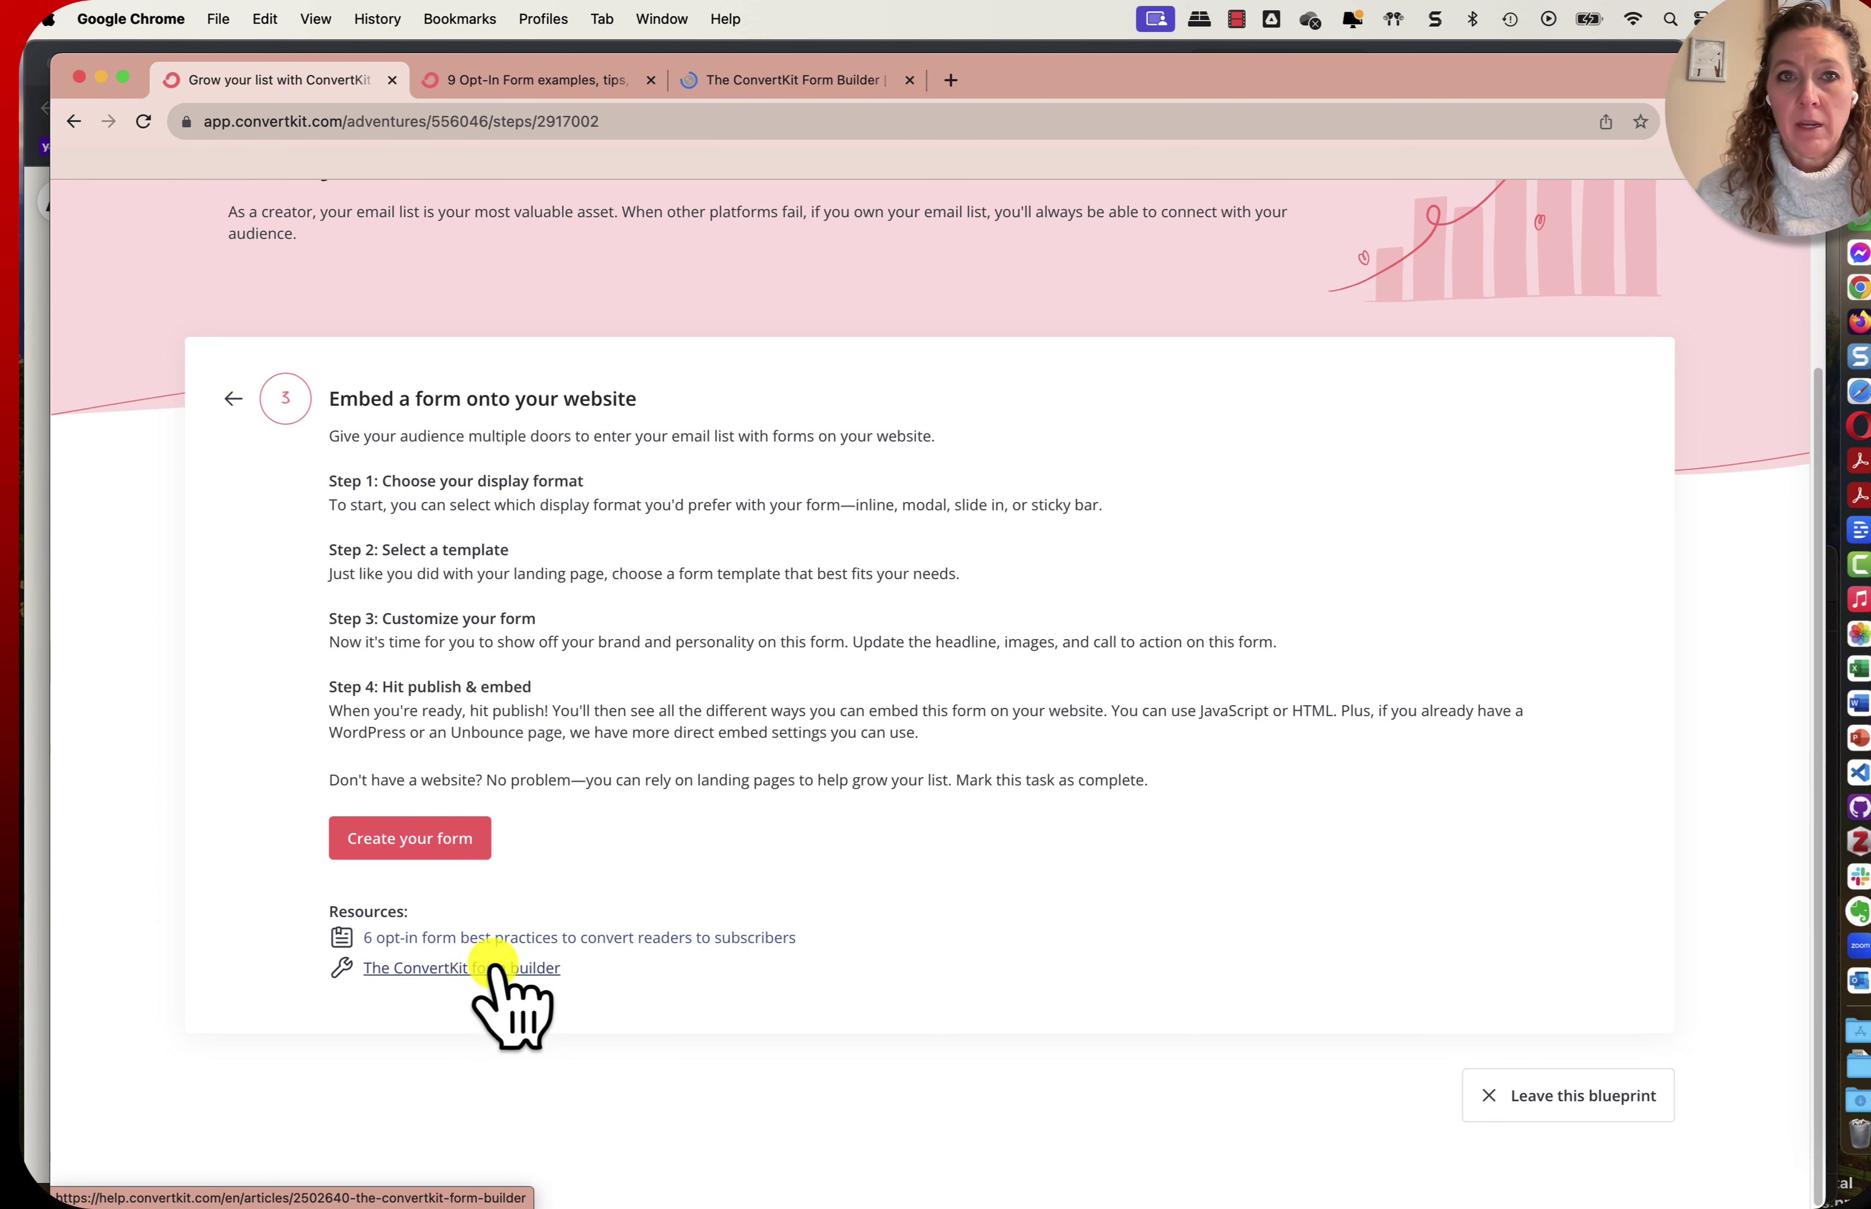
click(503, 79)
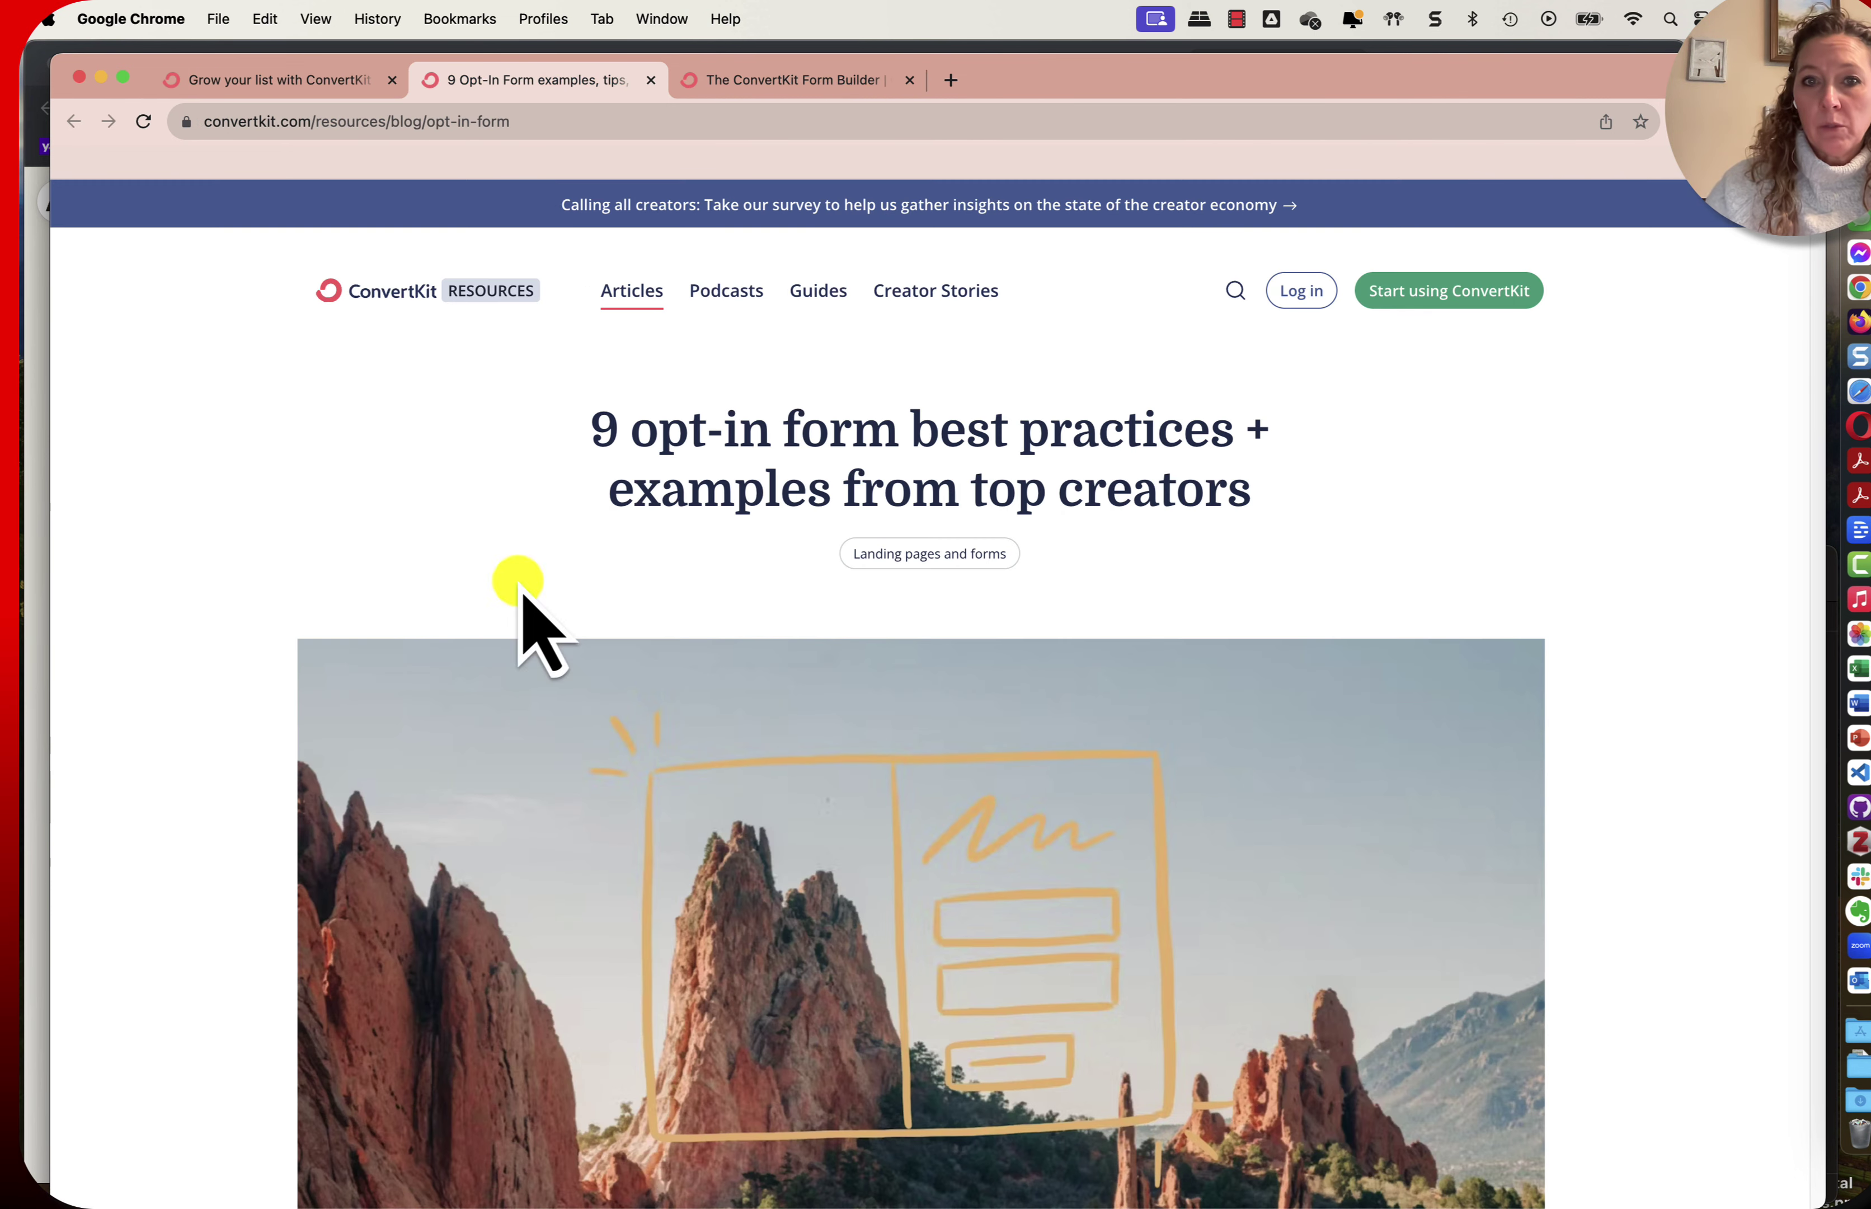
scroll(542, 884, down, 3)
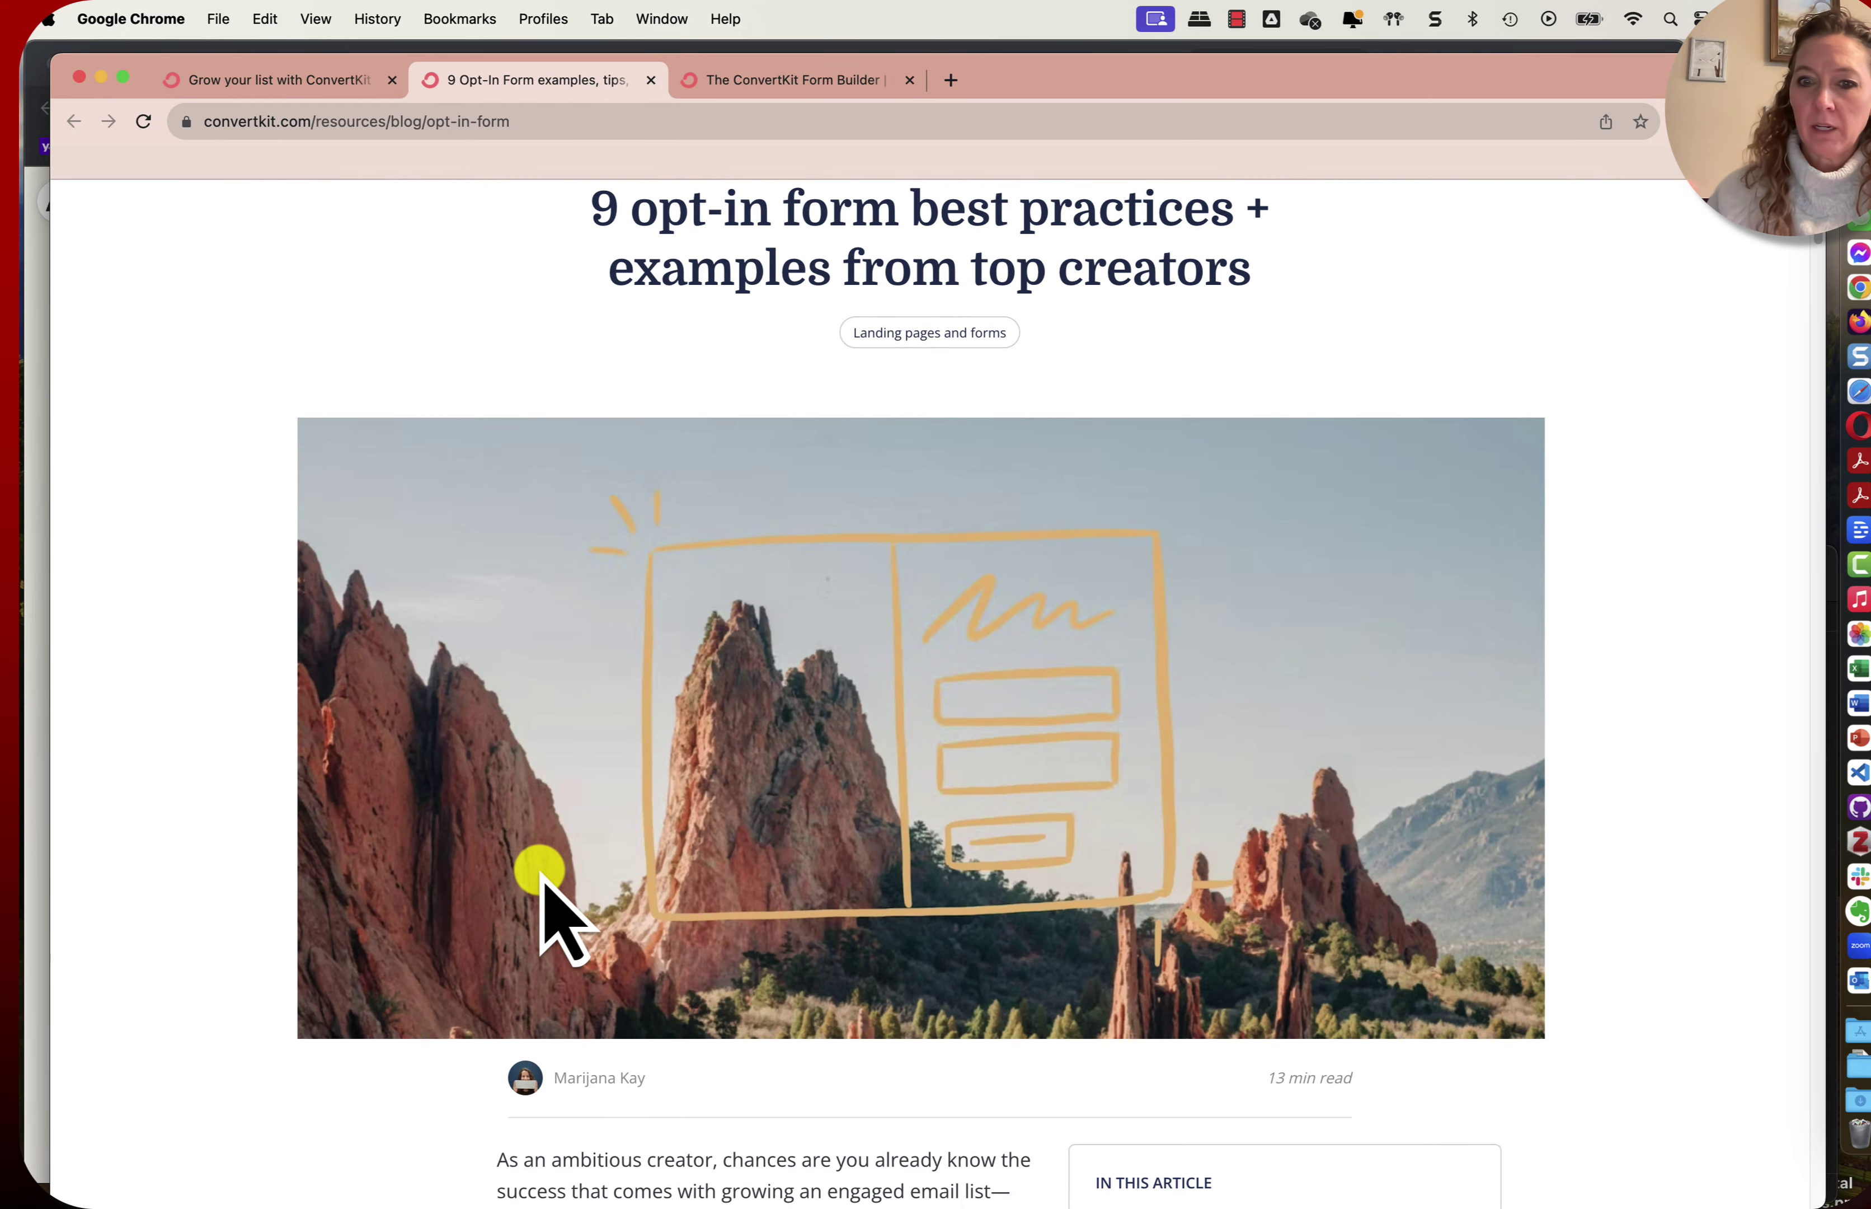
scroll(543, 896, down, 7)
scroll(535, 868, up, 4)
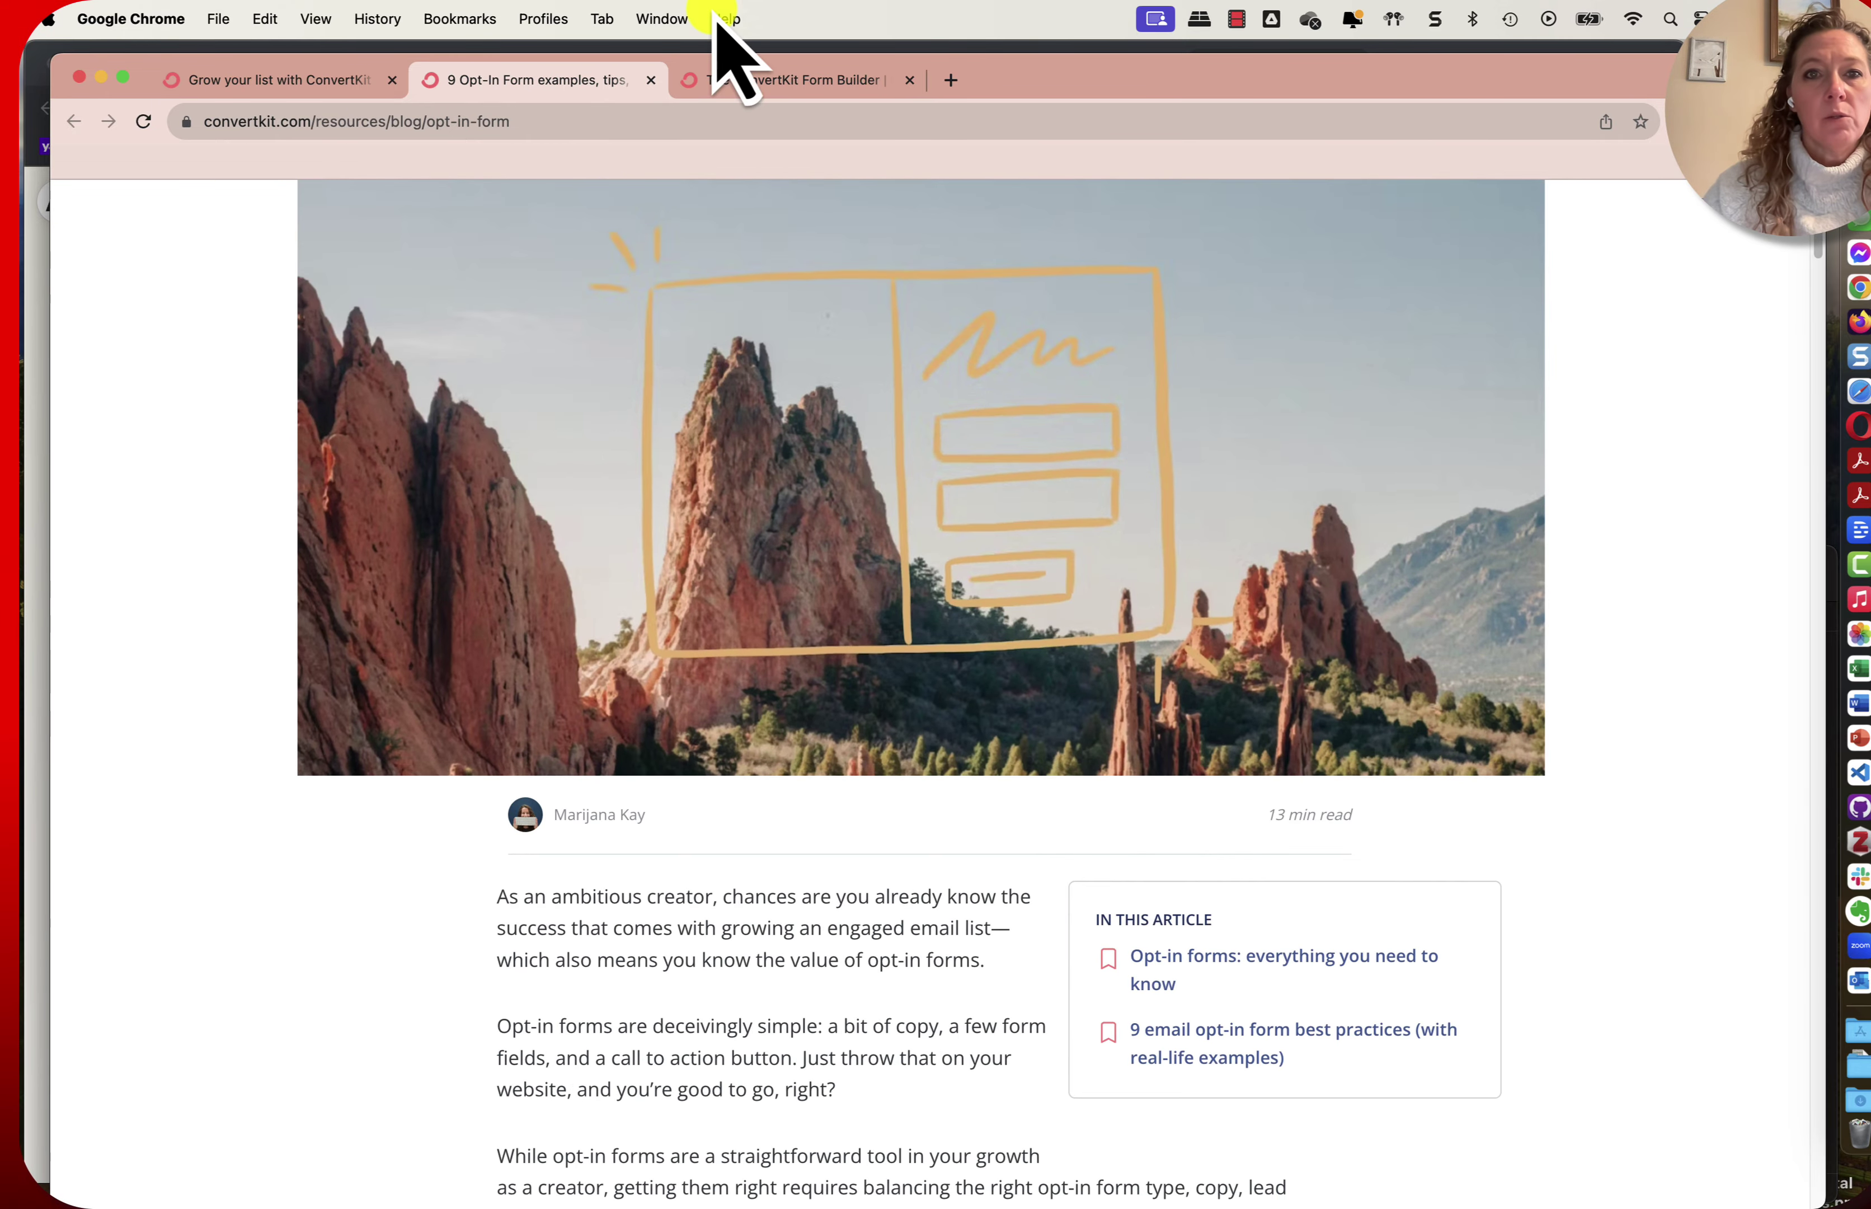
Read The ConvertKit Form Builder article, then return to the Embed a form guide.
click(798, 86)
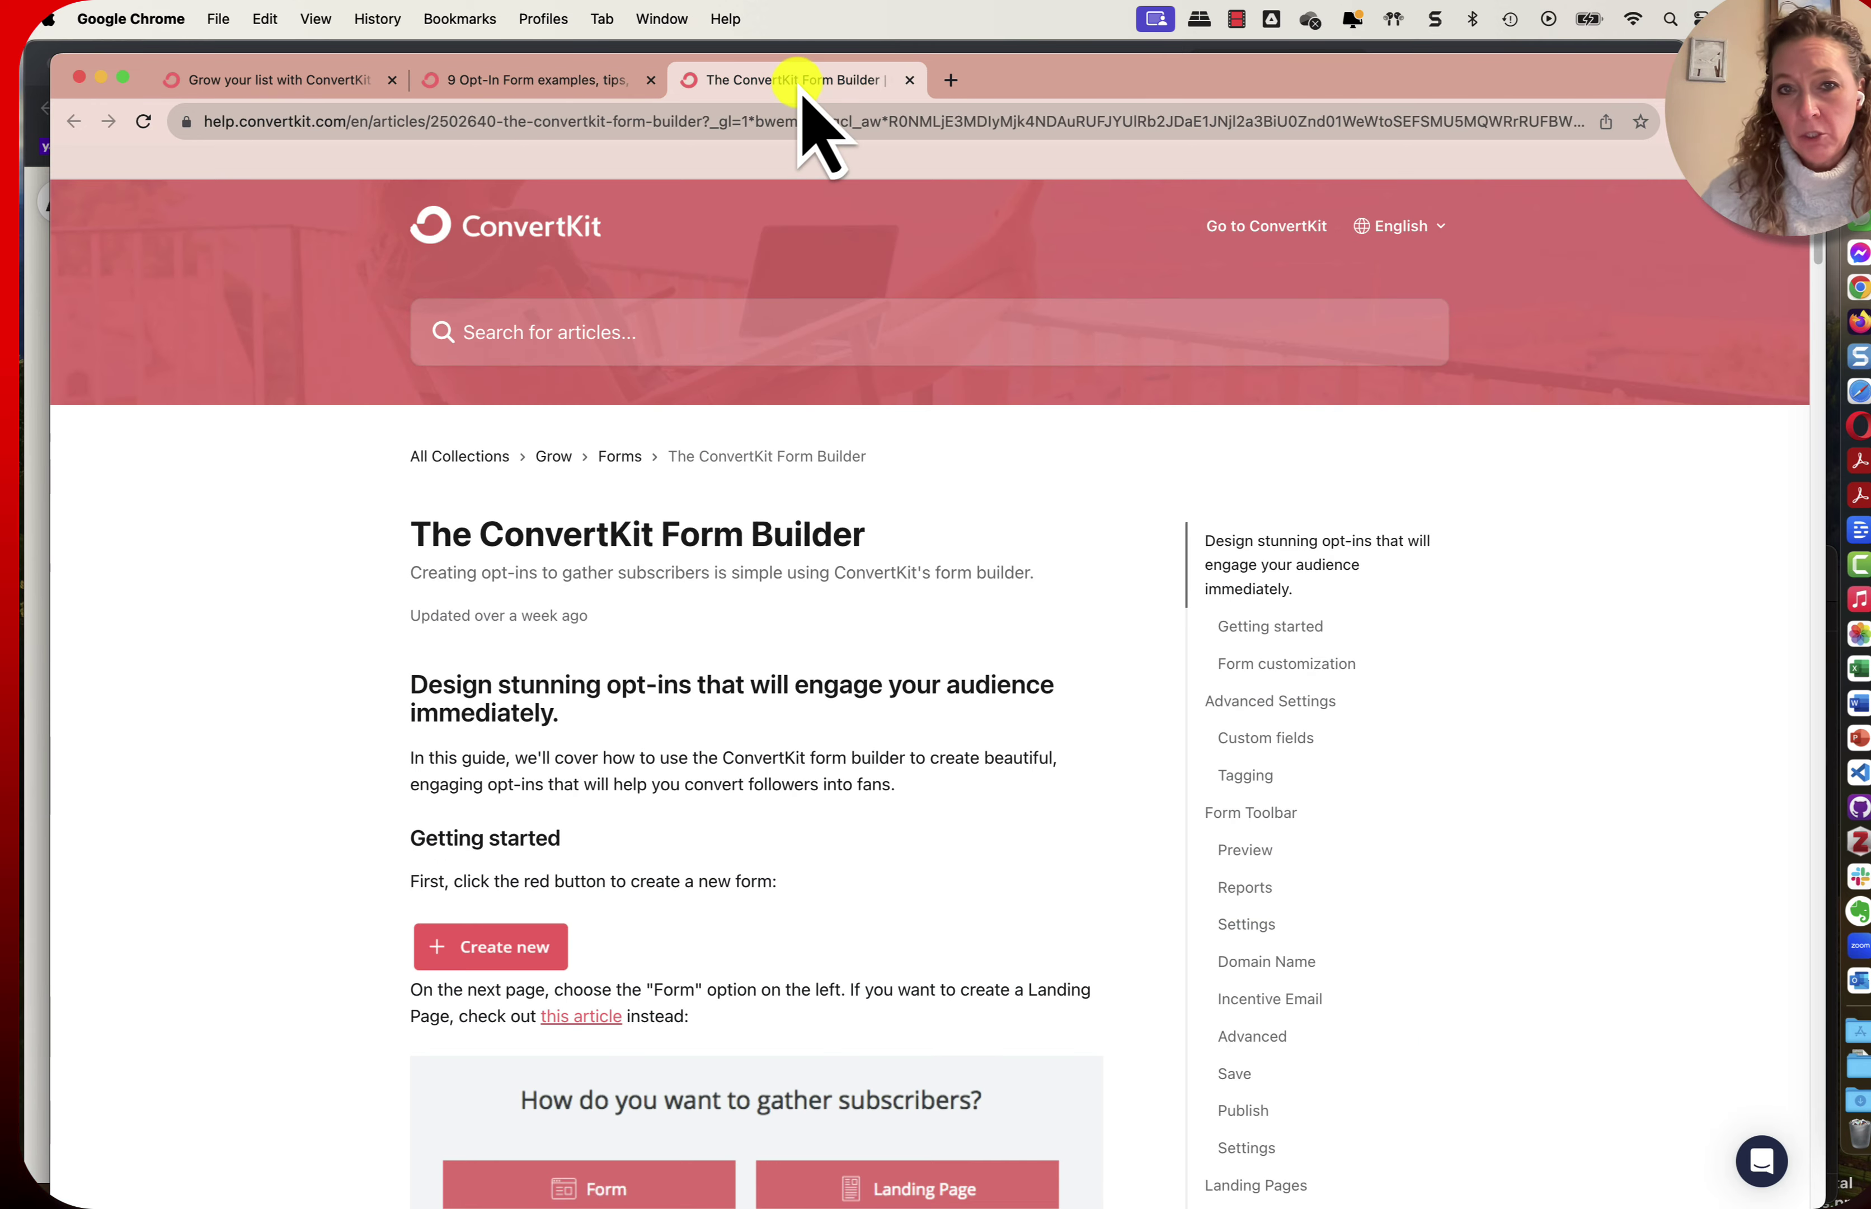
scroll(1148, 566, down, 10)
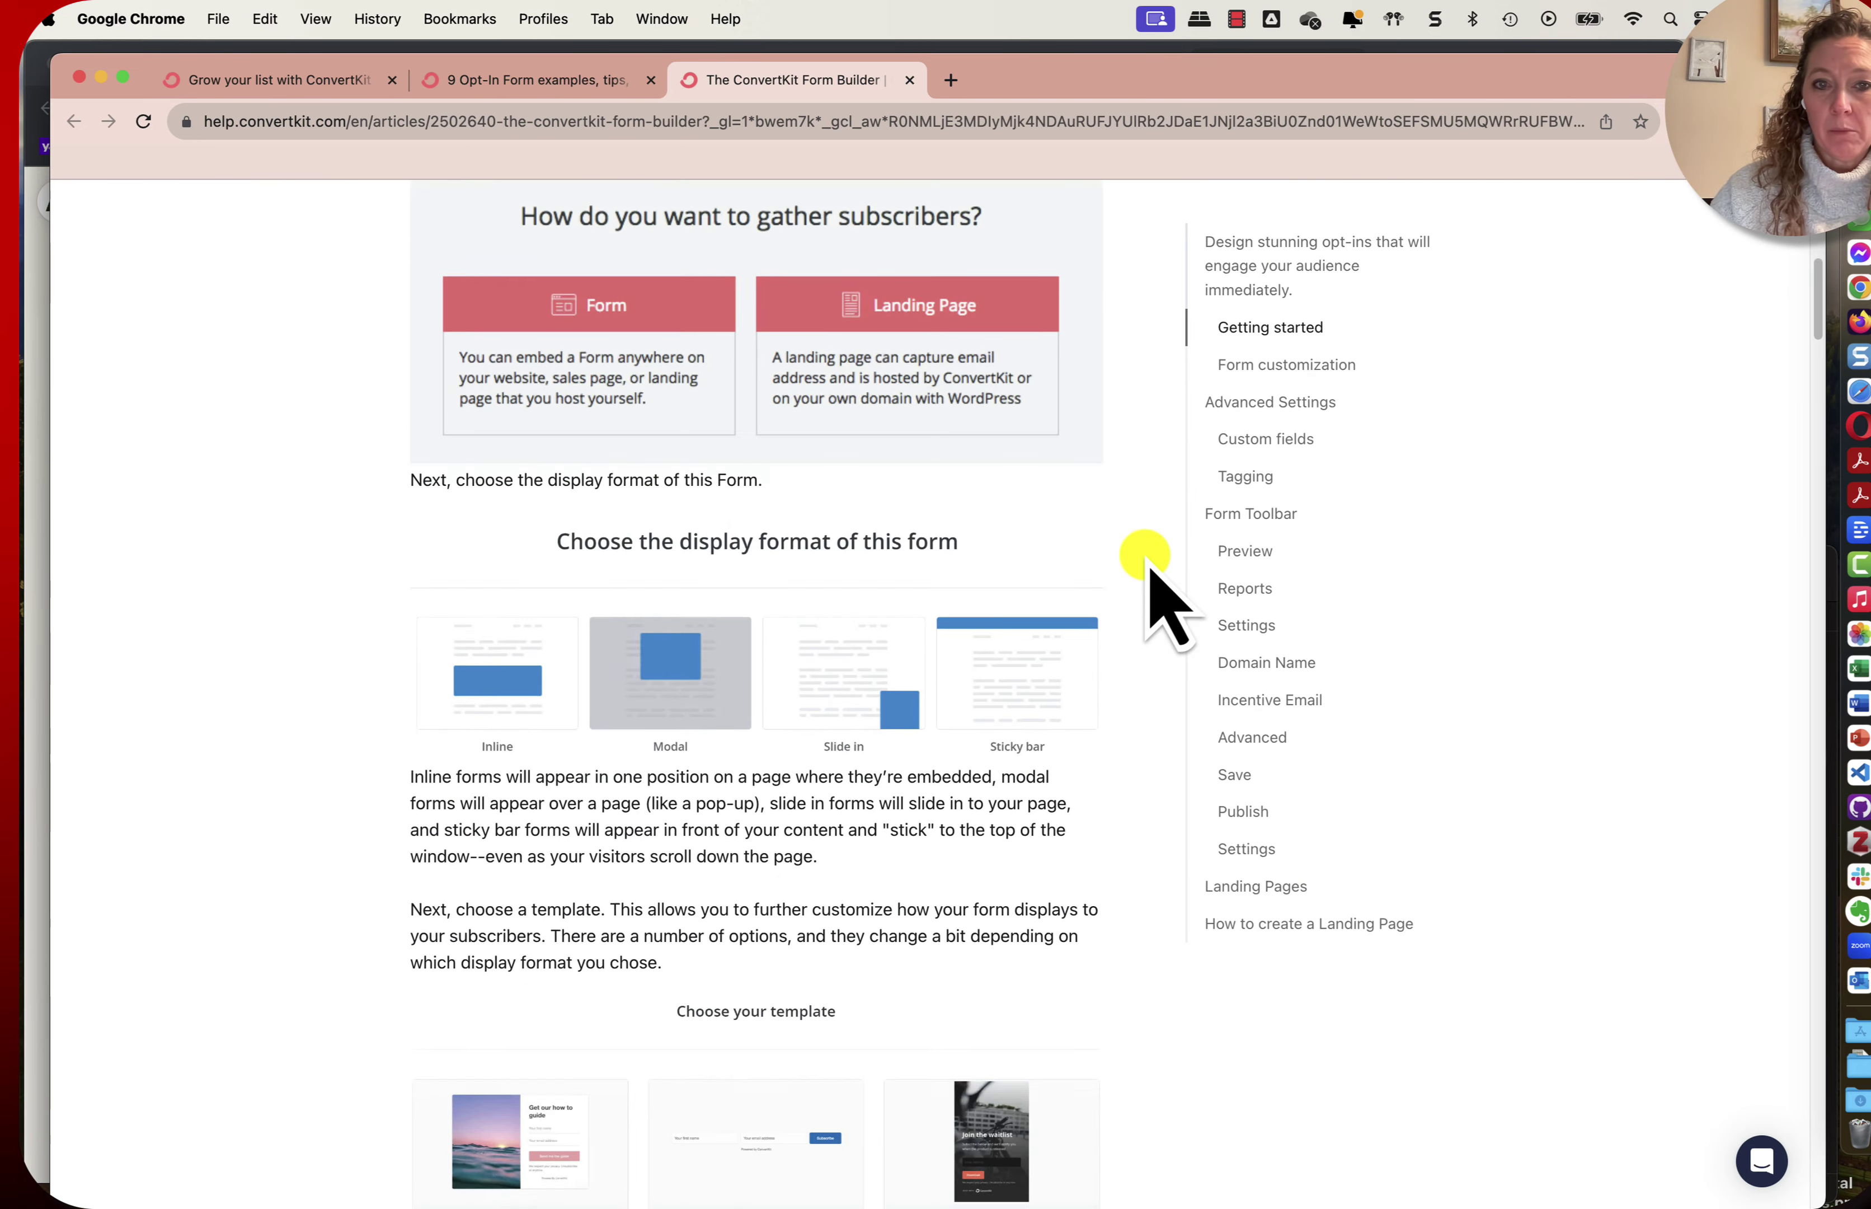
scroll(1148, 566, up, 10)
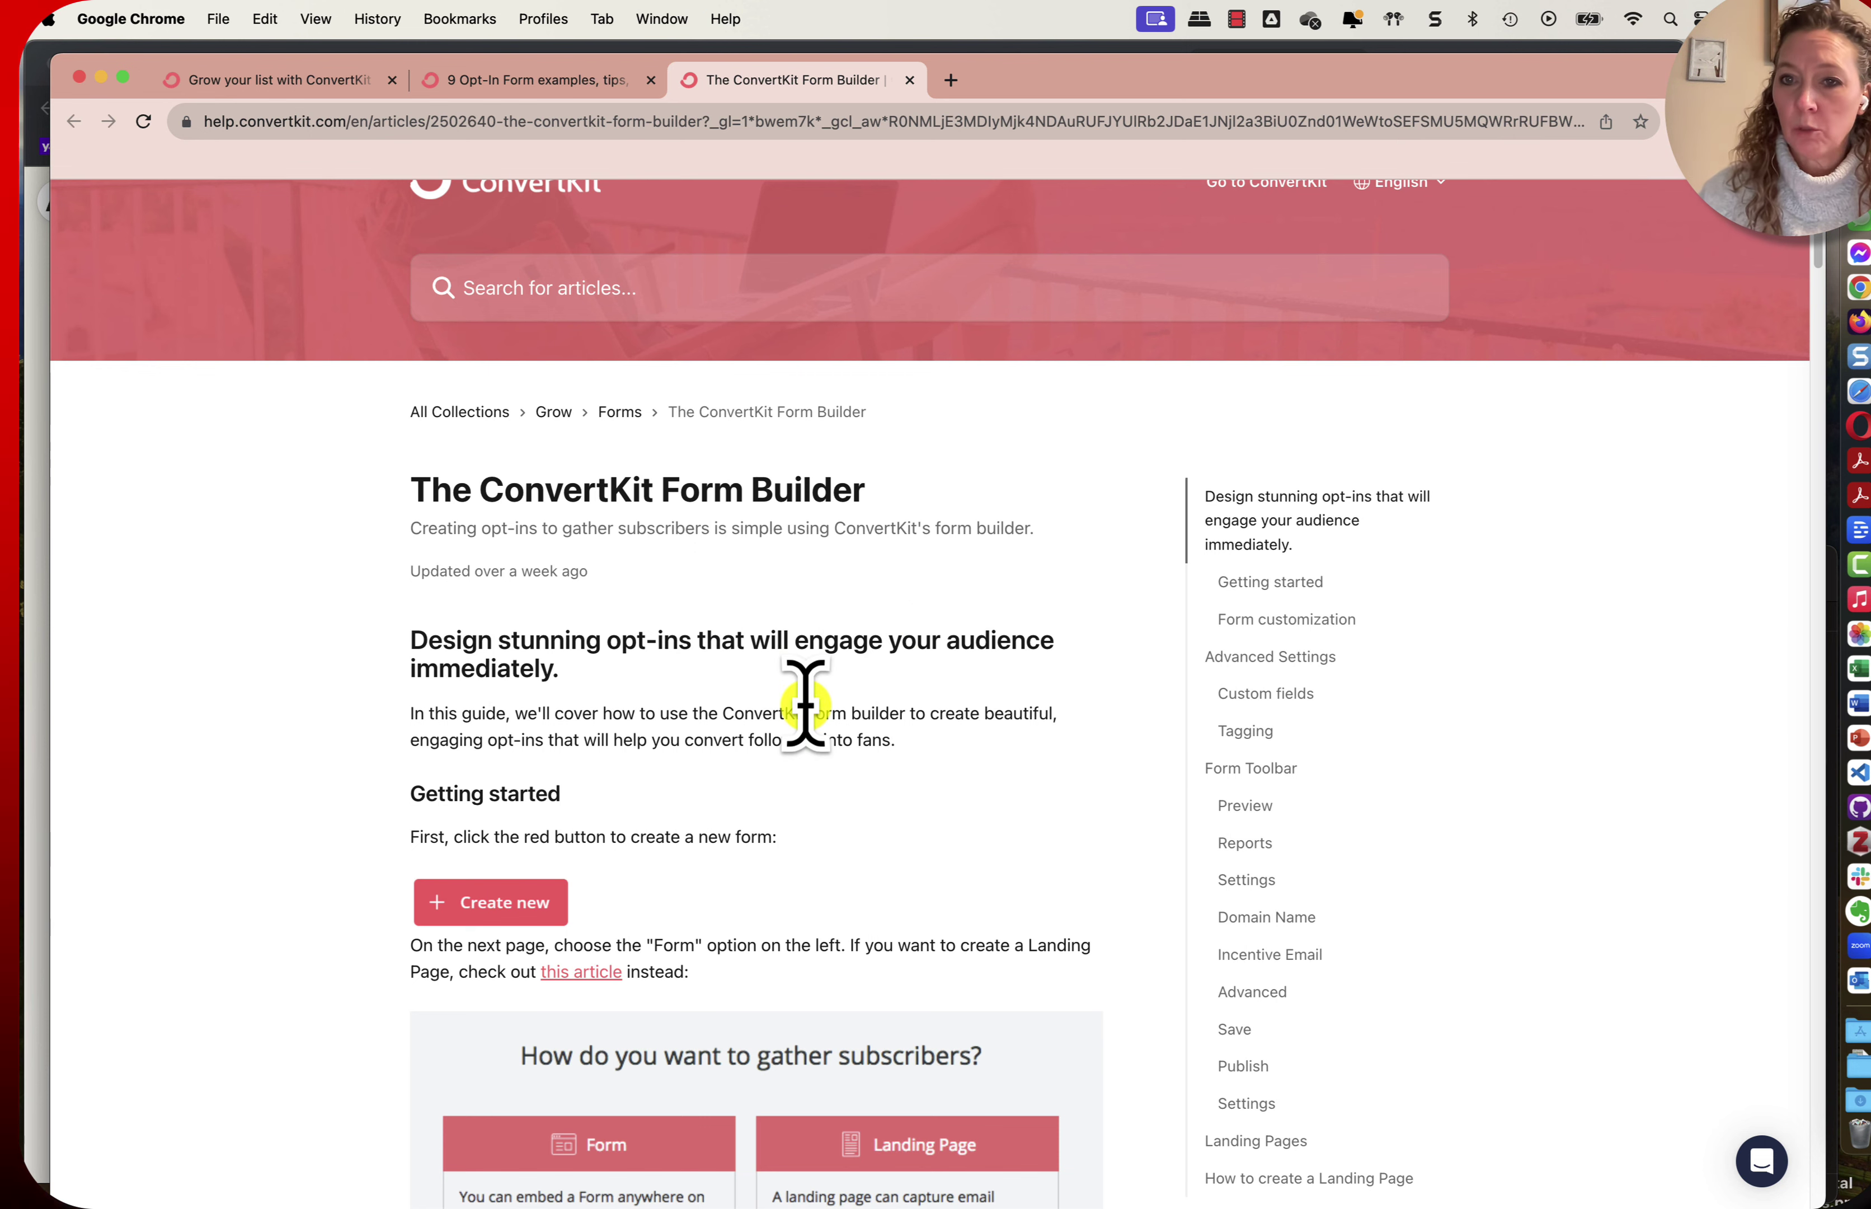
scroll(1368, 982, down, 2)
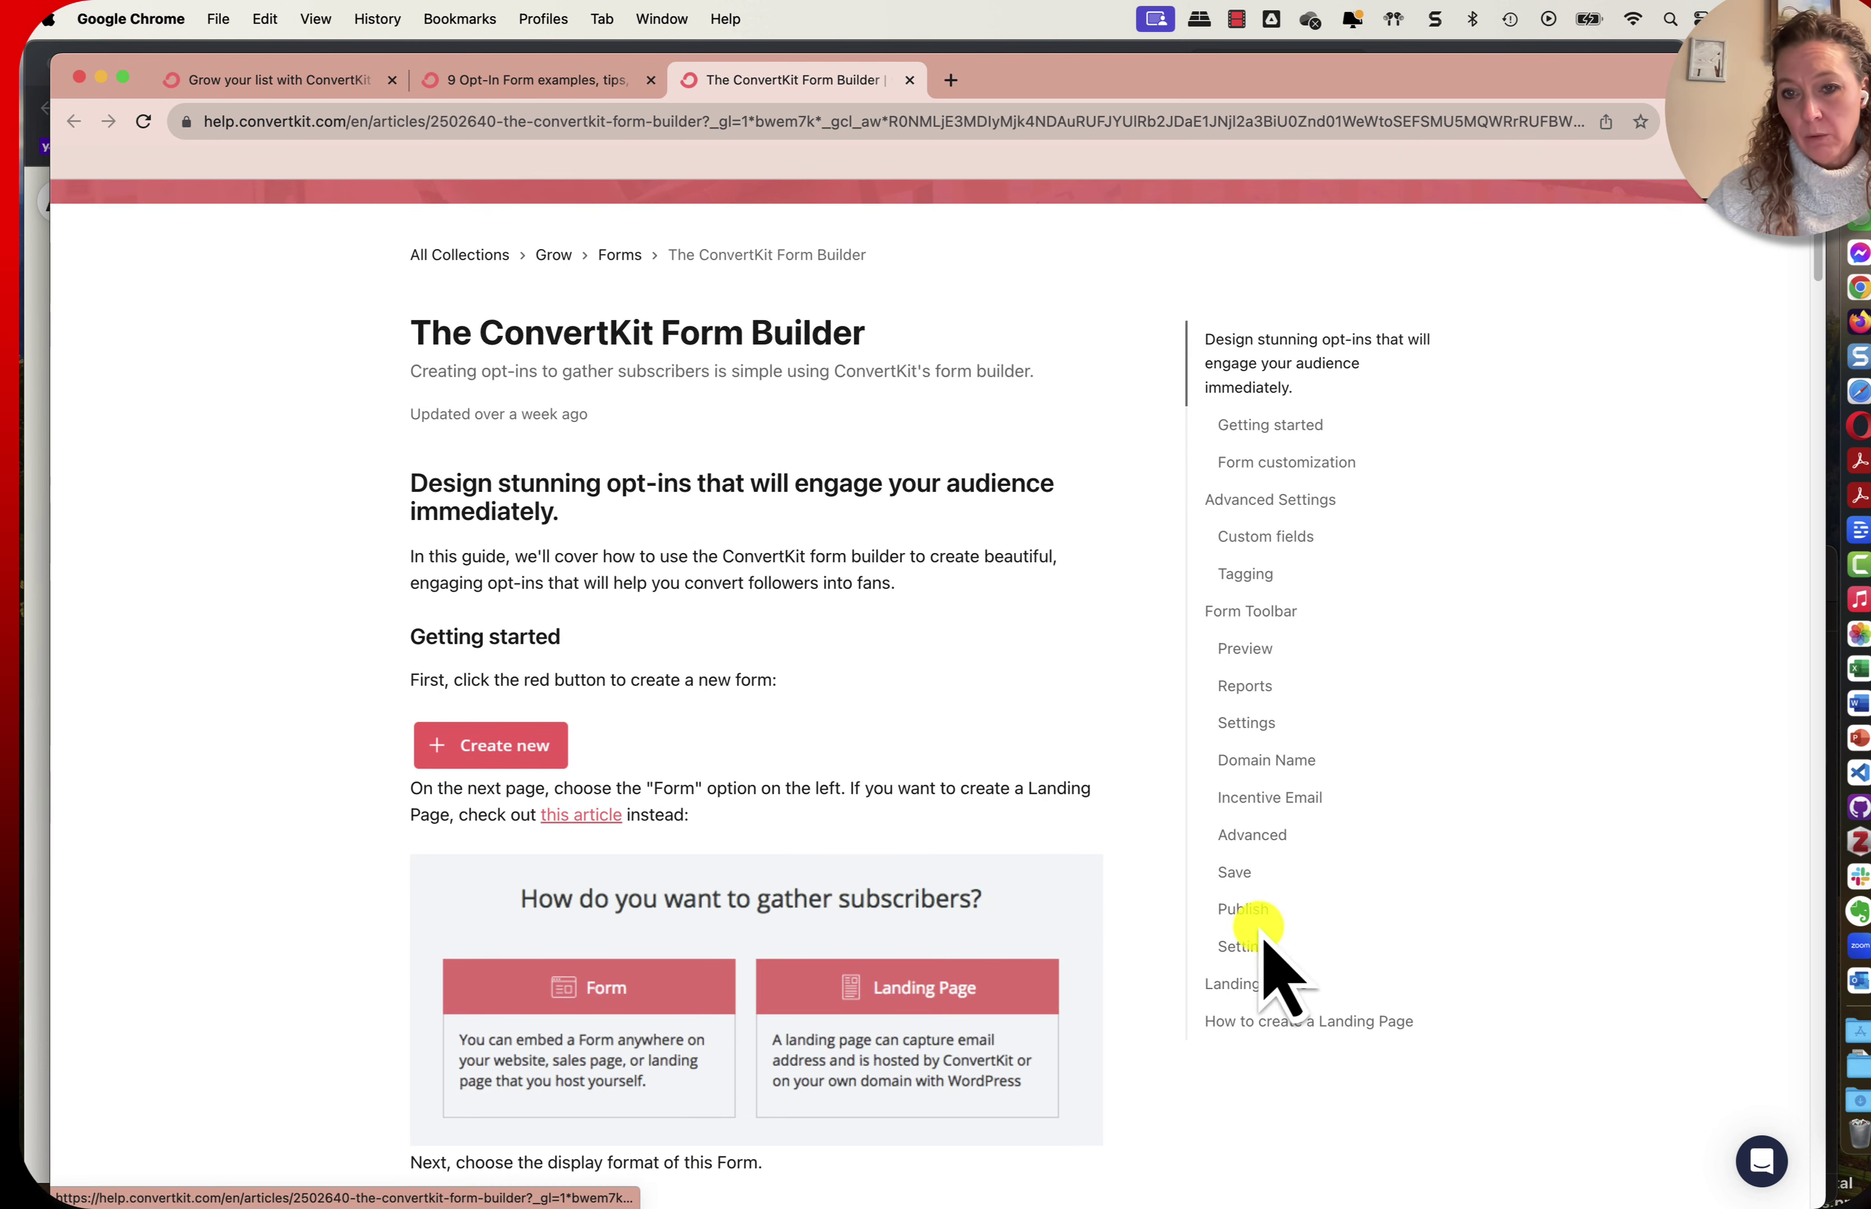
scroll(1346, 456, up, 3)
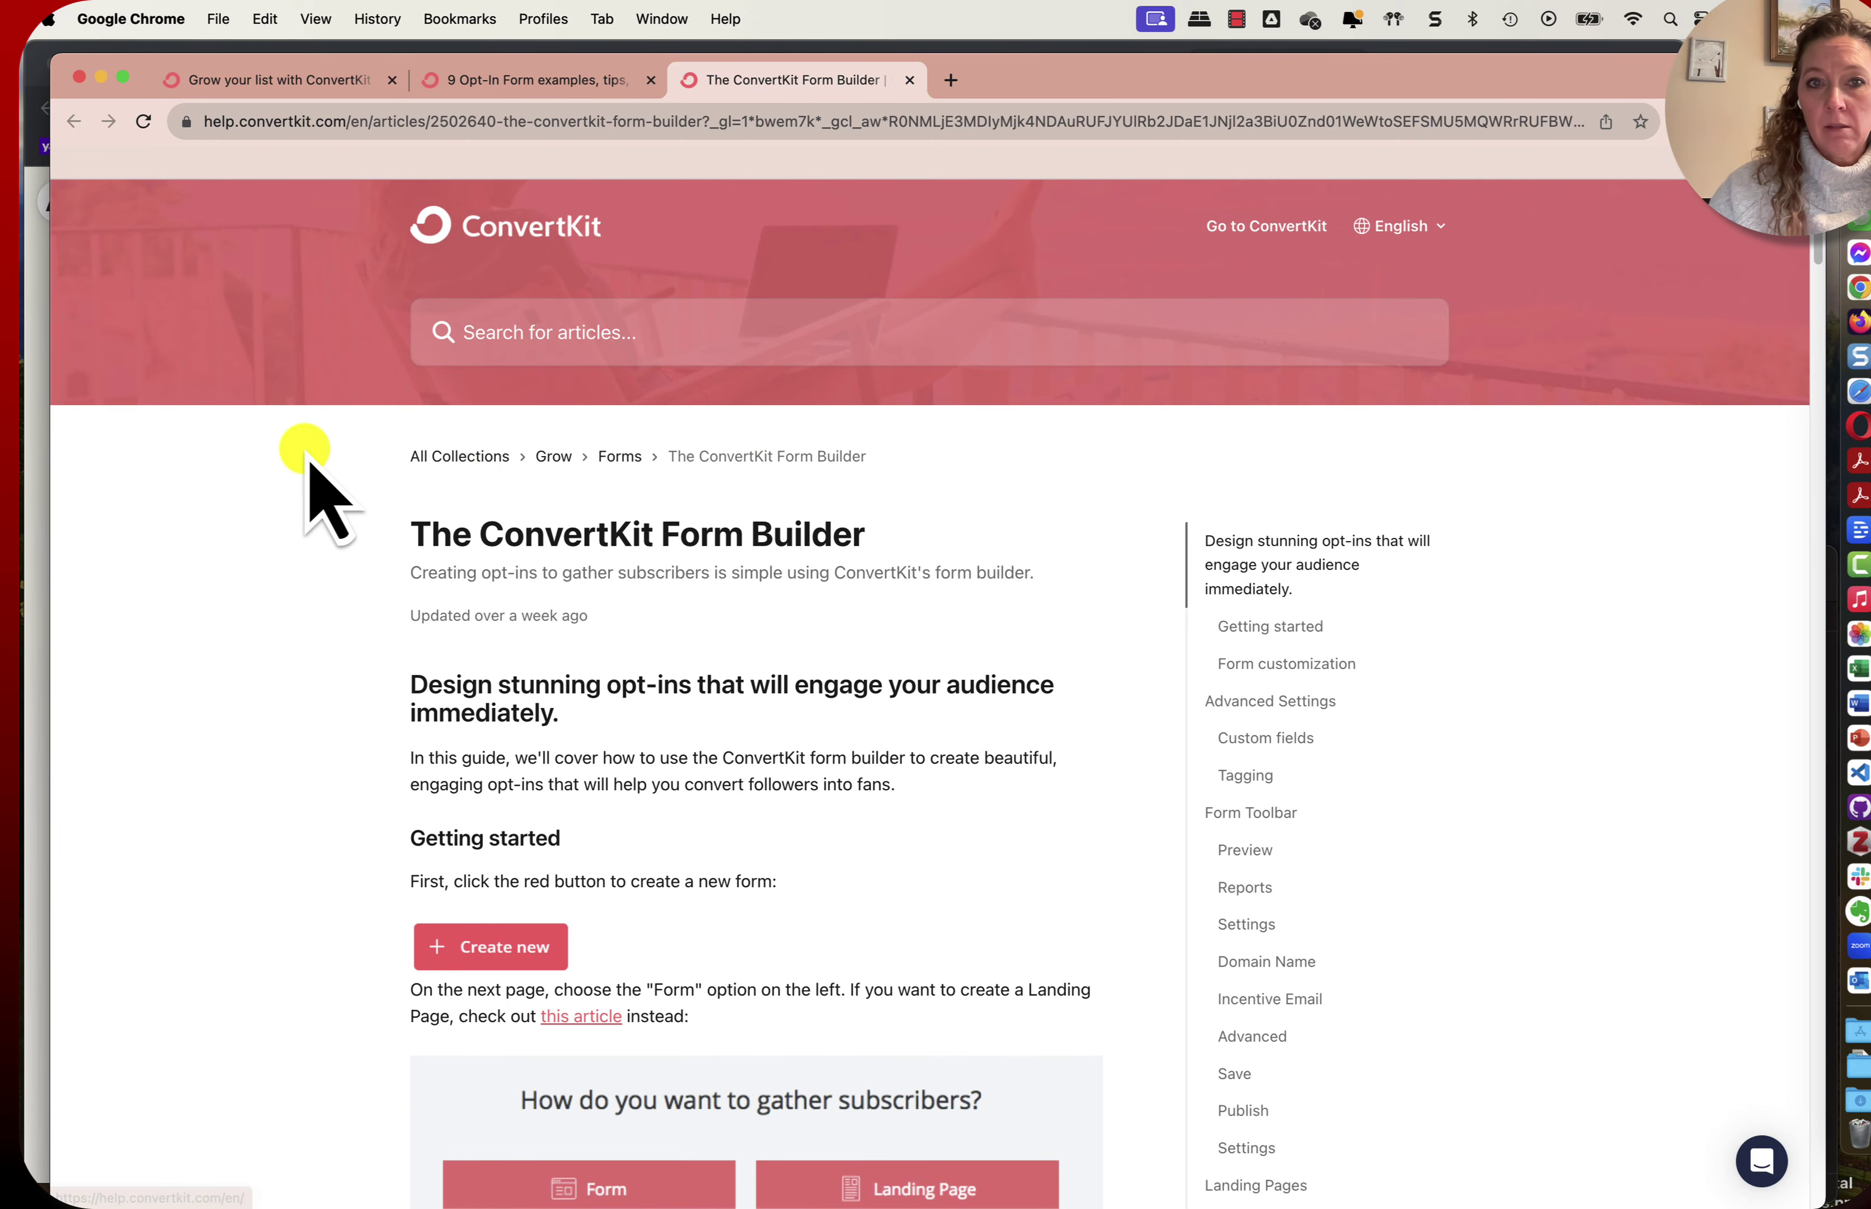
click(275, 80)
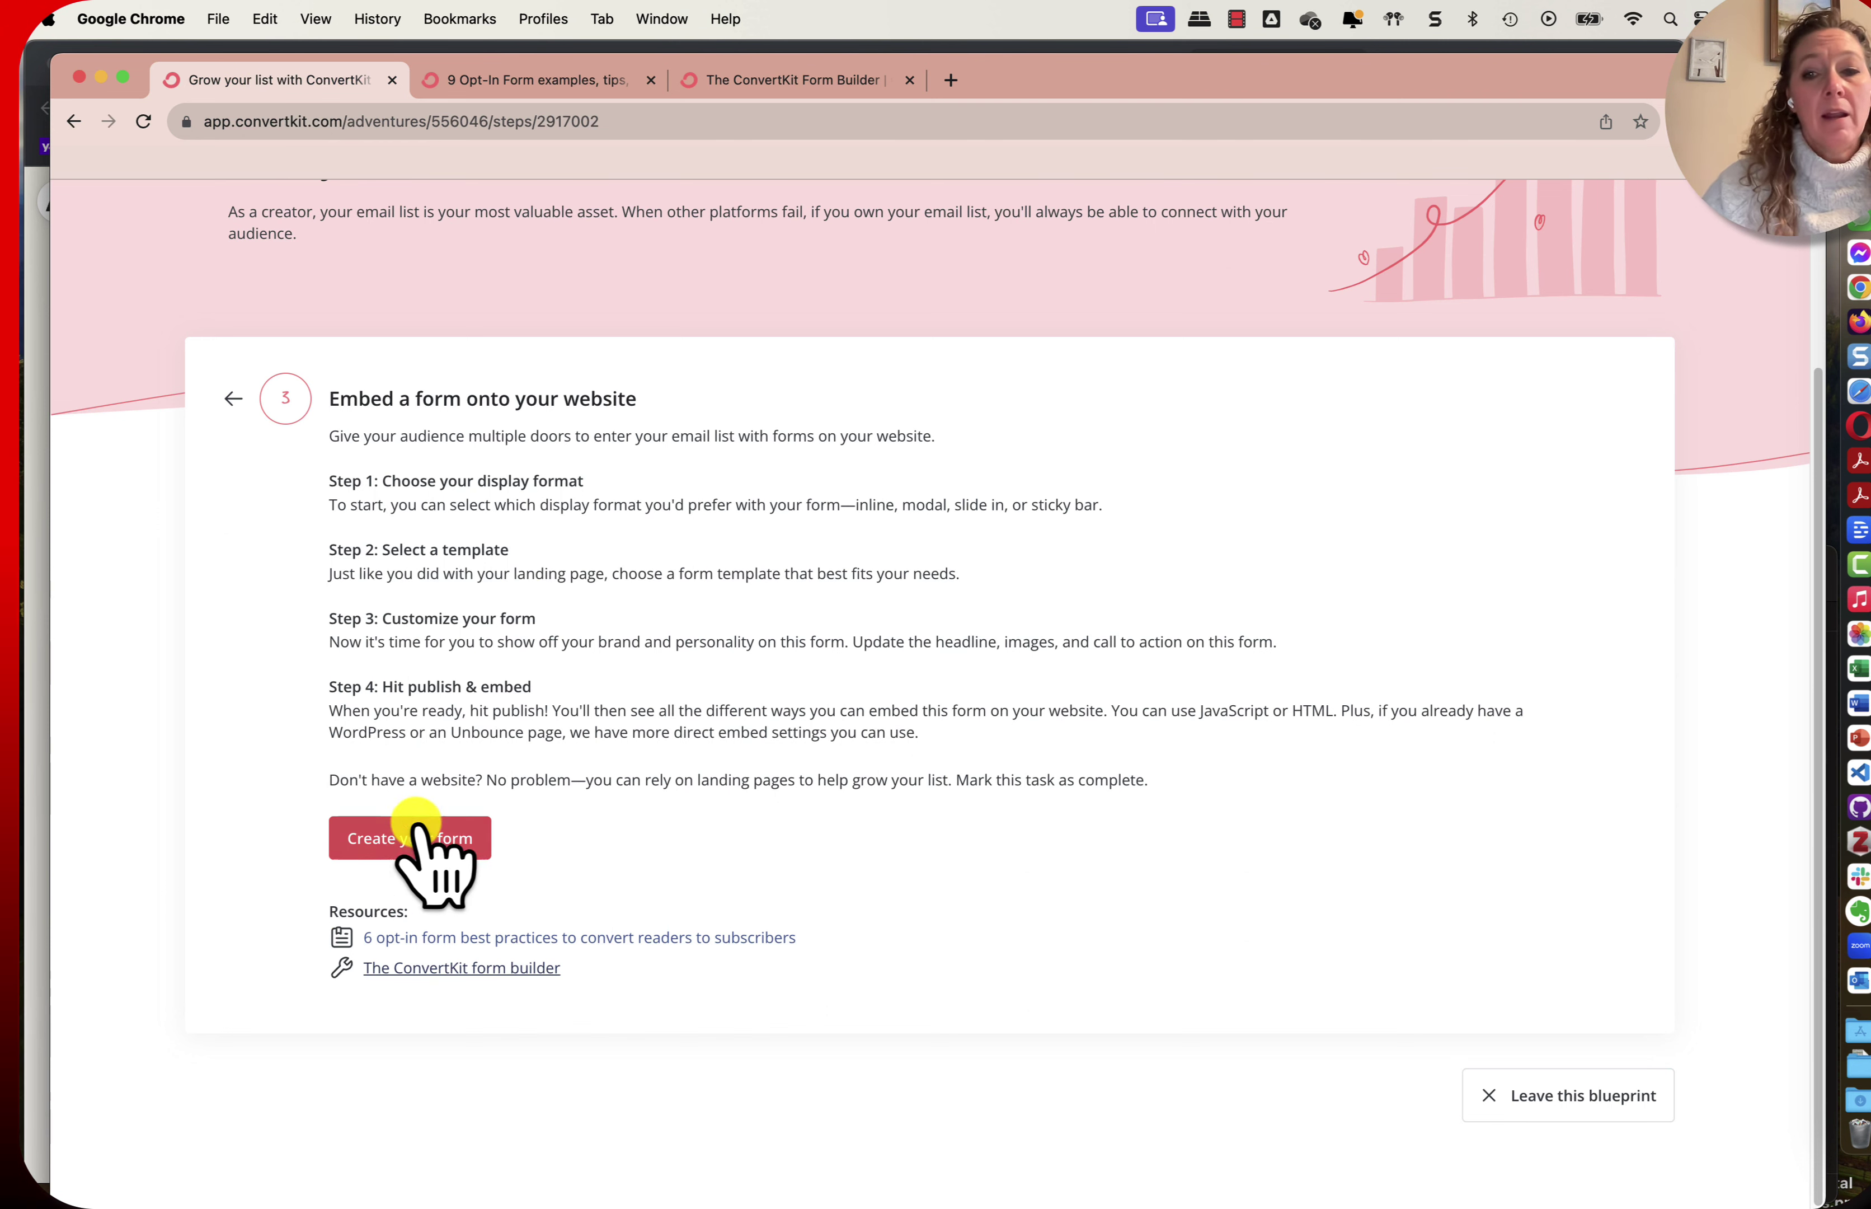
Create a new Sticky bar form from the Grove template, after briefly viewing Modal templates.
click(421, 843)
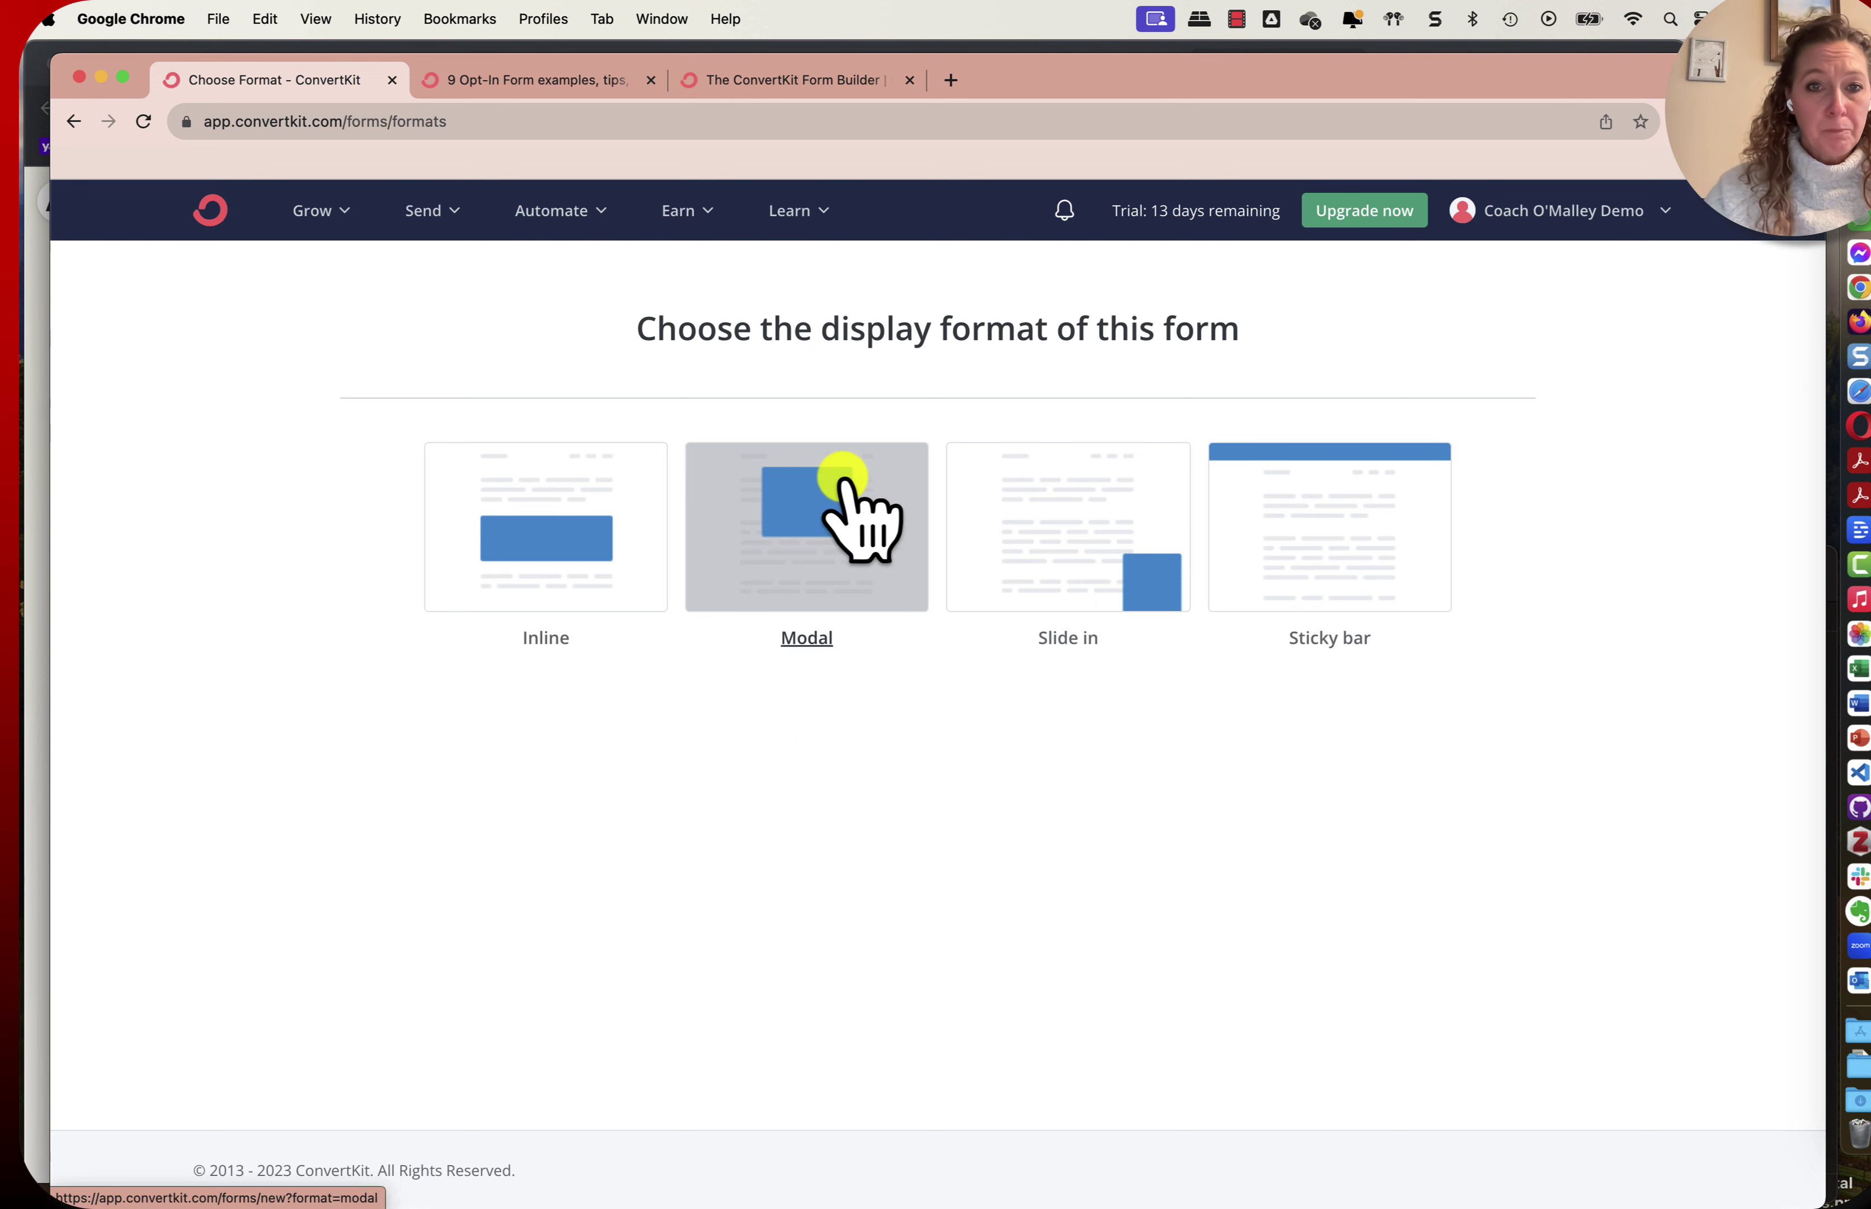
click(857, 507)
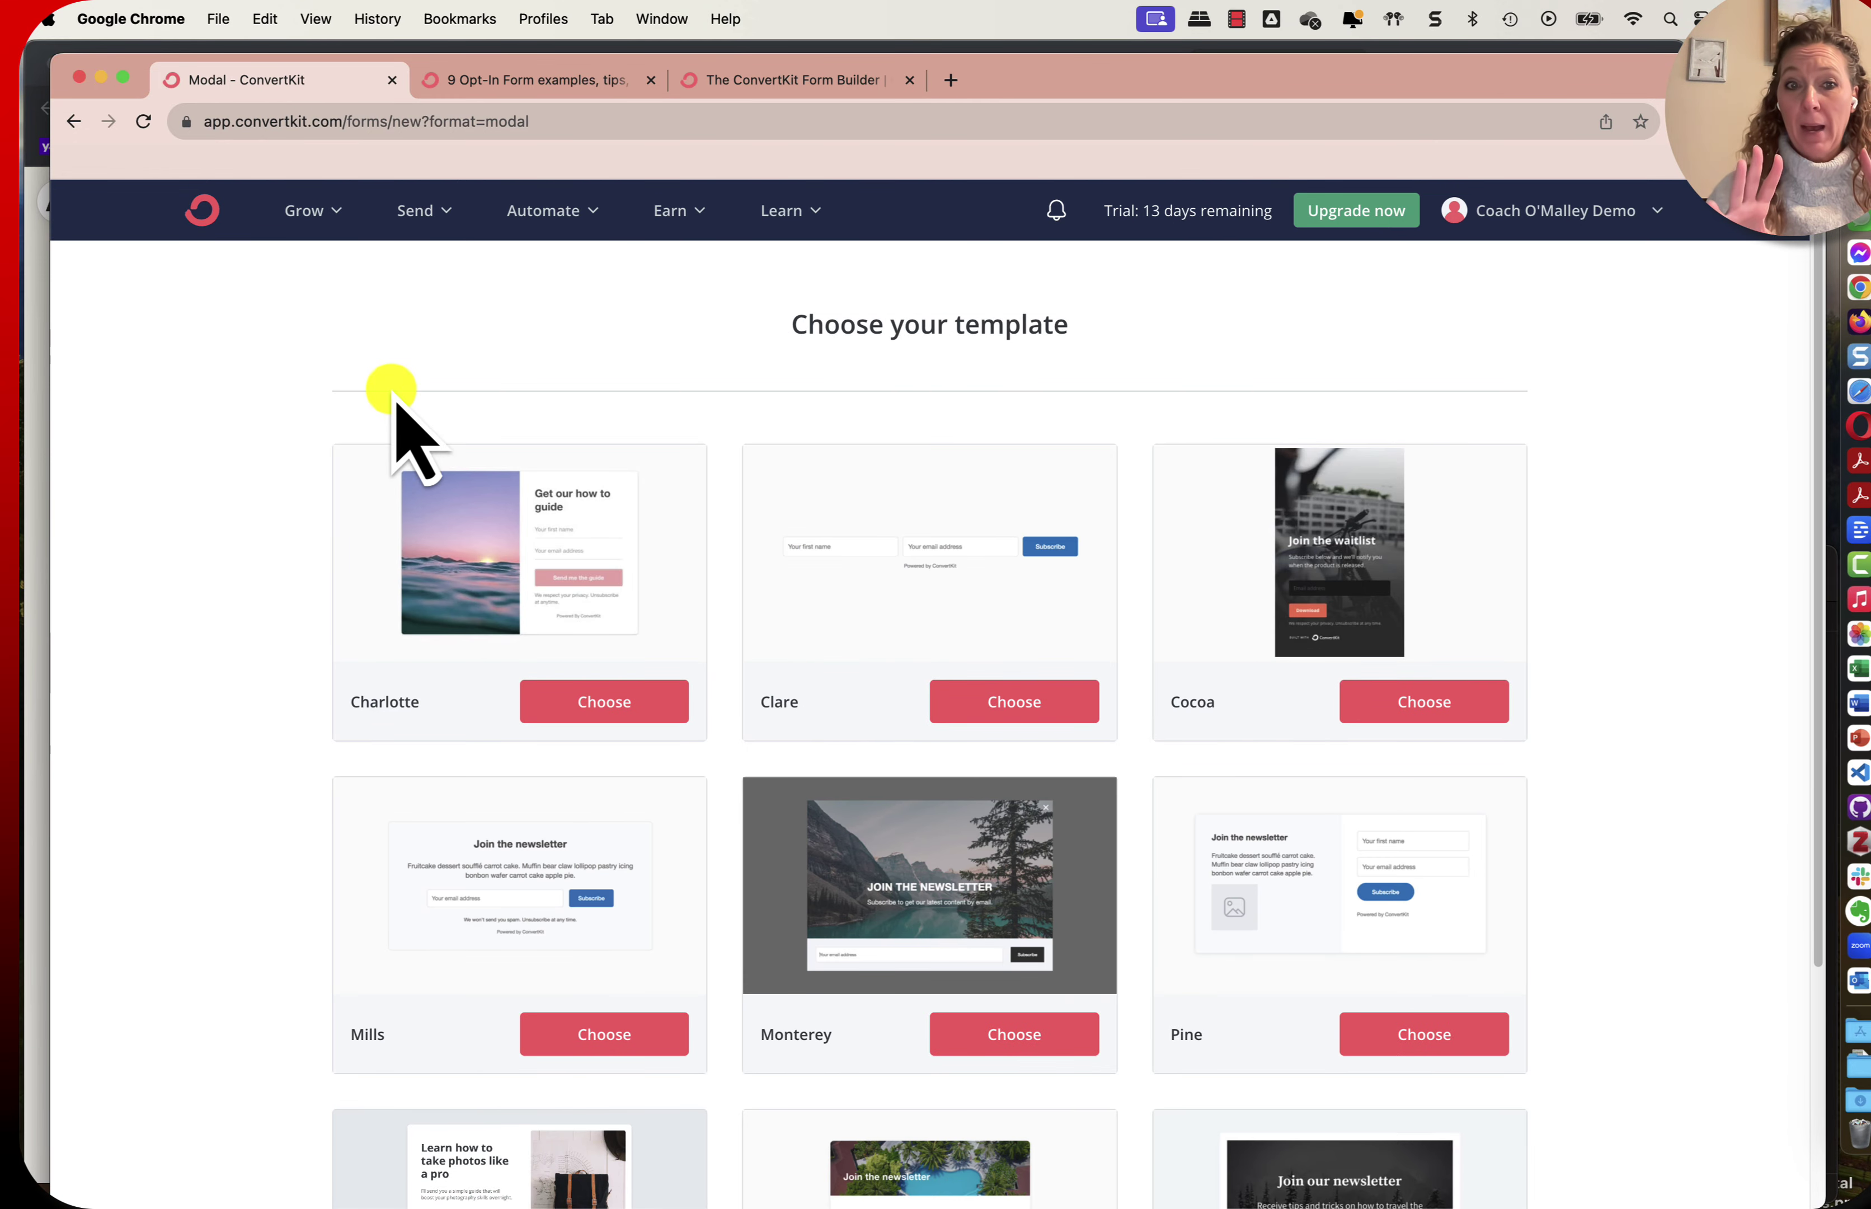
click(73, 121)
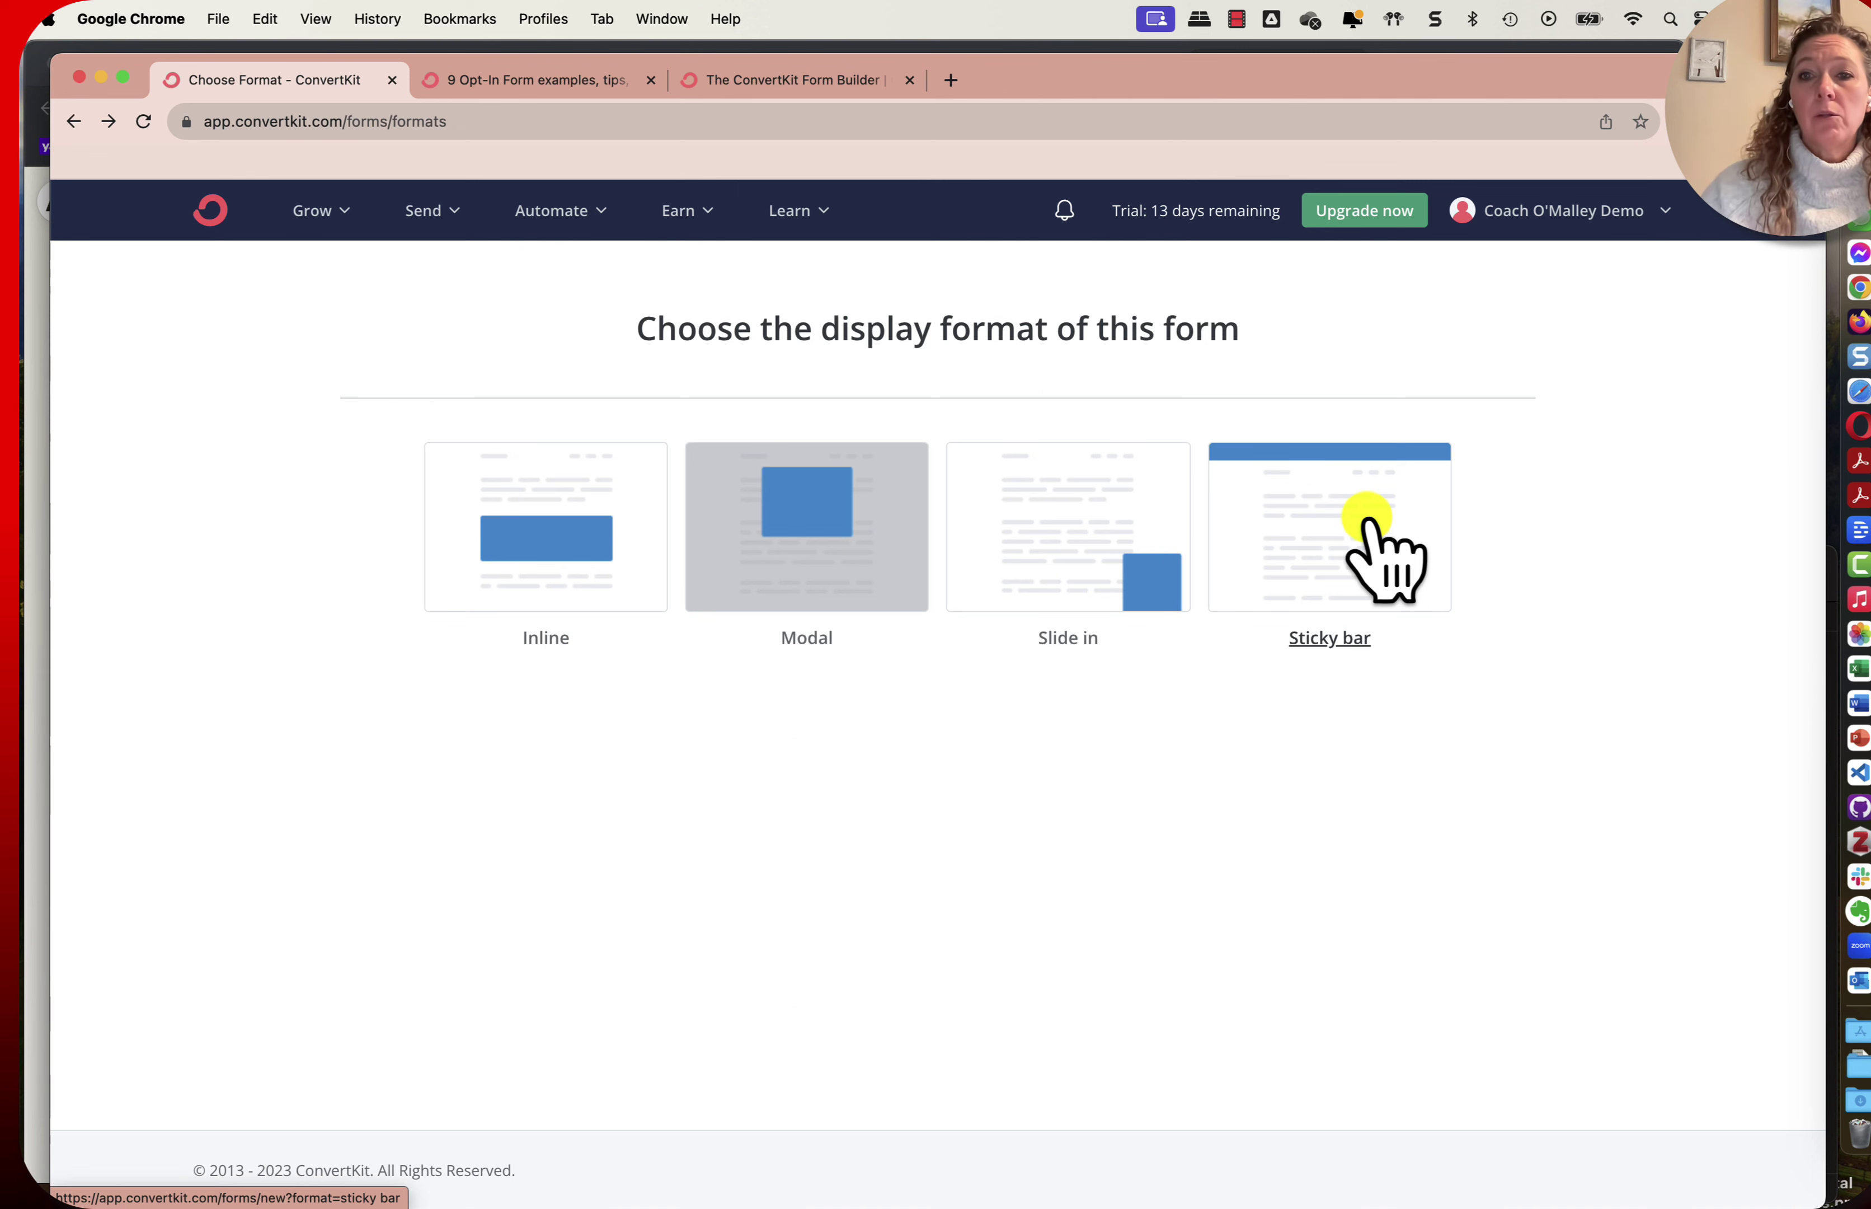
click(1368, 519)
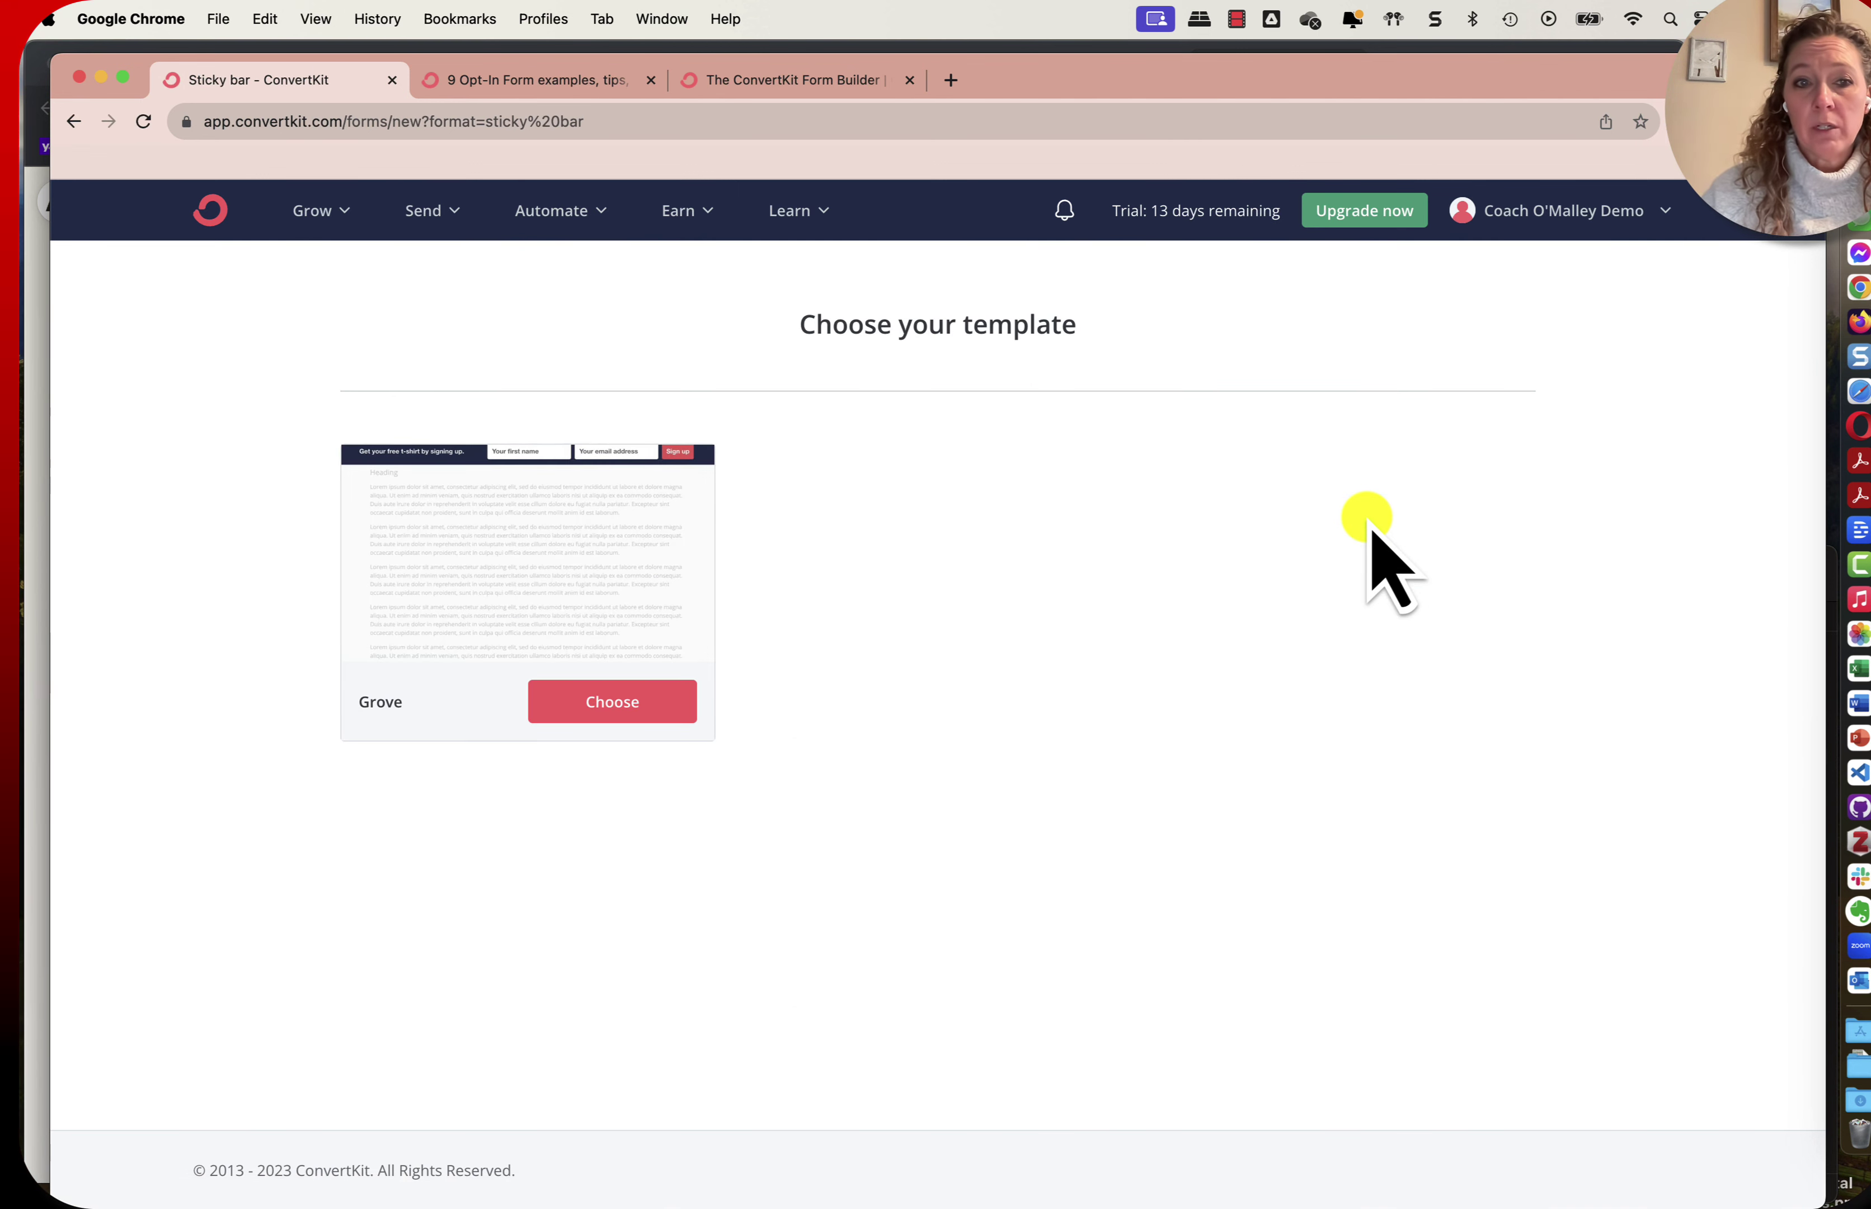
click(596, 691)
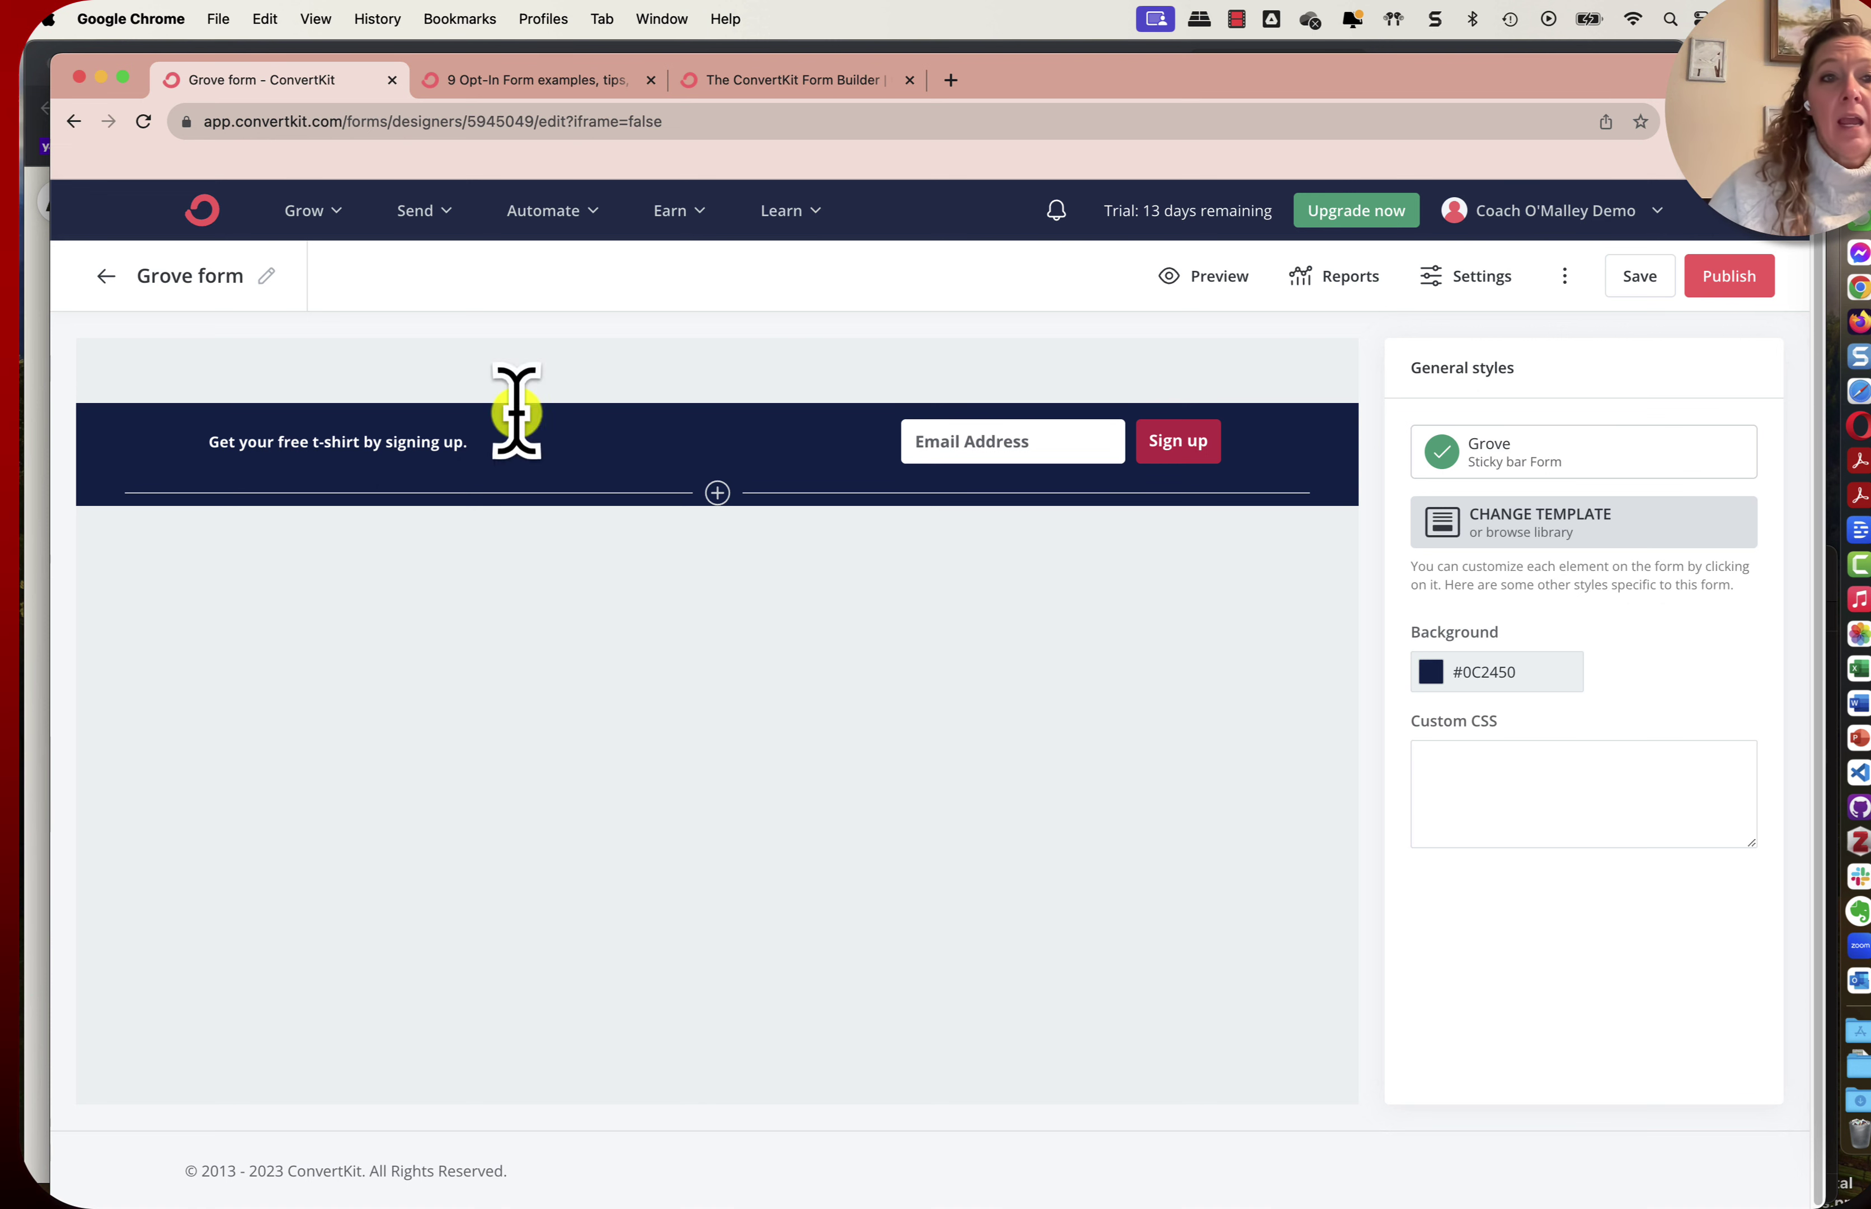
Replace the headline with 'Join the Advanced ConvertKit Course & Group Waitlist! Details will be emailed!'.
click(331, 440)
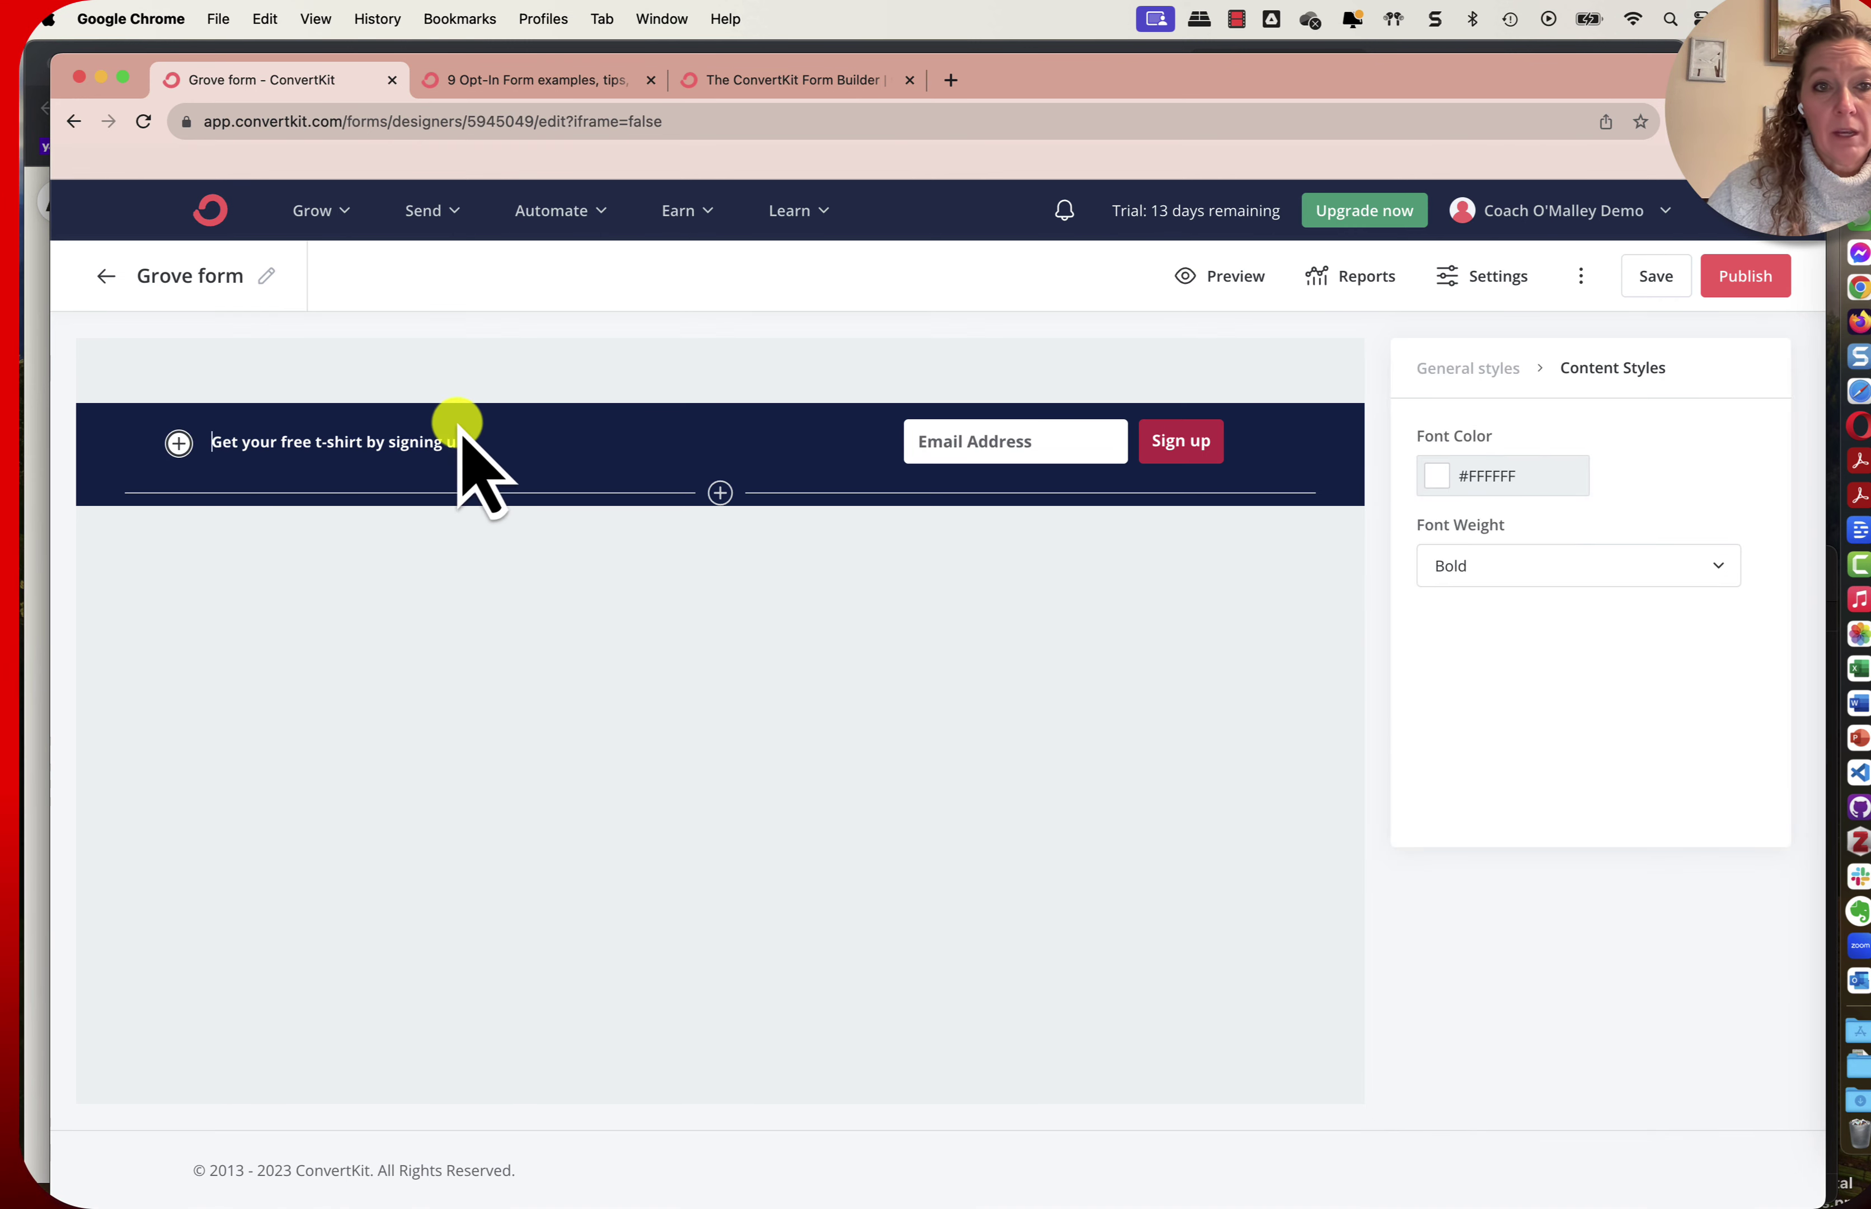
triple_click(472, 442)
drag(471, 442, 211, 441)
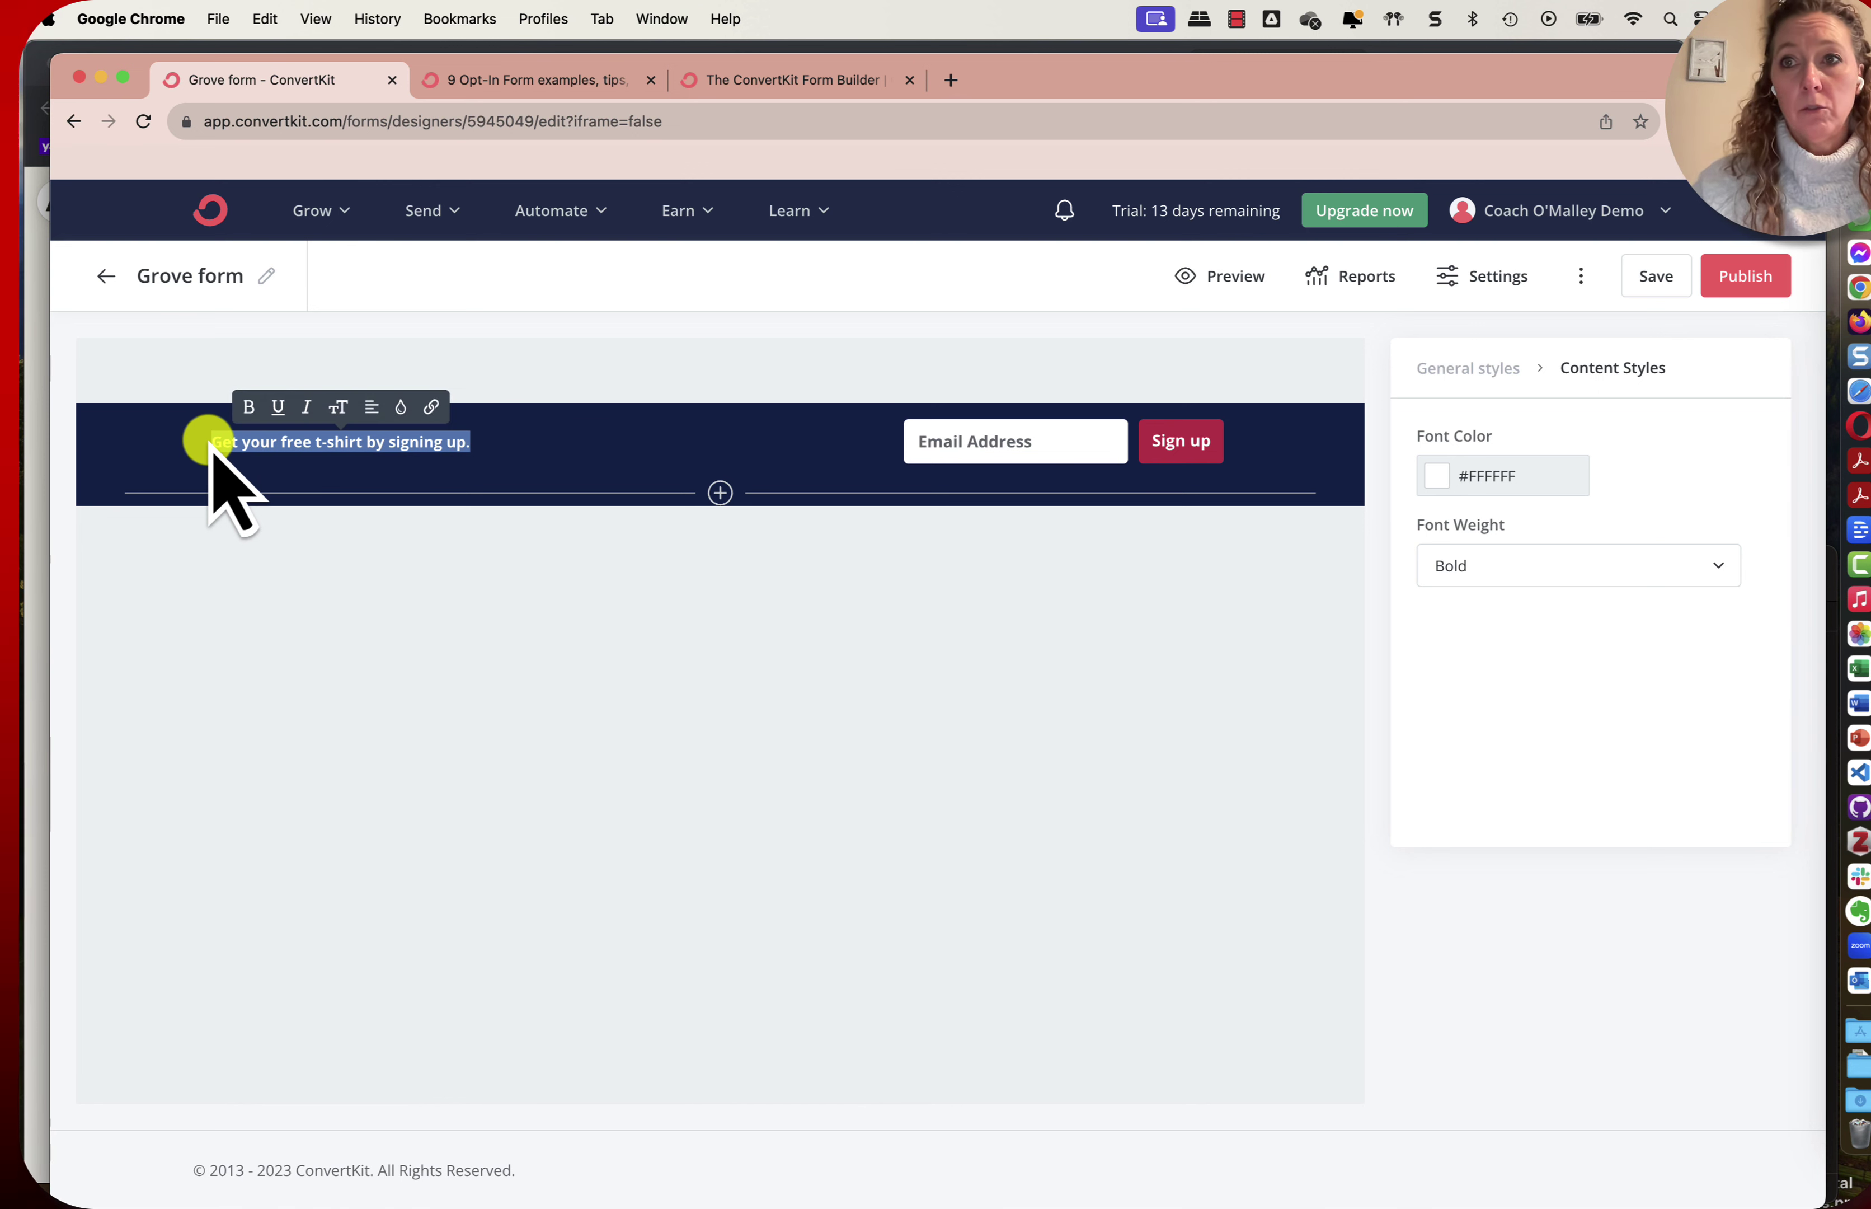
text(Join the )
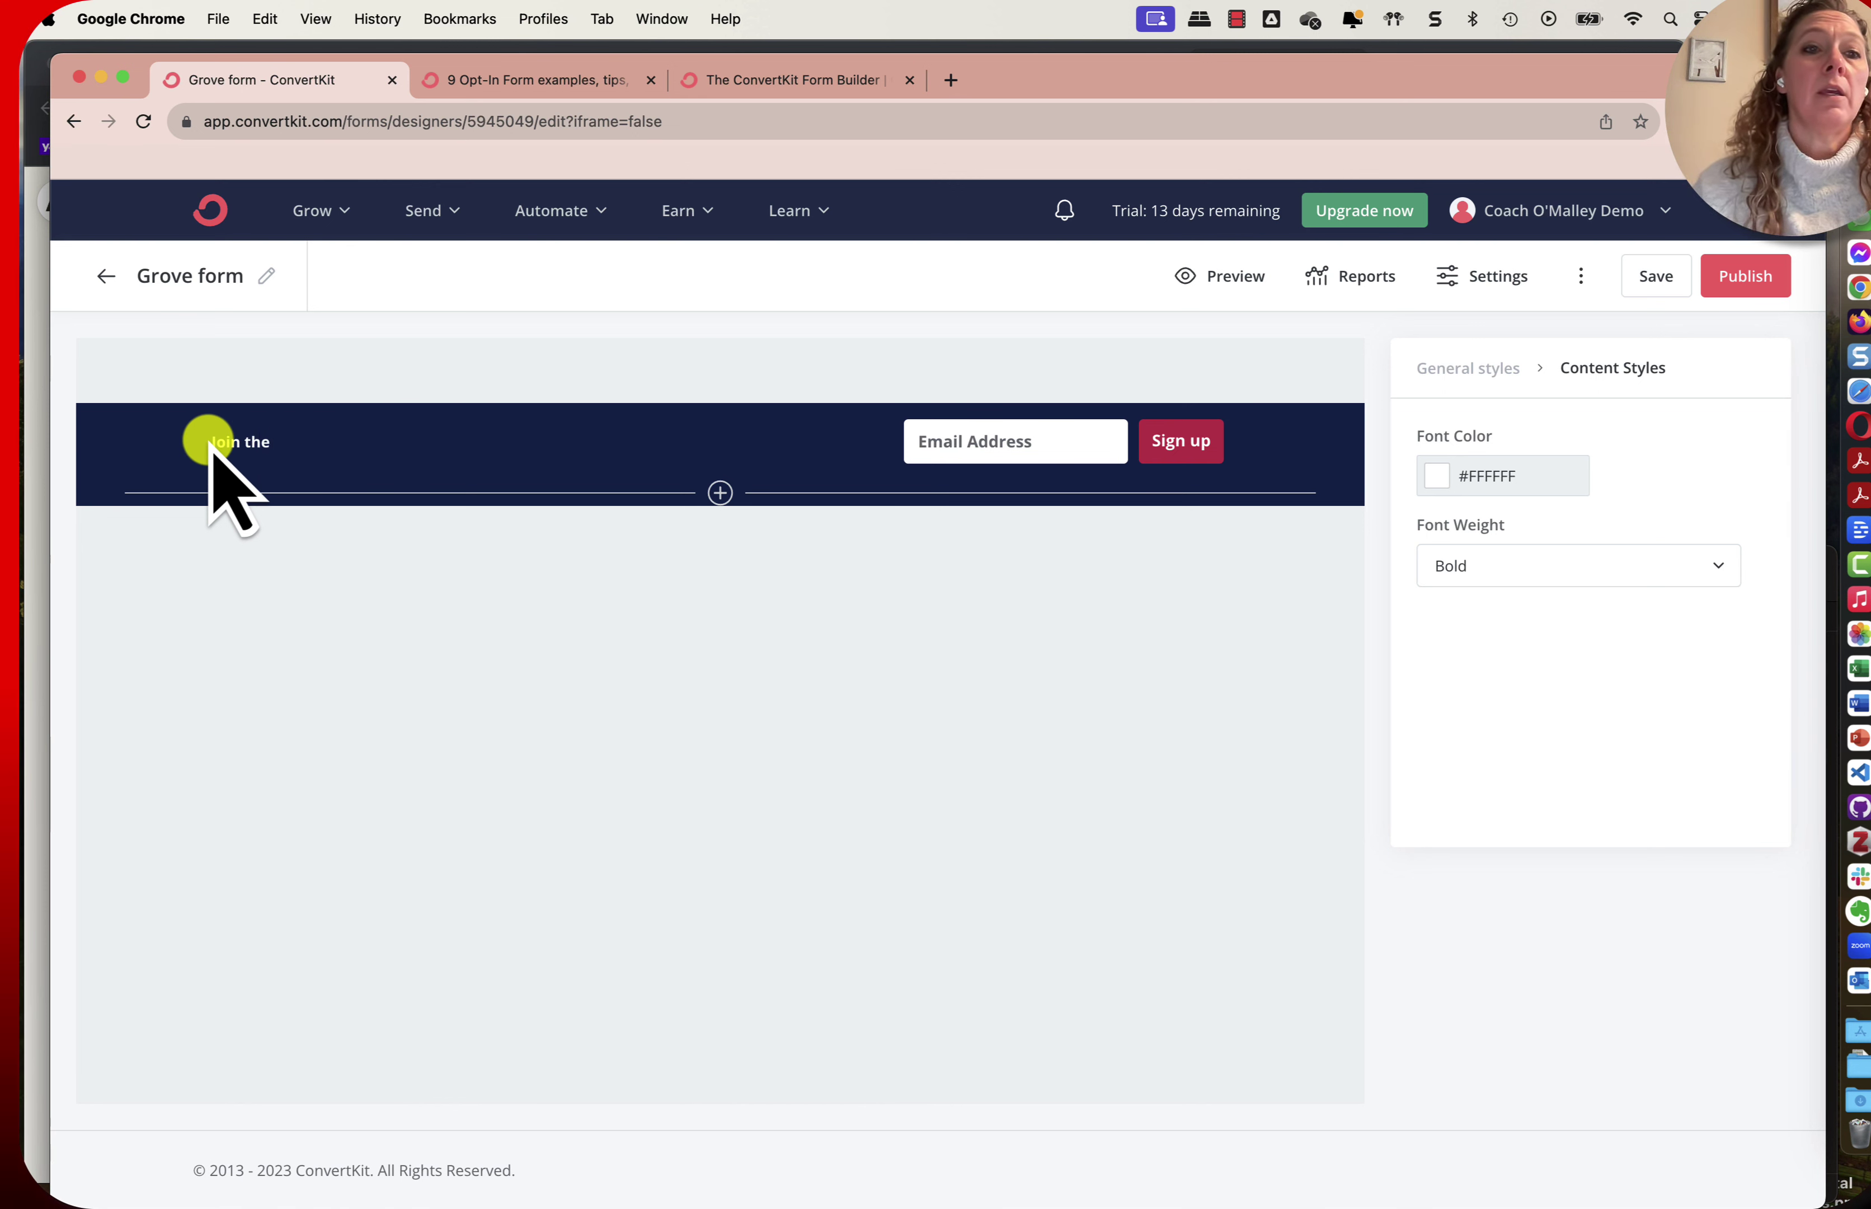
text(Advance)
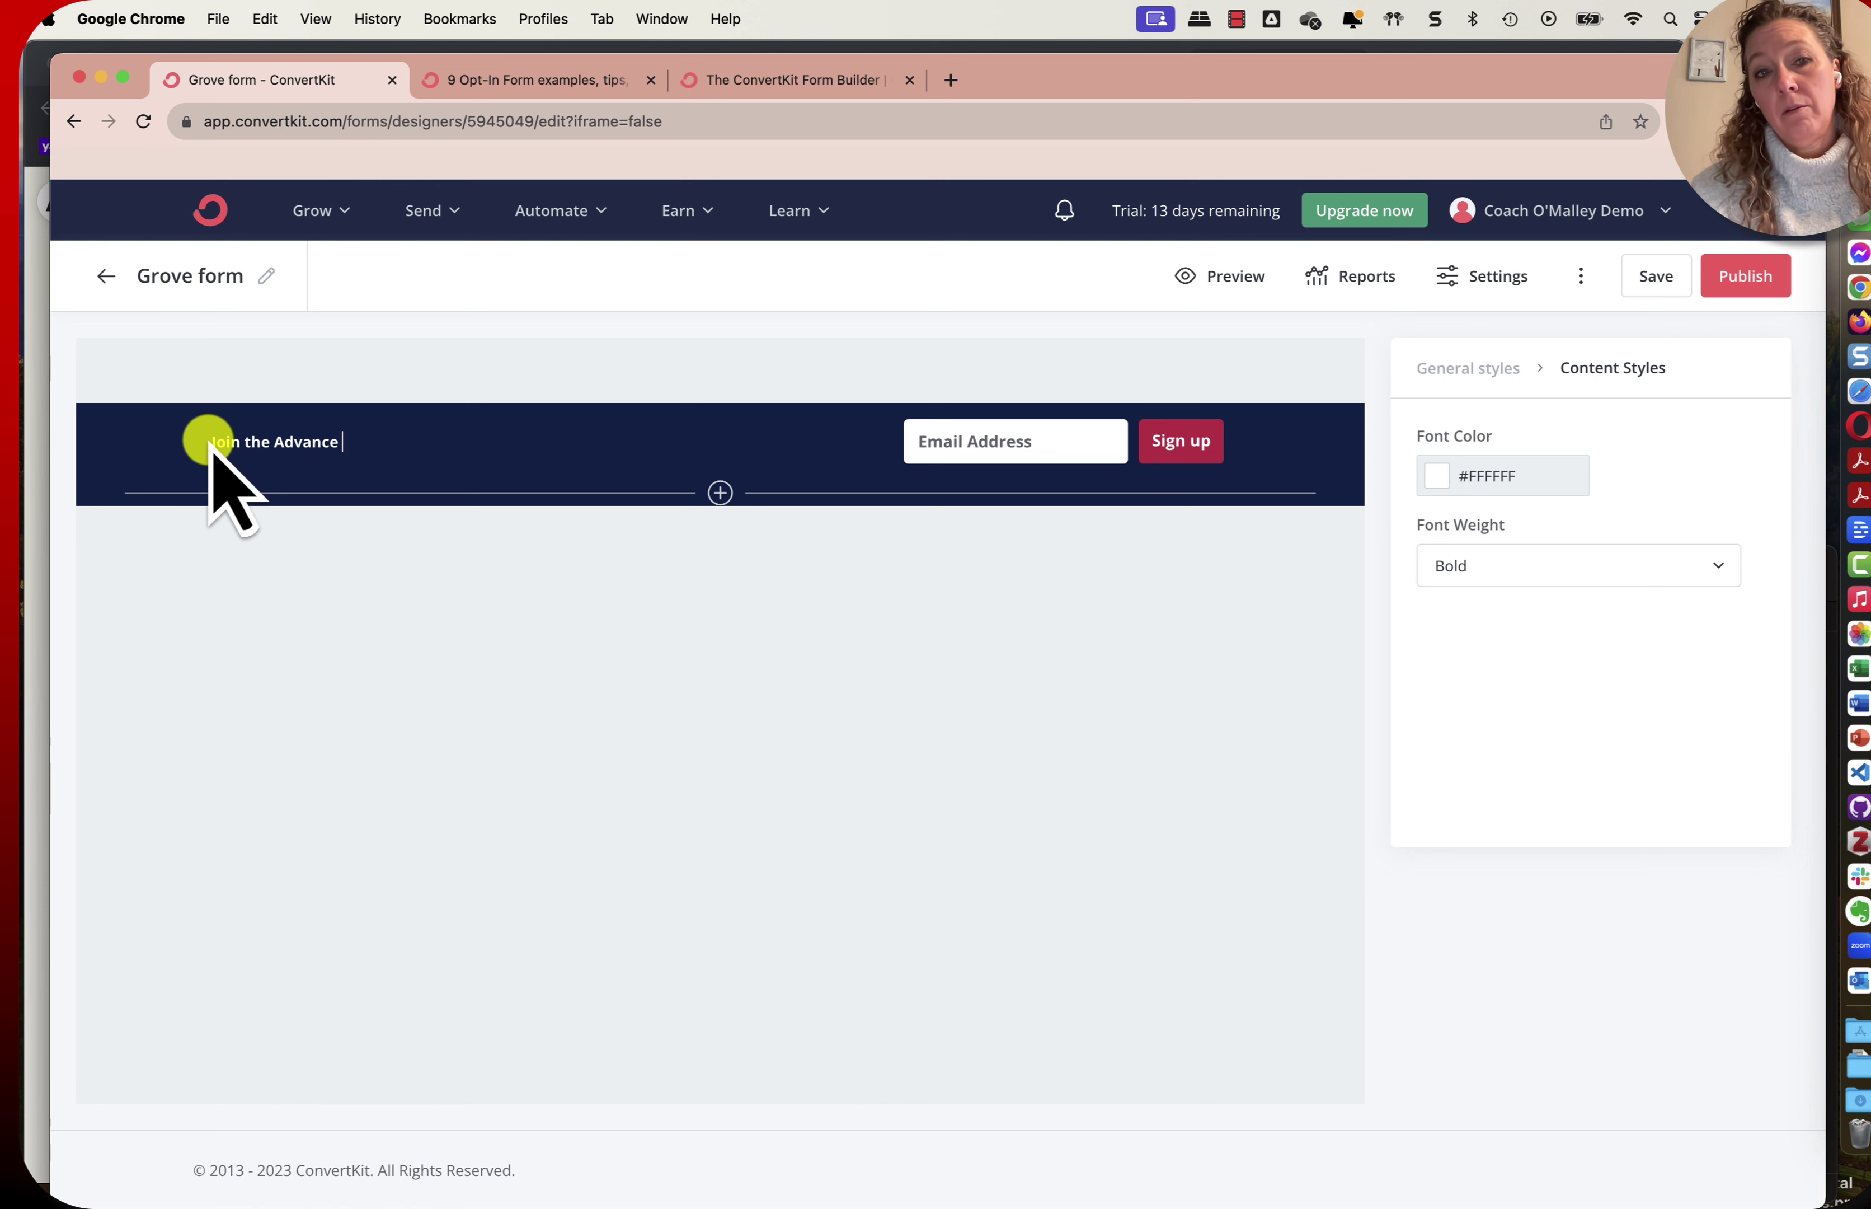
text(d ConvertKit )
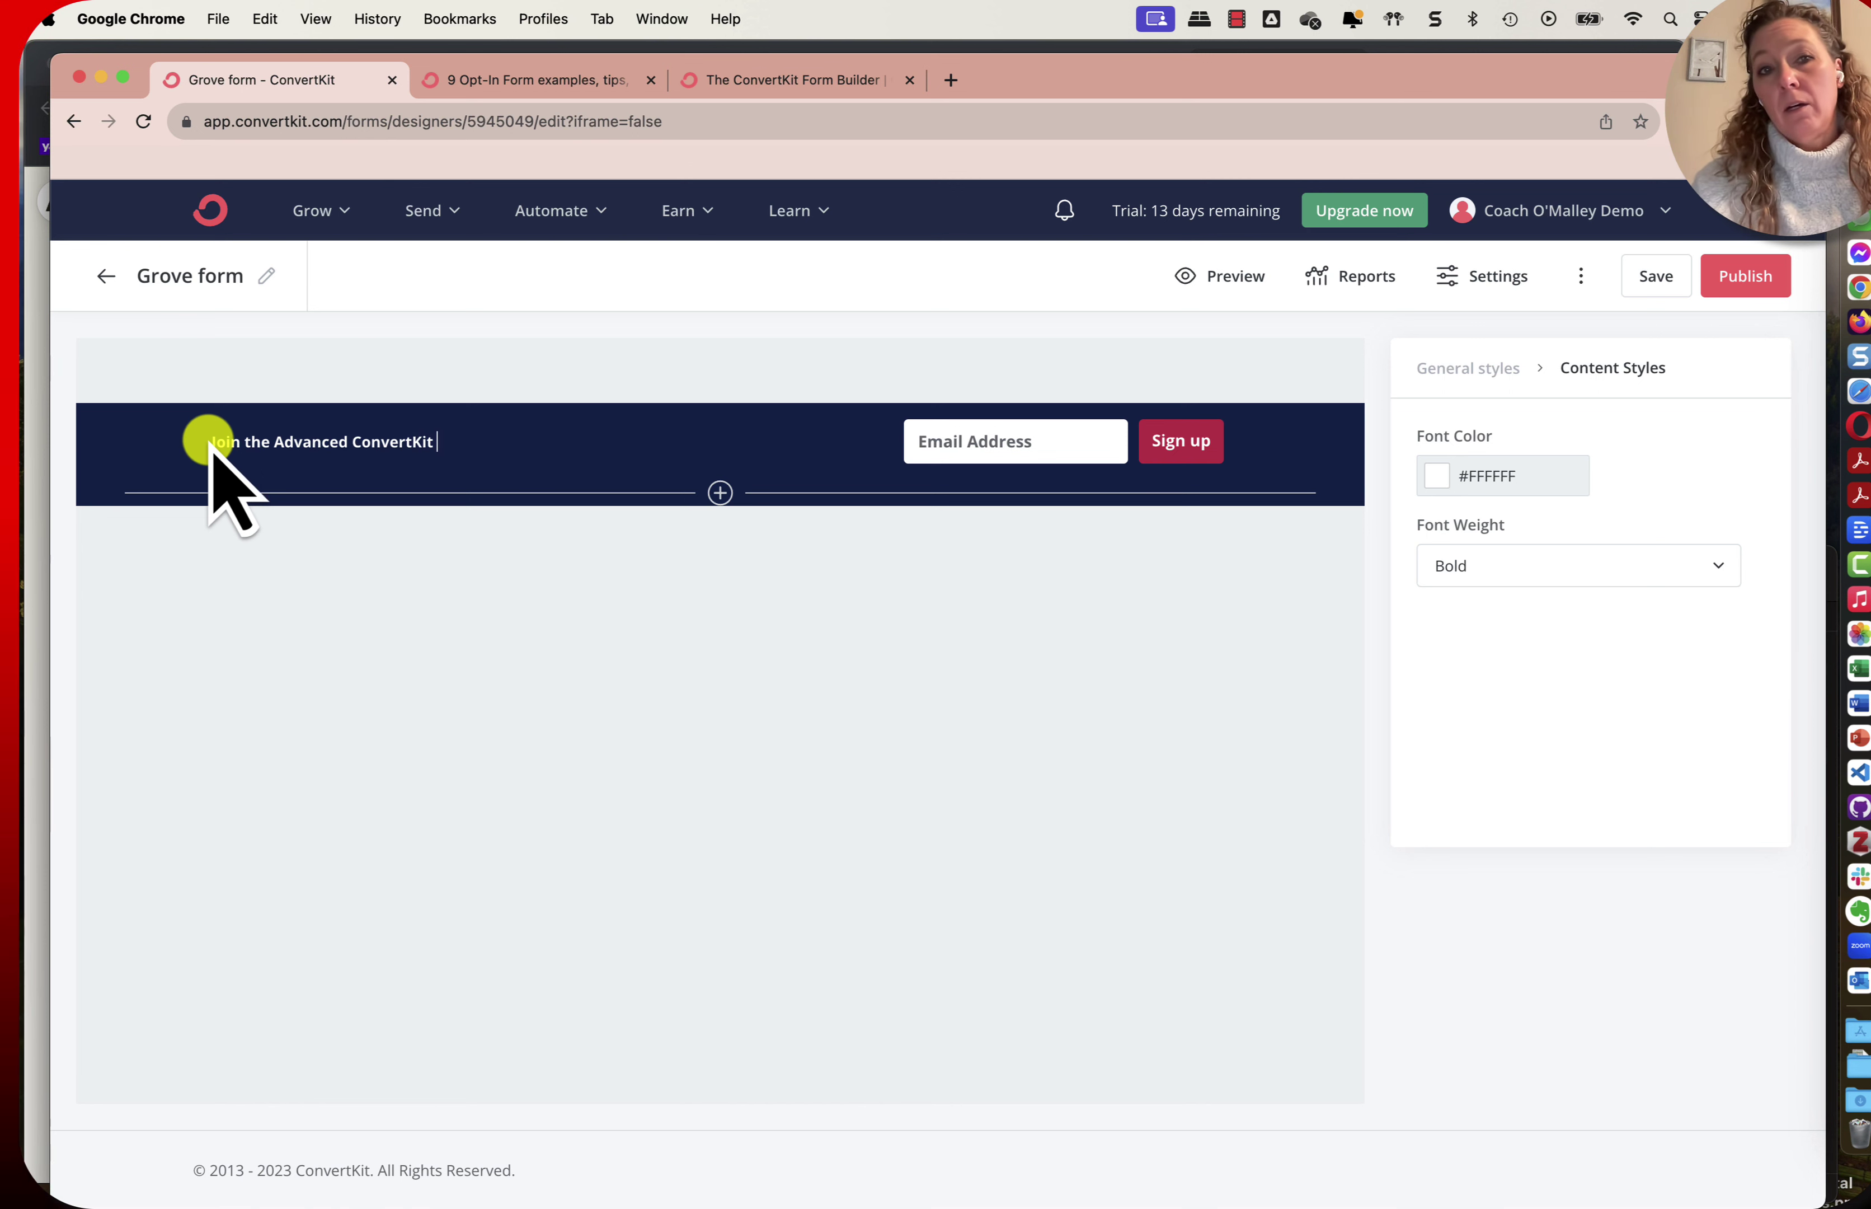
text(Course & )
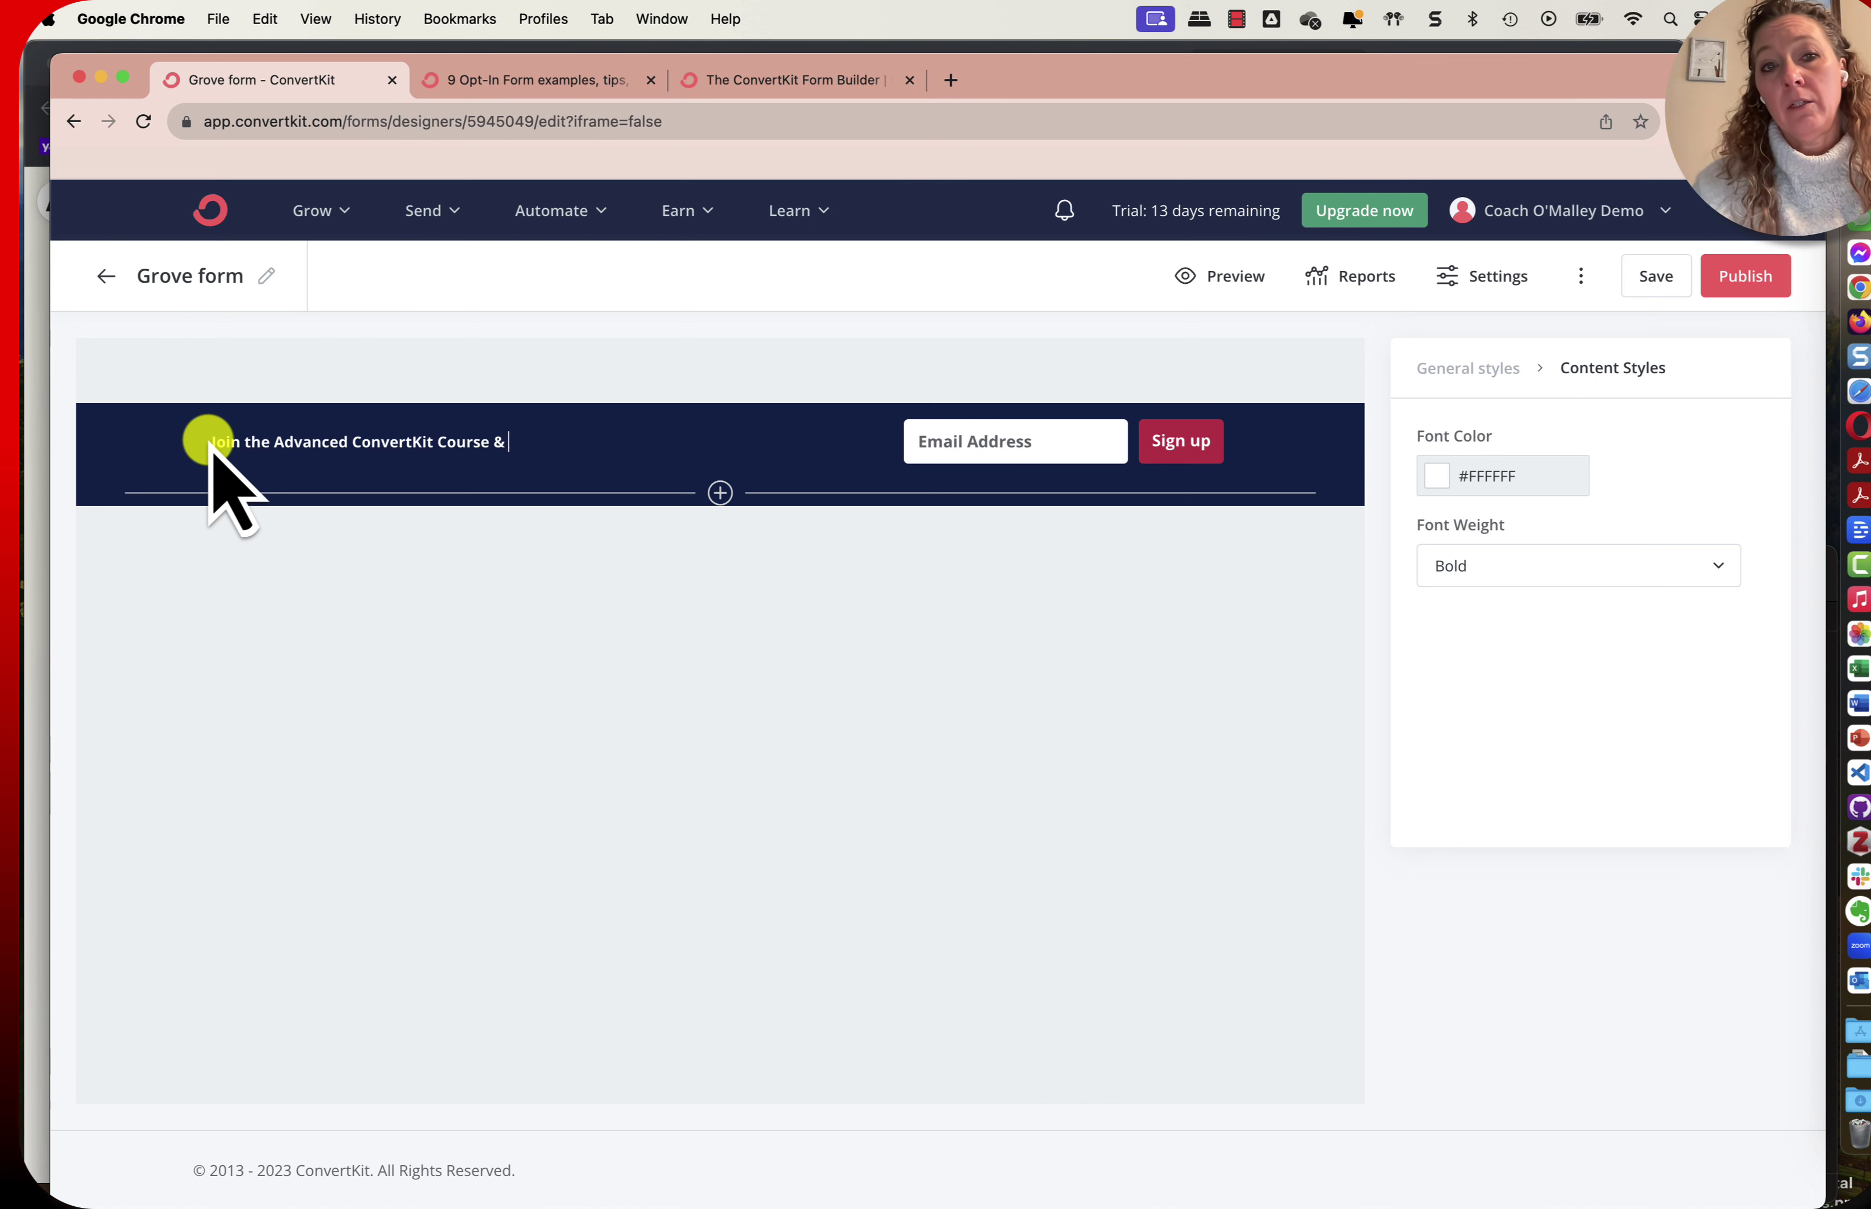
text(Group Waitlist)
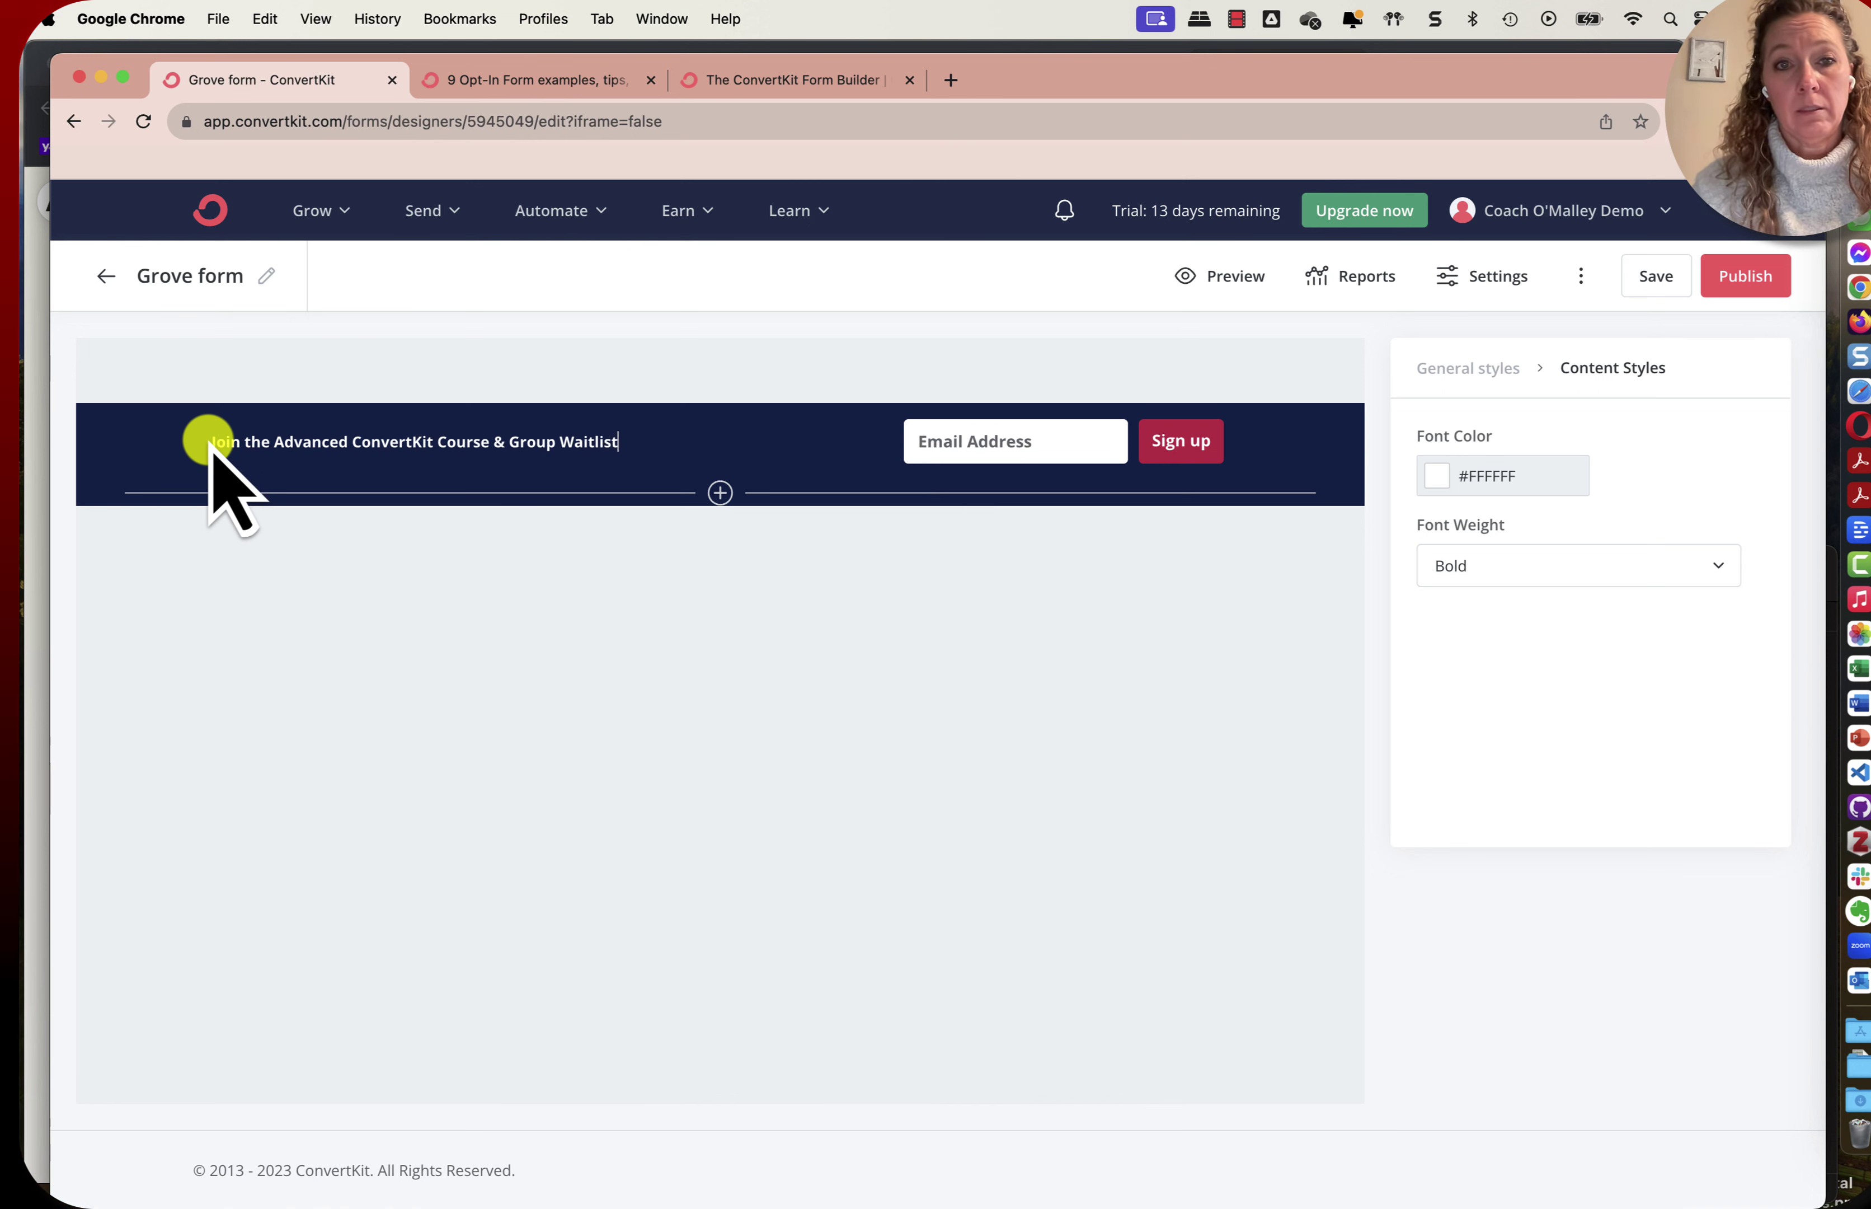
text(! Em)
text(tails)
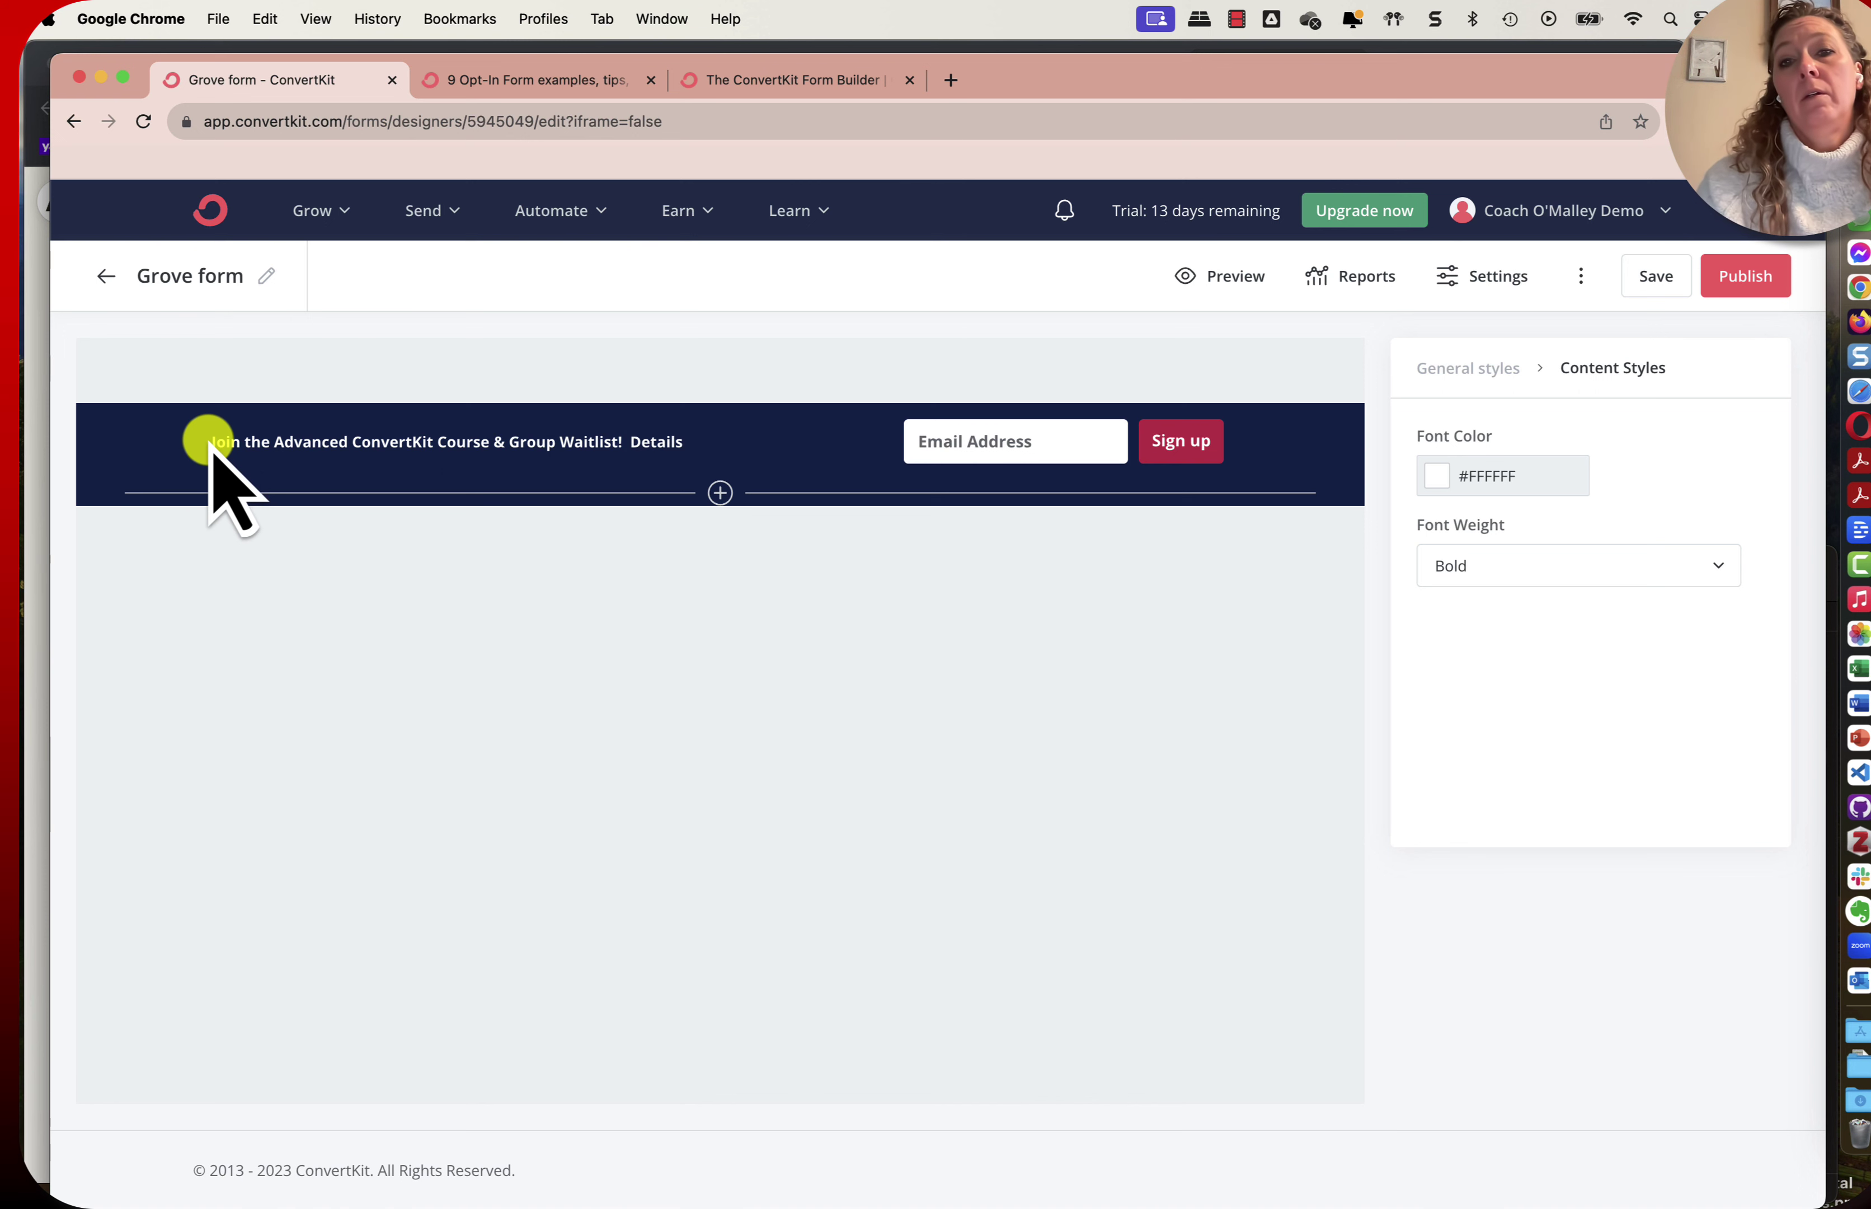
text( will b)
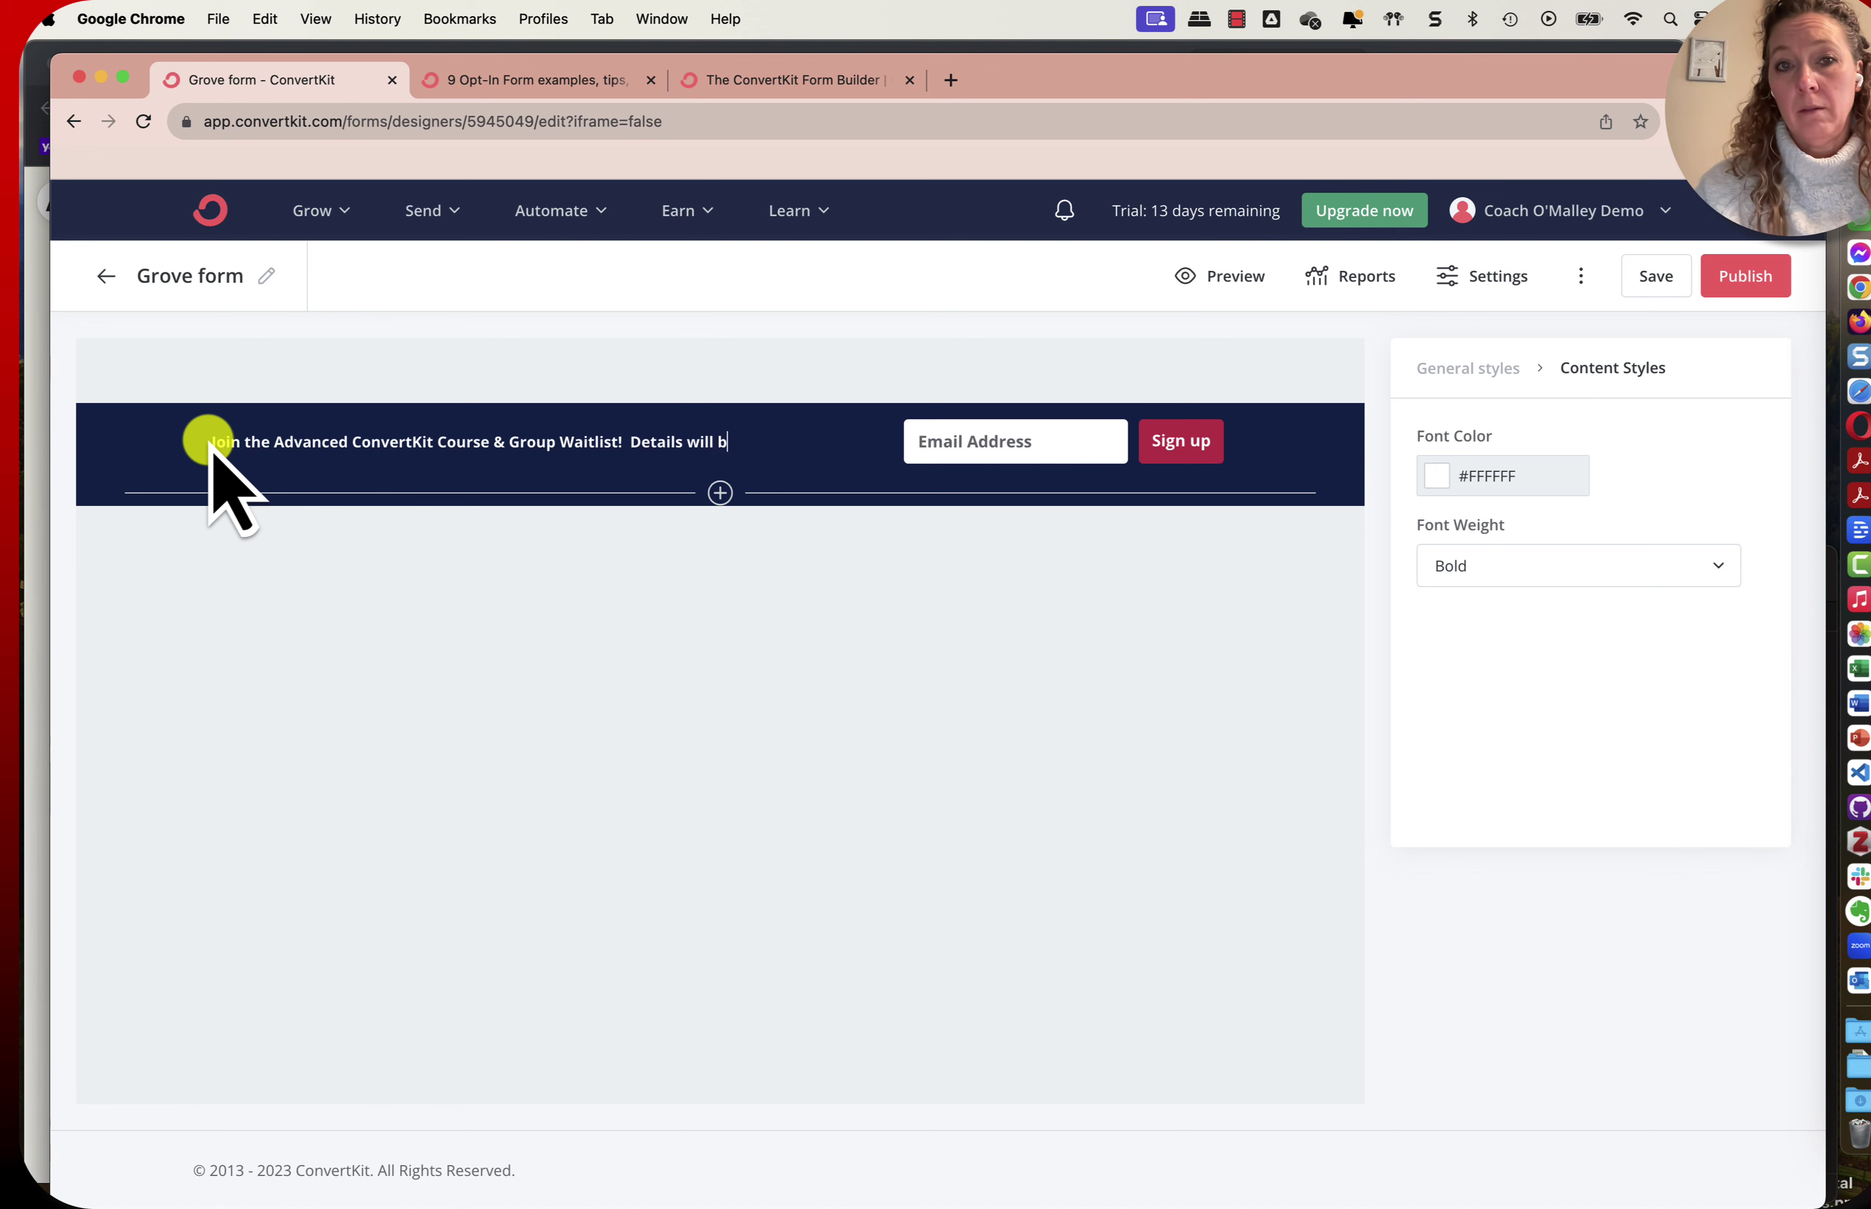
text(e emailed!)
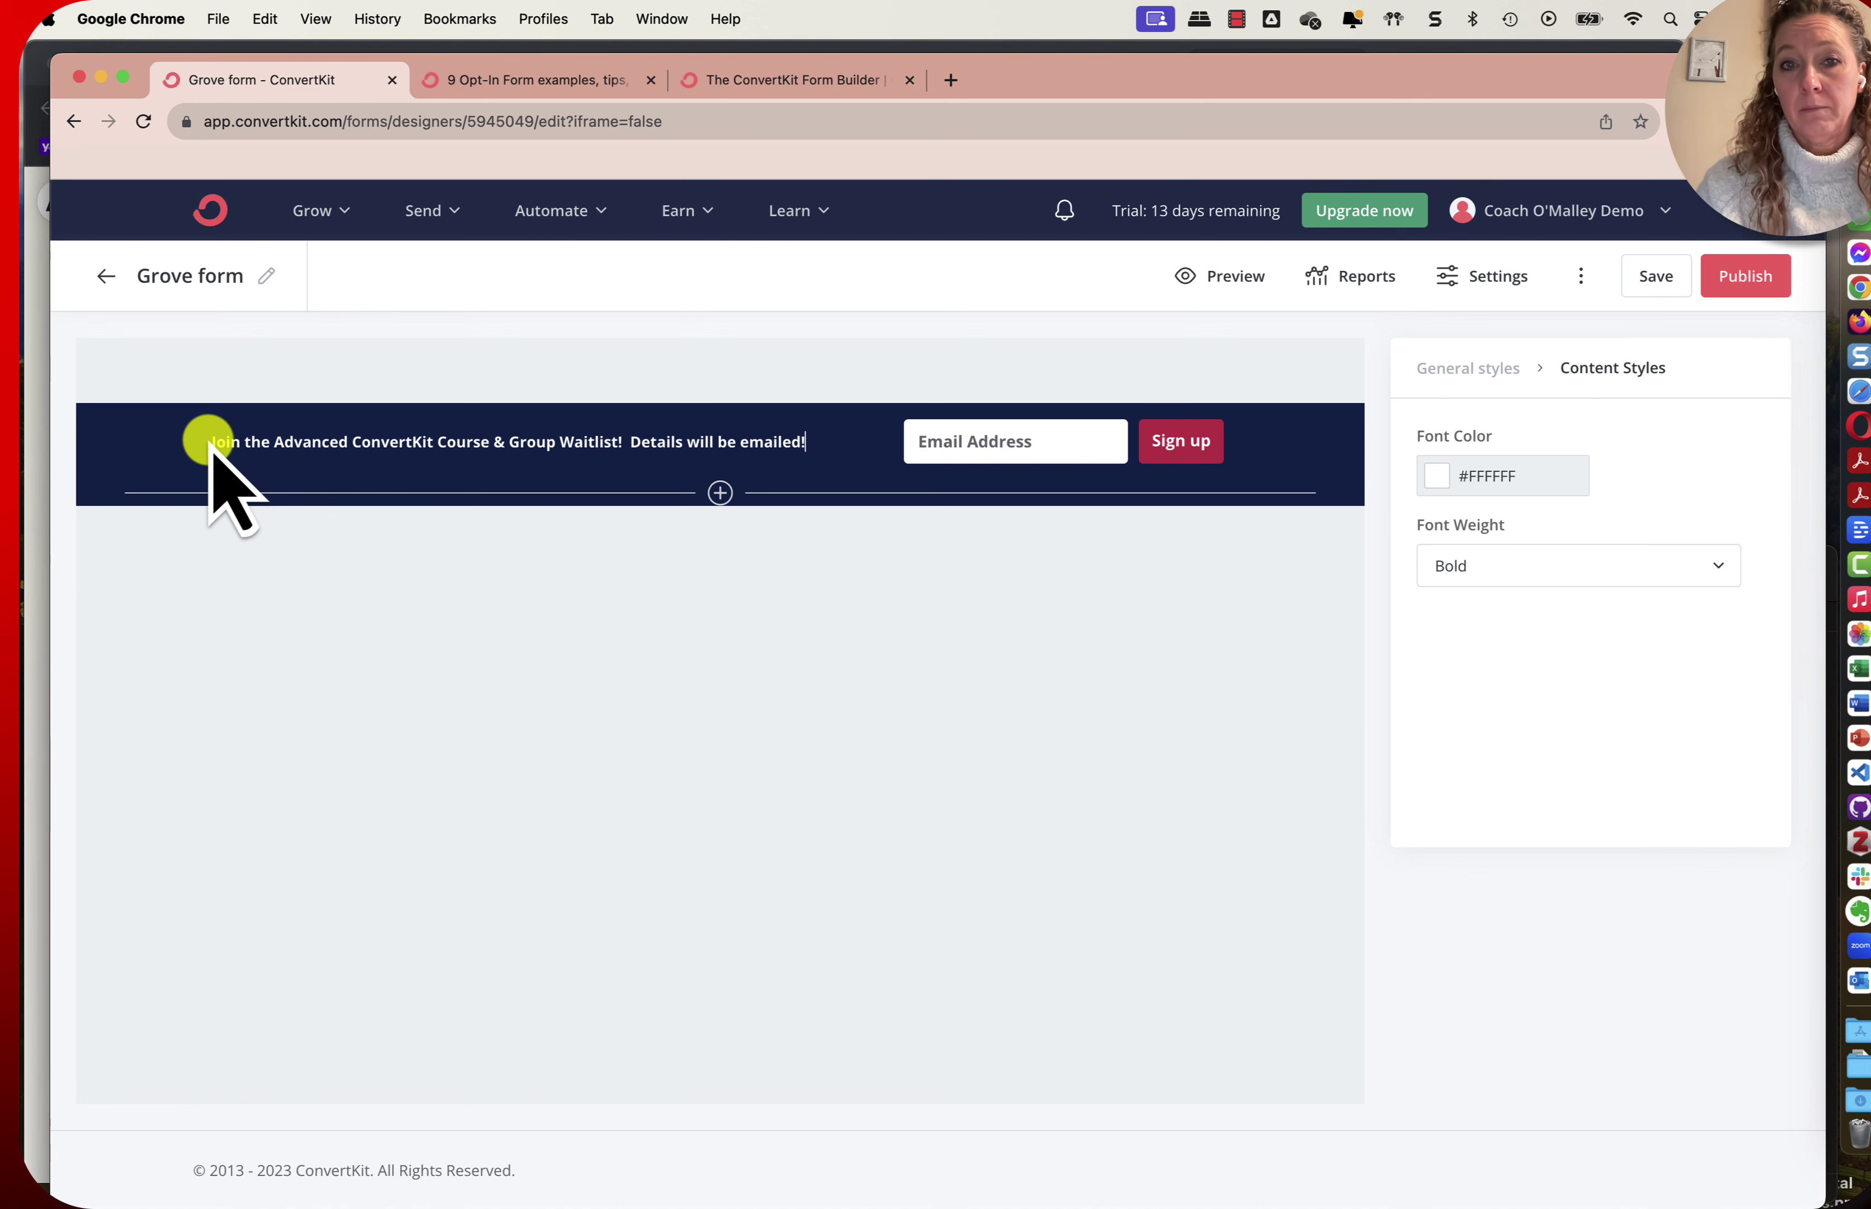
Inspect the email field and sign-up button style options, then return to general styles.
click(979, 436)
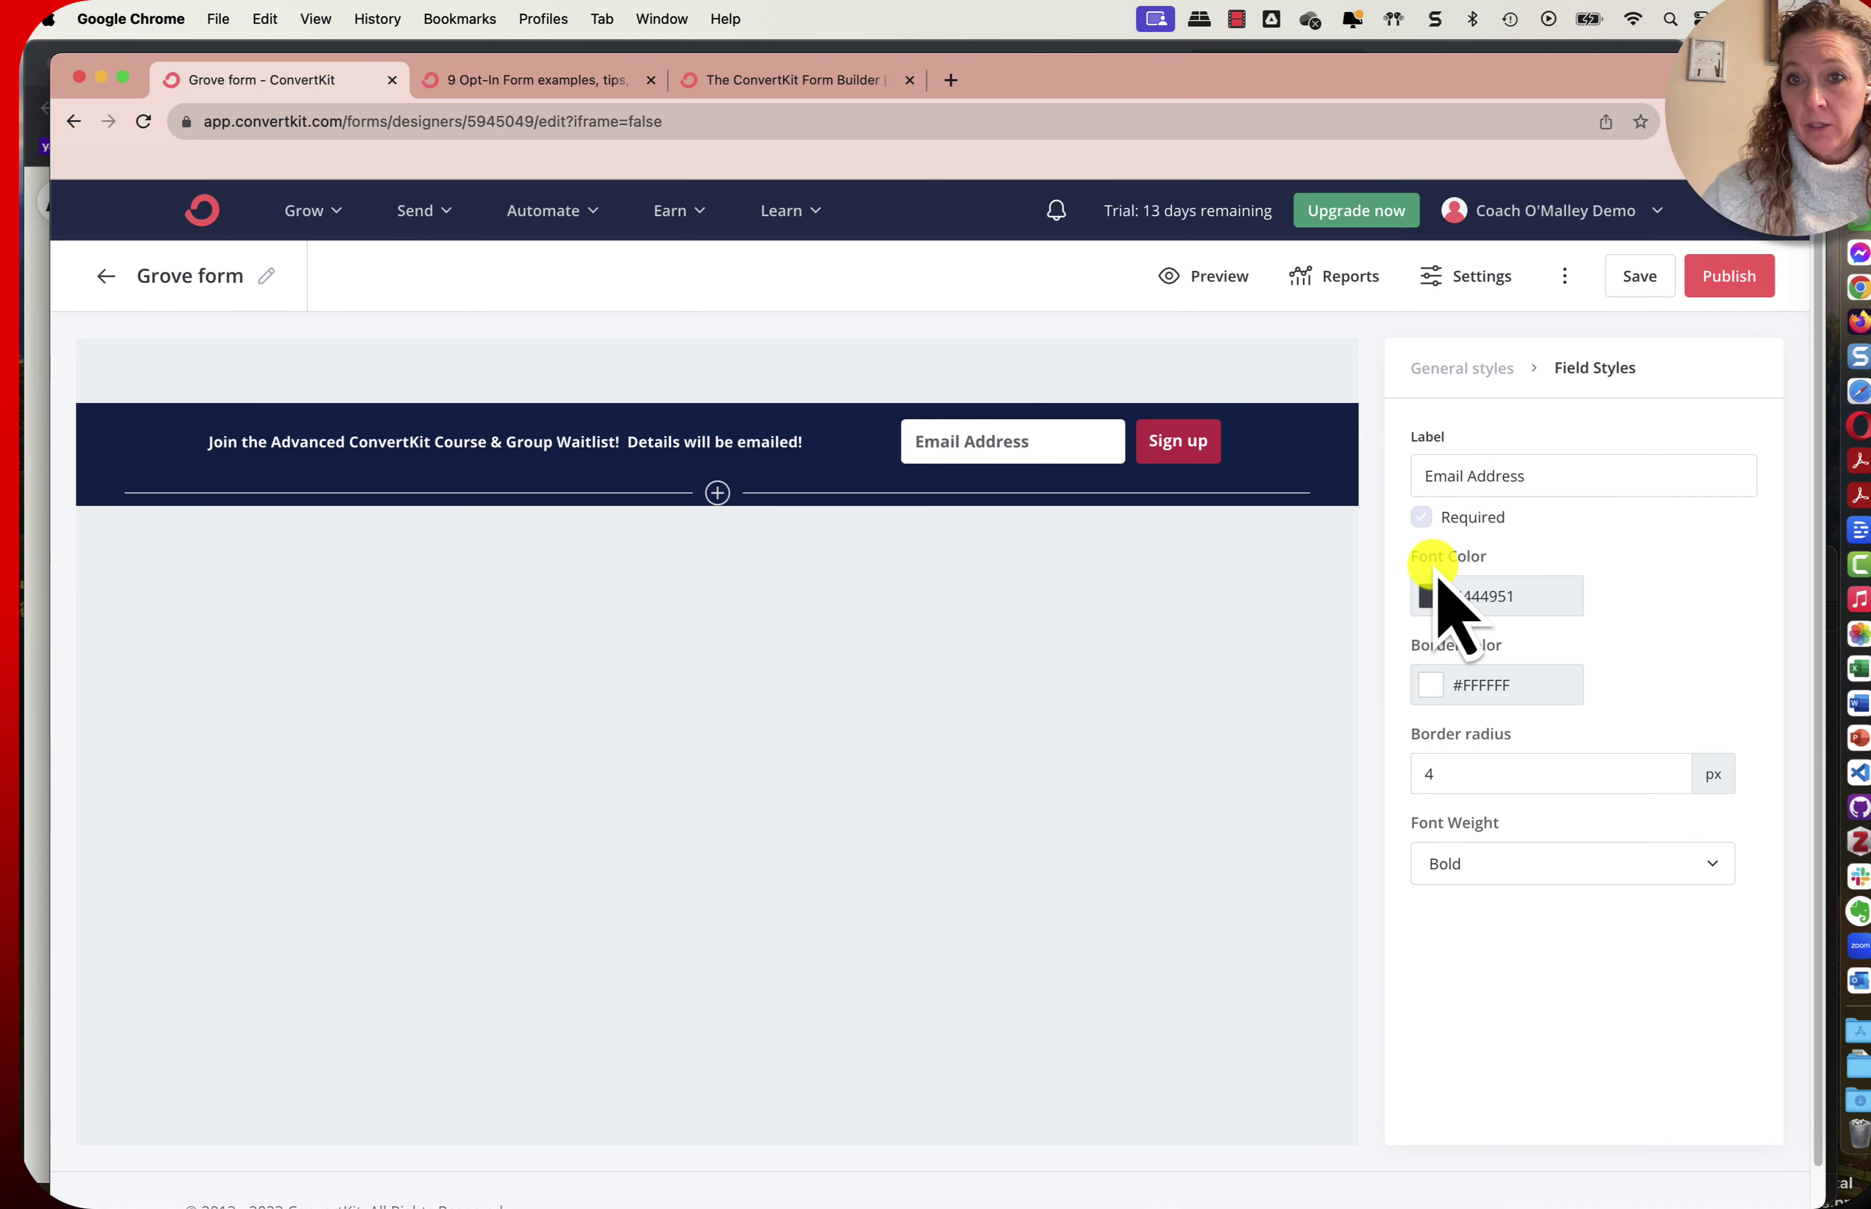
click(1176, 456)
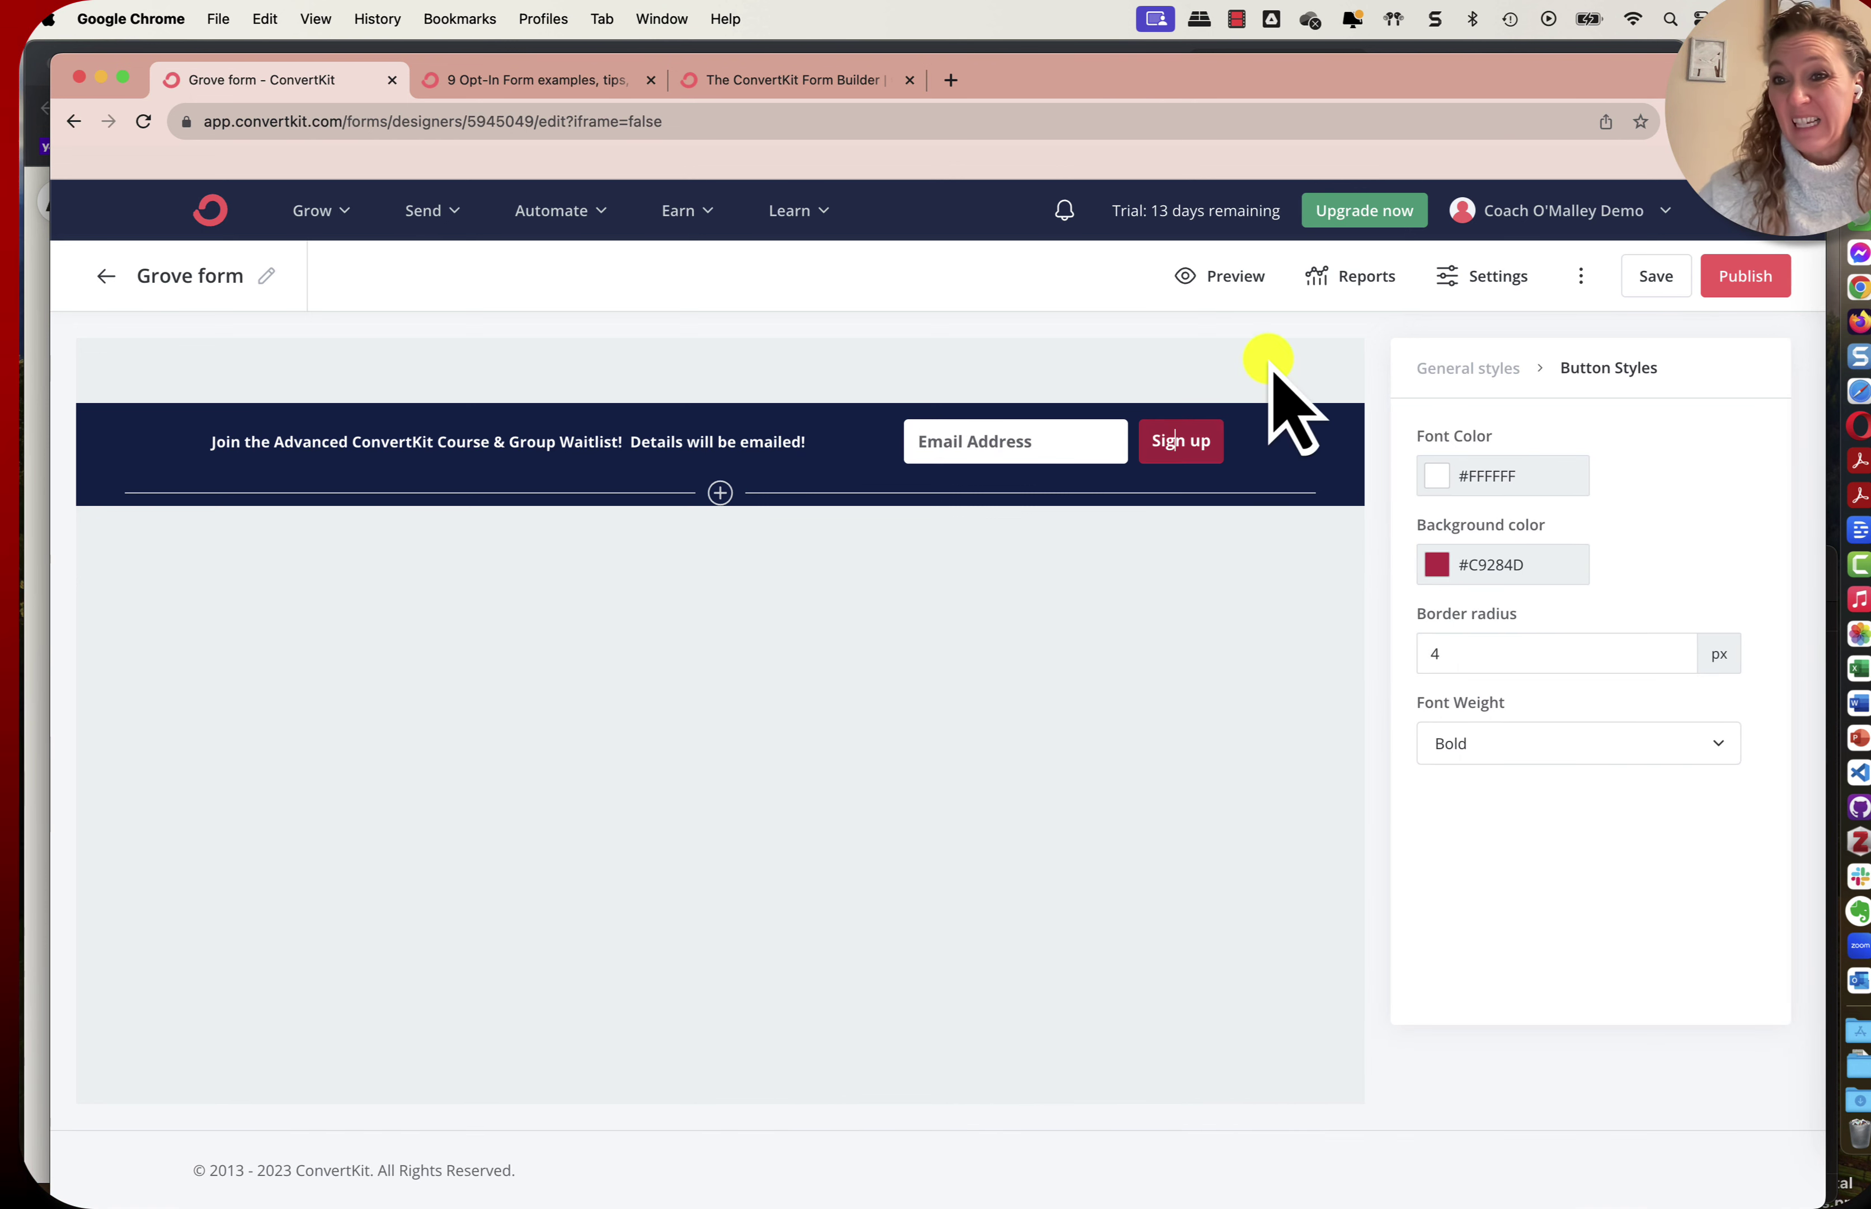
click(1463, 368)
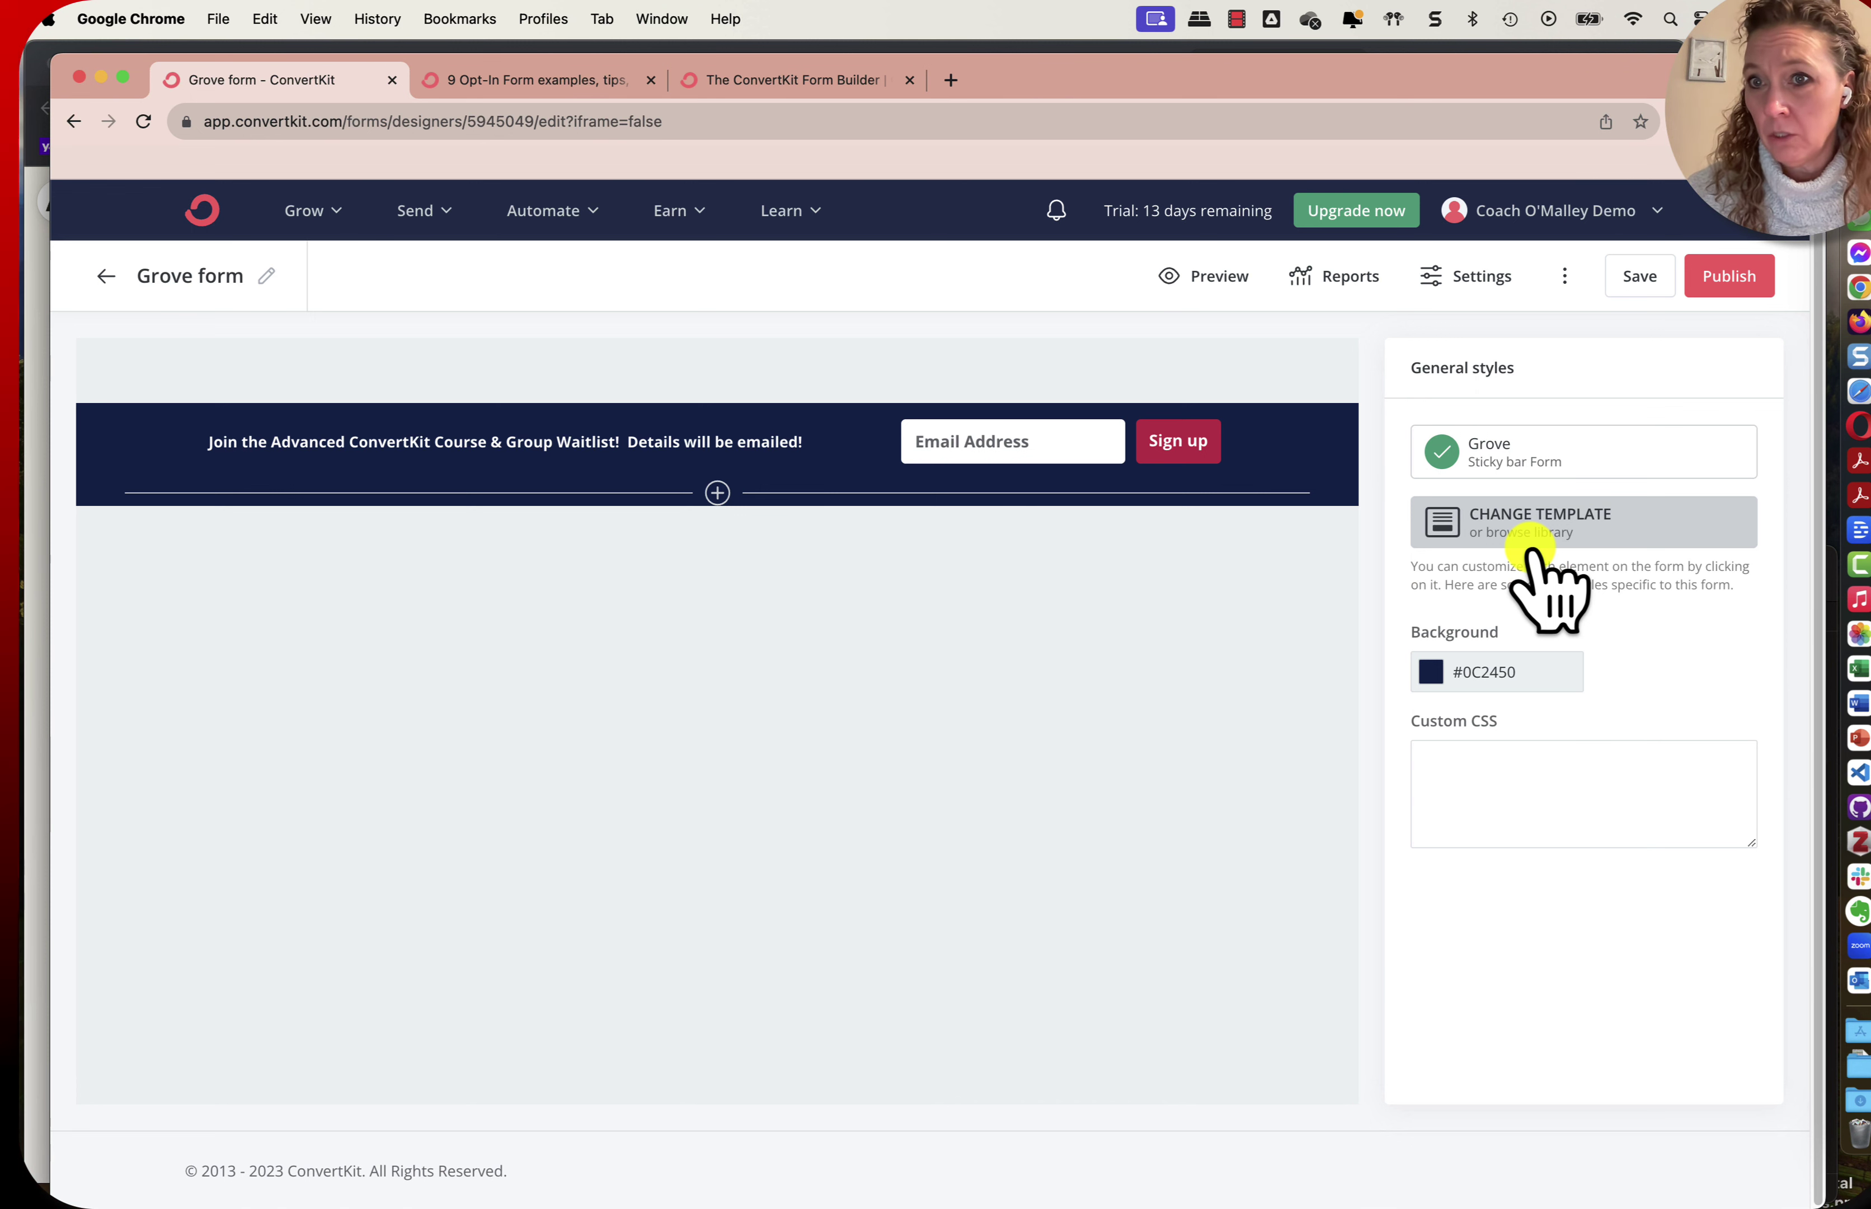
Preview the bar, then add 'and spam folder' to the success message in Settings.
click(1203, 274)
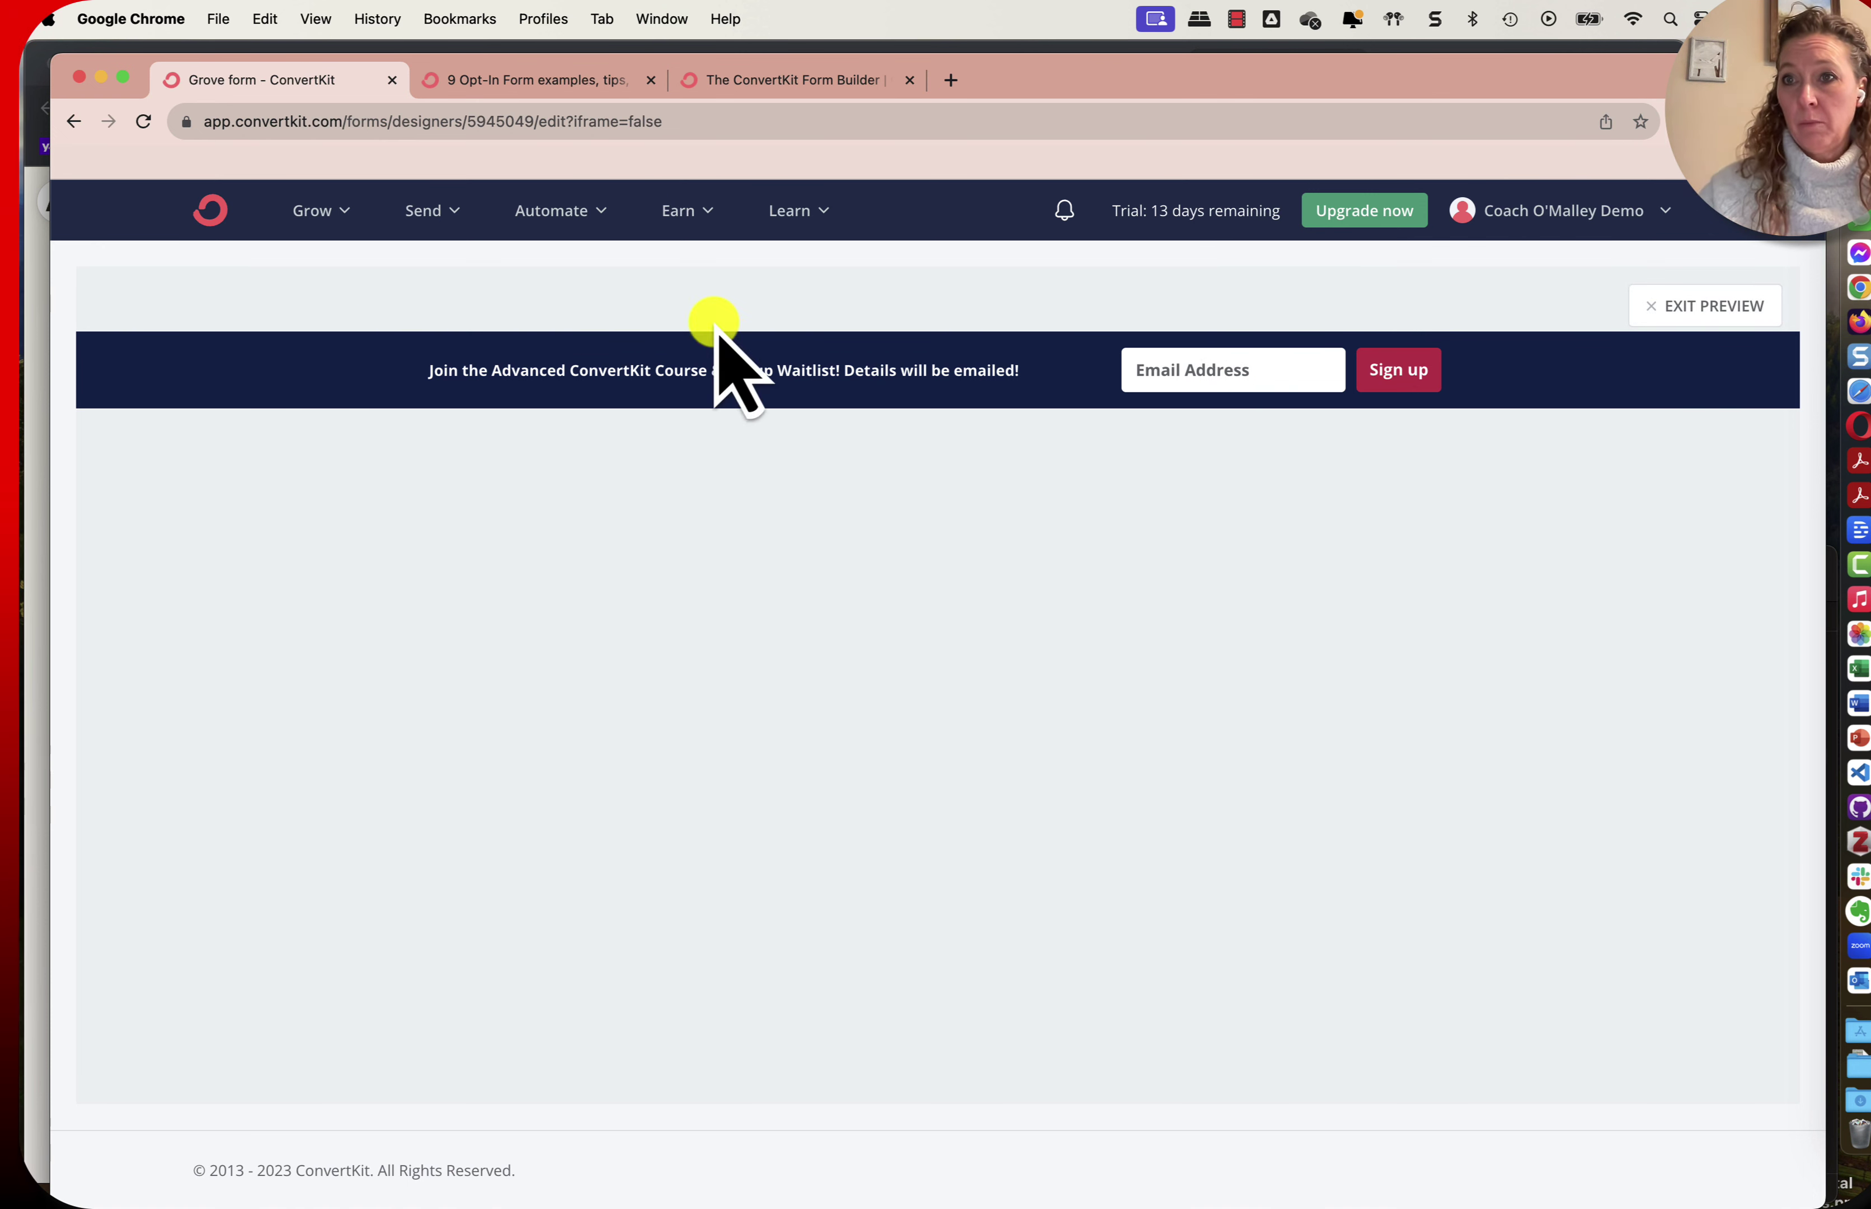
click(1747, 307)
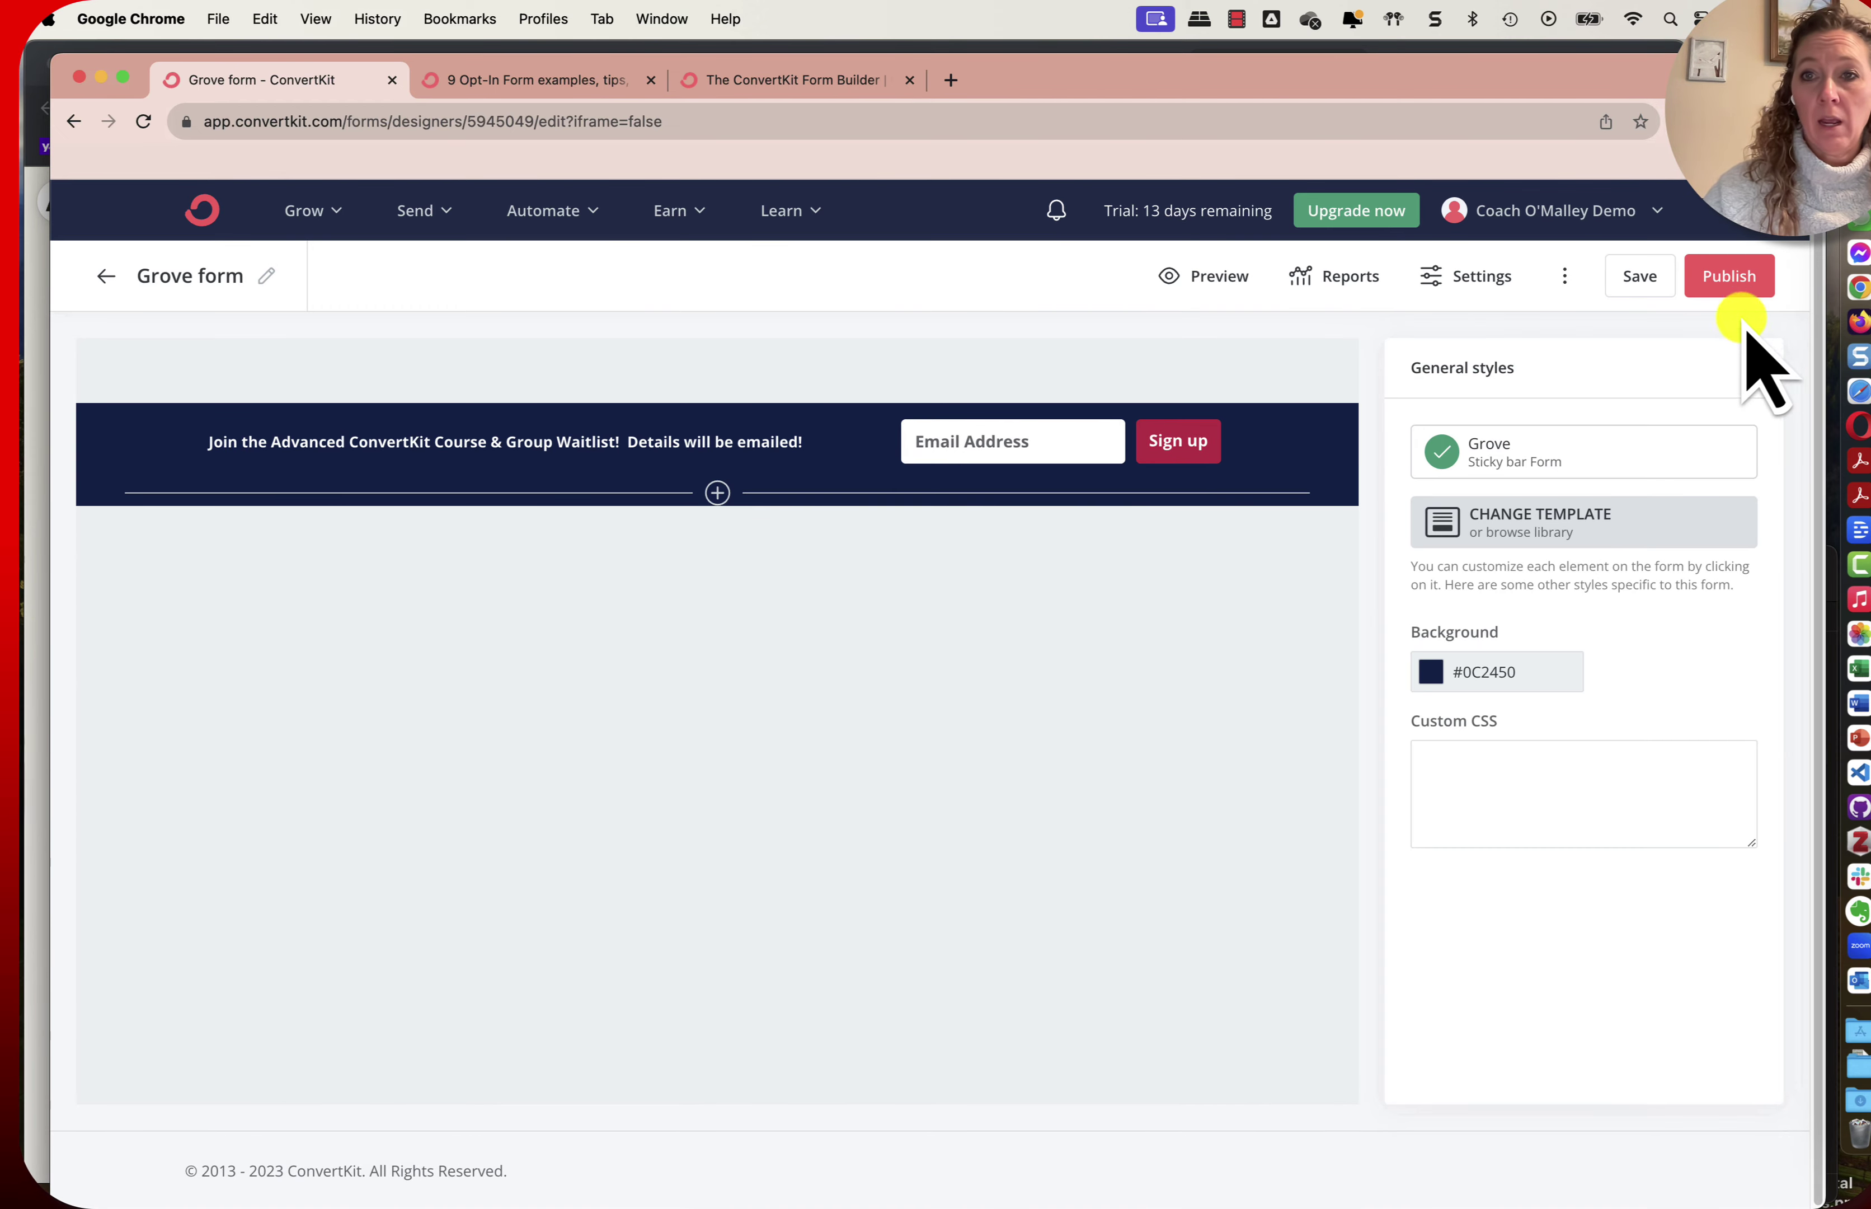
click(1470, 281)
click(985, 411)
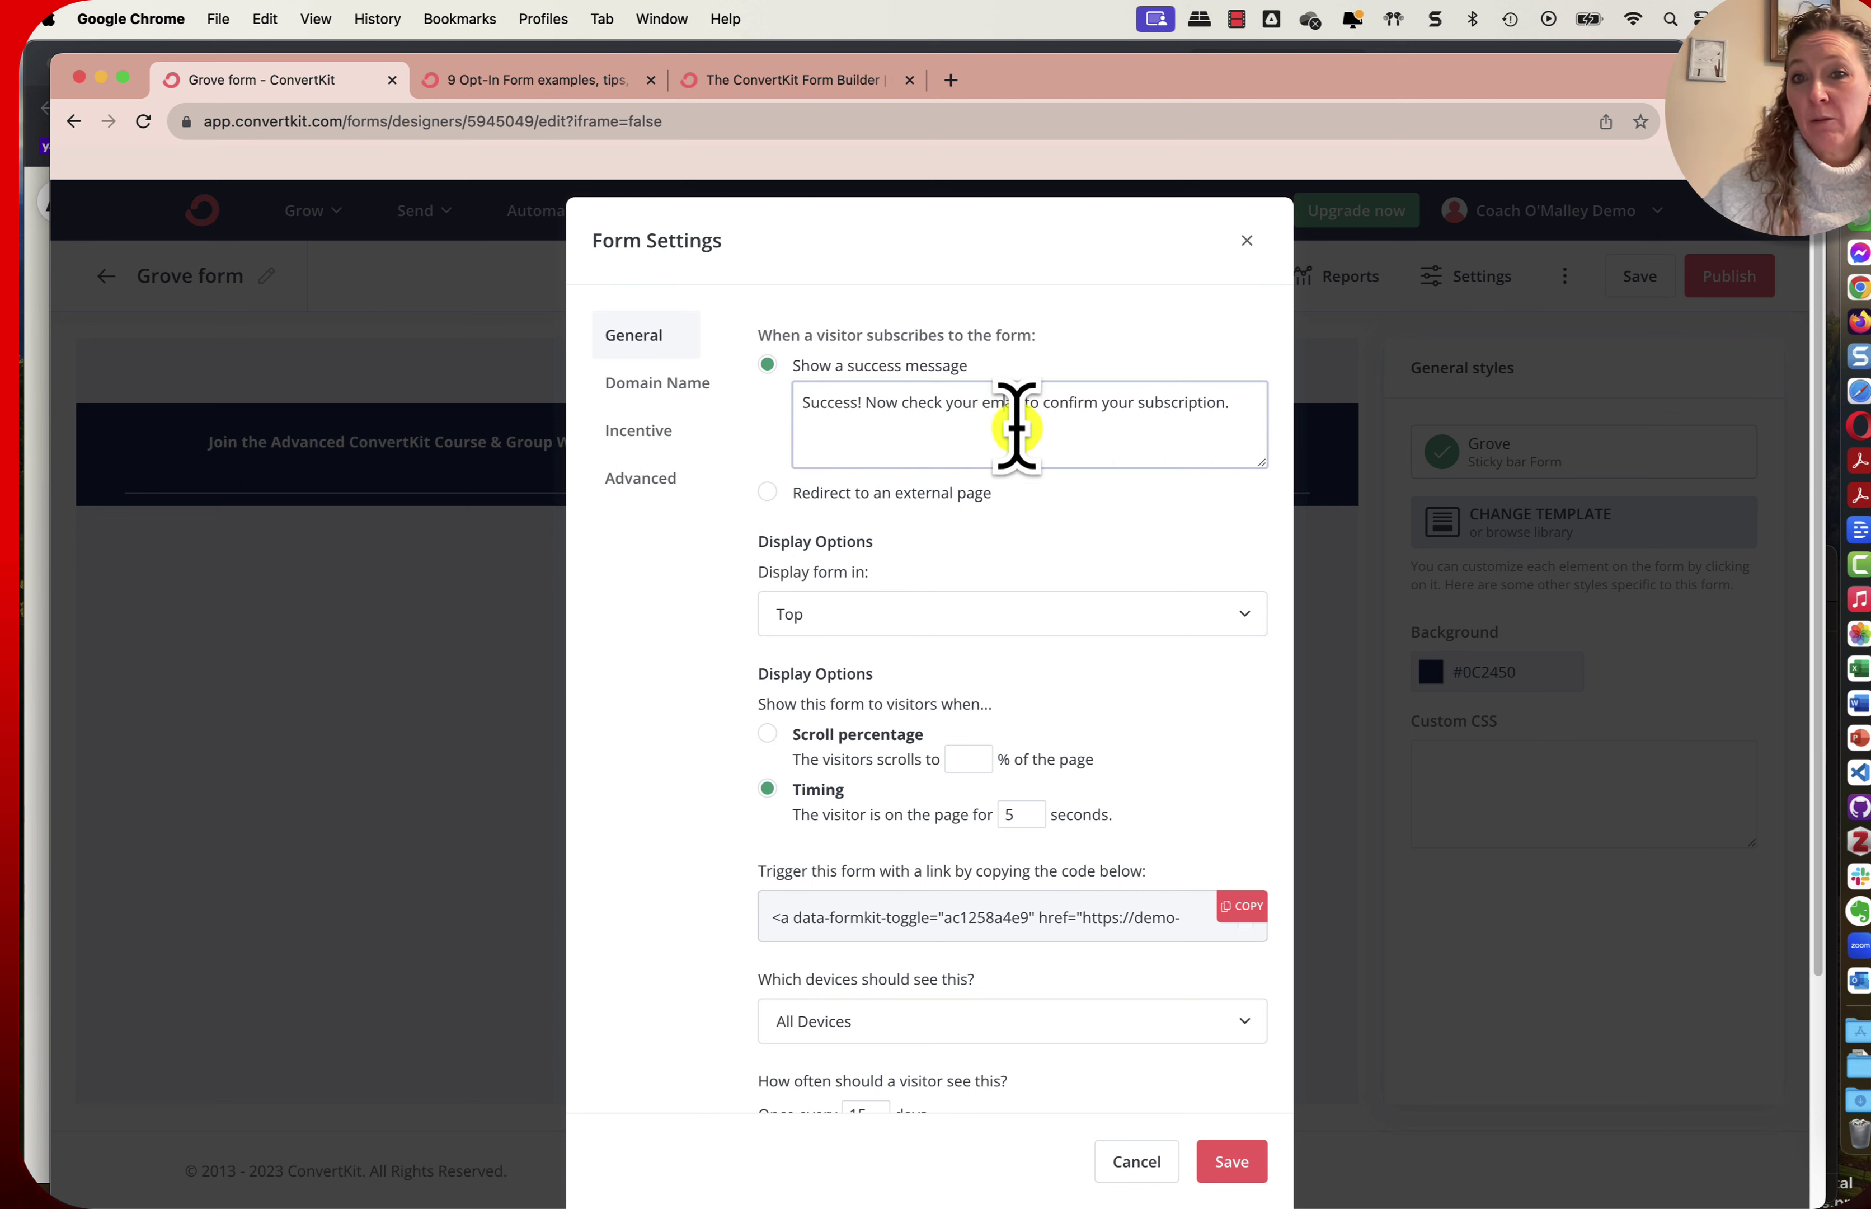
click(1022, 403)
text(and spam folder)
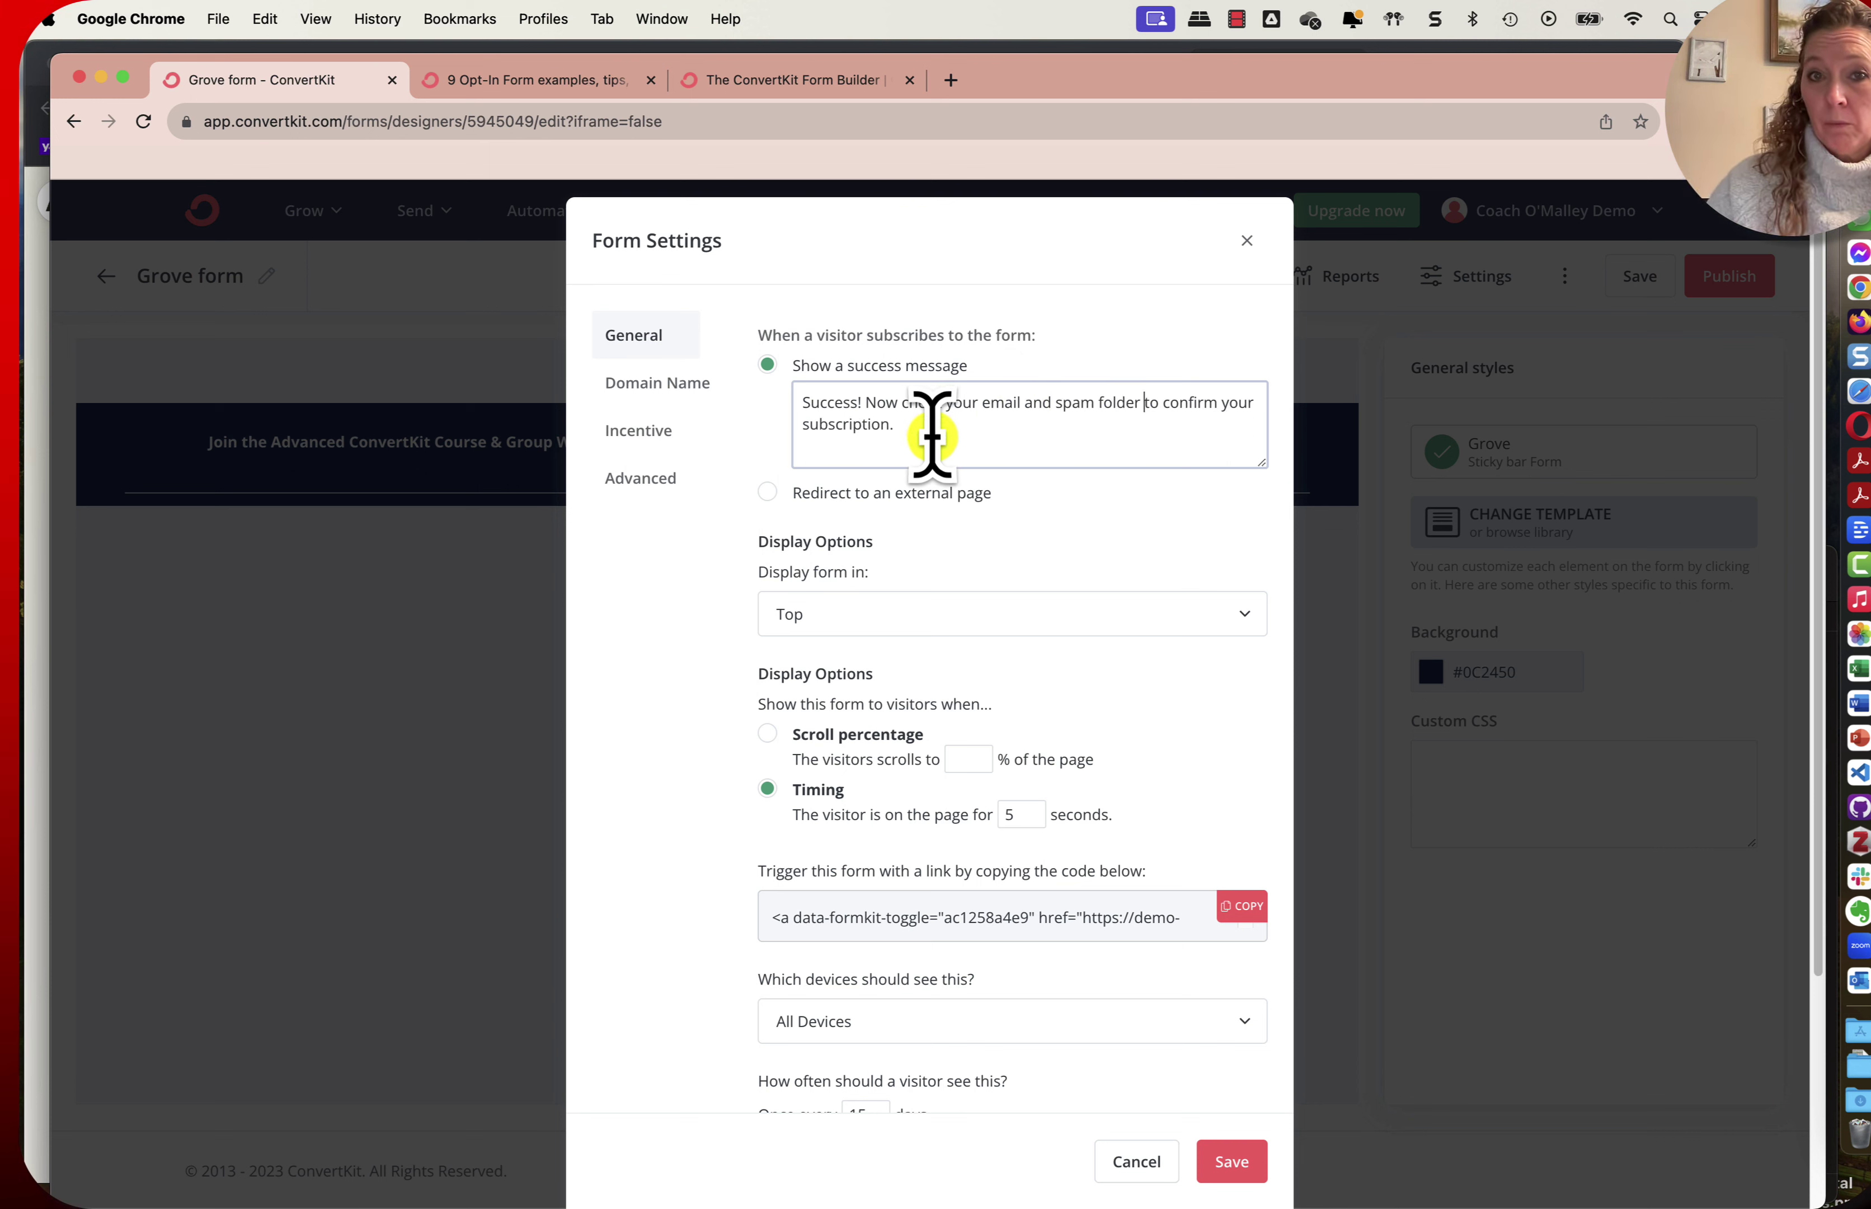
click(934, 427)
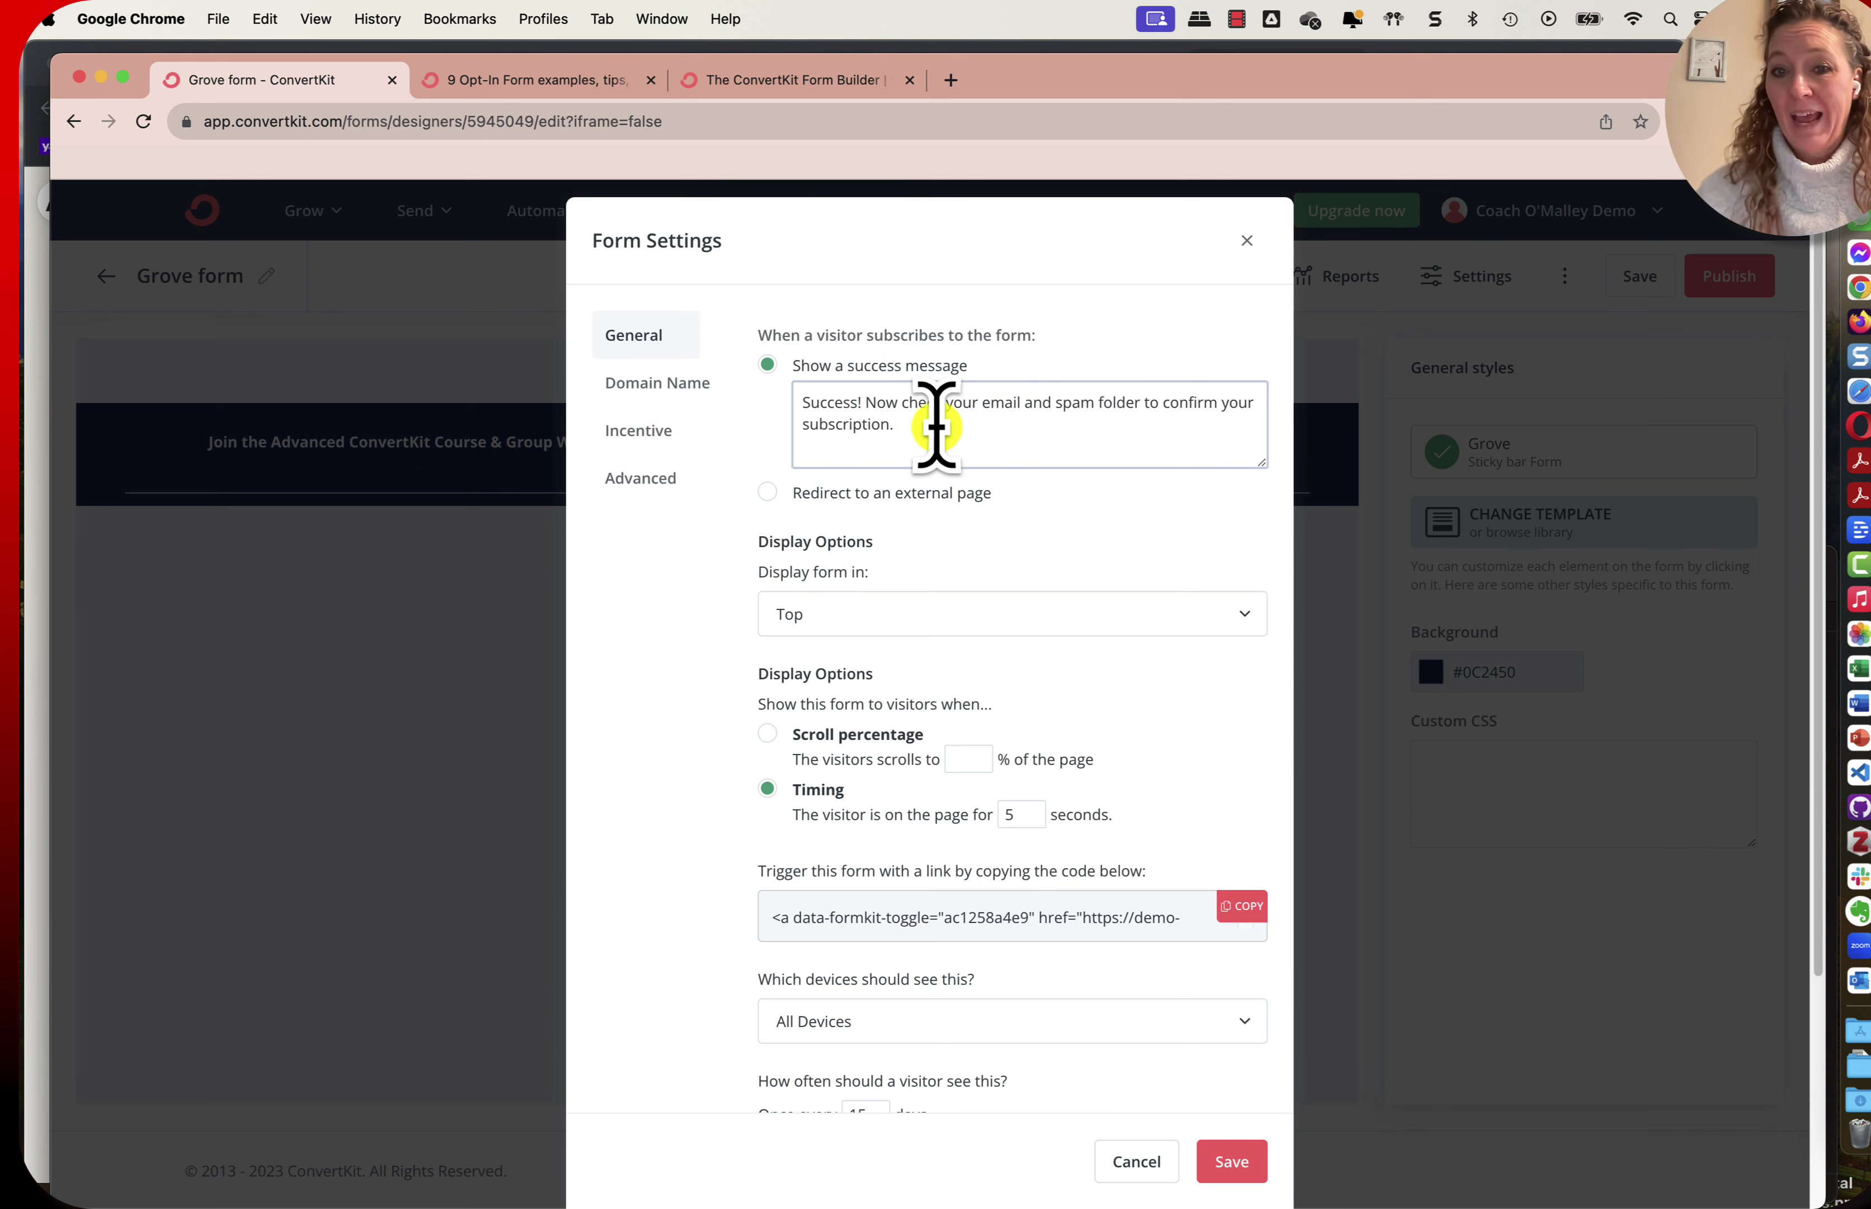
Keep the sticky bar displaying at the top of the page after trying the bottom position.
scroll(936, 581, down, 1)
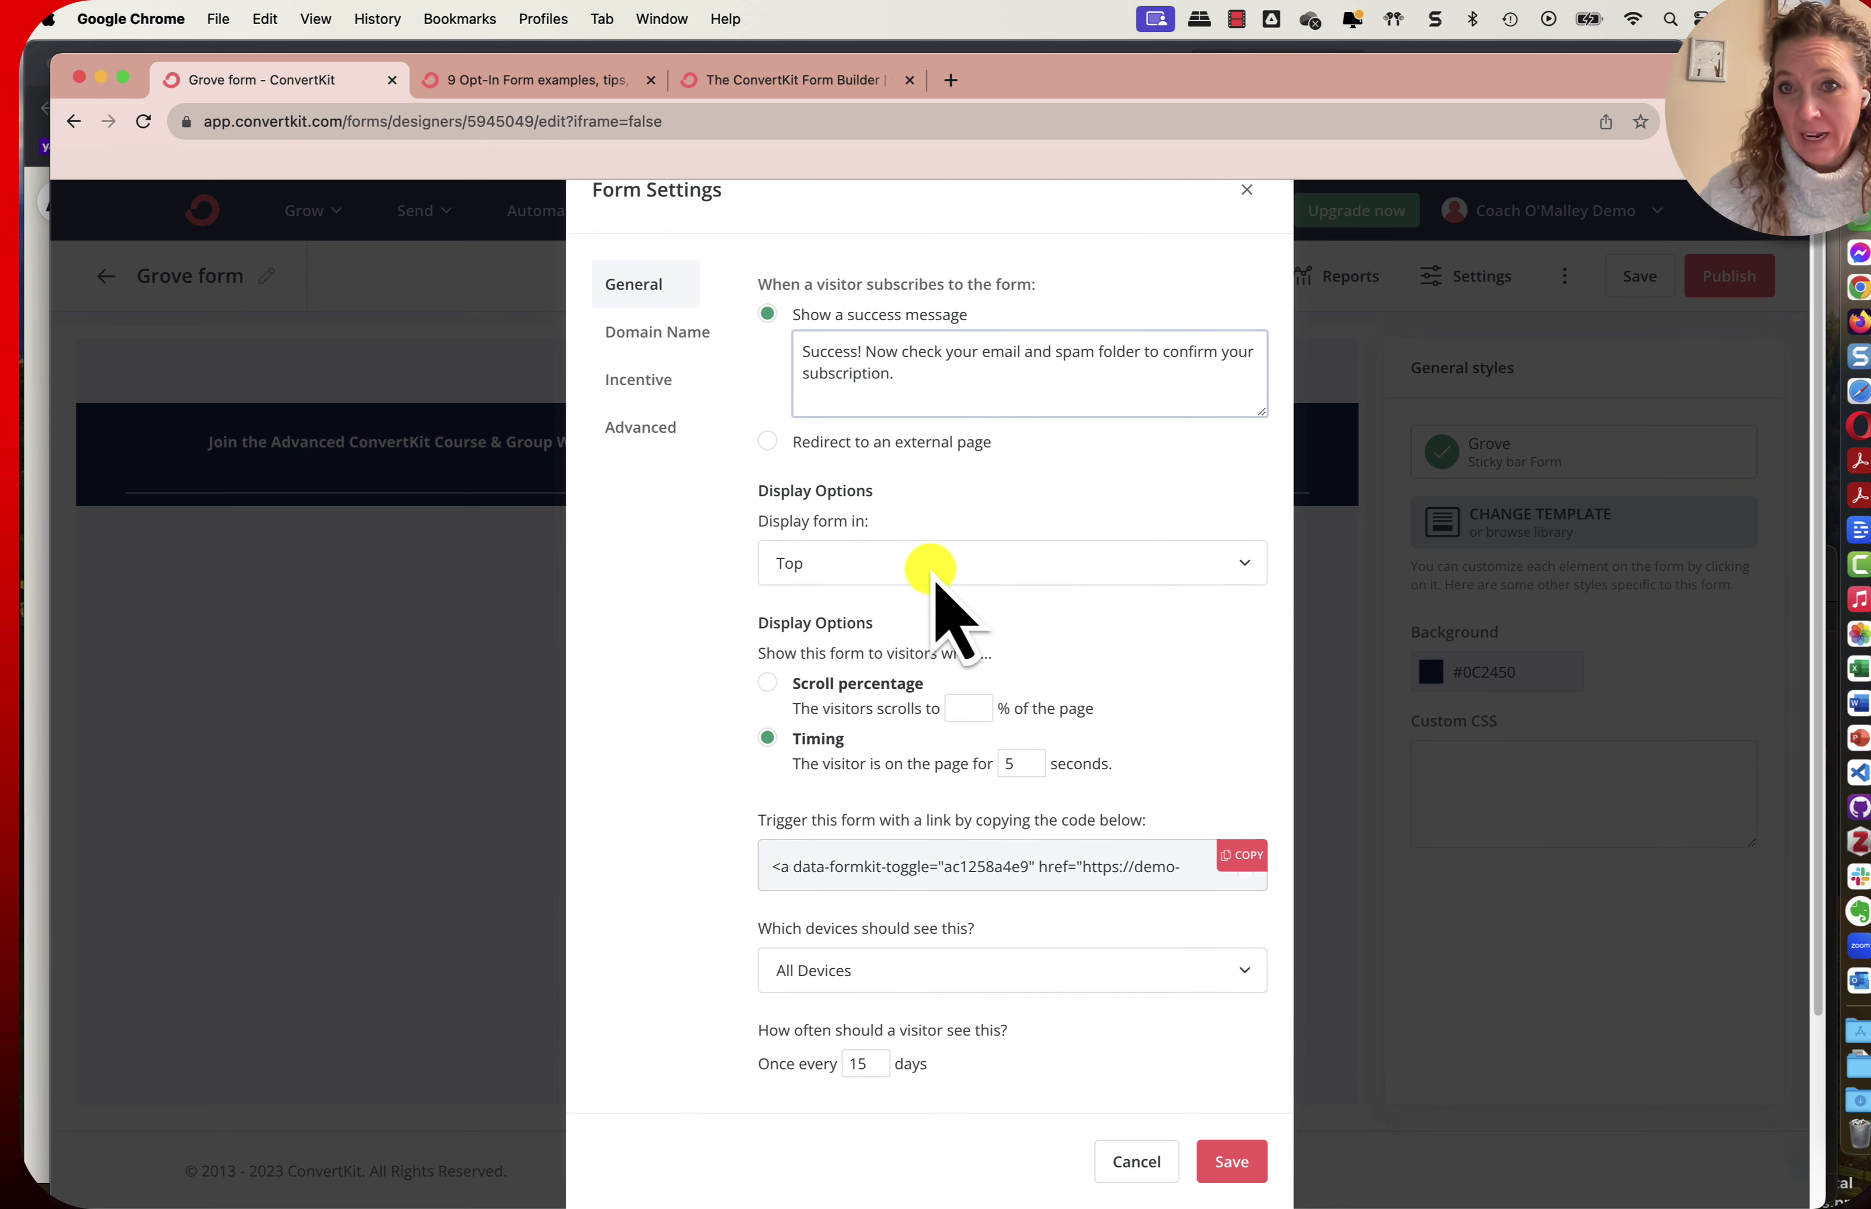
scroll(935, 581, down, 1)
click(936, 546)
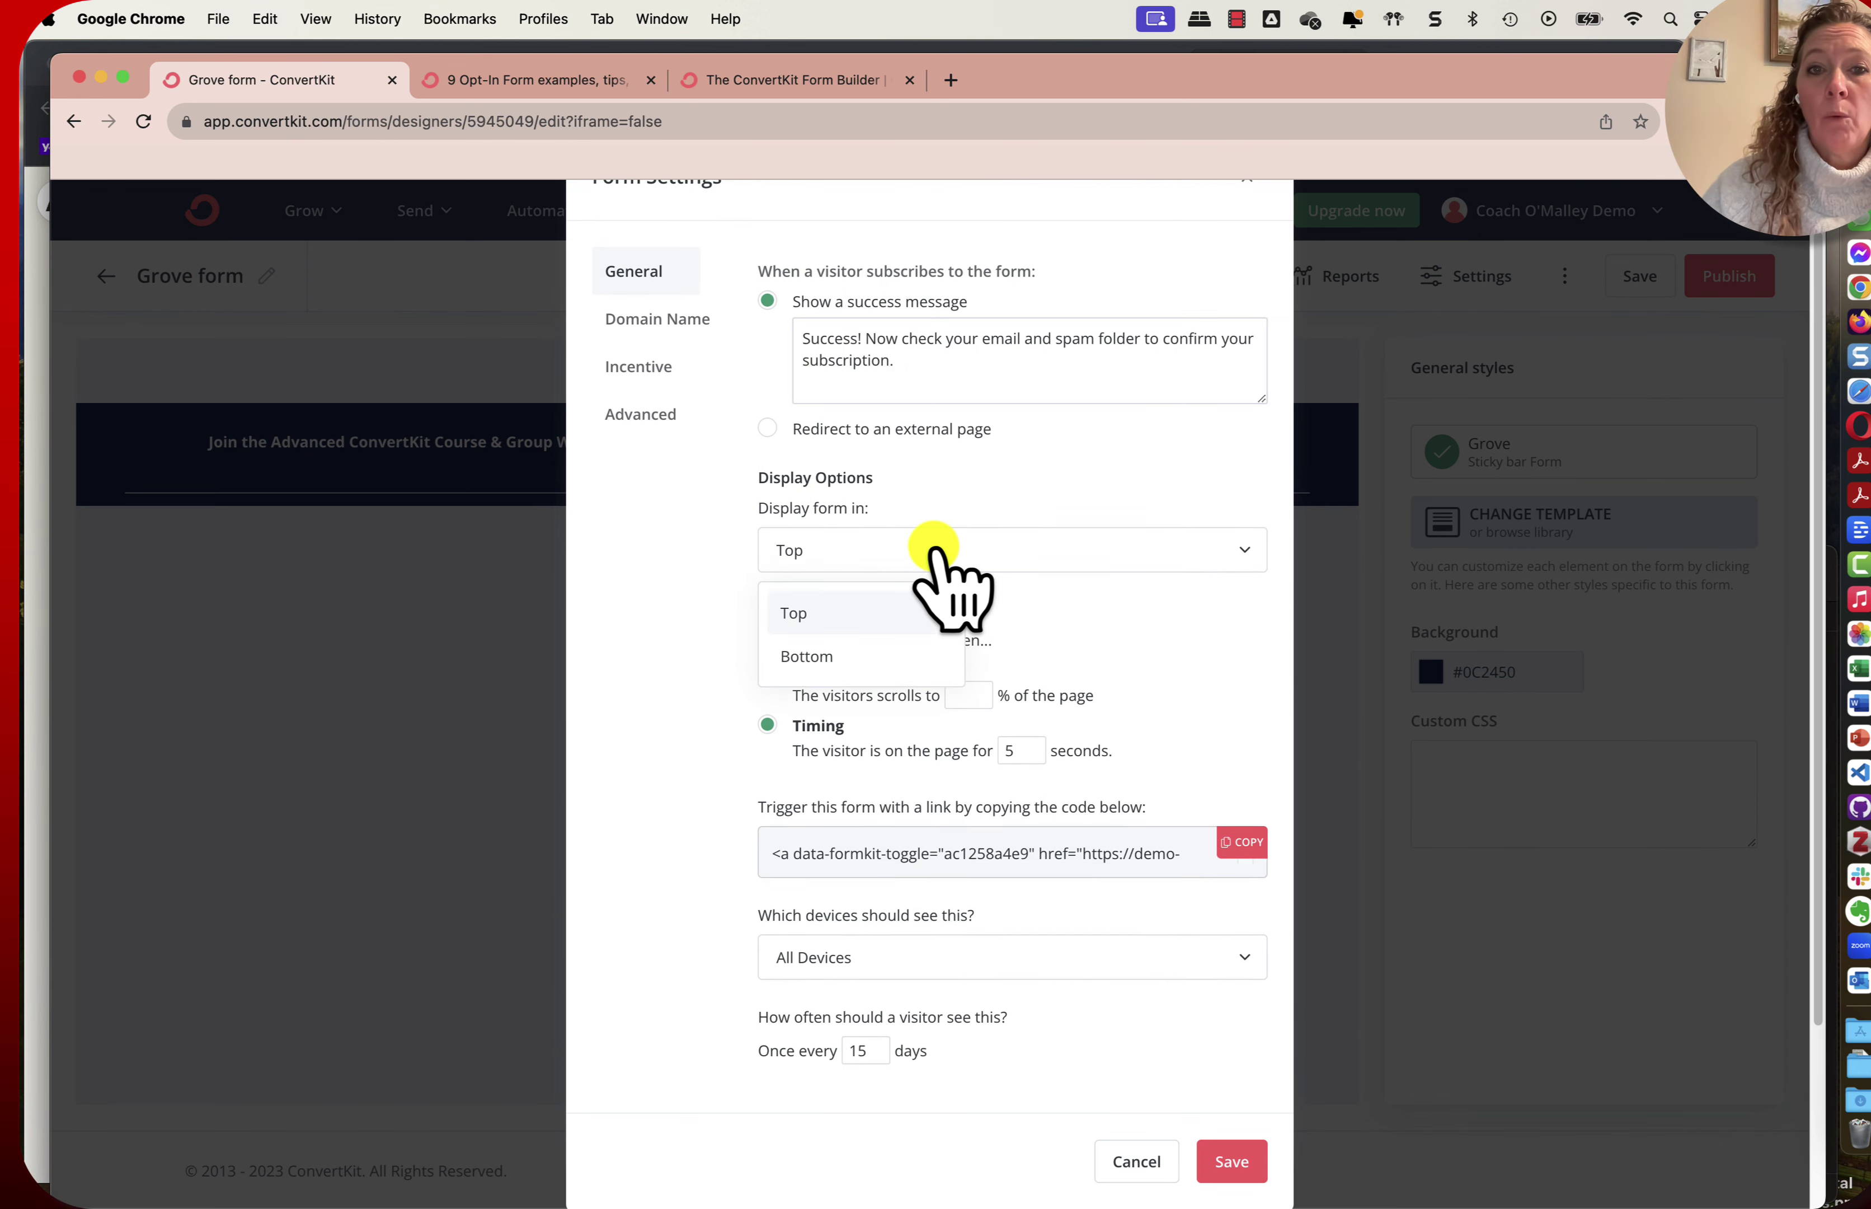
click(851, 655)
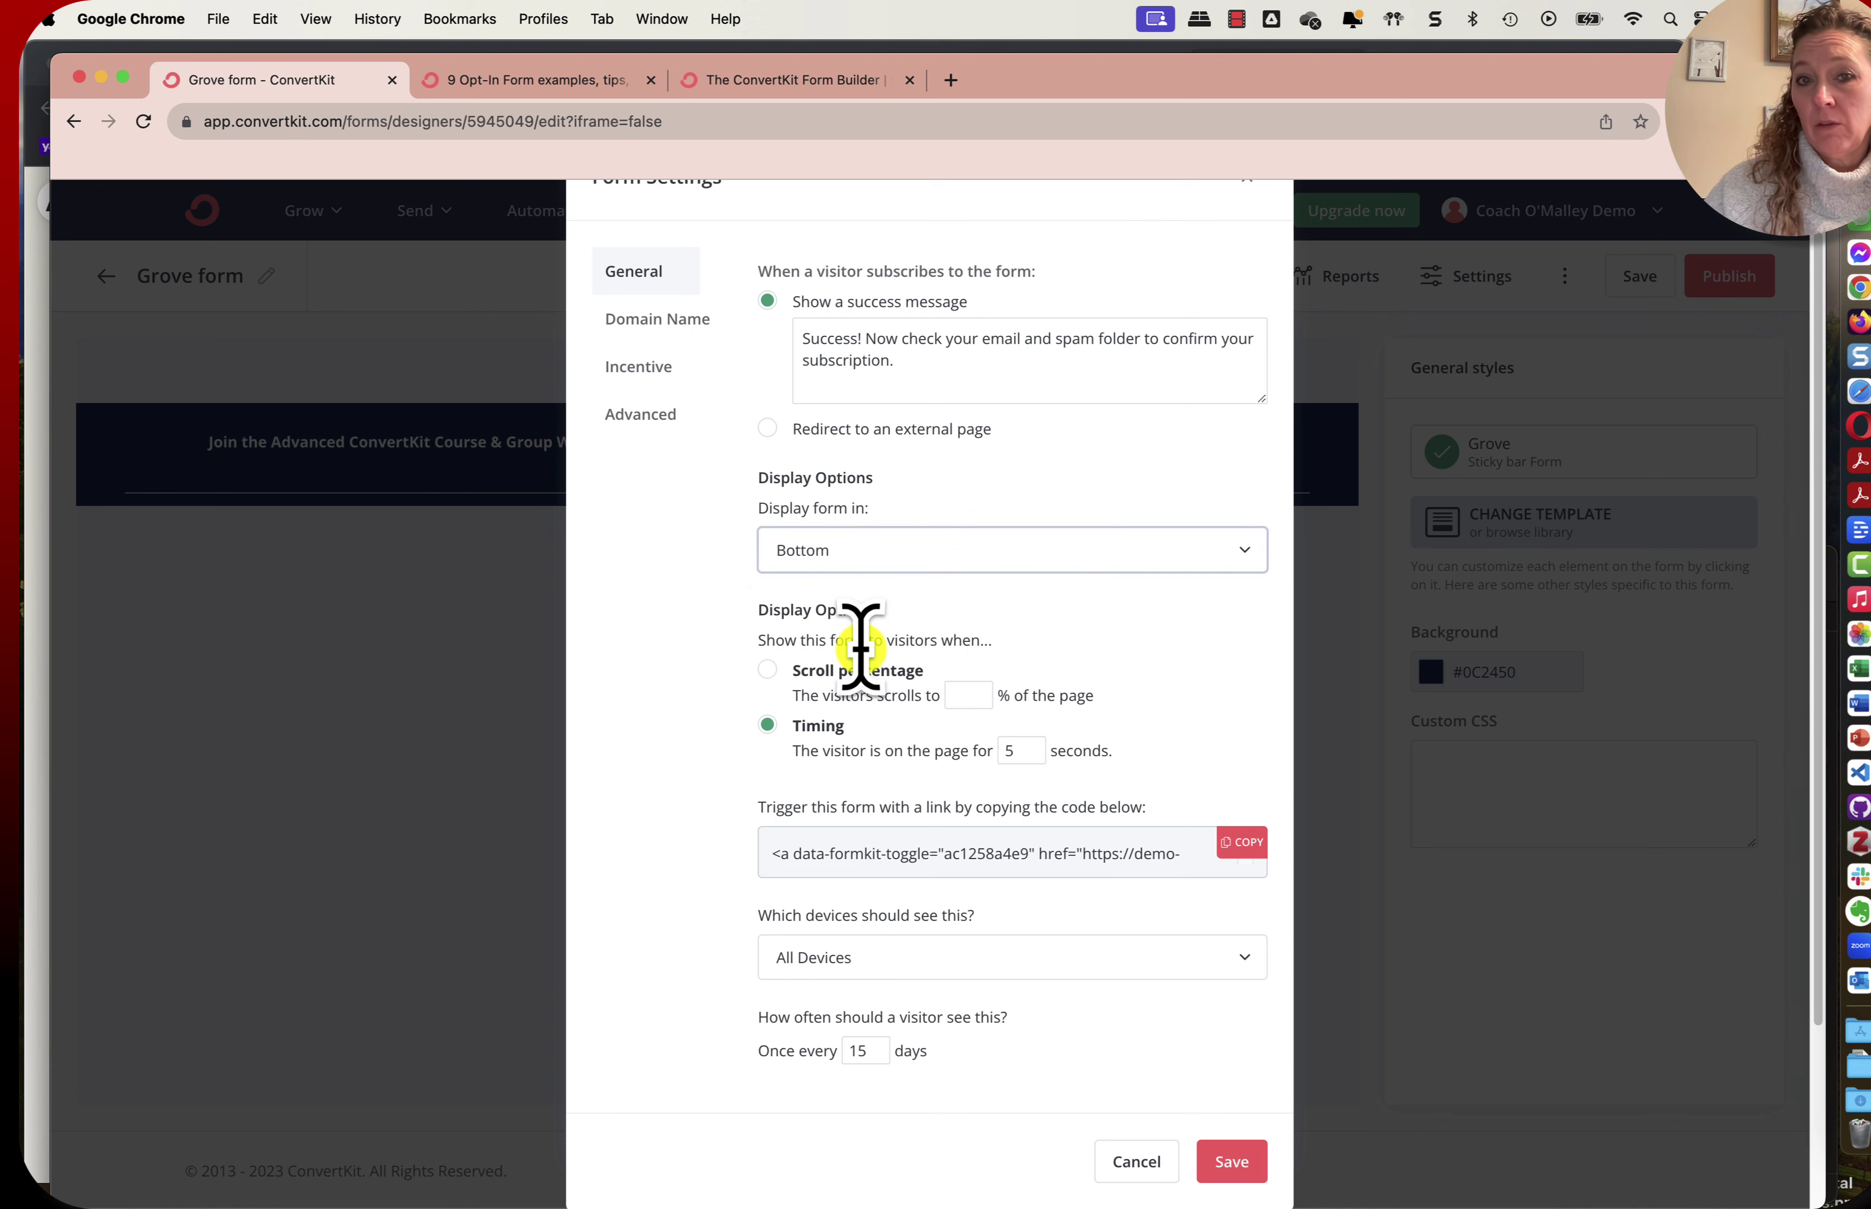
click(879, 550)
click(847, 608)
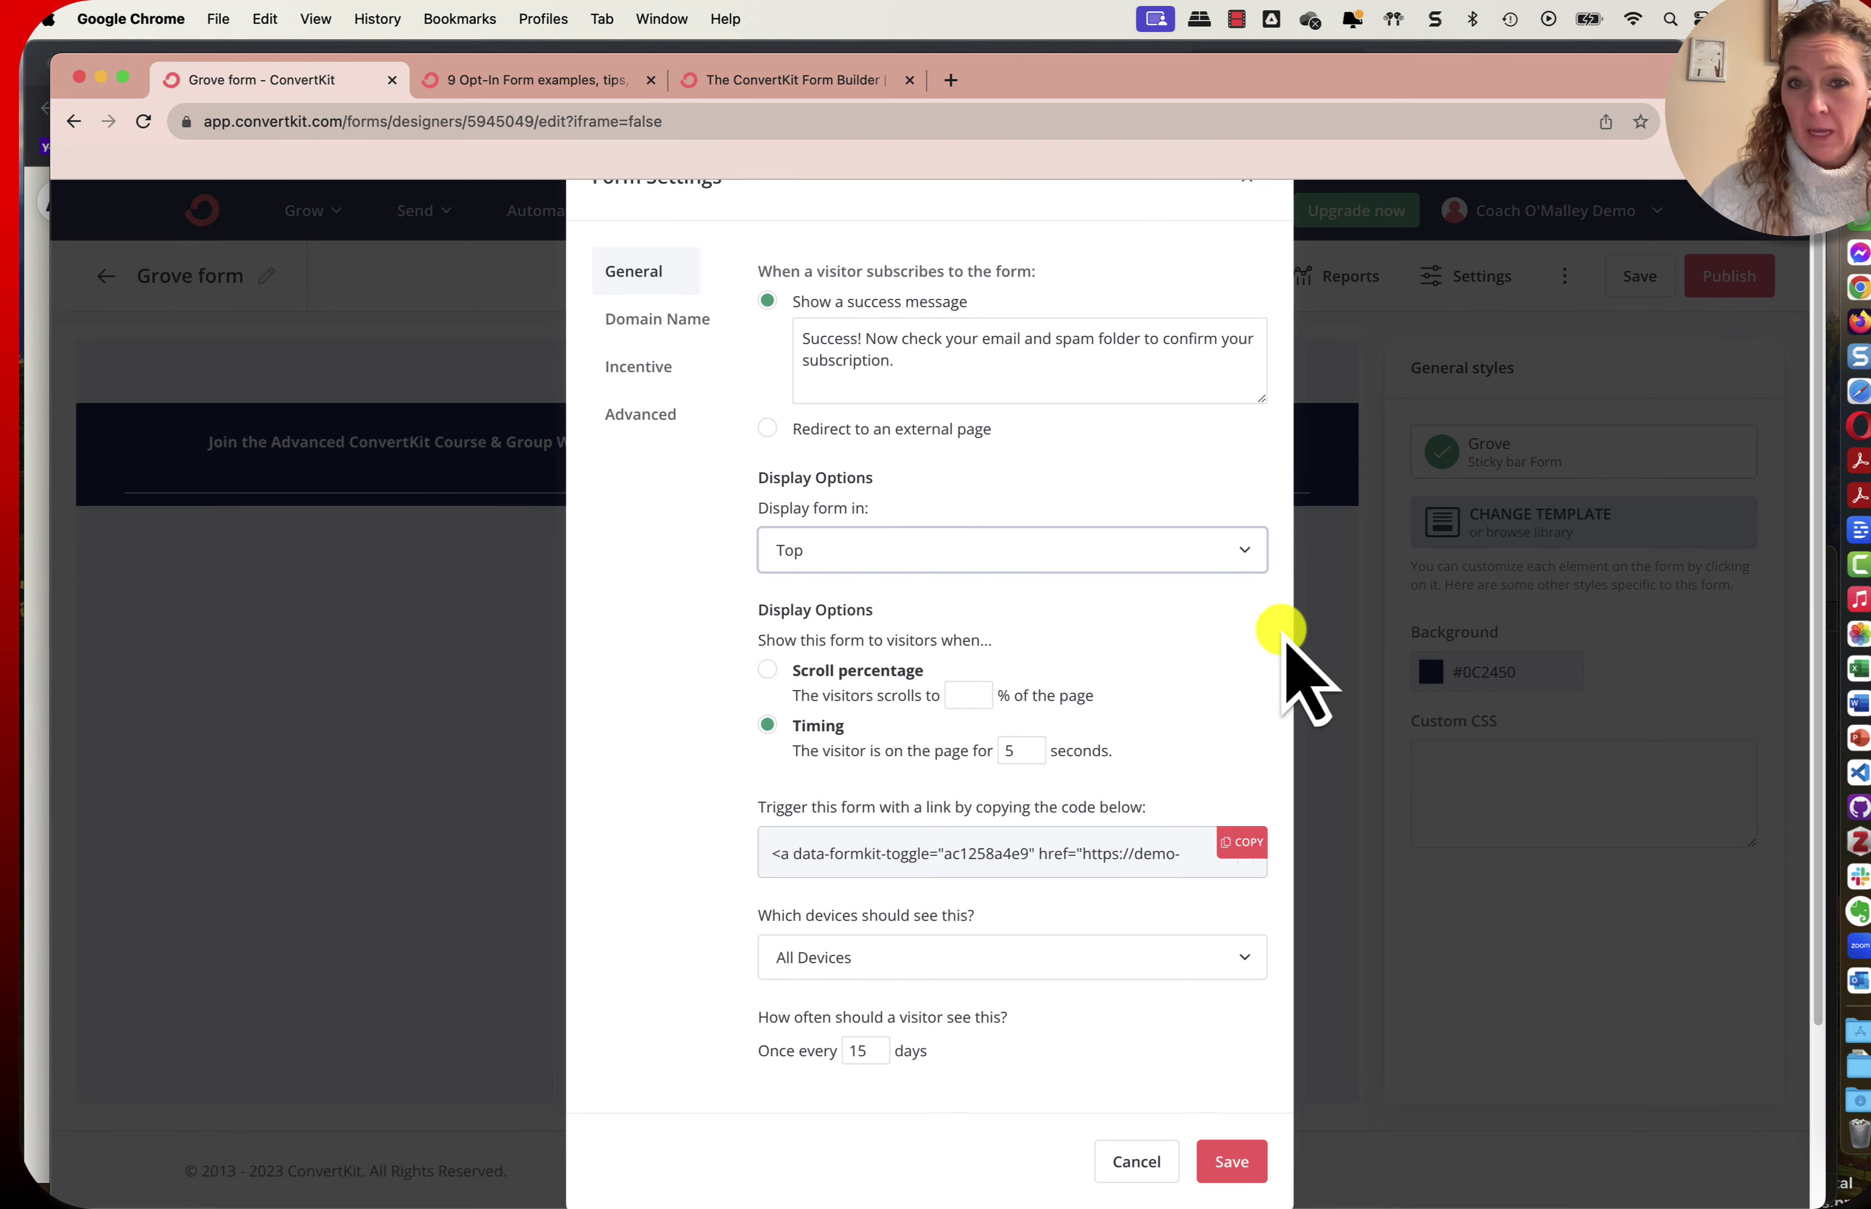
scroll(1283, 629, down, 1)
scroll(1284, 629, down, 2)
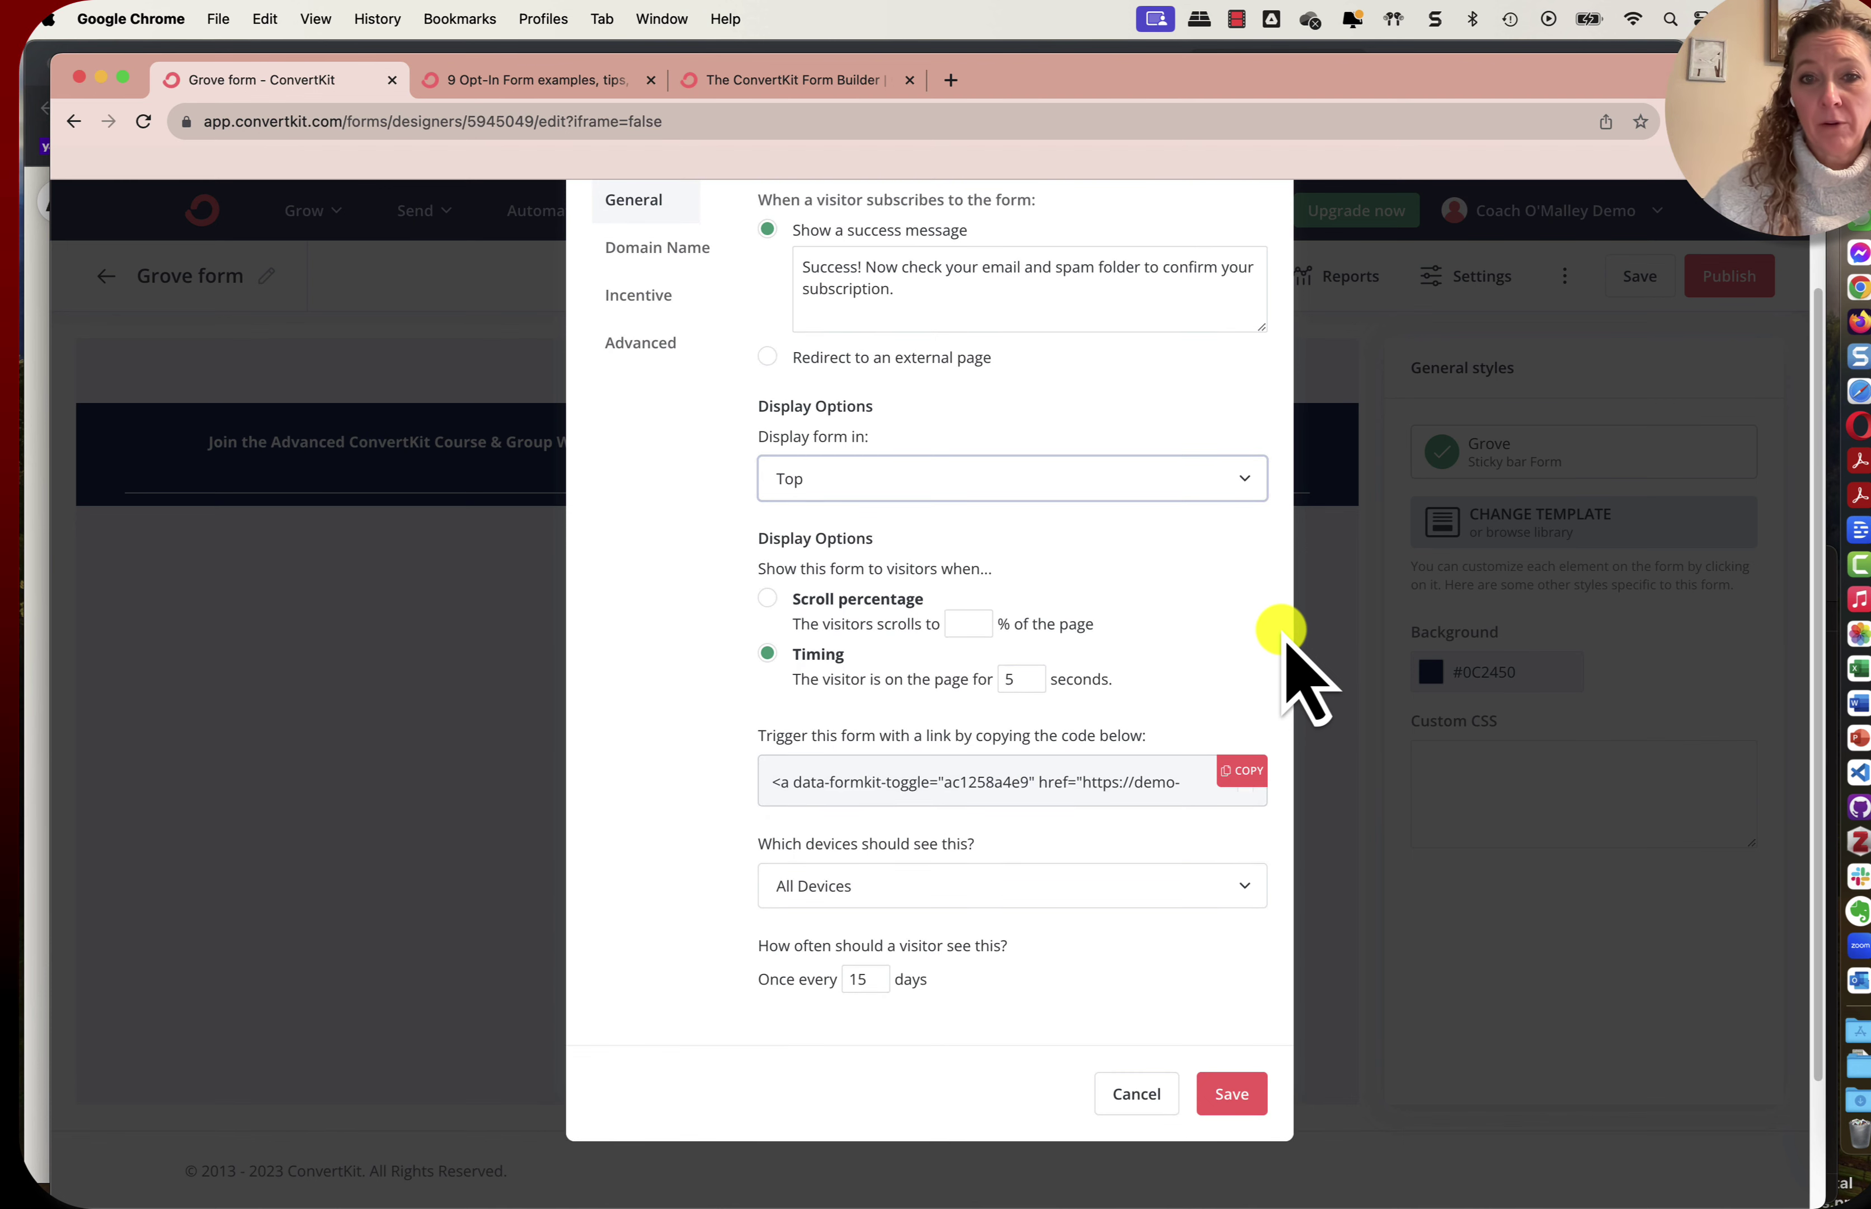
scroll(822, 550, down, 3)
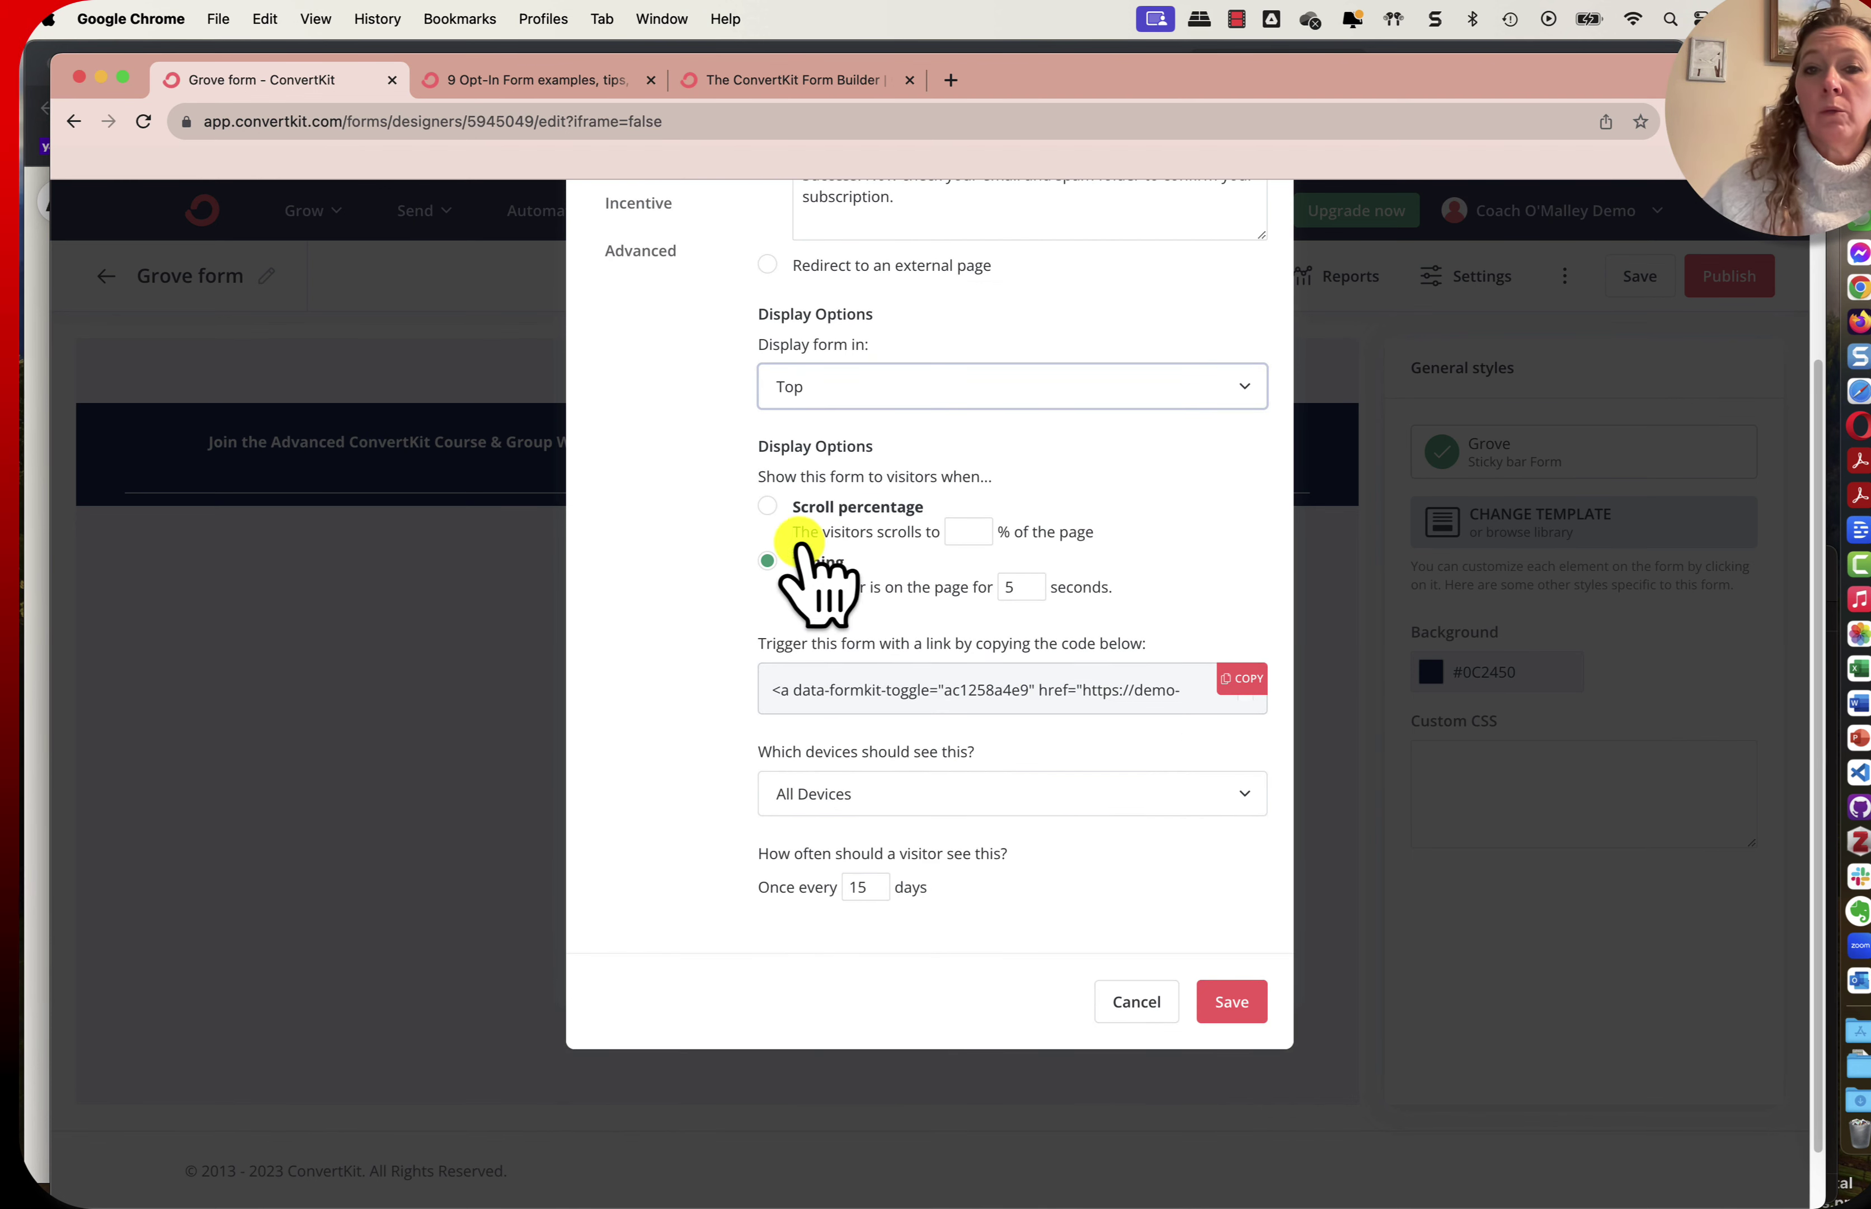
Show the bar after a 5-second delay on All Devices, once every 5 days.
click(768, 506)
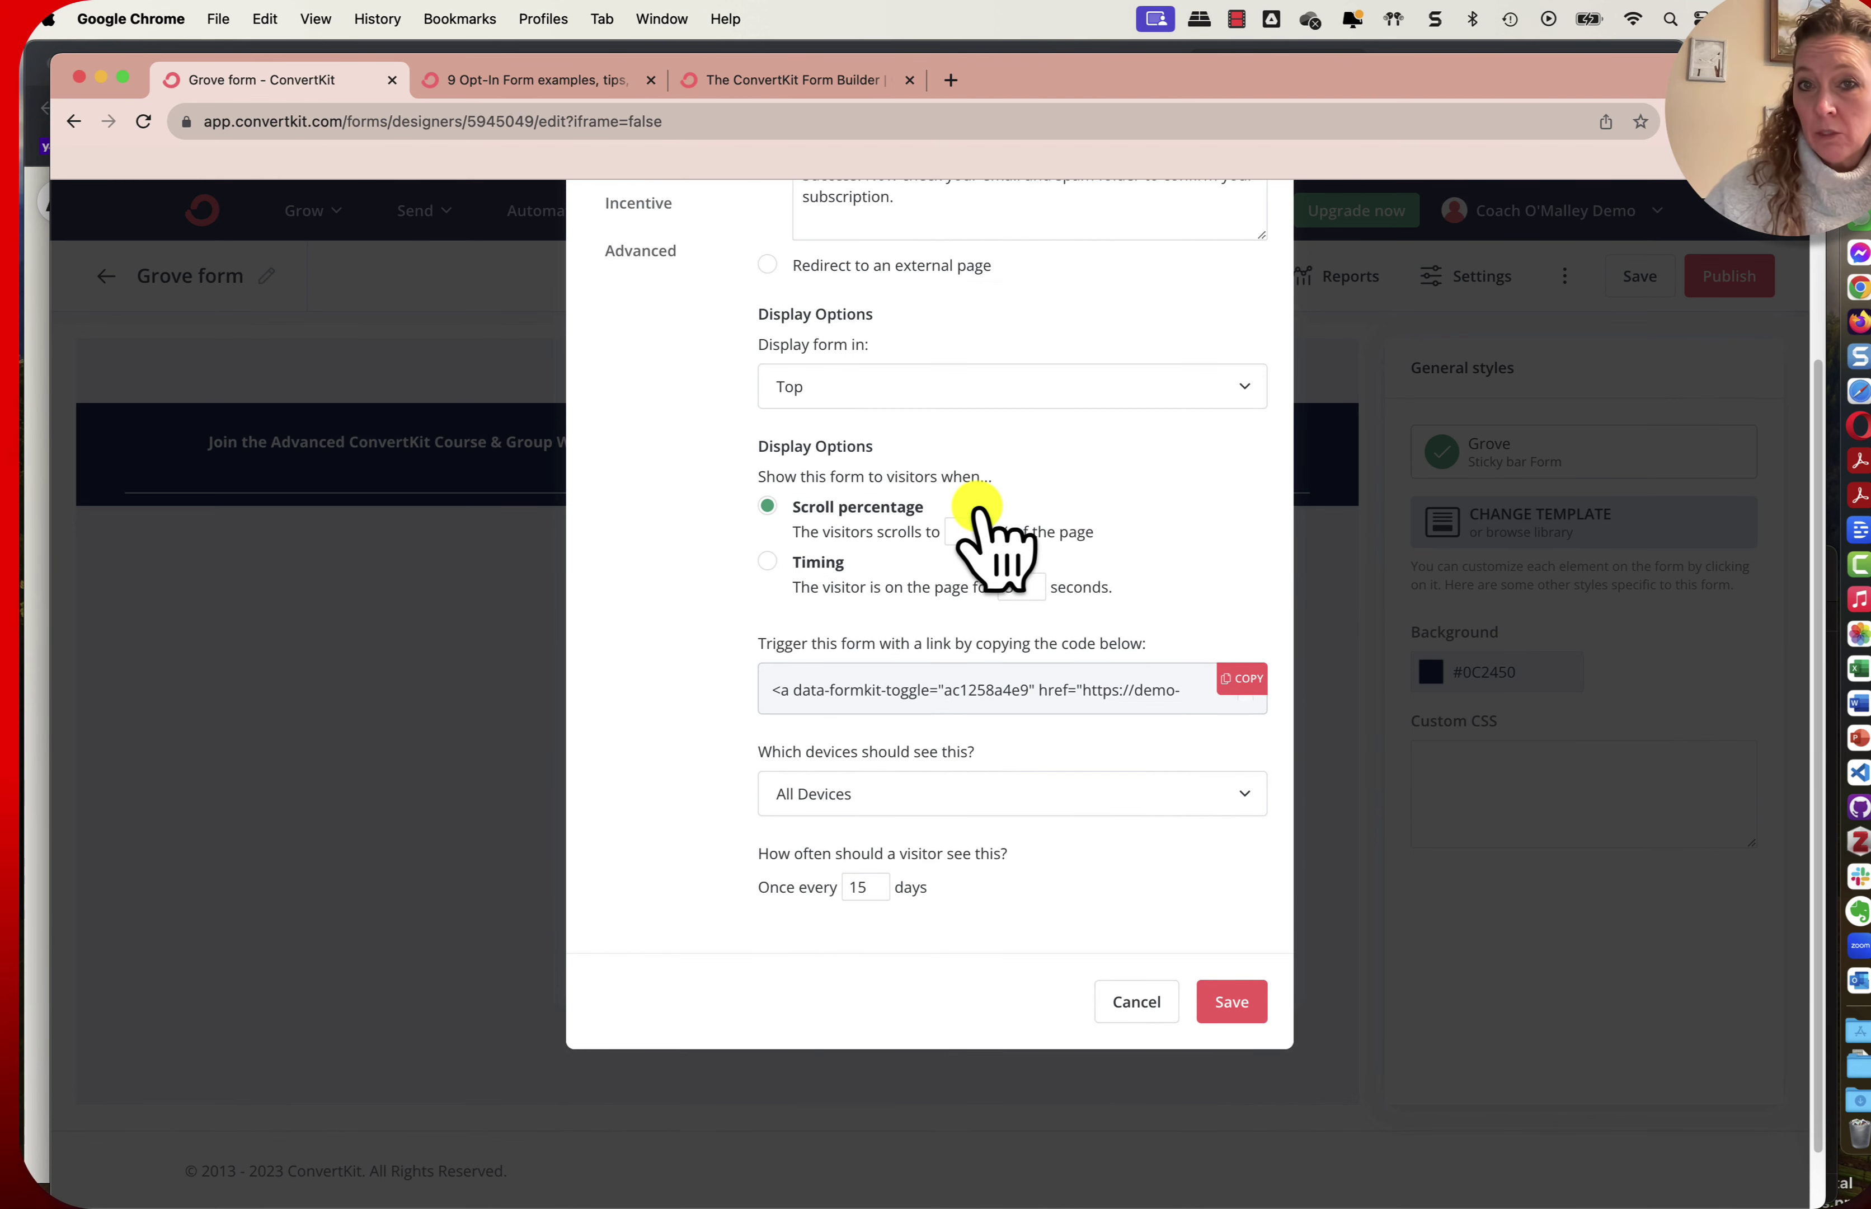
click(767, 560)
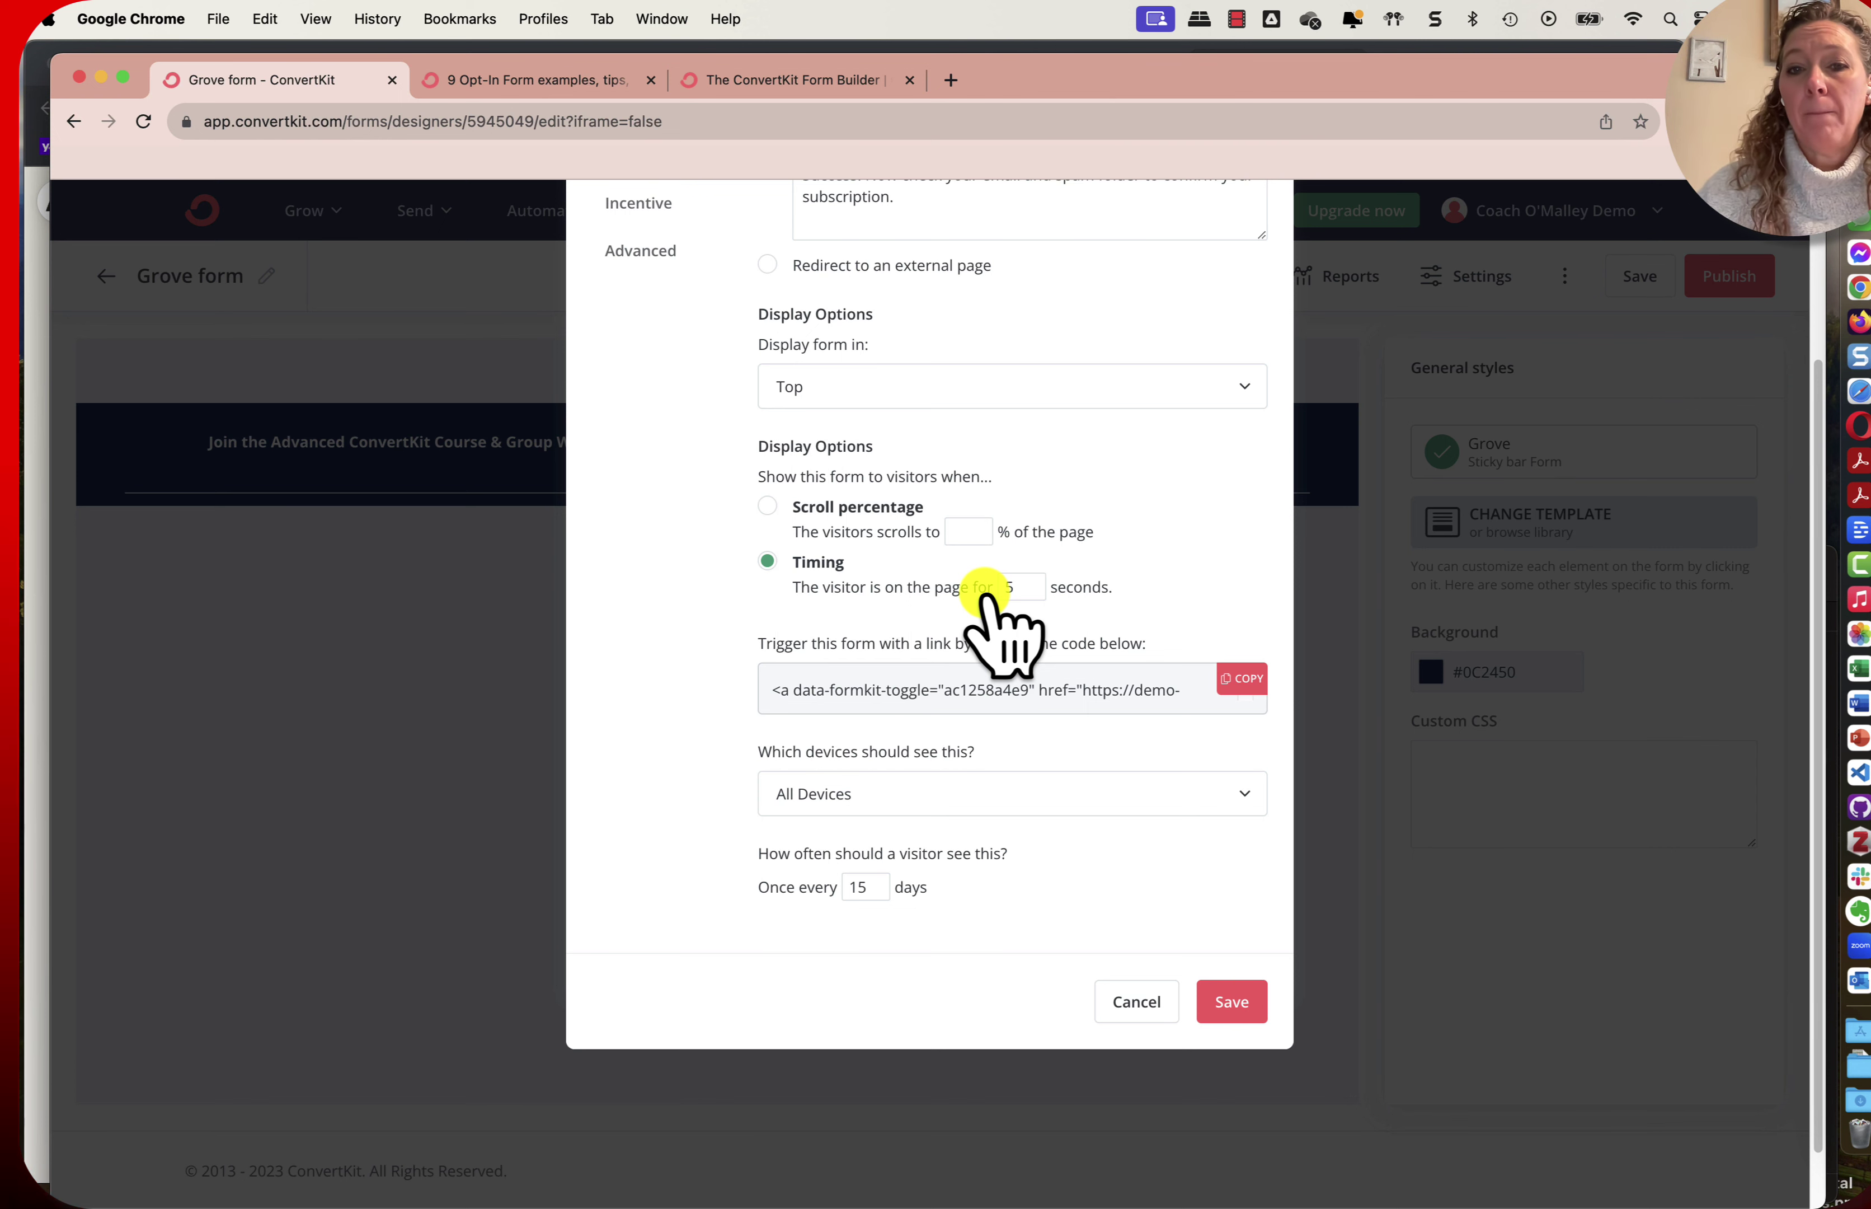
click(1159, 793)
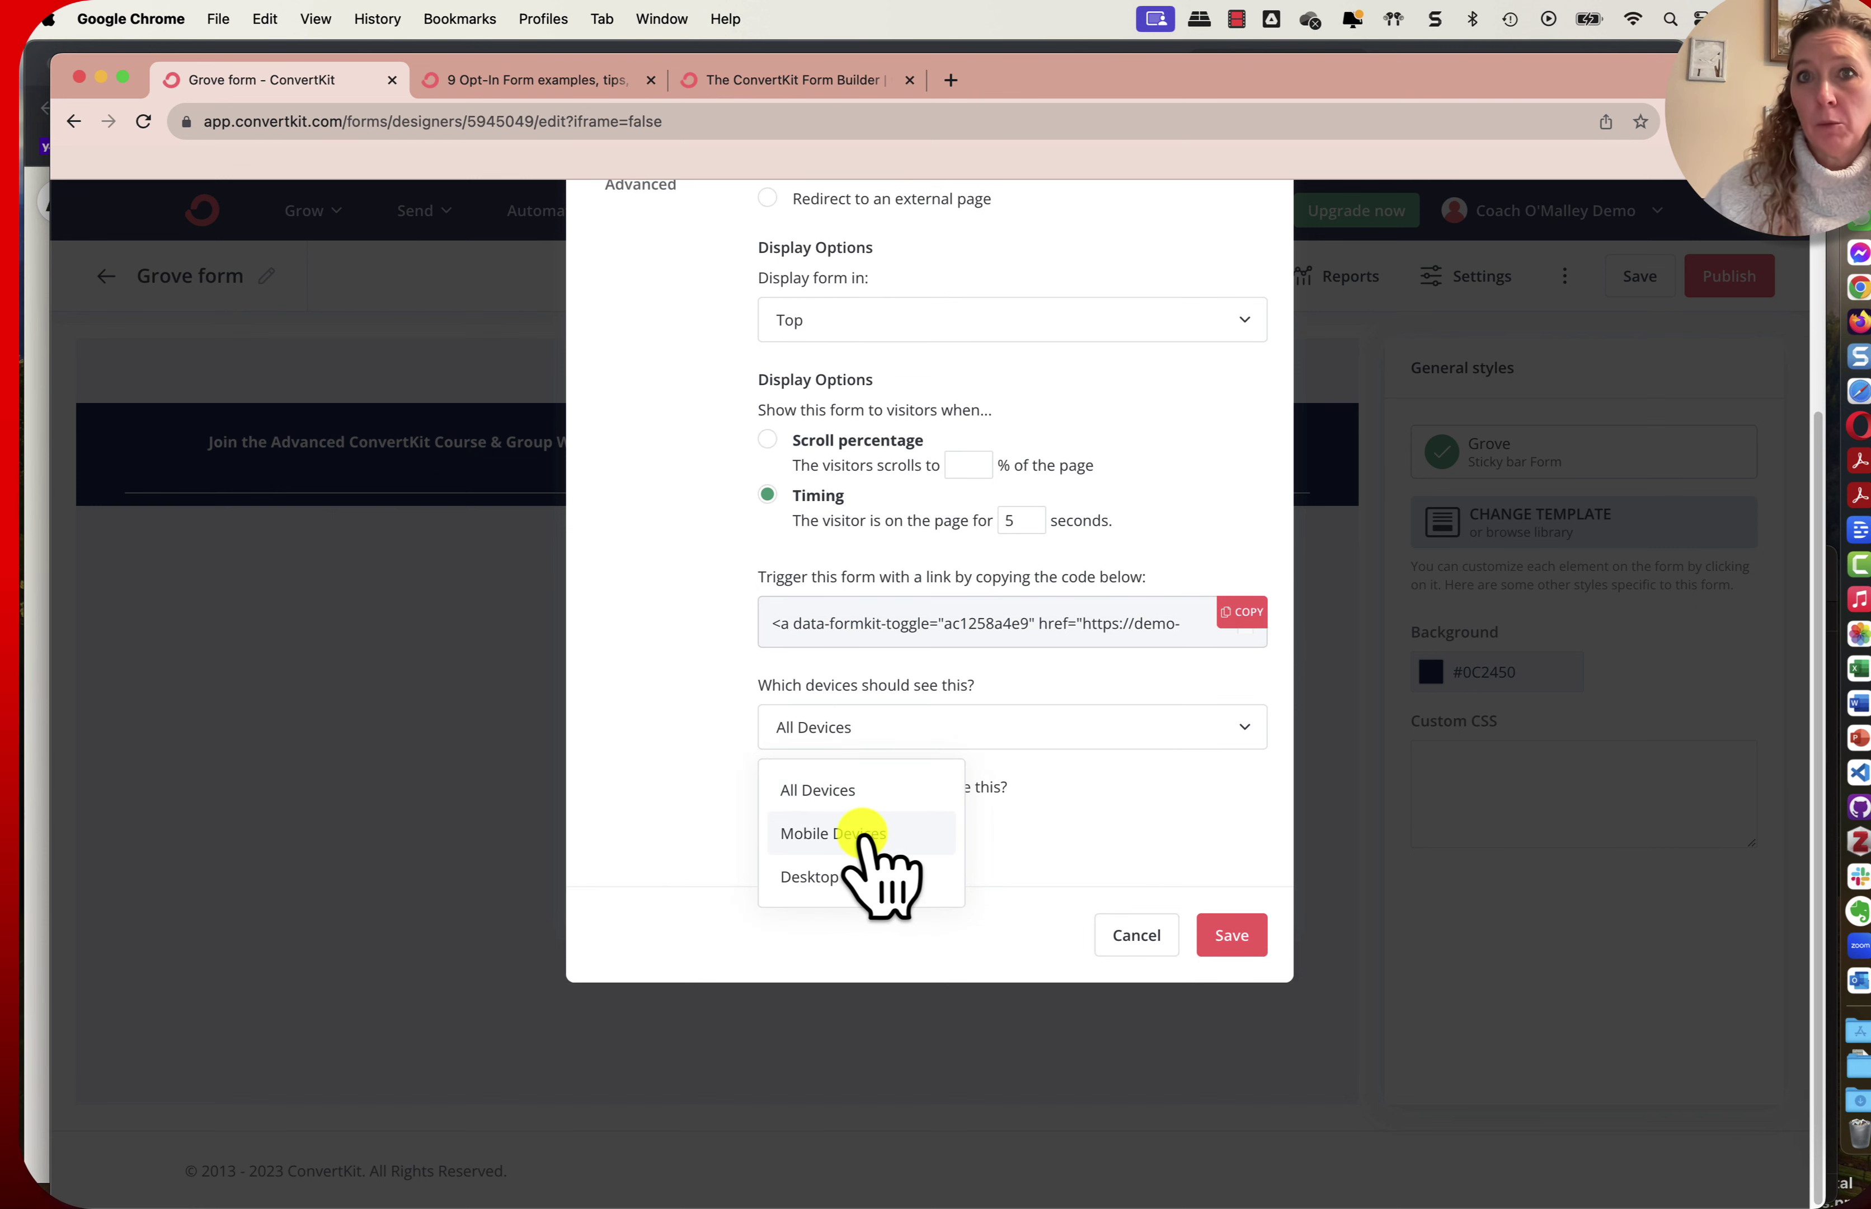
click(1182, 780)
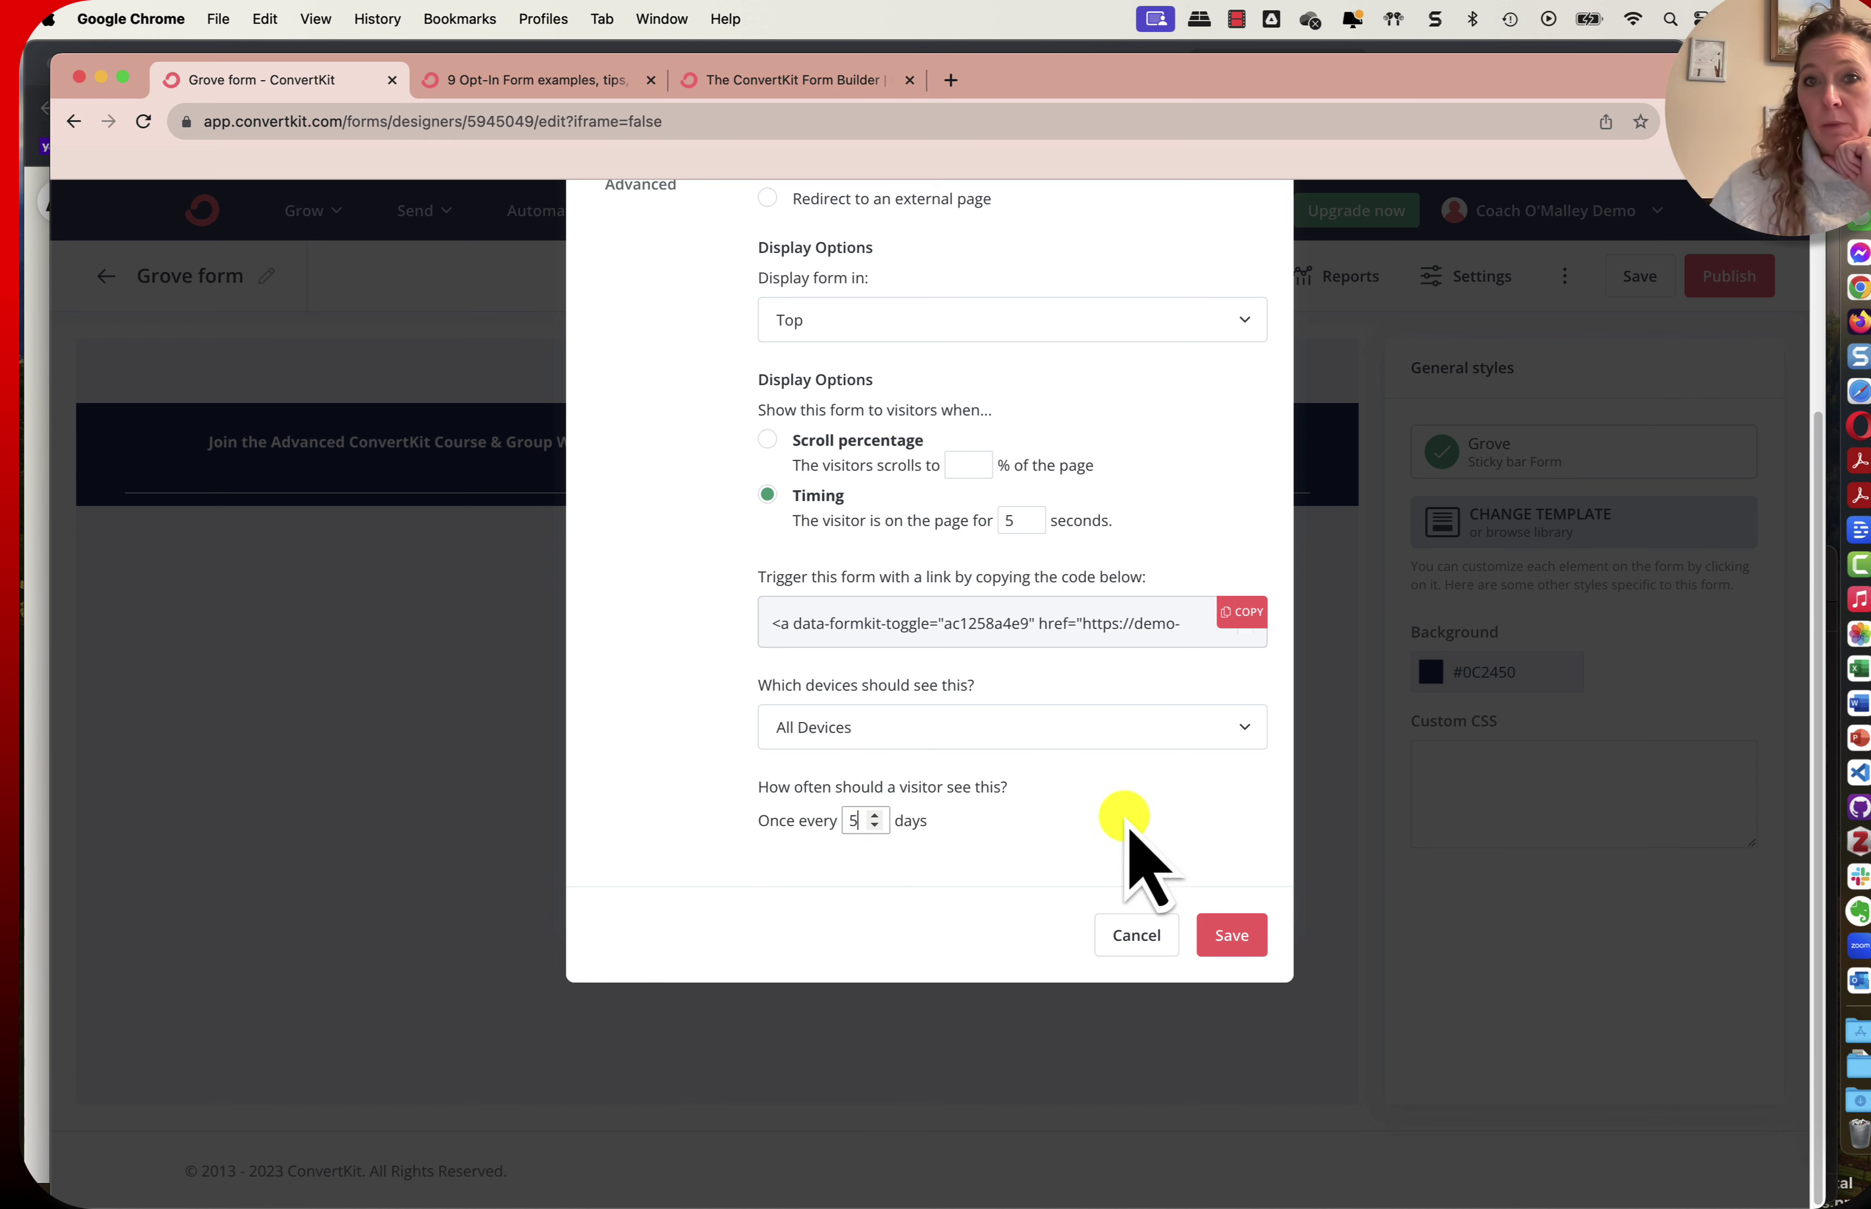
scroll(1176, 861, up, 1)
scroll(1169, 832, up, 4)
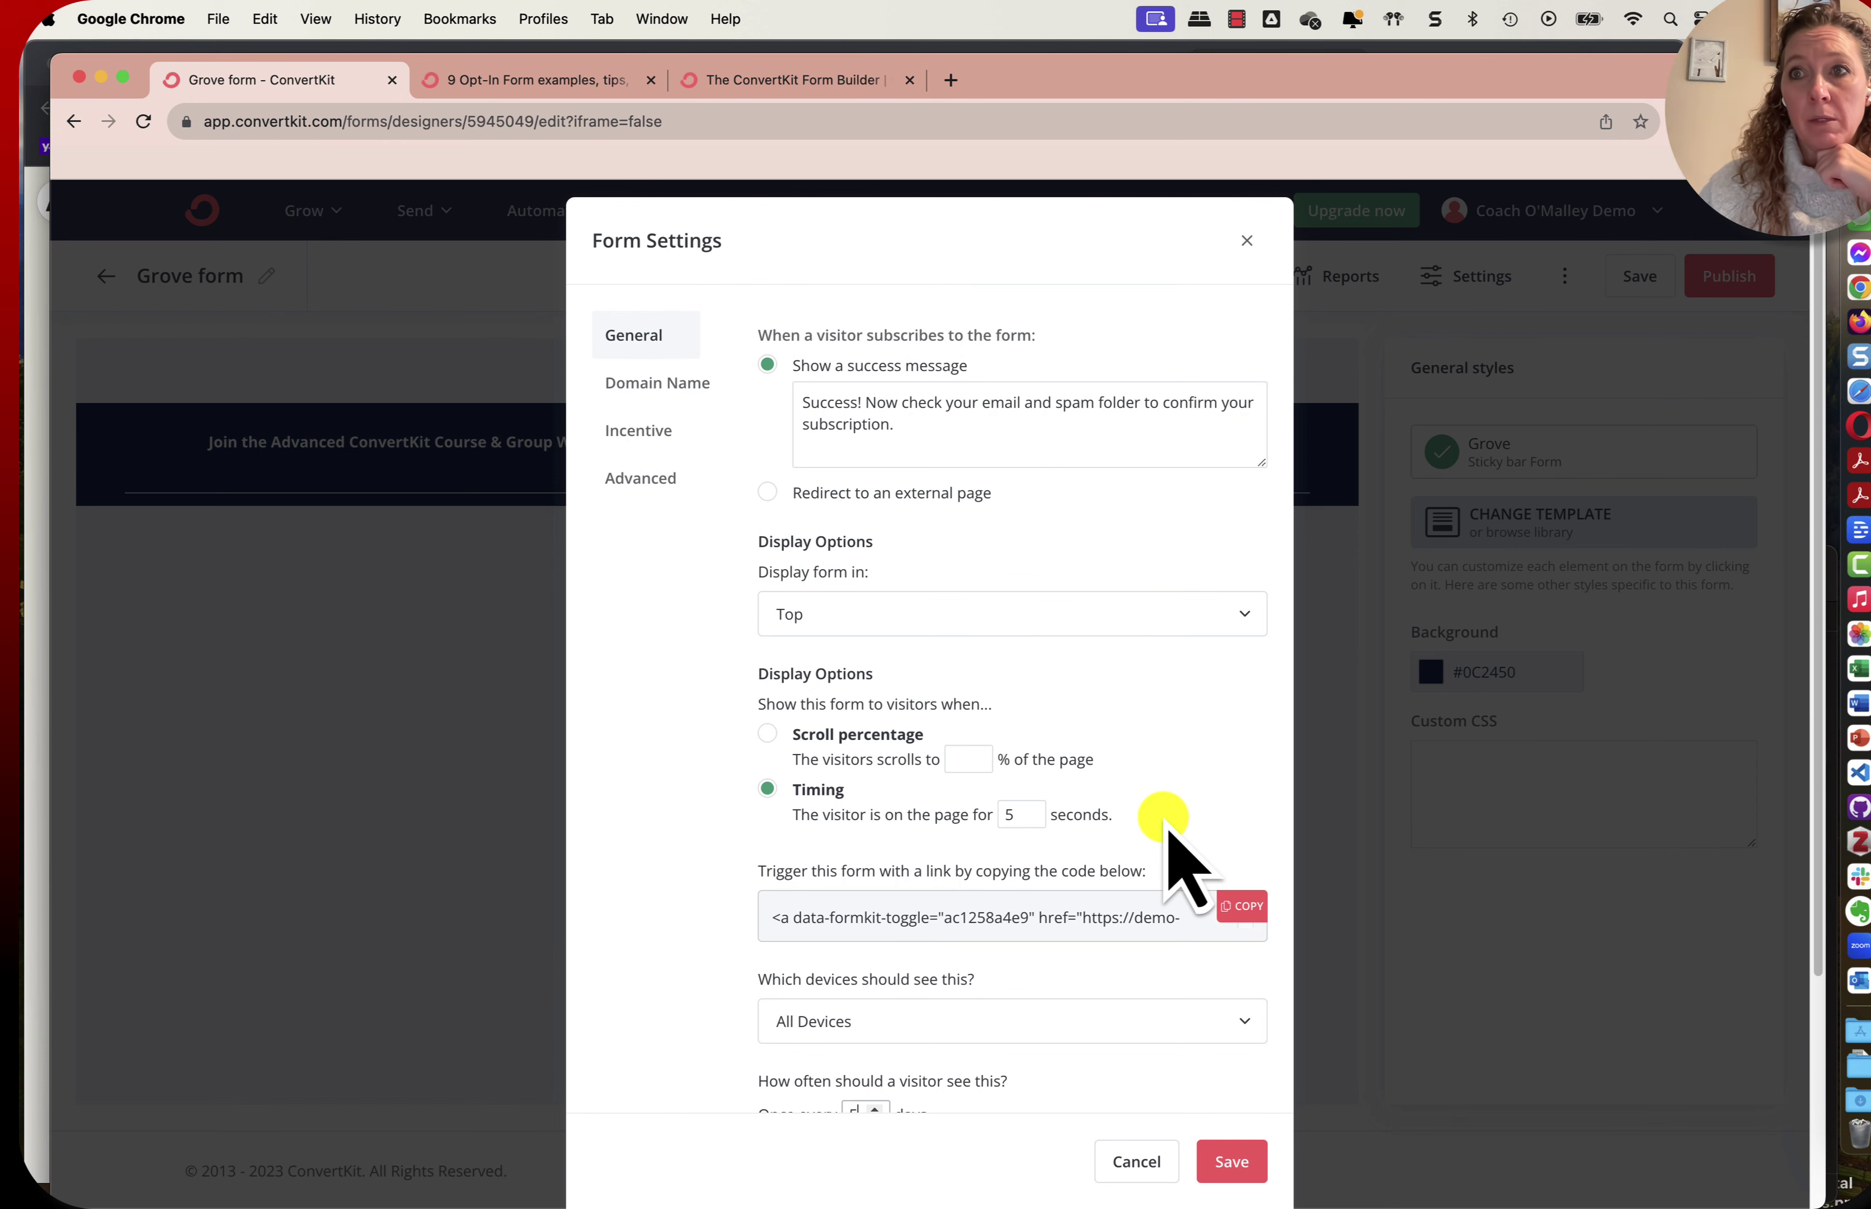
Add the ck.page URL demo-hubrex.ck.page/advck-waitlist in the form's Domain Name settings.
click(672, 379)
click(929, 646)
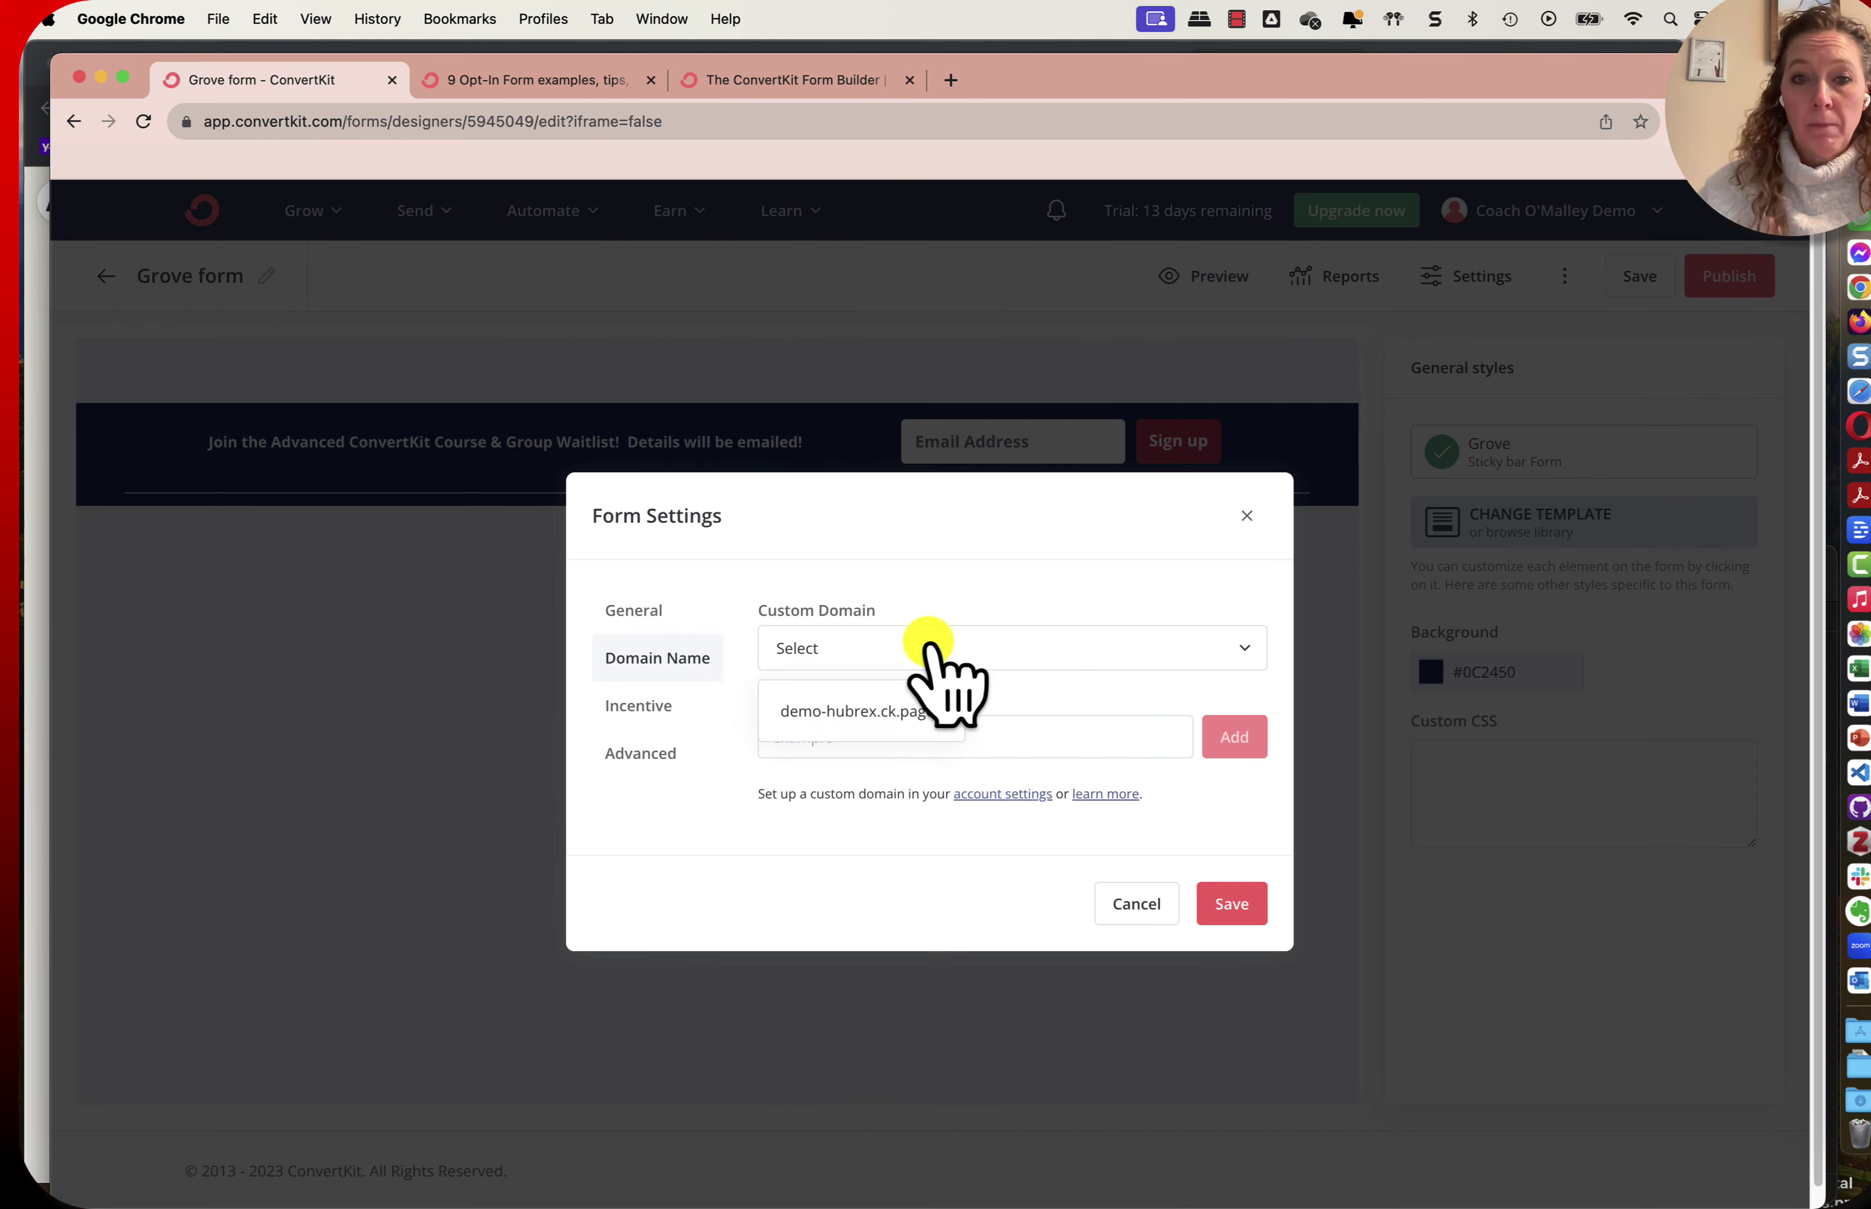
click(892, 711)
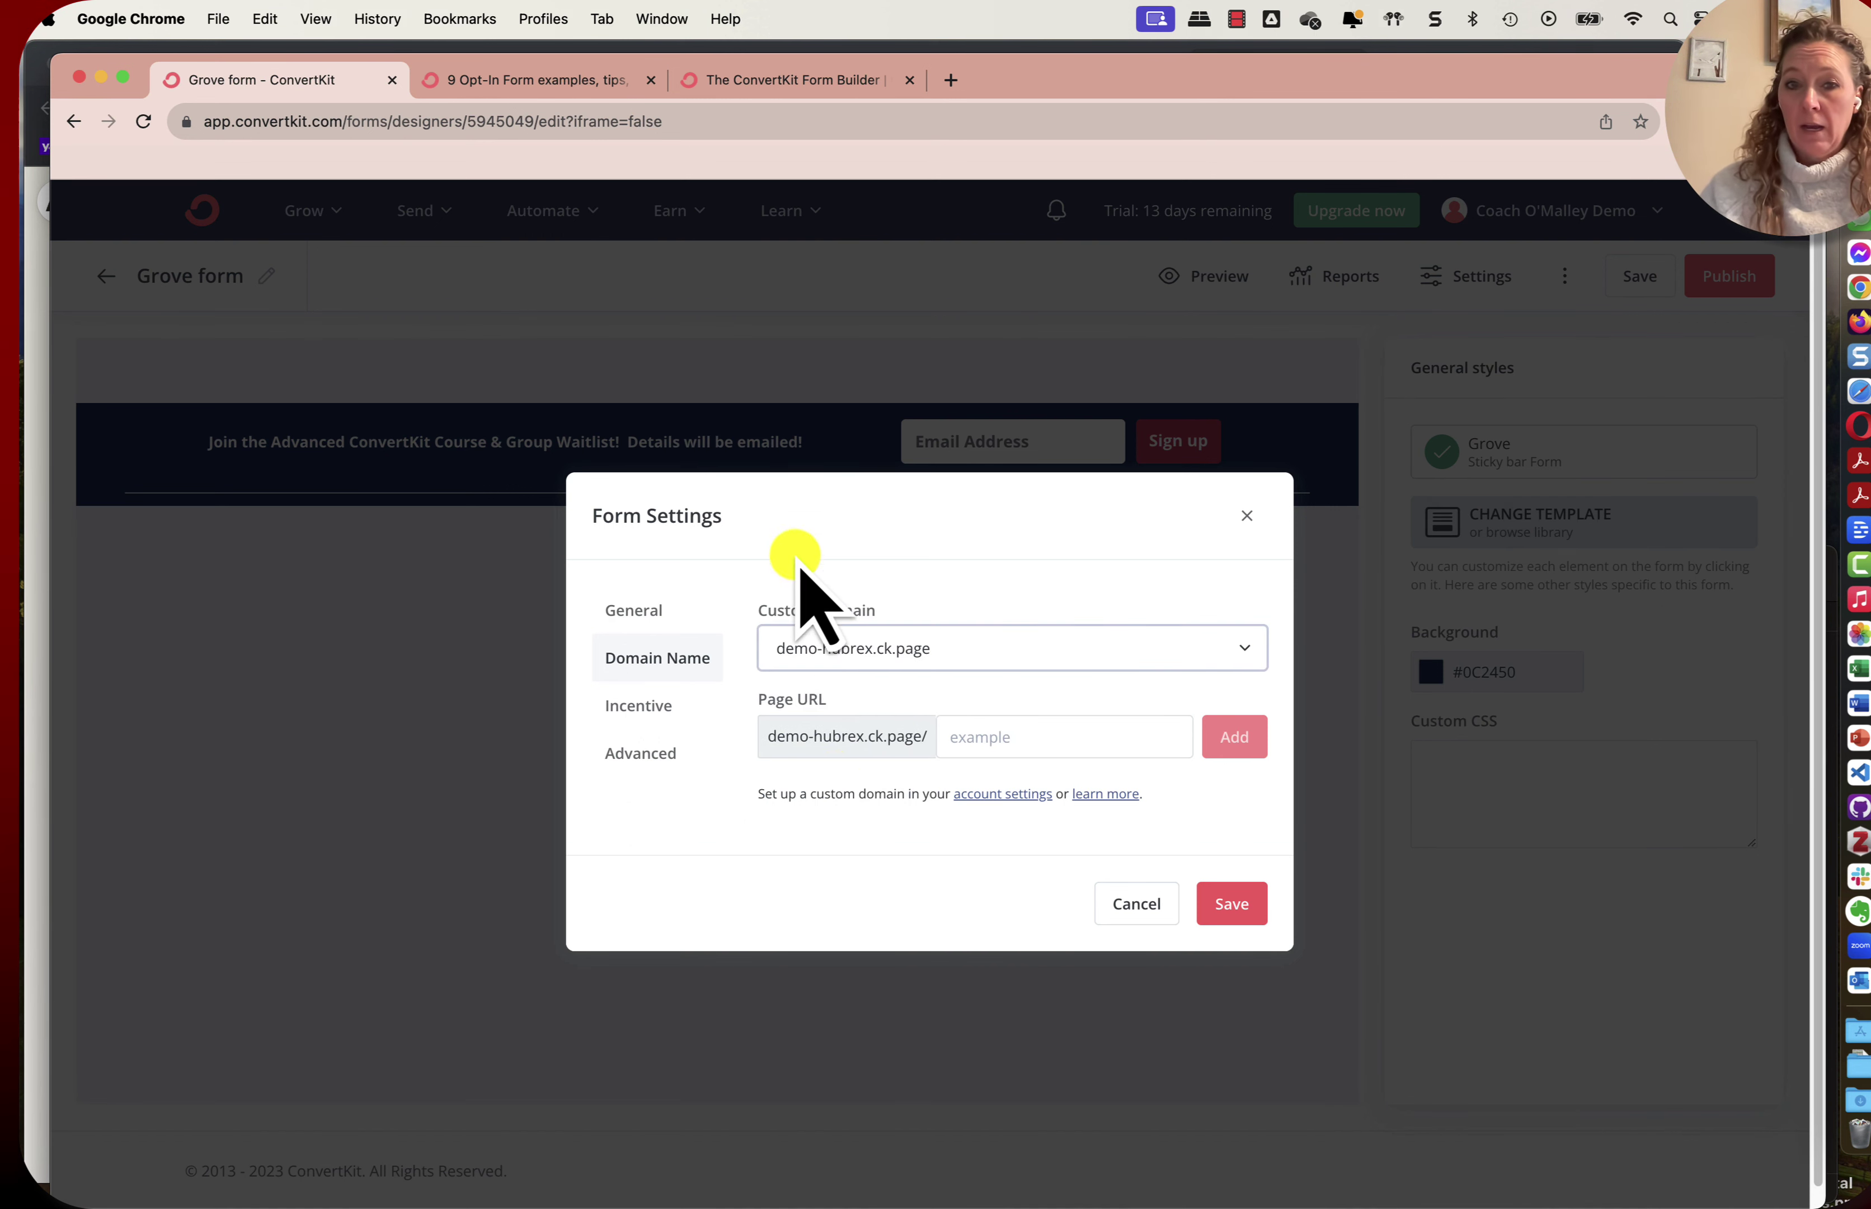
click(1013, 734)
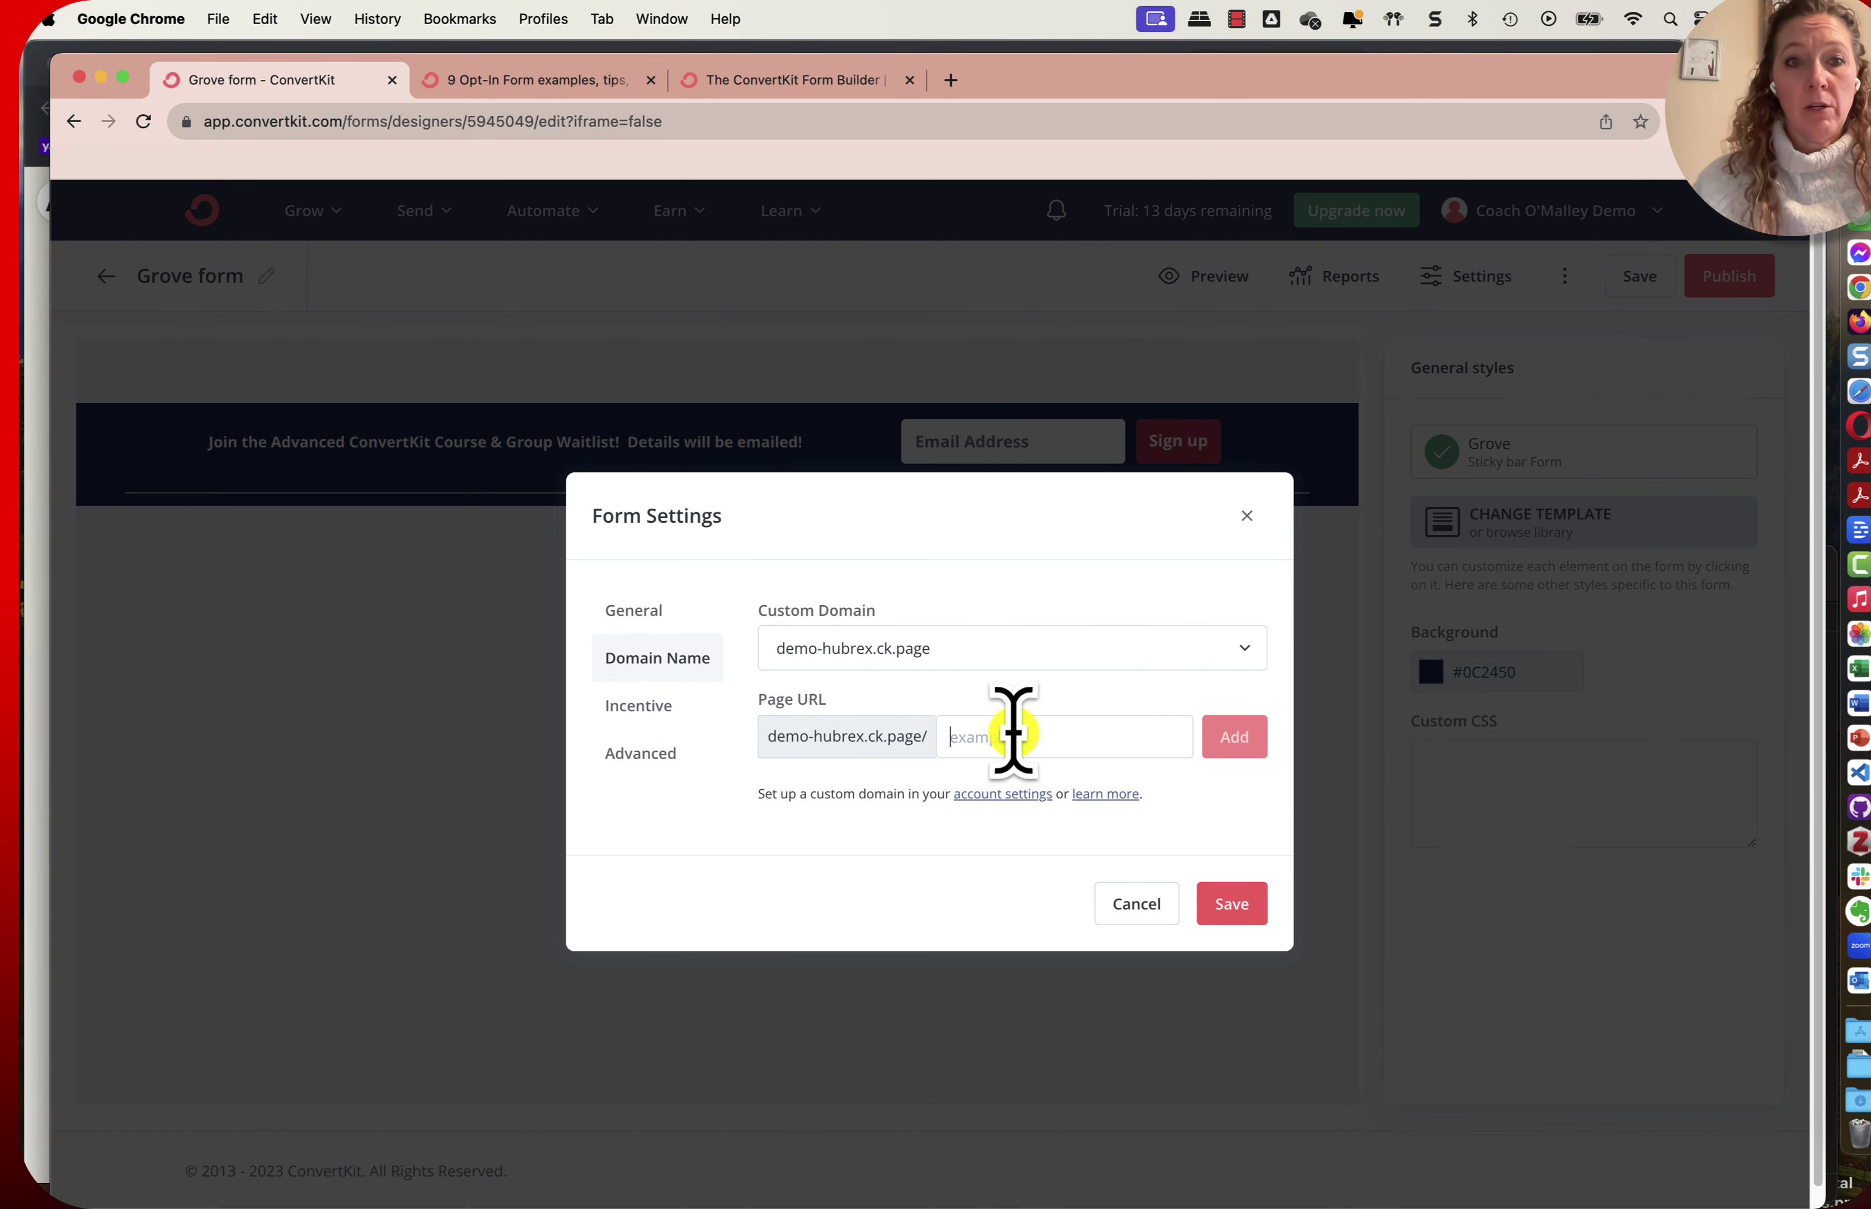
text(Gr)
key(BackSpace)
key(BackSpace)
text(Adv)
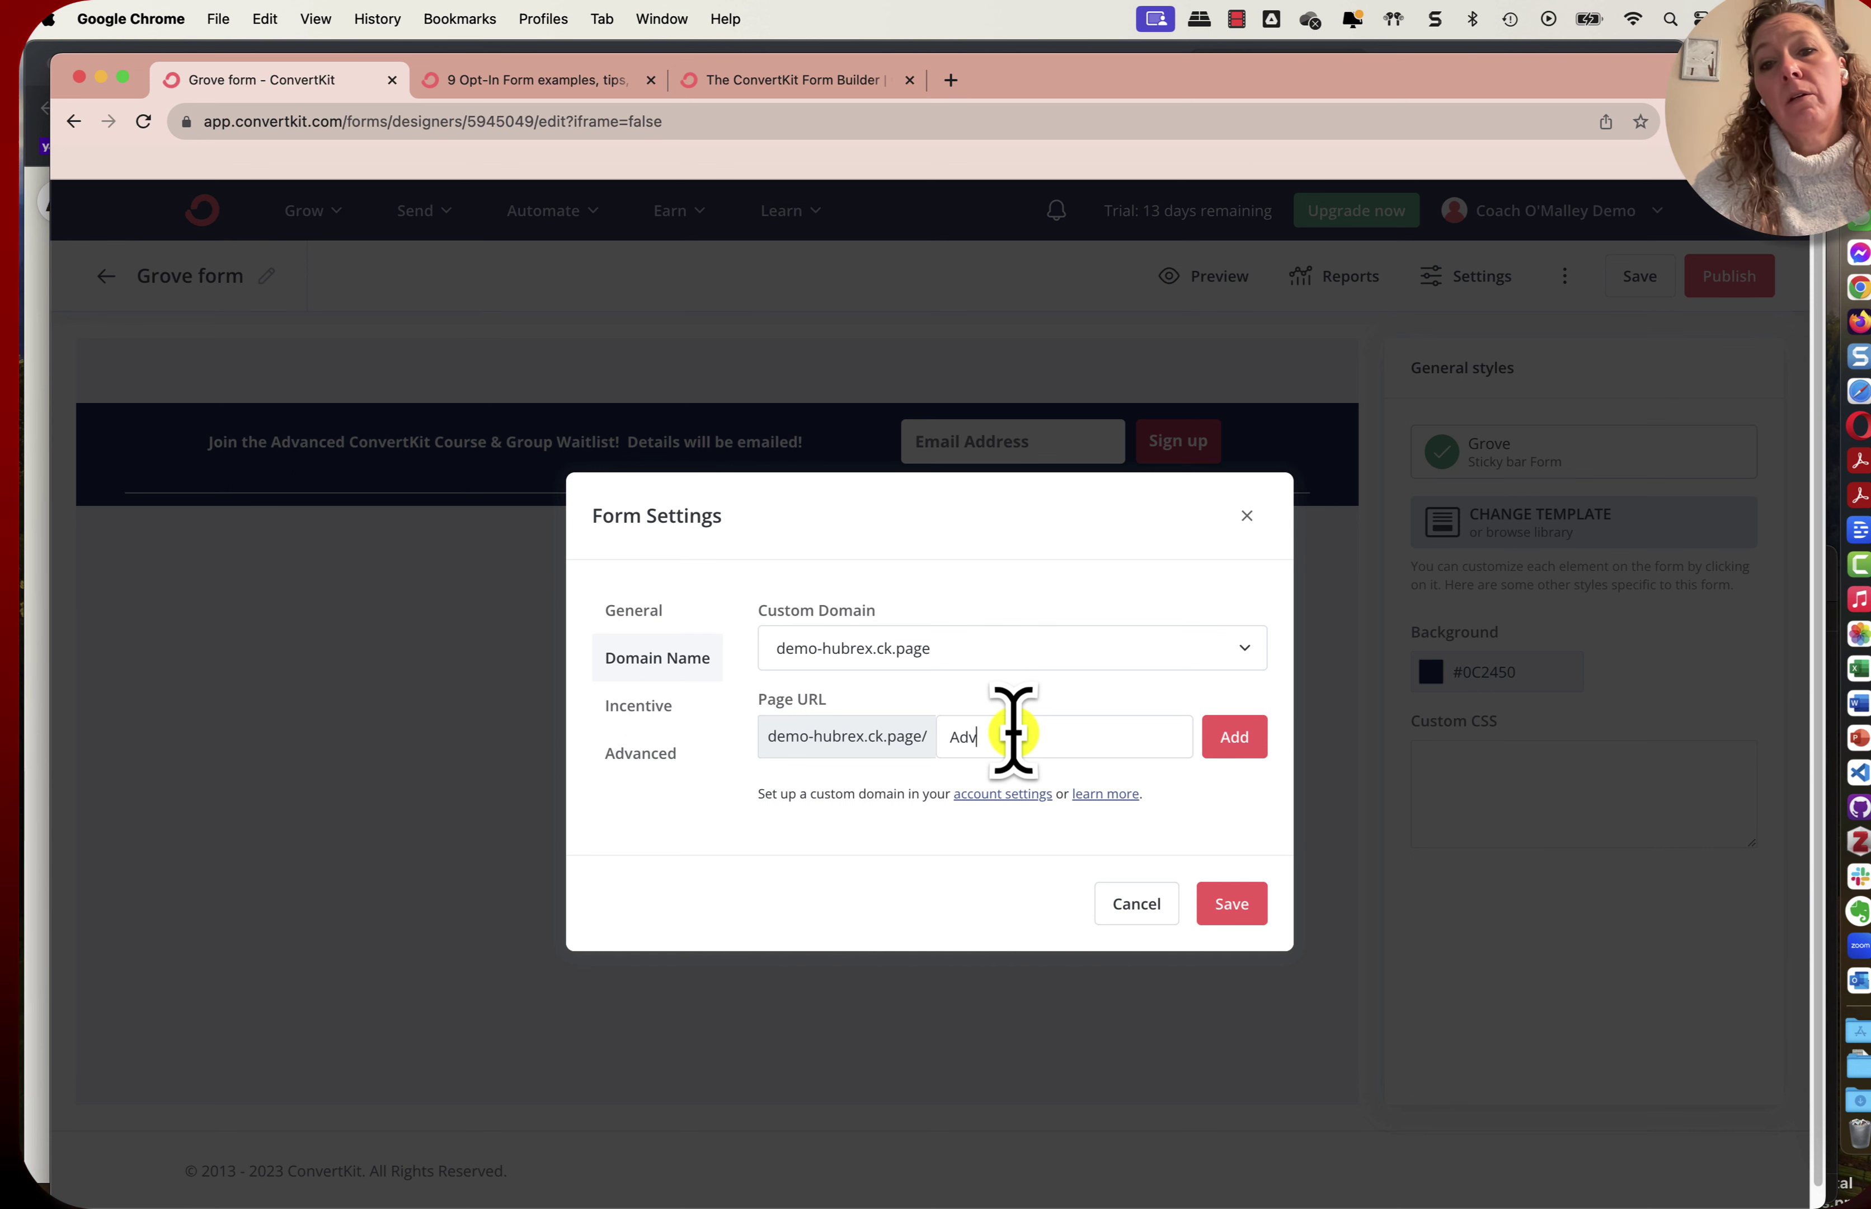
text(CkWaitlist)
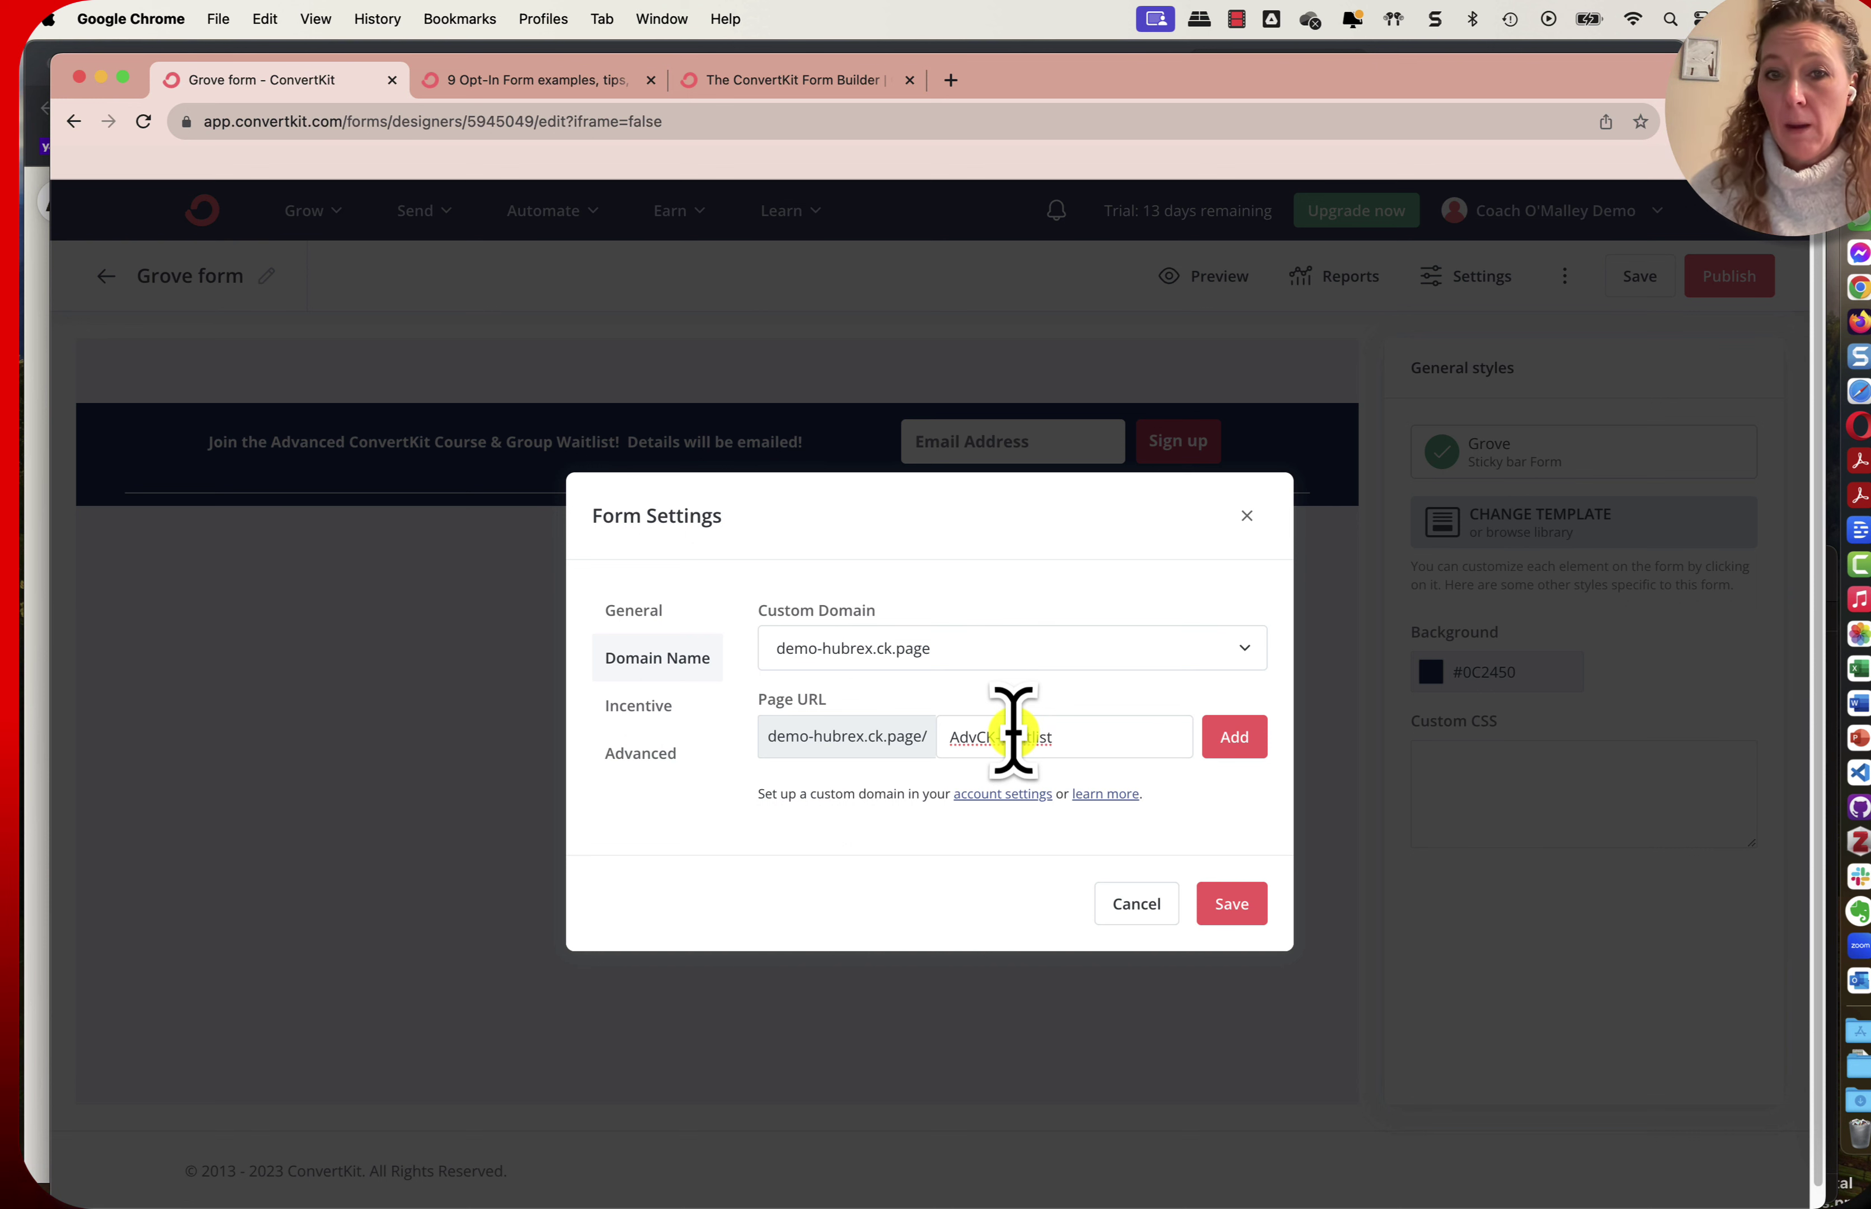
click(1250, 743)
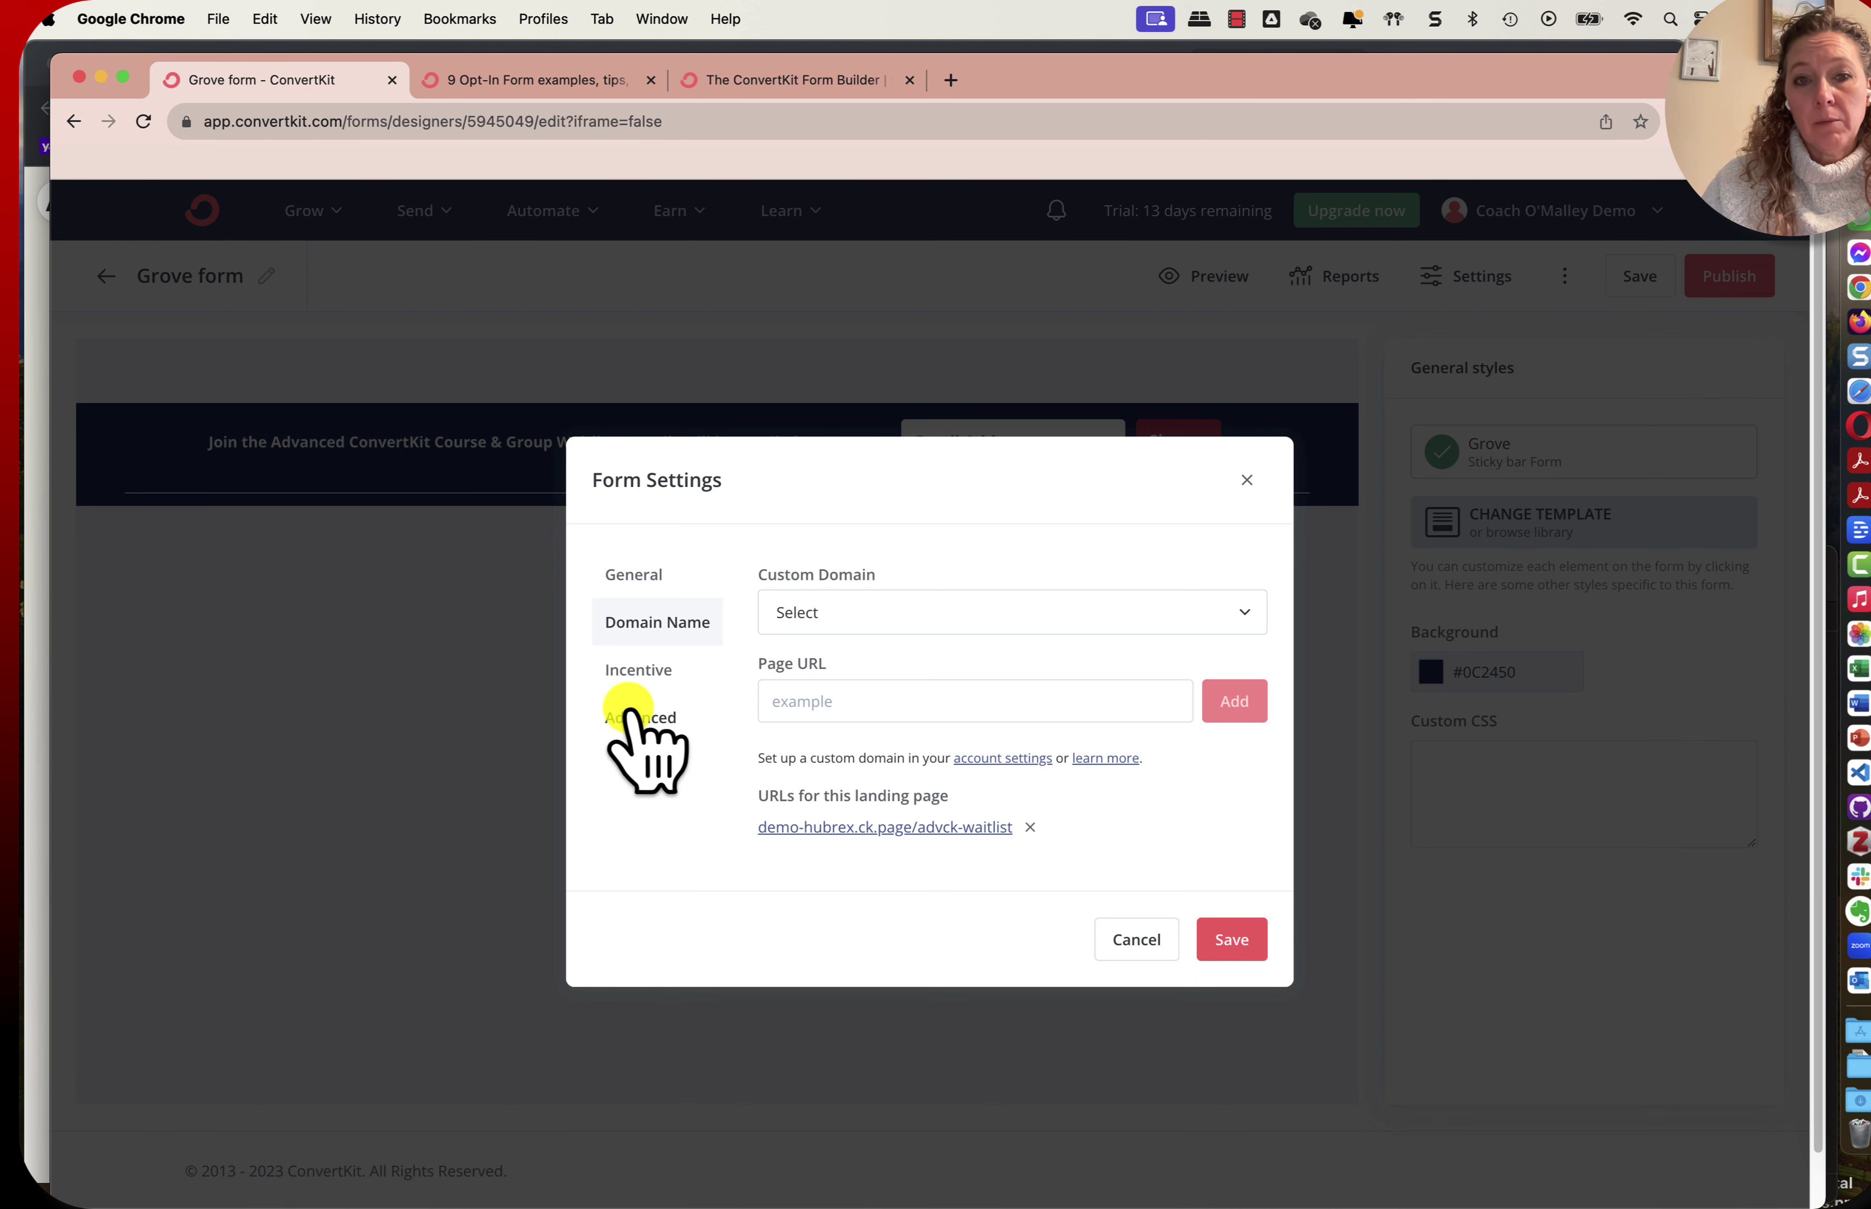
Open the form's incentive email contents for editing.
click(638, 670)
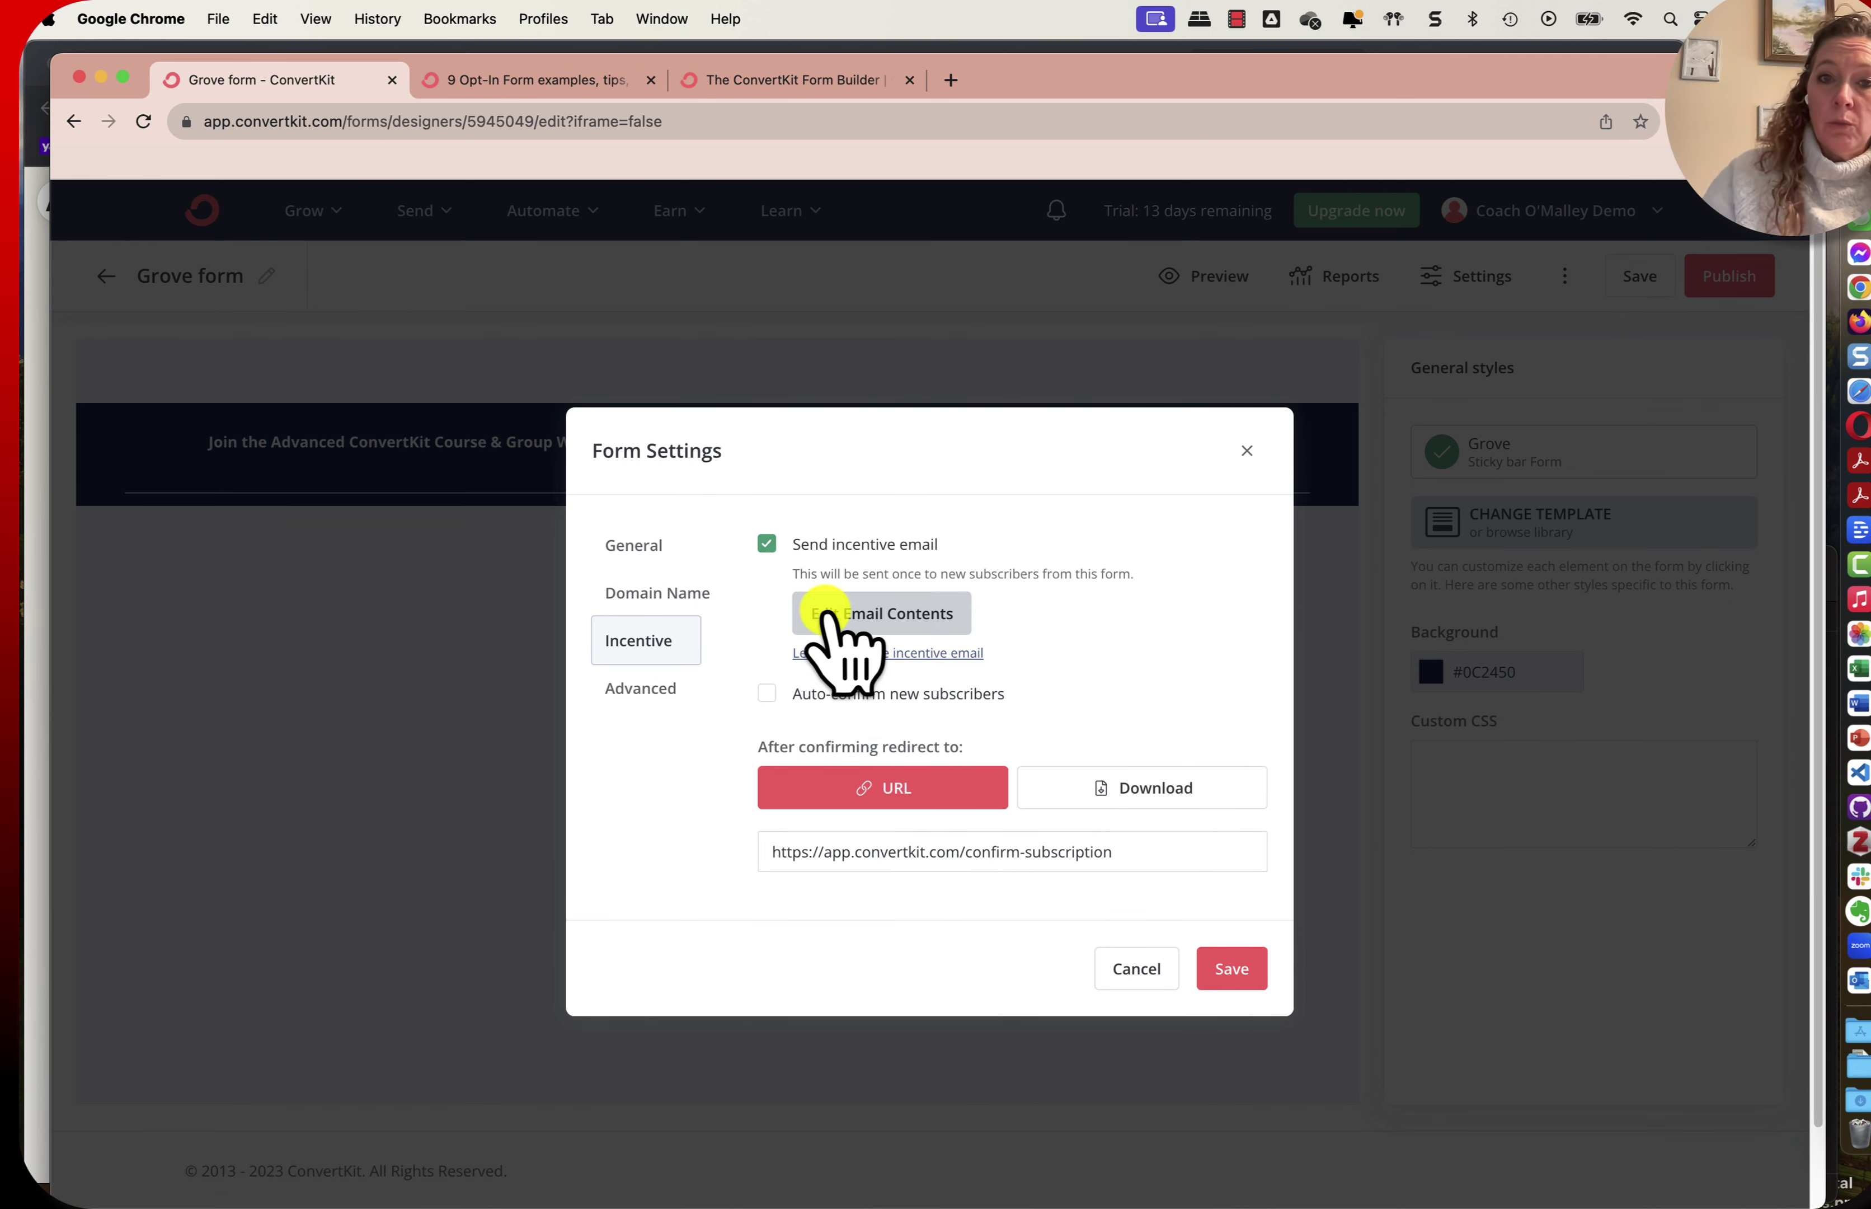
click(874, 621)
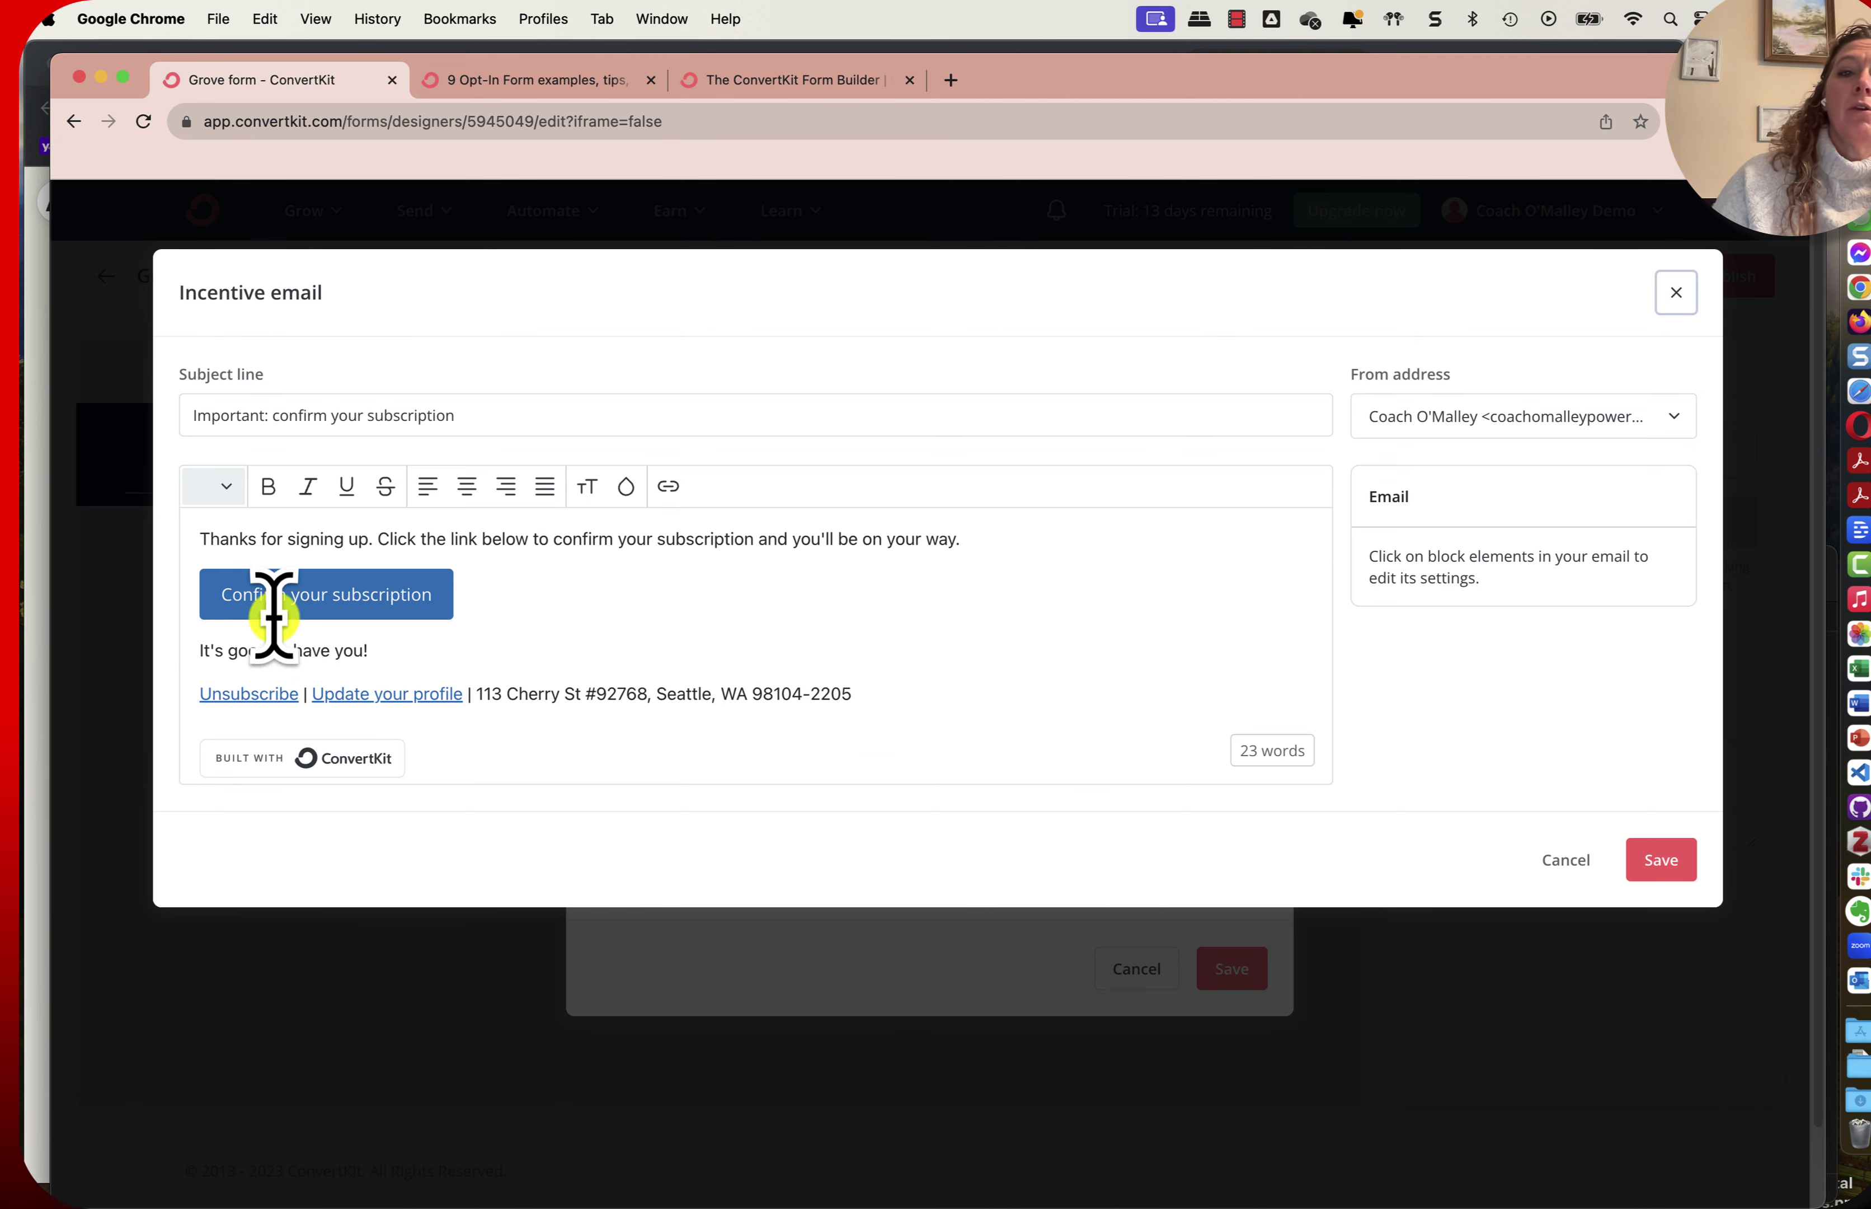
drag(484, 694, 885, 751)
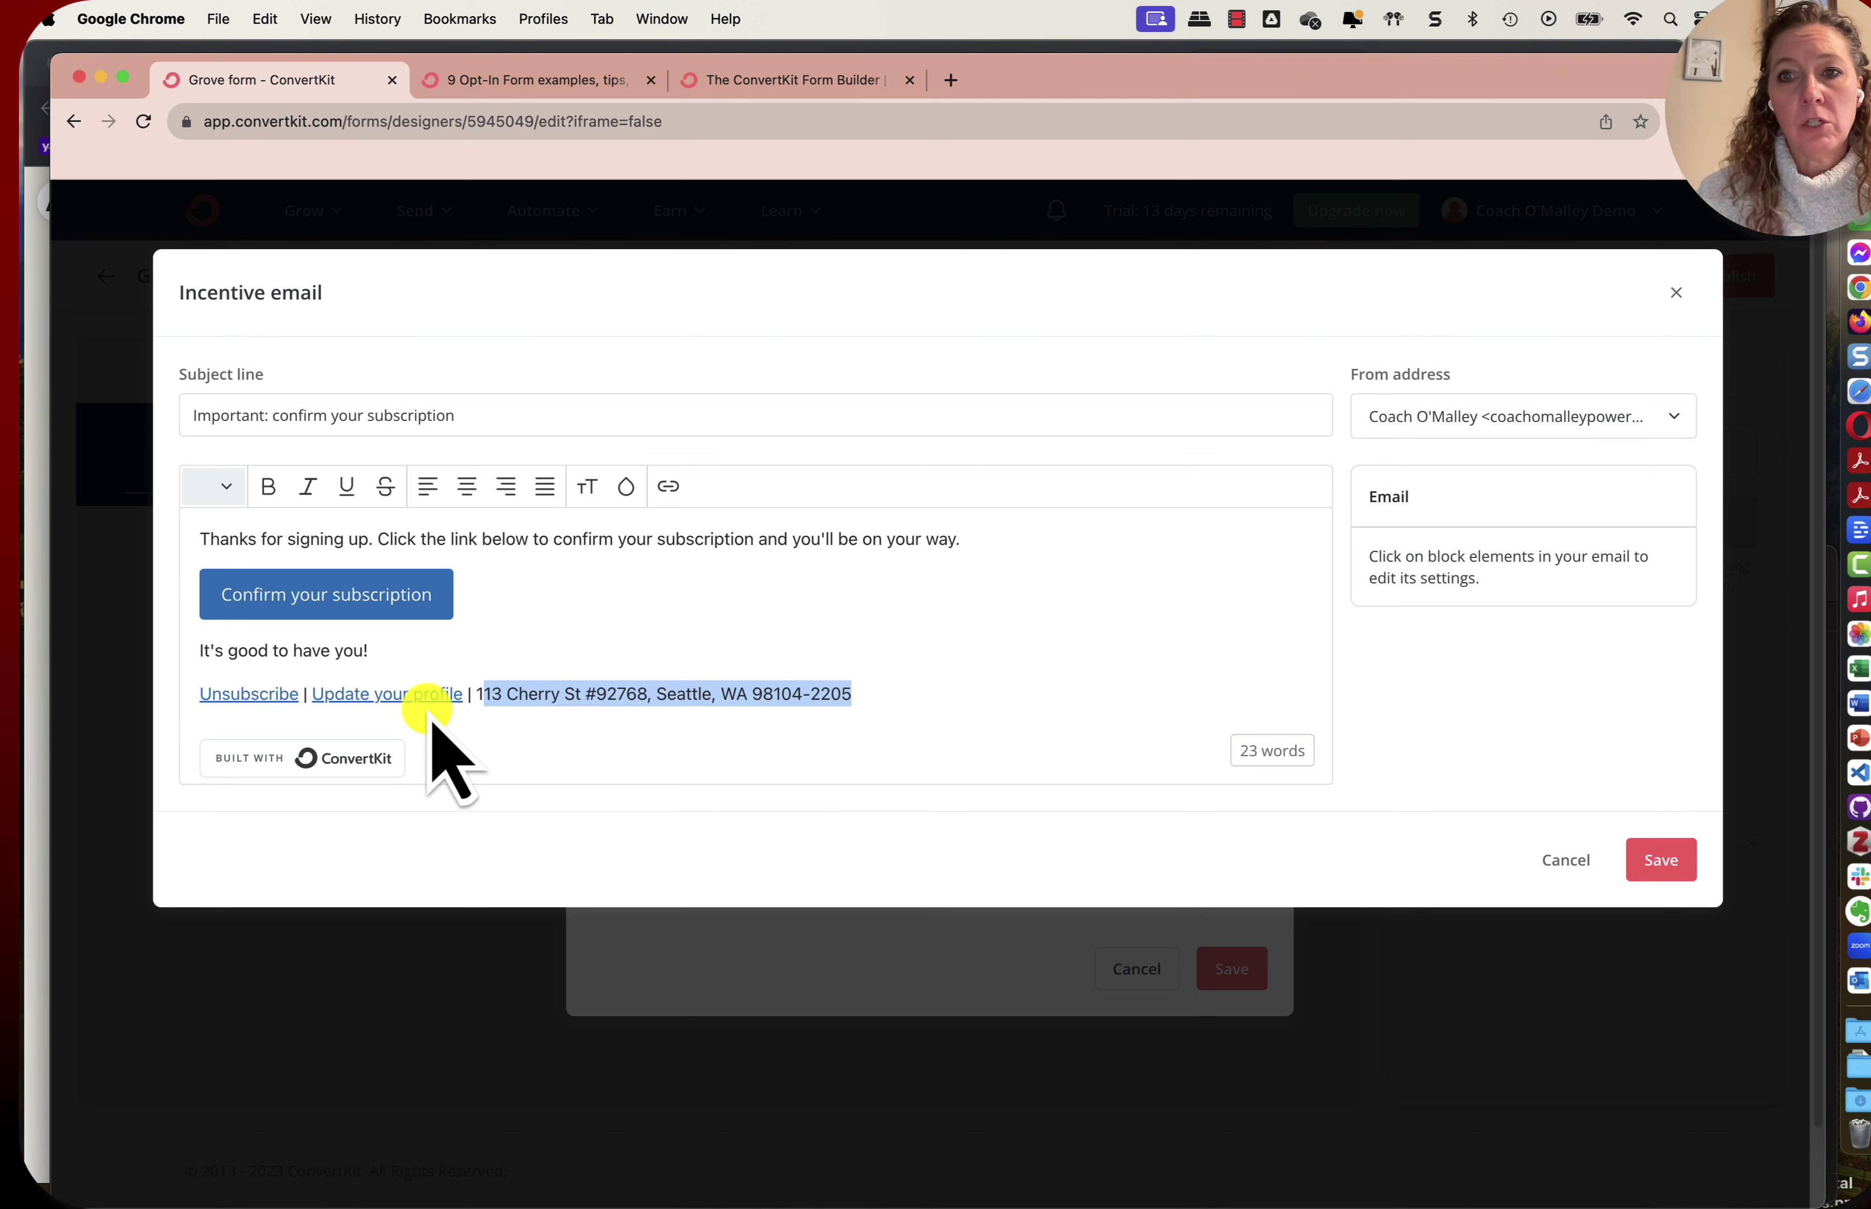
Change the subject to 'Important: Confirm your Waitlist Subscription', keep the sender, and save.
click(283, 414)
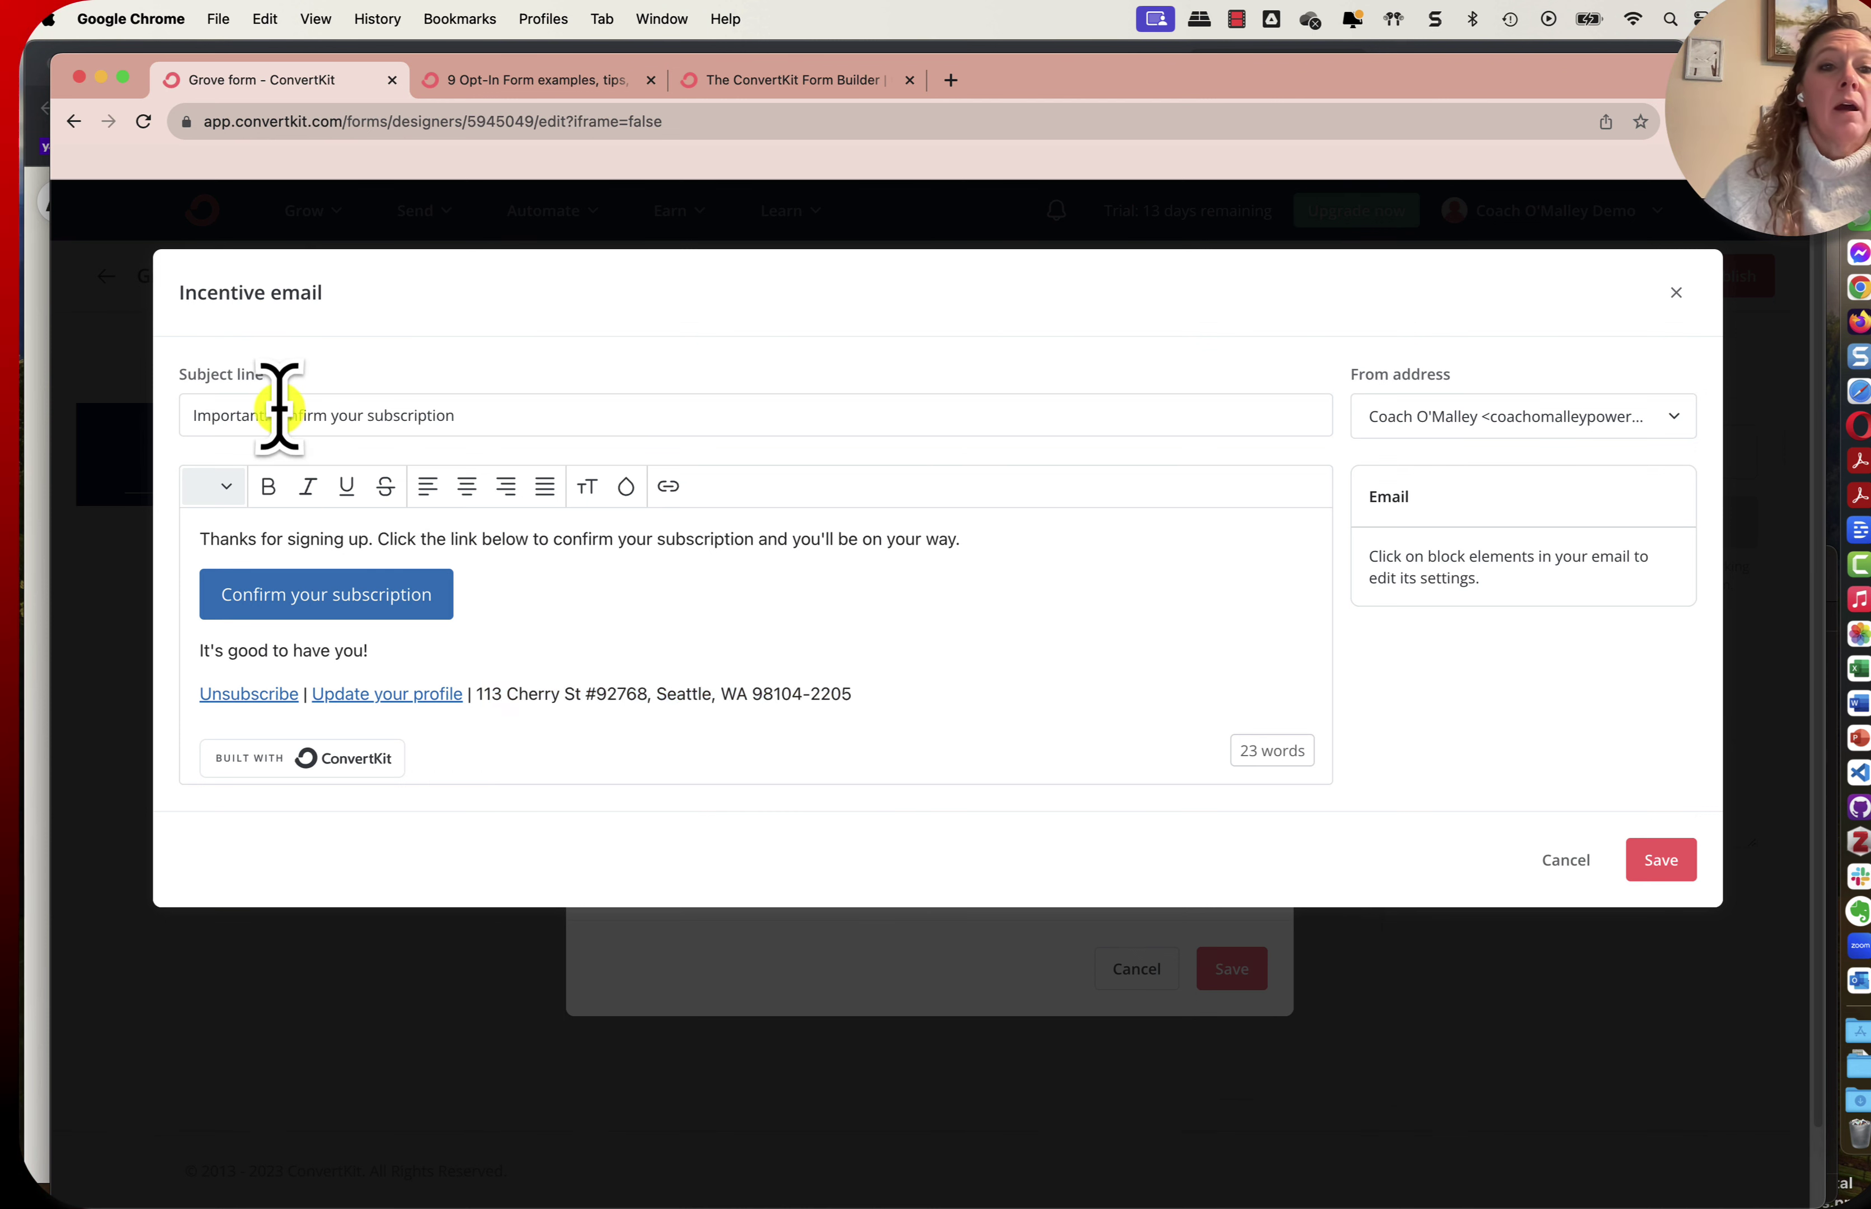
key(BackSpace)
text(C)
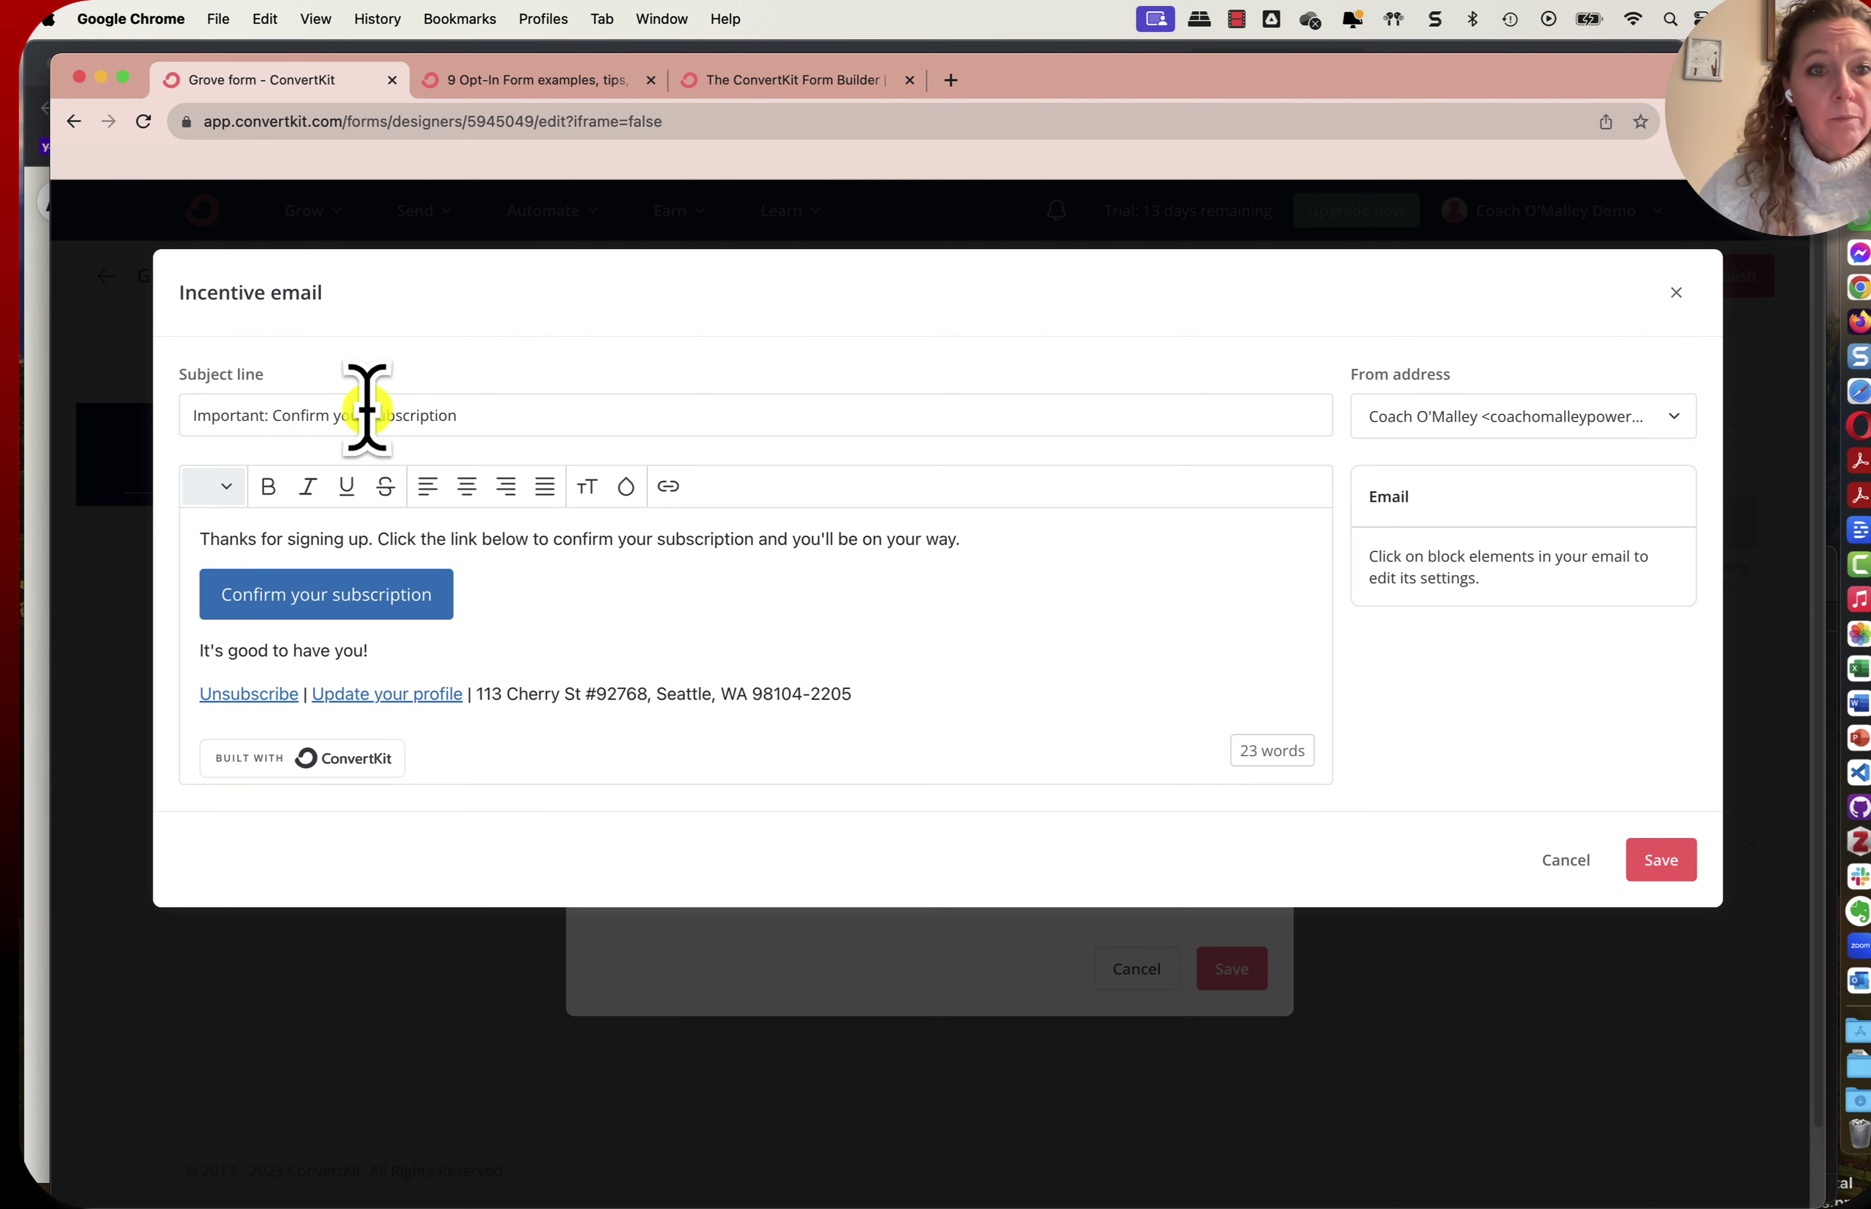
text(Waitlist)
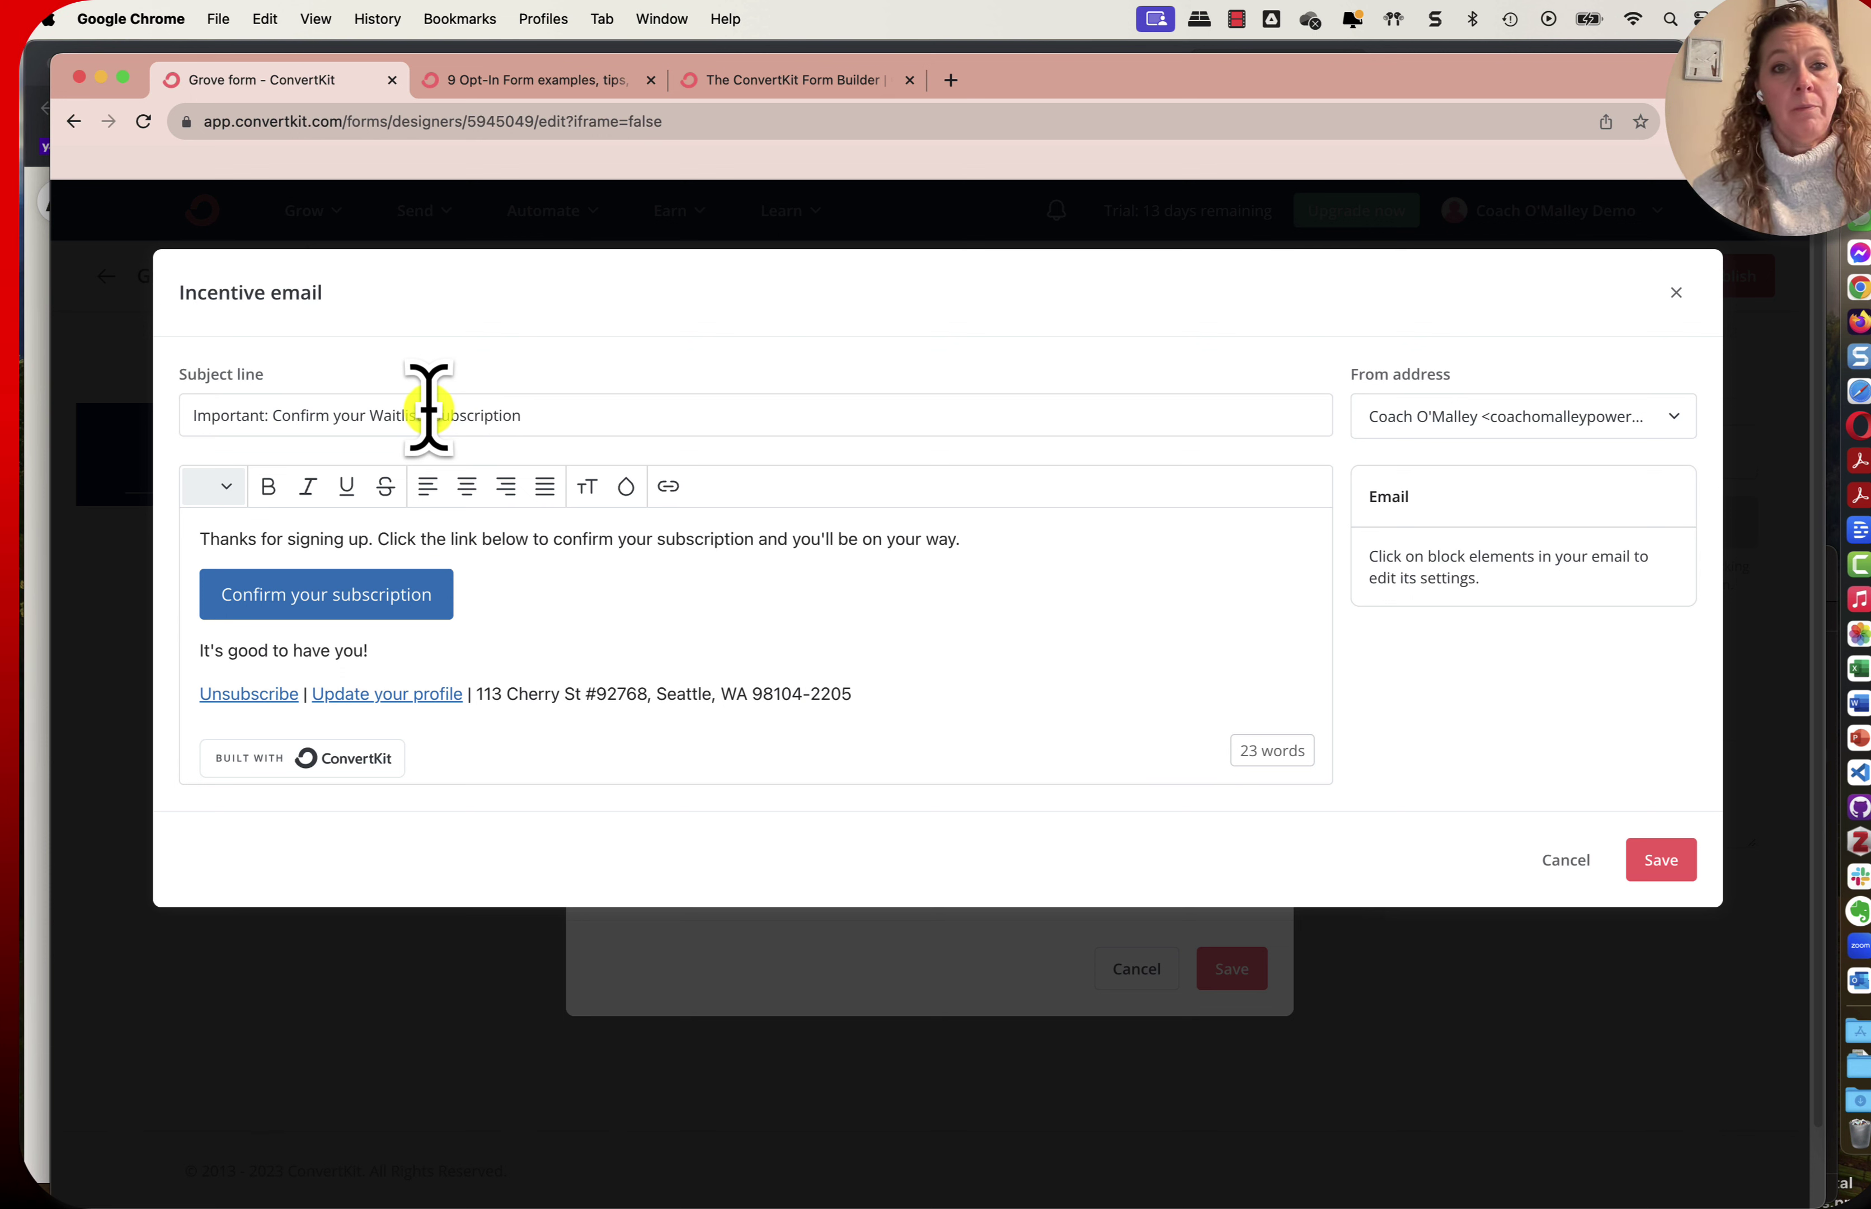
key(Delete)
text(S)
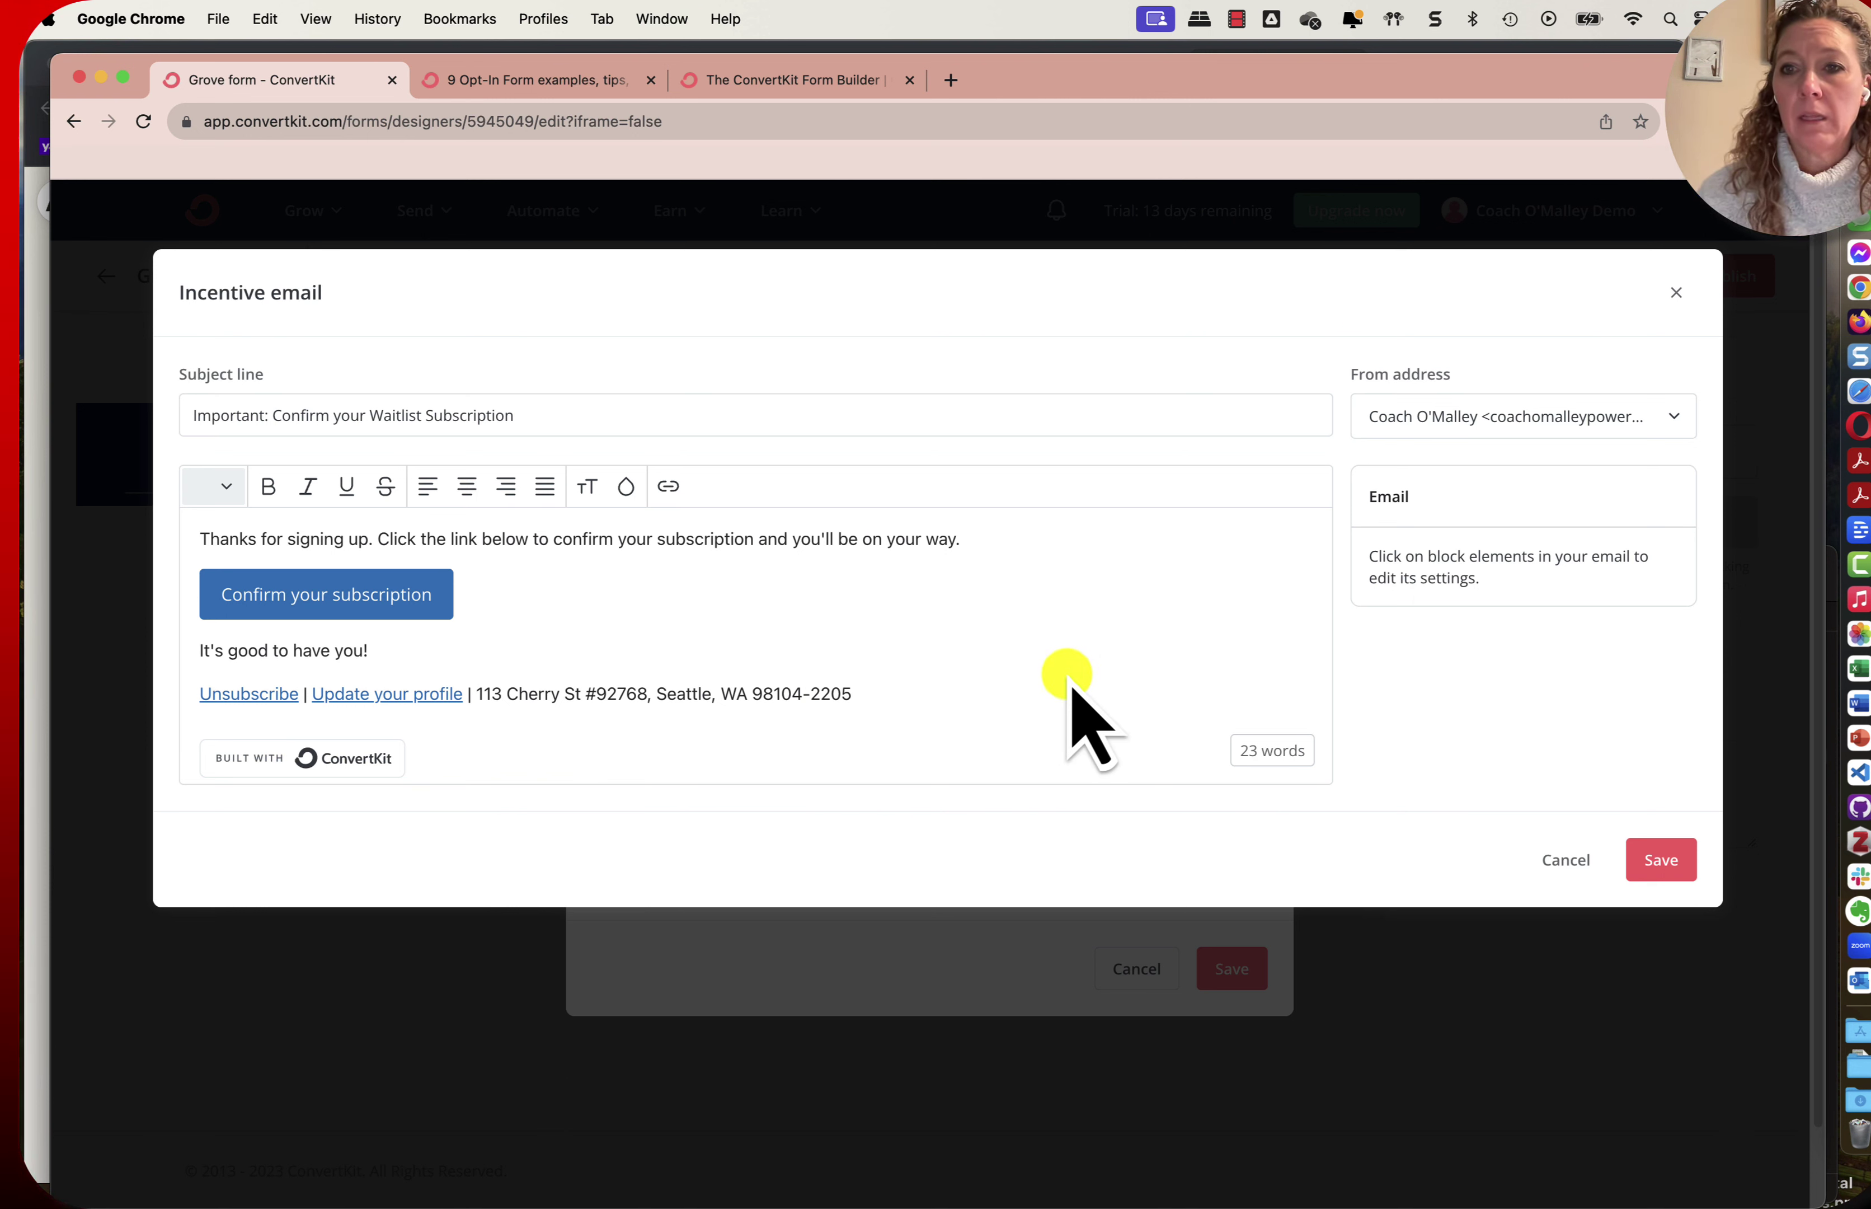
click(1675, 413)
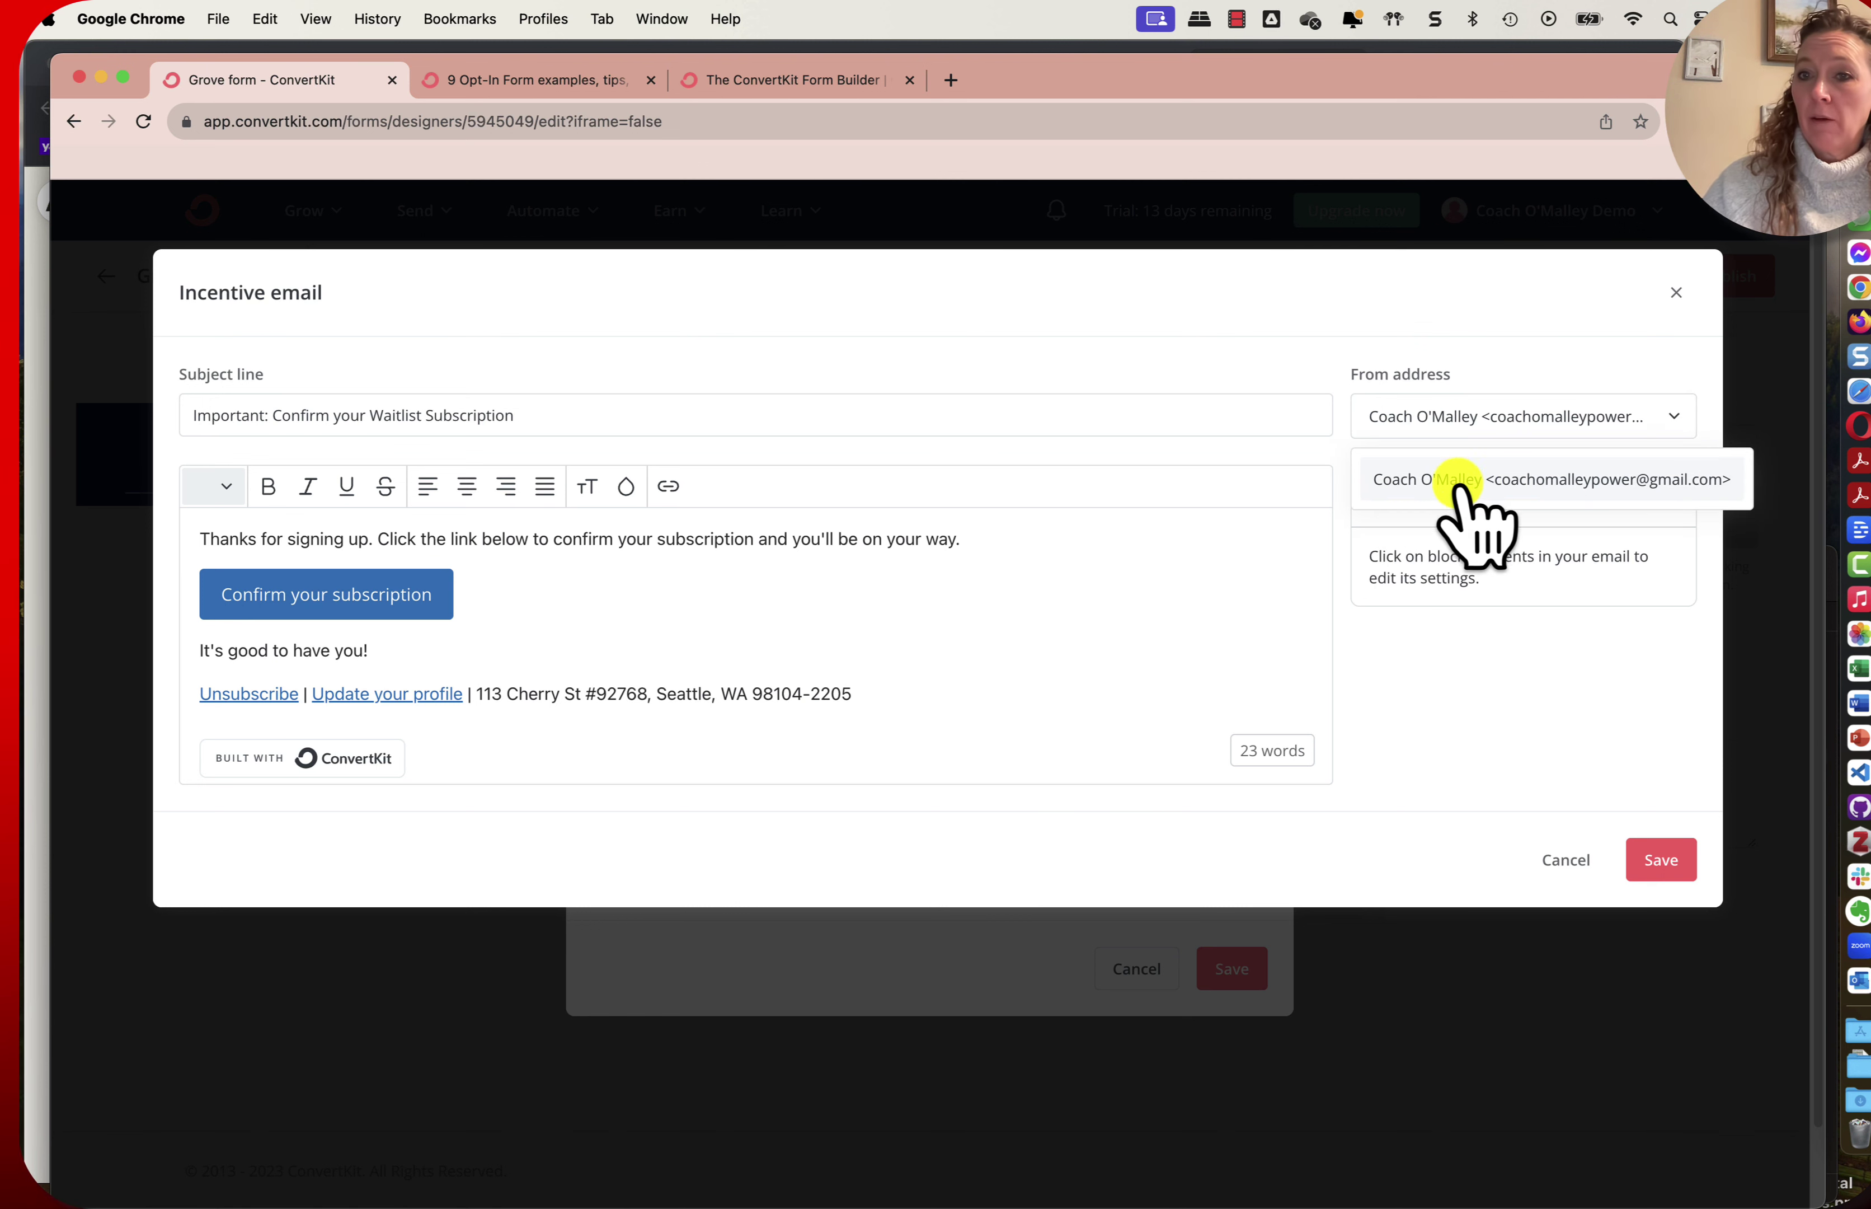
click(1470, 480)
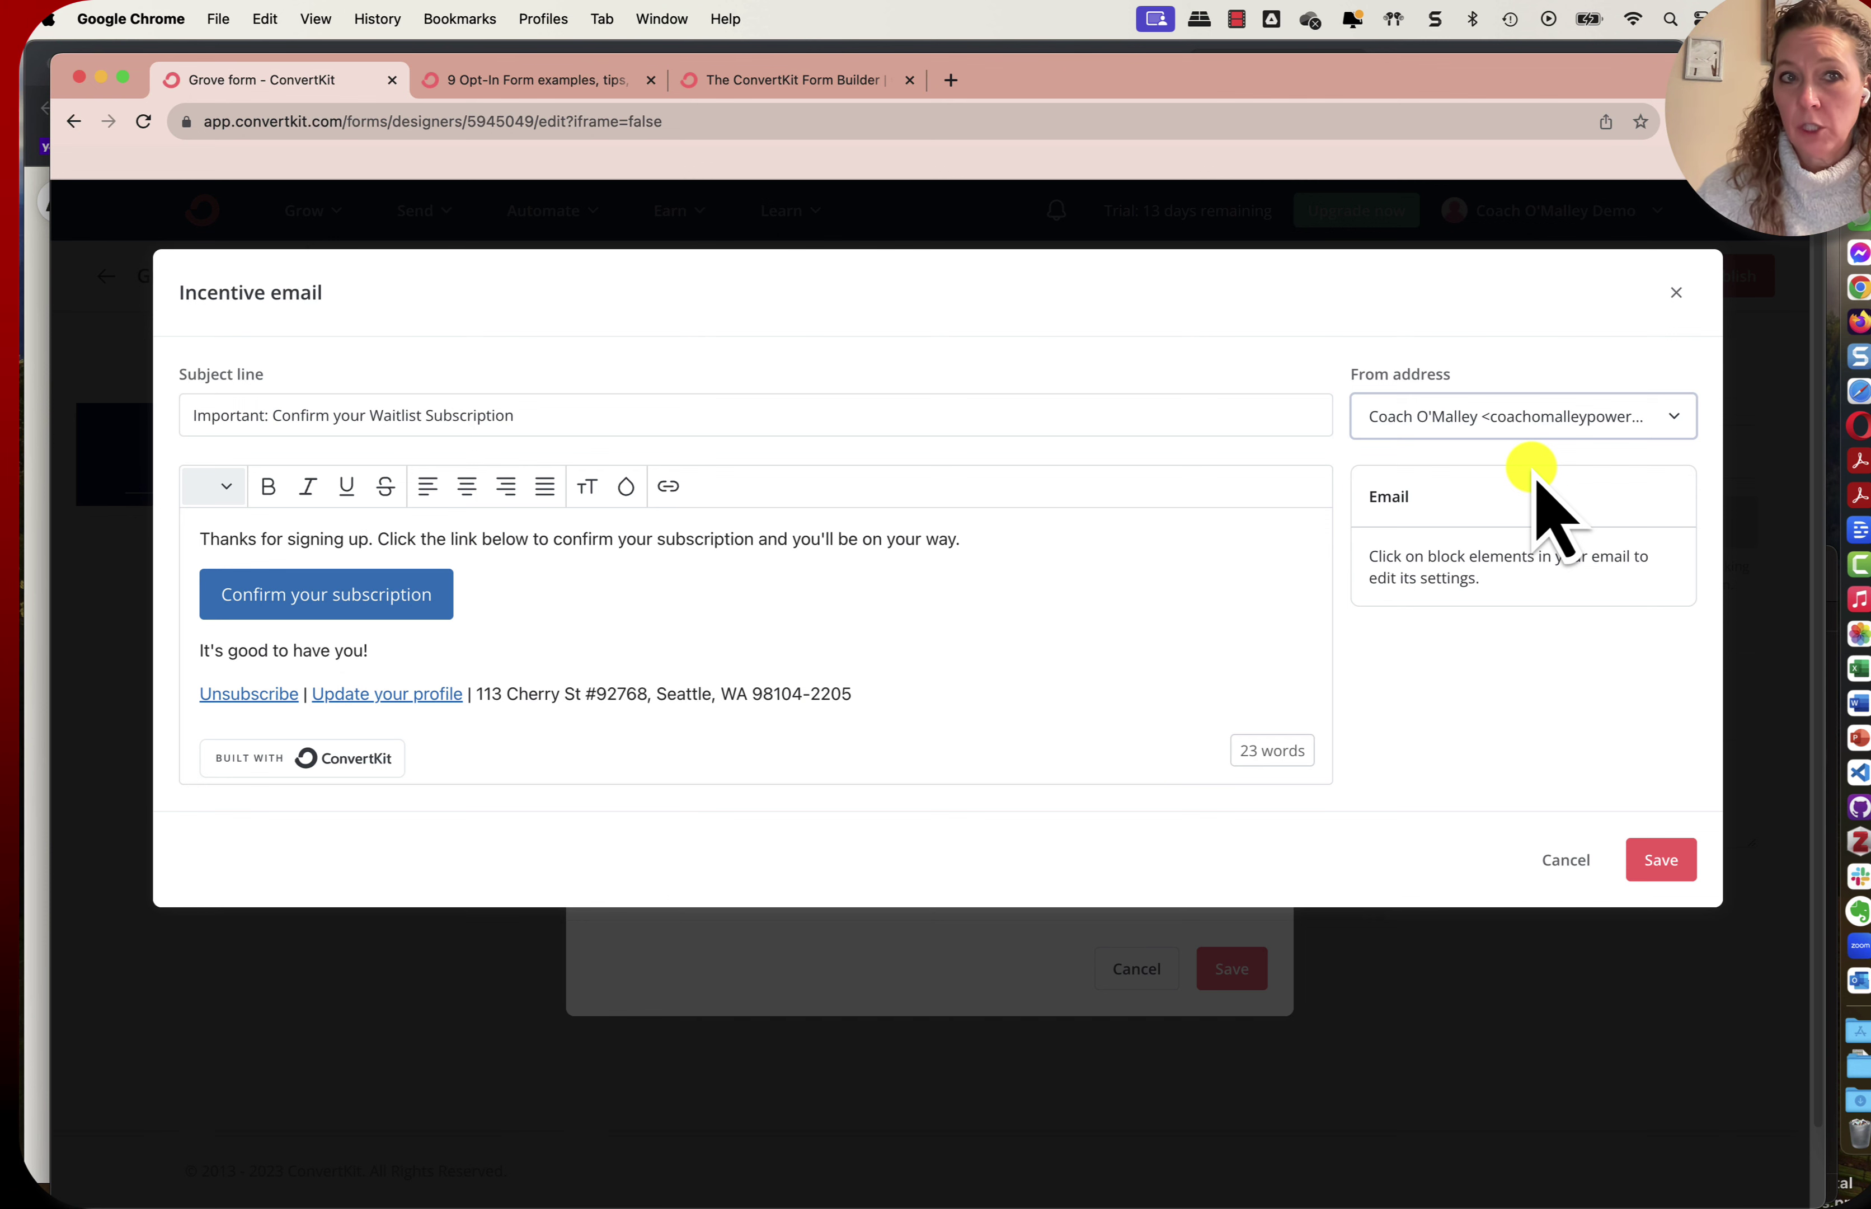
click(1661, 862)
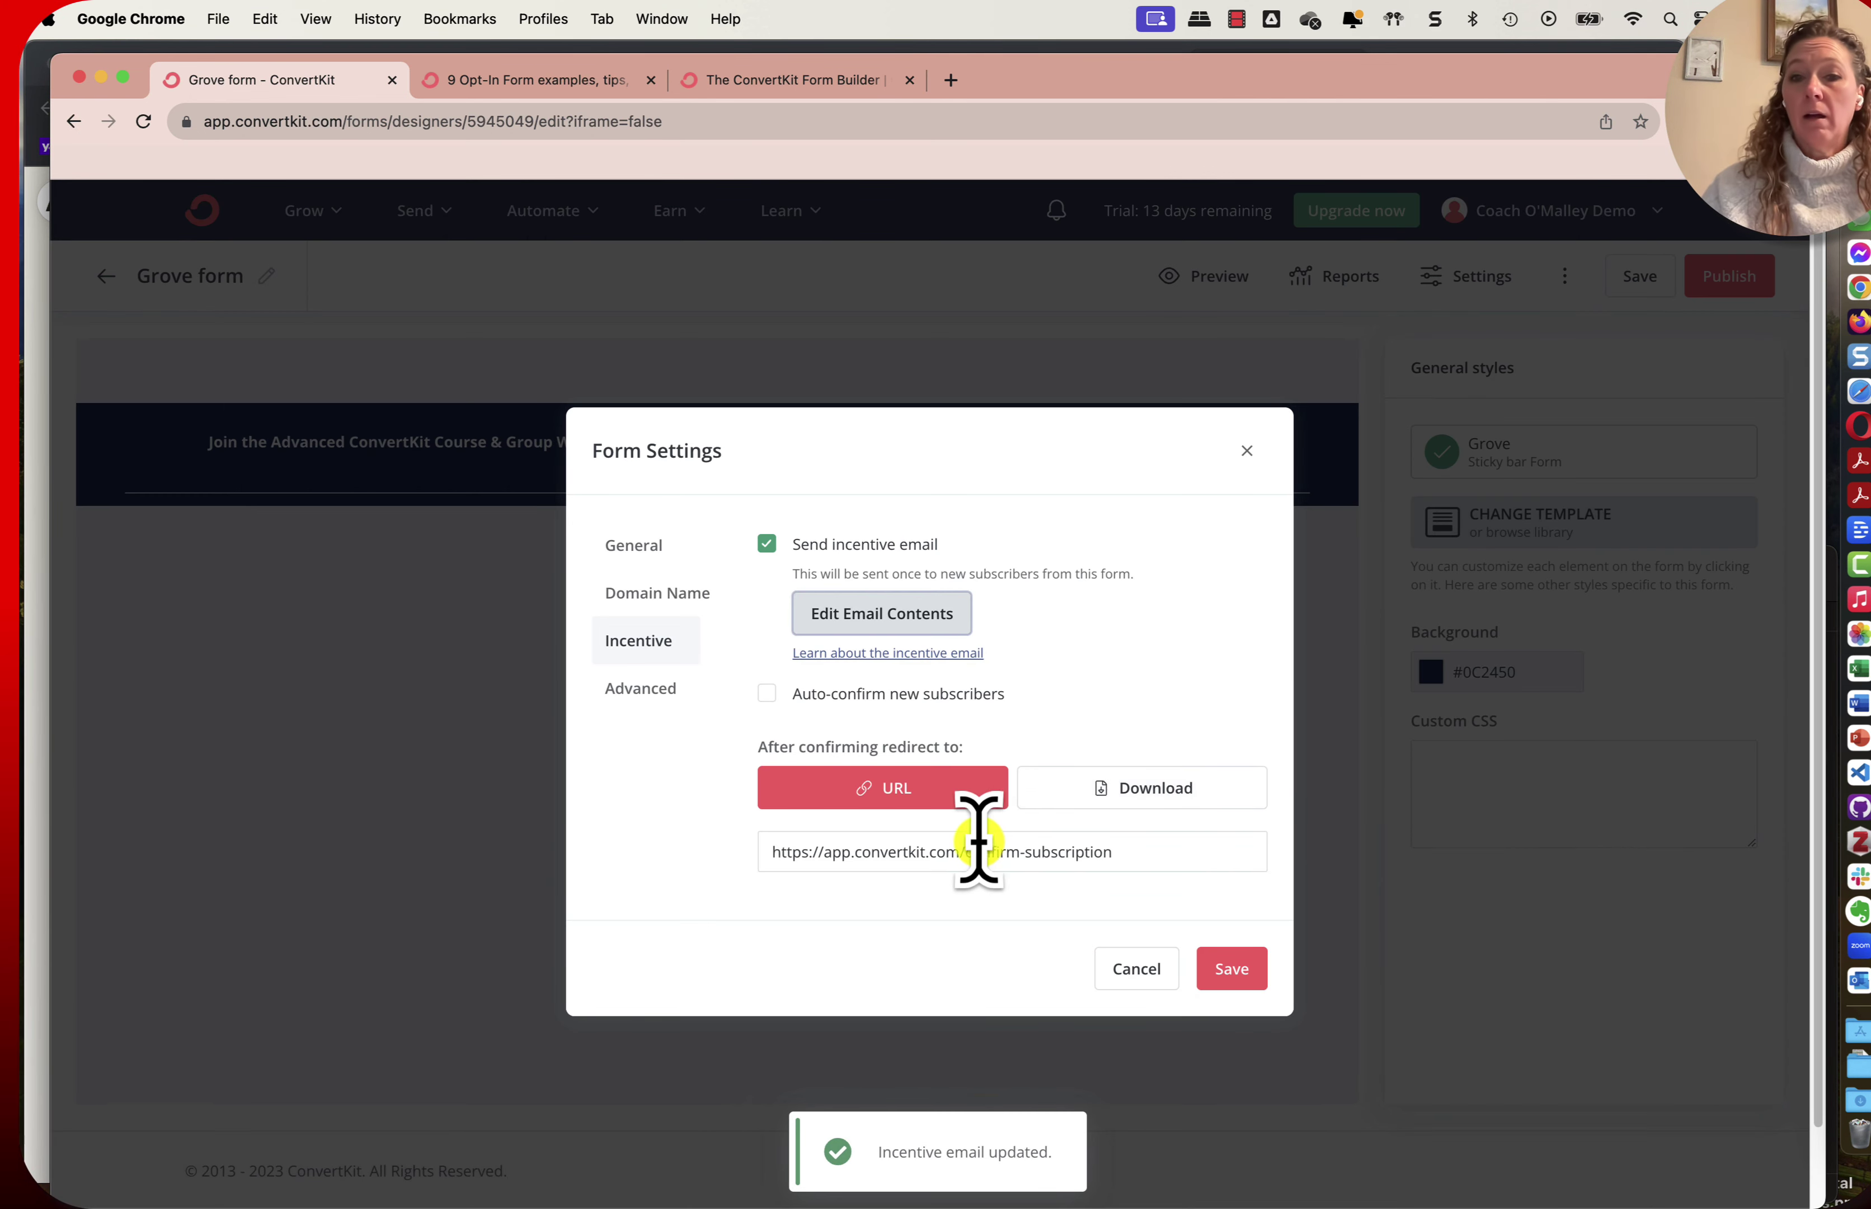
Check the redirect URL, then review the Advanced options for returning subscribers and reCAPTCHA.
click(1147, 853)
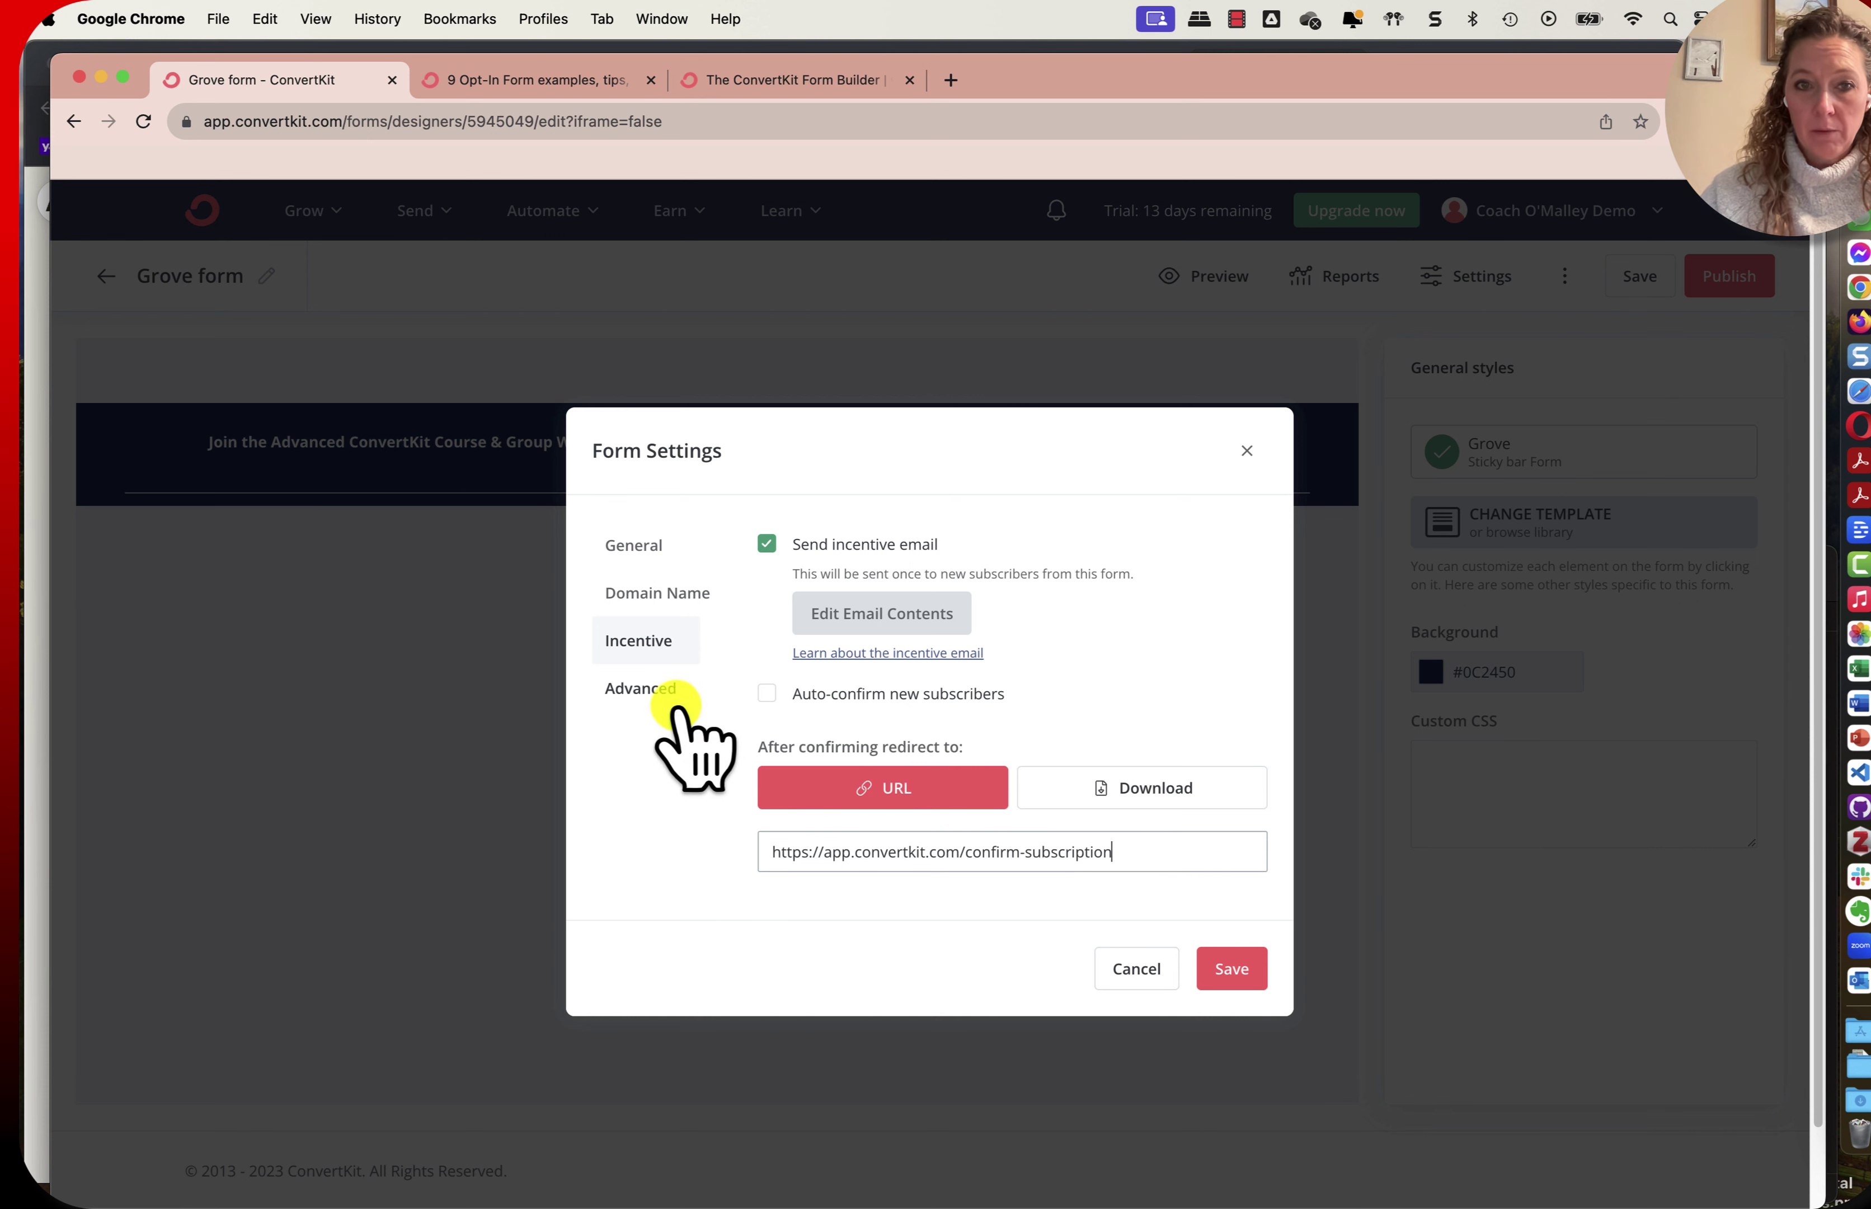
click(640, 687)
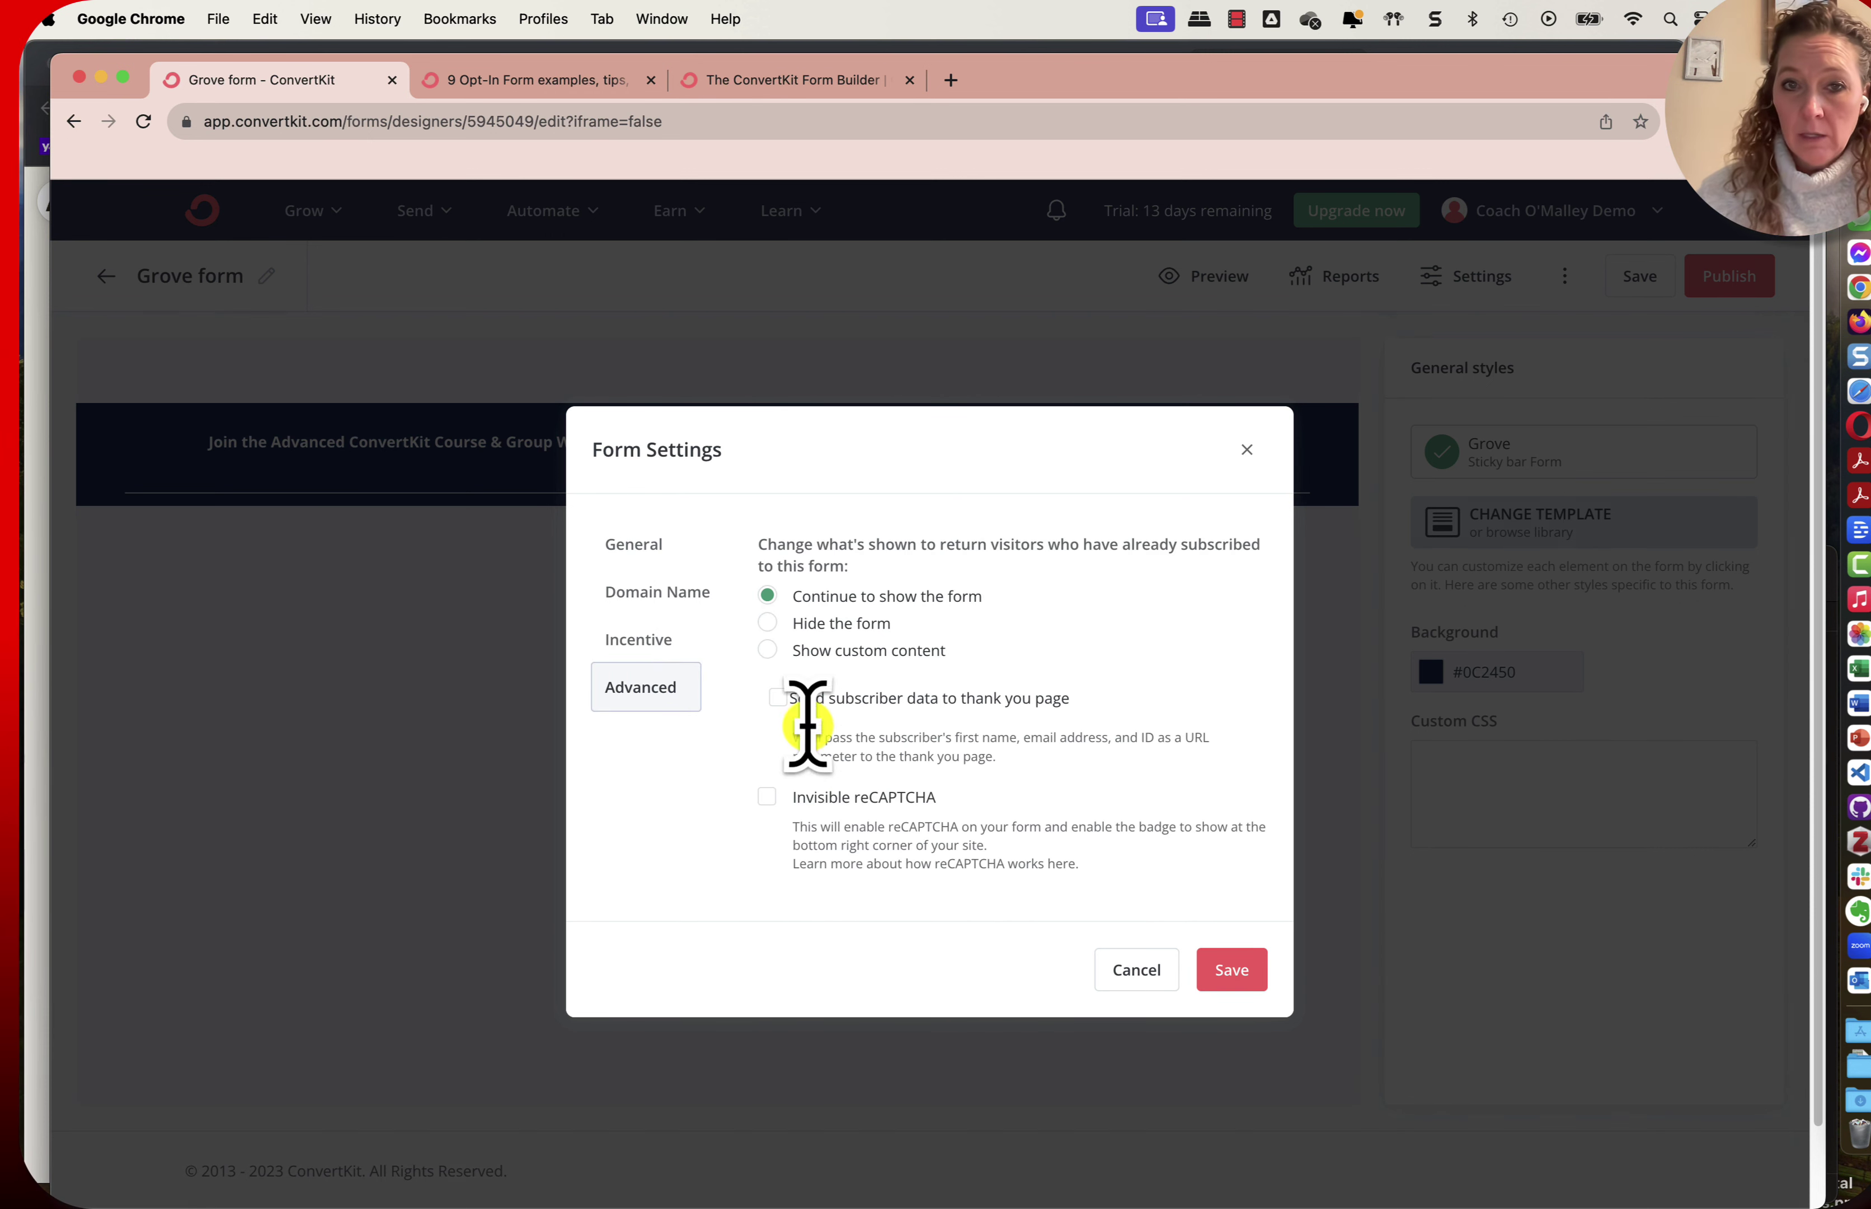
scroll(1015, 676, down, 1)
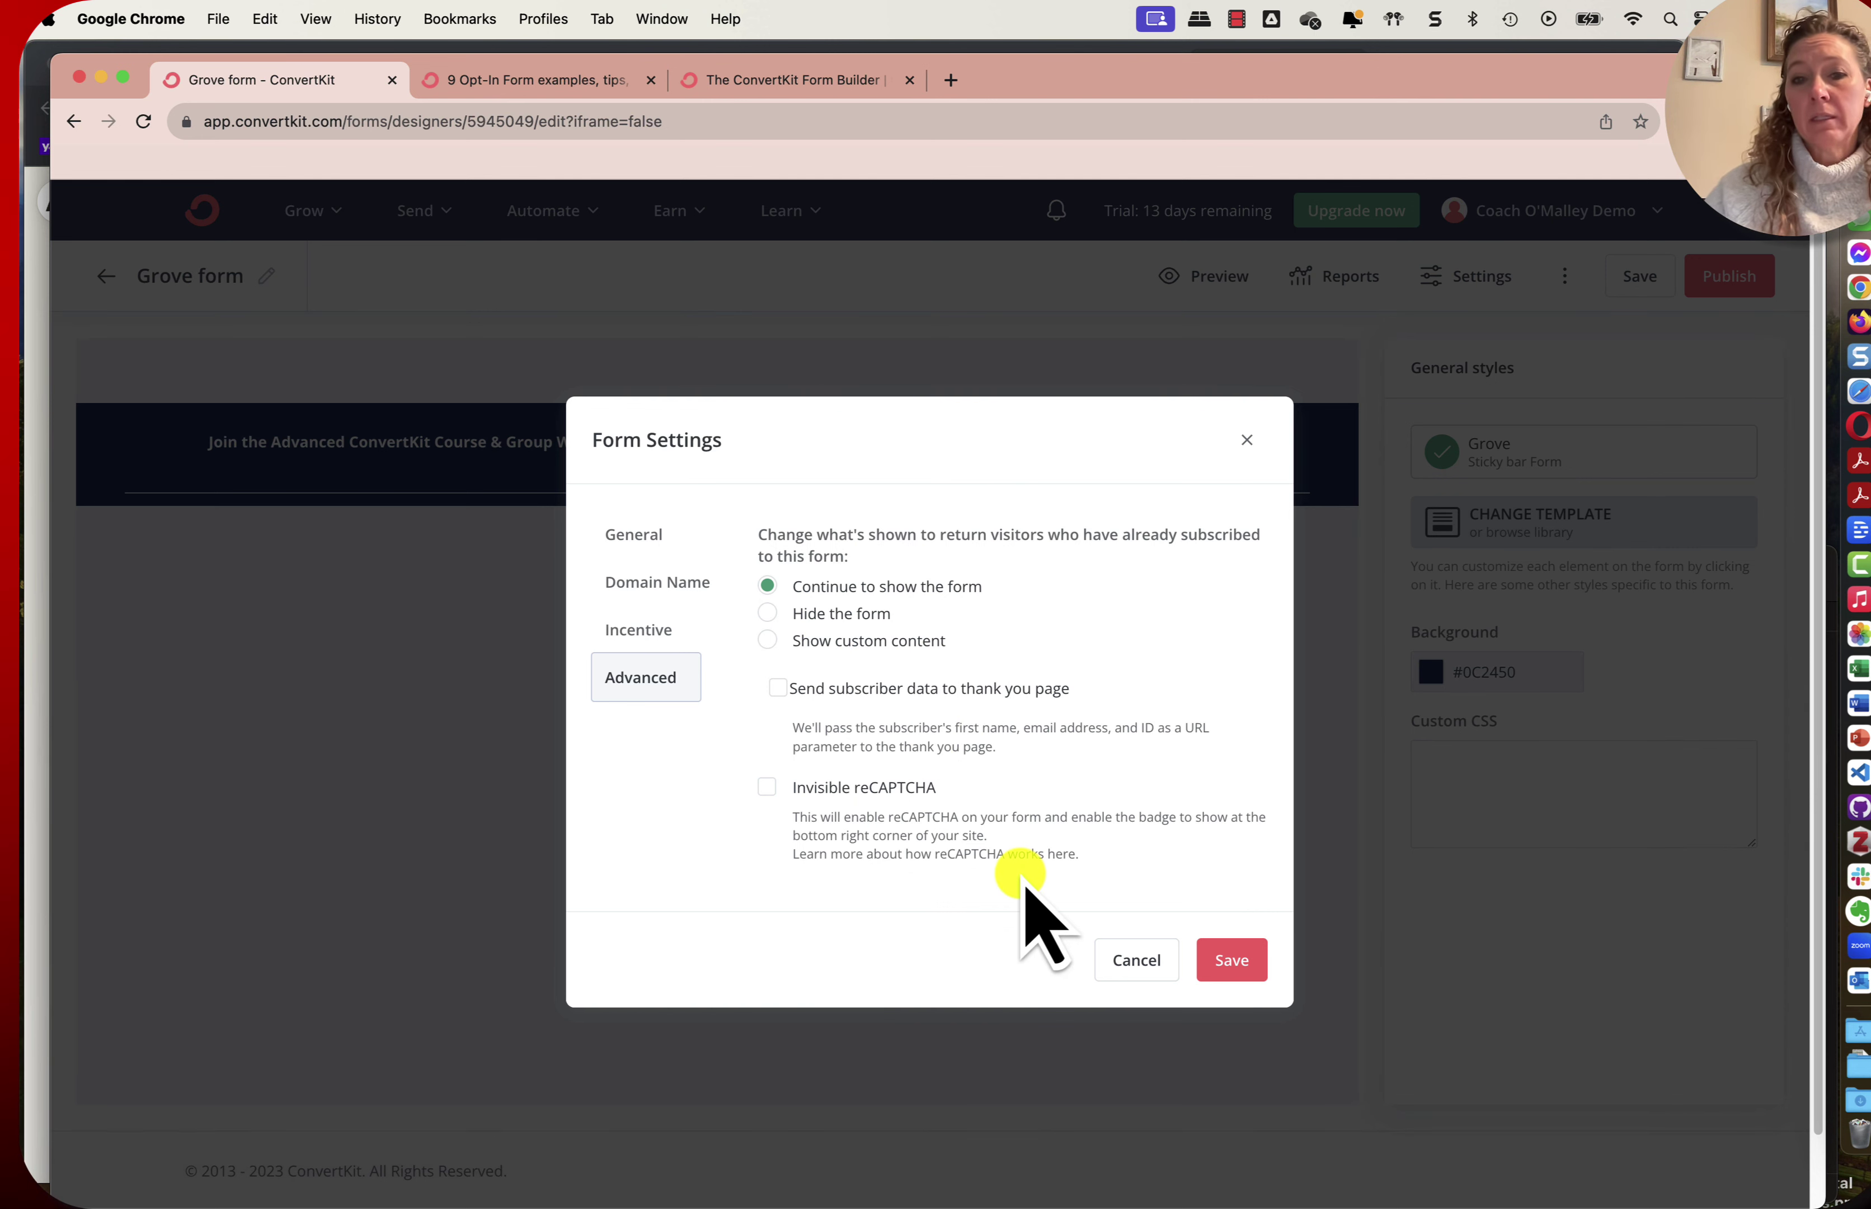
Save the form settings and the Grove sticky bar form.
click(1231, 962)
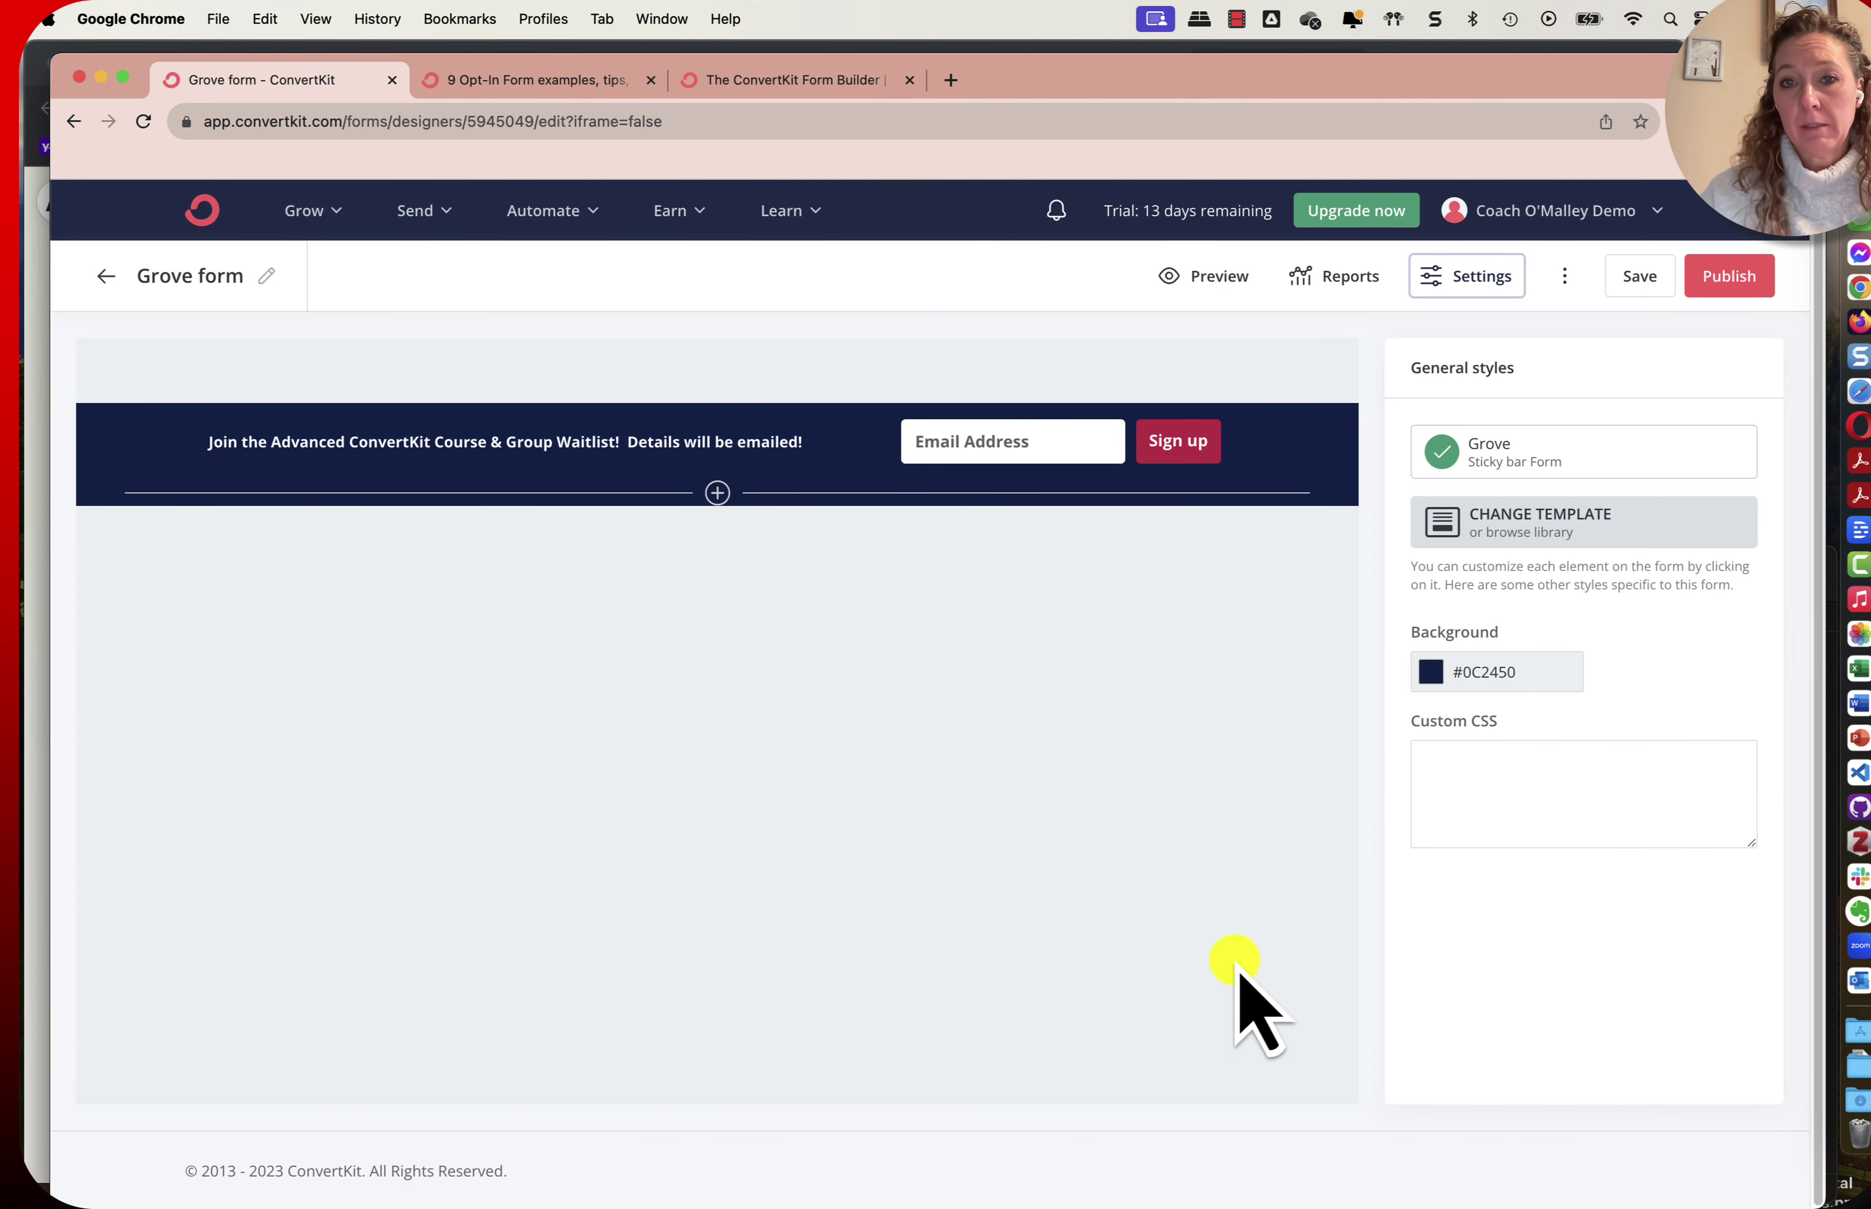
click(1639, 275)
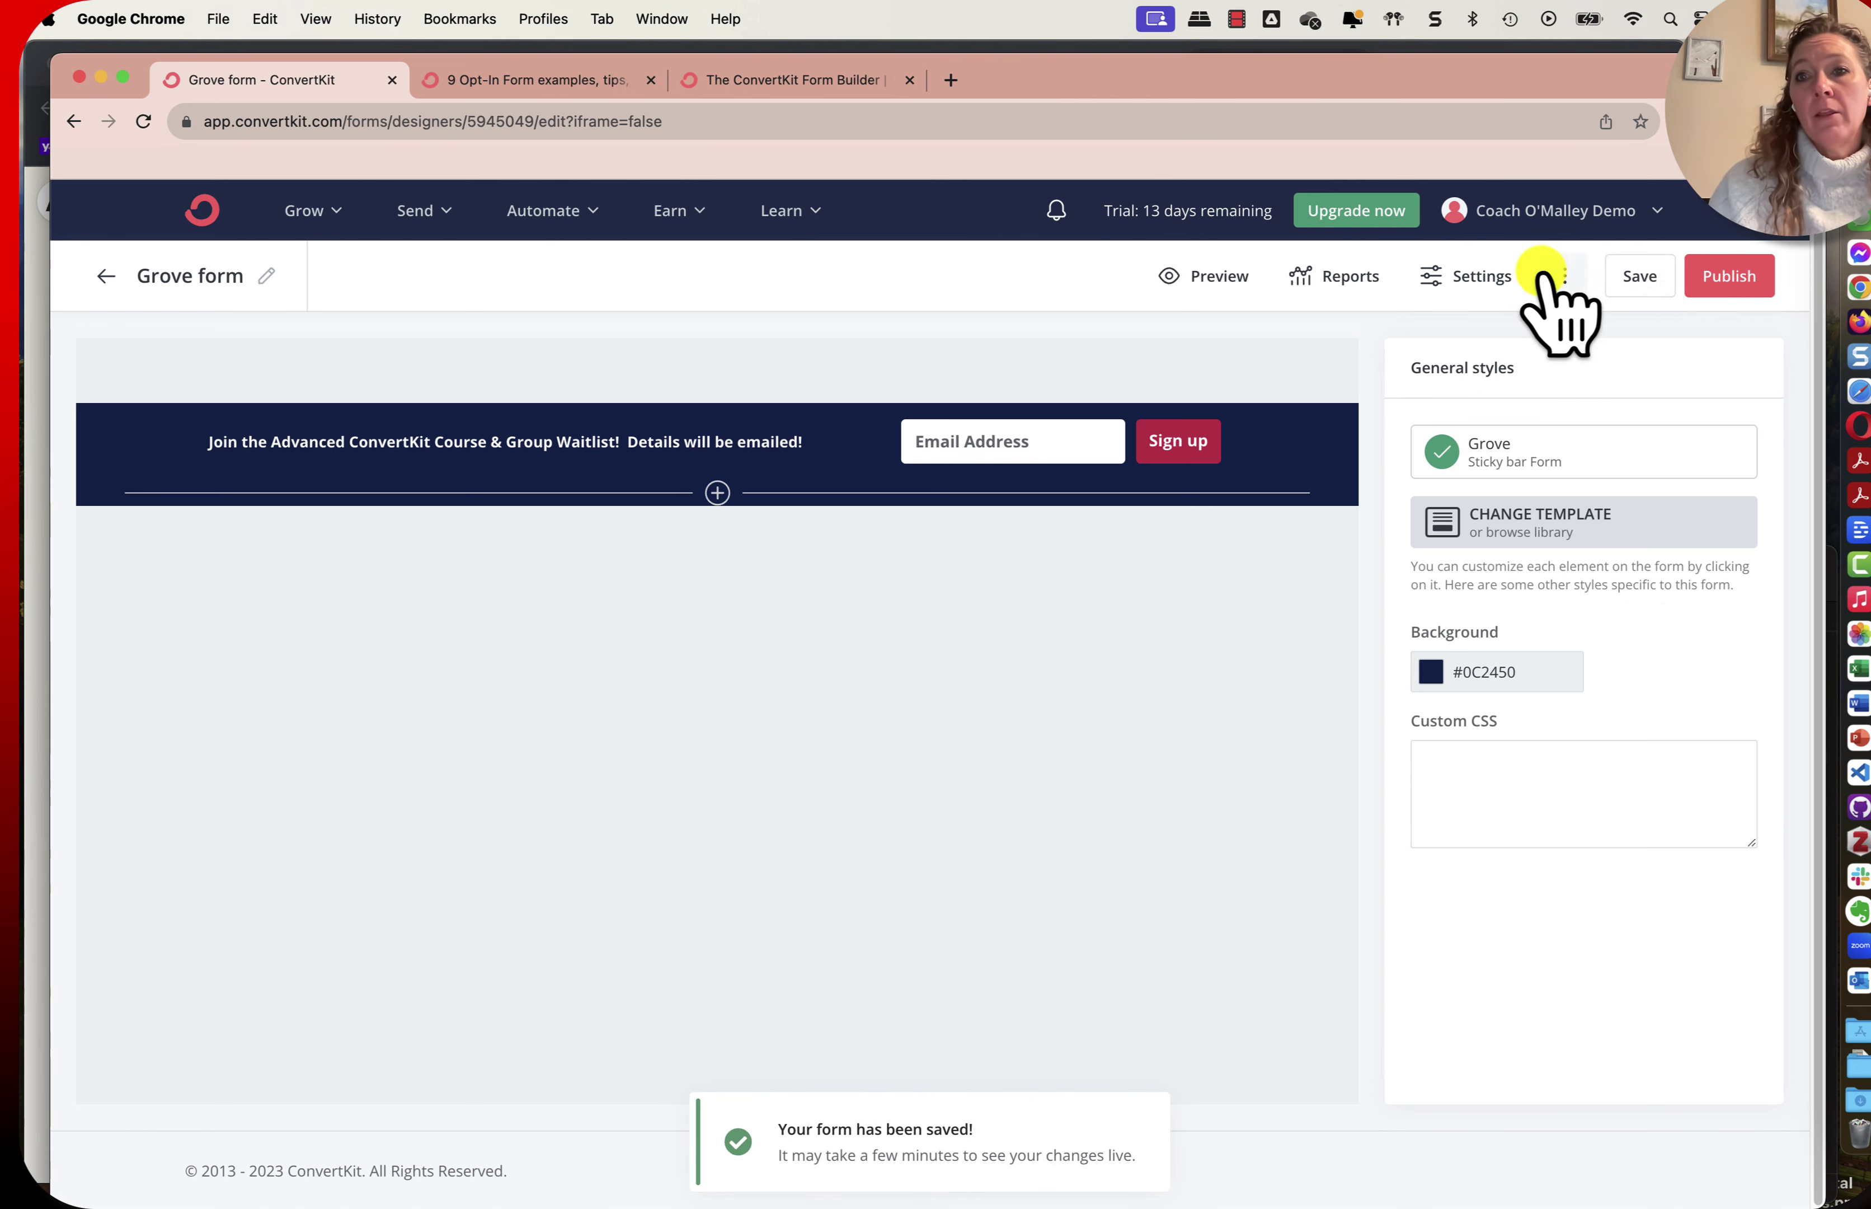
click(1567, 276)
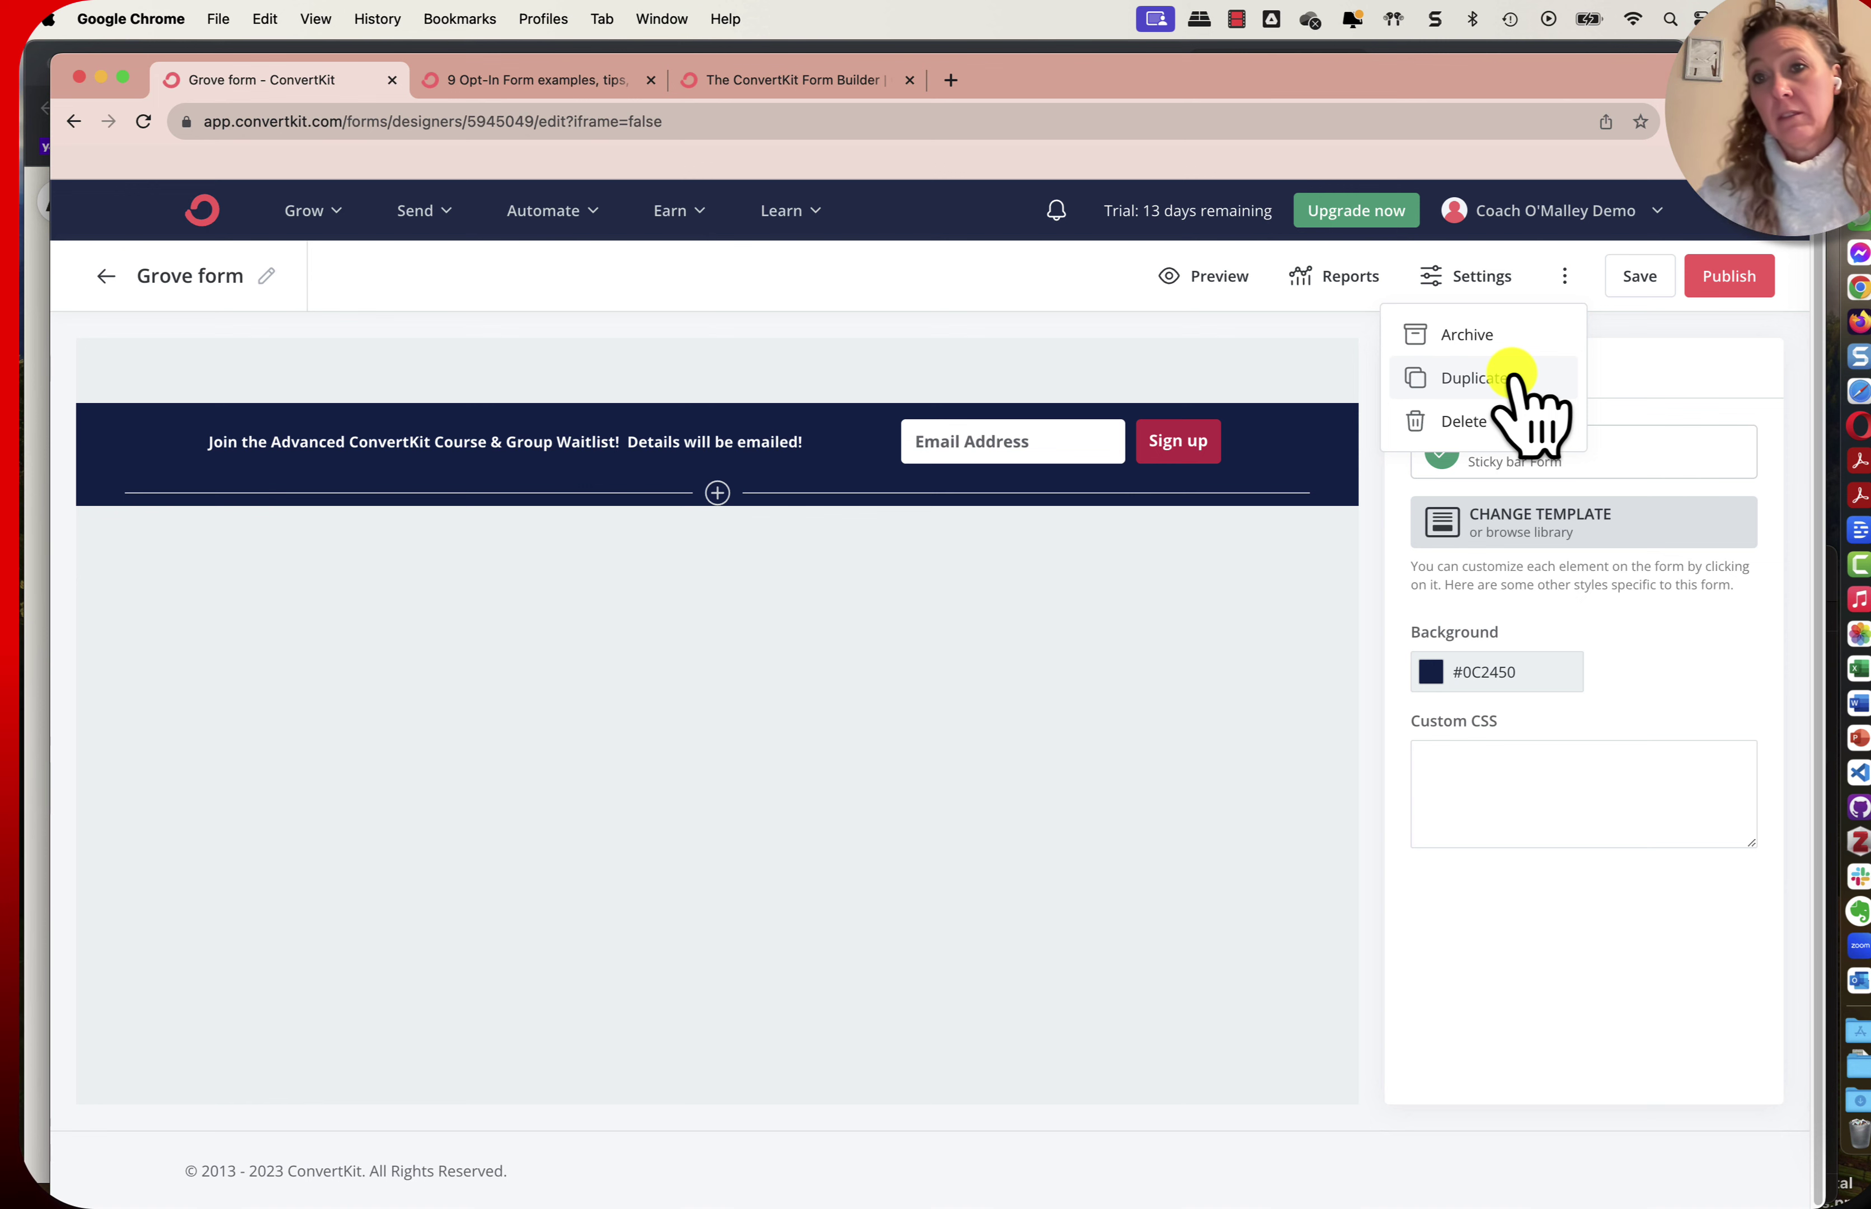
Publish the form and copy its JavaScript and full HTML embed codes.
click(1720, 276)
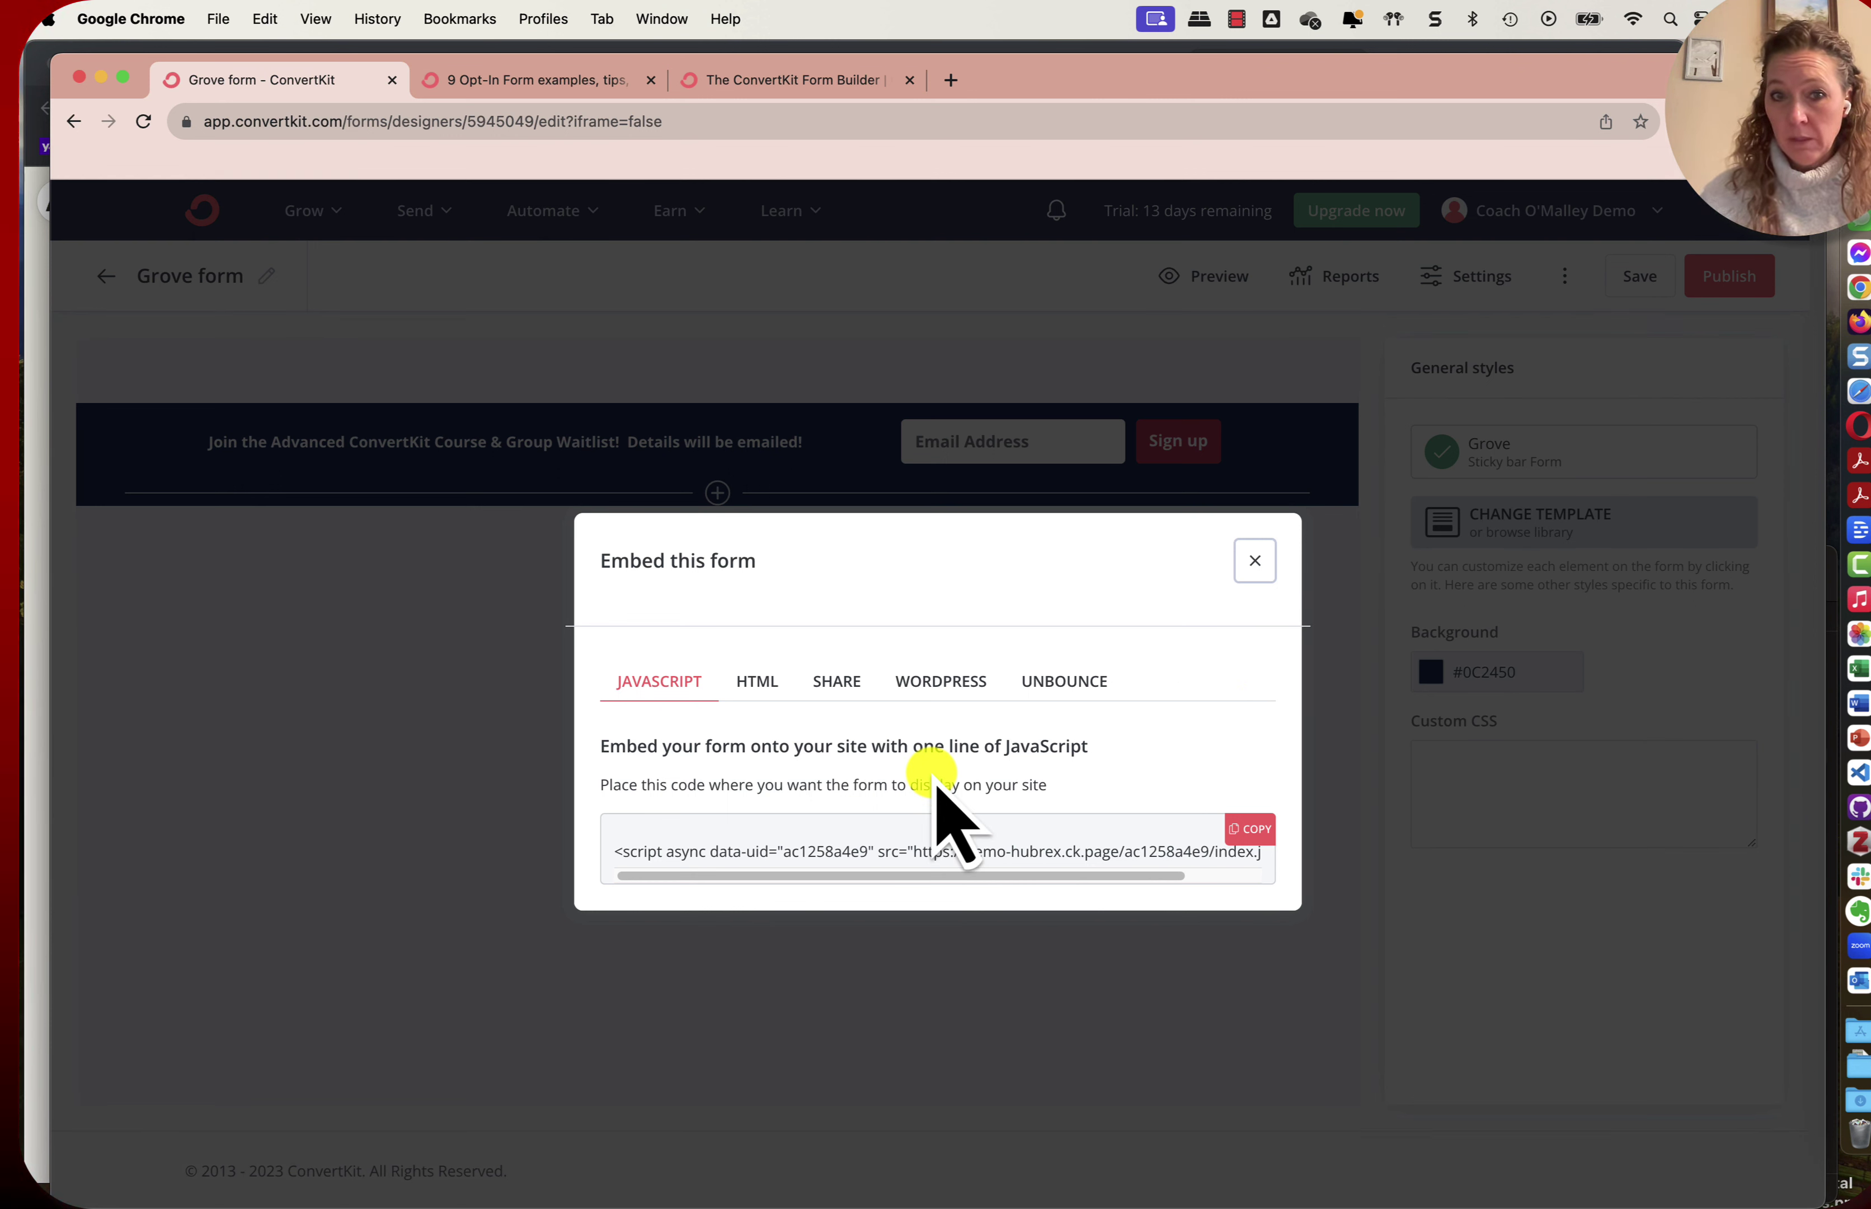
click(658, 690)
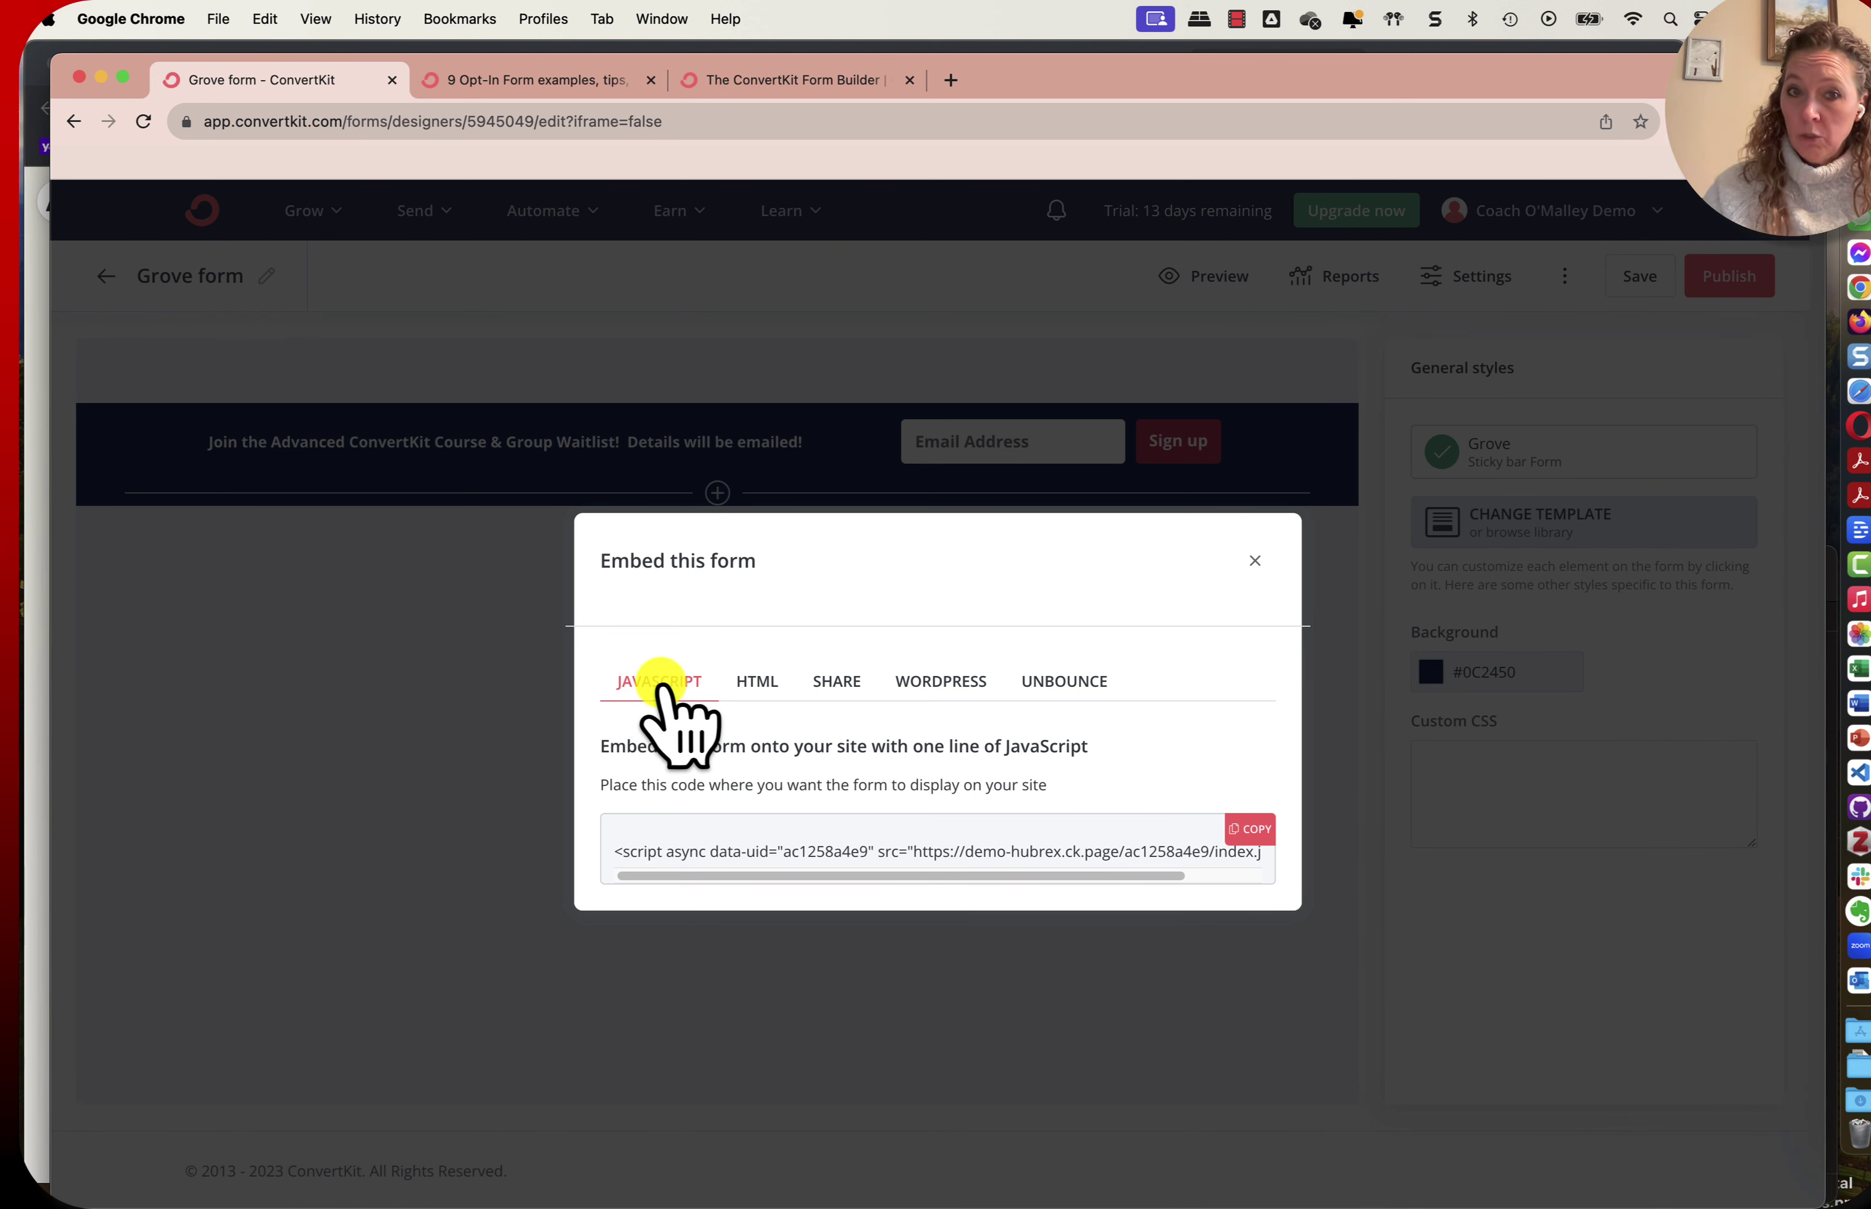
click(1257, 827)
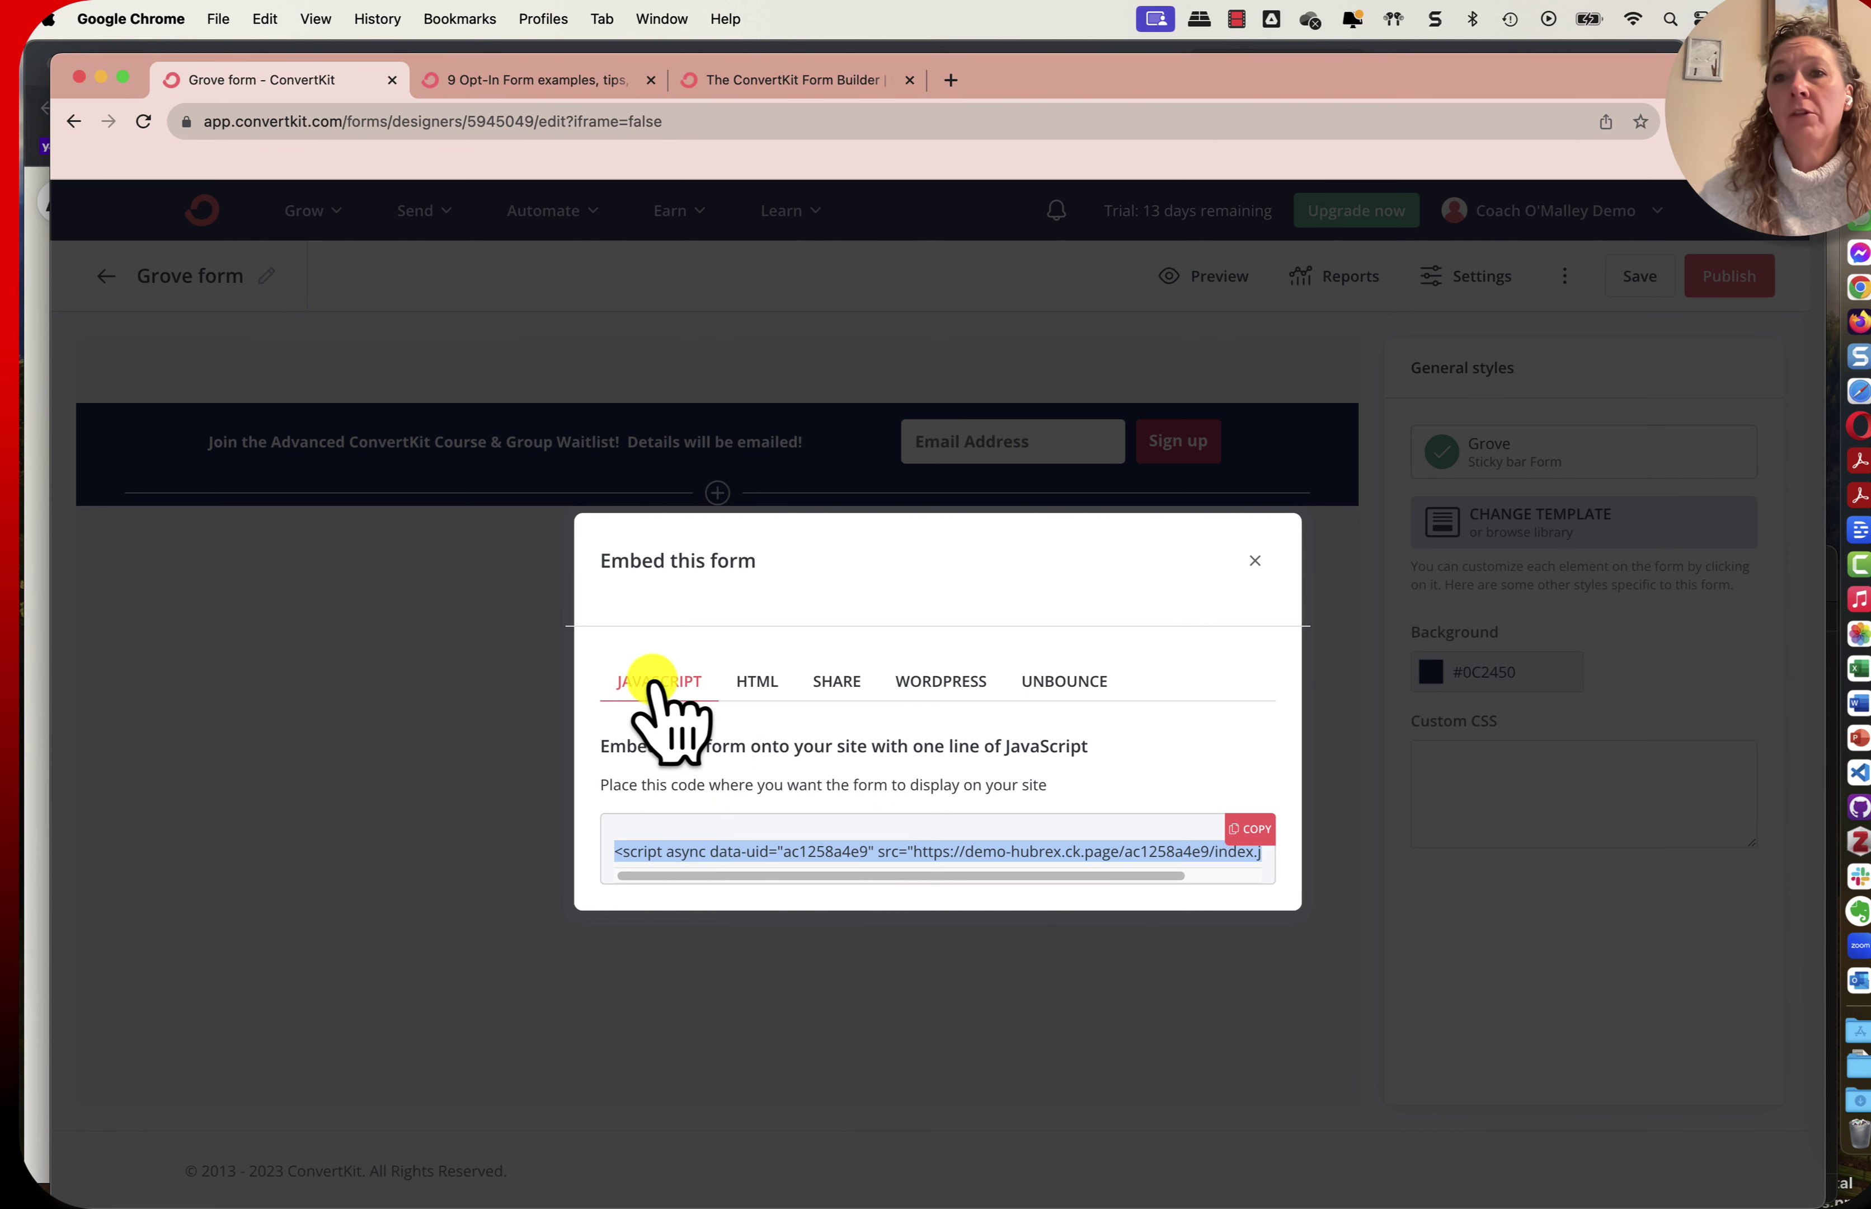
click(758, 682)
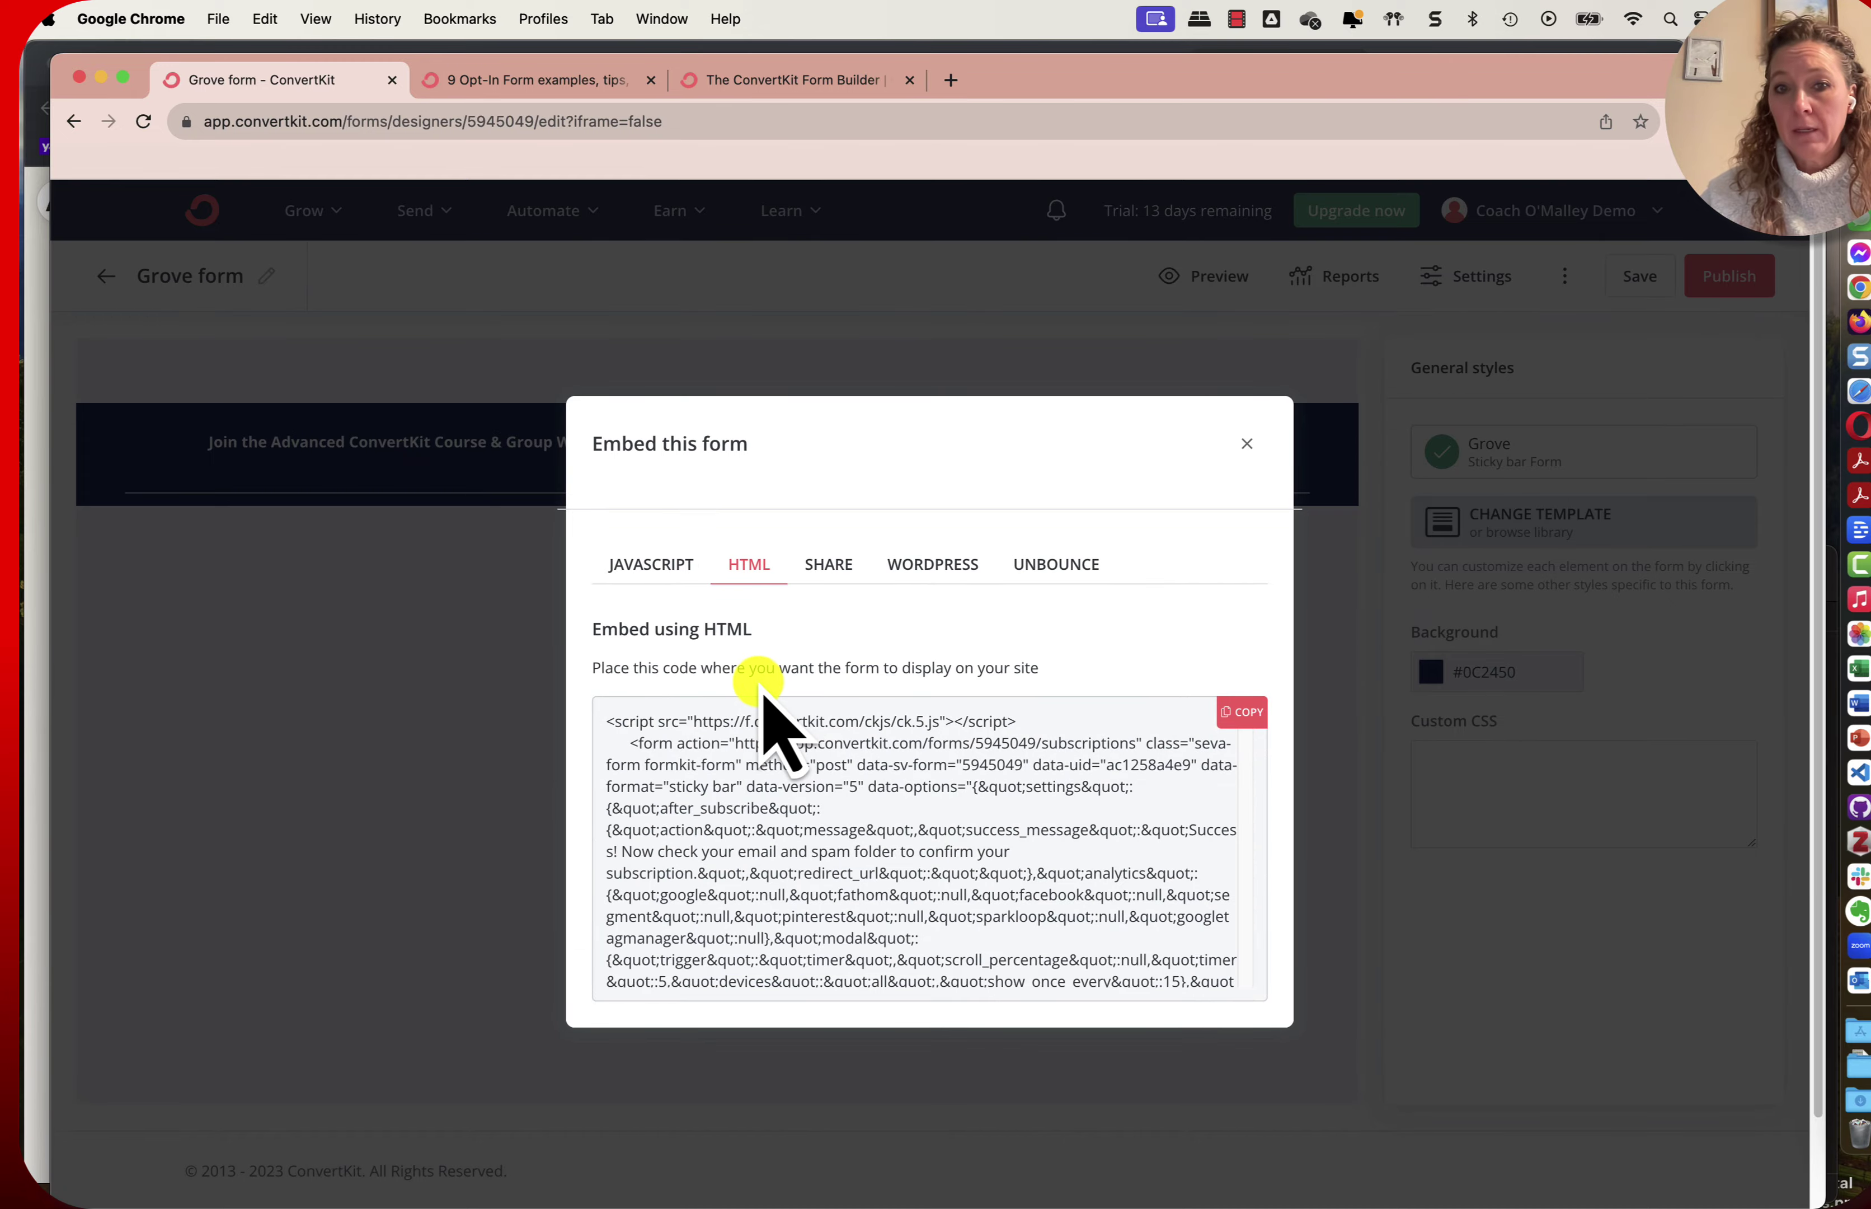
scroll(910, 849, down, 3)
scroll(910, 849, down, 15)
scroll(911, 849, down, 15)
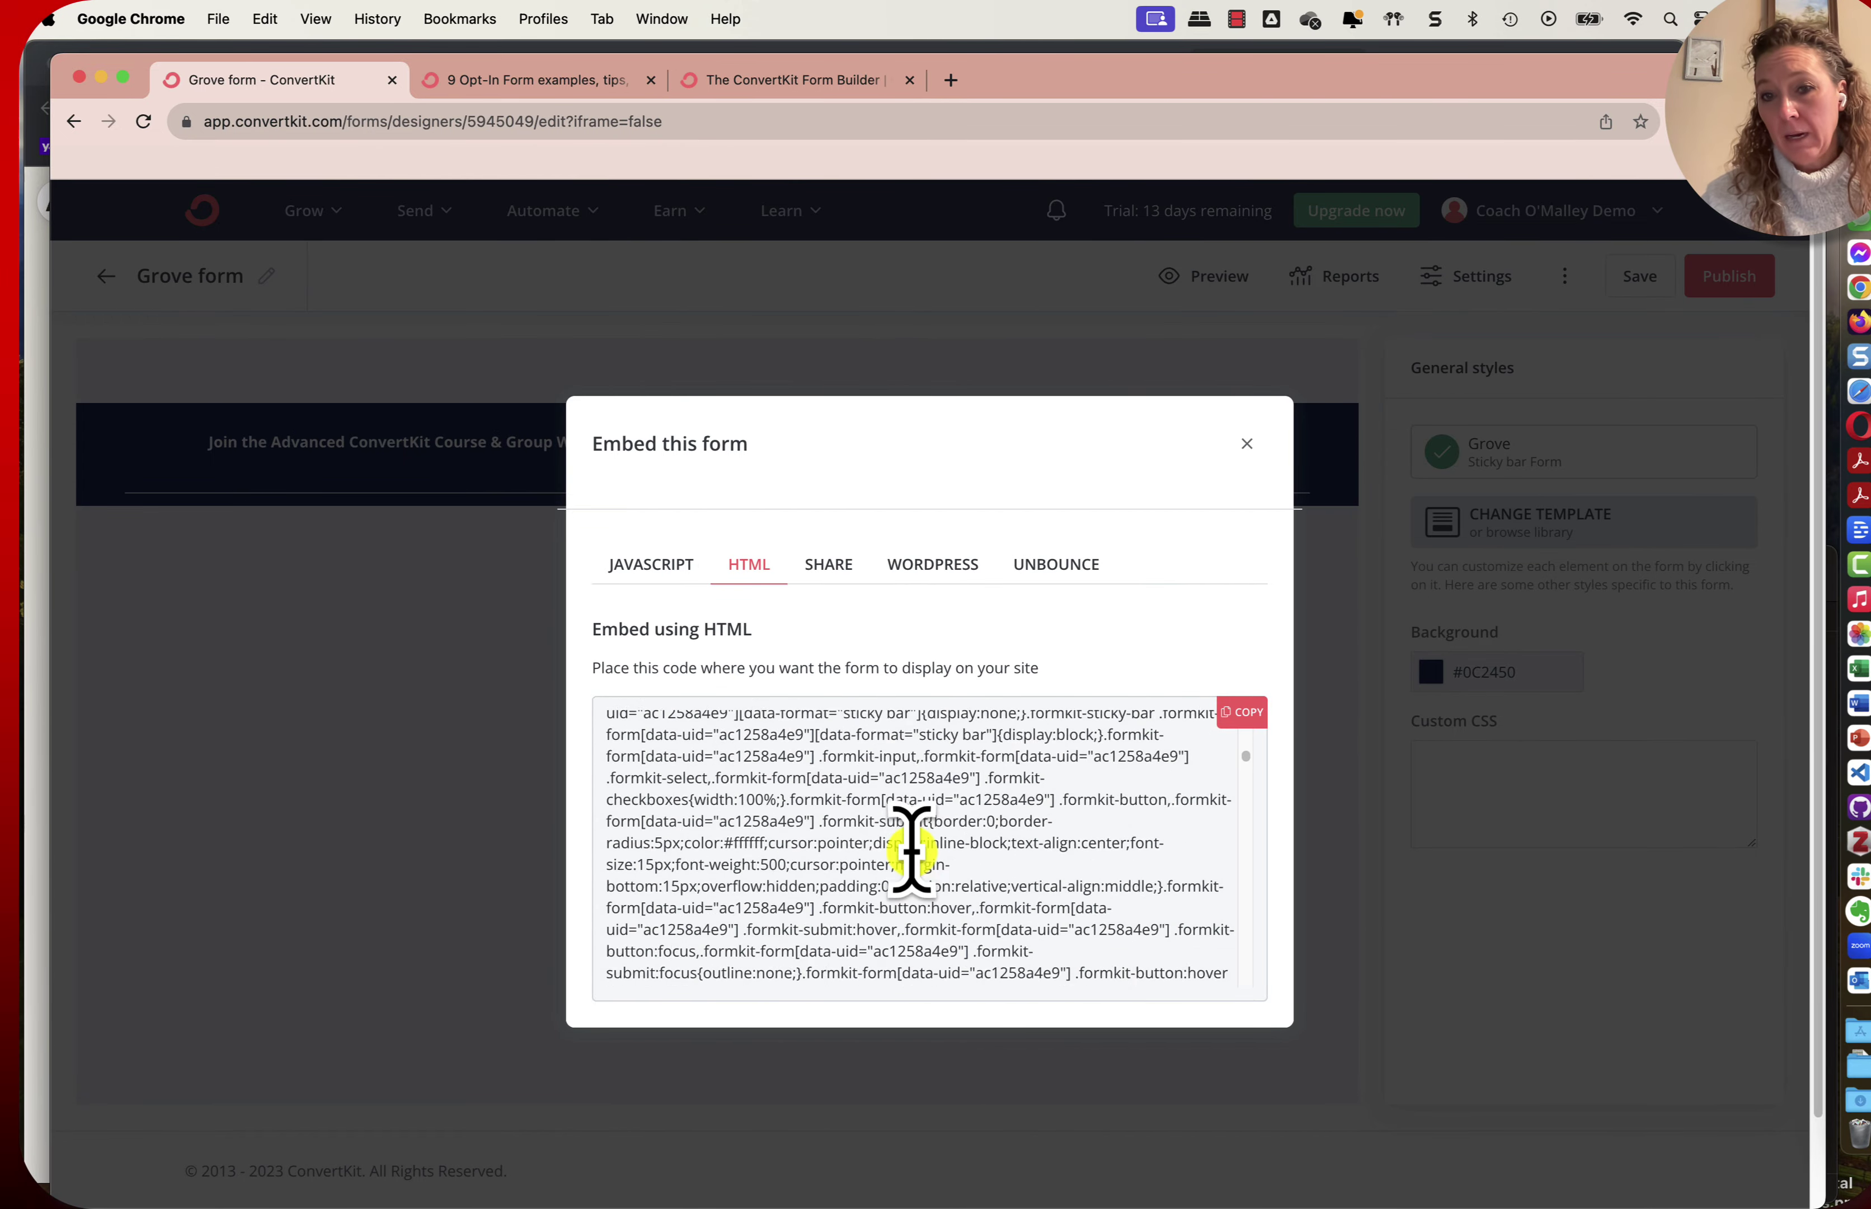
click(1242, 711)
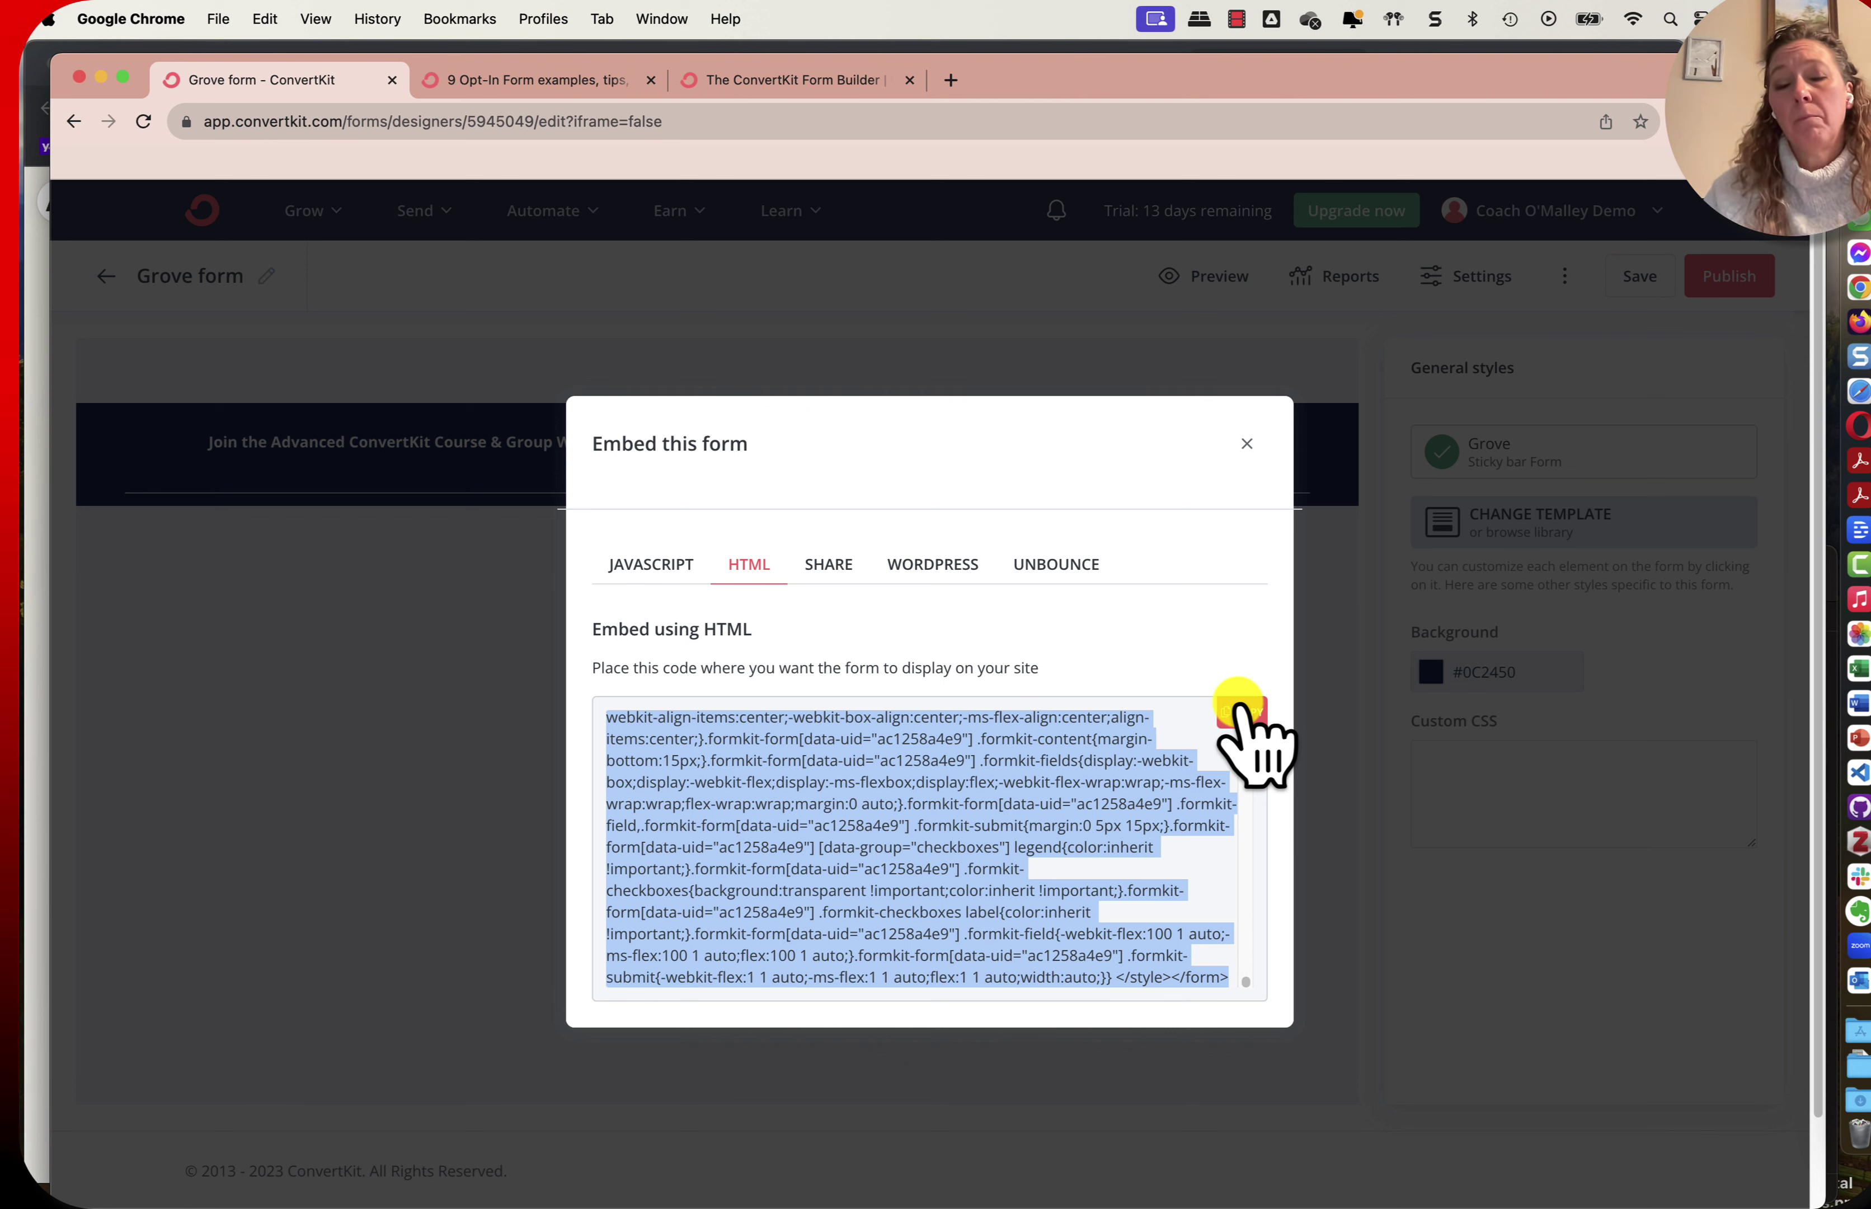
click(637, 564)
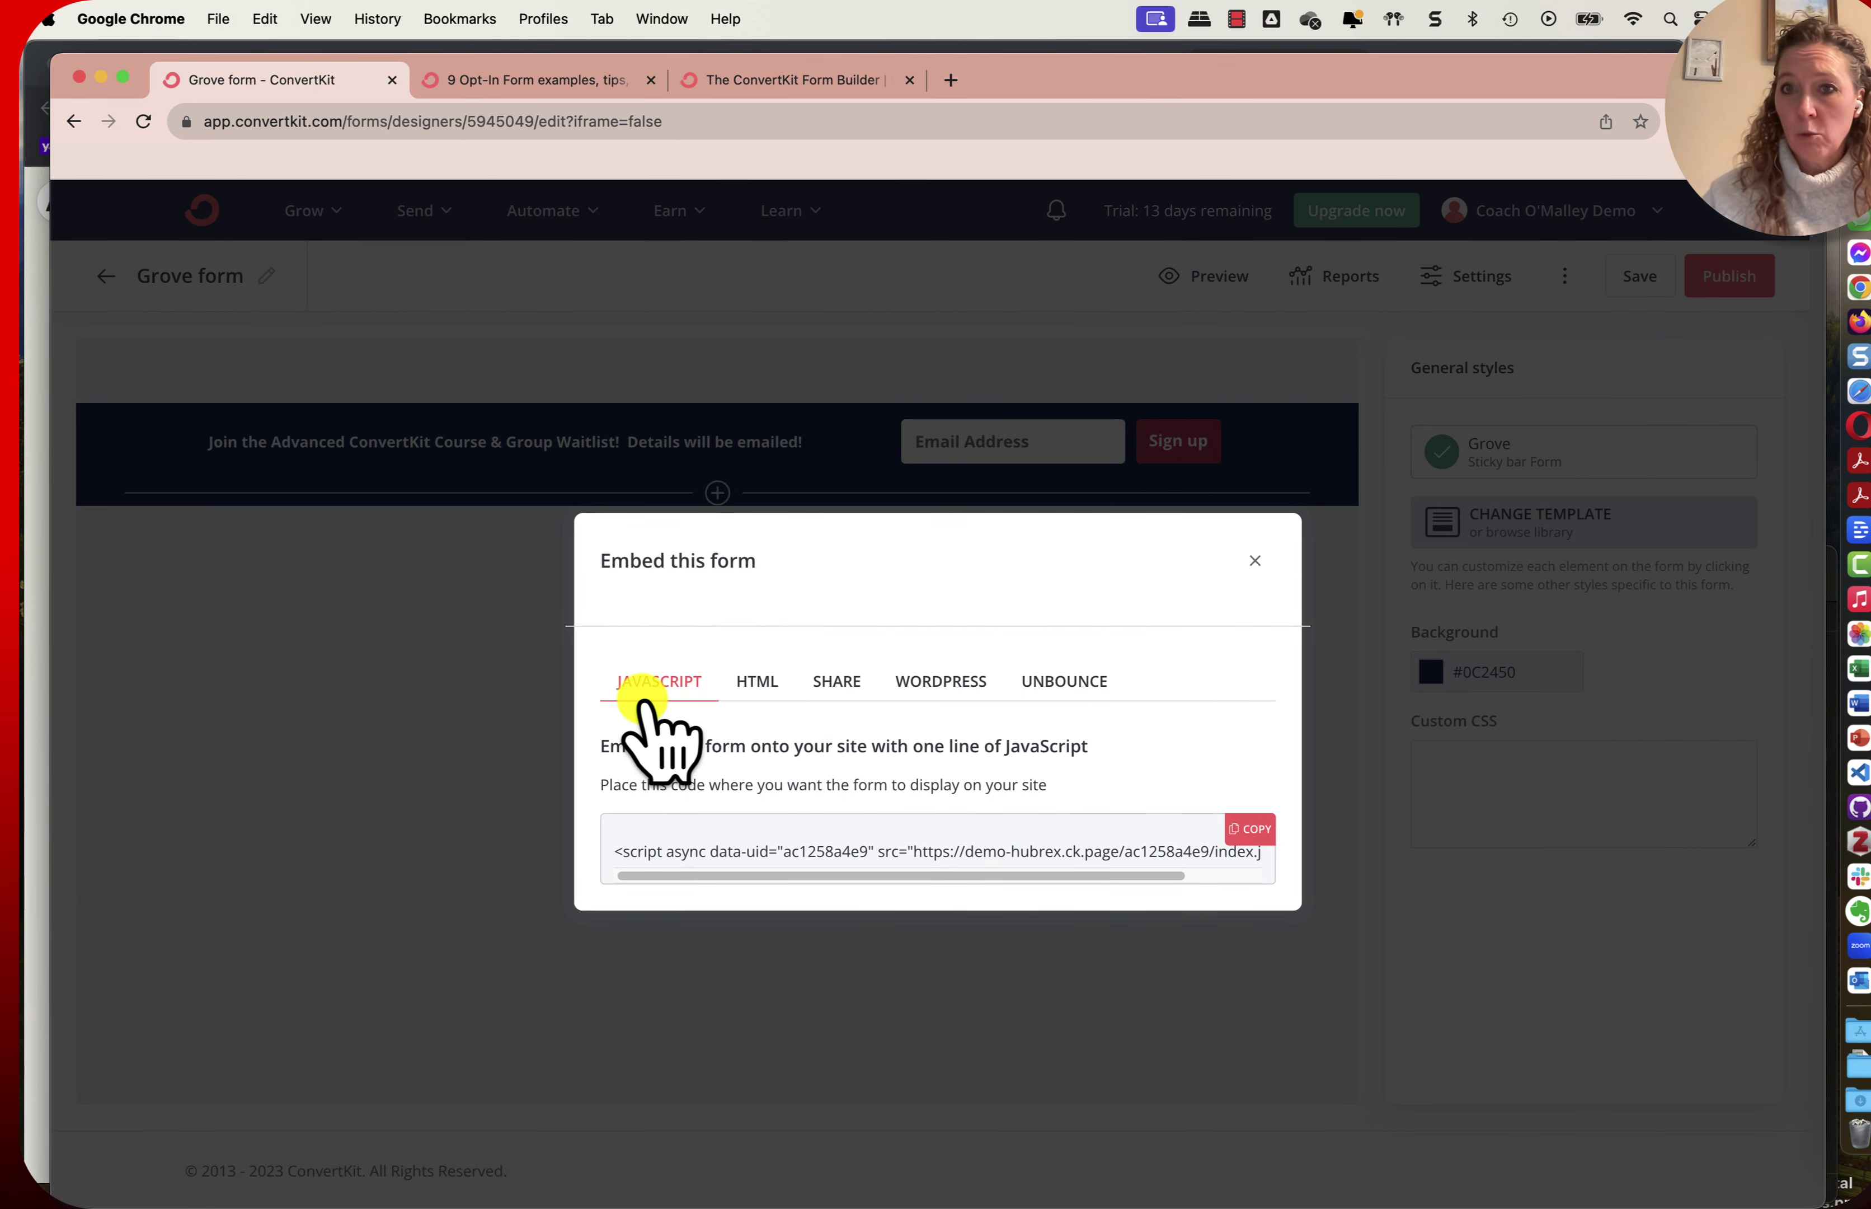
Copy the hosted share link, view the WordPress and Unbounce options, then close the dialog.
click(825, 682)
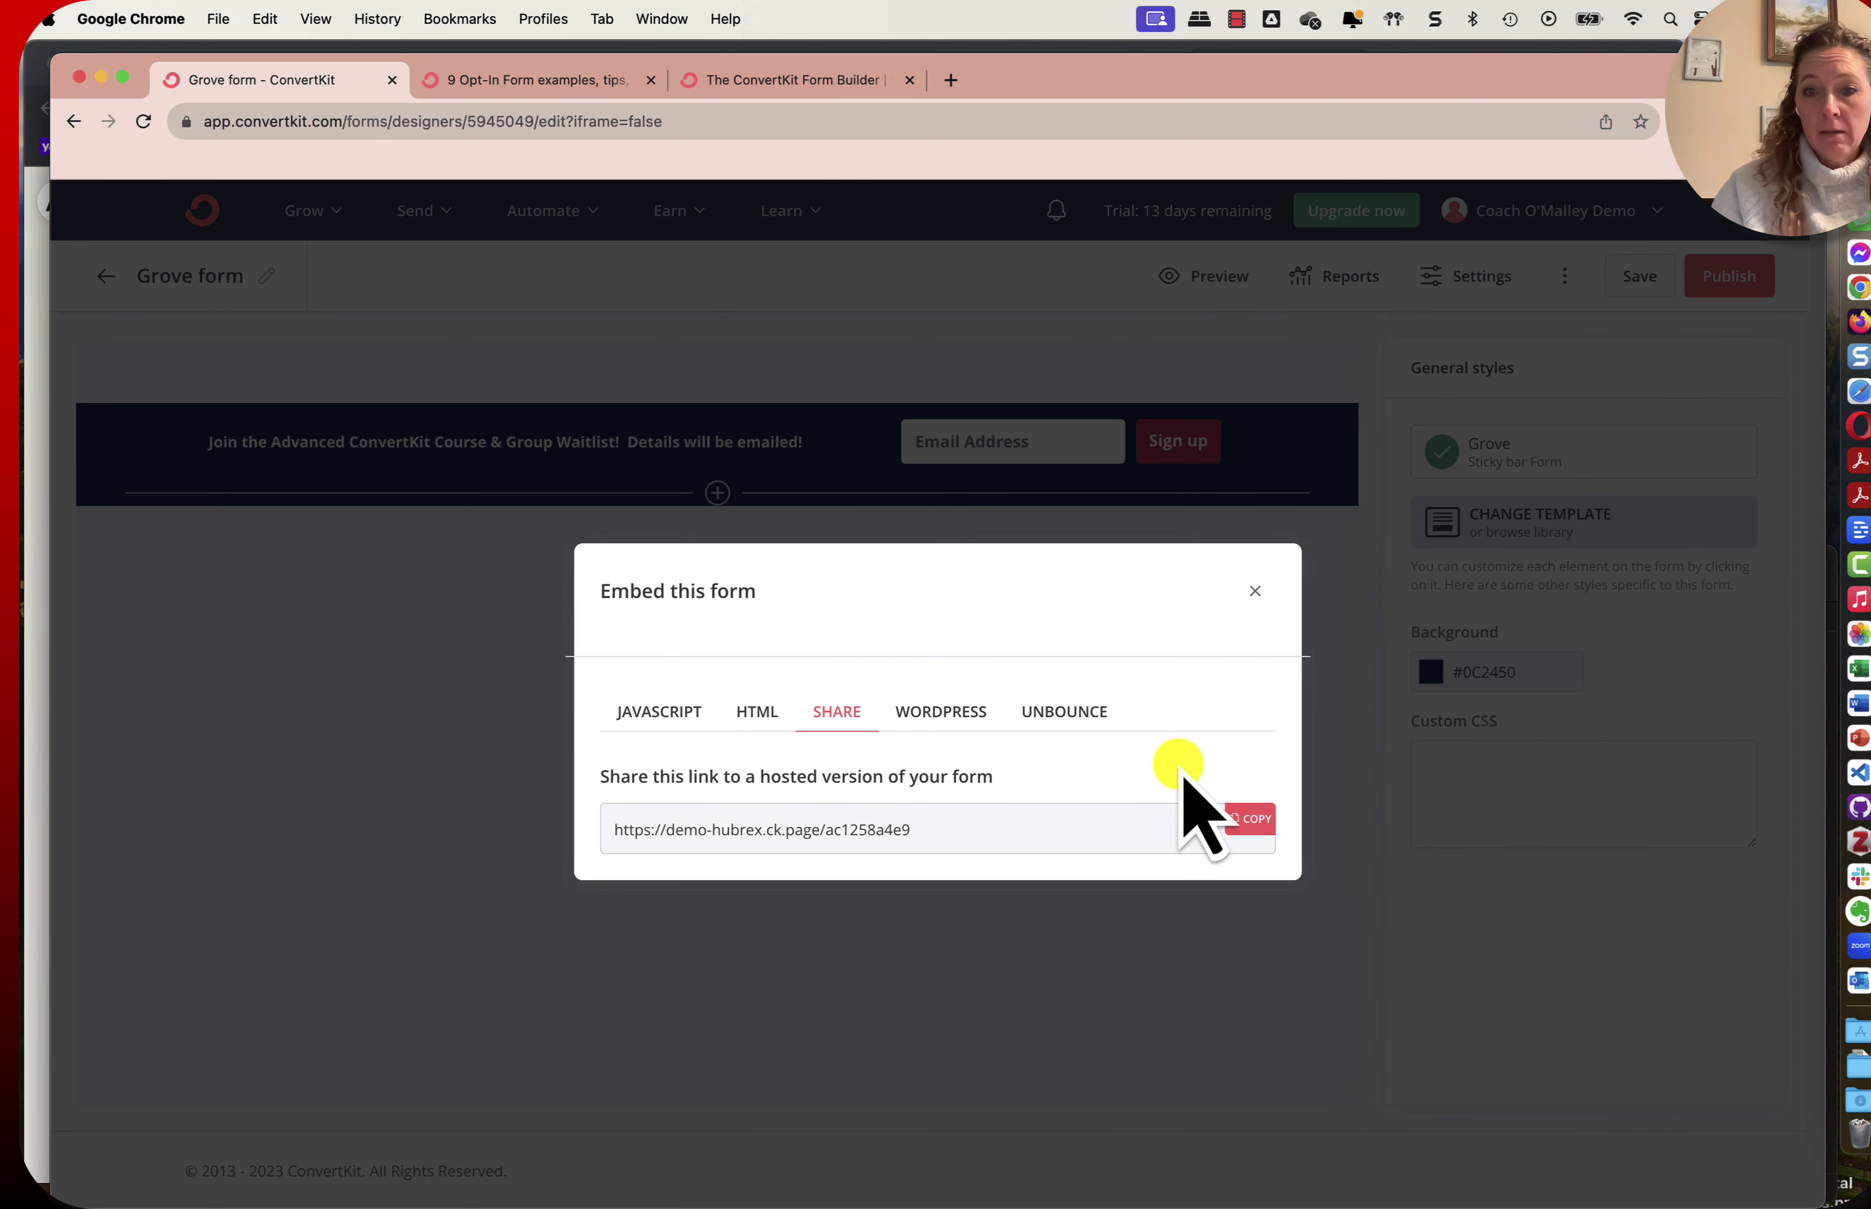
click(1252, 817)
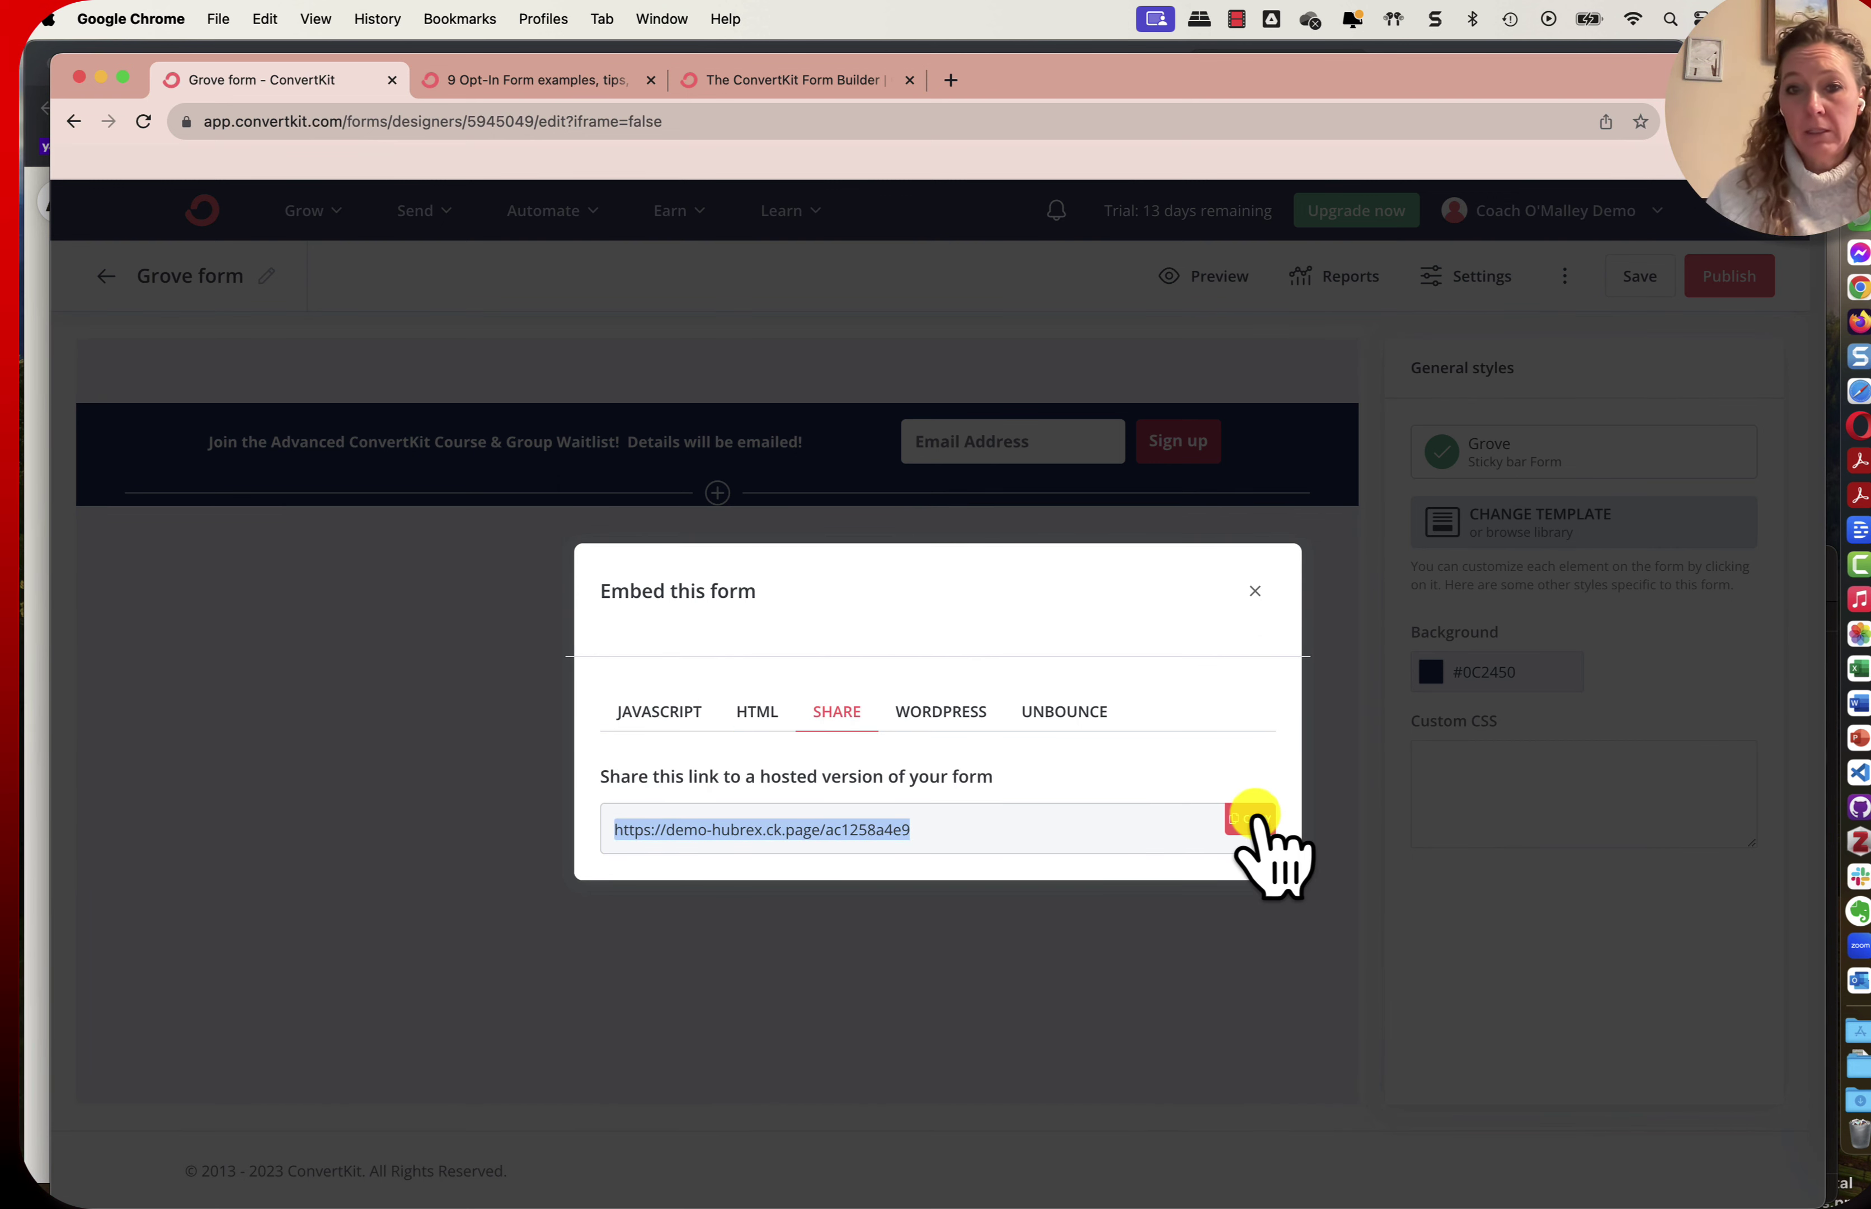
click(951, 708)
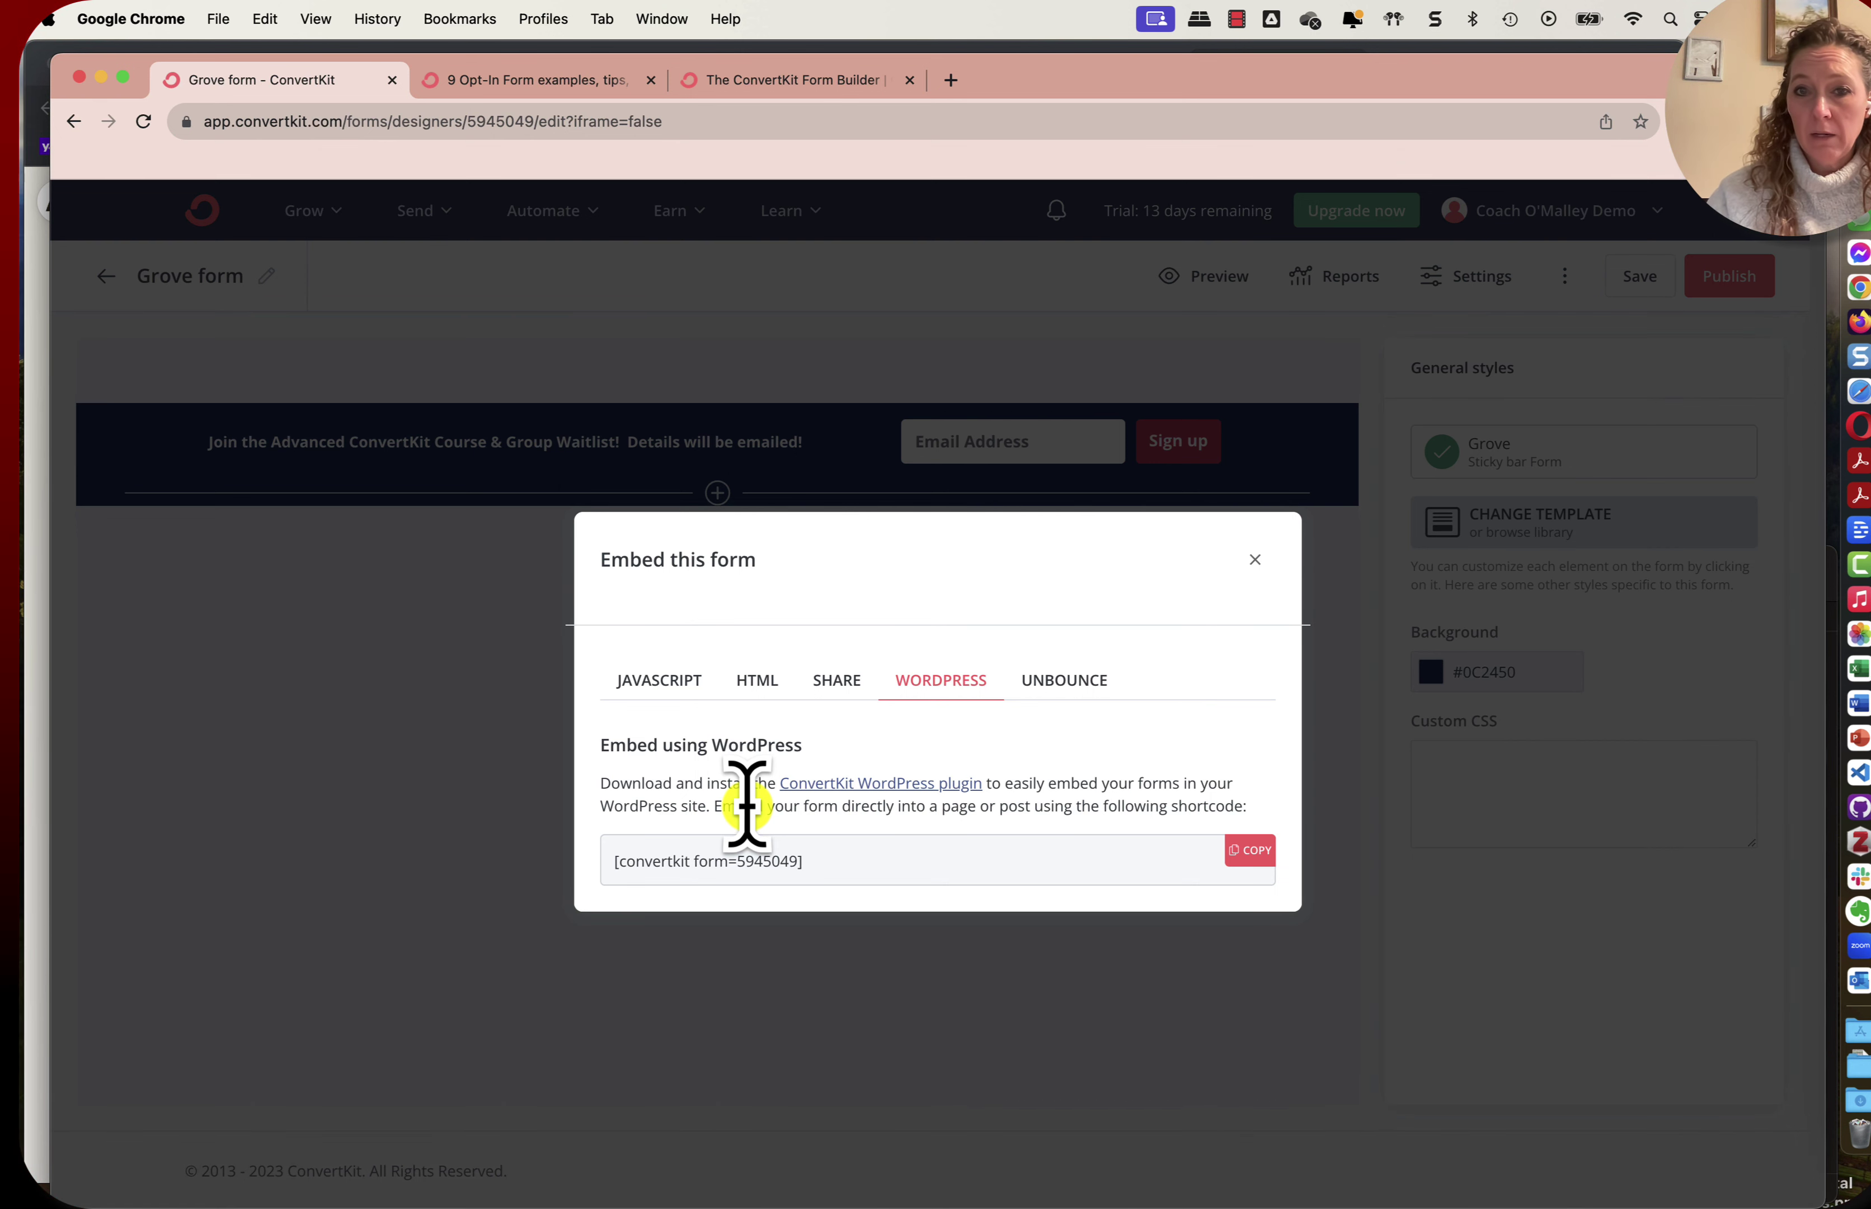
click(1064, 681)
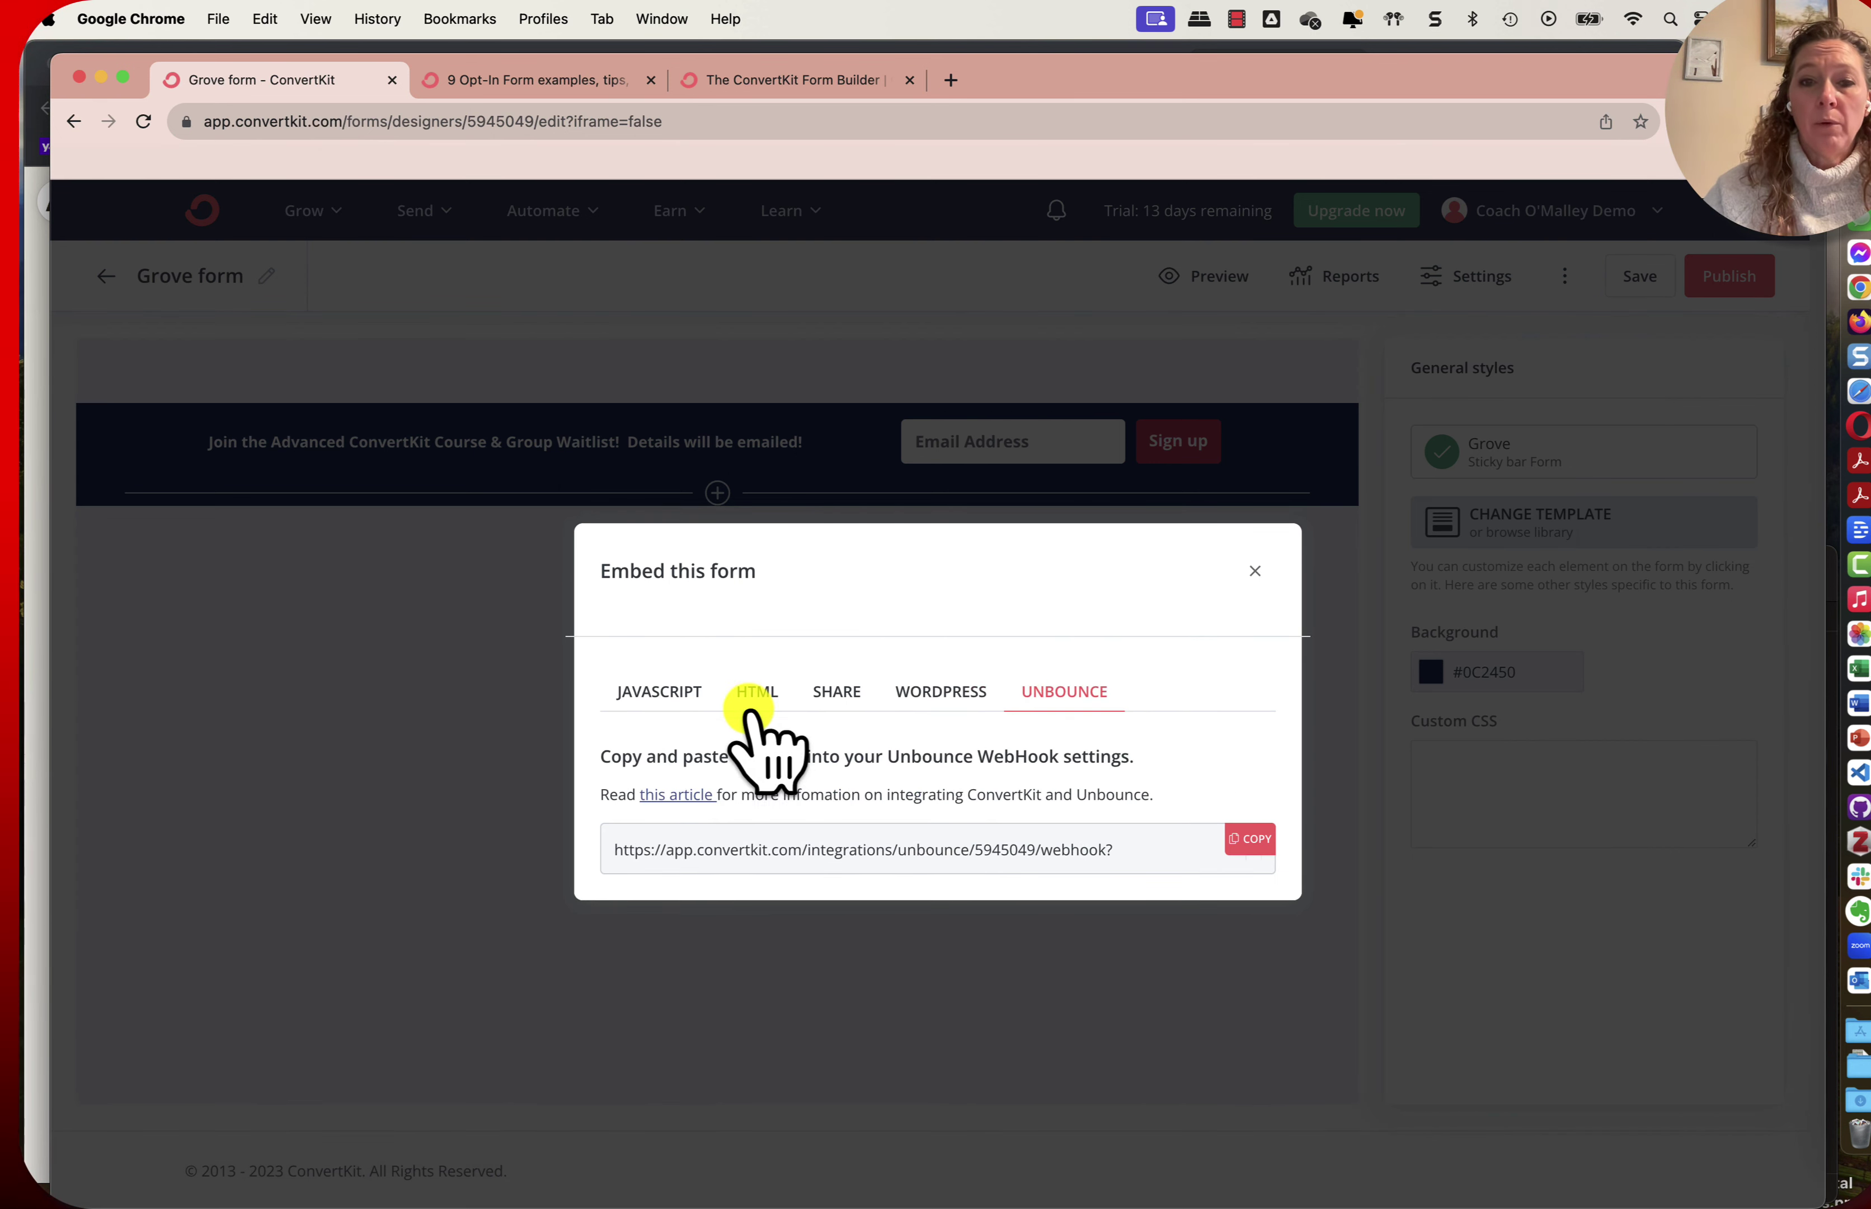
click(629, 690)
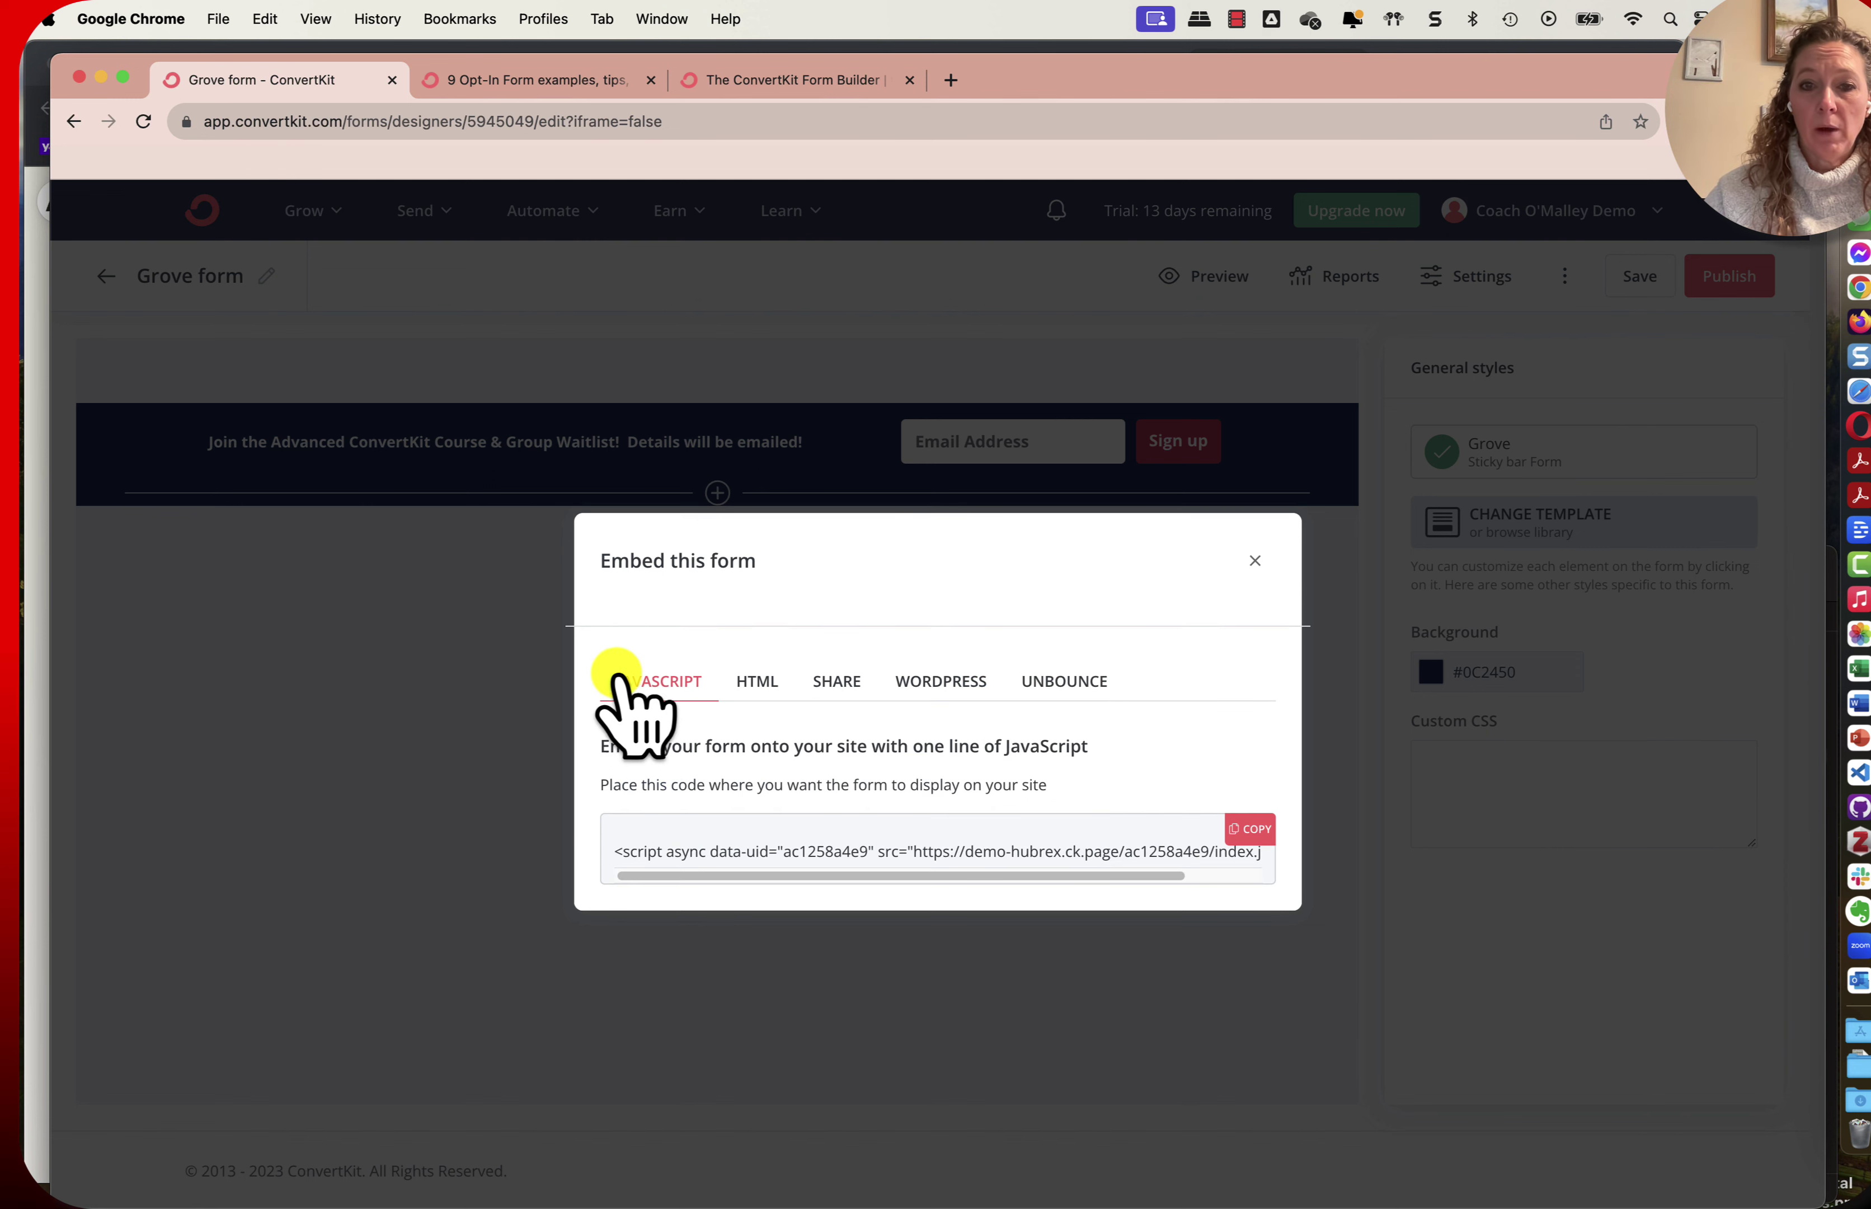
click(1255, 560)
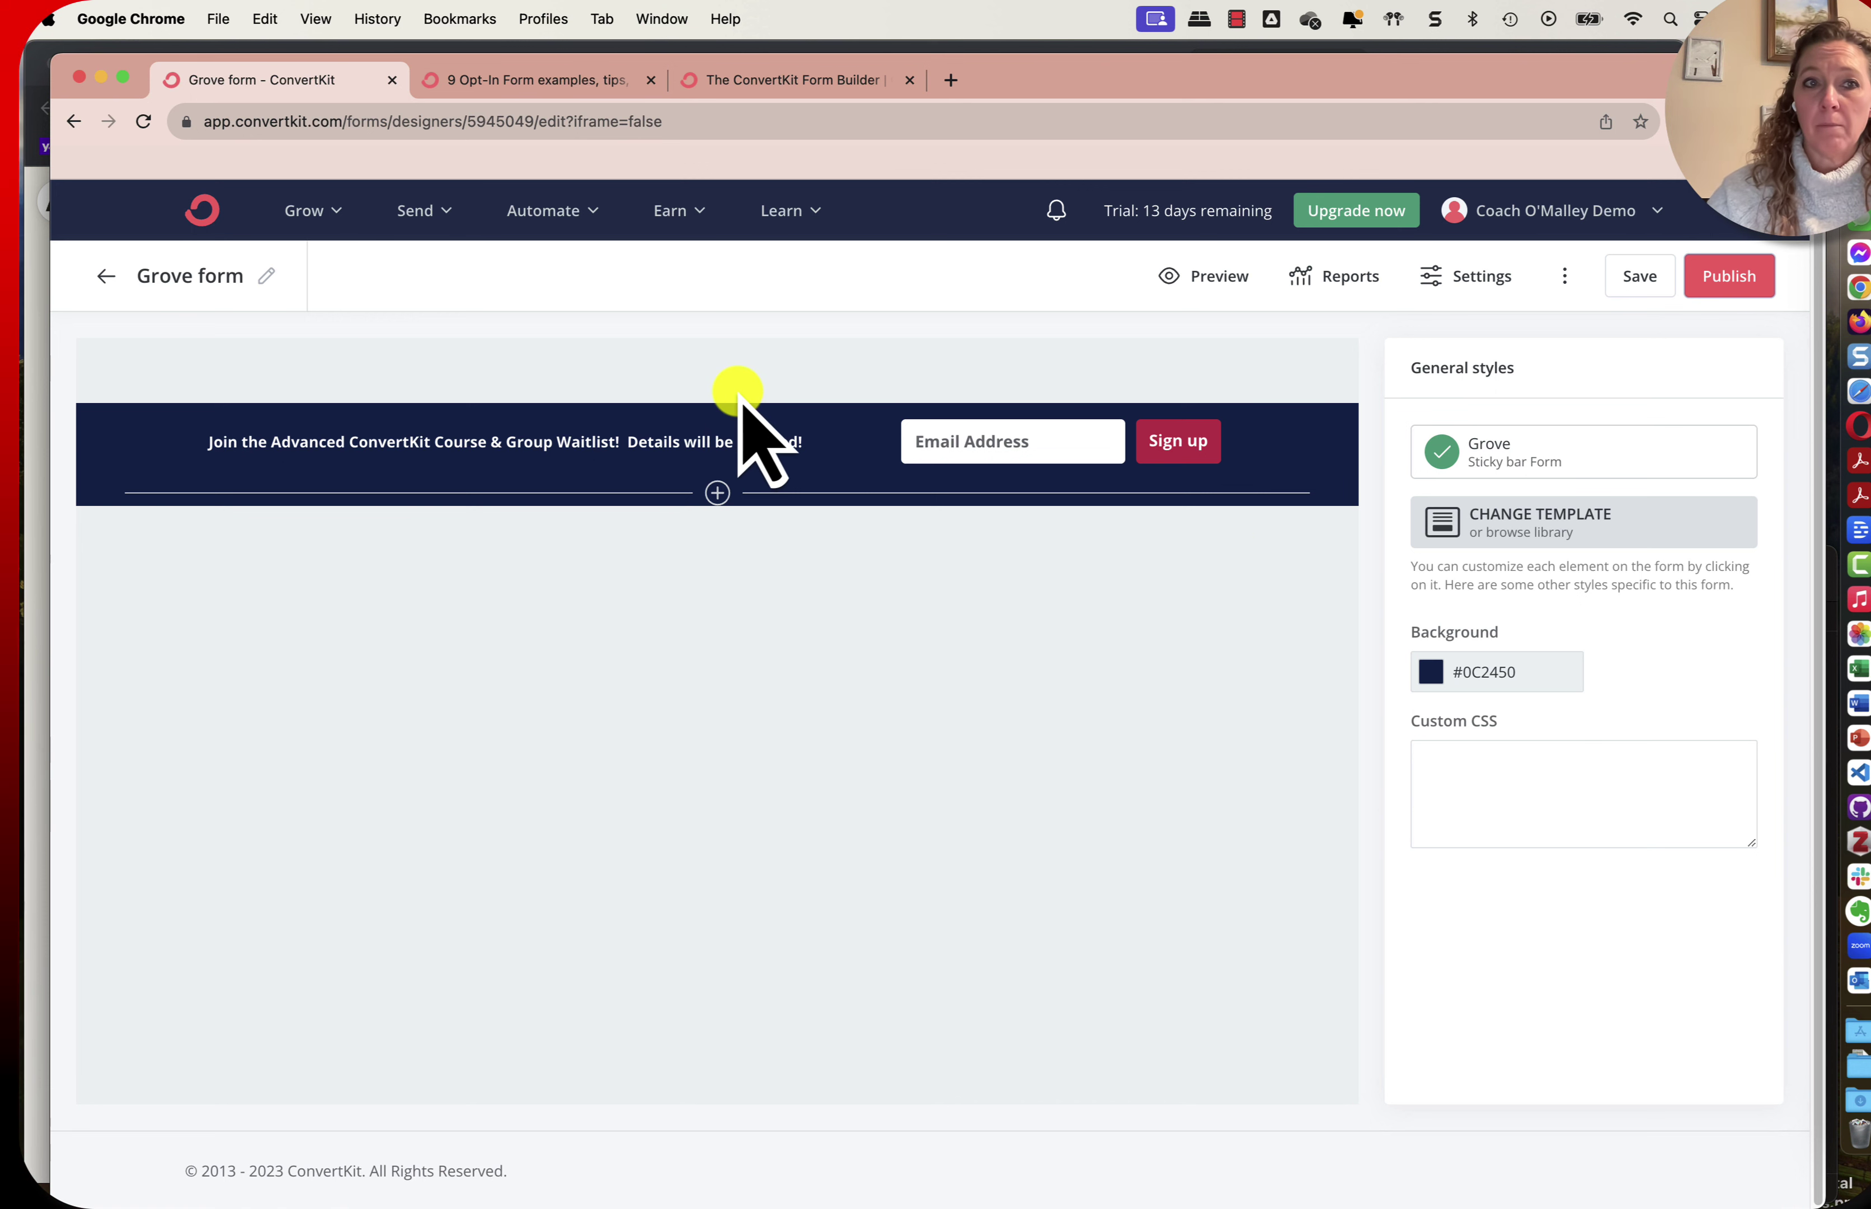
Go back to the Forms list and open the Grove sticky-bar form.
click(107, 276)
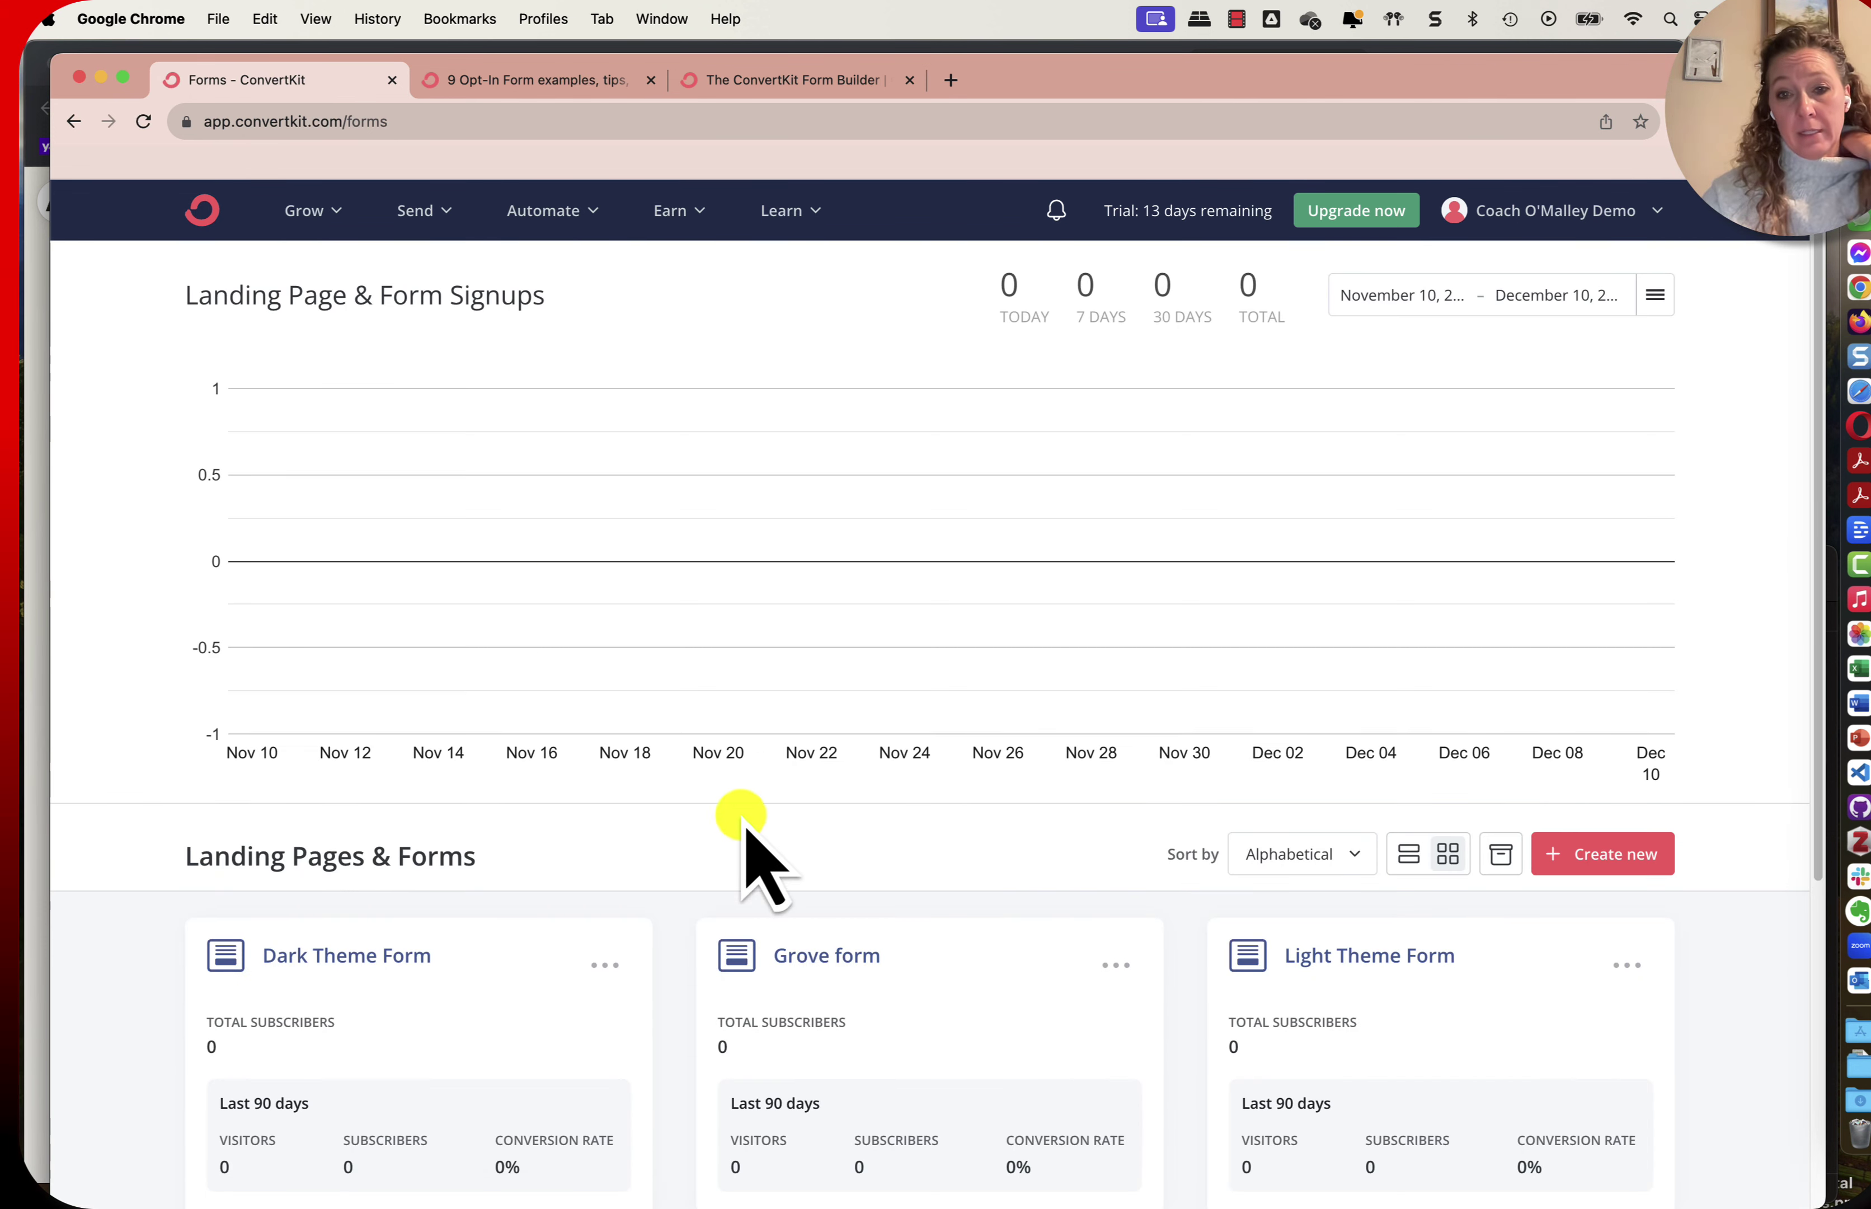
scroll(743, 822, down, 5)
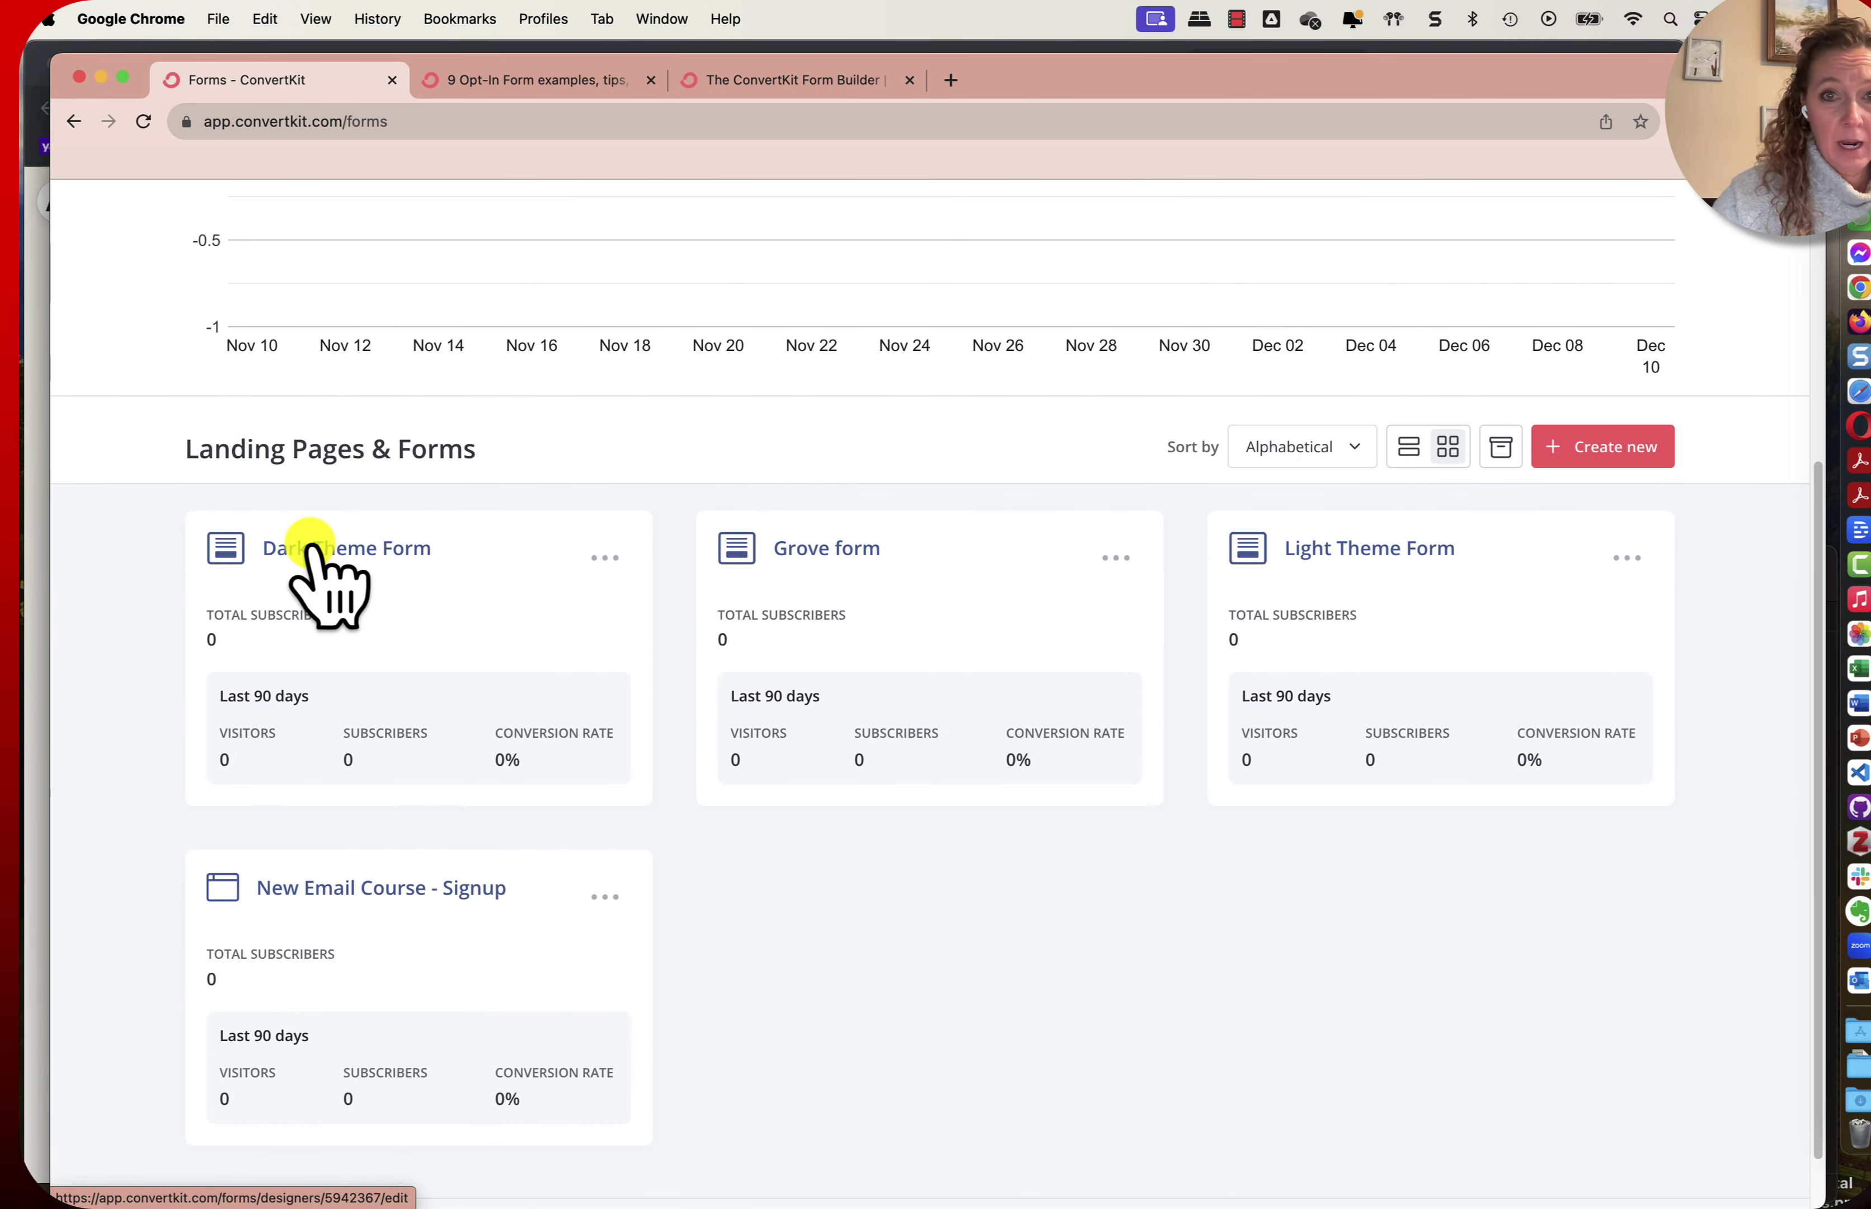
click(823, 548)
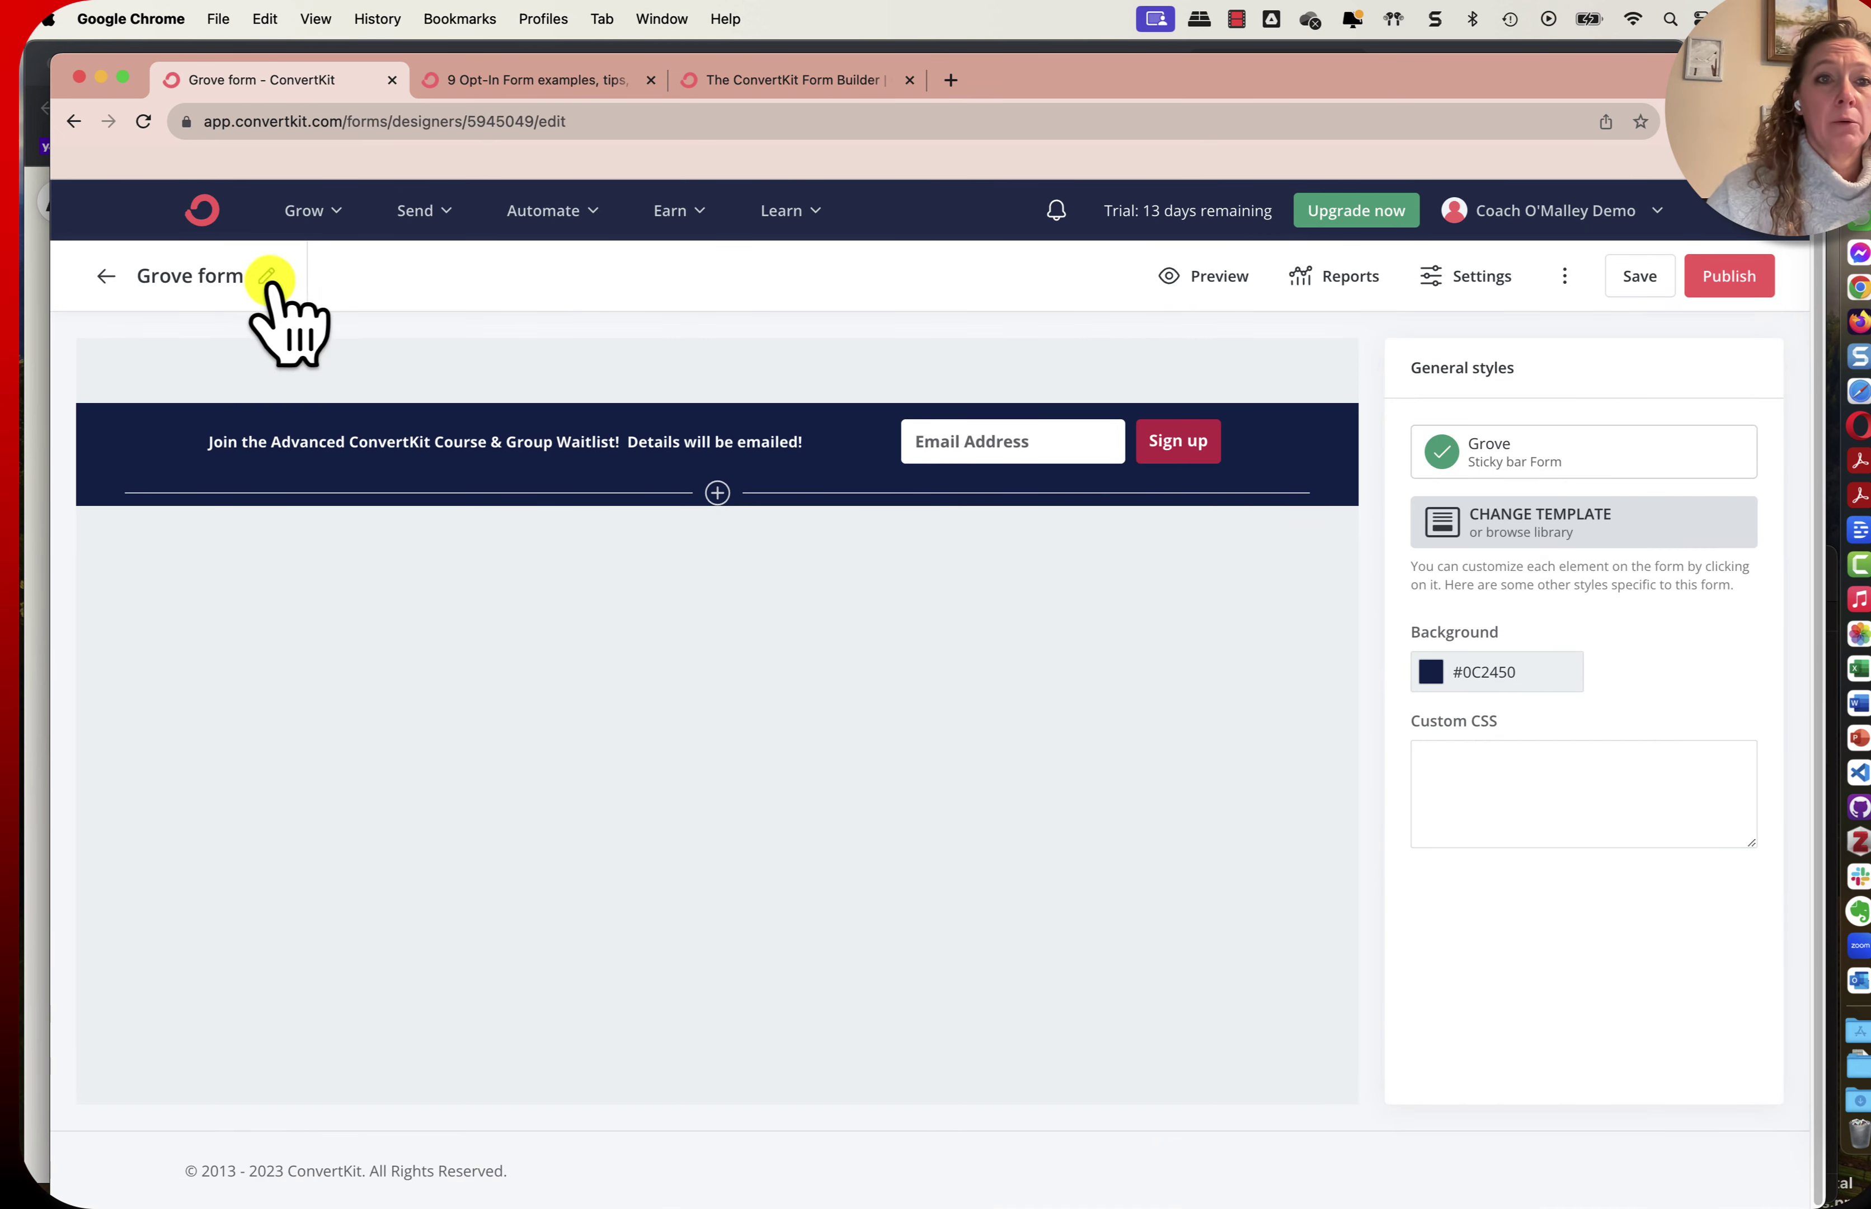
Retitle the form 'Adv ConvertKit Waitlist - top Banner'.
drag(251, 276, 23, 284)
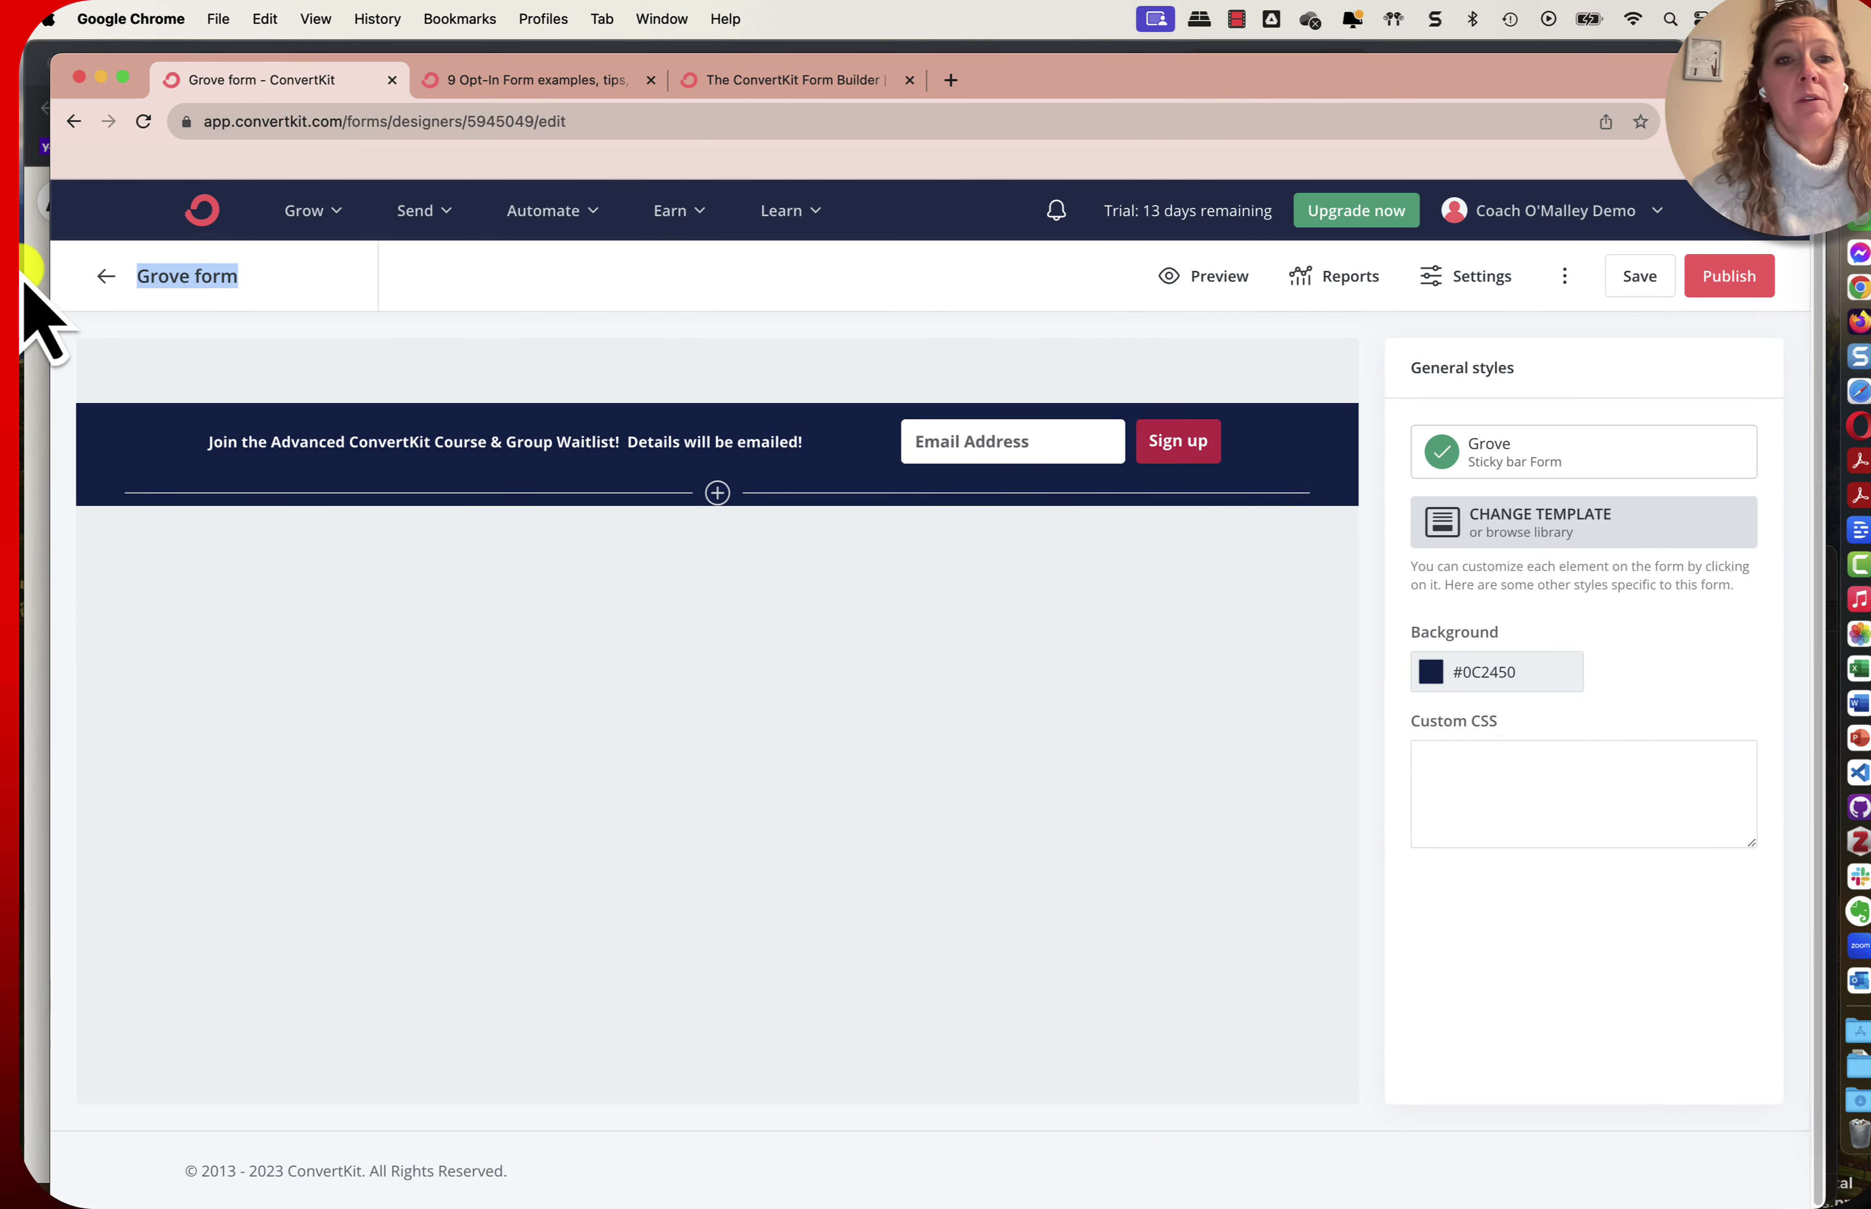
text(Co)
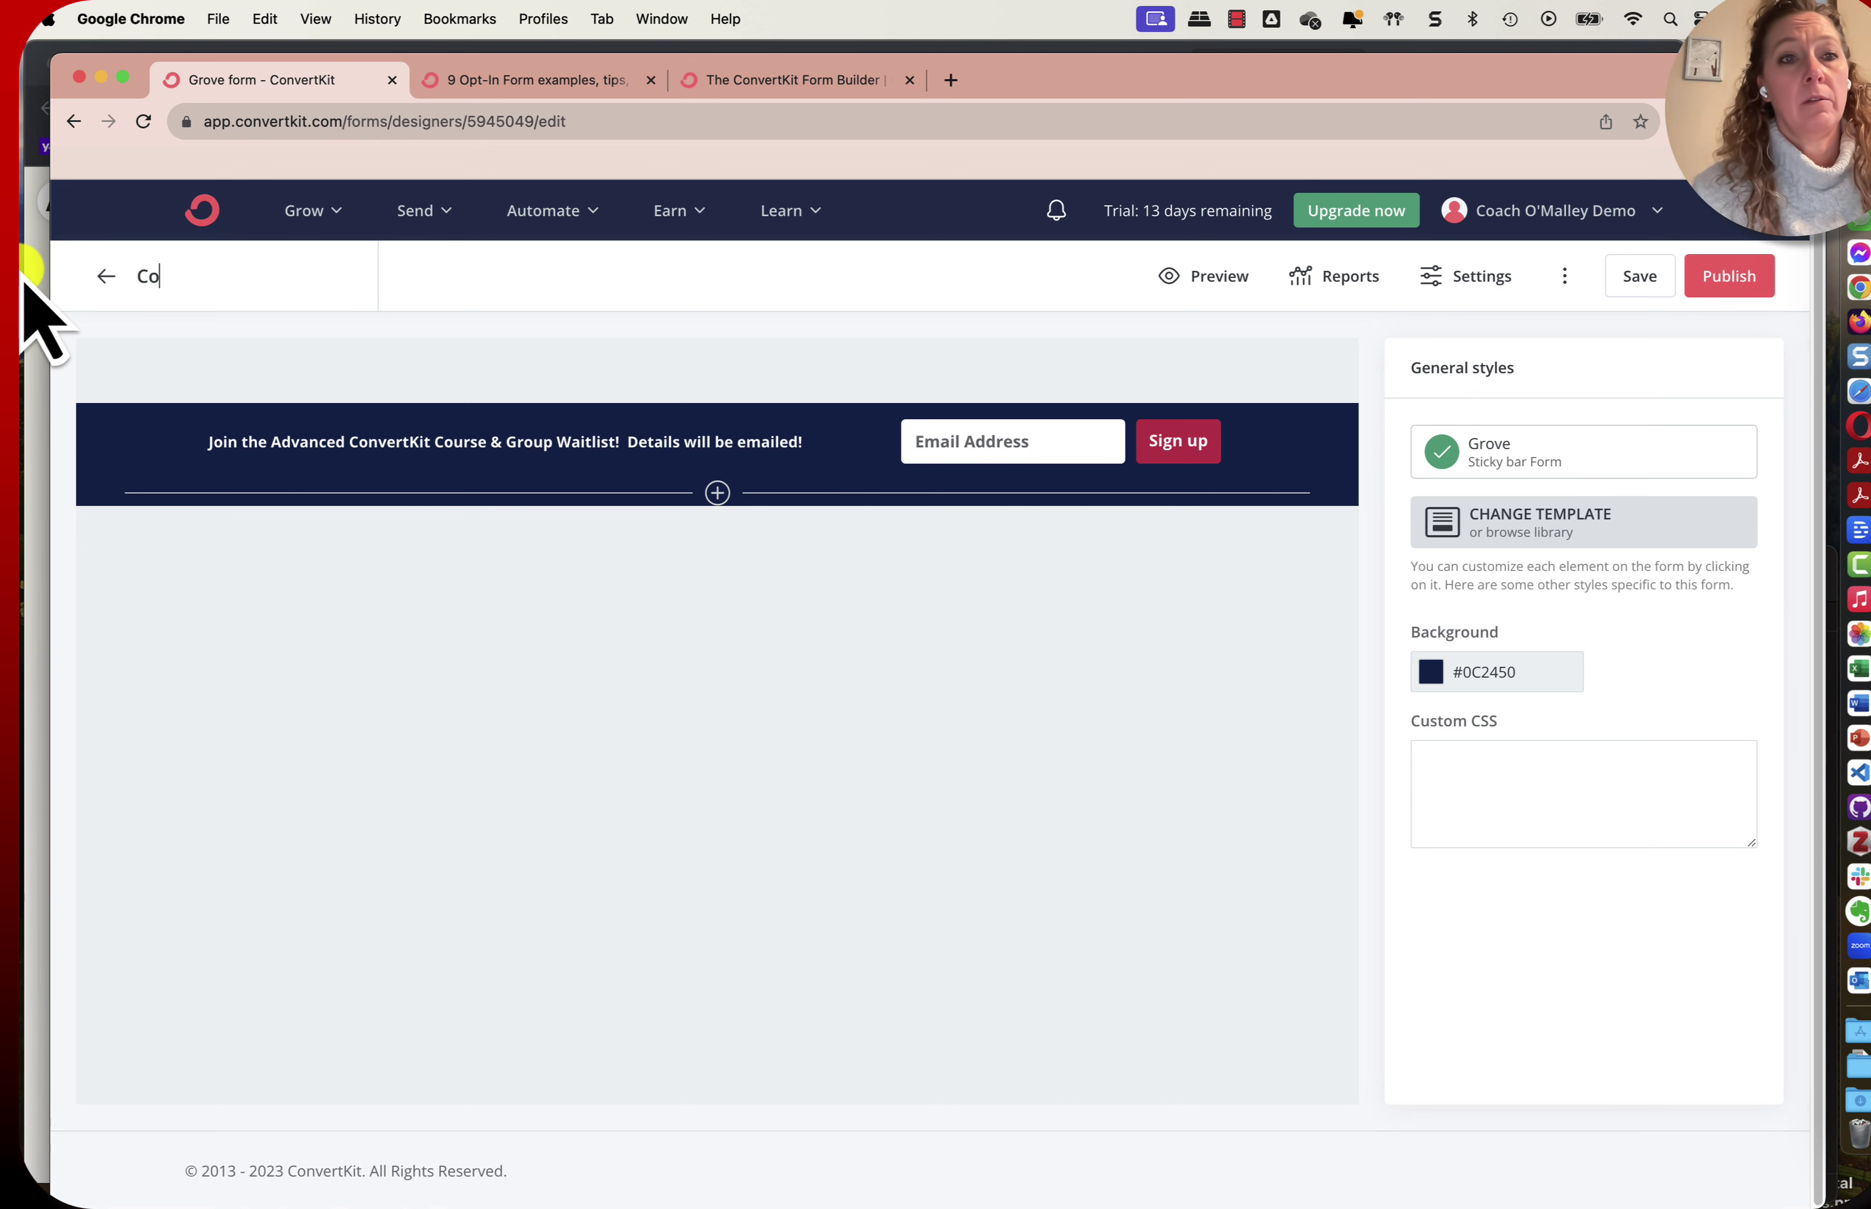
text(nvertKit)
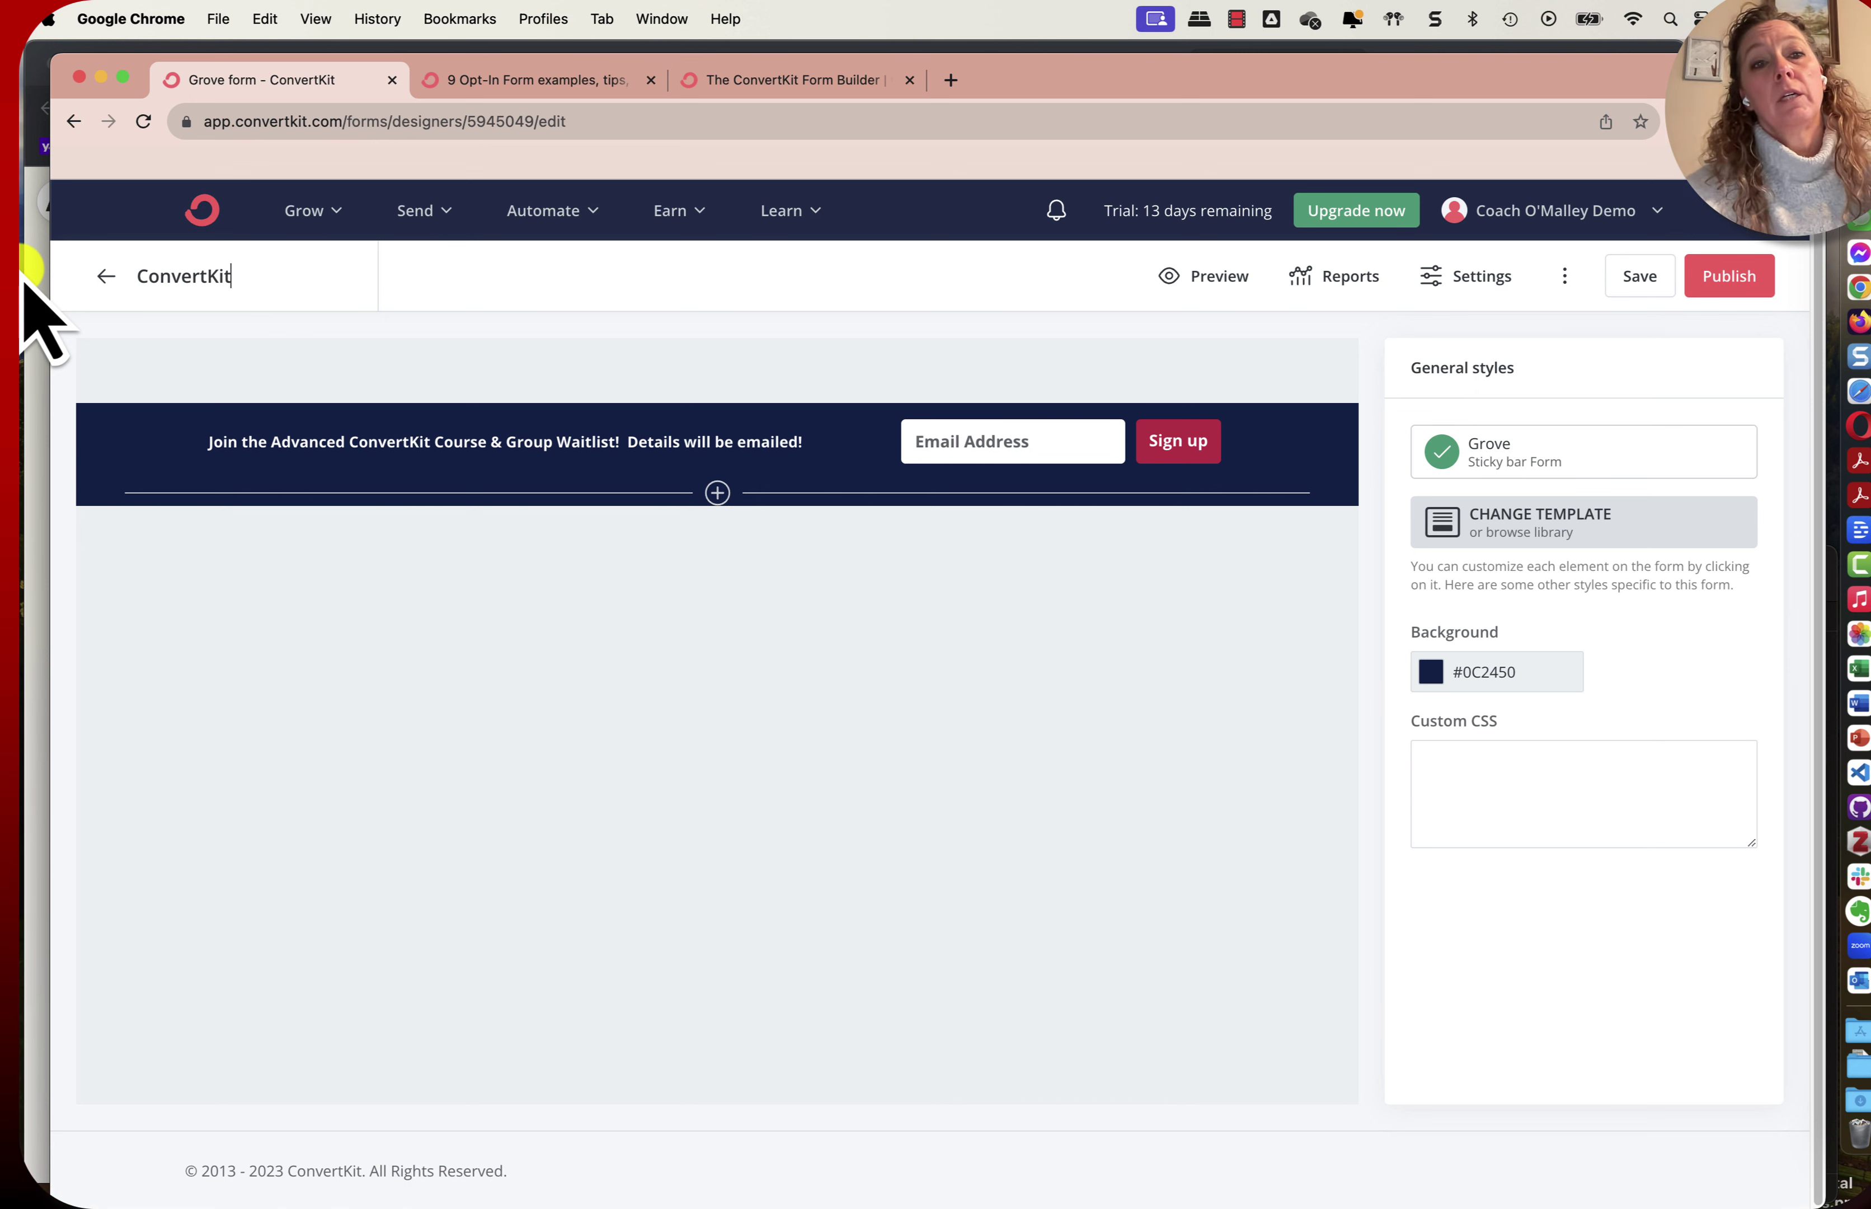
key(Return)
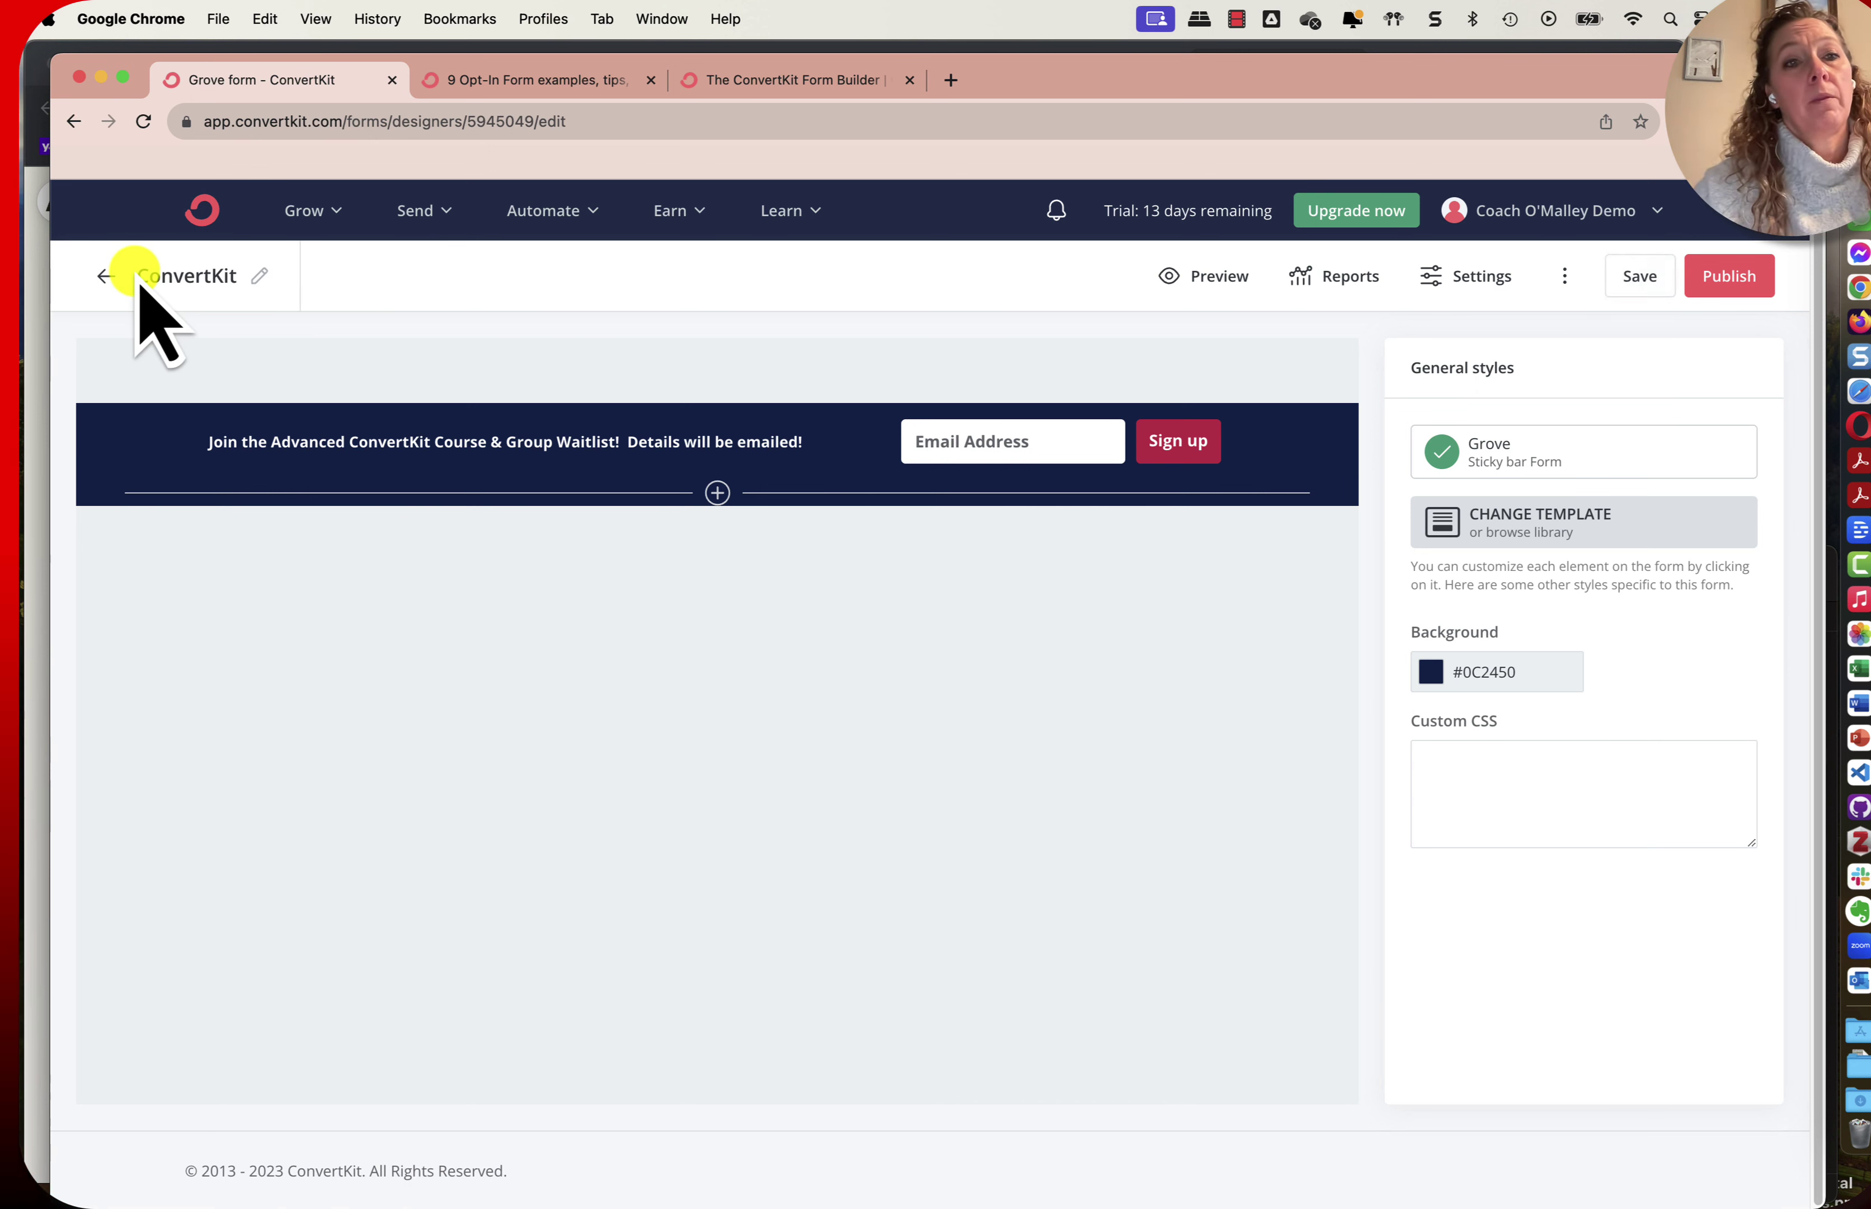
click(237, 275)
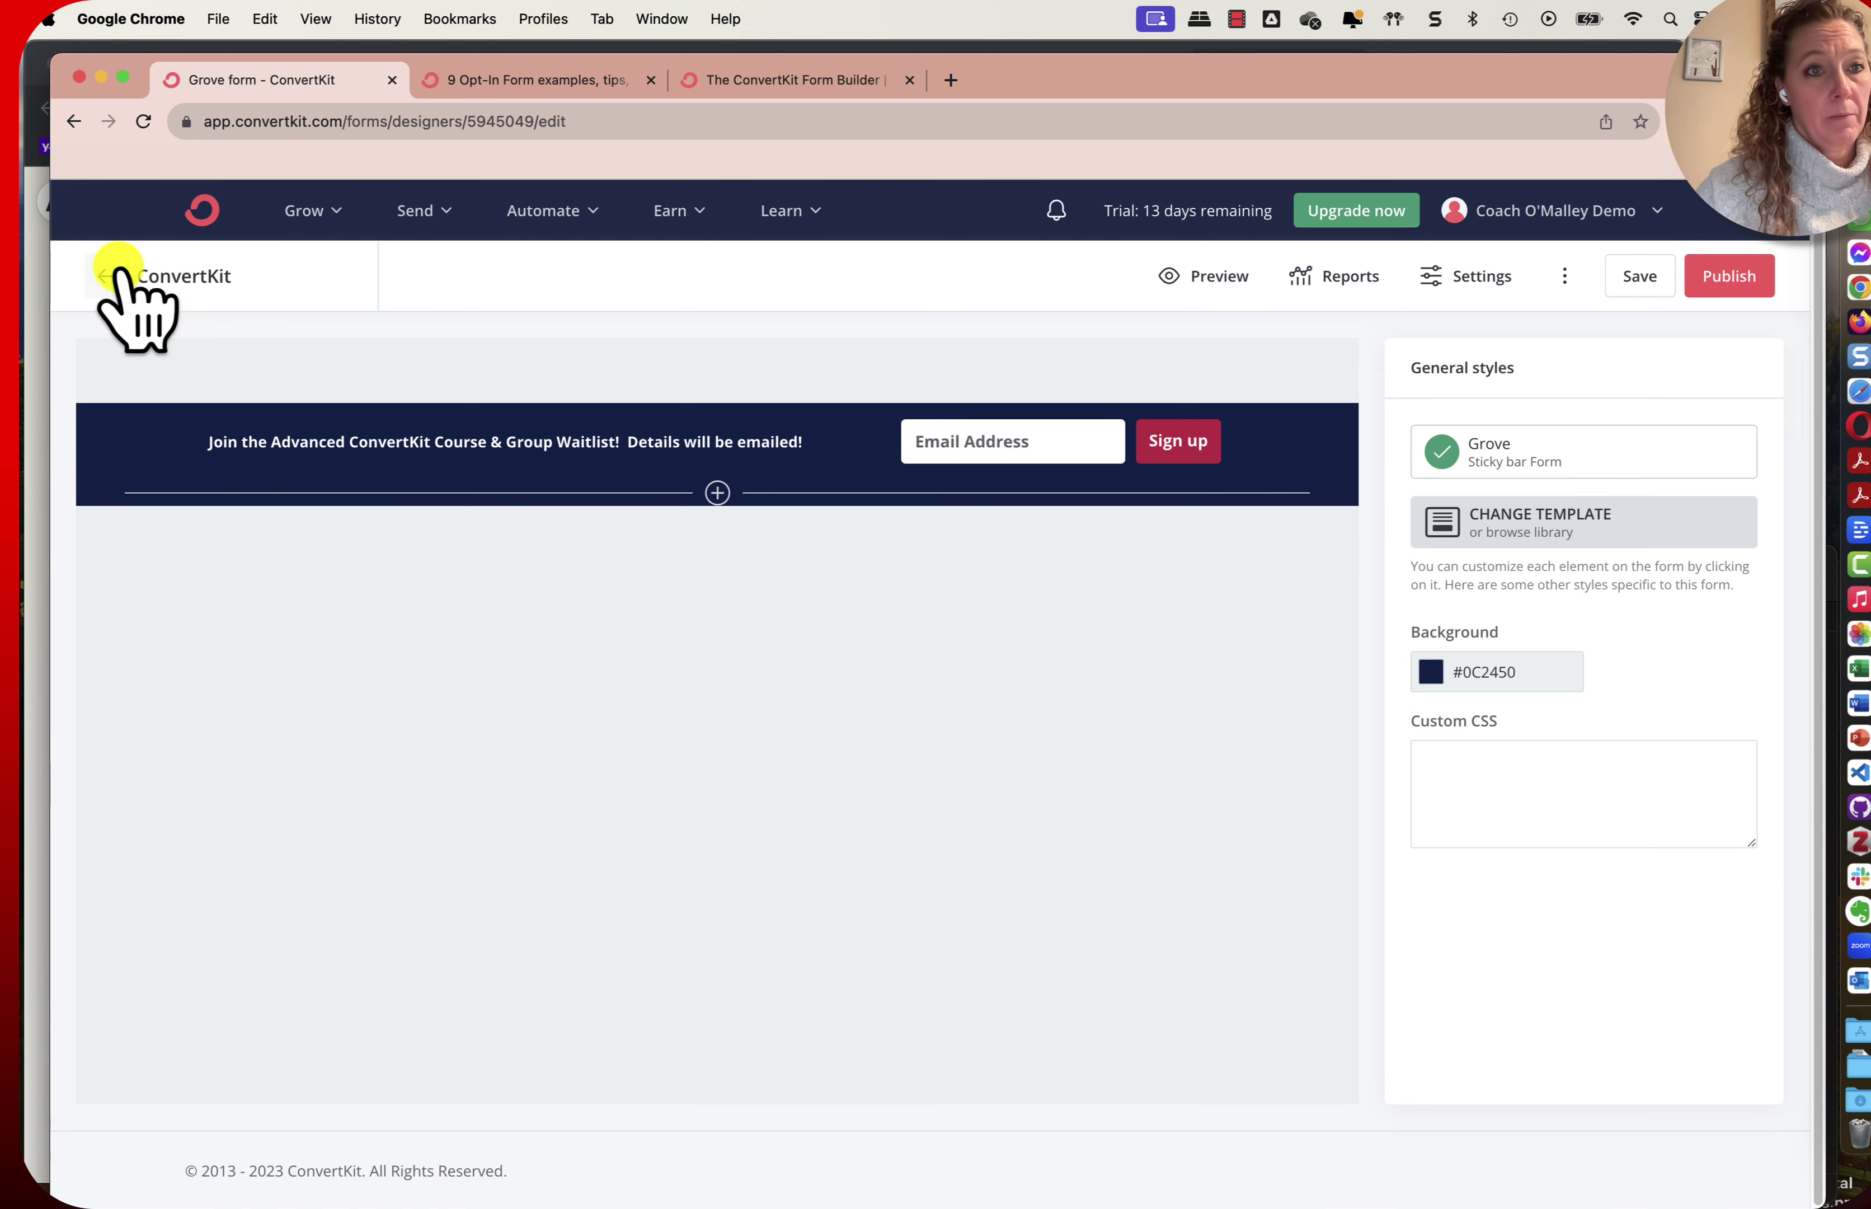
click(149, 275)
text(Adv )
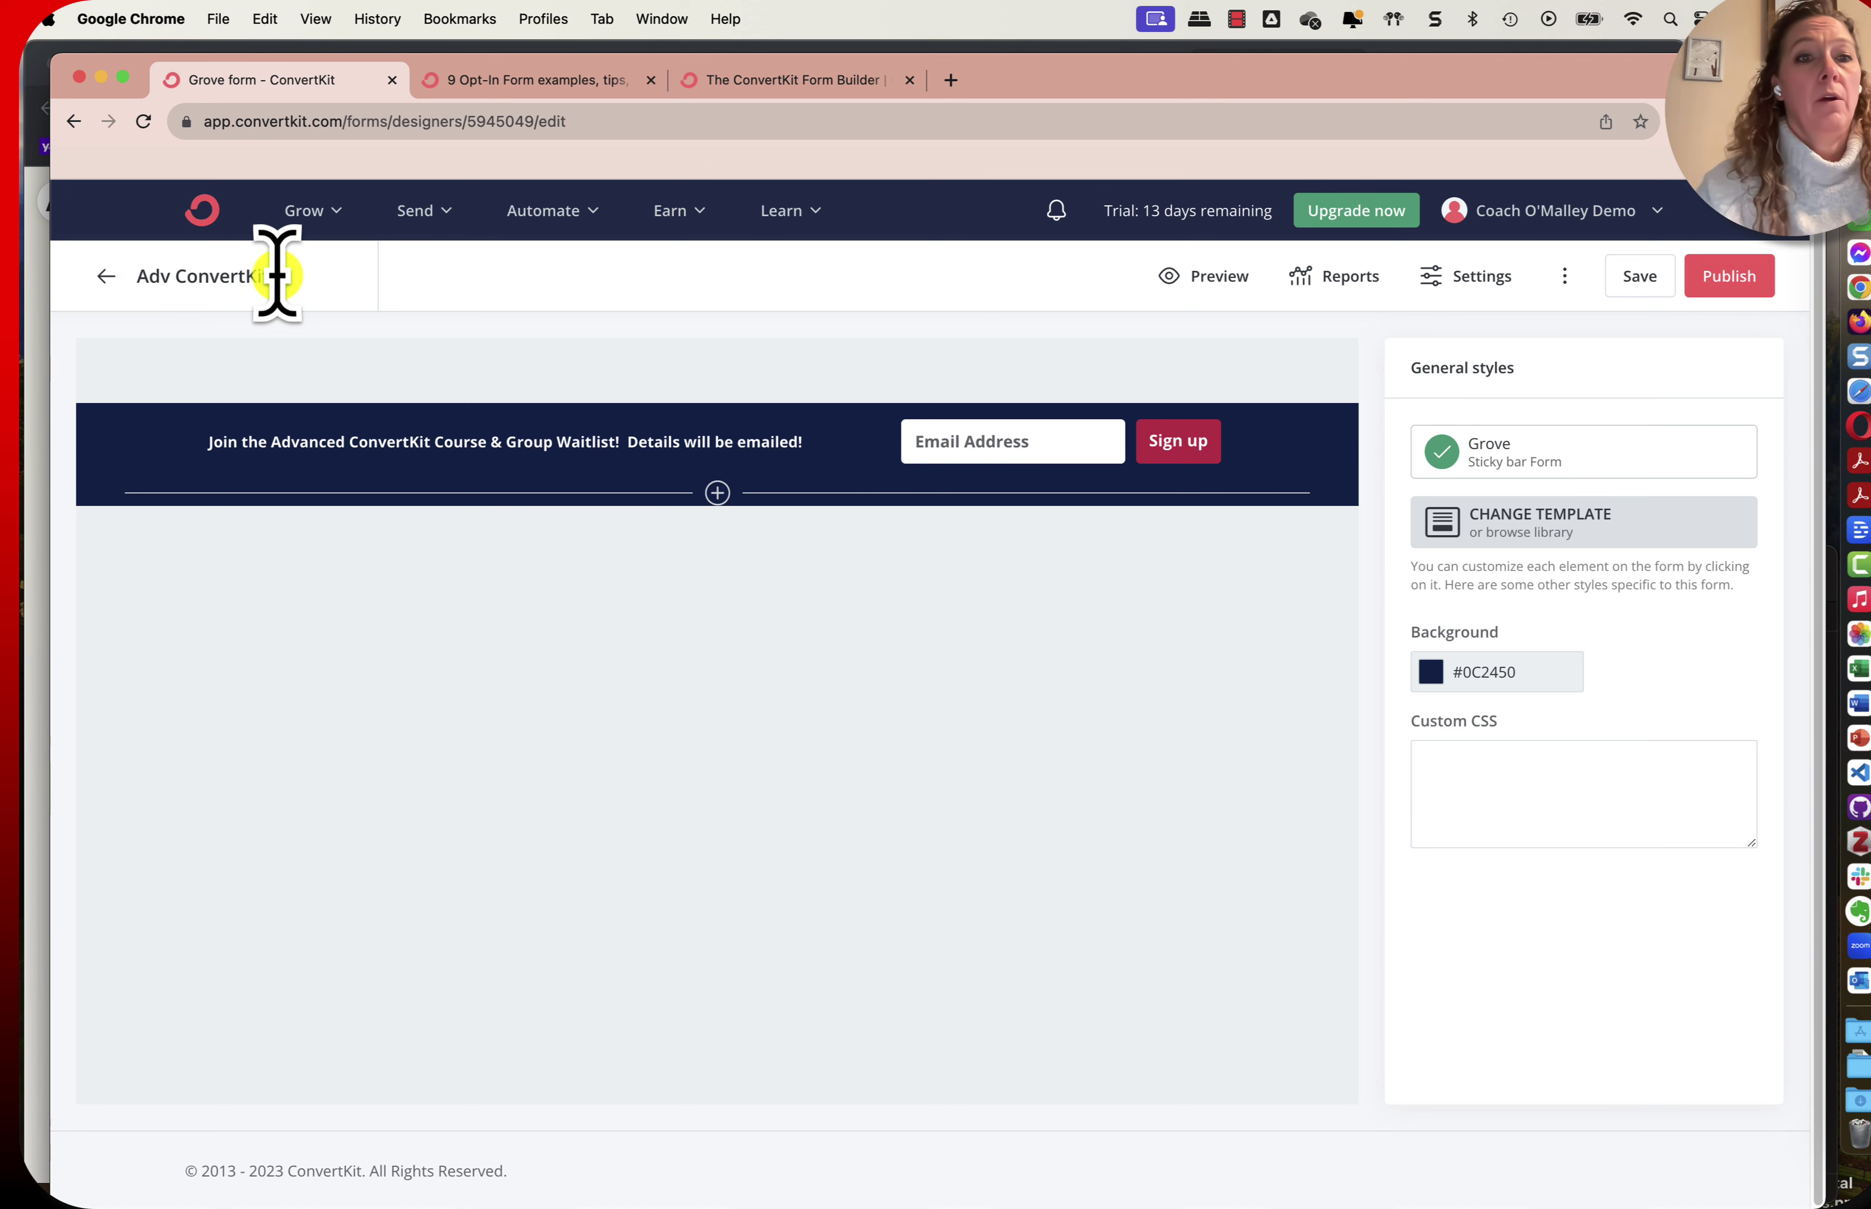
text(aitlist)
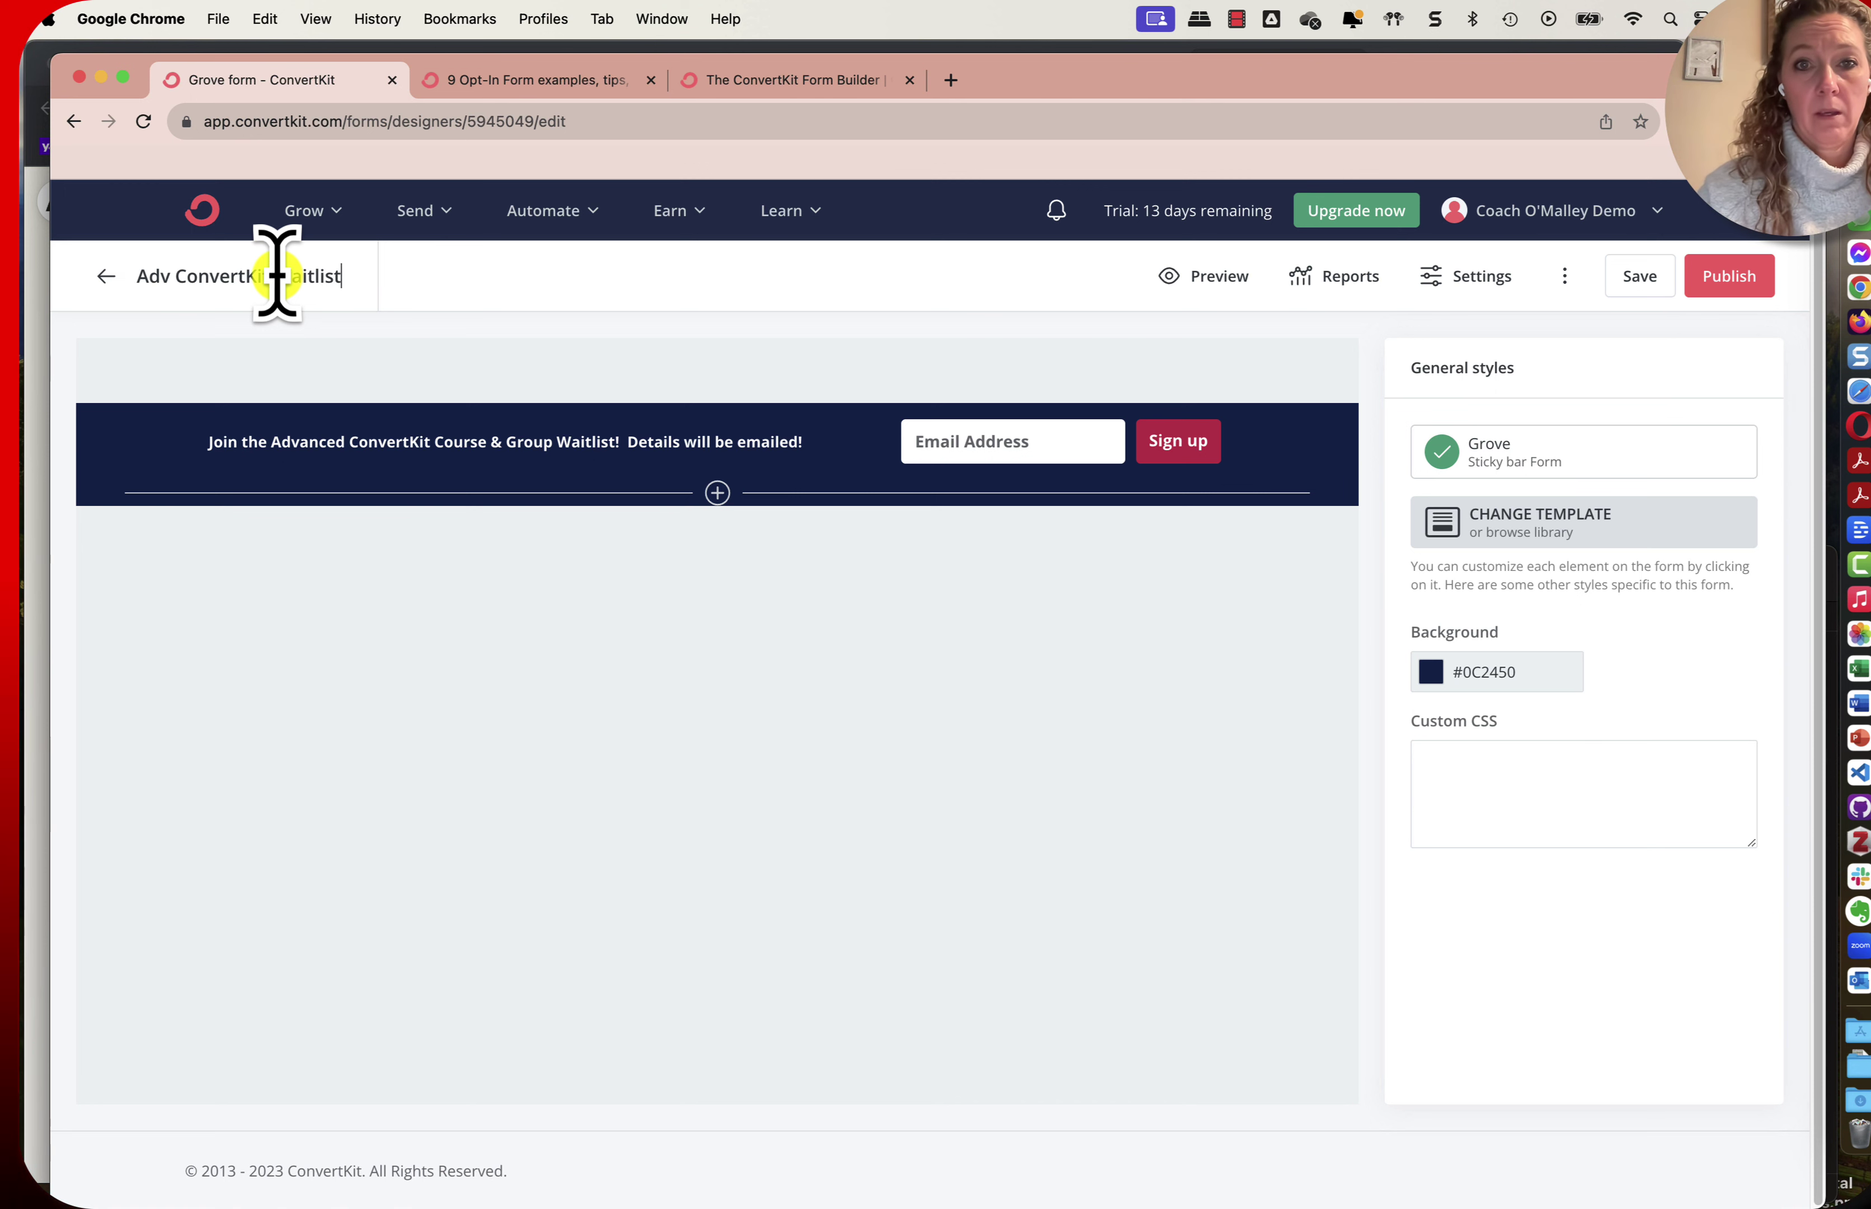
text(- top Banner)
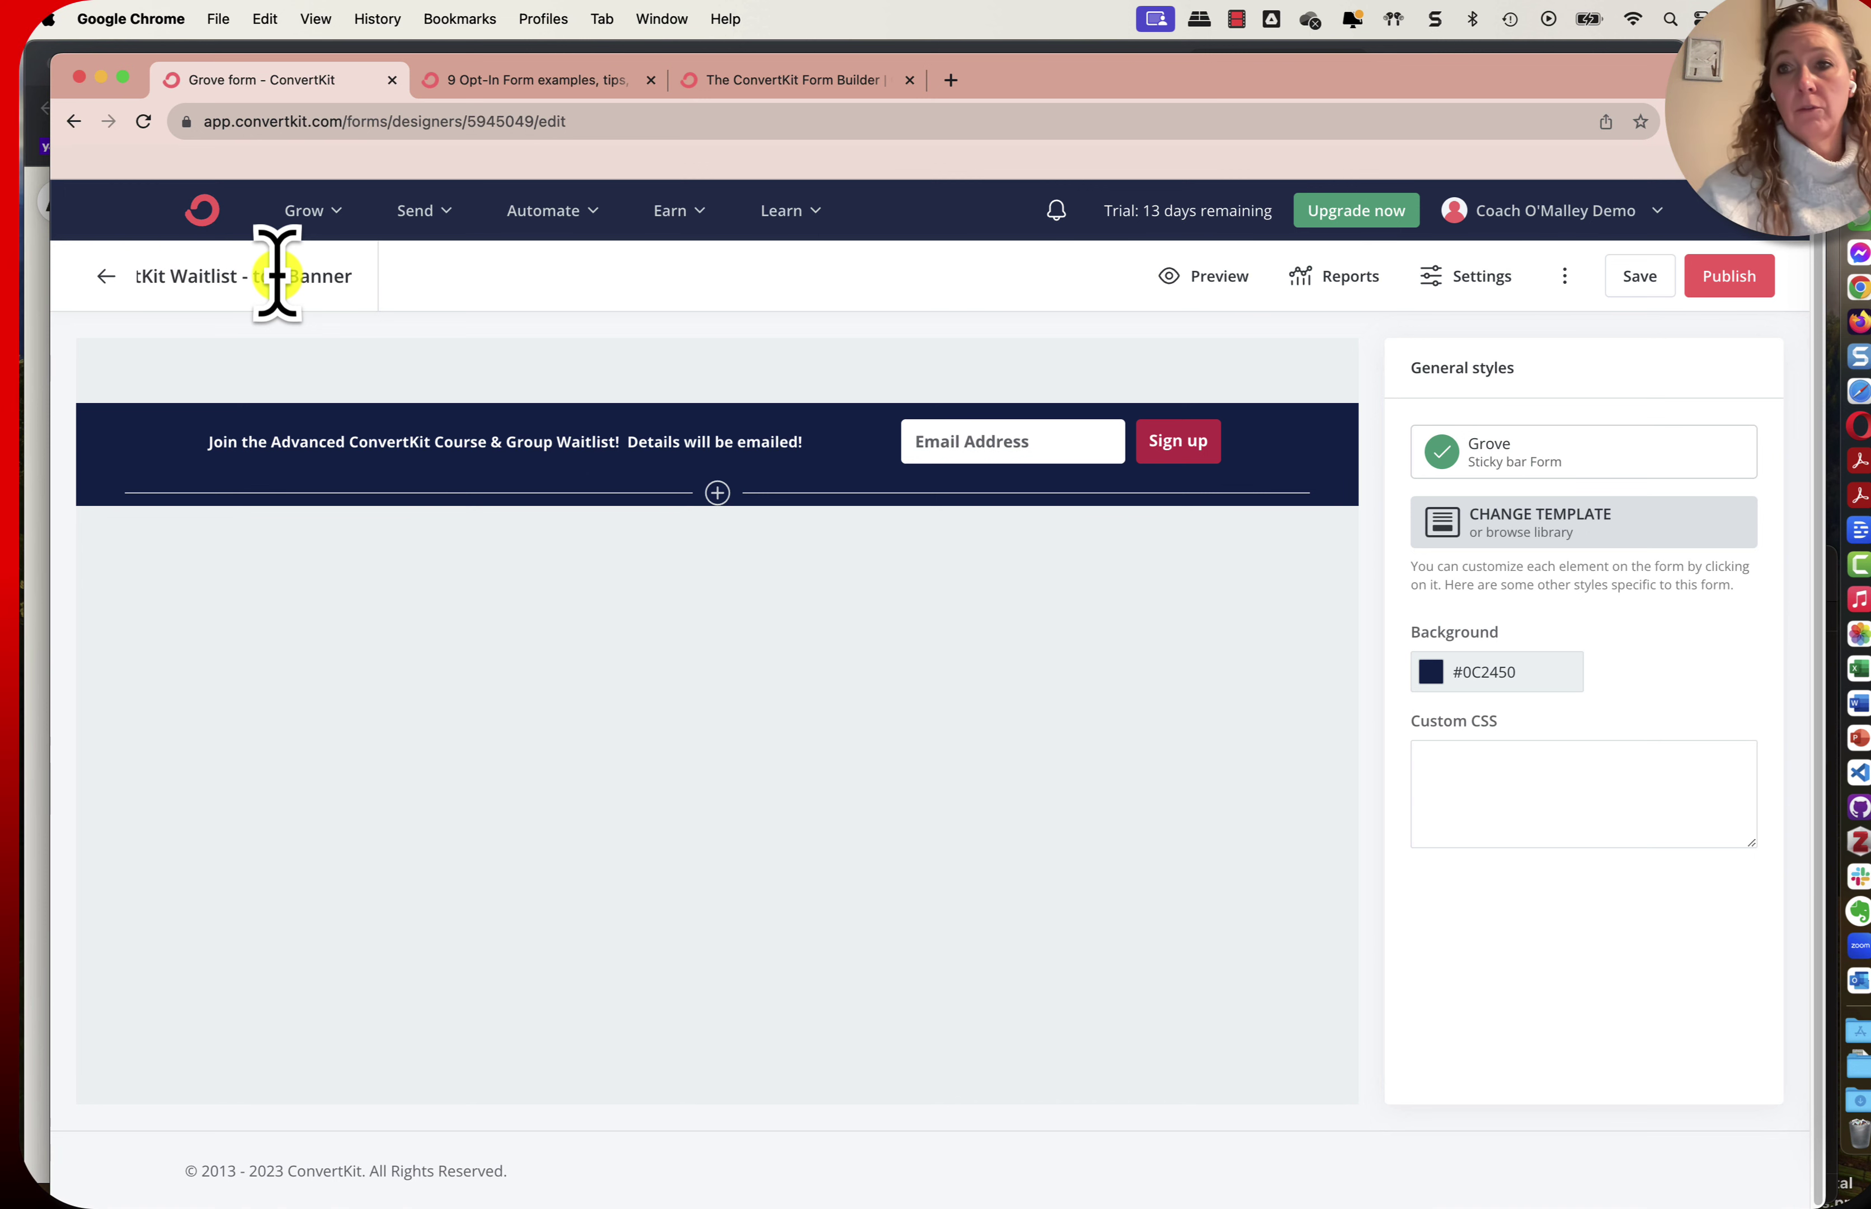
Save and publish the renamed form, dismissing the embed options.
click(1631, 276)
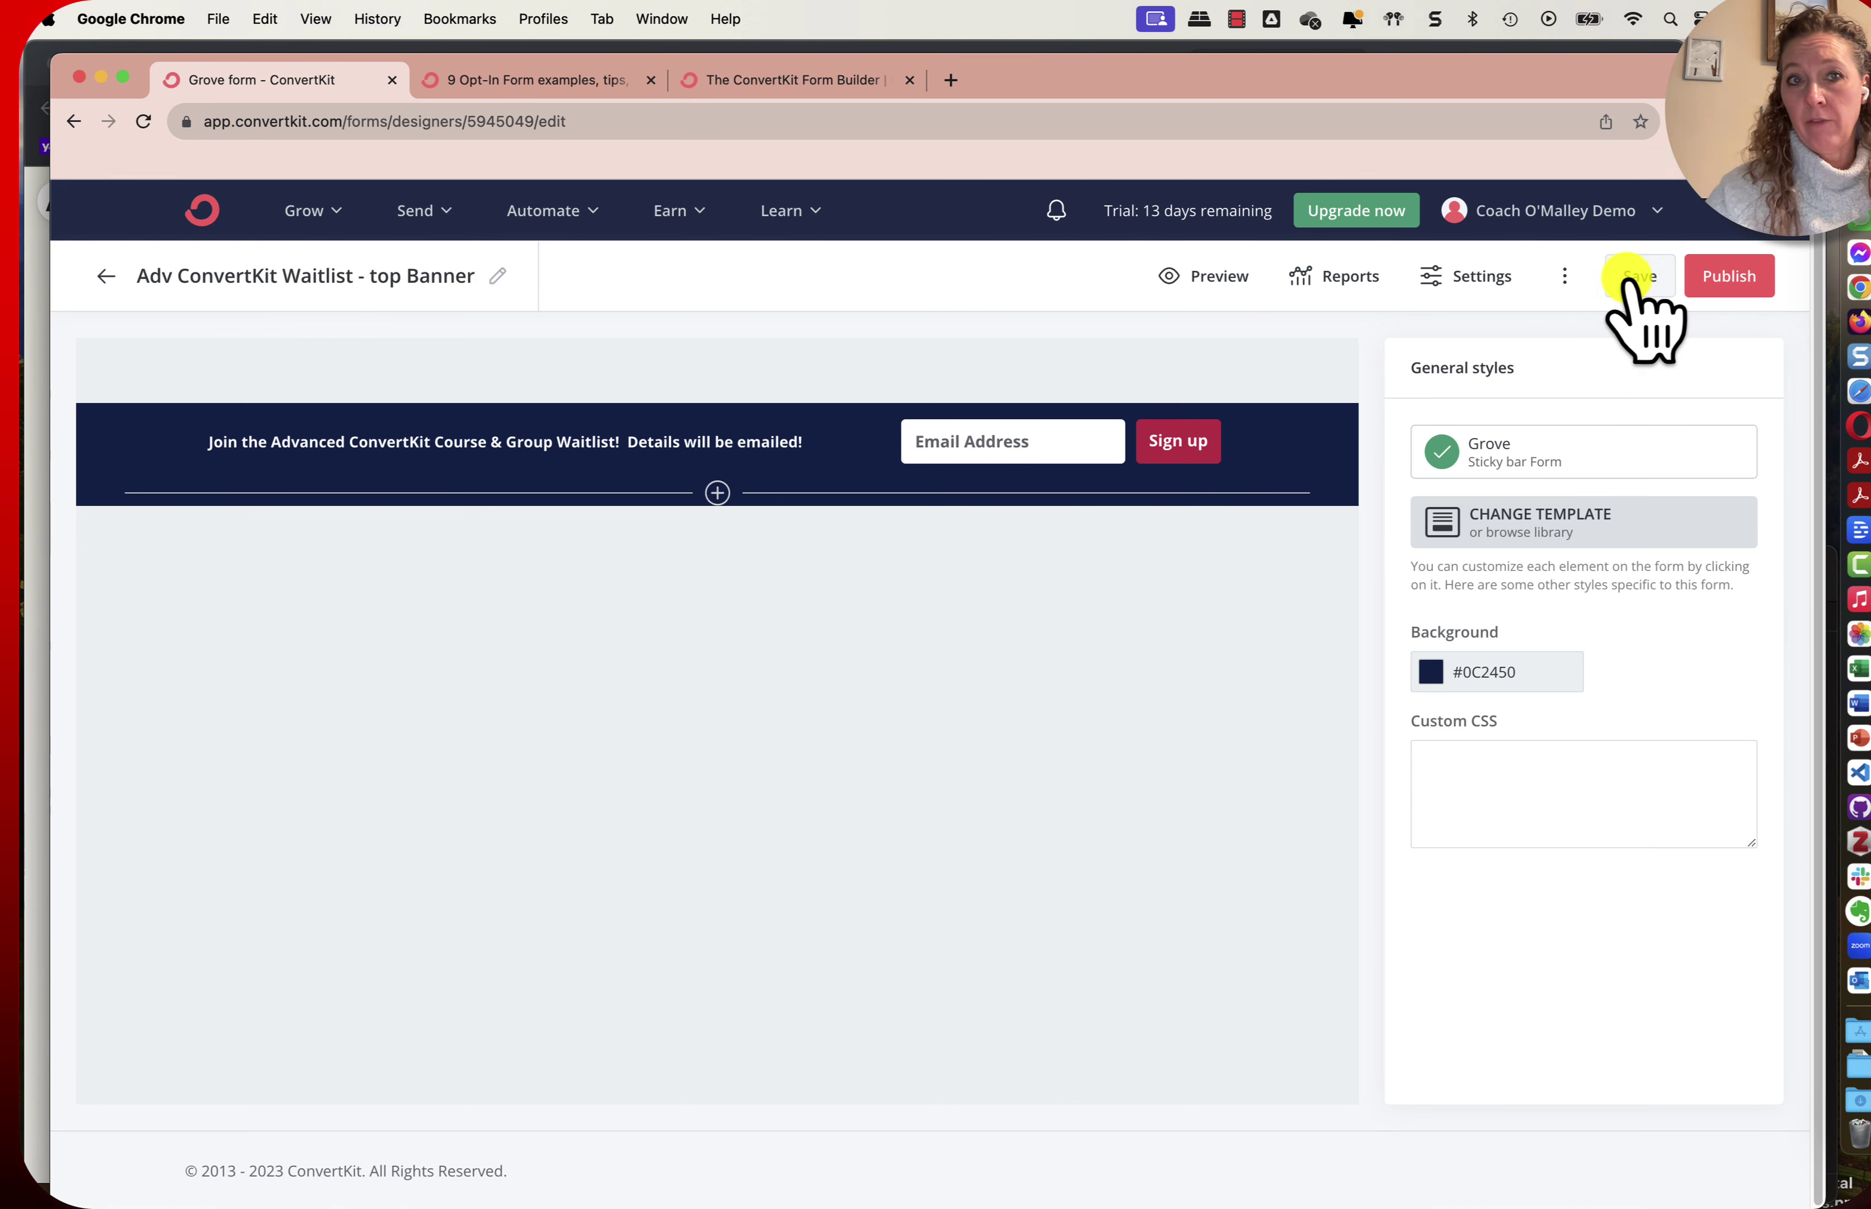
click(1753, 275)
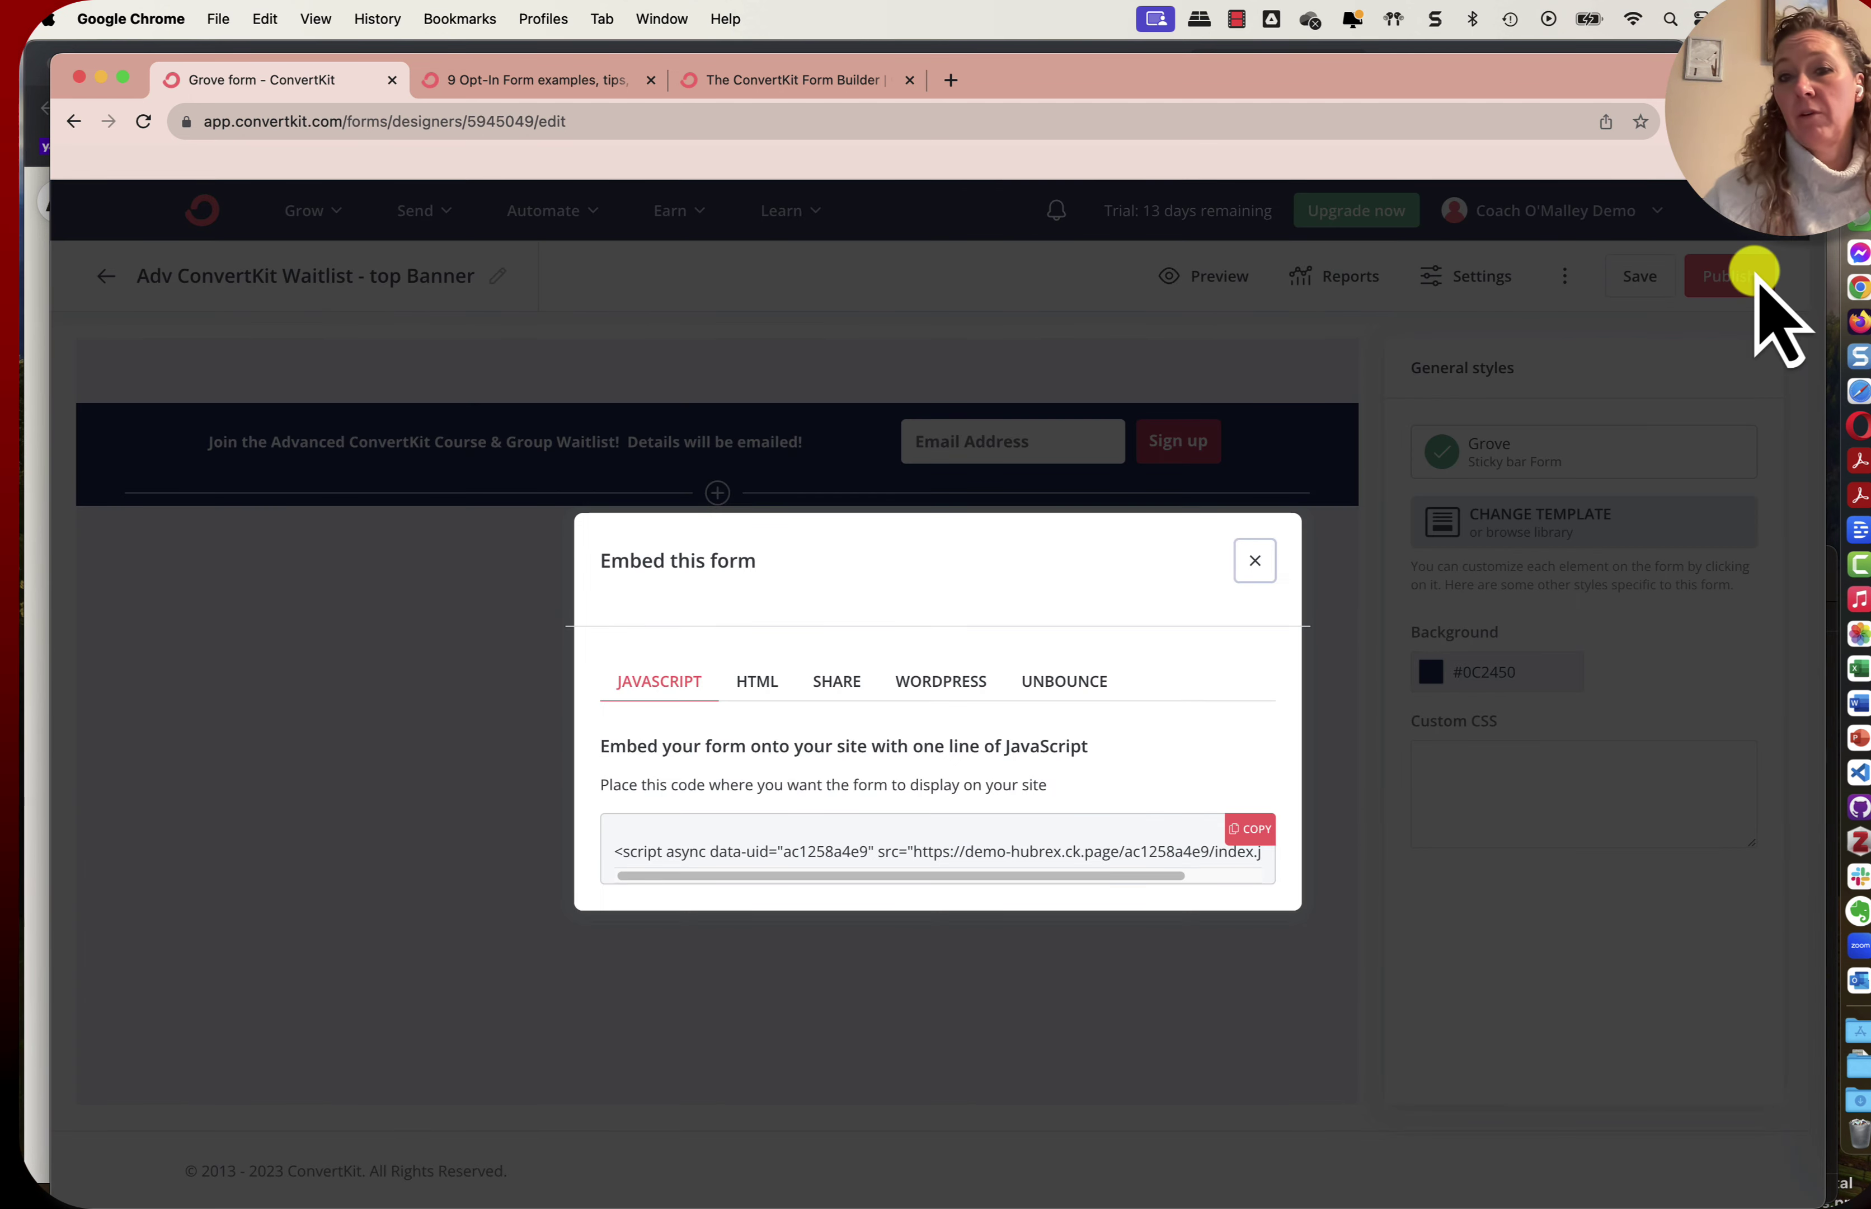
click(1254, 563)
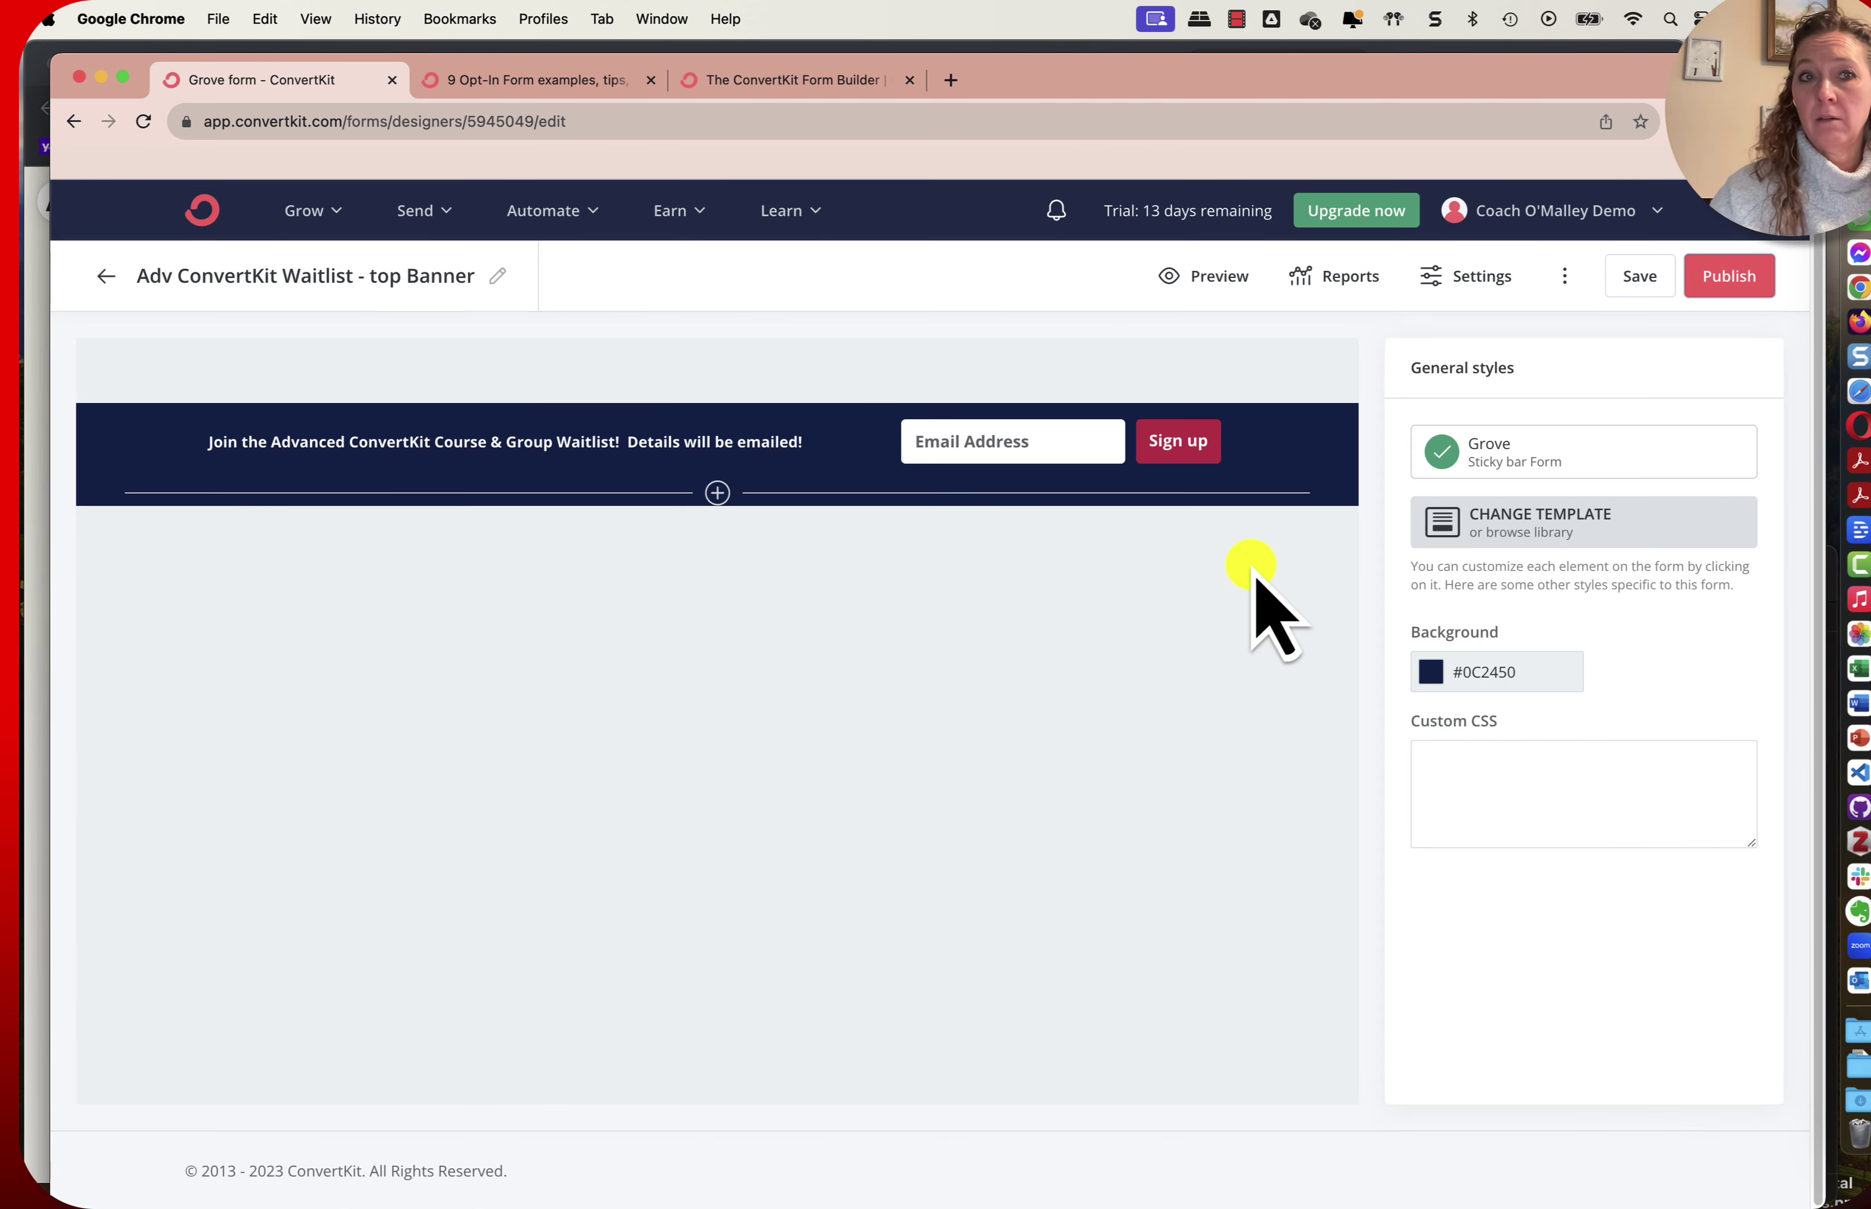
Return to the Forms list.
click(95, 283)
scroll(544, 735, down, 3)
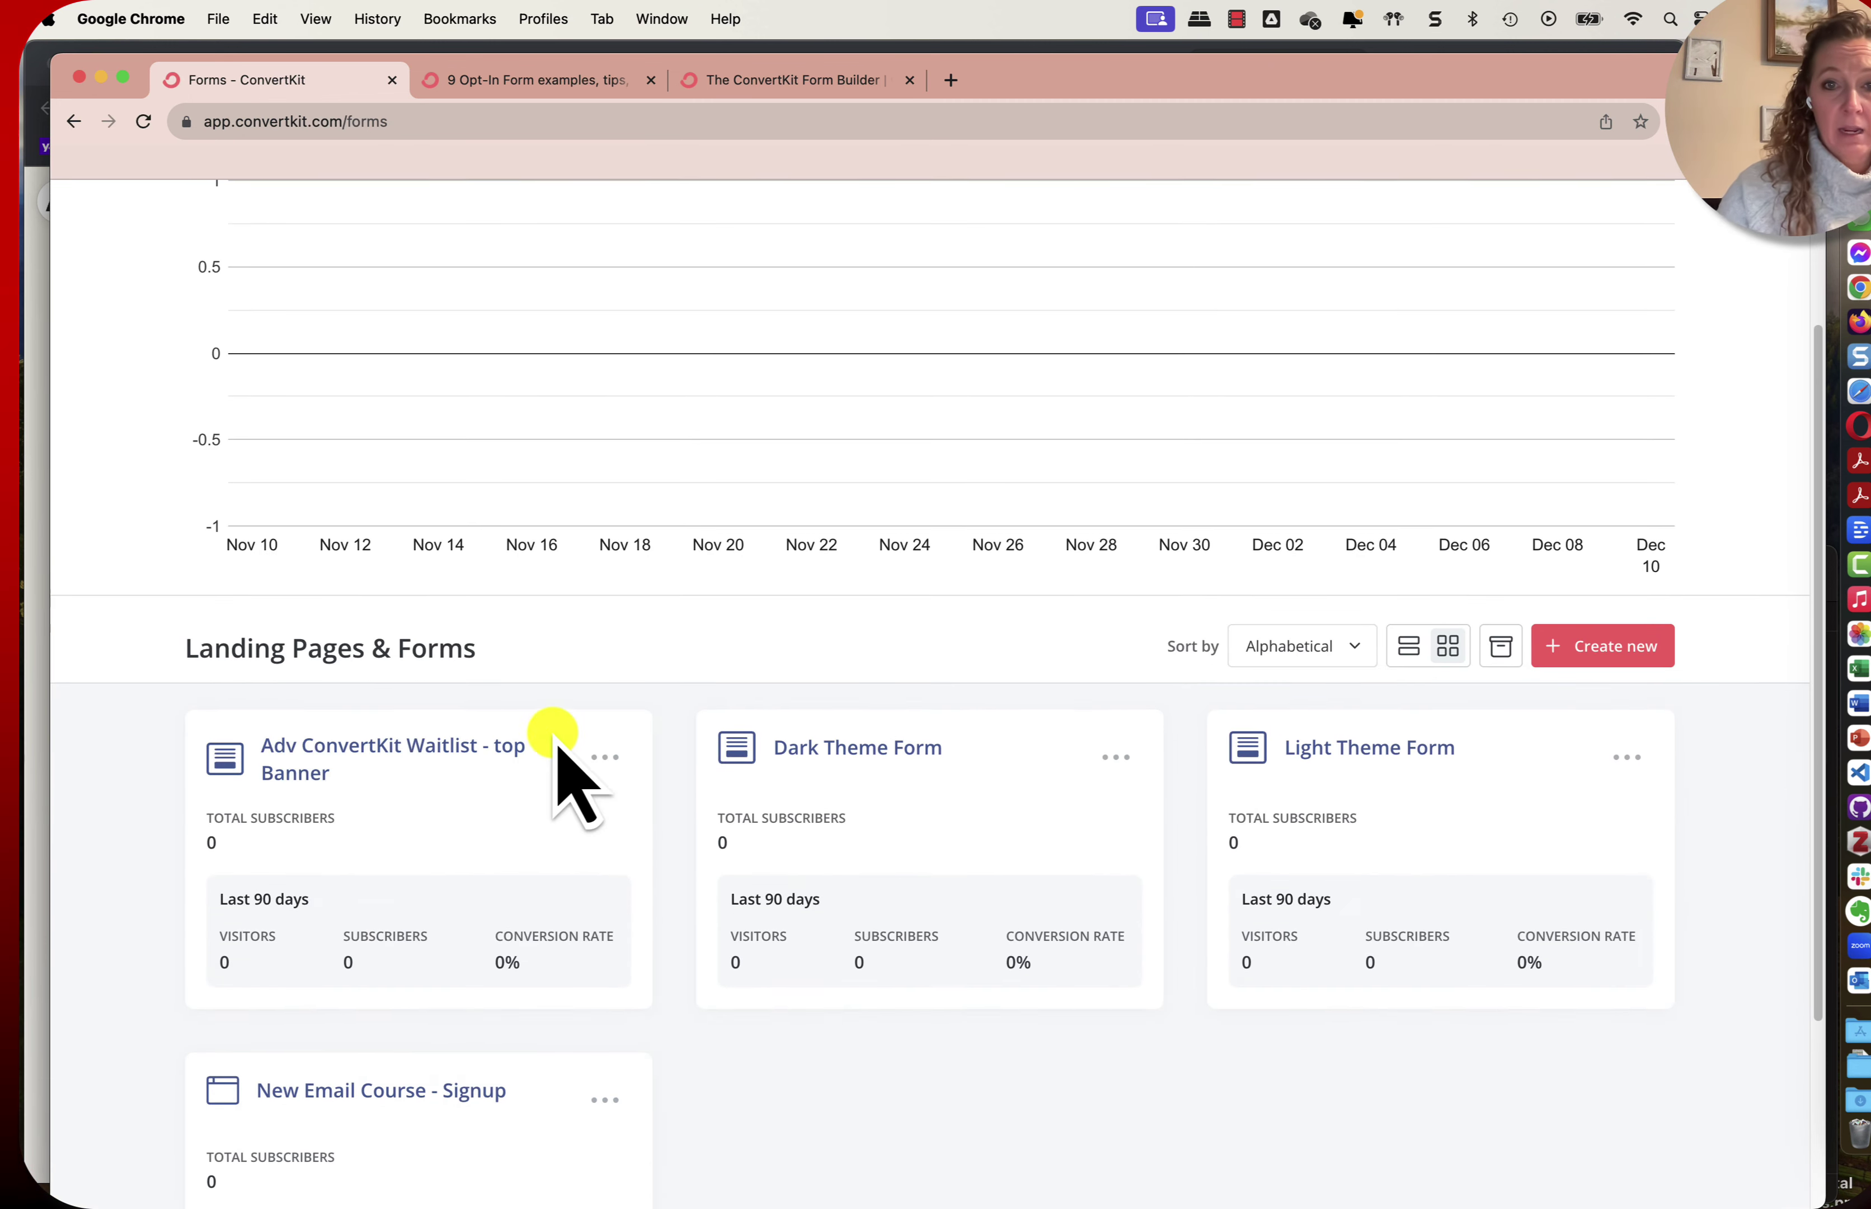
scroll(384, 927, up, 2)
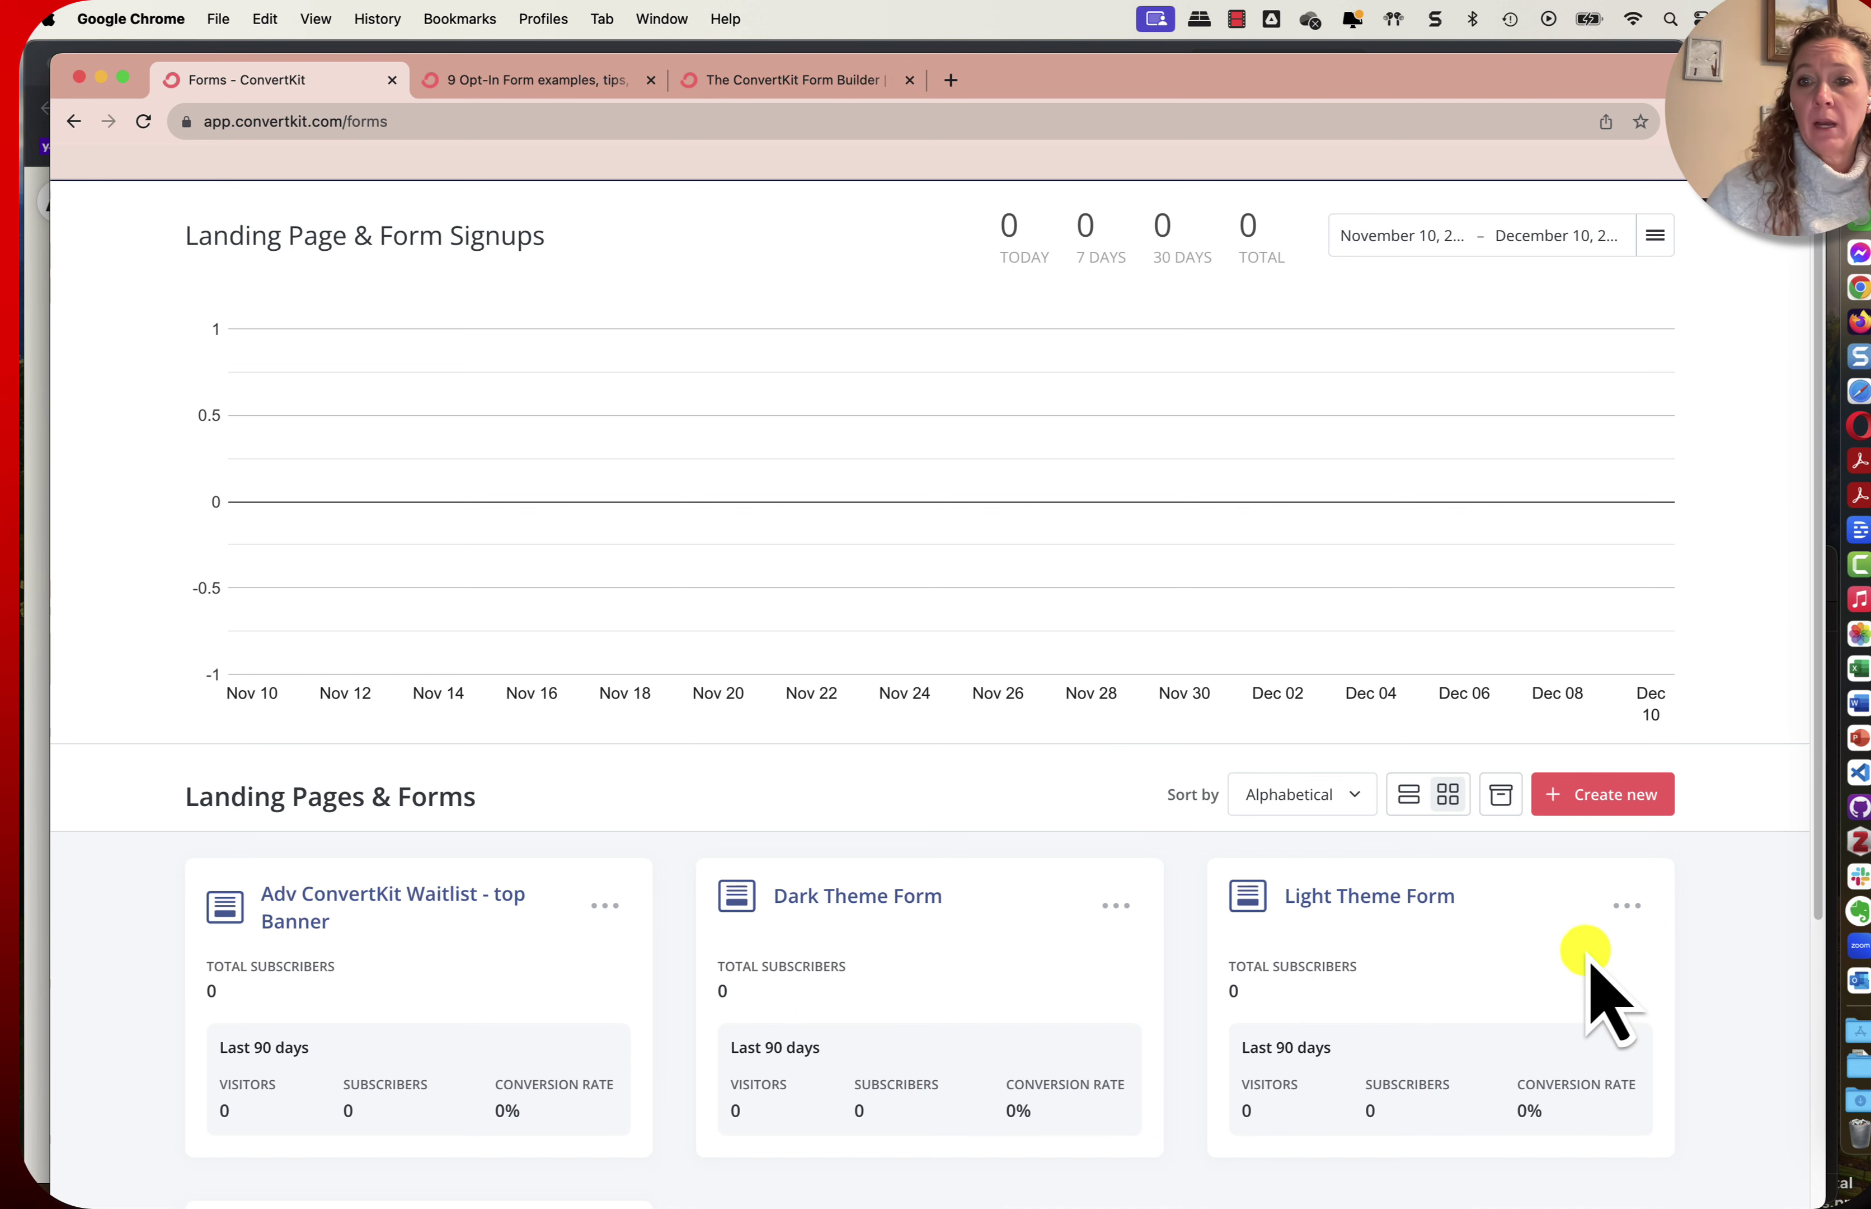
scroll(1586, 990, down, 2)
Create a new inline form and scroll the template gallery down to Poplar.
click(1619, 656)
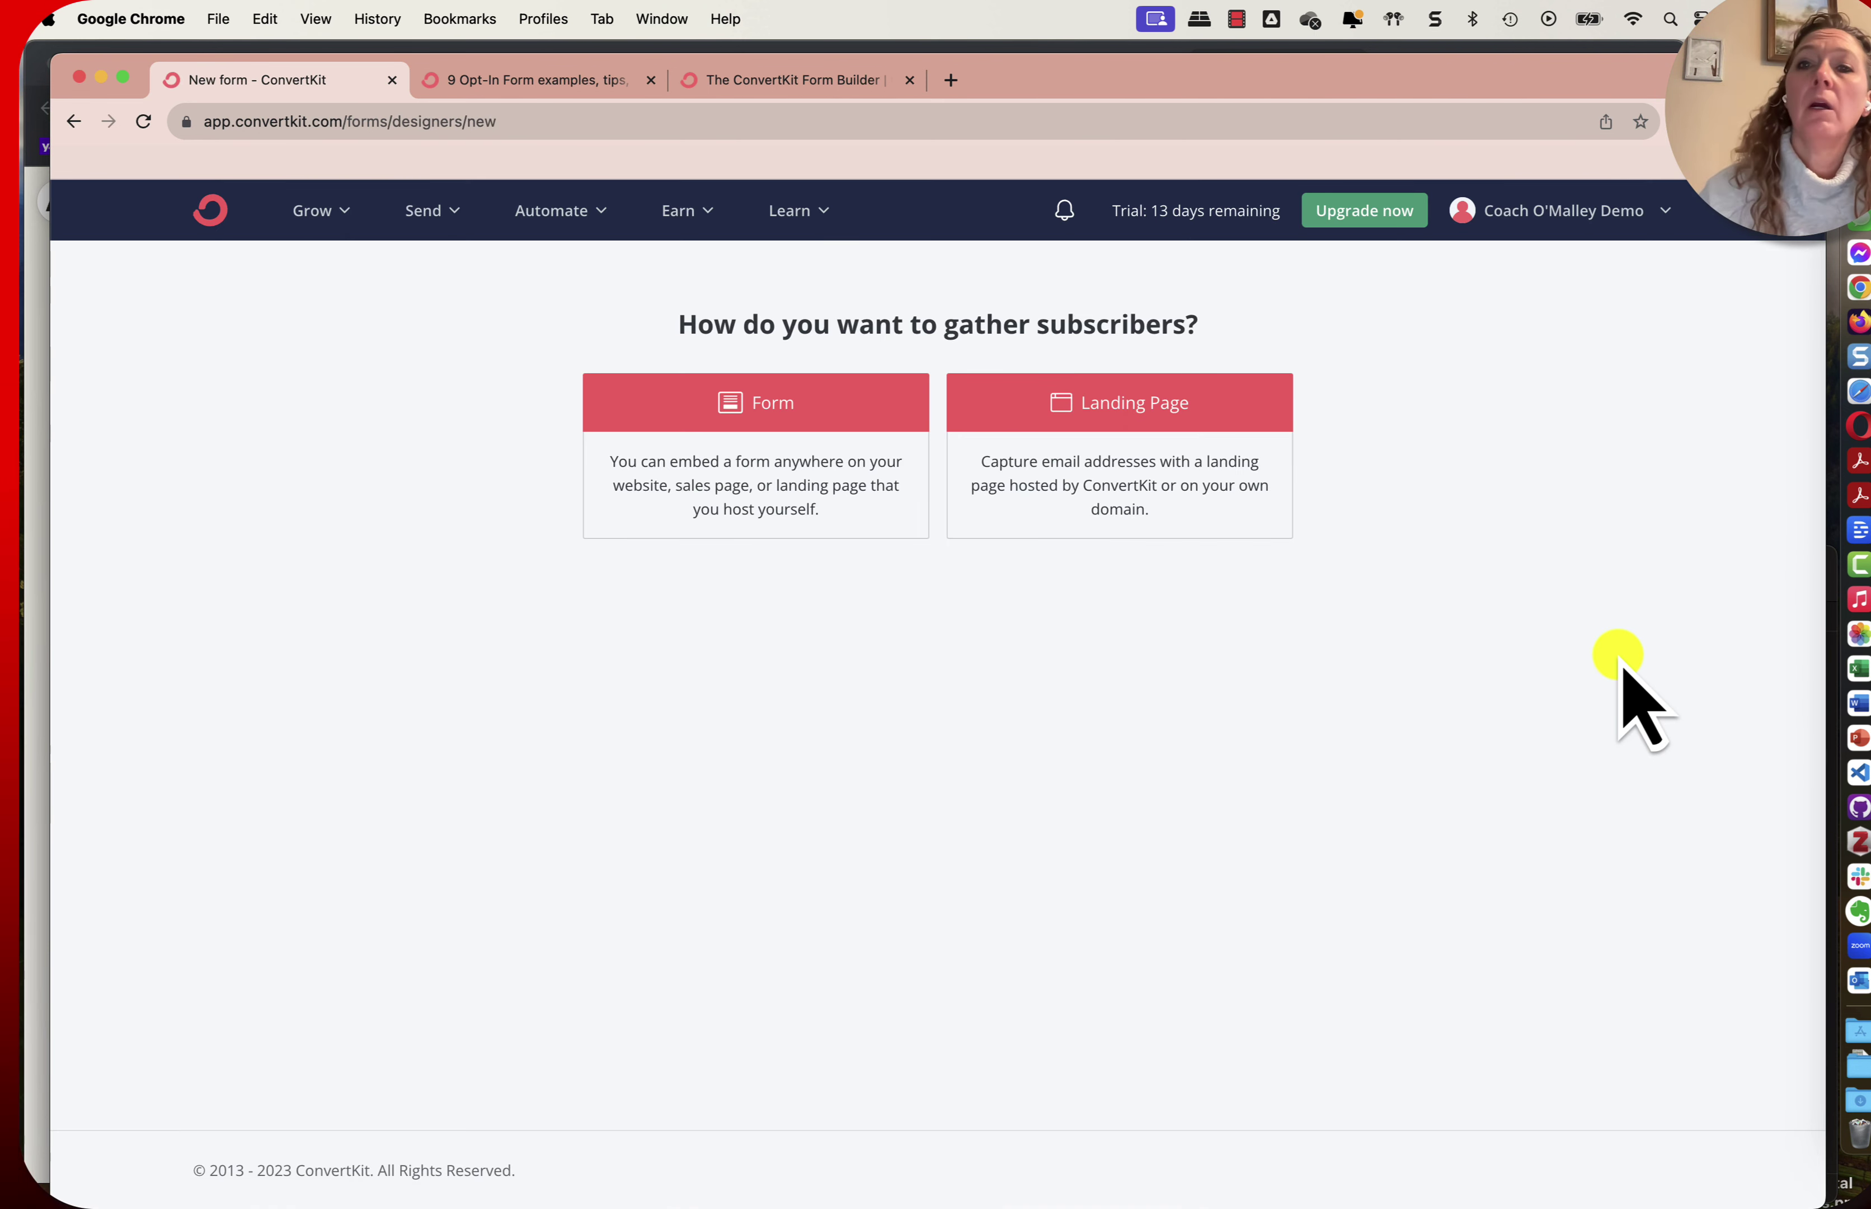
click(737, 403)
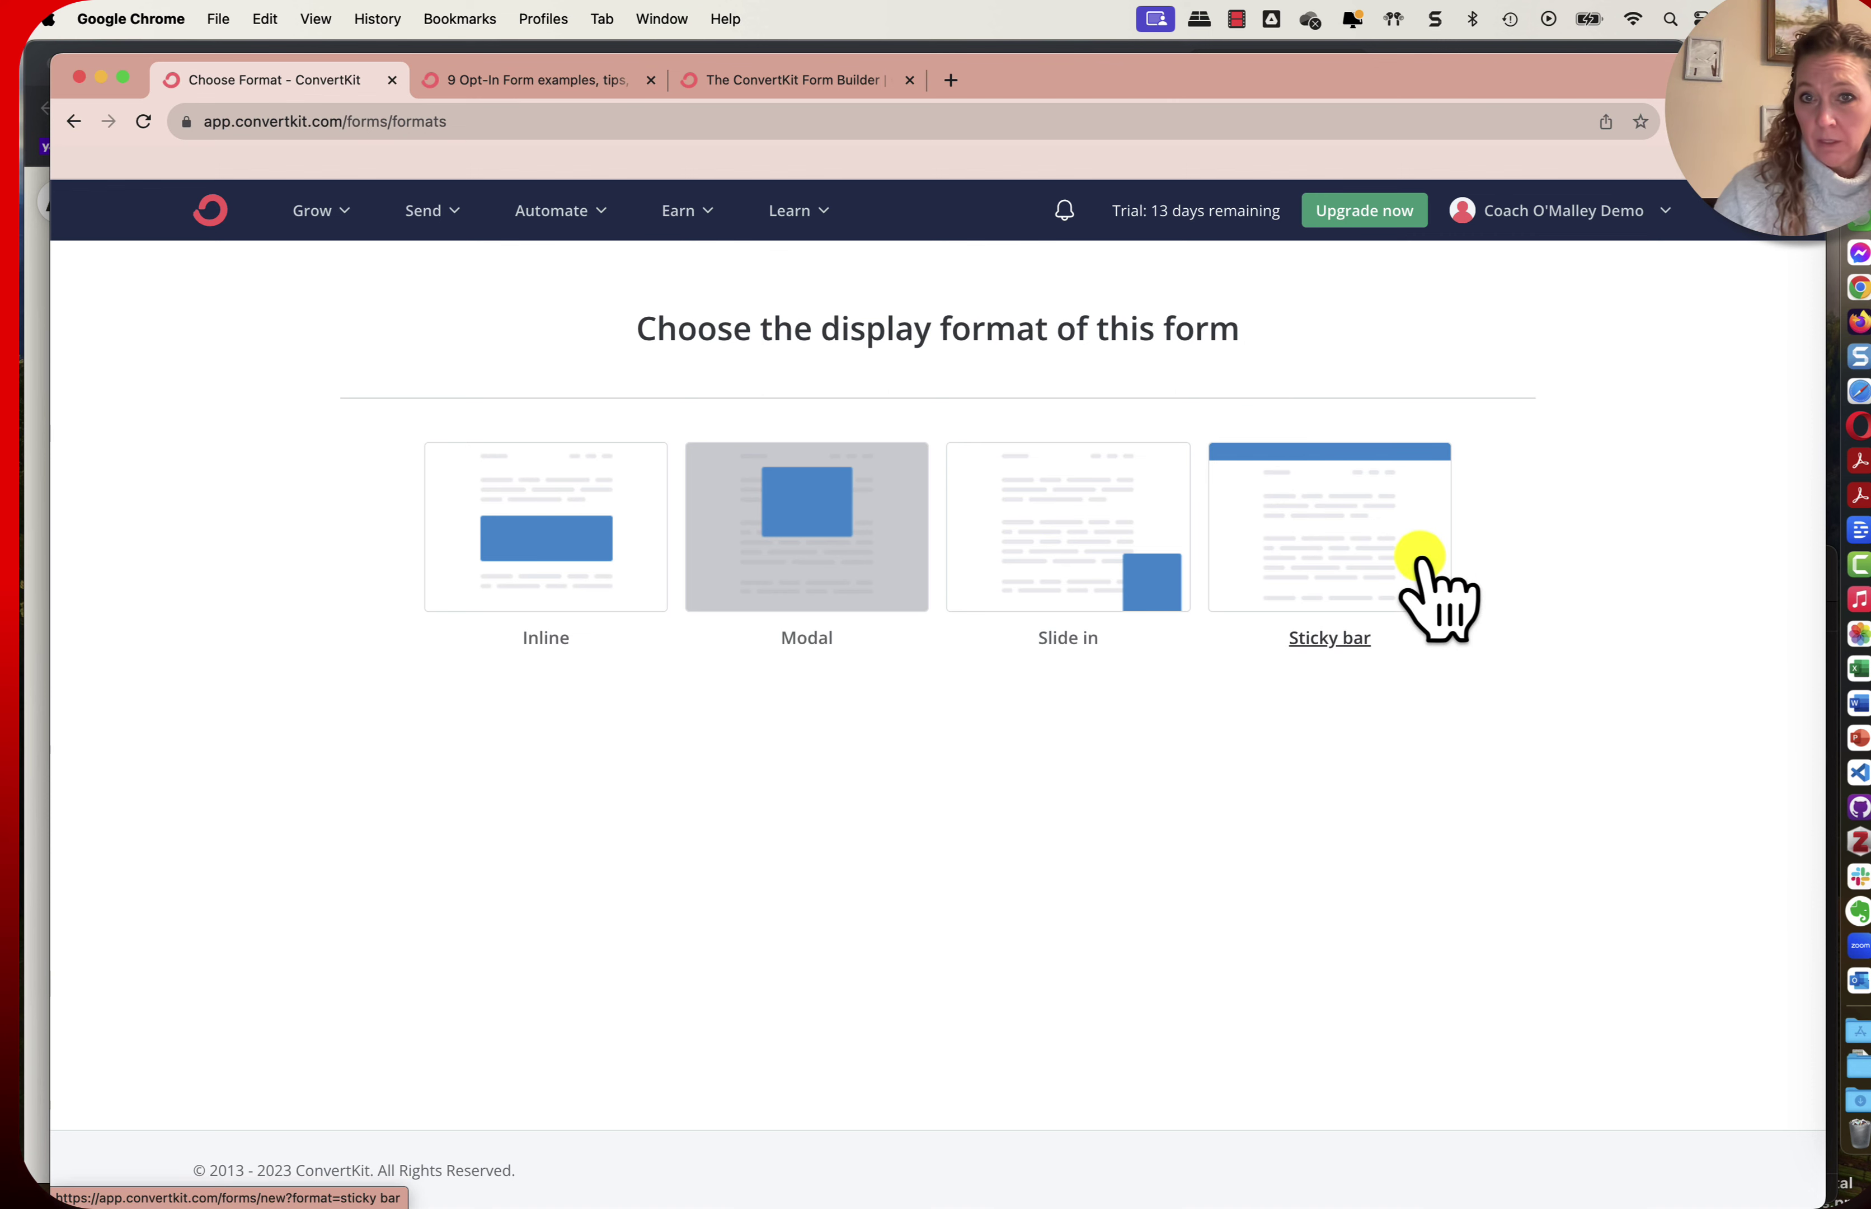
click(542, 507)
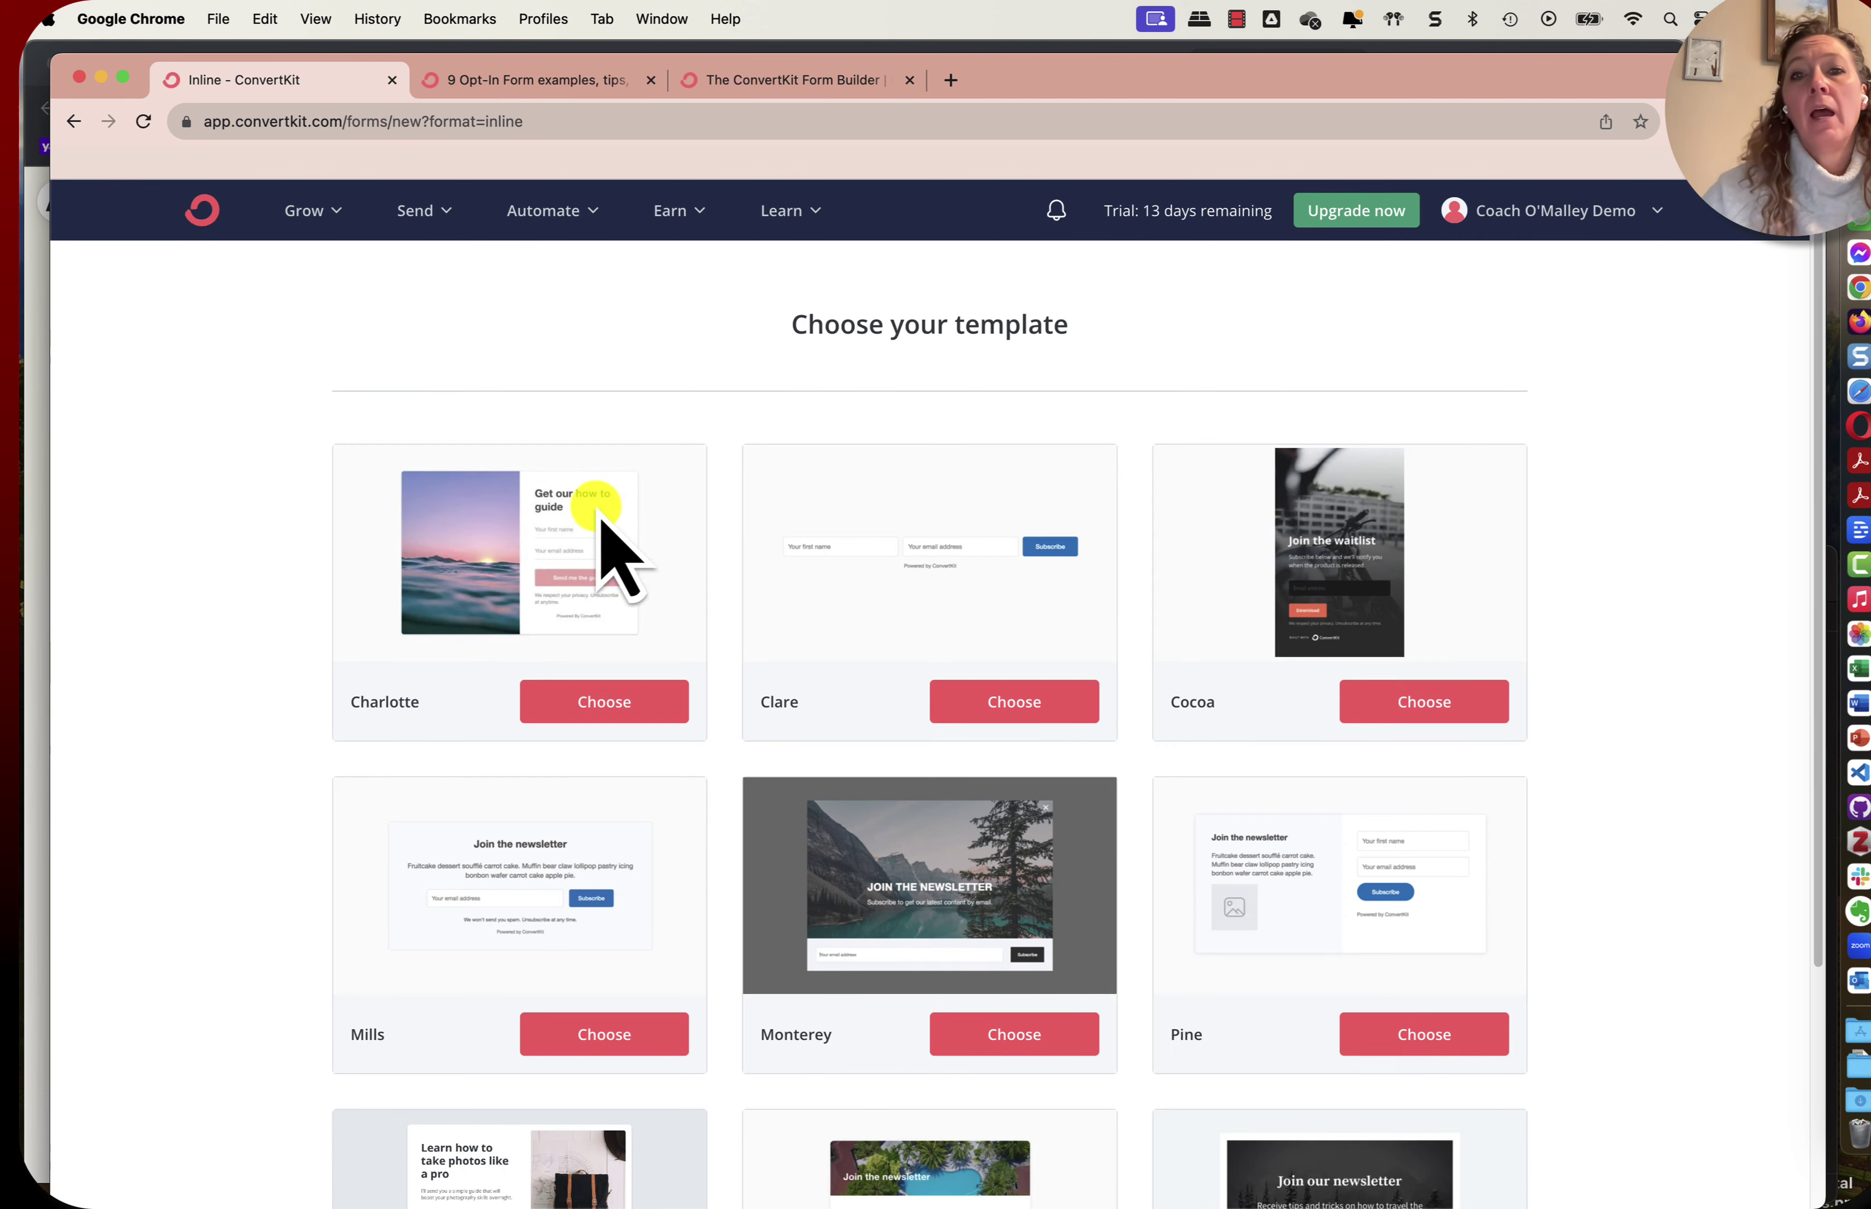
scroll(896, 872, down, 2)
scroll(896, 864, down, 3)
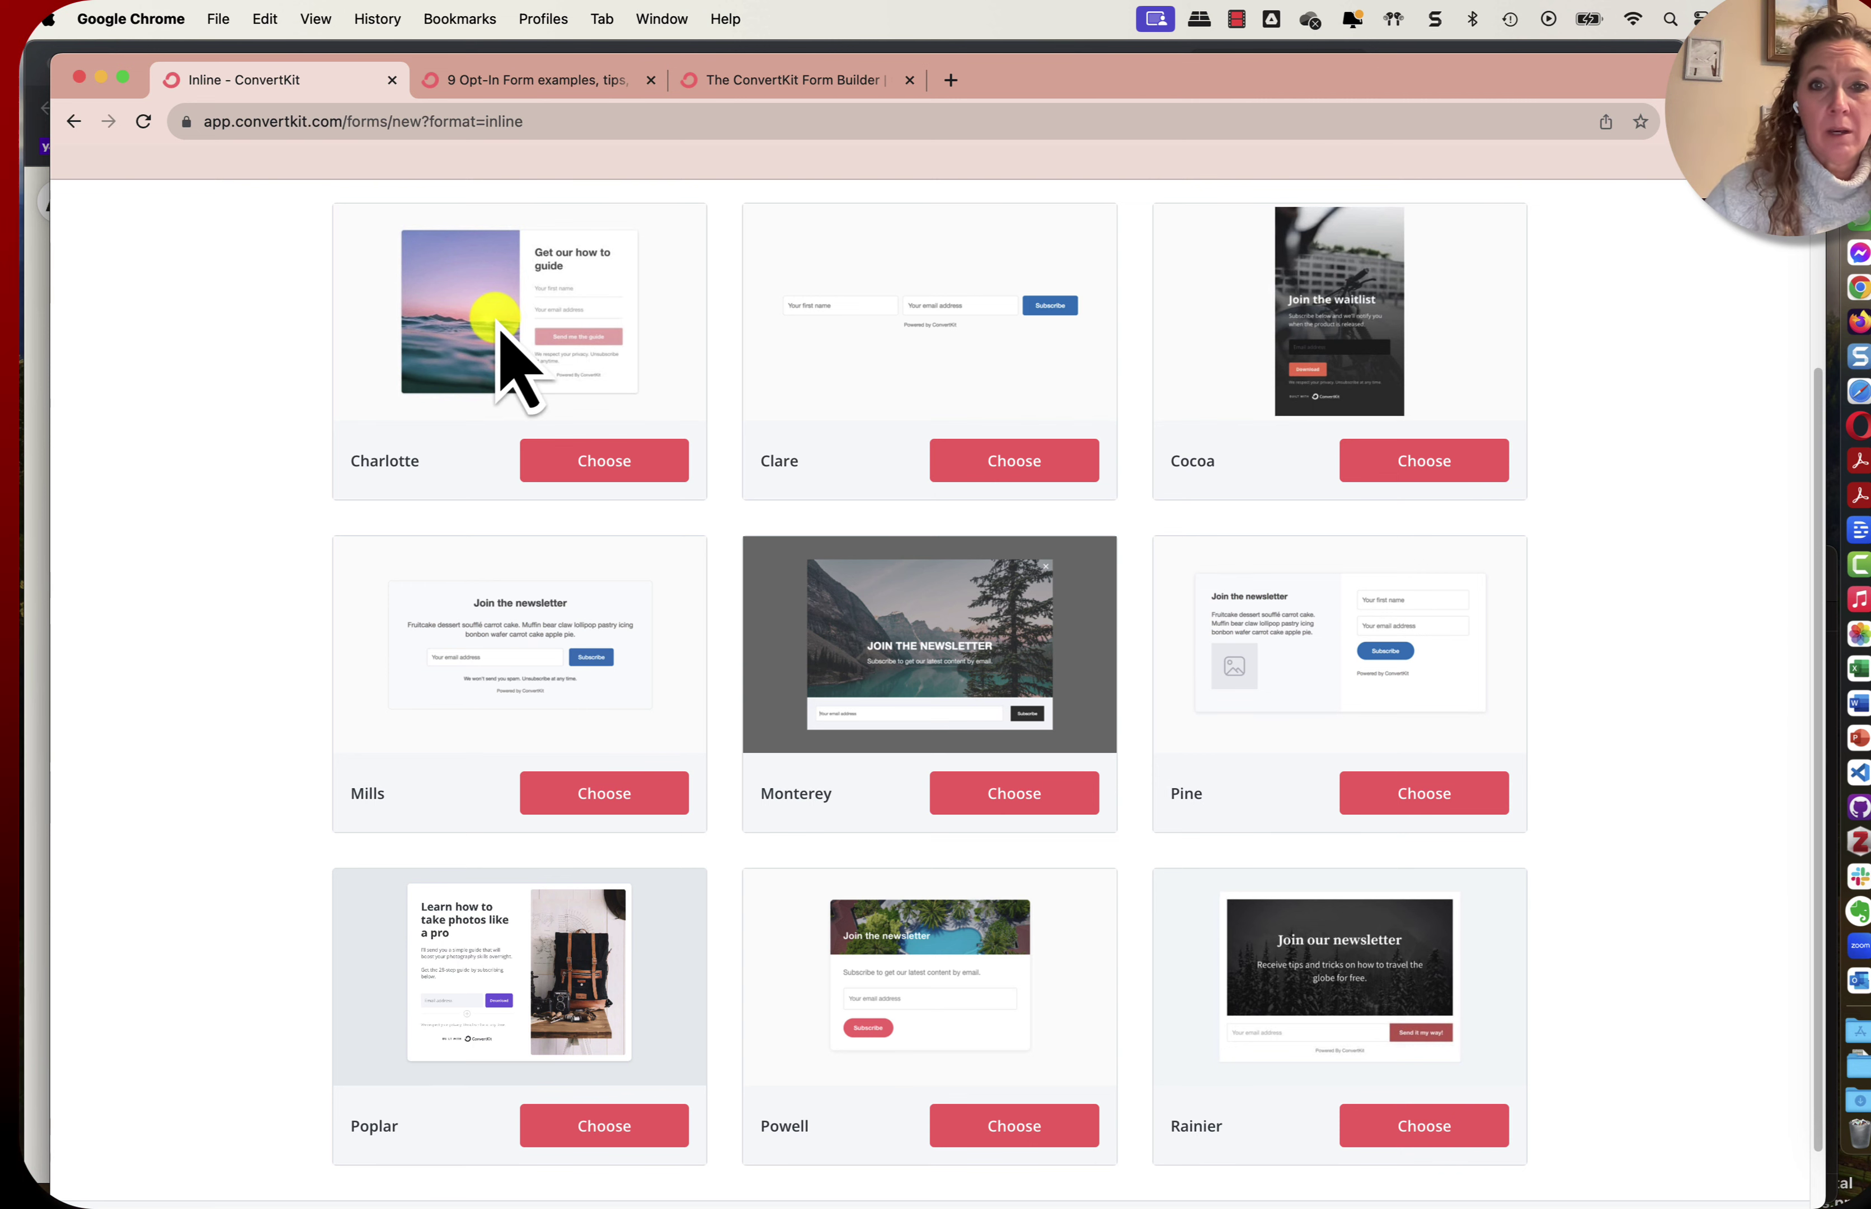
scroll(394, 460, down, 1)
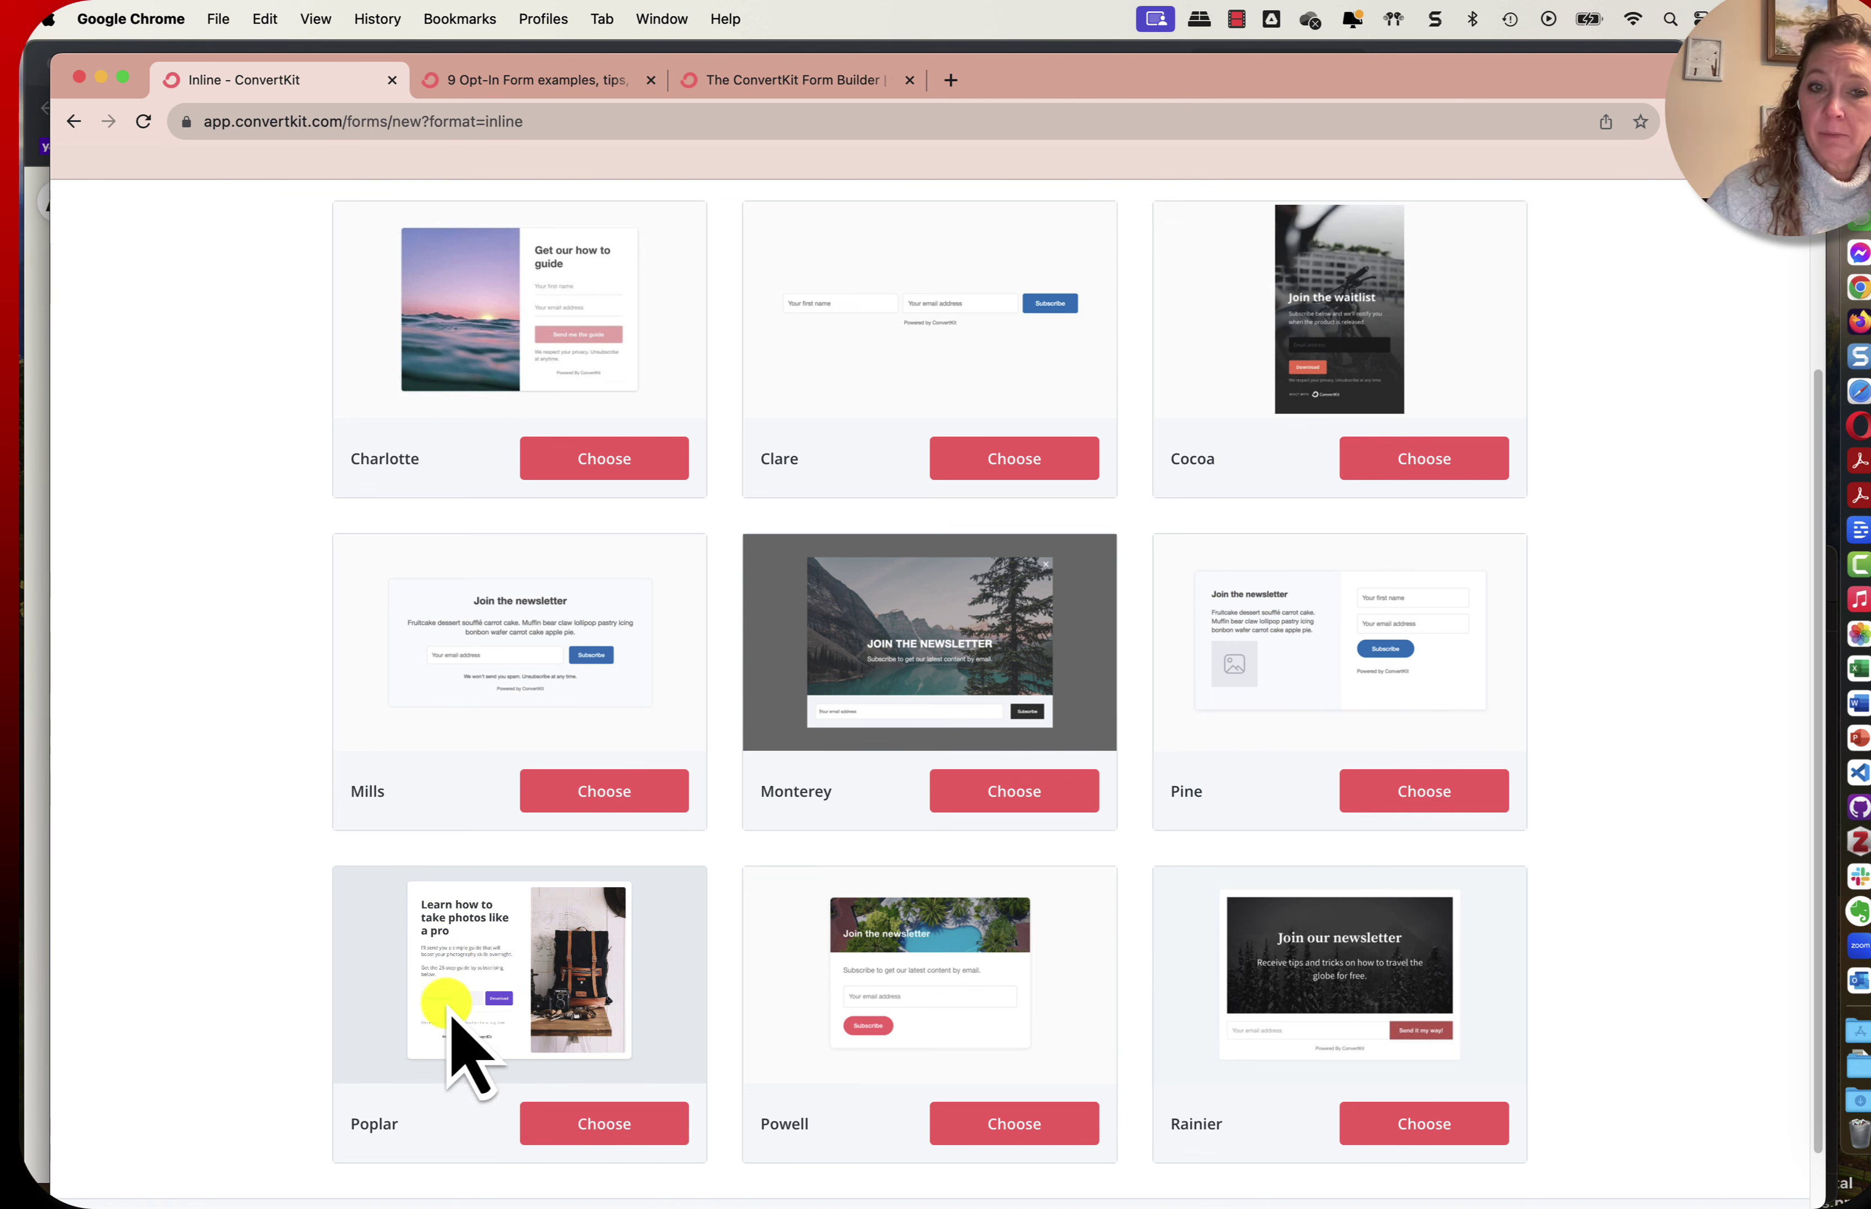
Use the Poplar template, then select the waitlist title text in the Word document.
click(606, 1125)
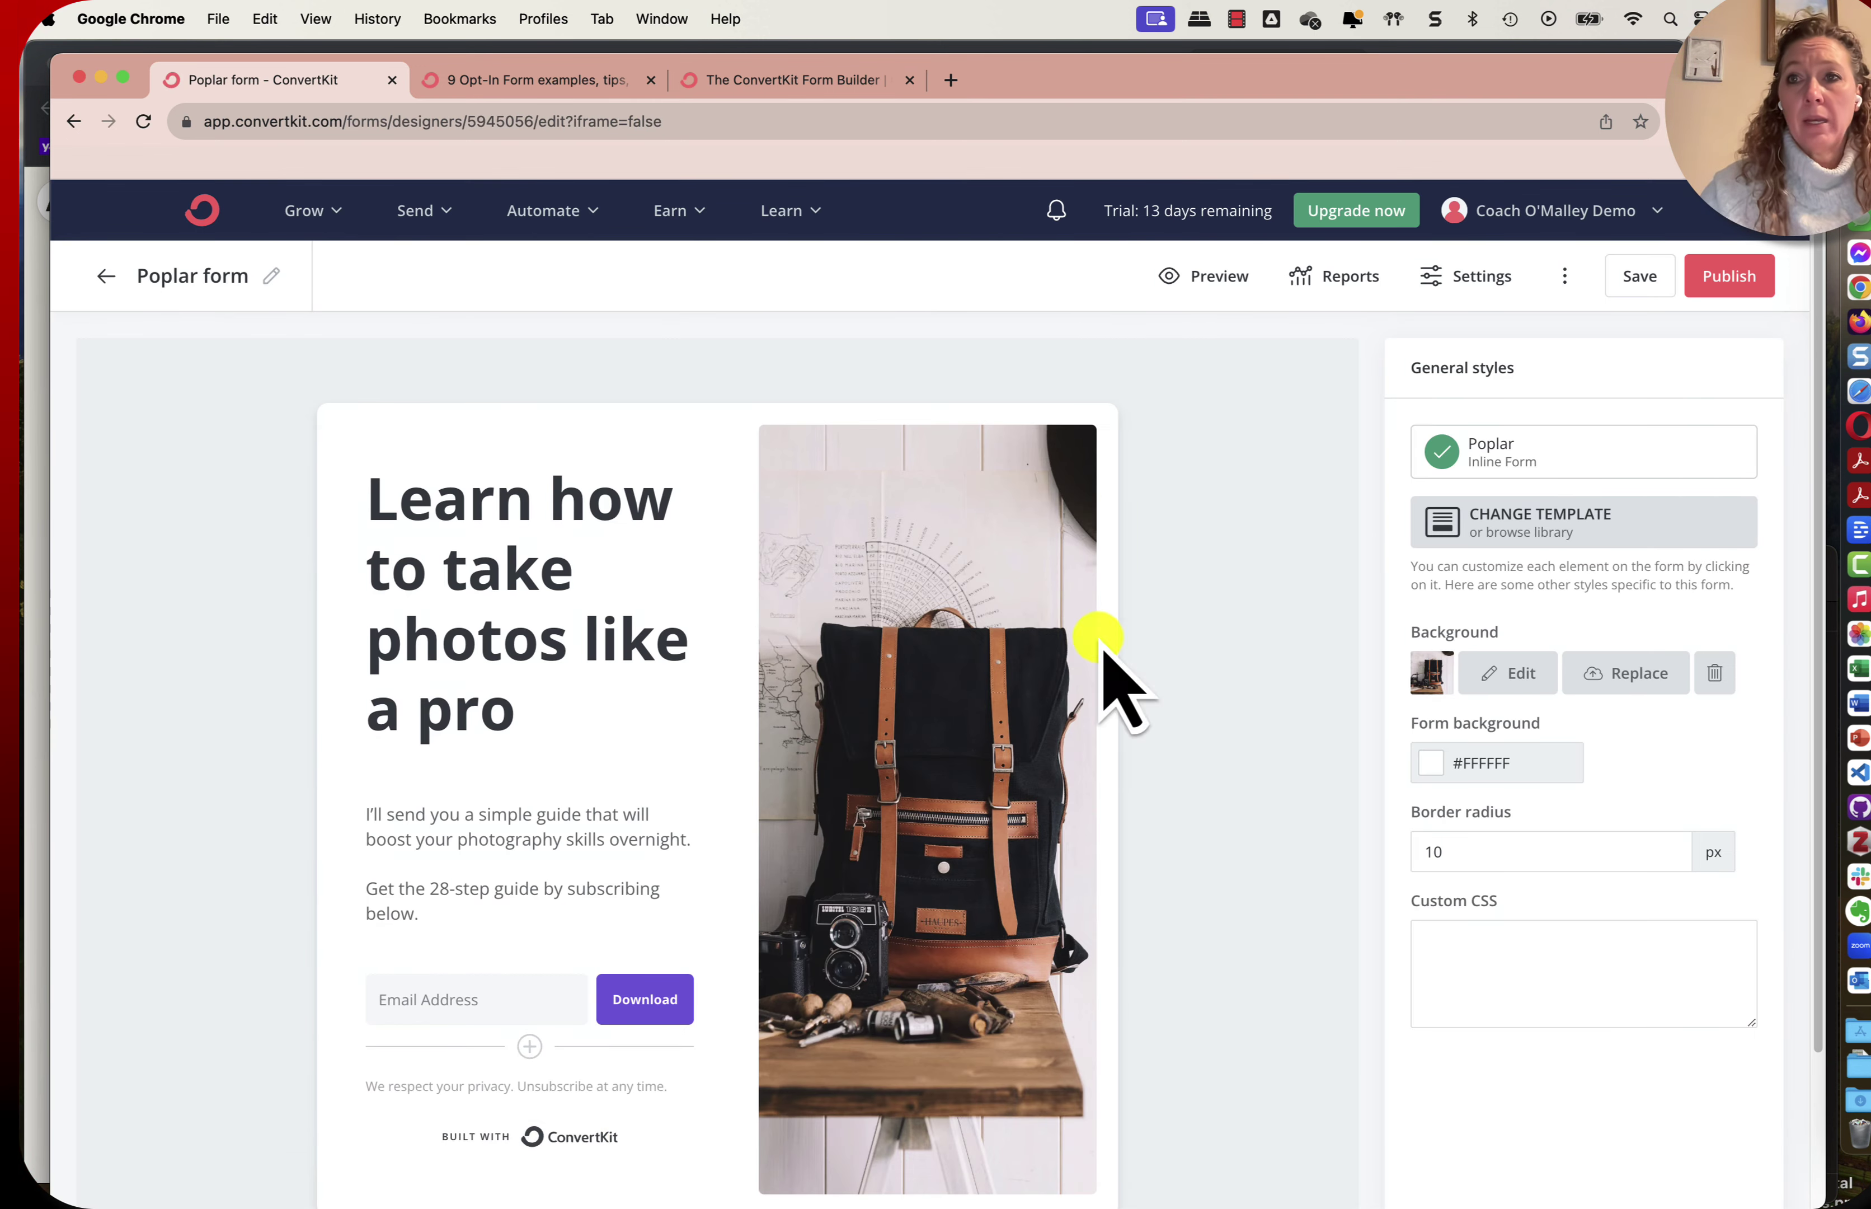
drag(1811, 377, 1754, 377)
click(1801, 378)
scroll(1477, 786, up, 2)
scroll(1477, 786, up, 1)
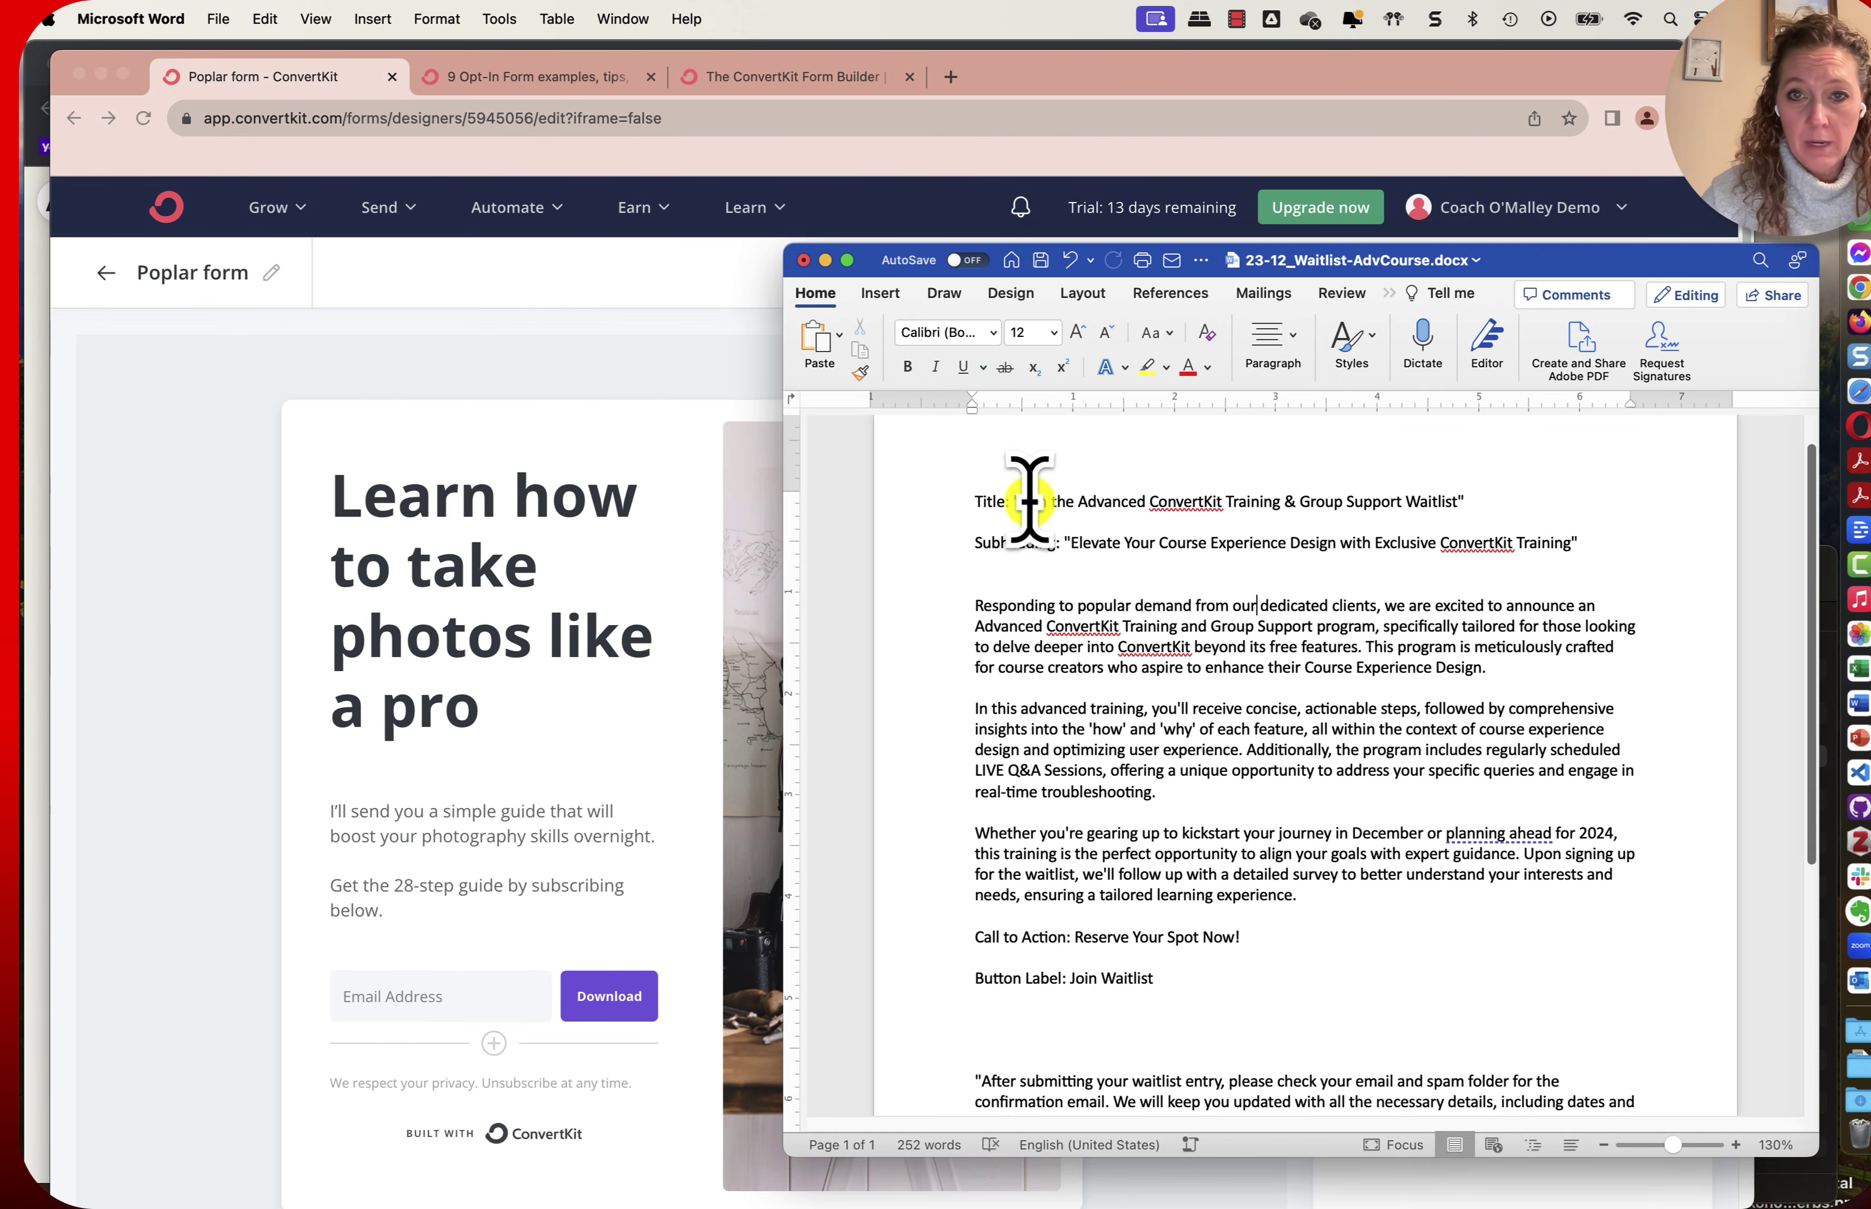
drag(1019, 494, 1461, 504)
key(super+c)
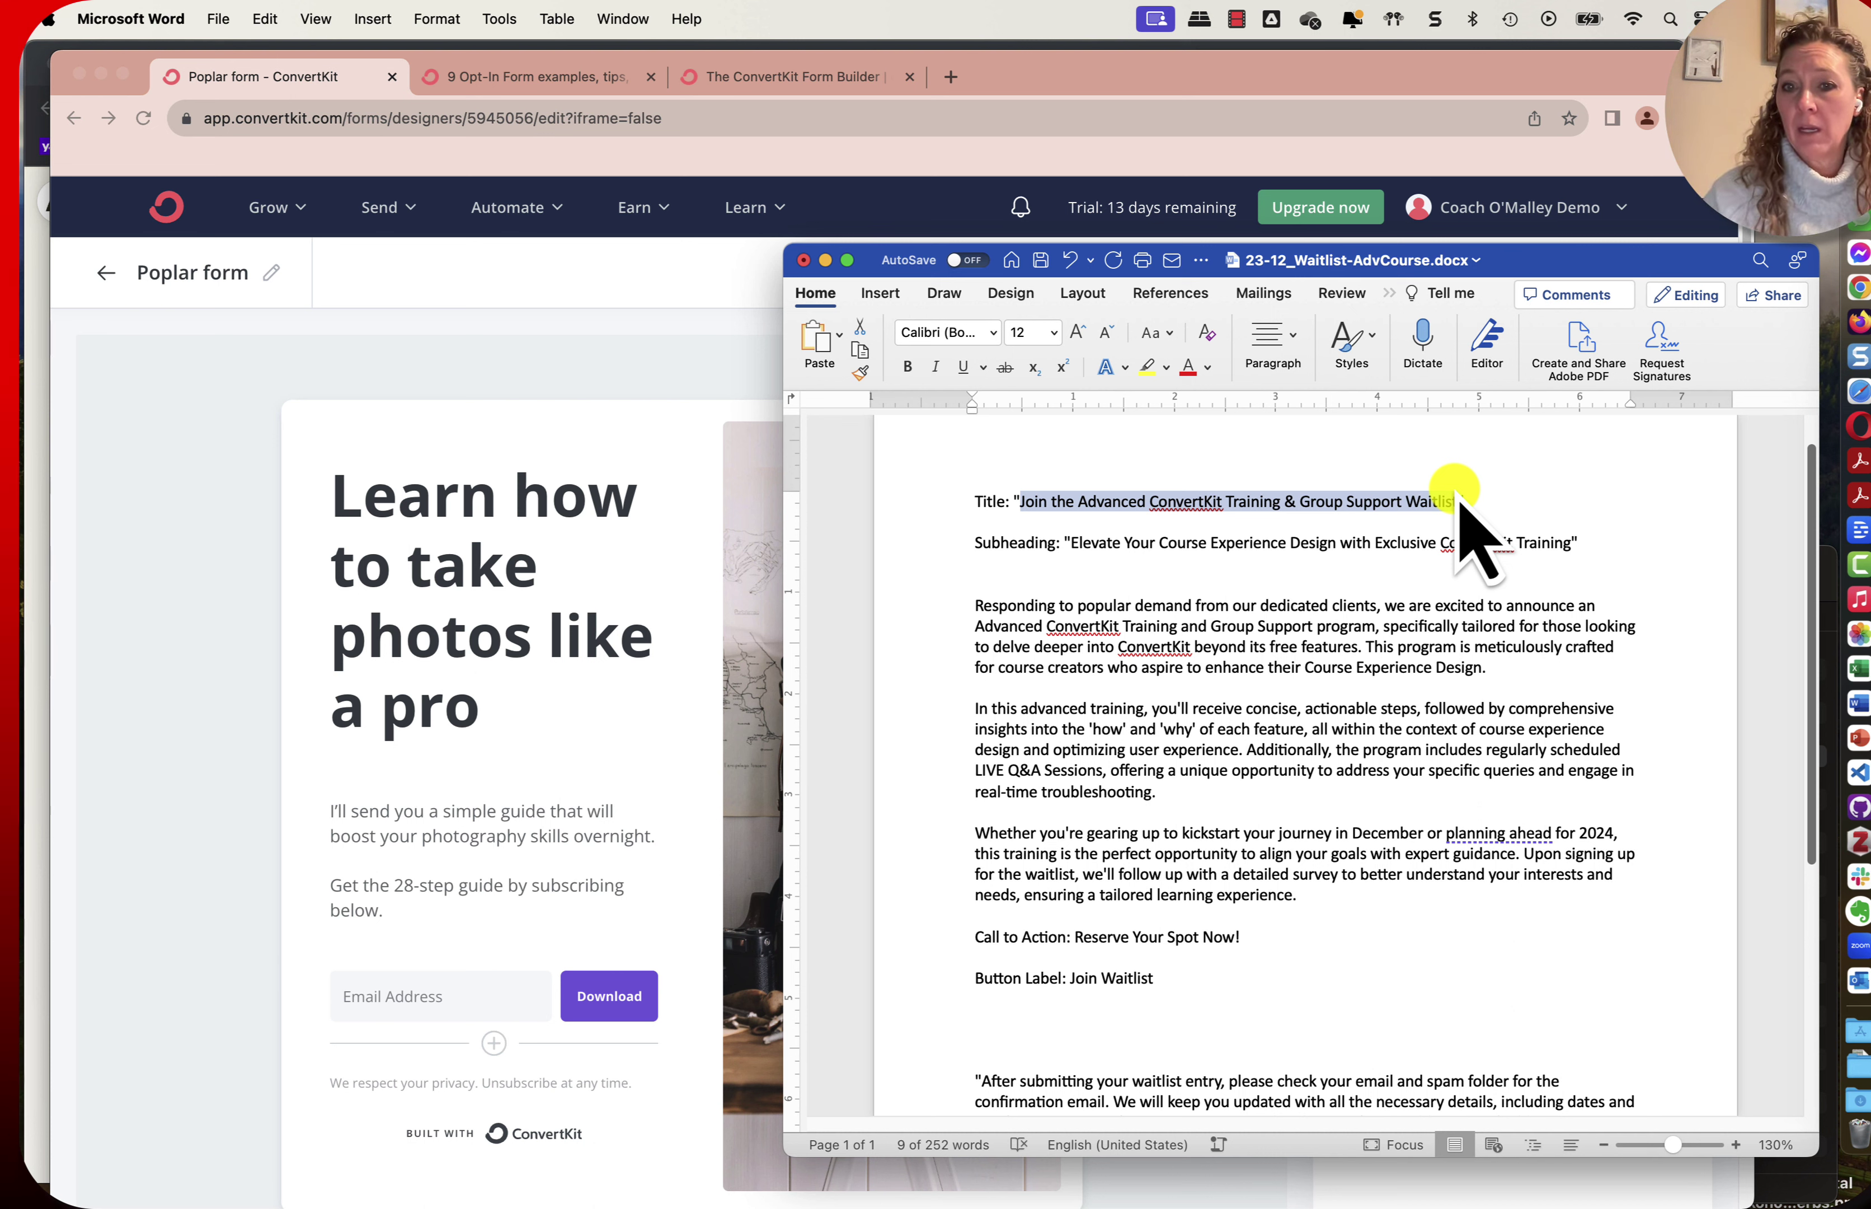
Paste the waitlist title over the form's headline.
click(668, 627)
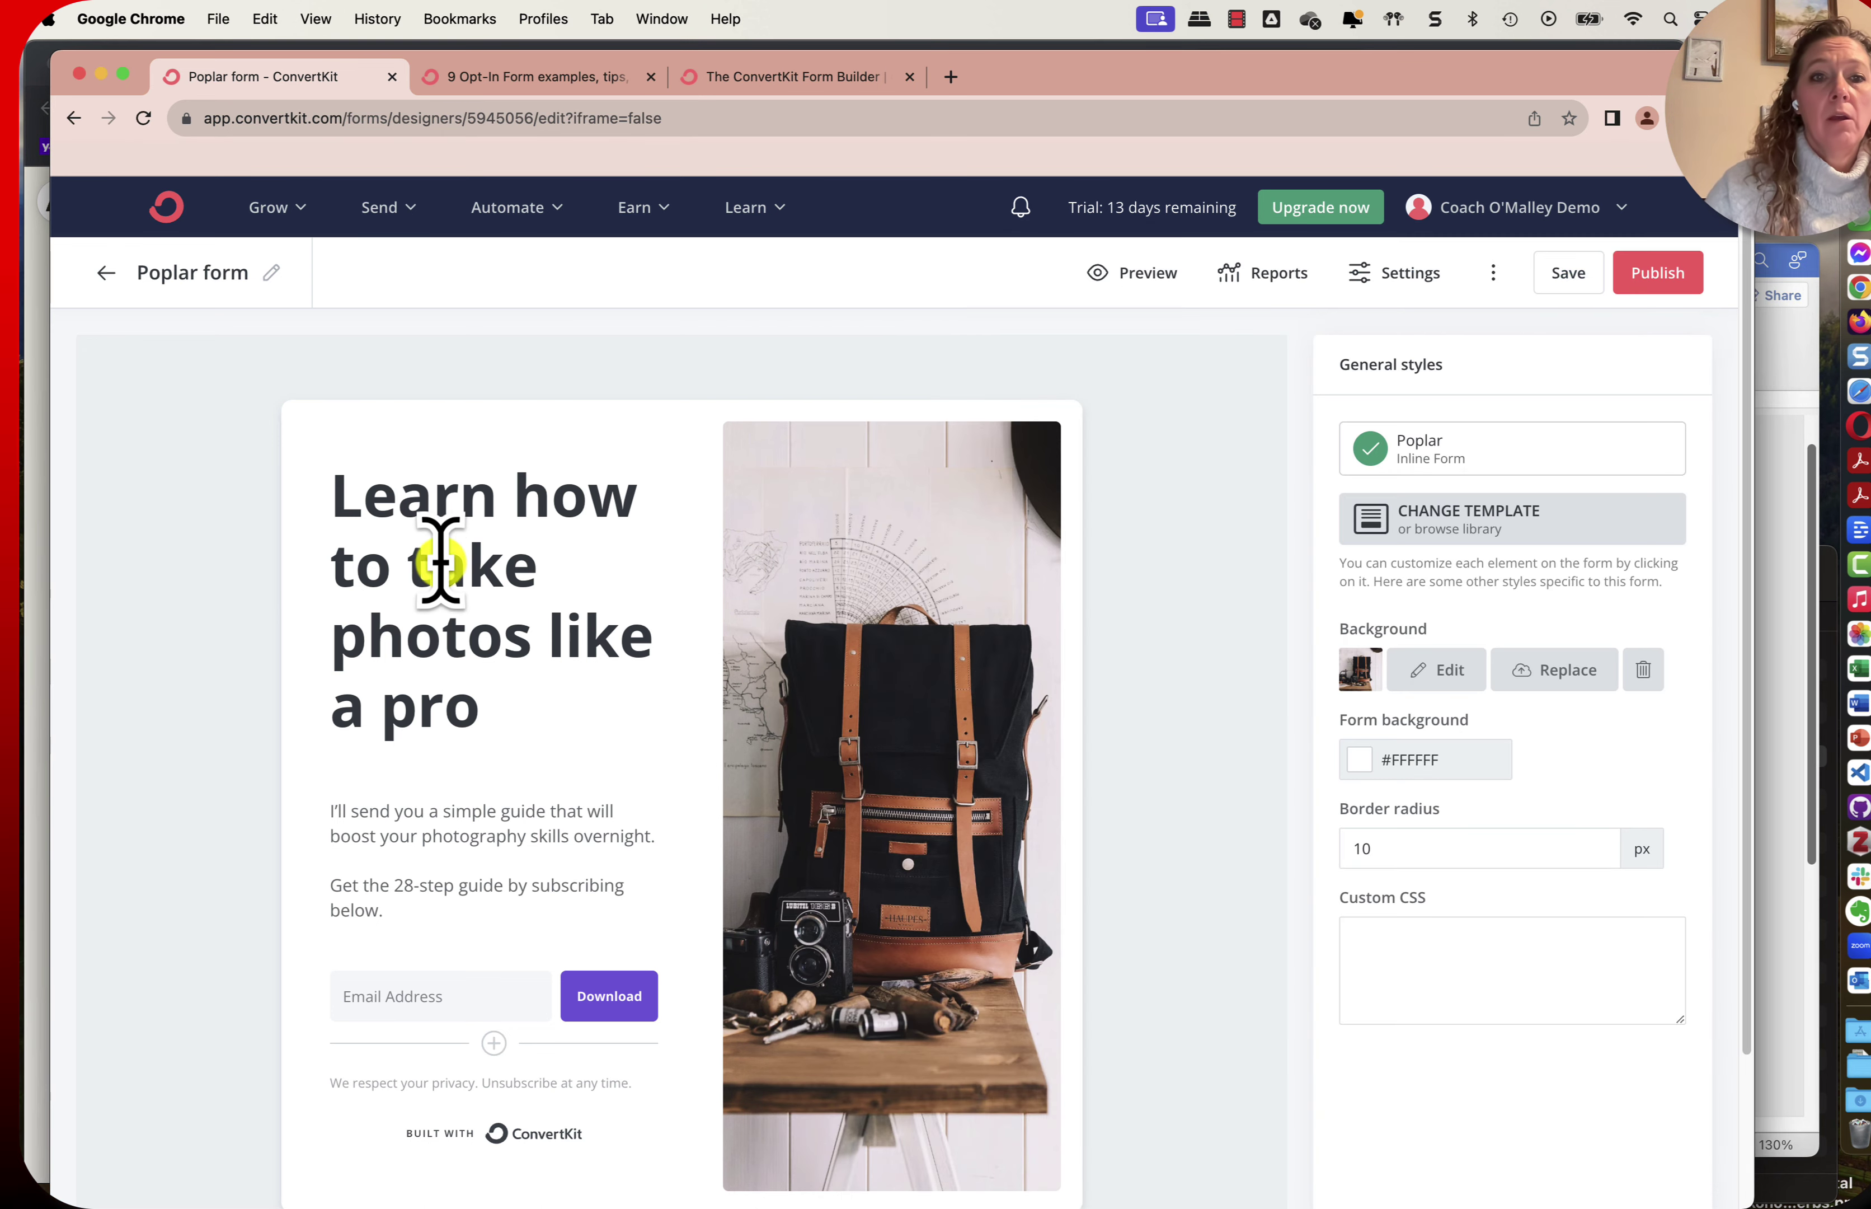
click(491, 695)
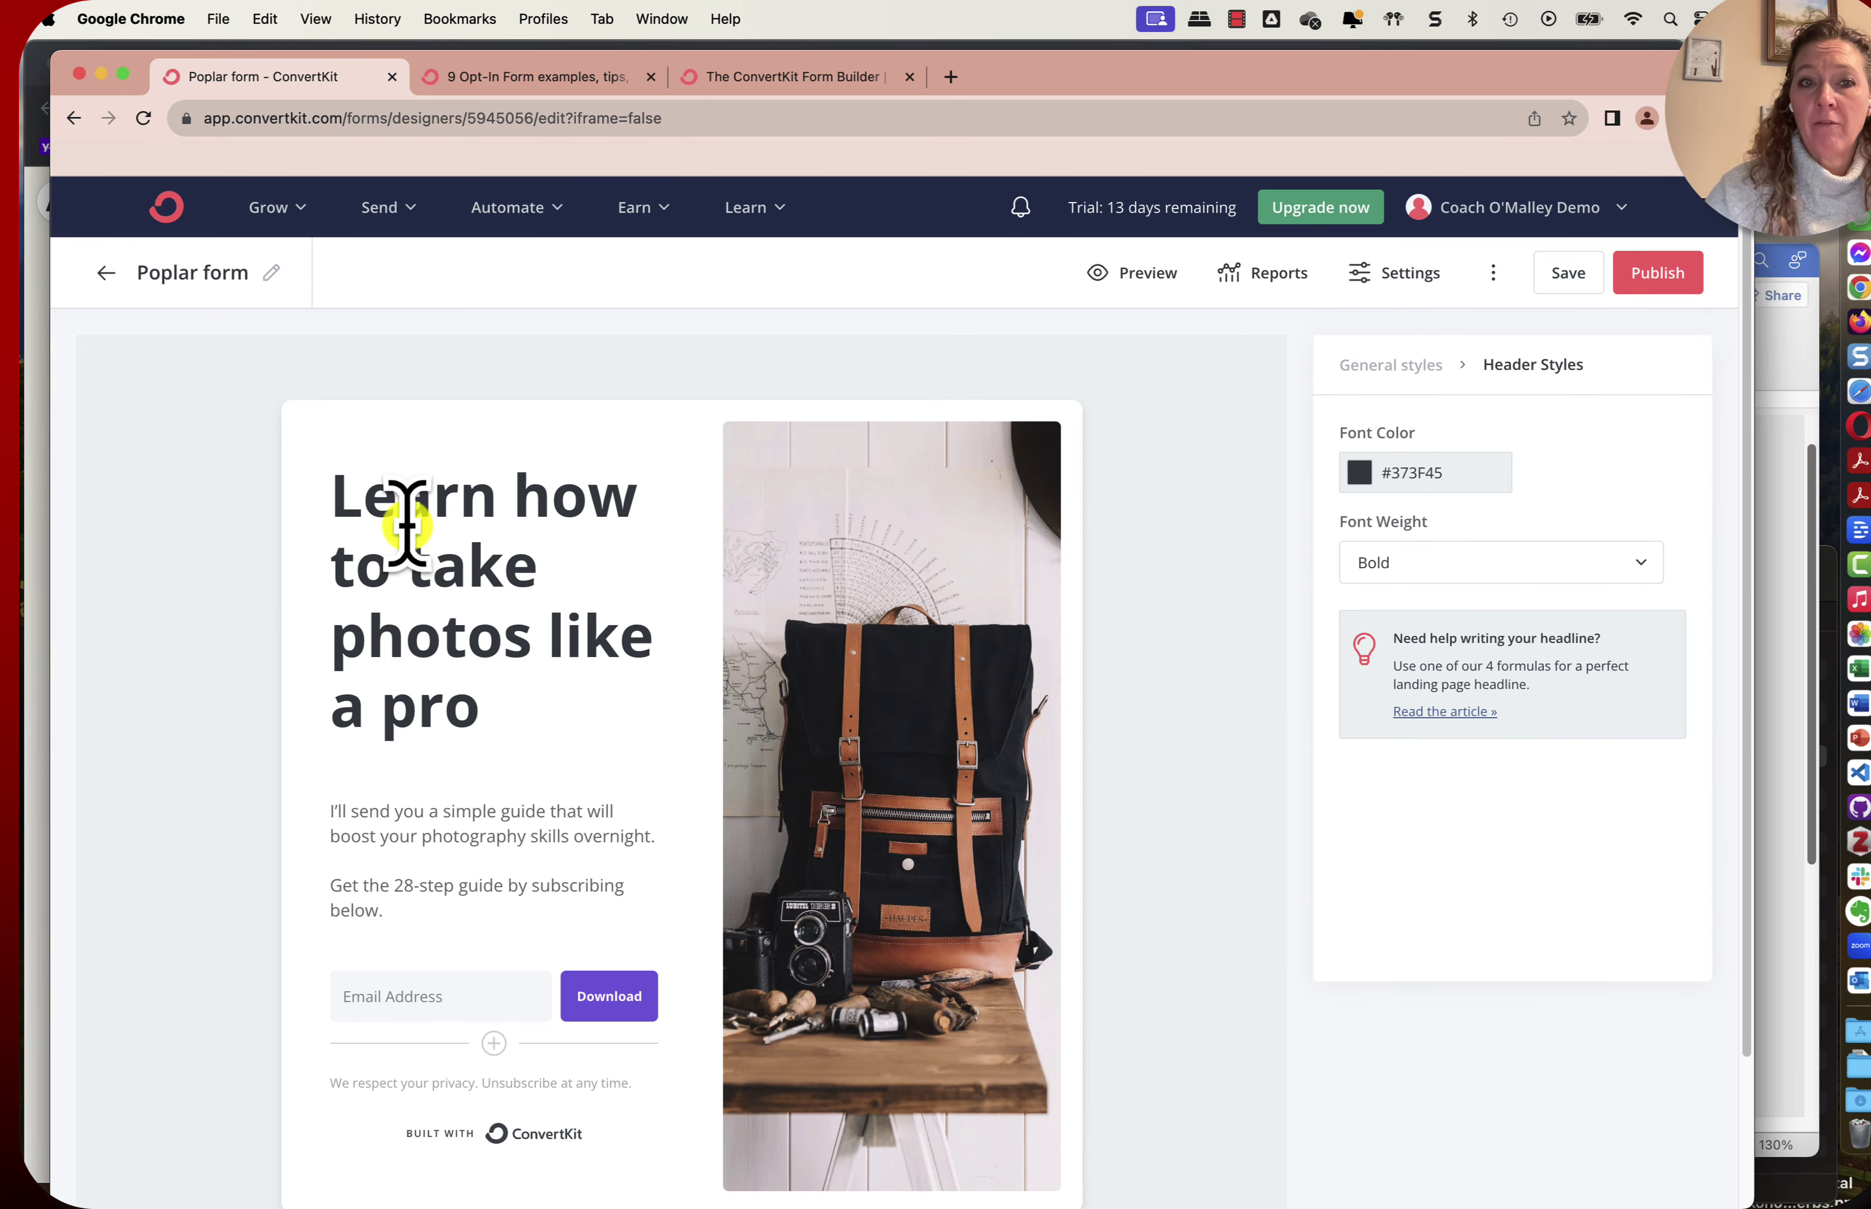
scroll(405, 518, down, 1)
click(316, 464)
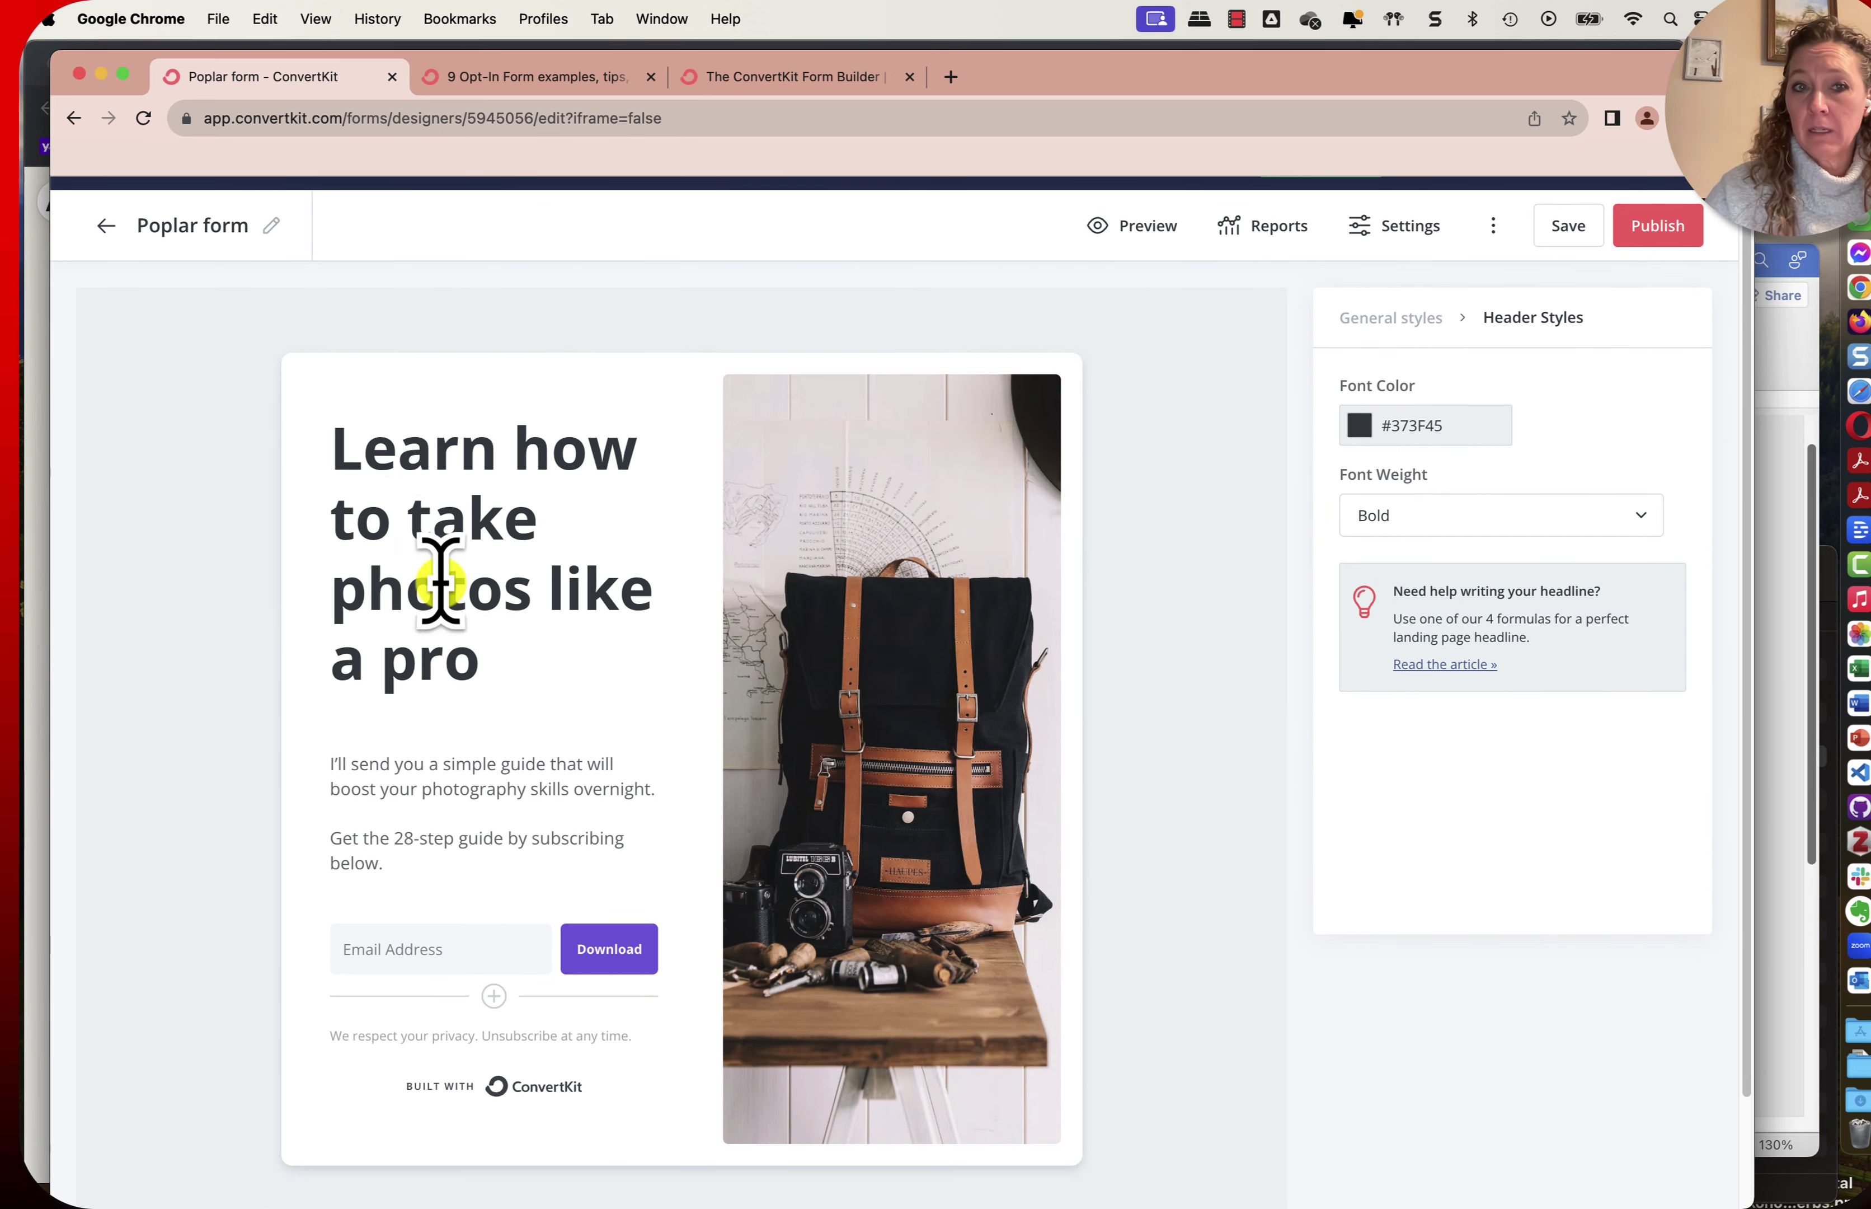
drag(474, 668, 301, 487)
key(super+v)
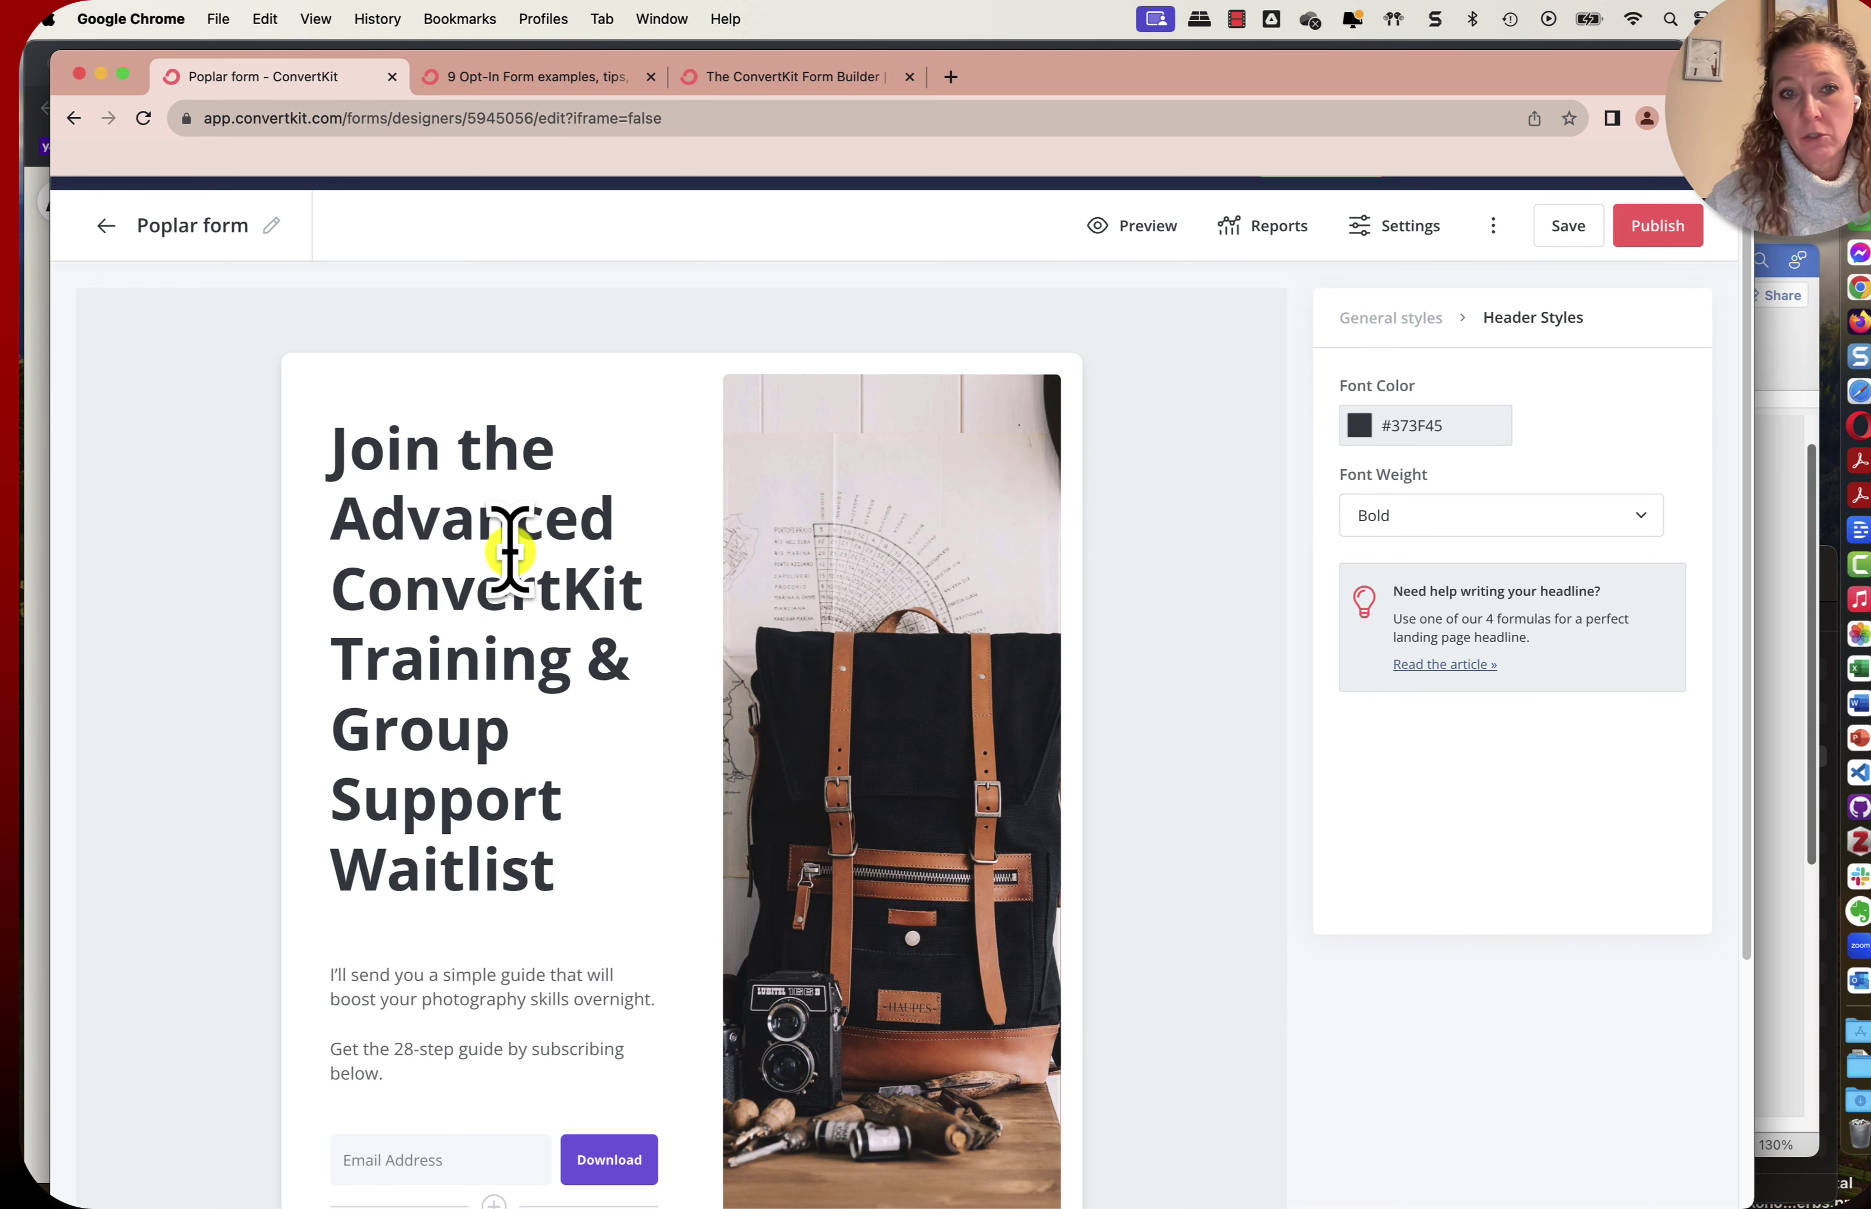
Select the 'Elevate Your Course Experience' subheading text in the Word document.
scroll(507, 550, down, 2)
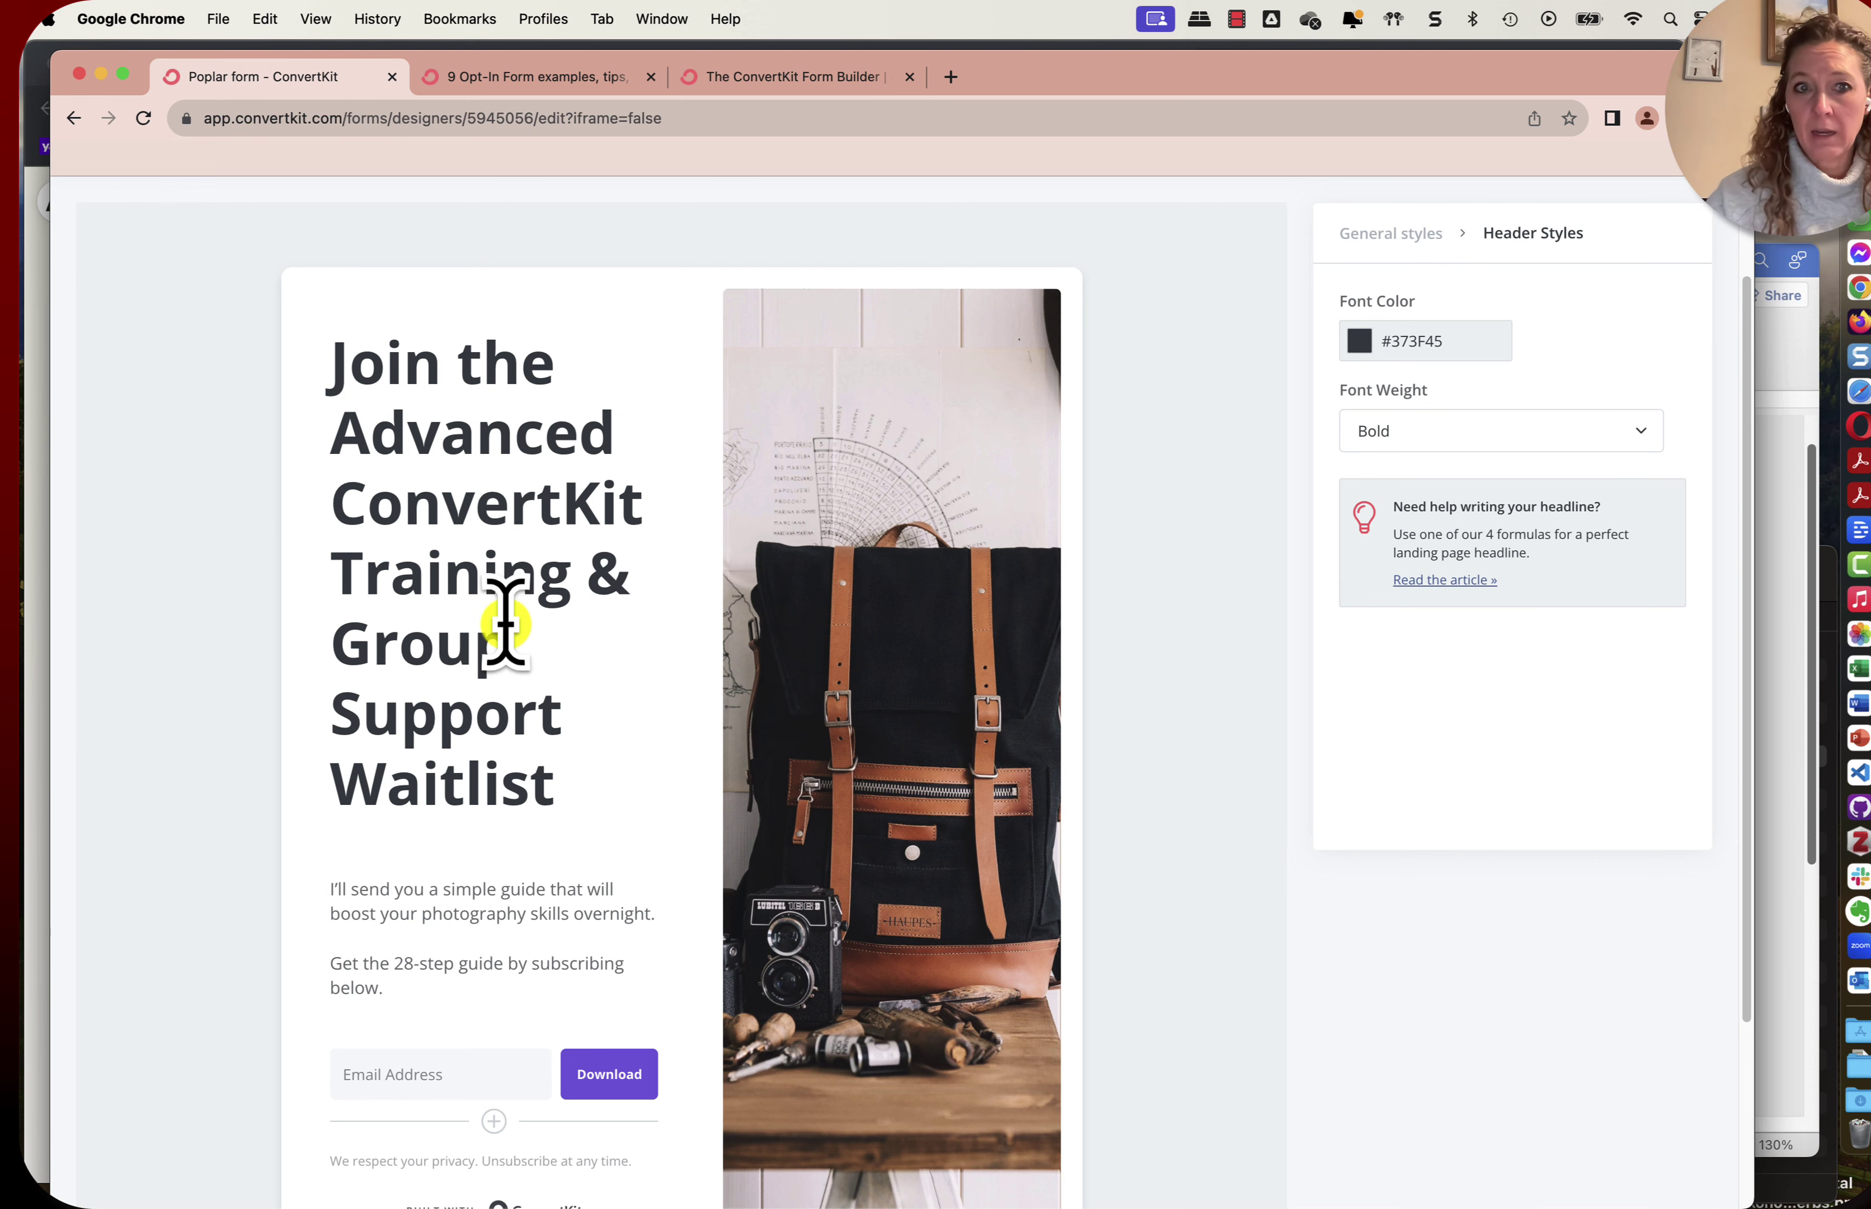
scroll(519, 873, down, 3)
click(376, 791)
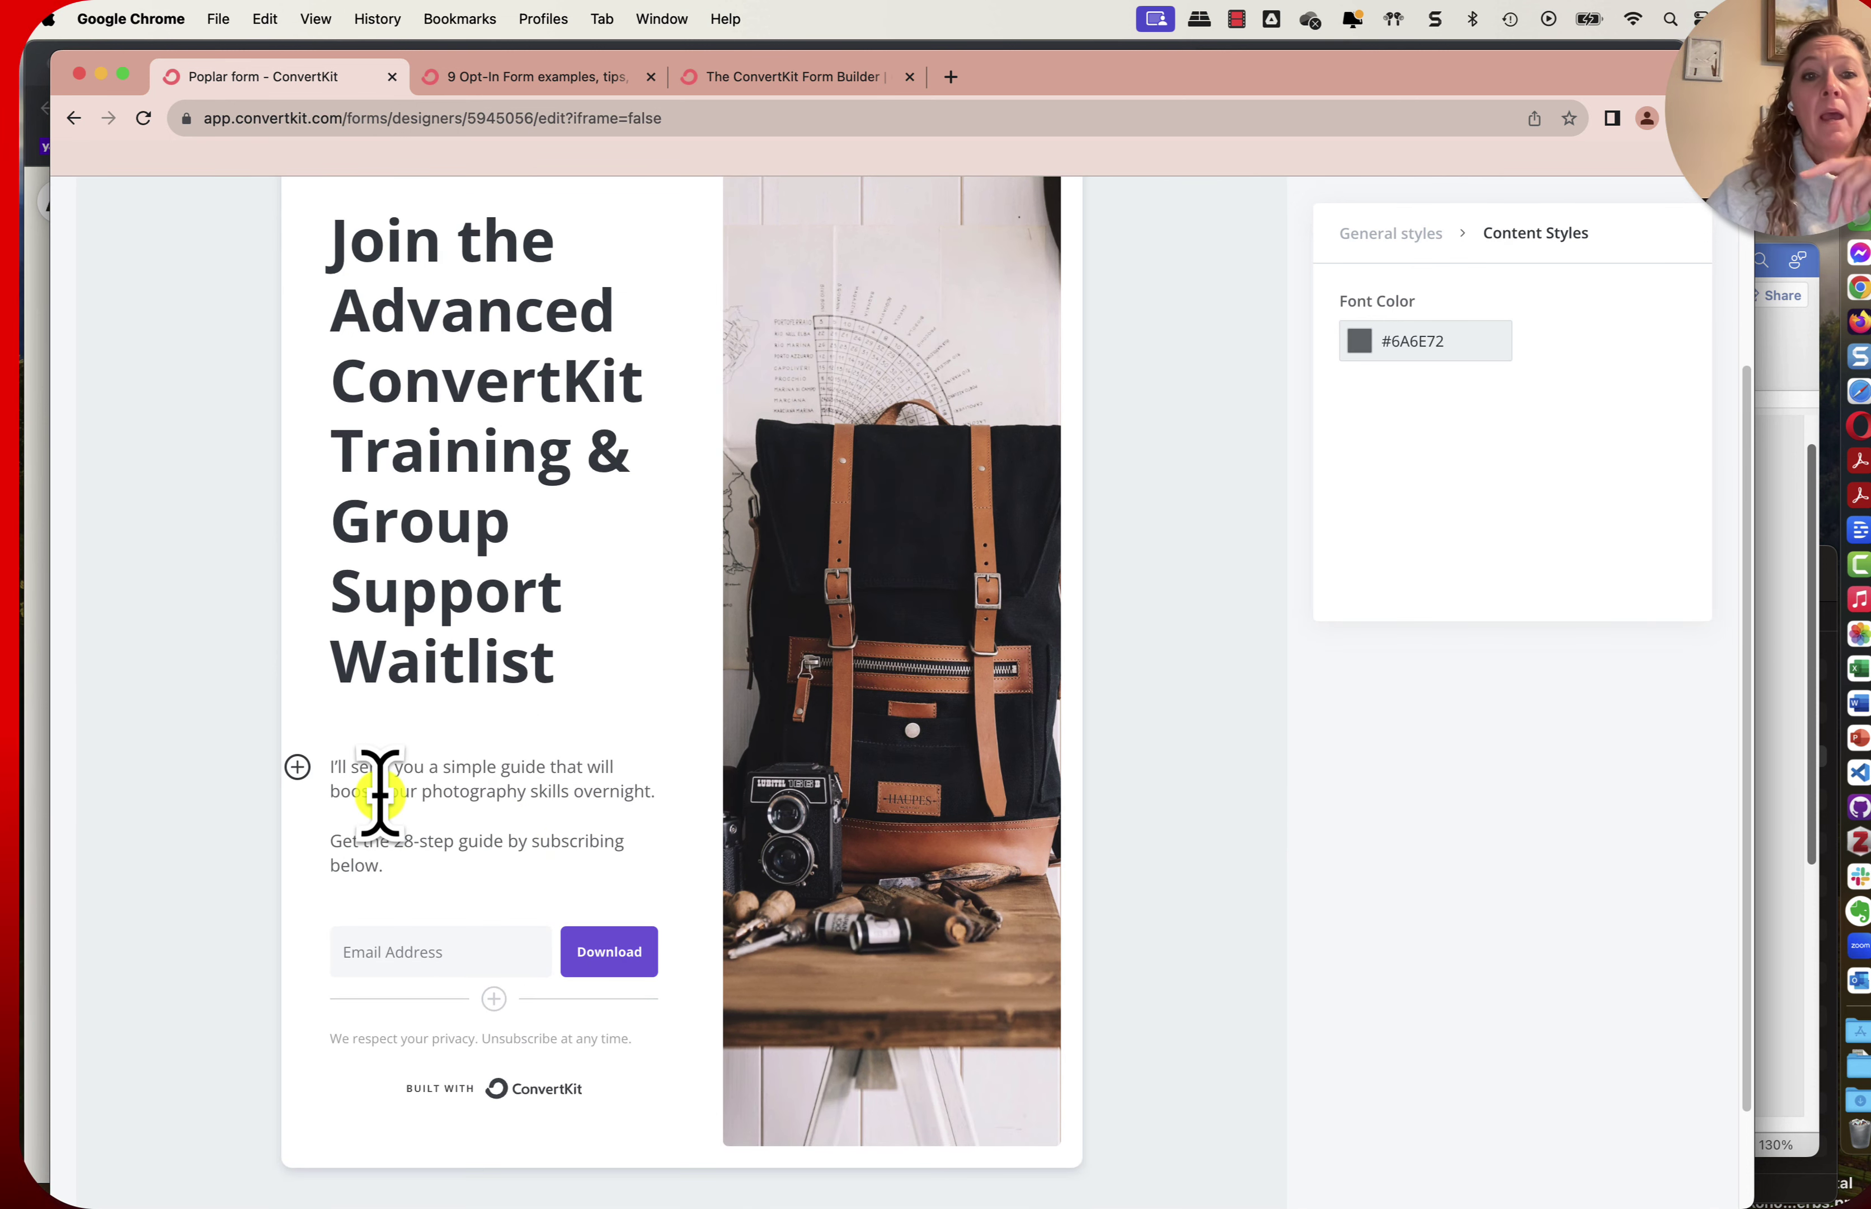
click(298, 766)
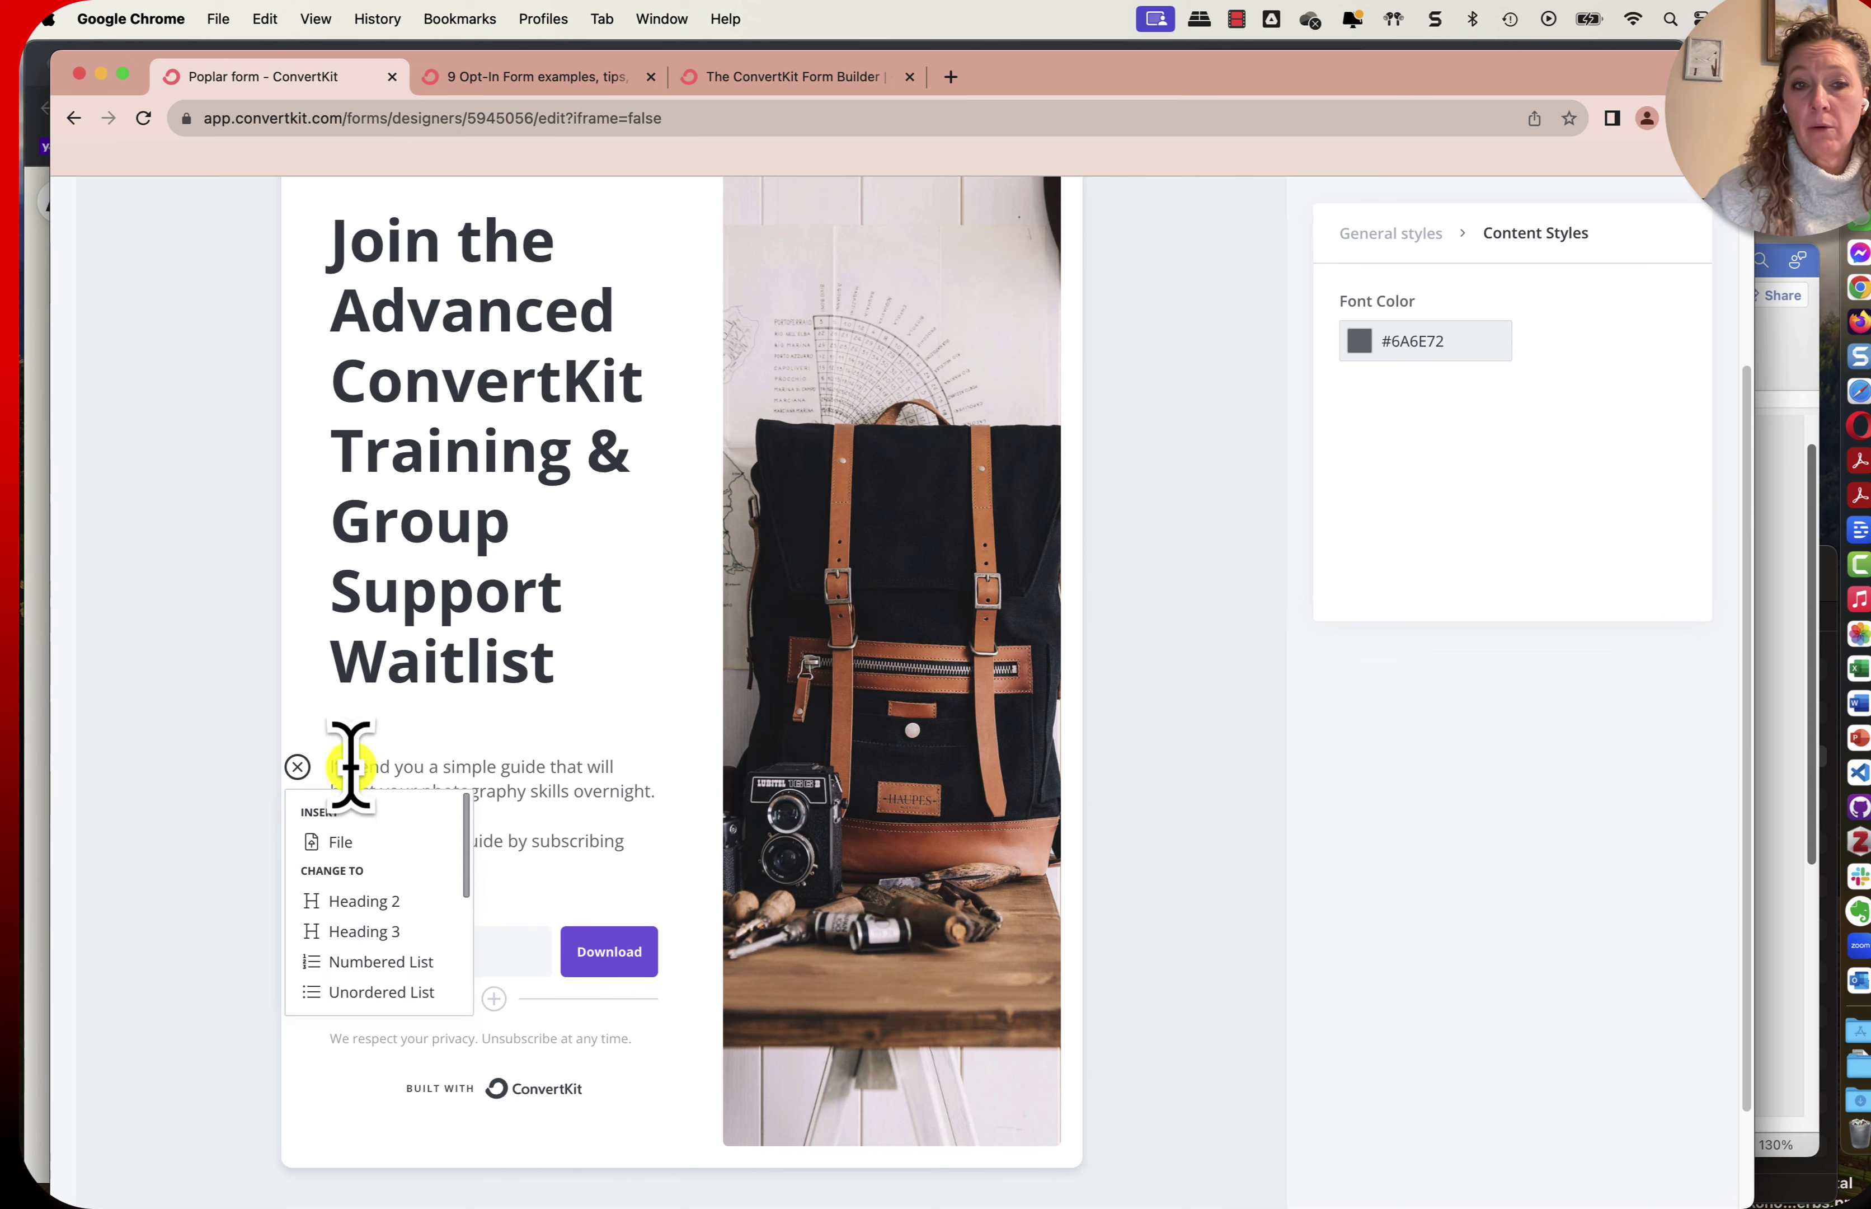
click(527, 755)
click(1774, 453)
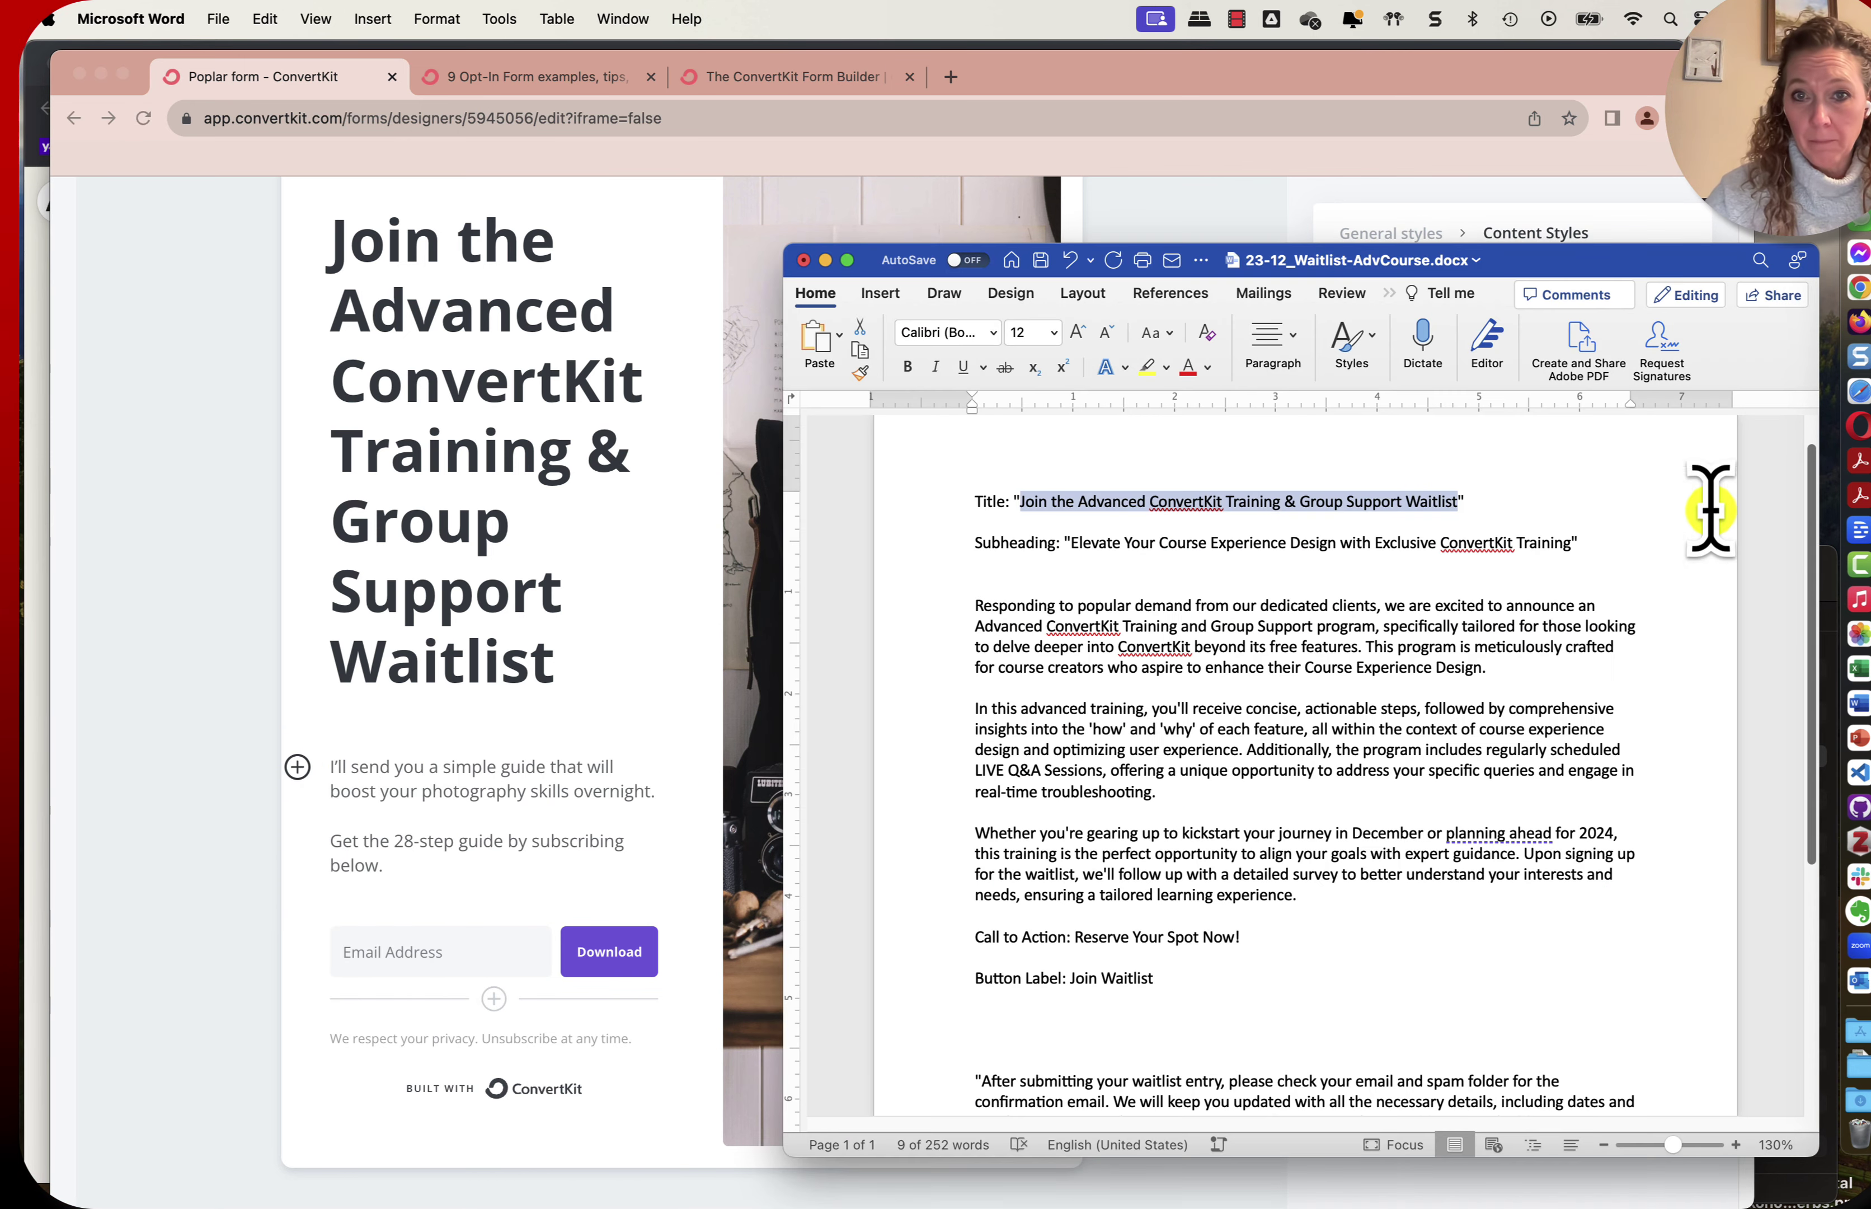
scroll(1237, 676, down, 1)
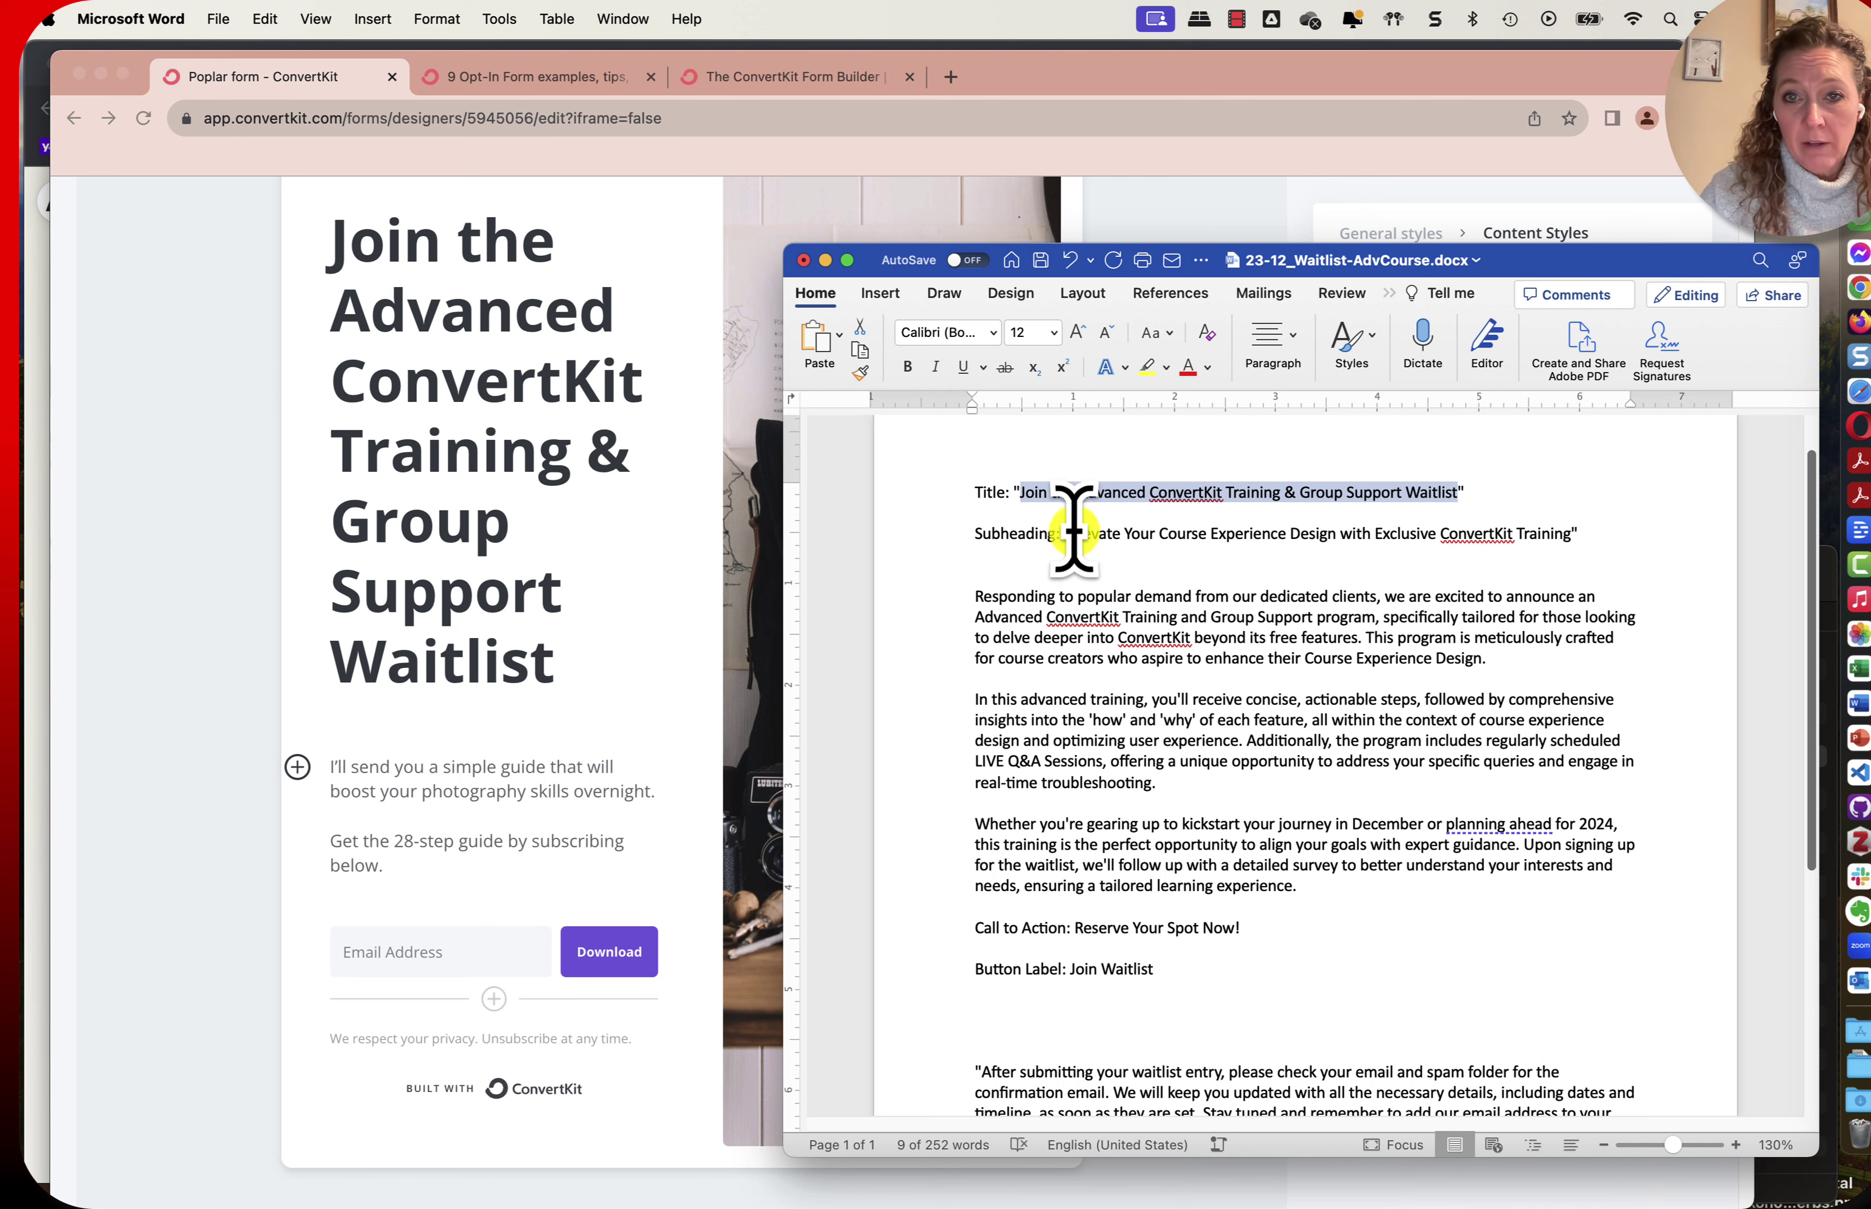
drag(1071, 533, 1555, 529)
key(super+c)
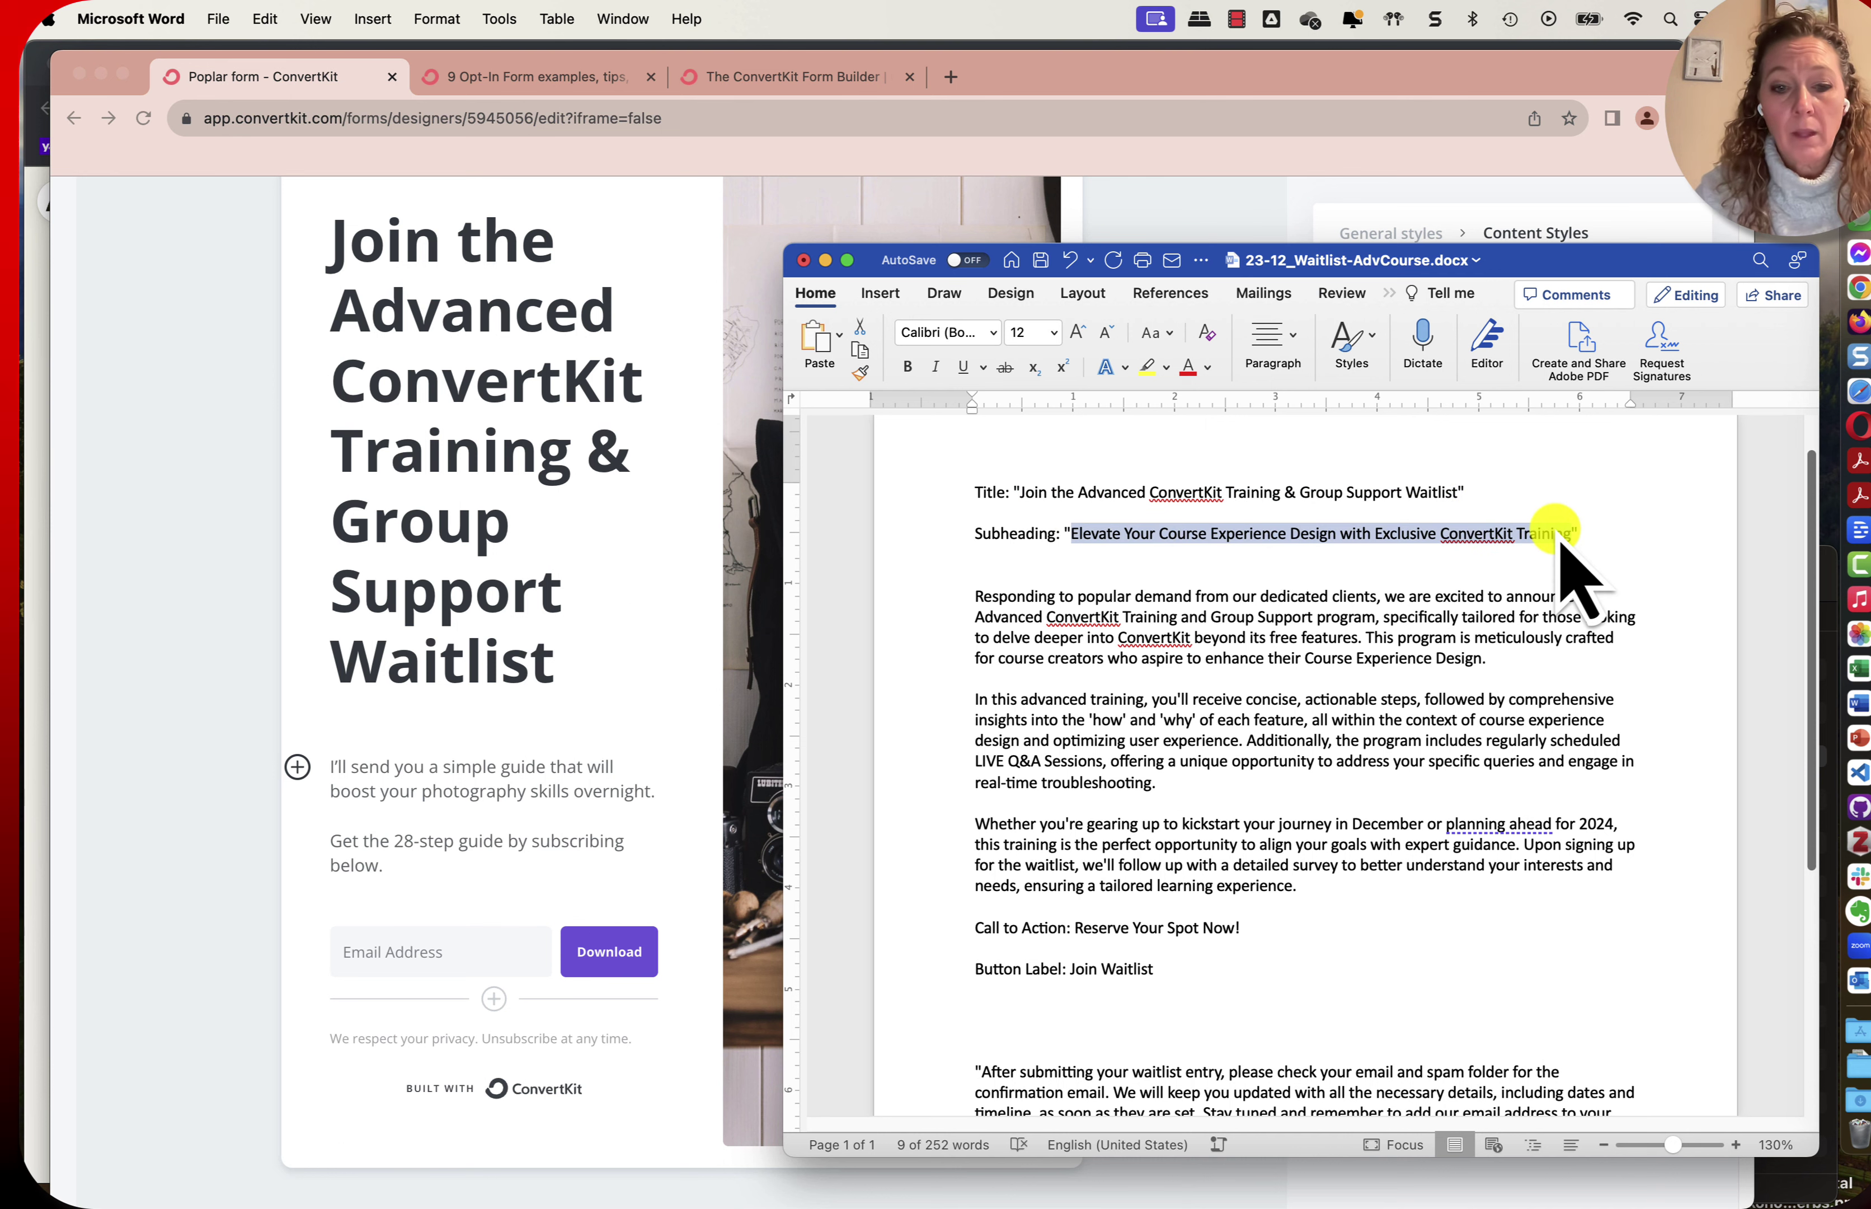
Replace the intro paragraph with the subheading and make it bold.
click(557, 816)
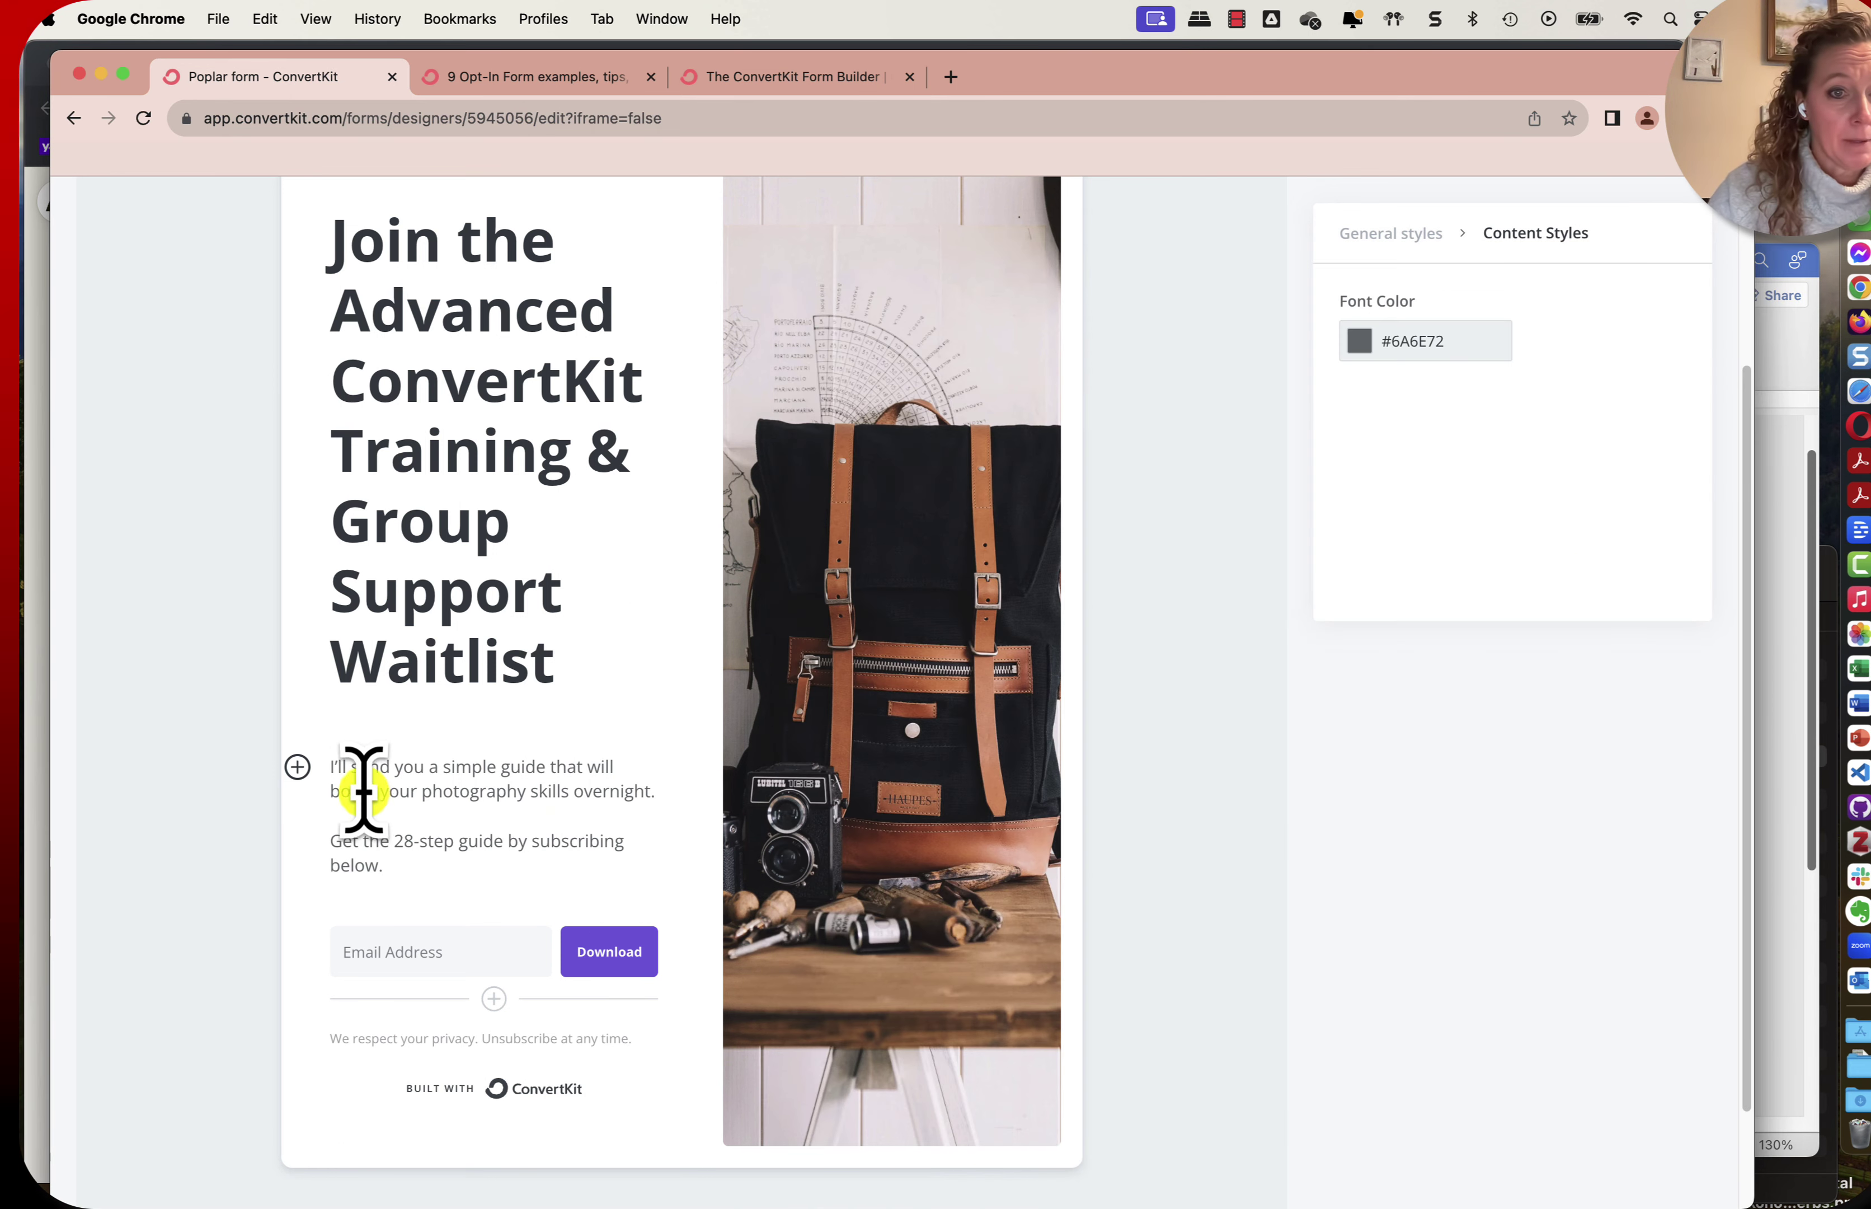
triple_click(355, 769)
key(super+v)
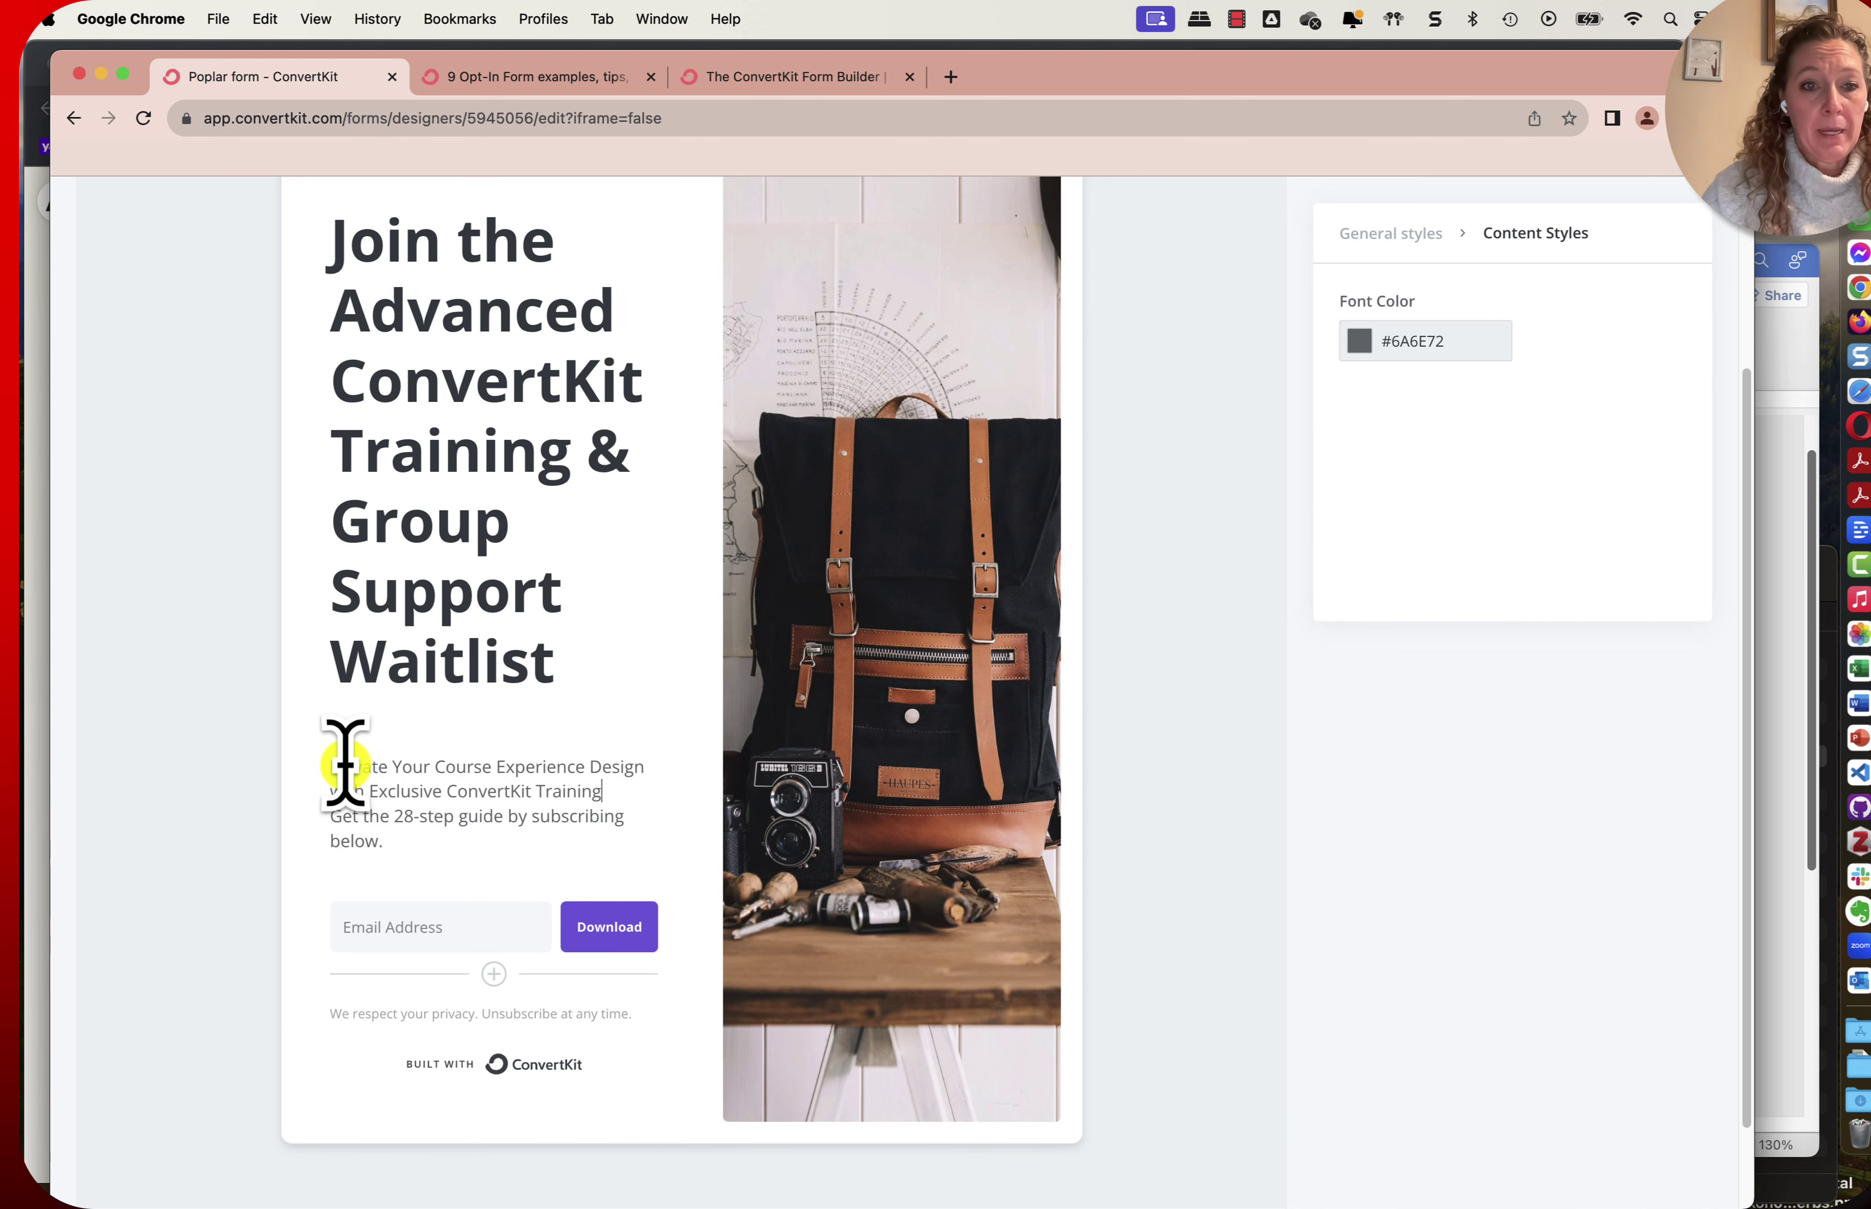
key(Return)
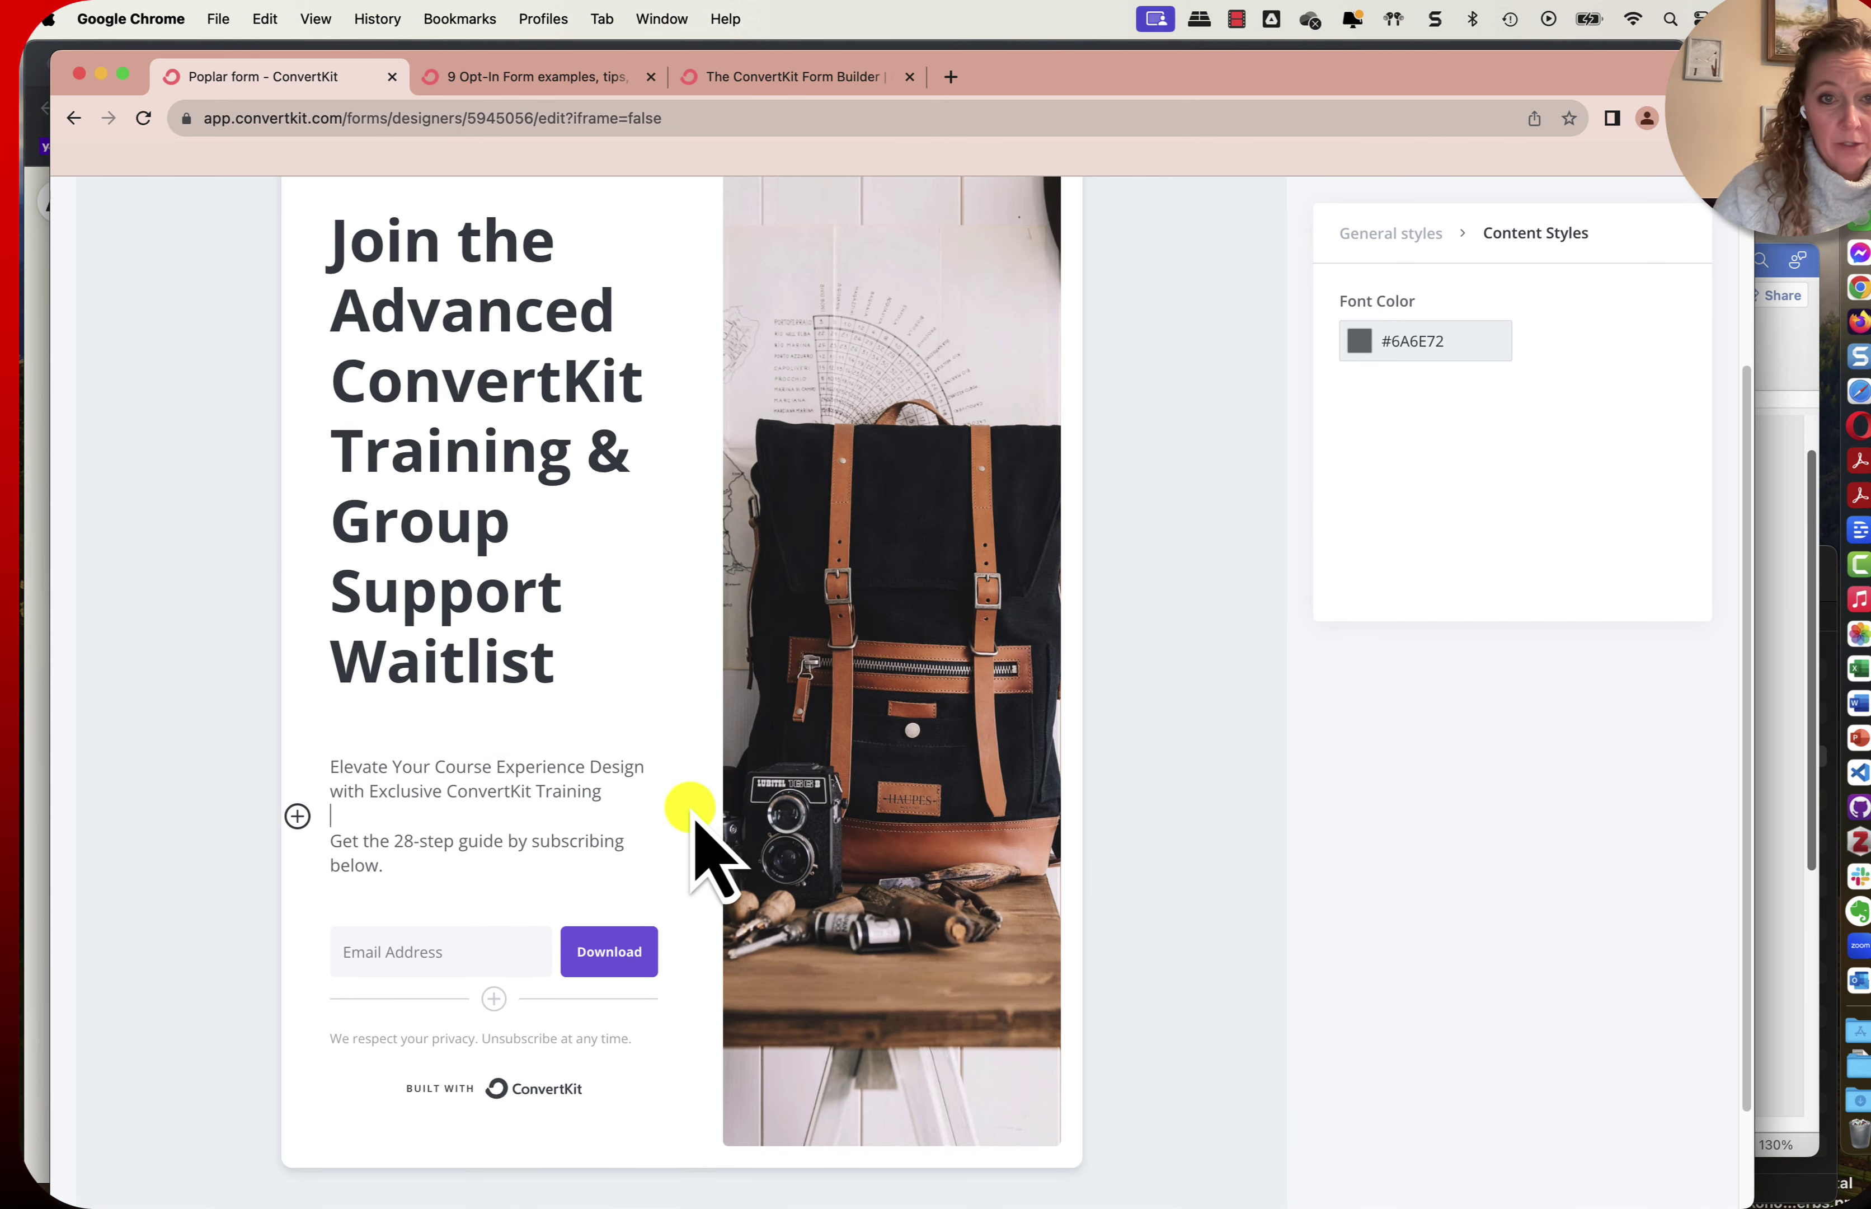
drag(606, 789, 333, 773)
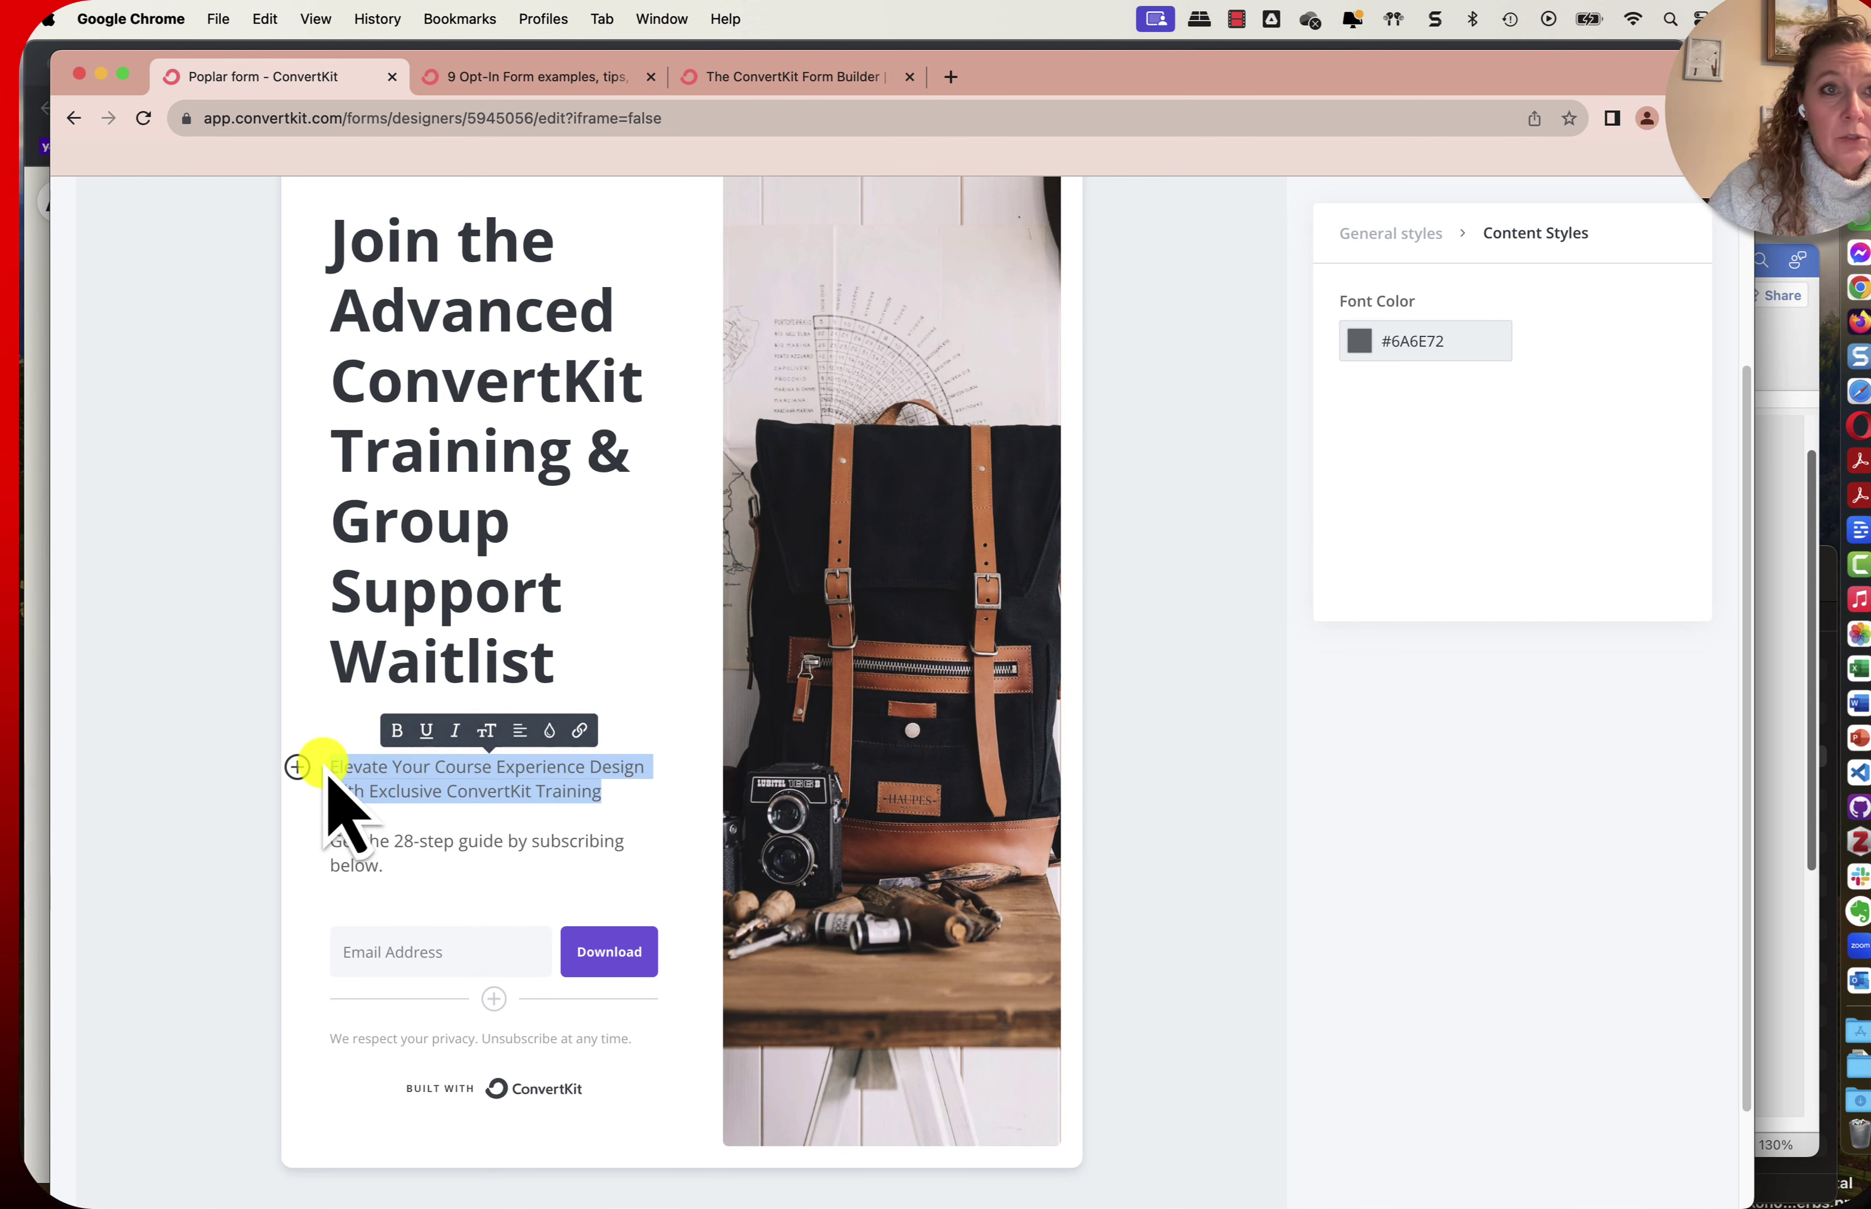
click(398, 730)
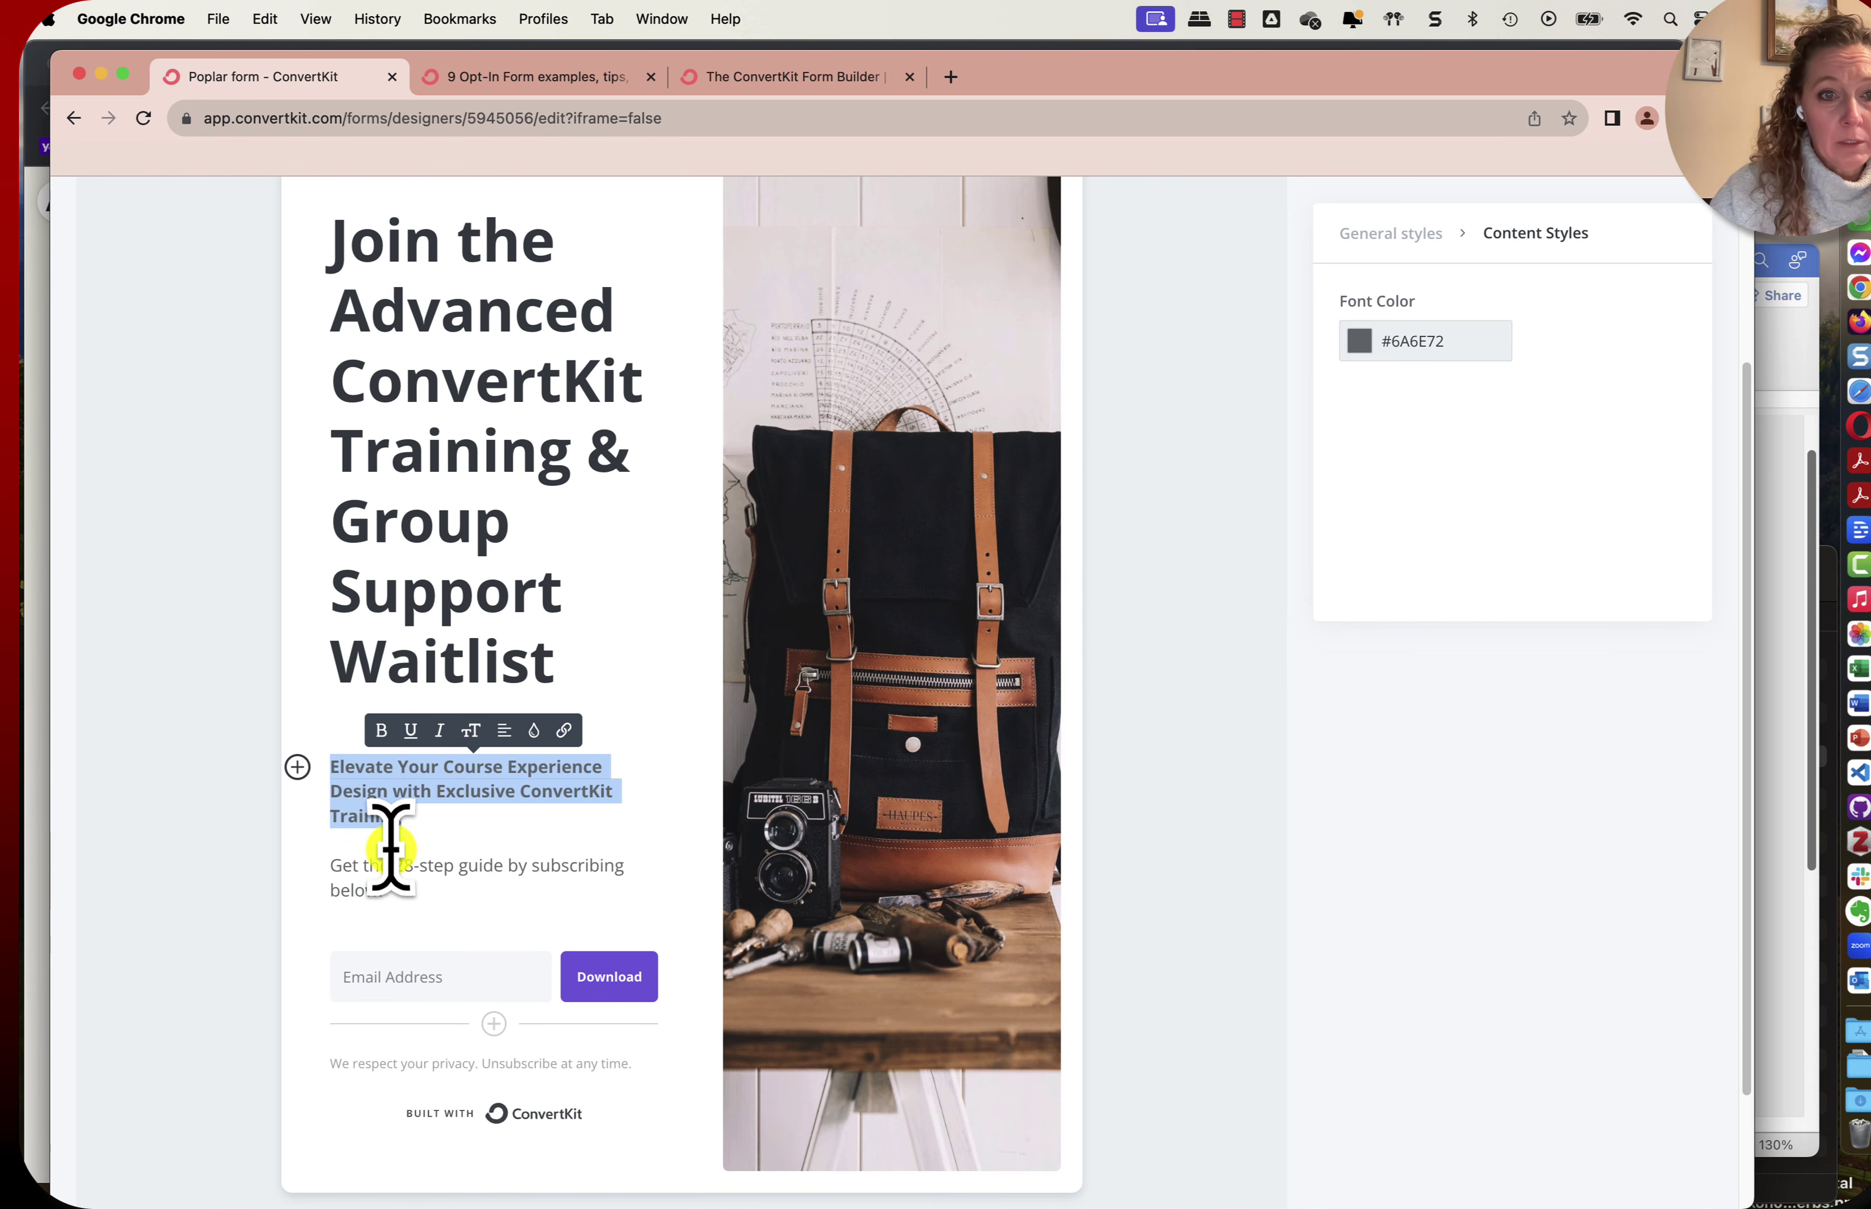
Replace the 28-step guide text with the three course paragraphs, separated by blank lines.
click(1792, 334)
scroll(1494, 597, down, 2)
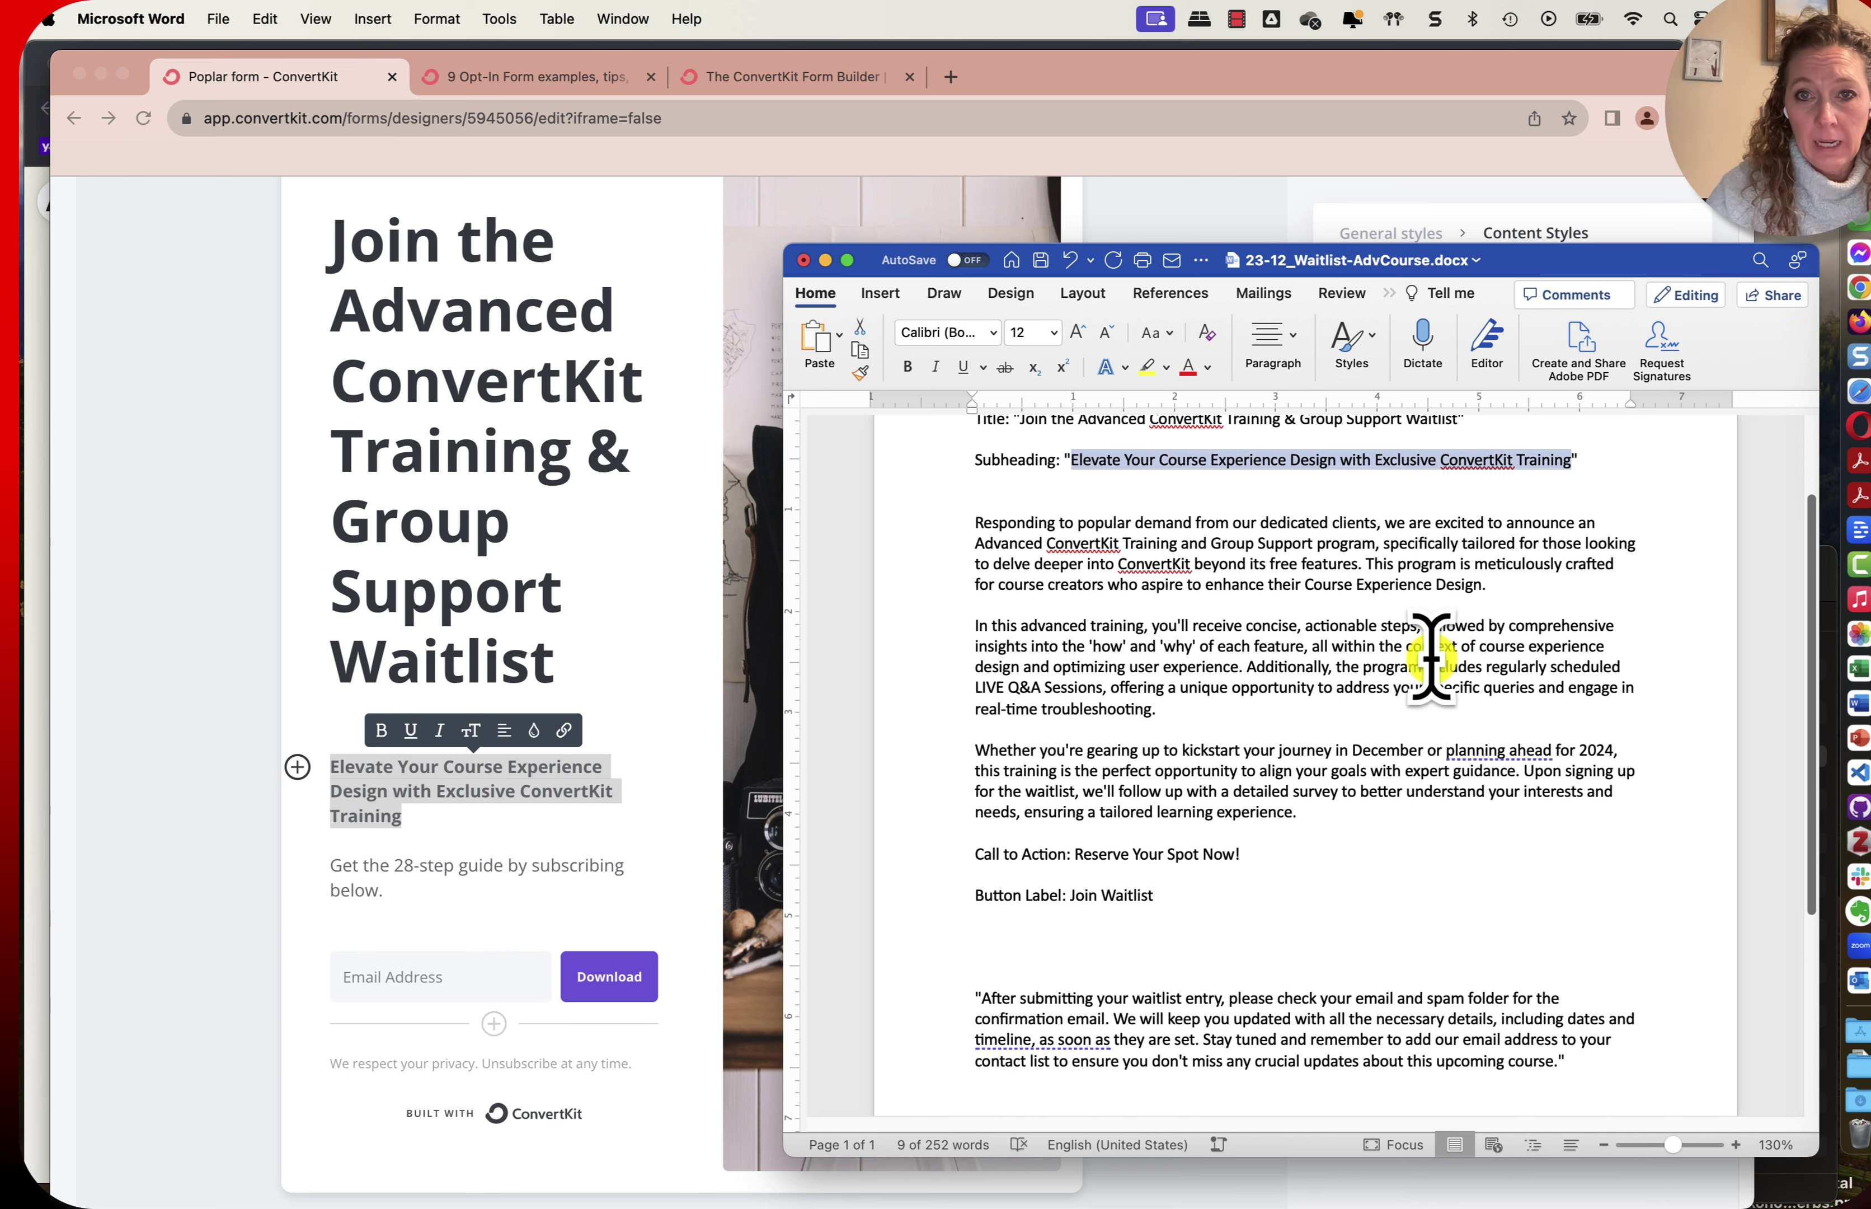
drag(975, 525, 1327, 817)
key(cmd+c)
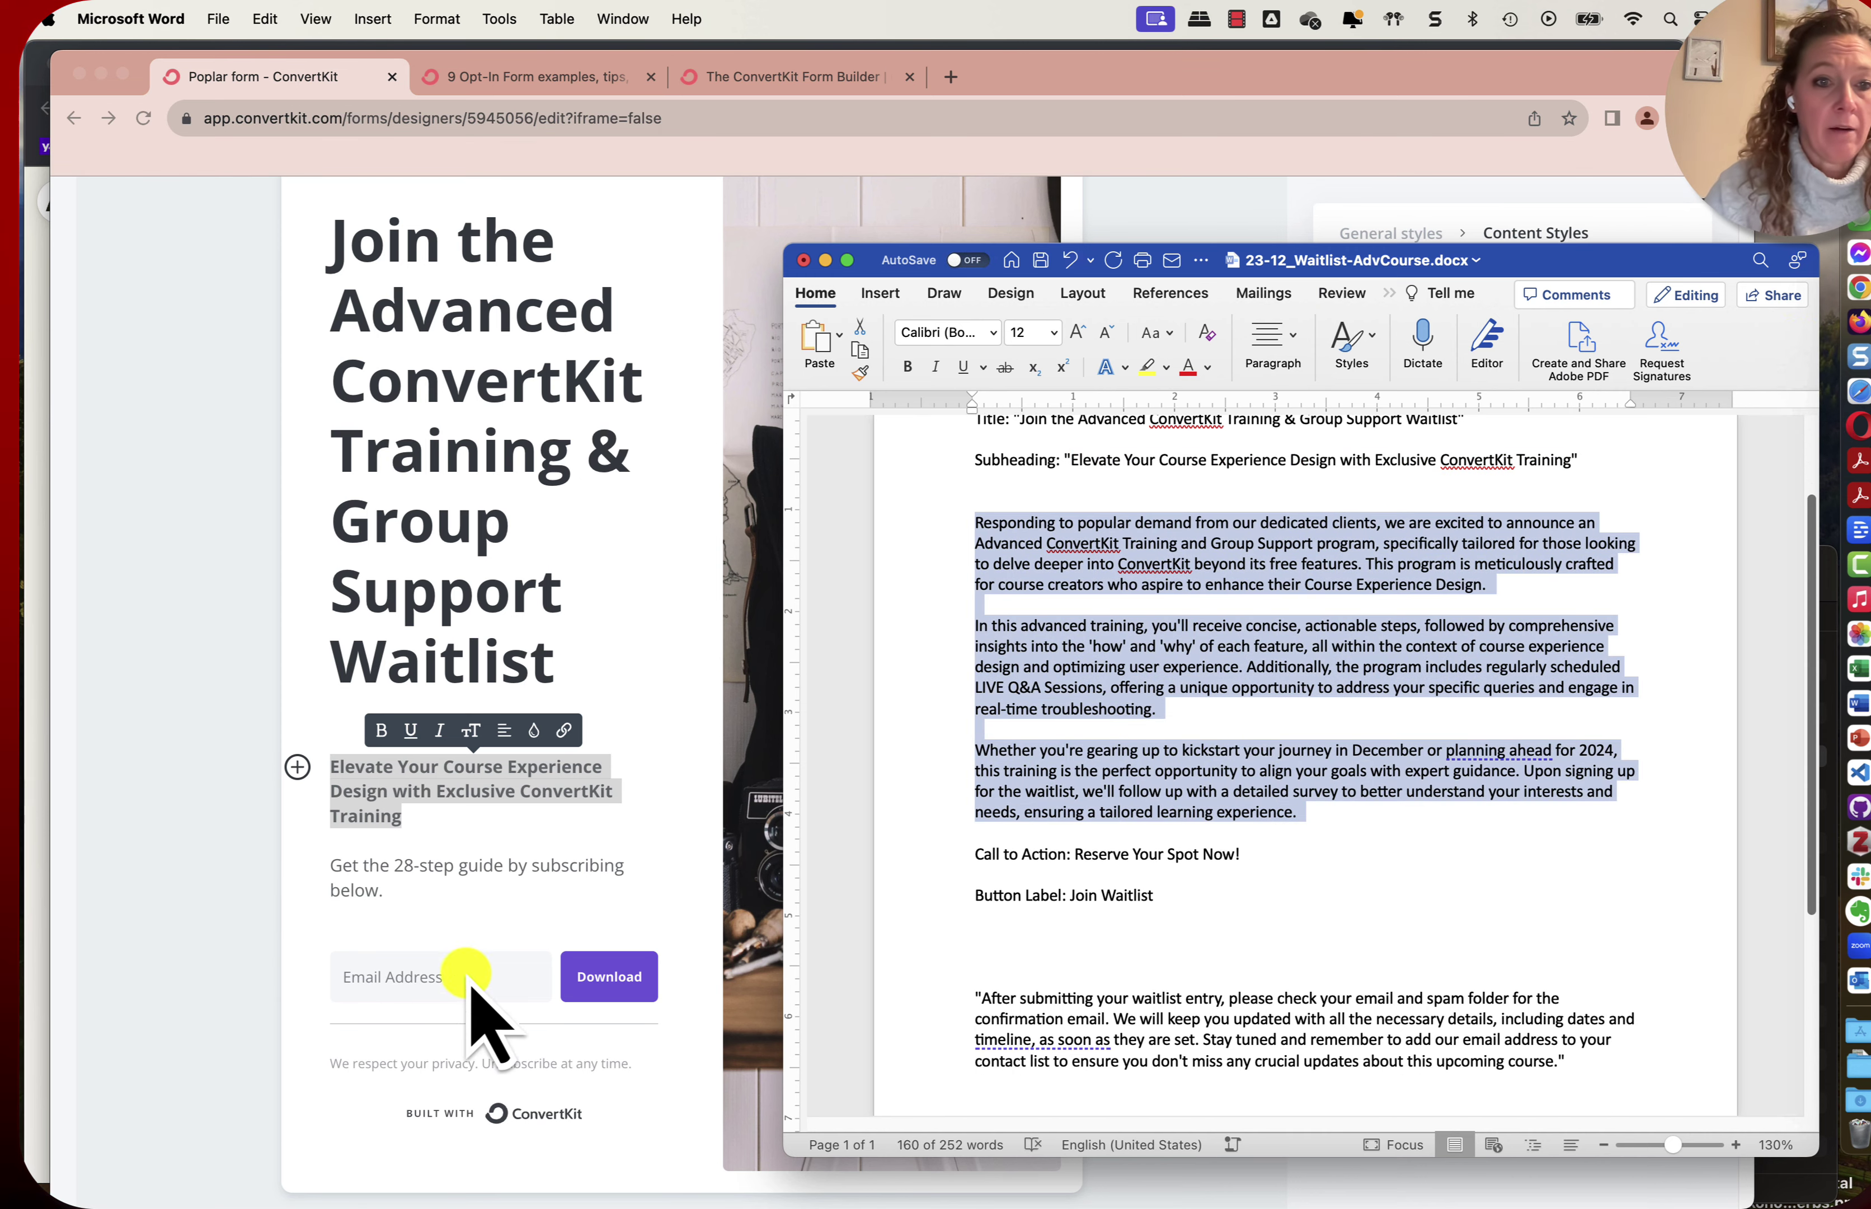
click(380, 881)
drag(389, 886, 328, 866)
key(cmd+v)
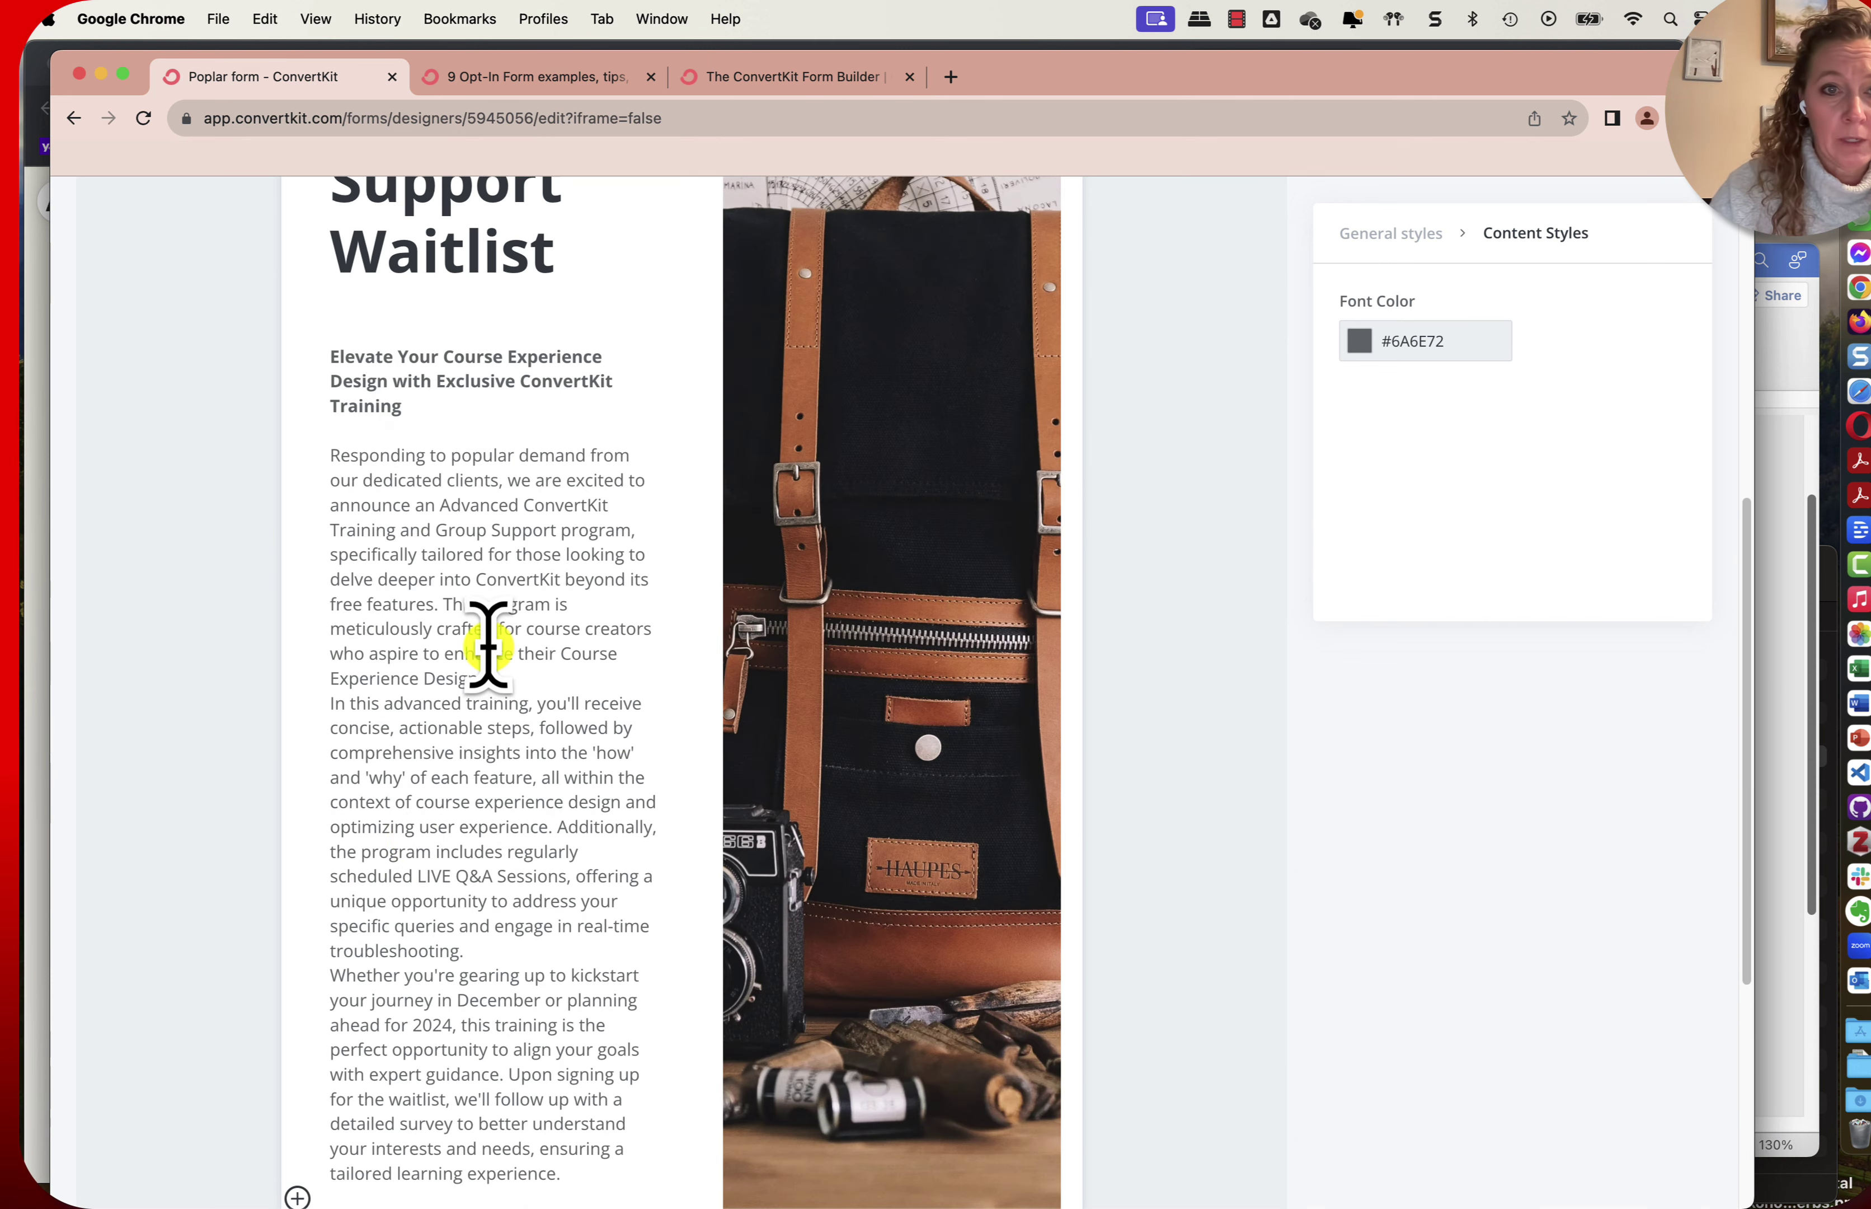
click(329, 703)
key(Return)
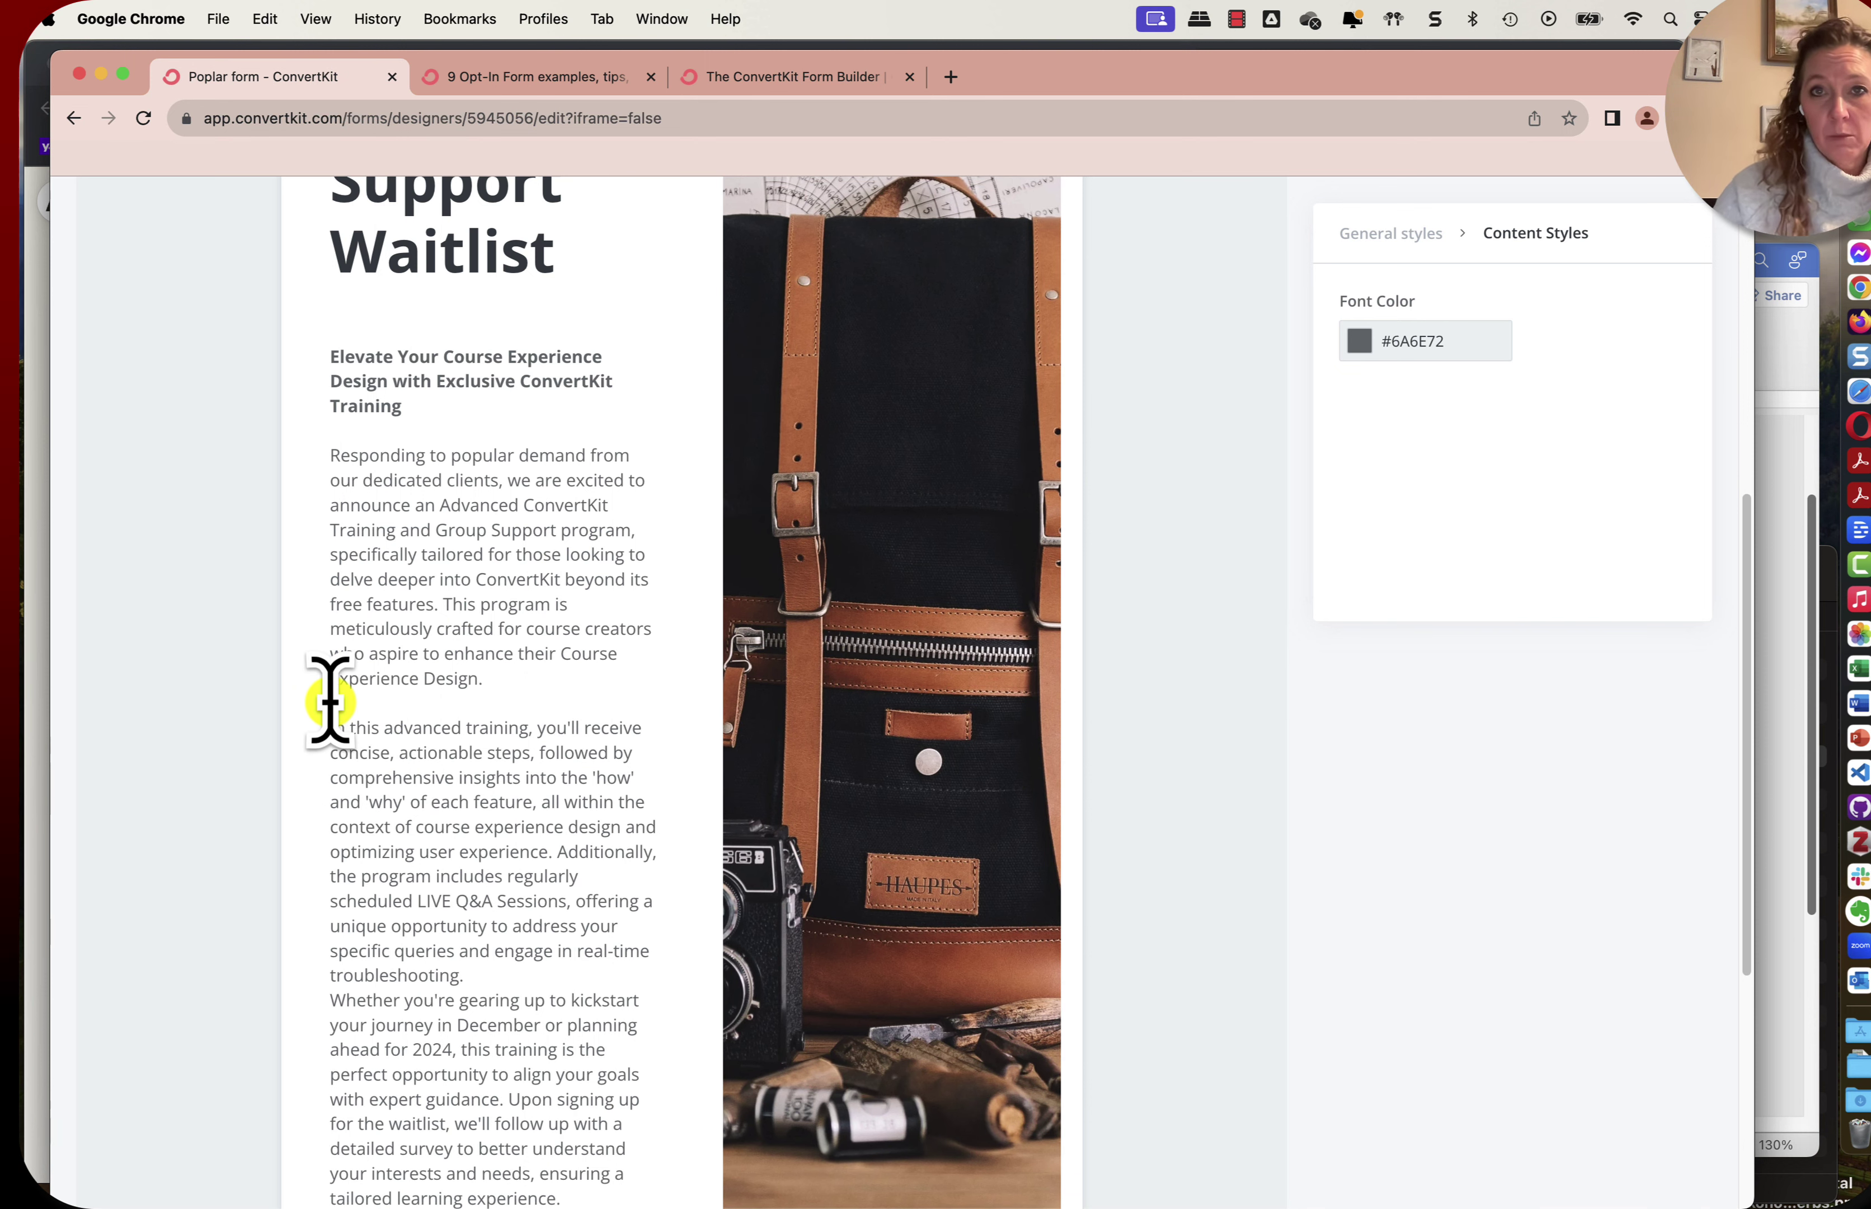
scroll(405, 756, down, 3)
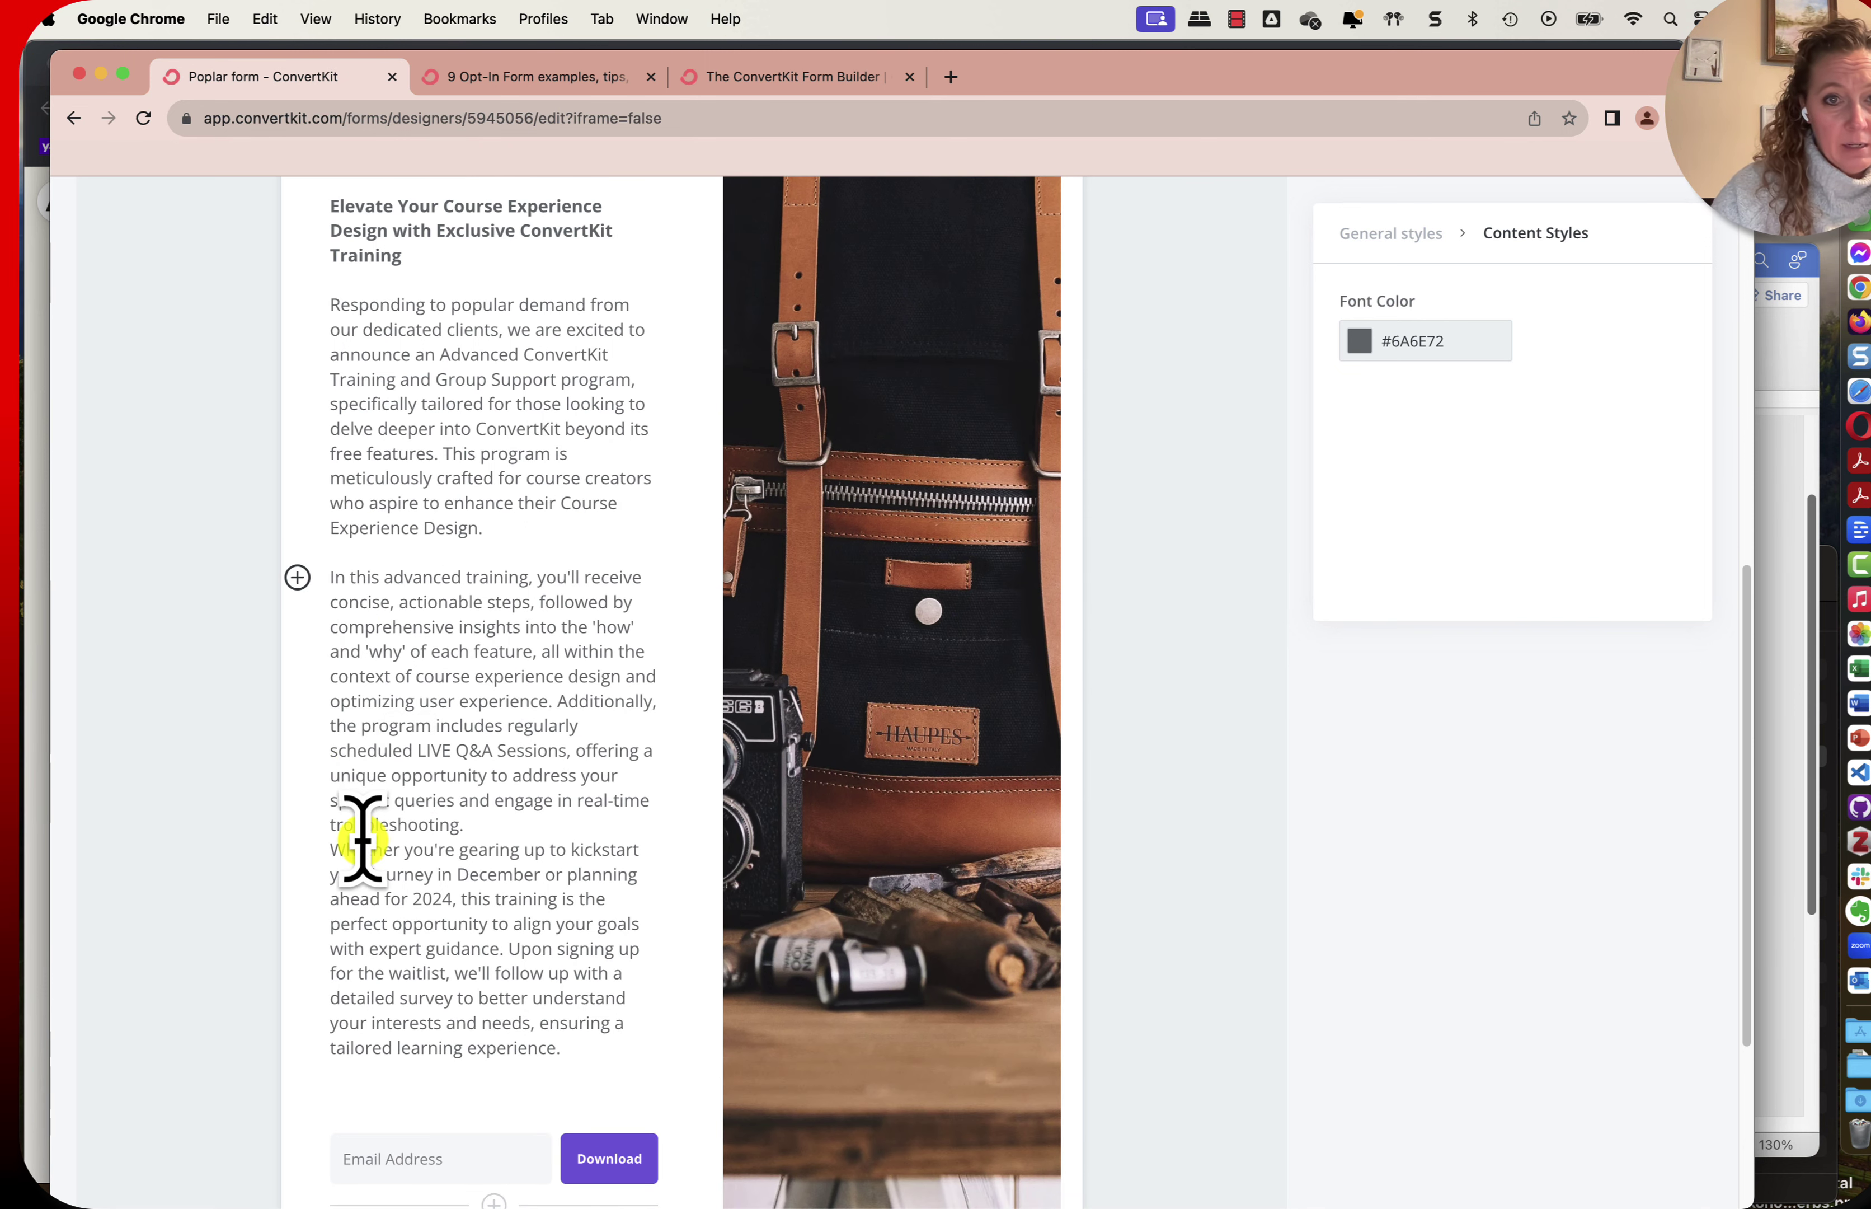
click(329, 841)
key(Return)
scroll(513, 896, down, 4)
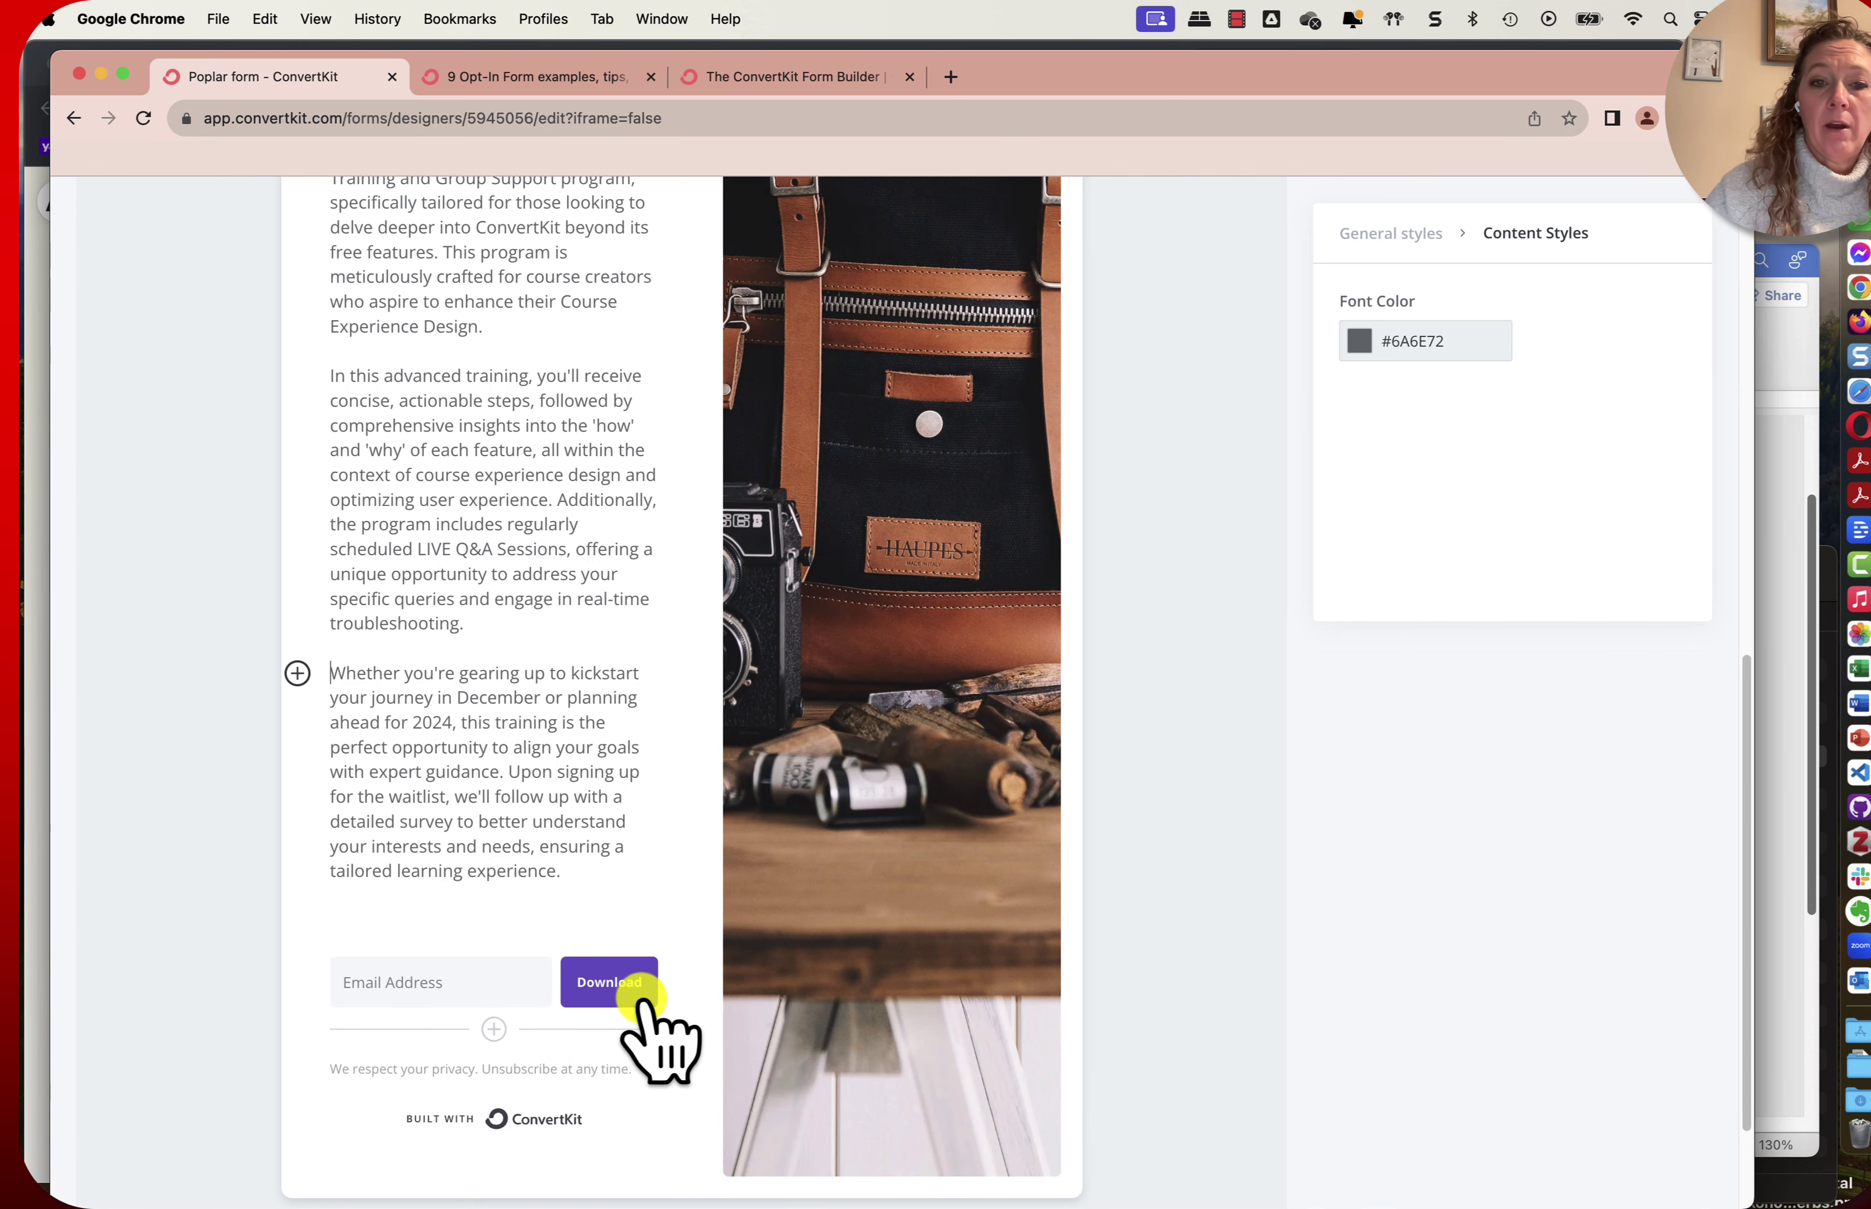
Change the sign-up button label to 'Join Waitlist!', checking it against the Word document.
click(453, 981)
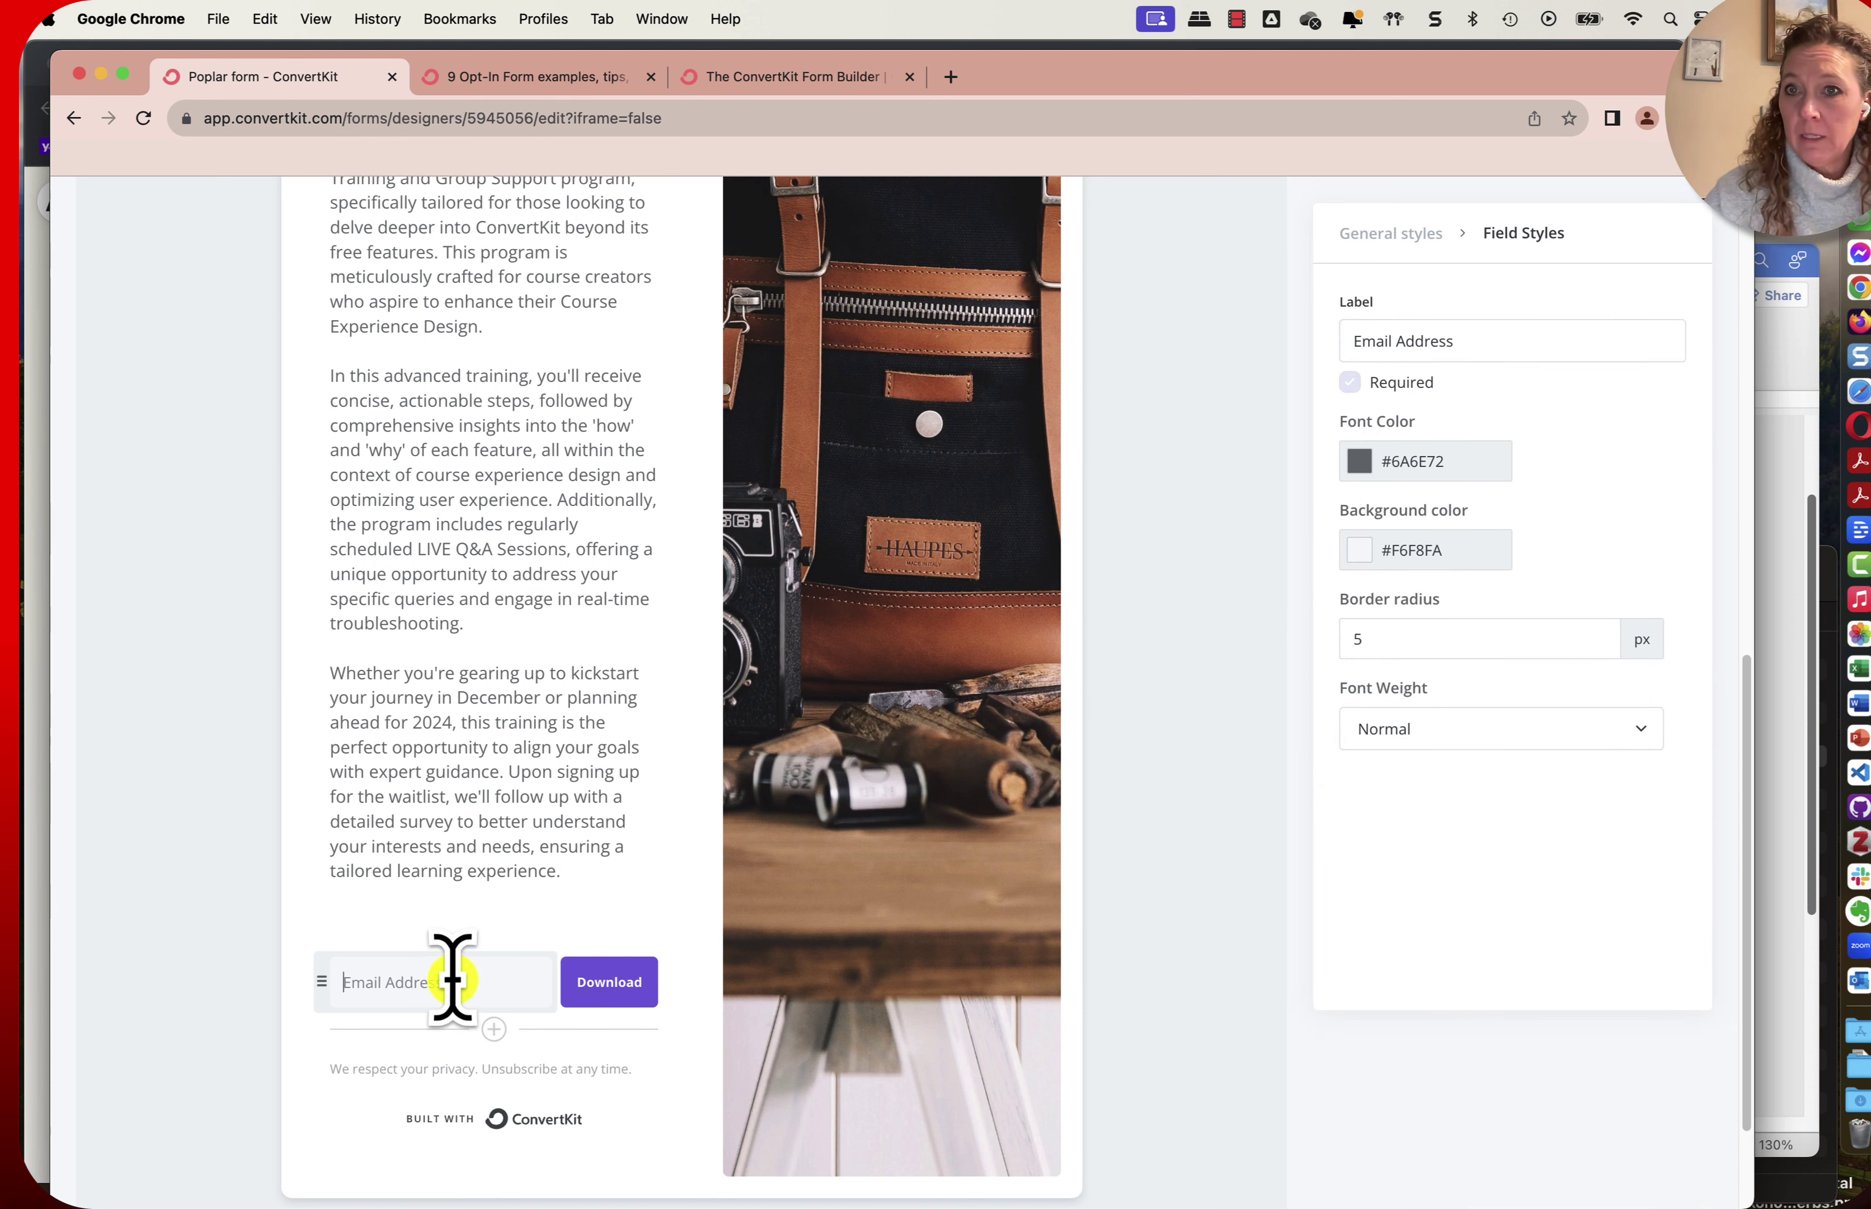
click(1439, 340)
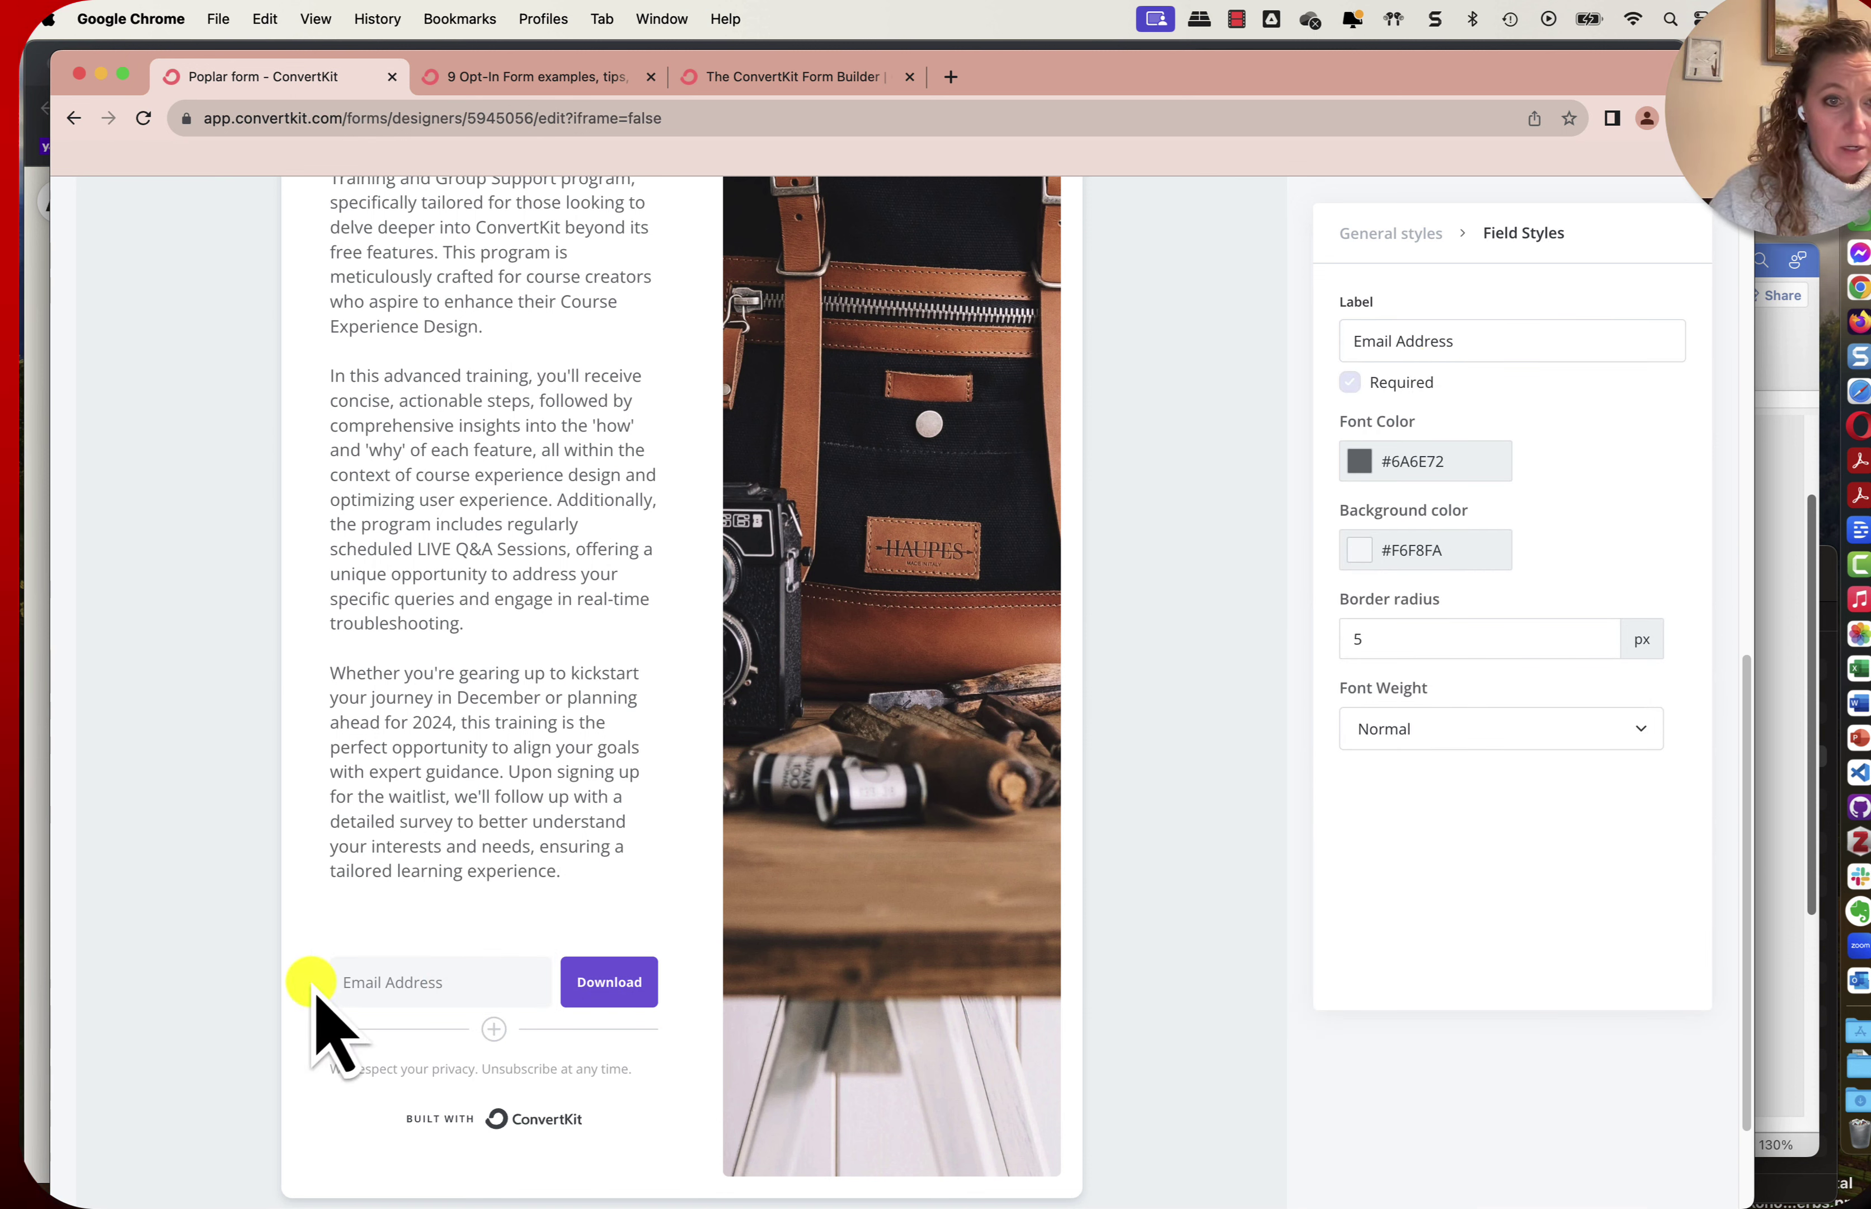
click(617, 983)
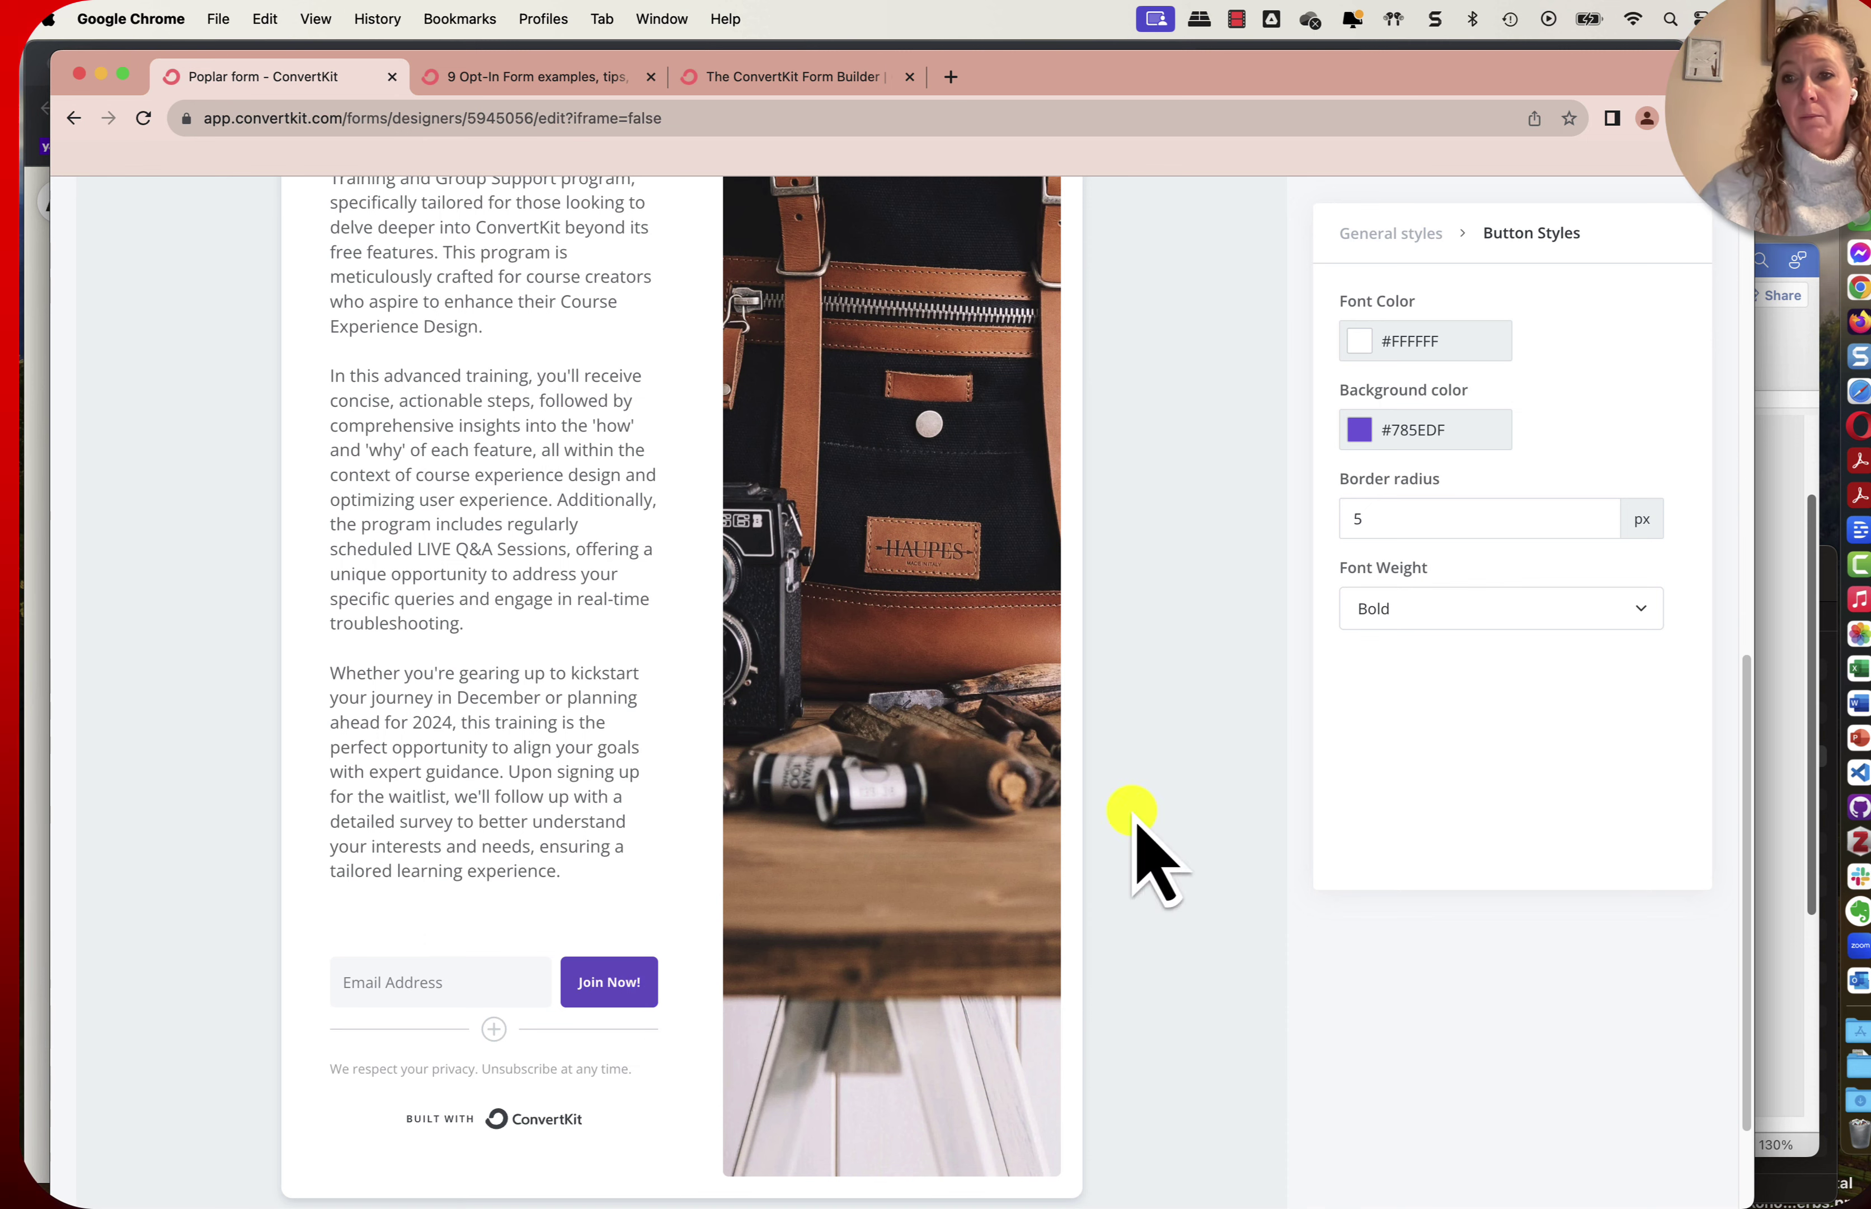
click(1784, 766)
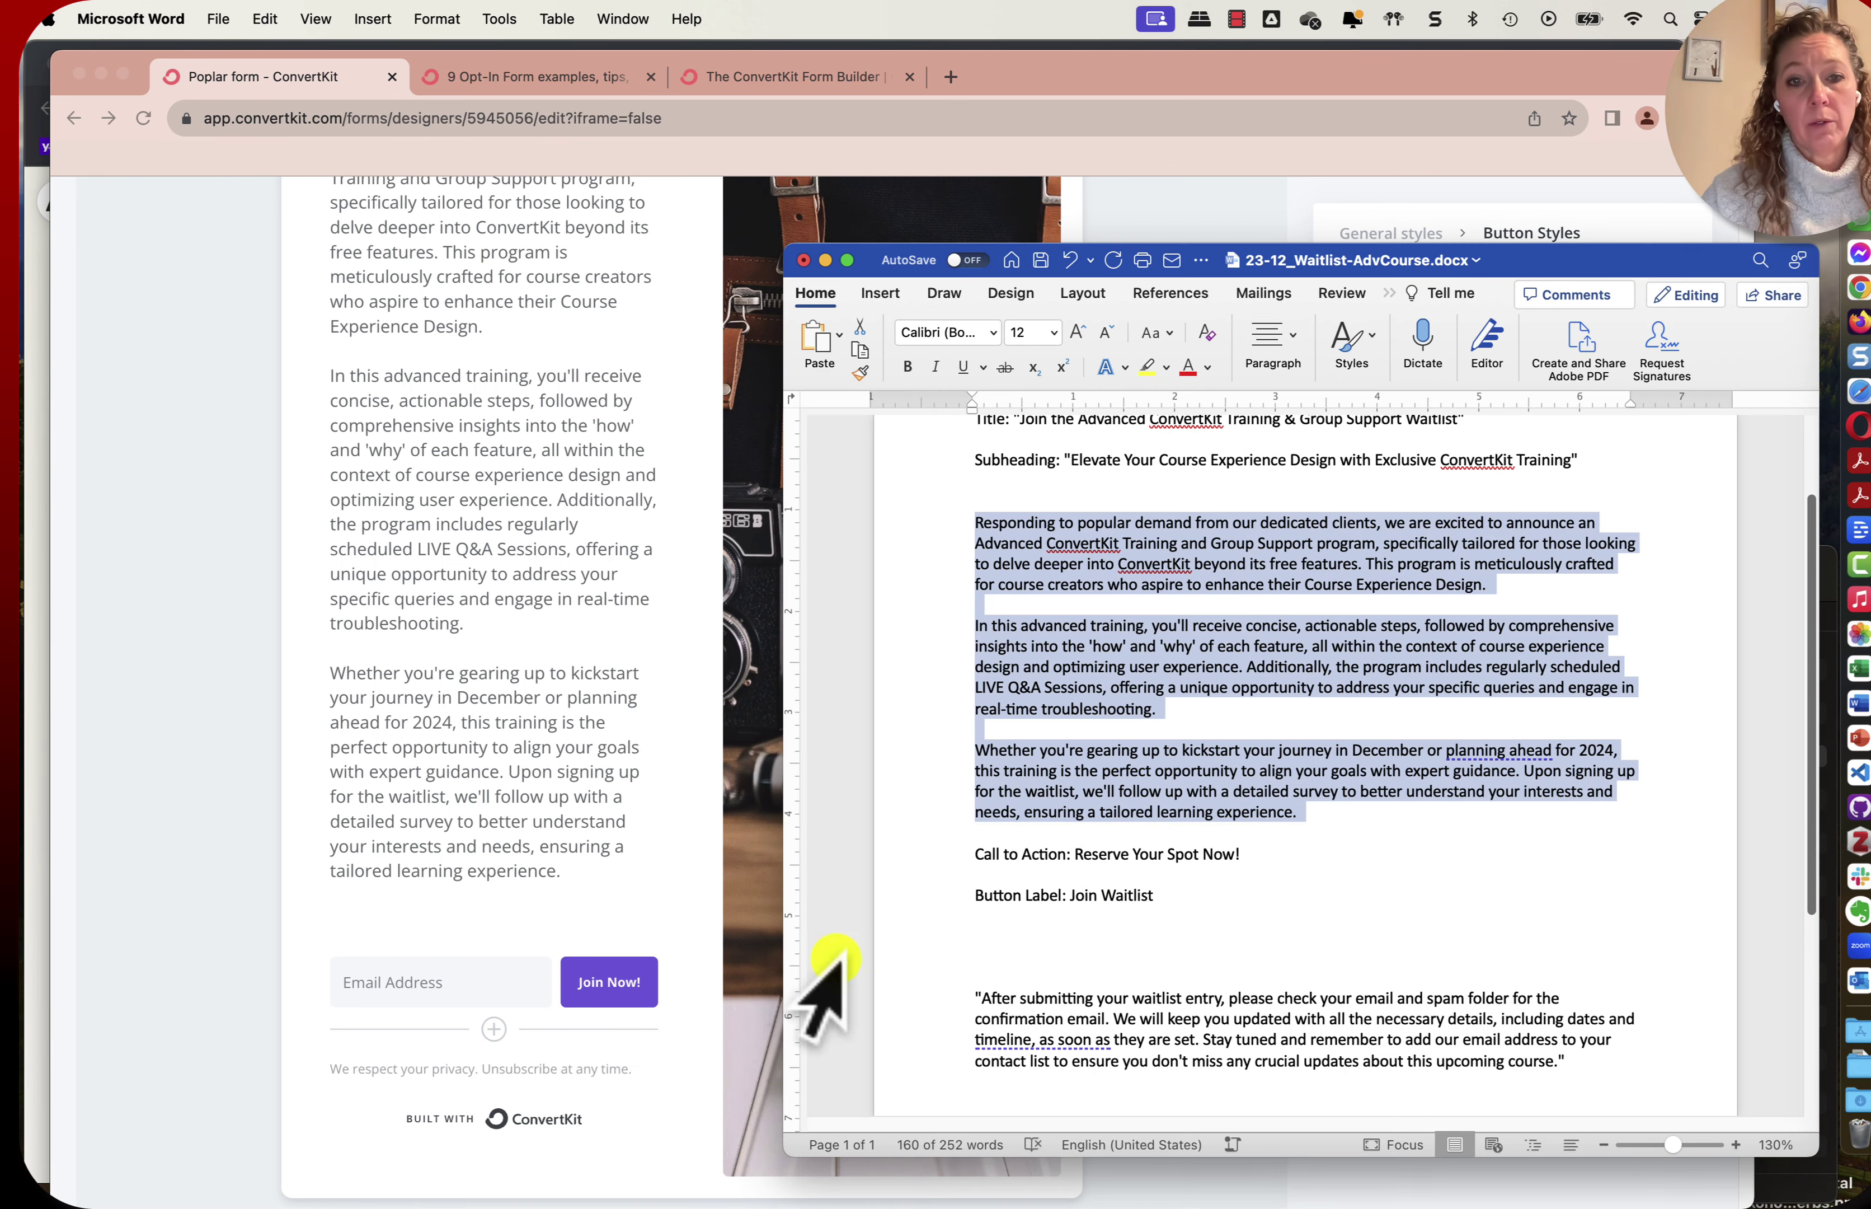
click(617, 983)
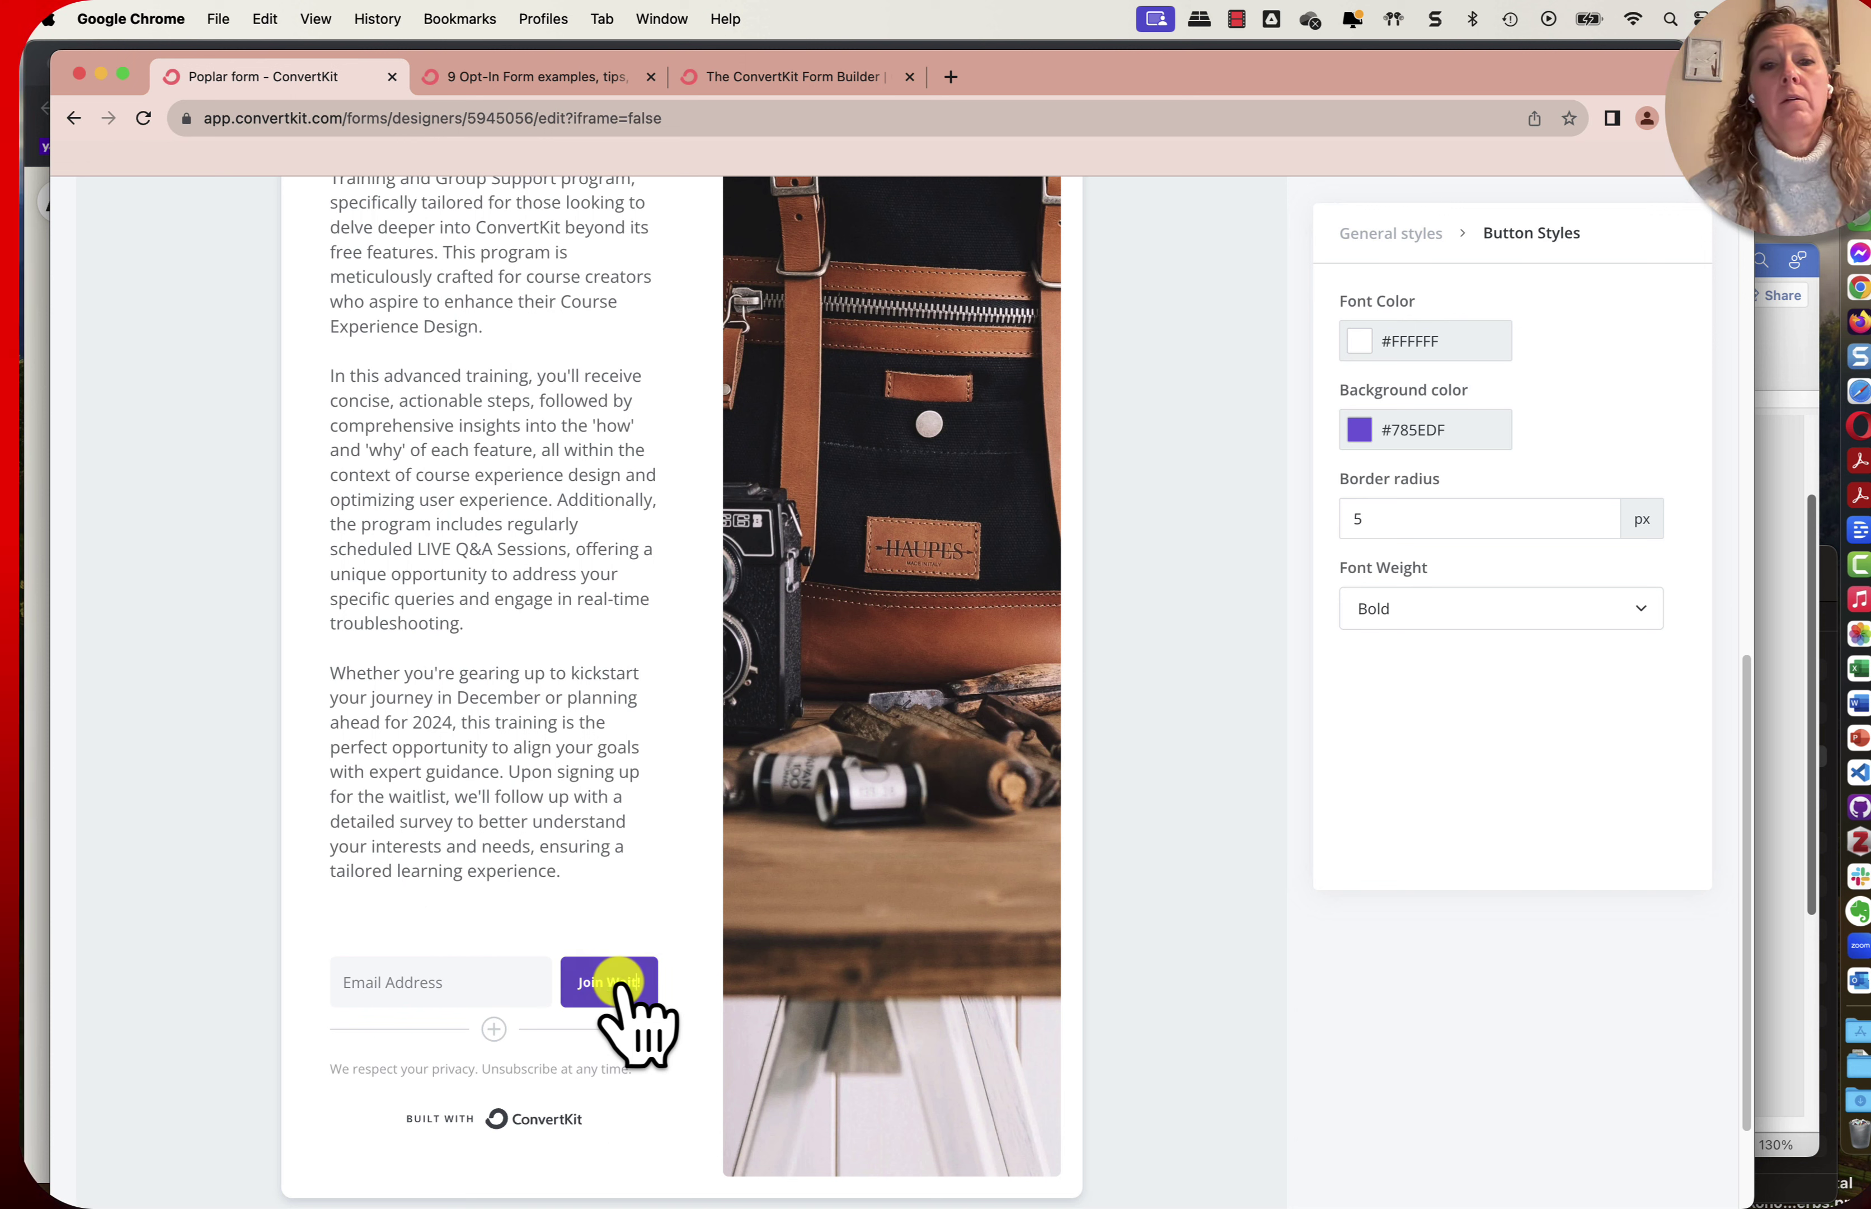
click(388, 982)
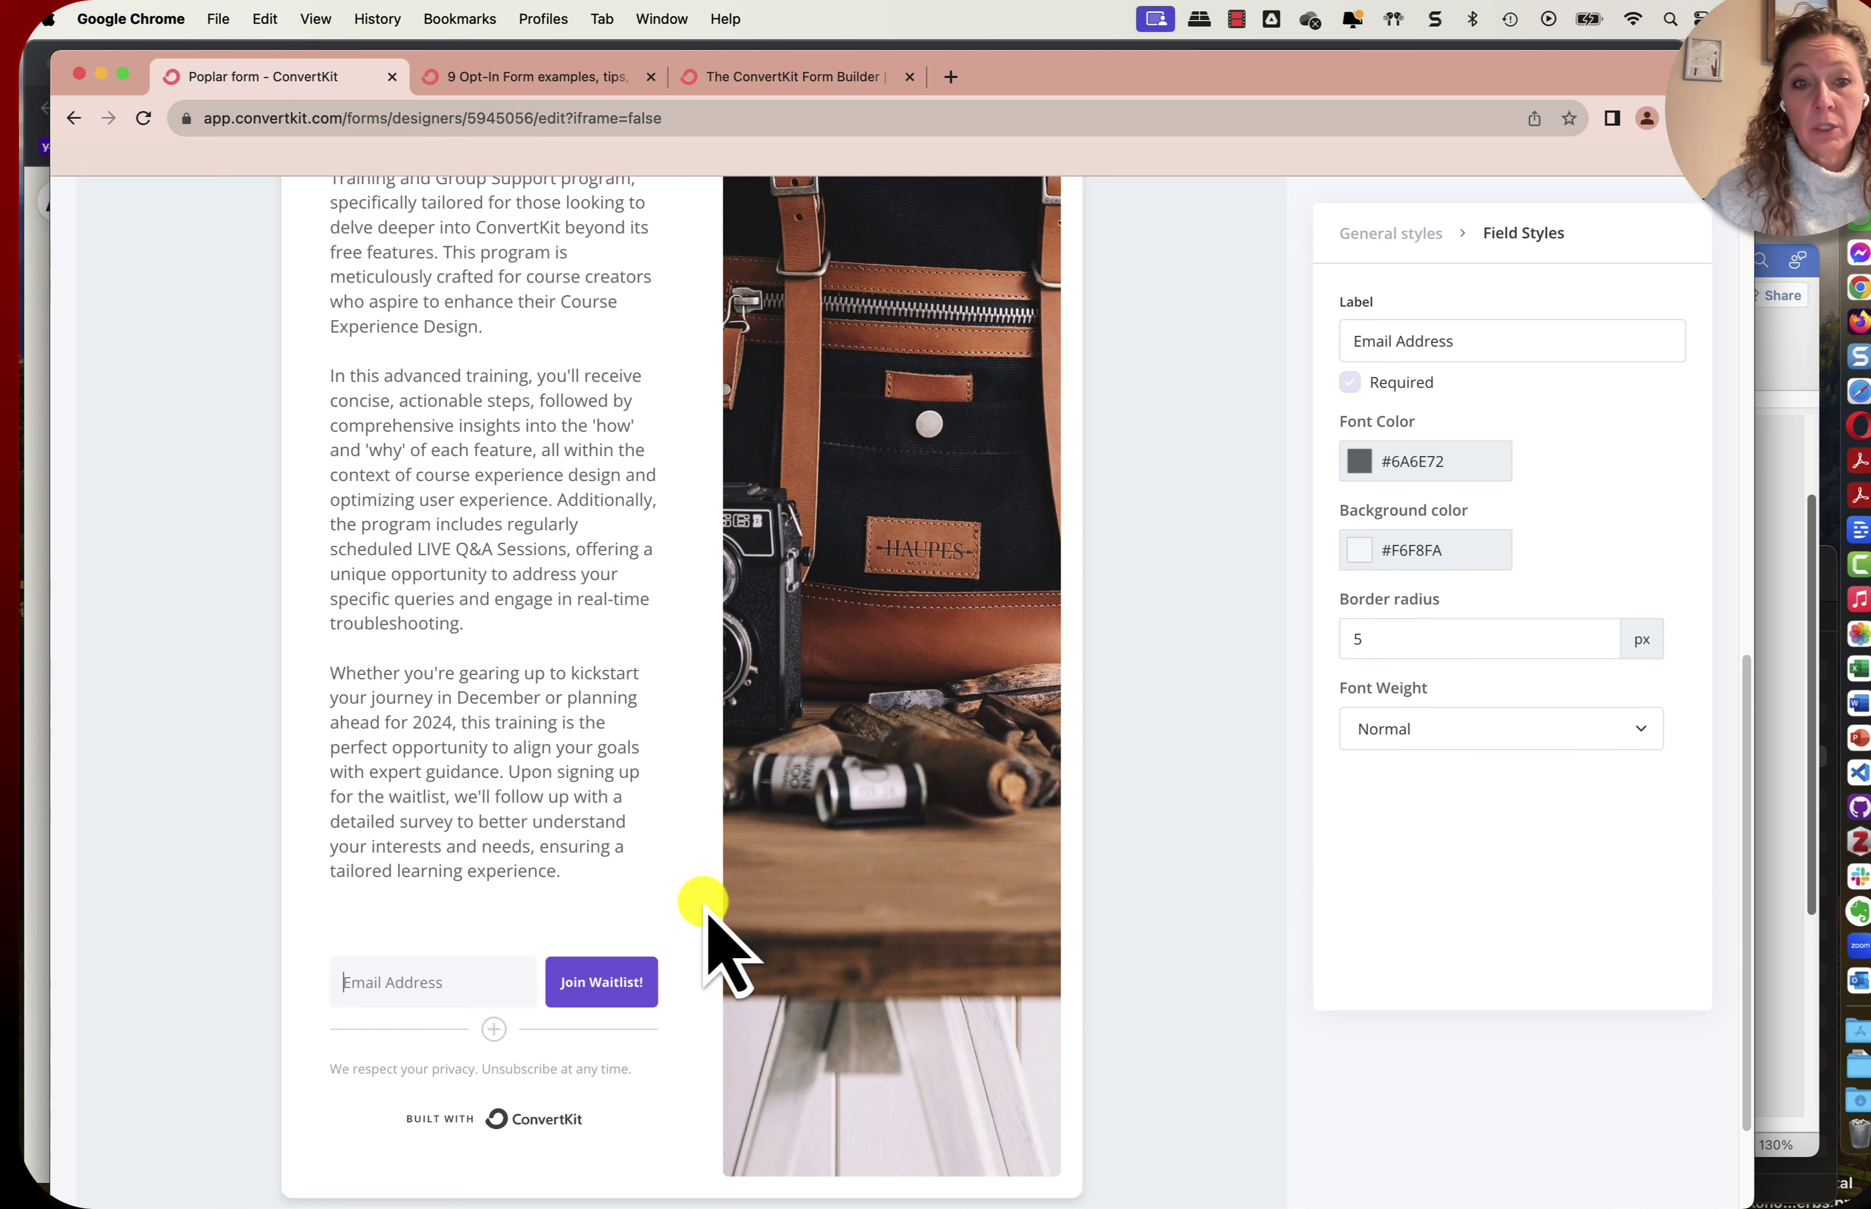
Review the last paragraph's block options and delete the stray empty line below it.
click(607, 859)
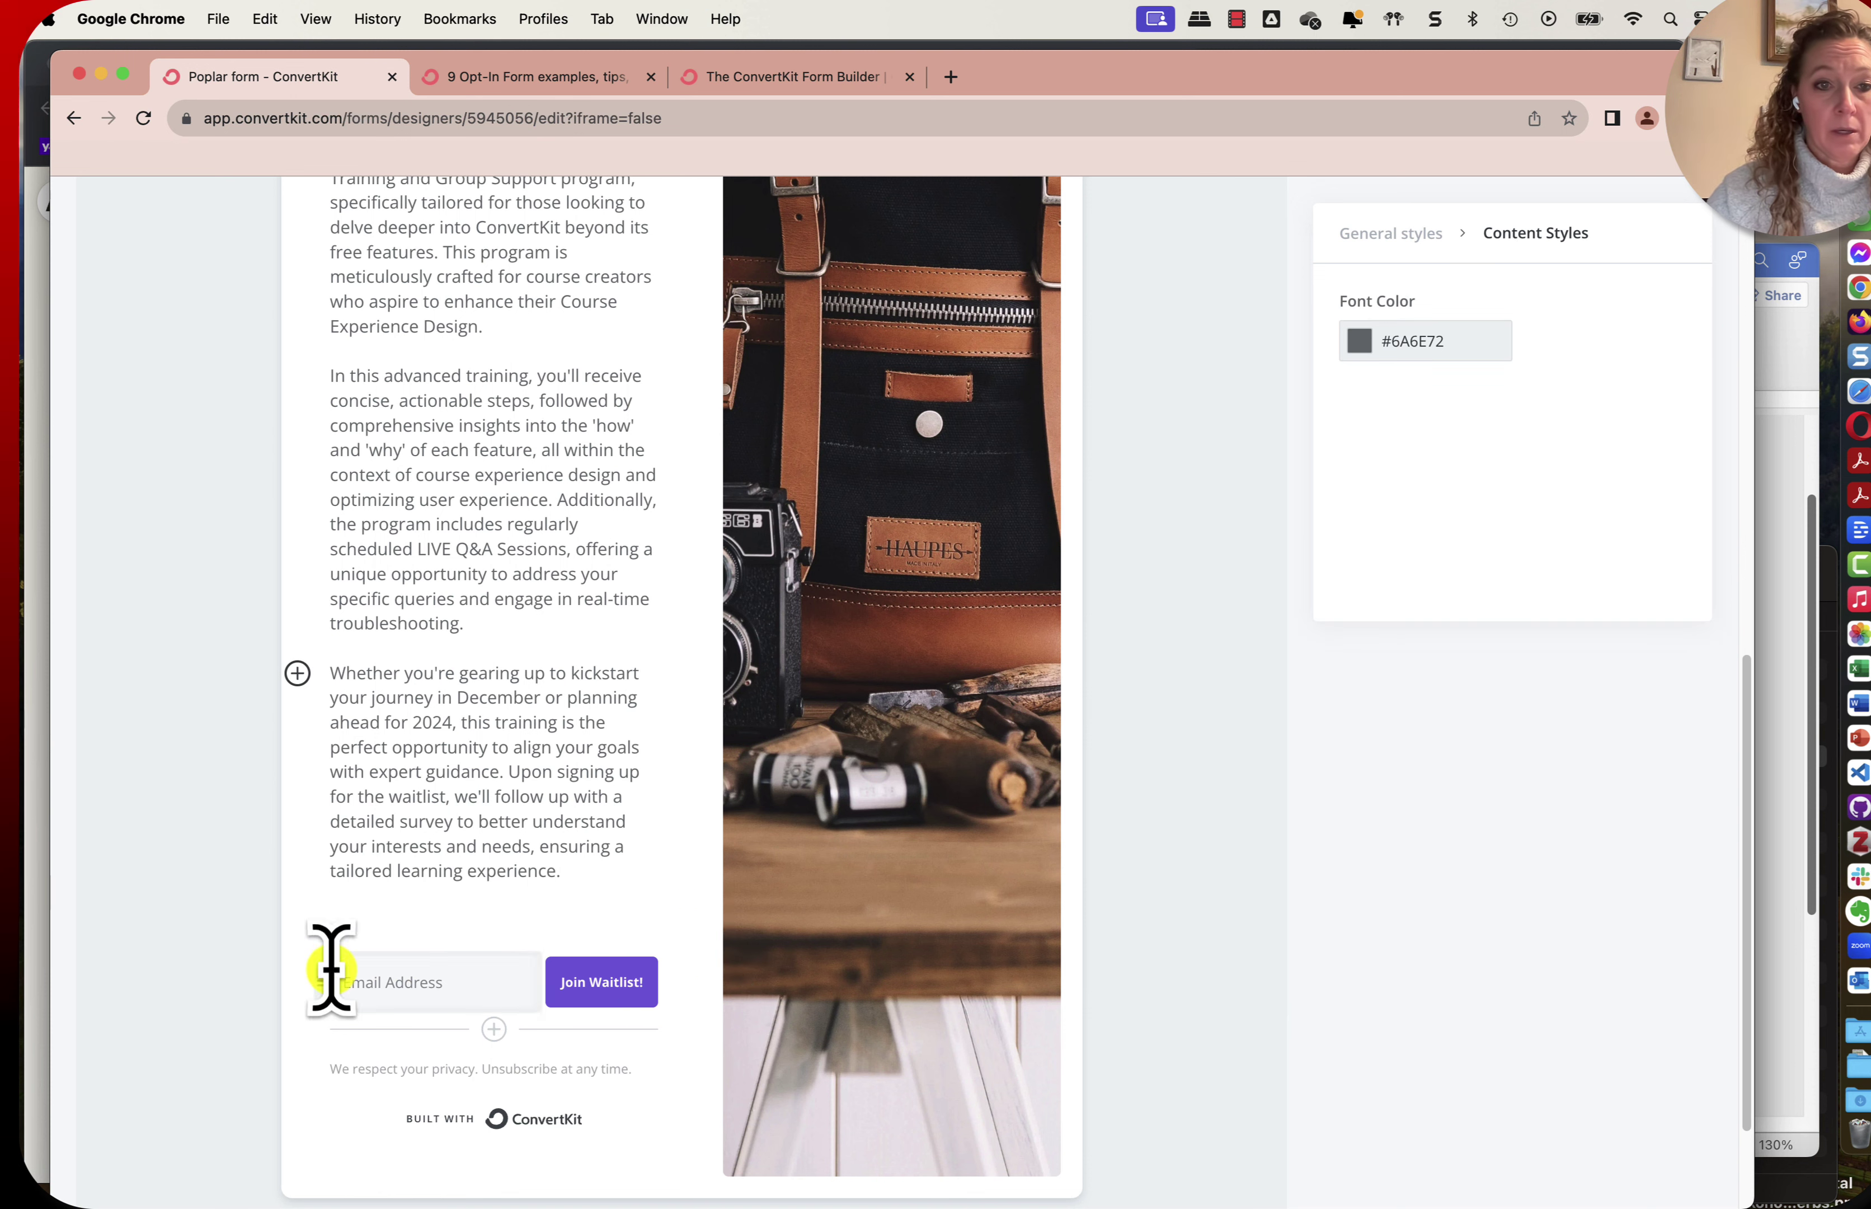
click(297, 670)
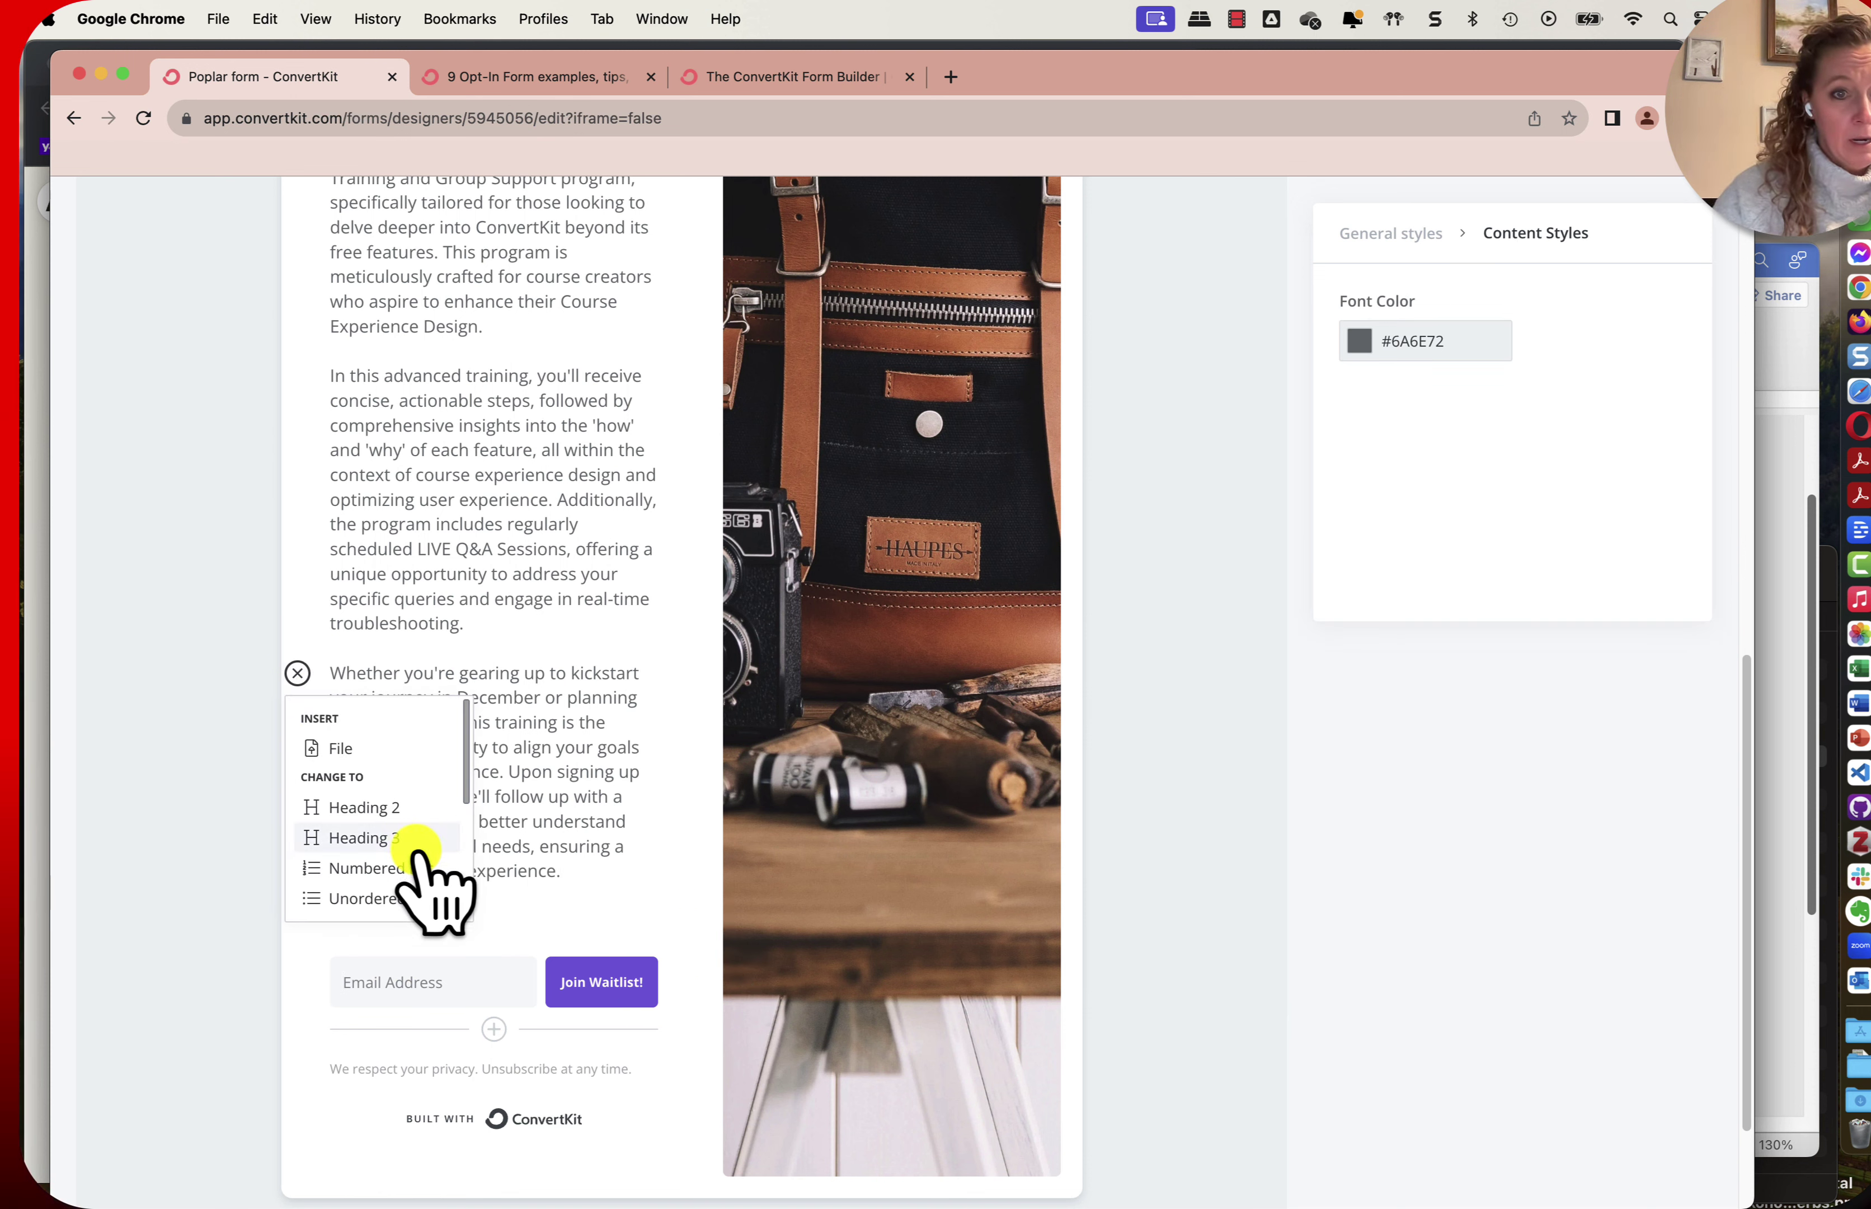
scroll(417, 856, down, 3)
scroll(418, 856, down, 3)
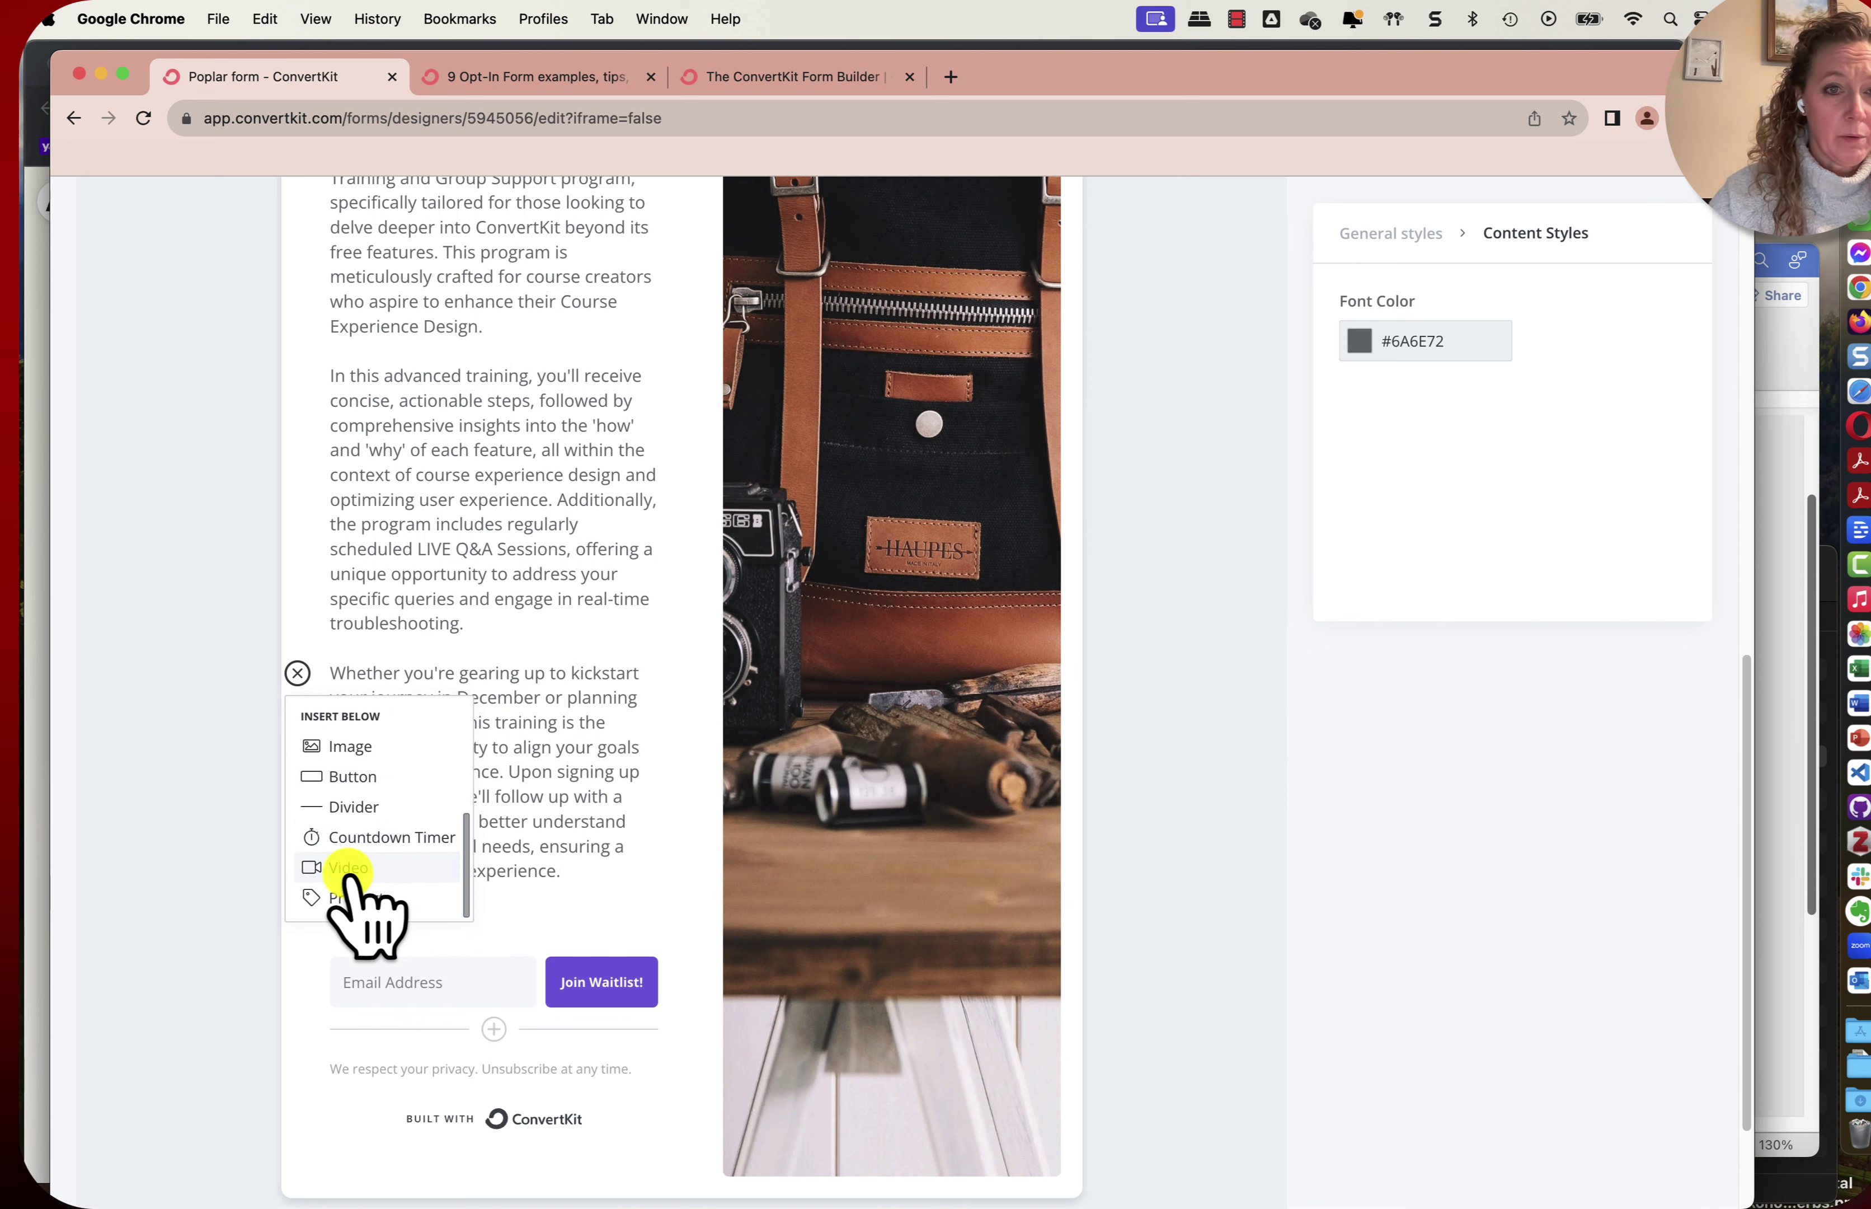
scroll(434, 865, up, 6)
click(538, 931)
click(499, 900)
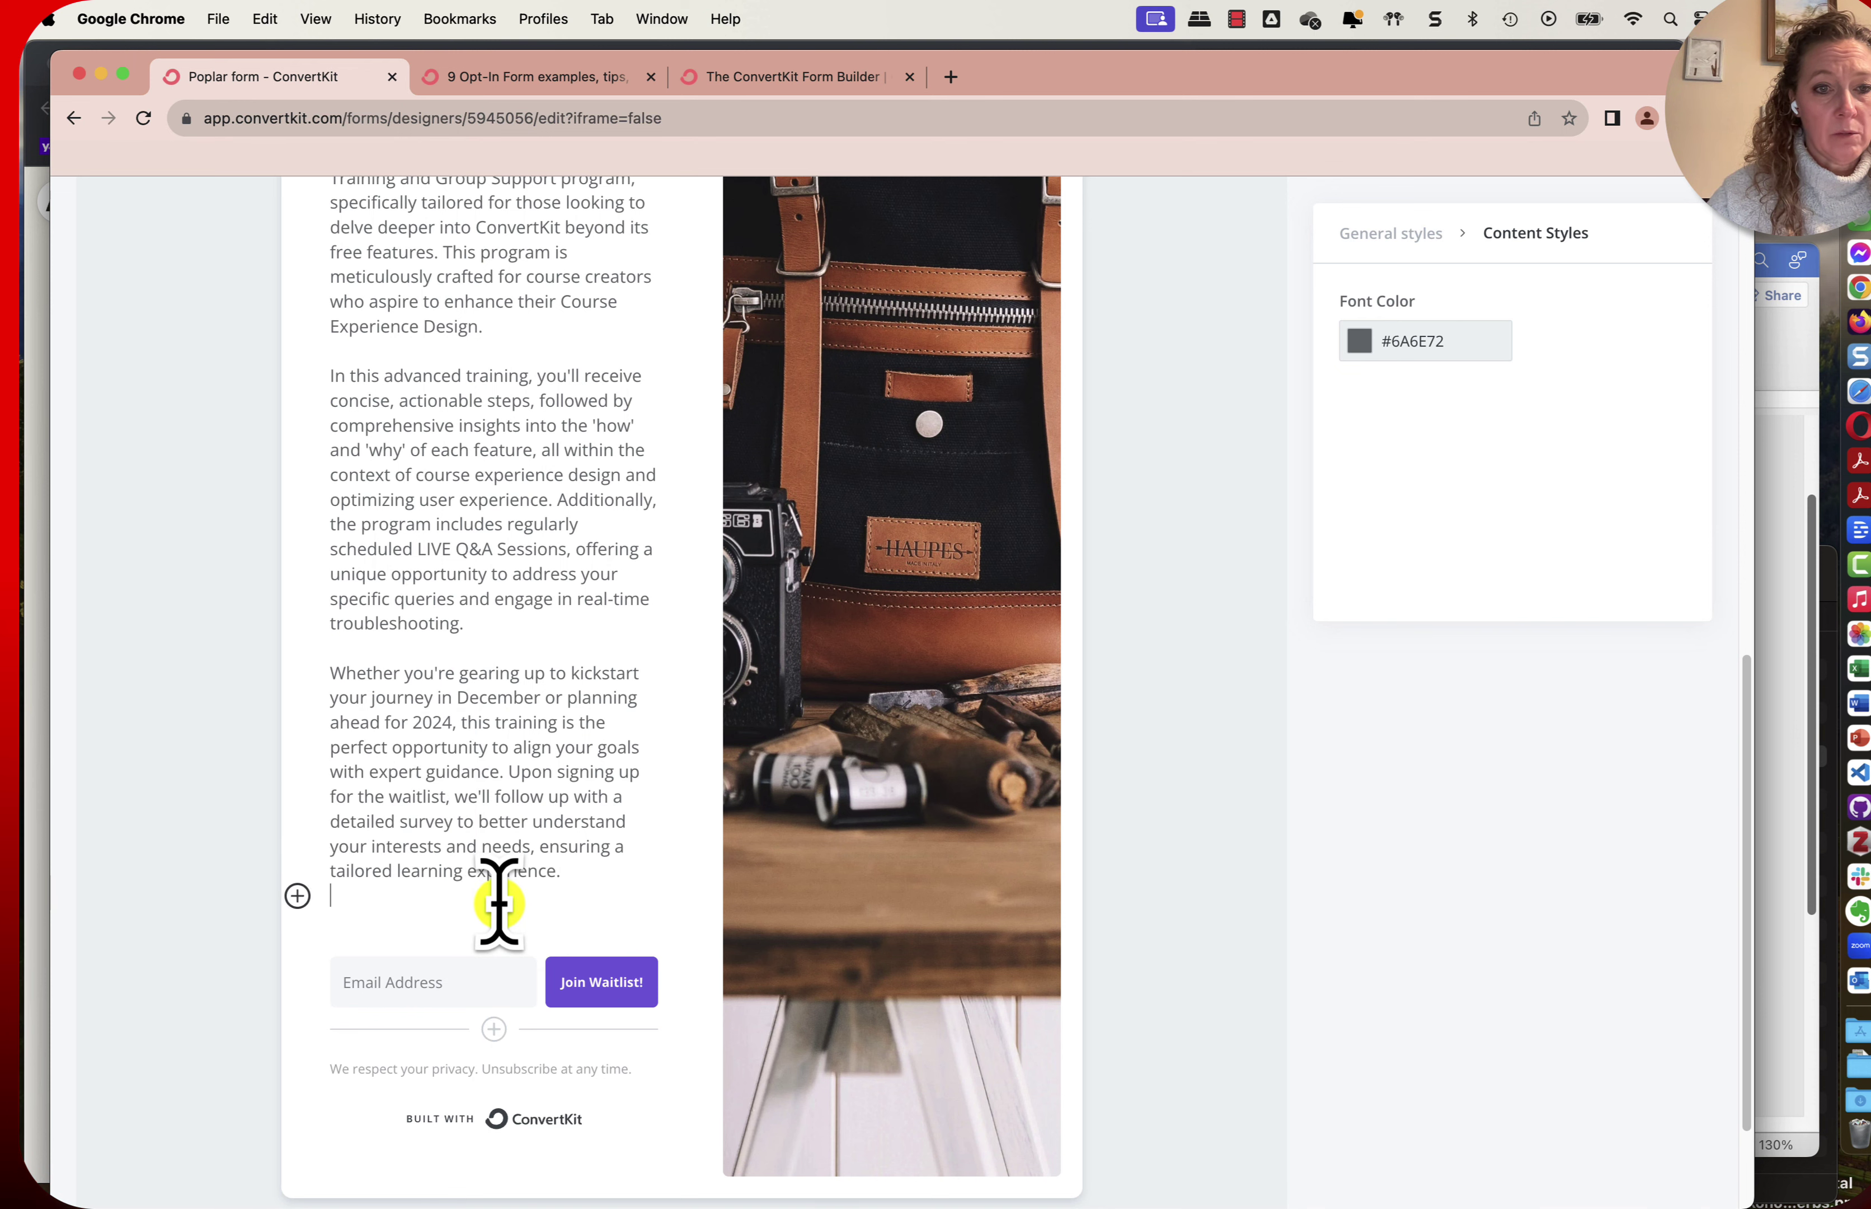
key(BackSpace)
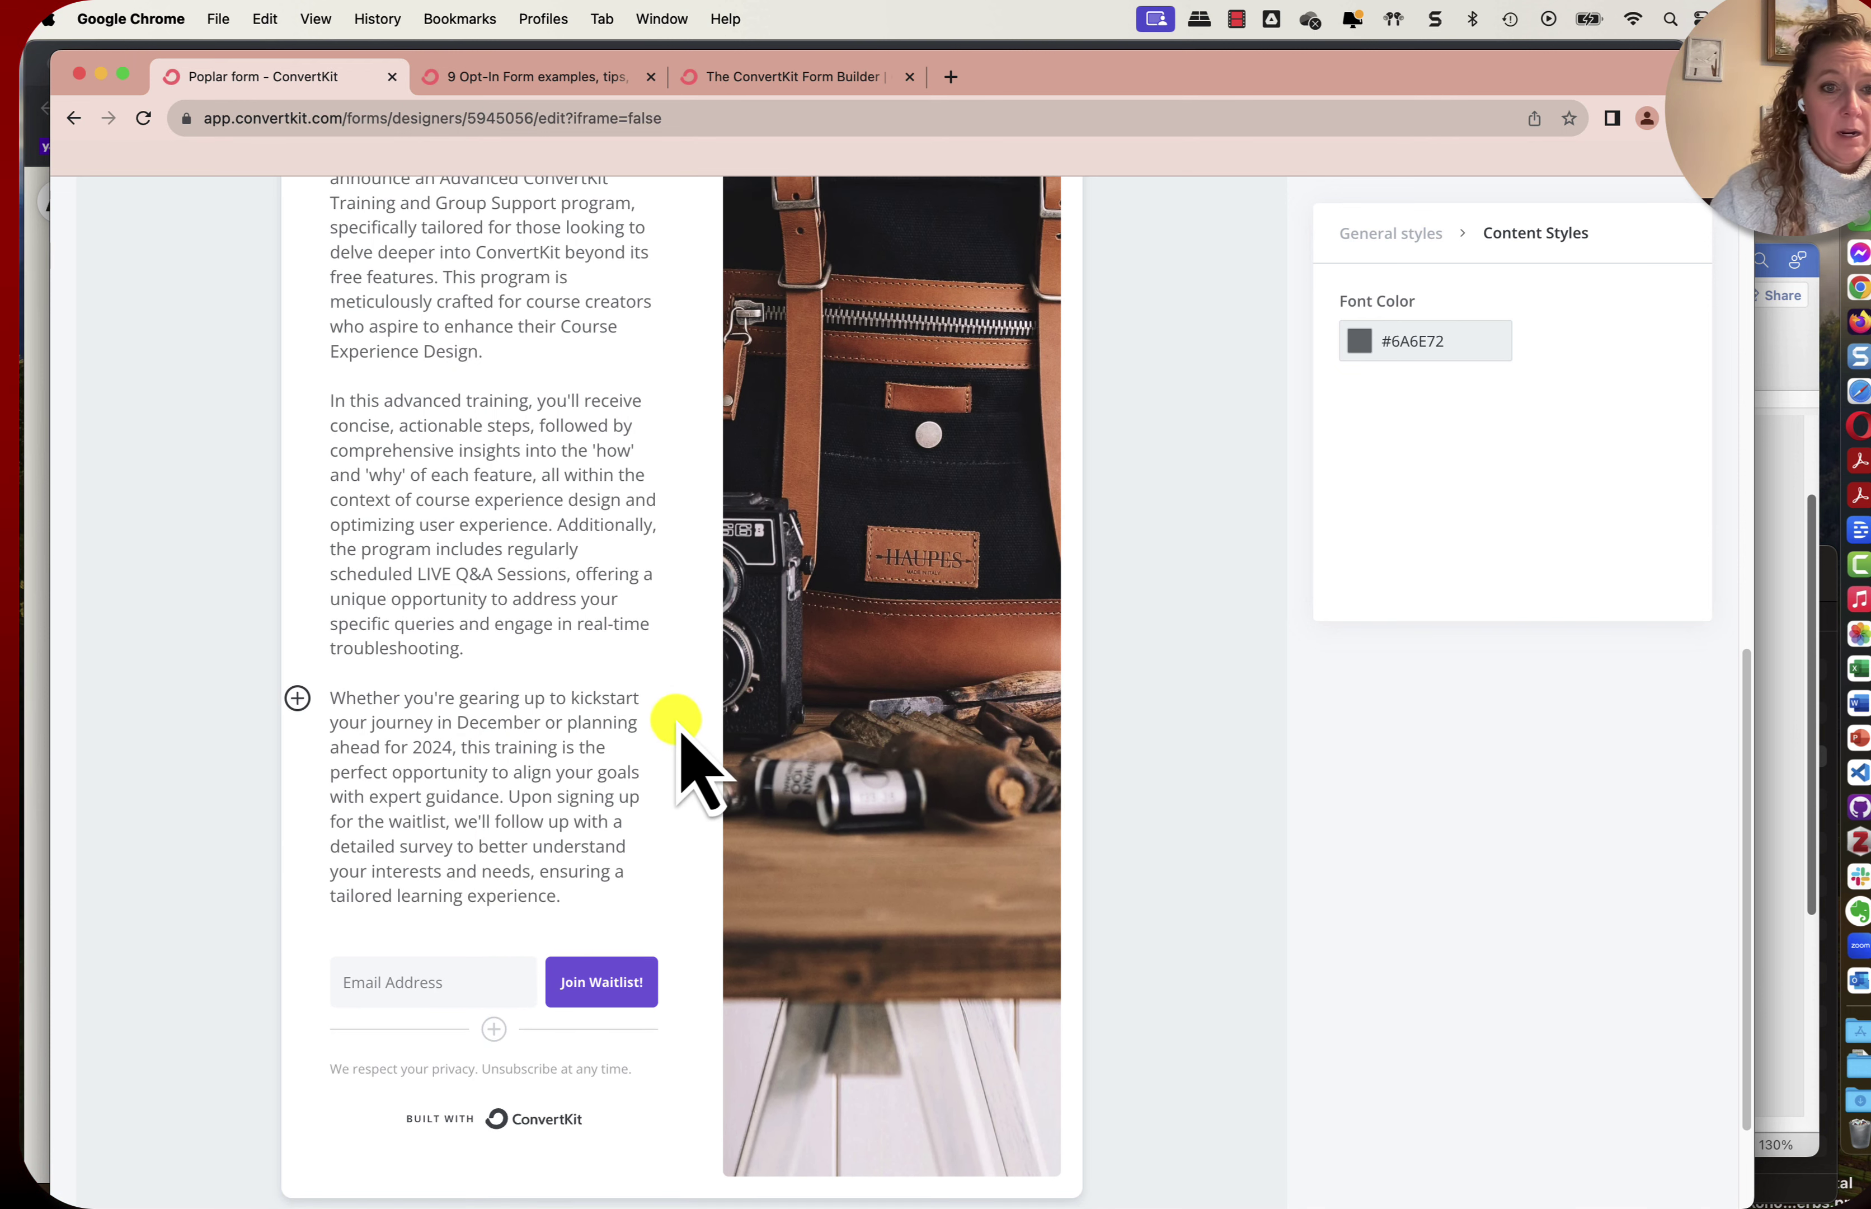
Add a field below the email address, saved as a tag with the Checkboxes type.
click(494, 1028)
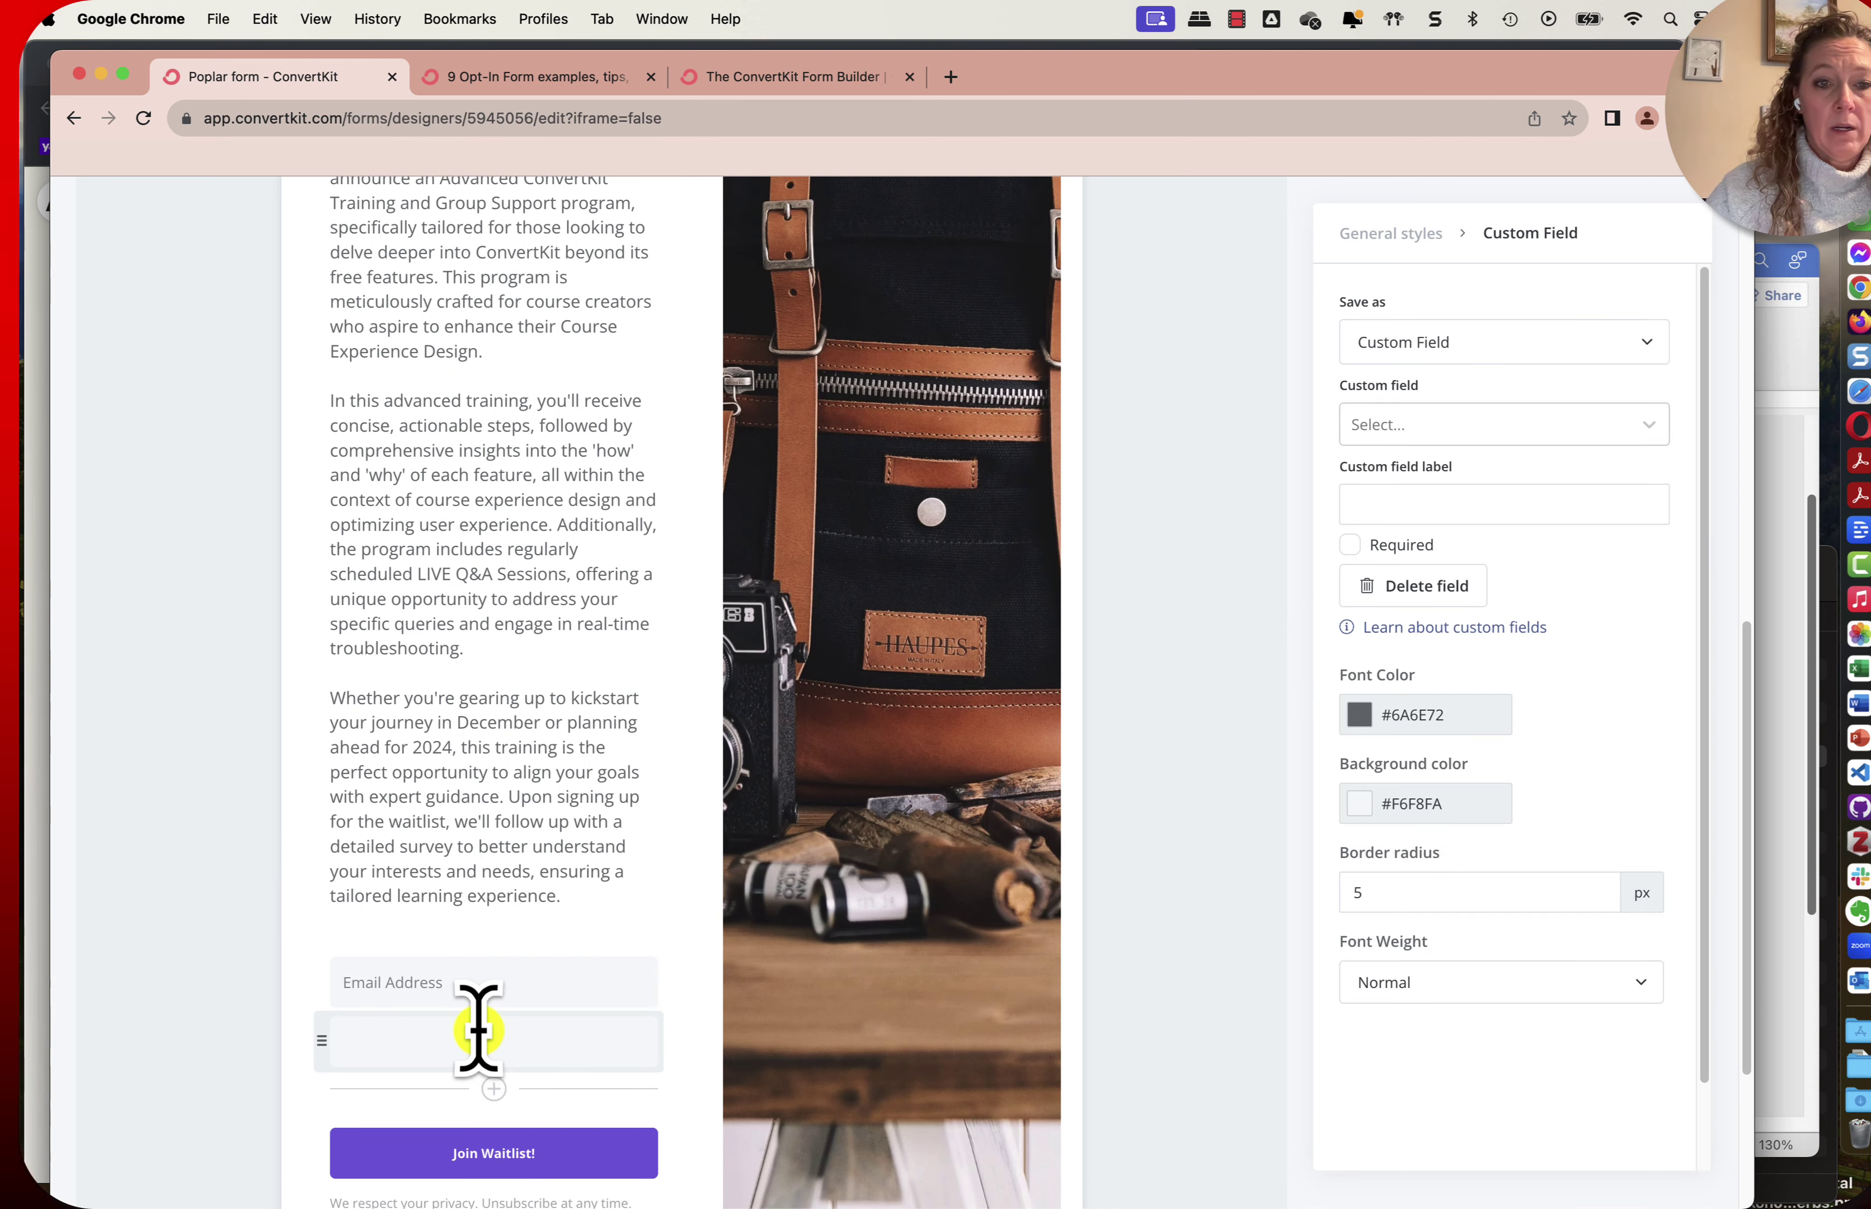
click(1435, 345)
click(1404, 404)
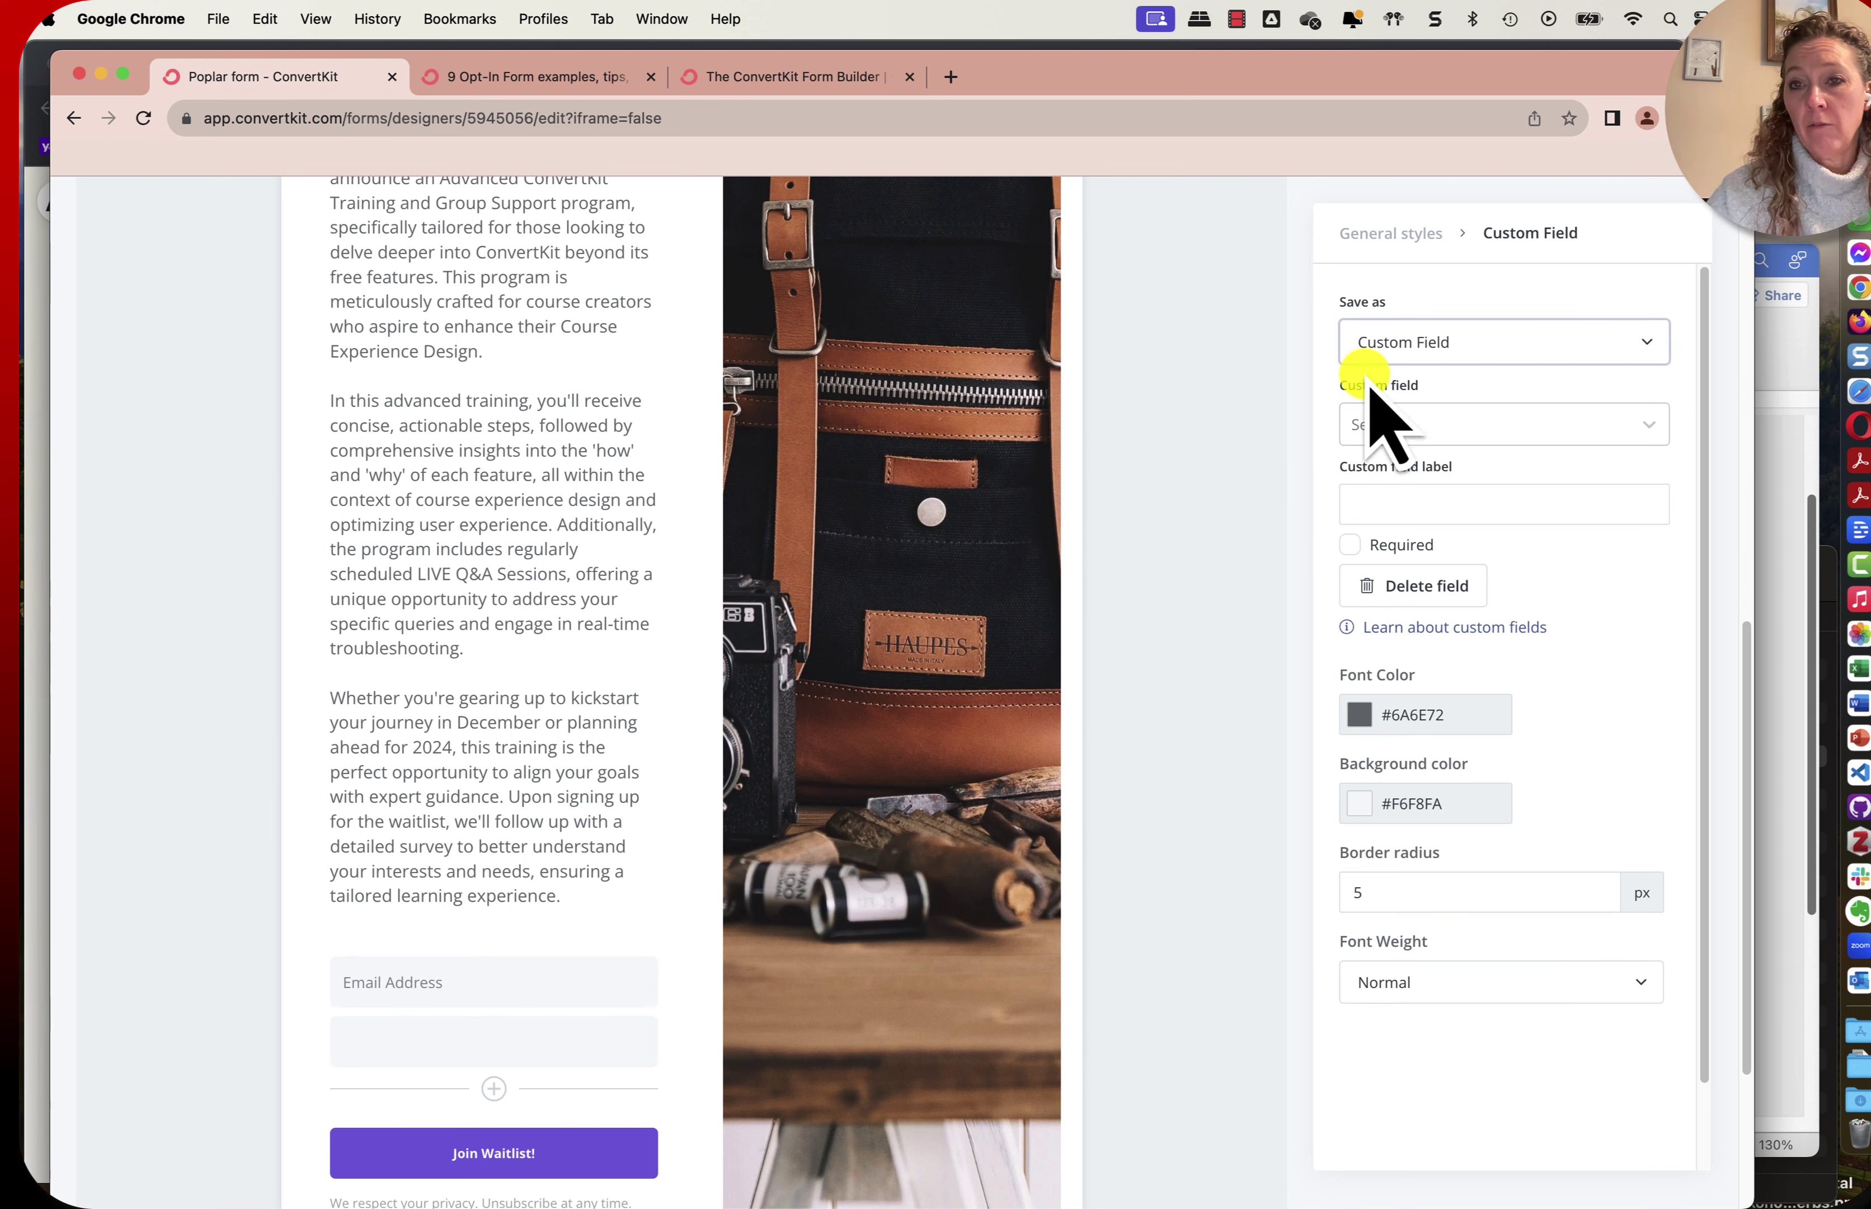
click(1447, 349)
click(1380, 443)
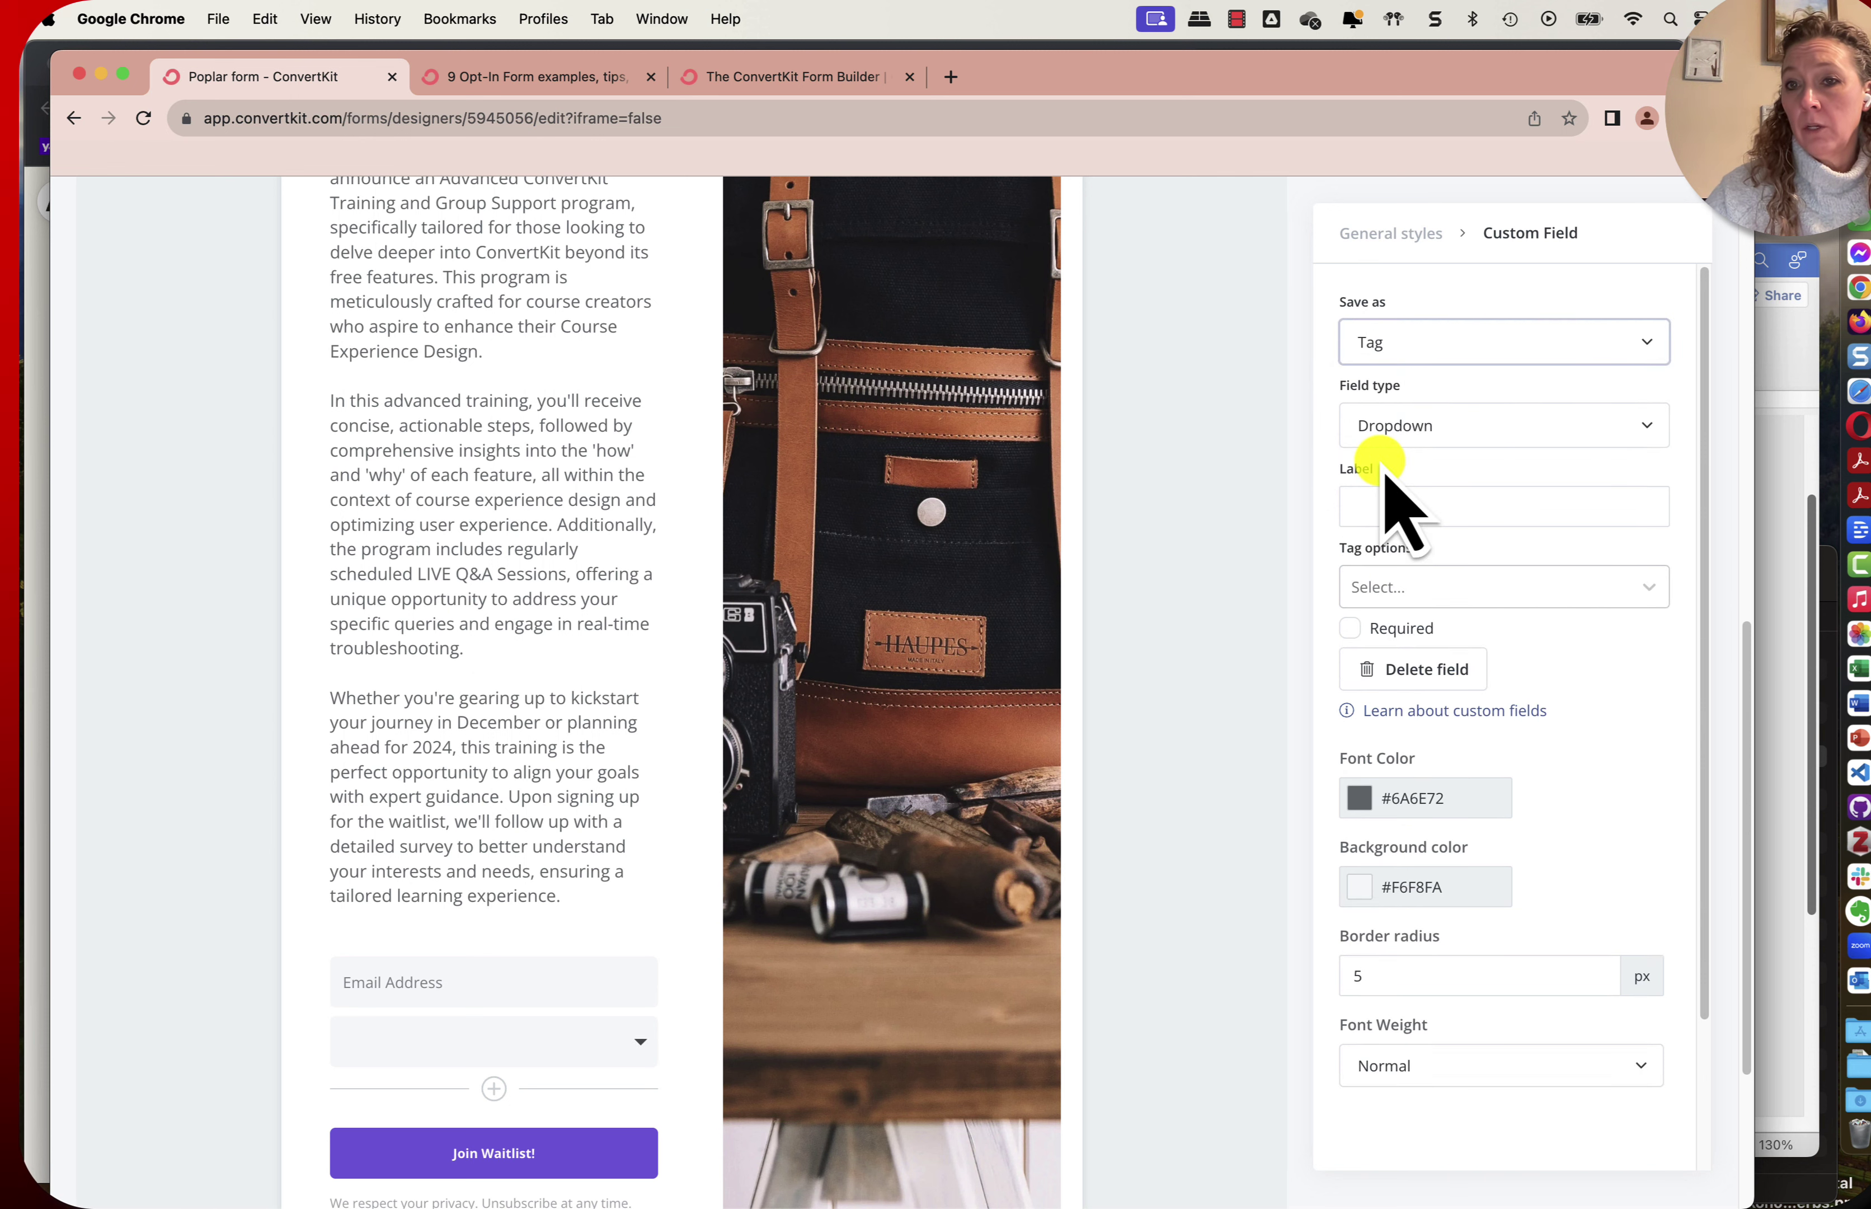
click(1490, 428)
click(1406, 530)
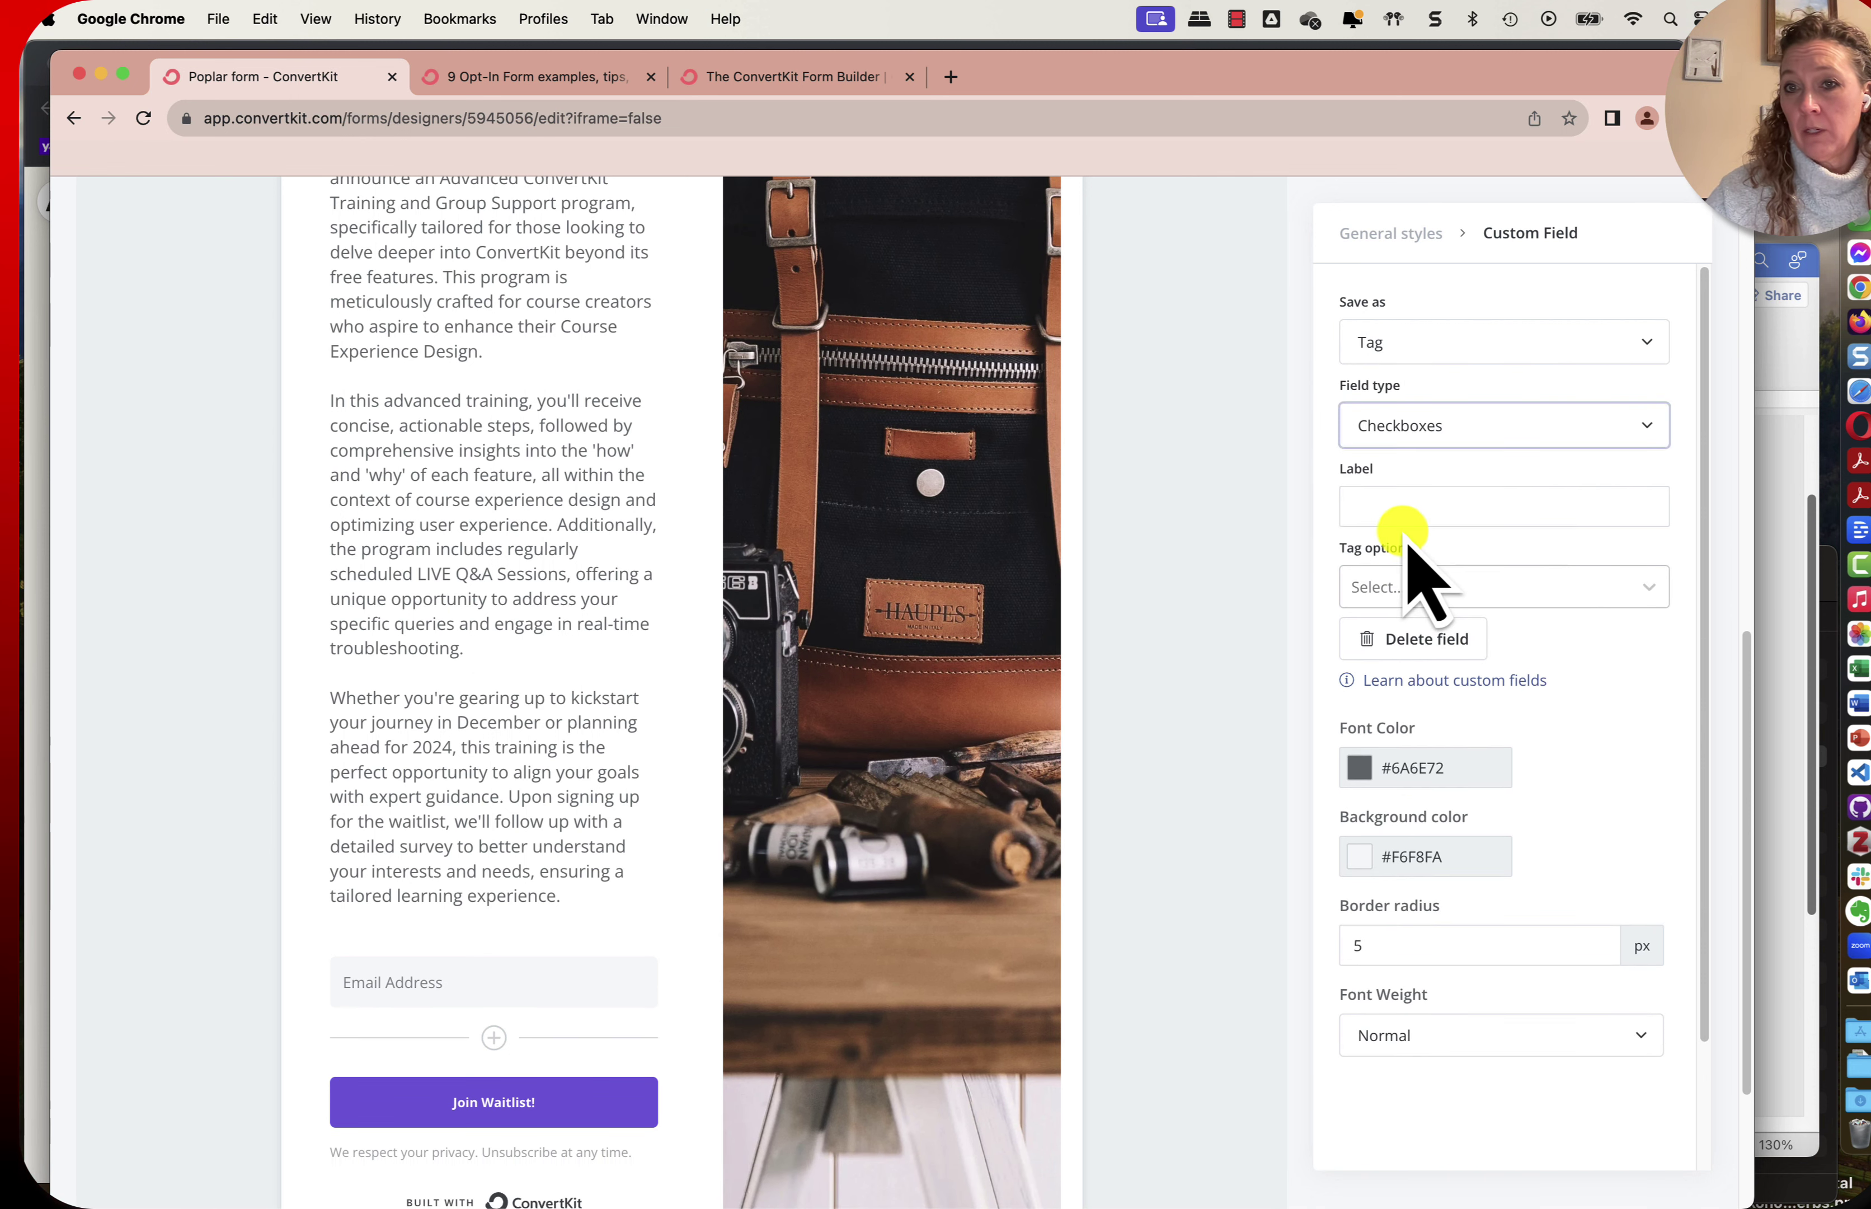
Label the checkbox 'Join Advanced ConvertKit Course & Group Waitlist' and review the tag options.
click(1396, 507)
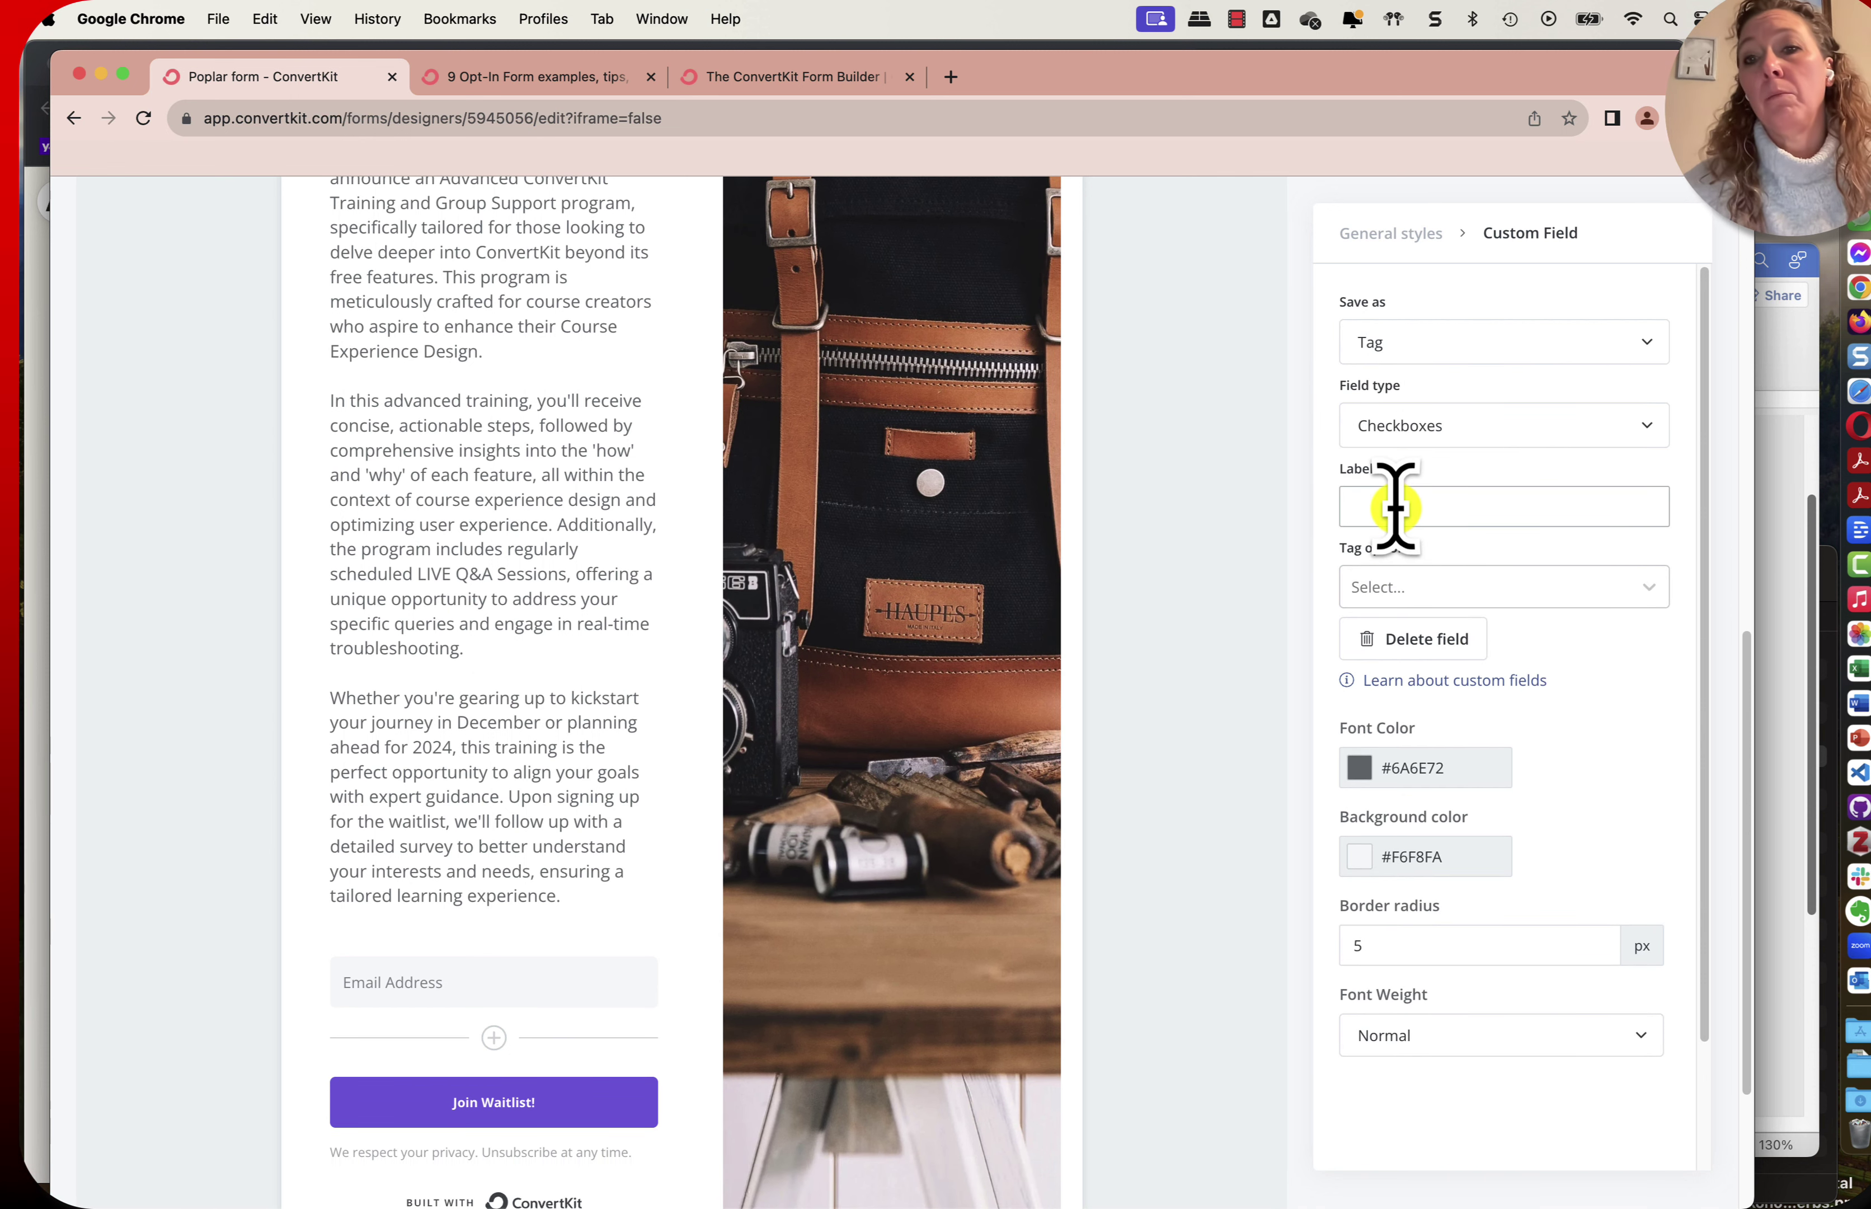
text(A)
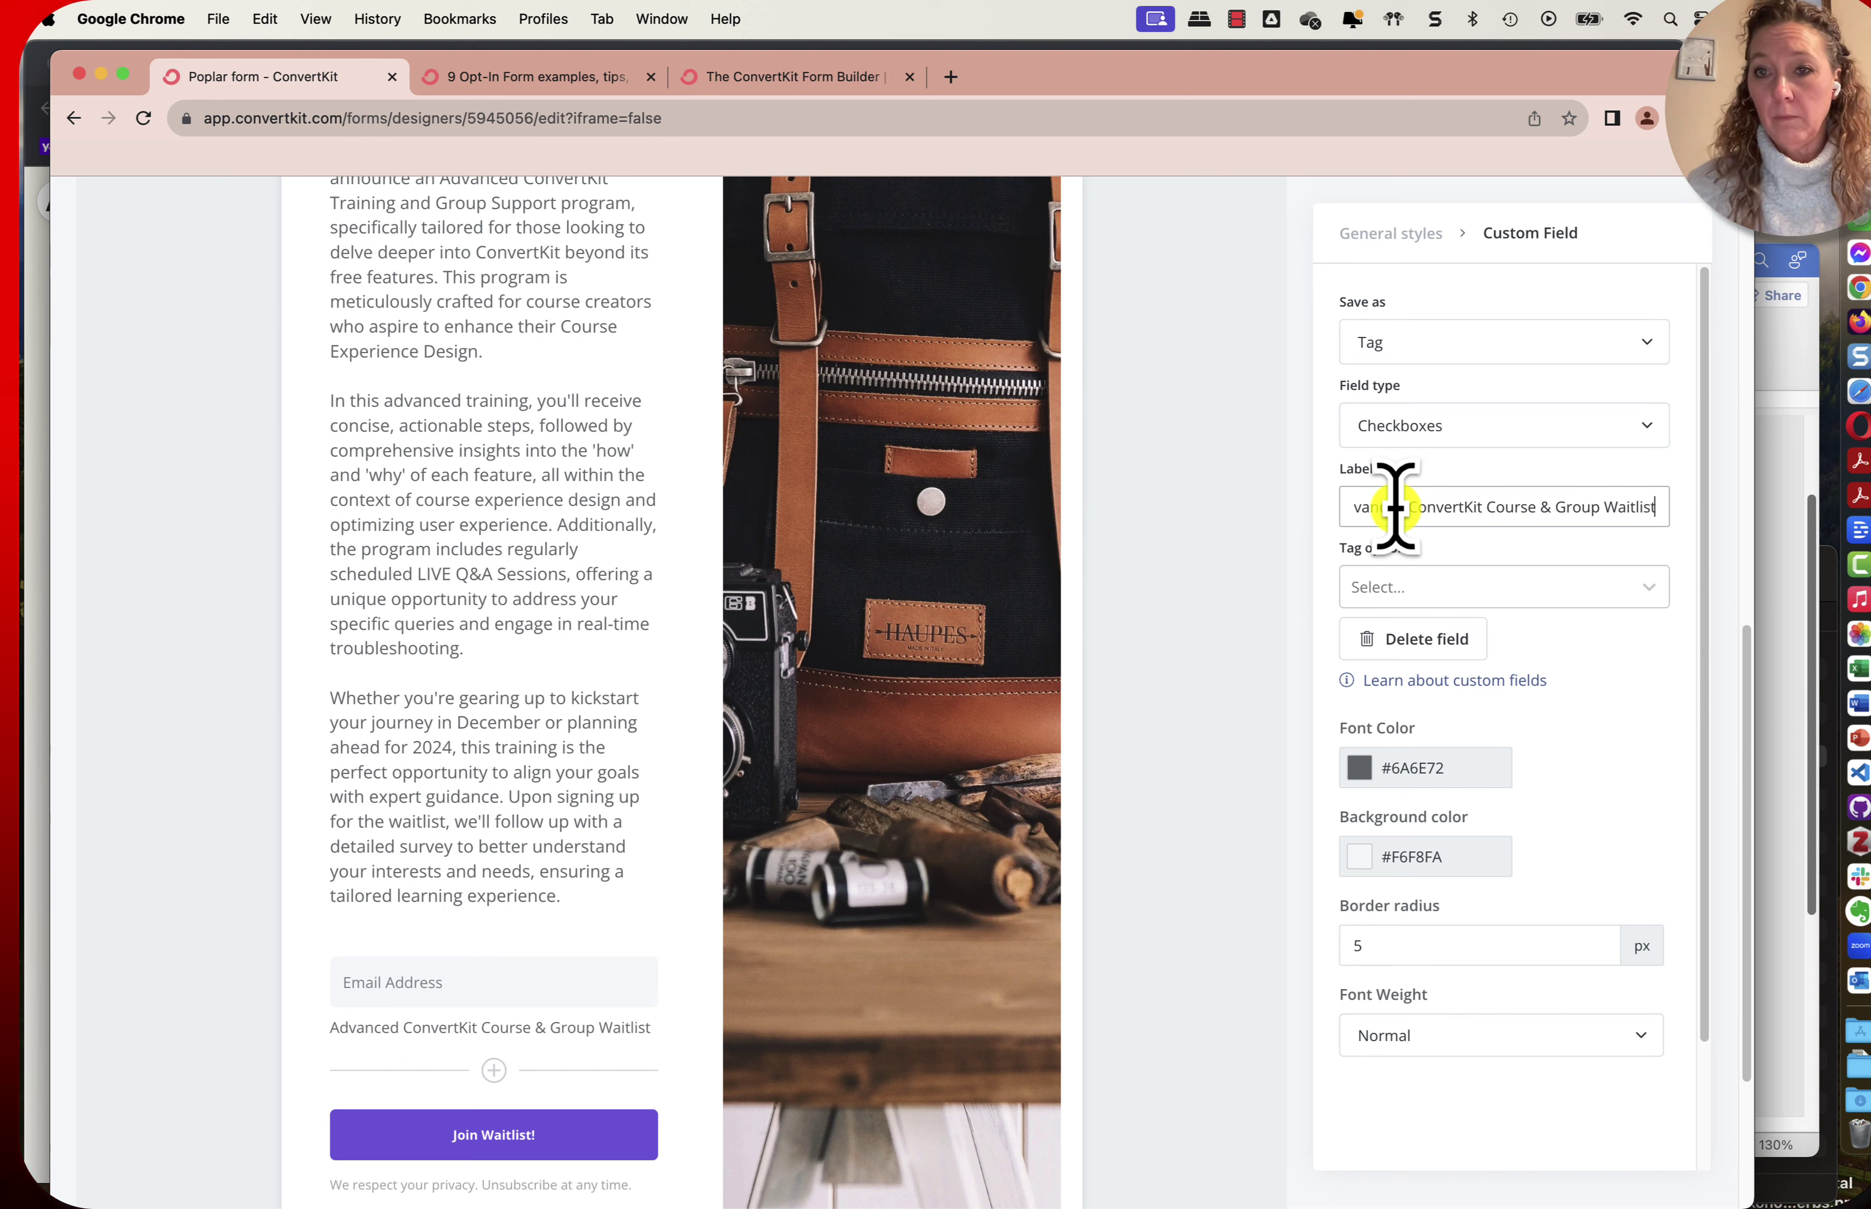
click(1353, 507)
text(Join)
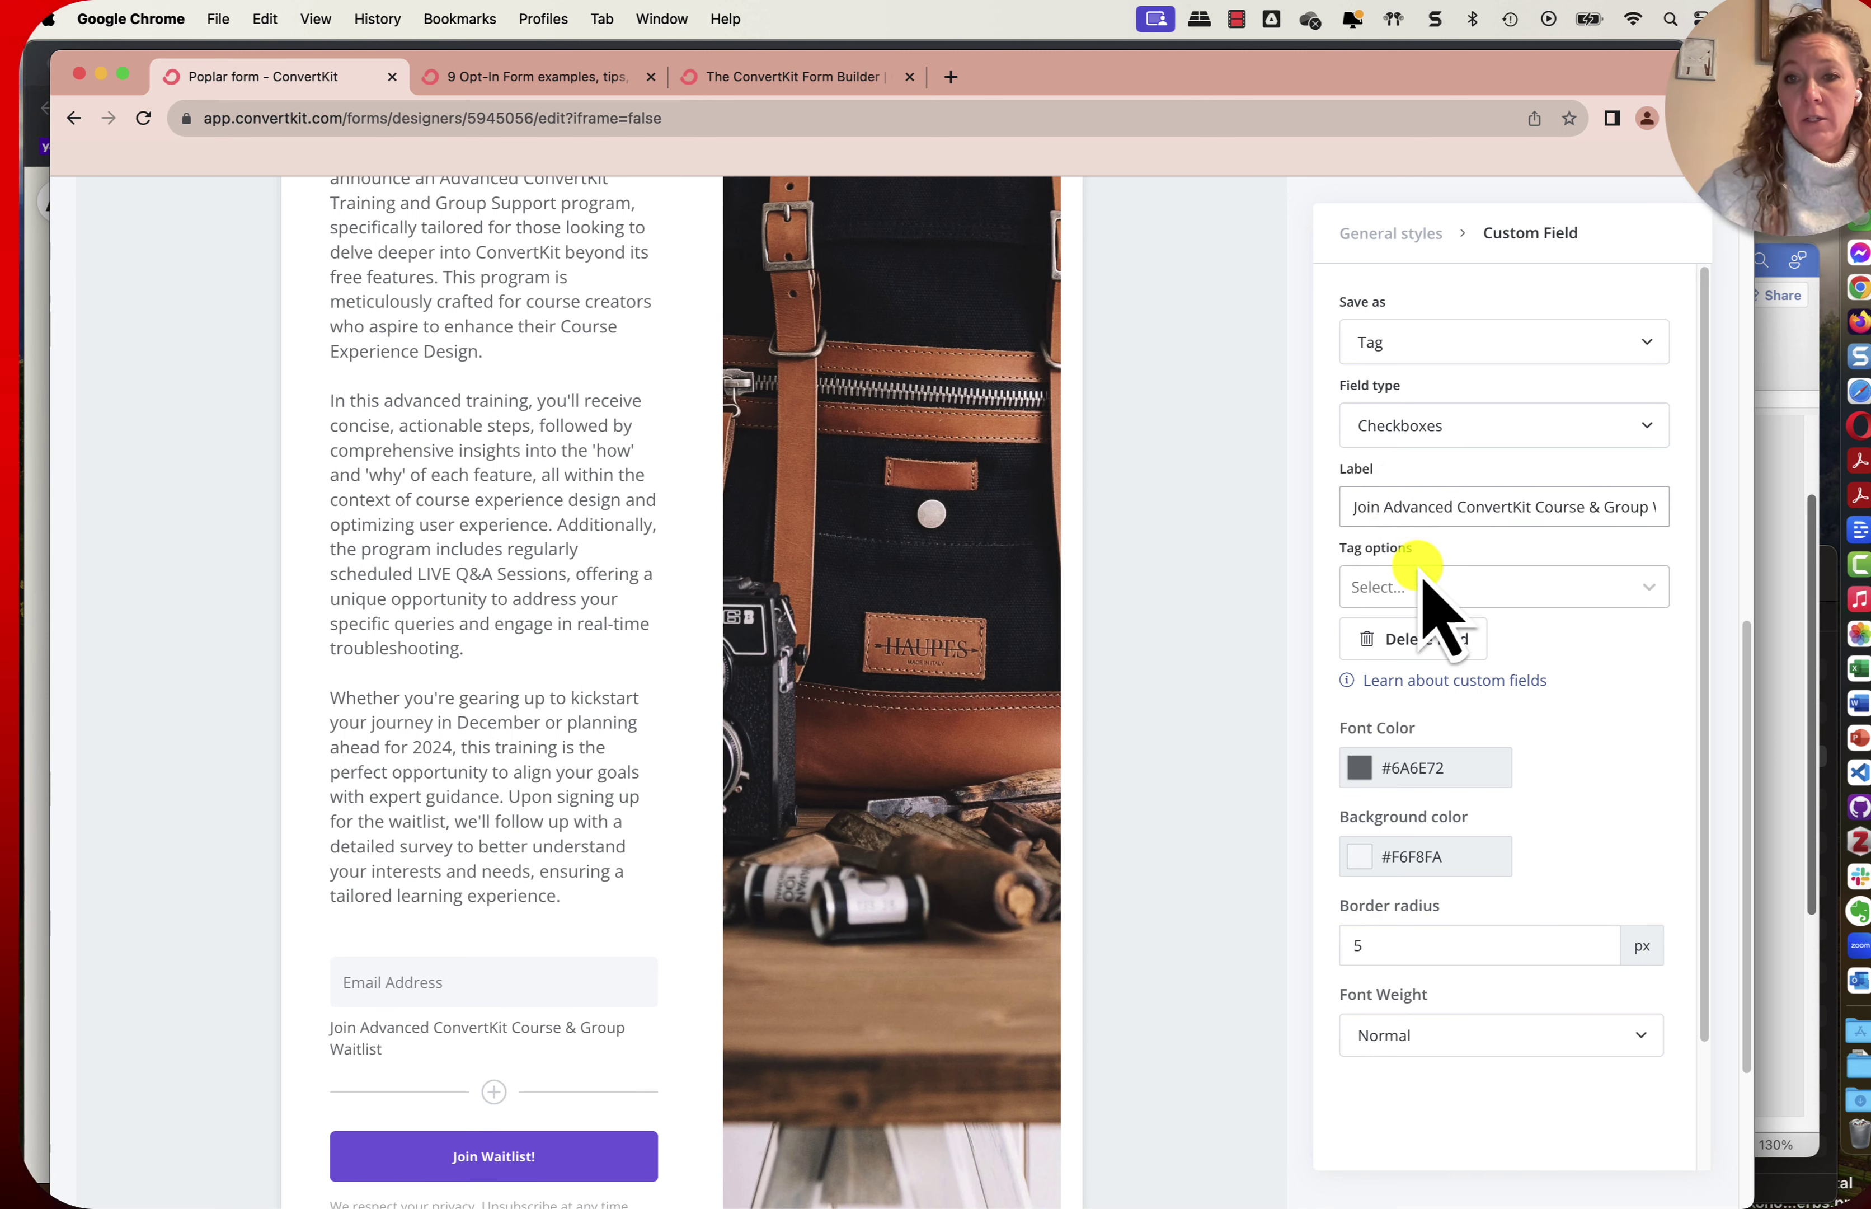
click(1419, 597)
click(1407, 597)
click(1649, 588)
click(1453, 589)
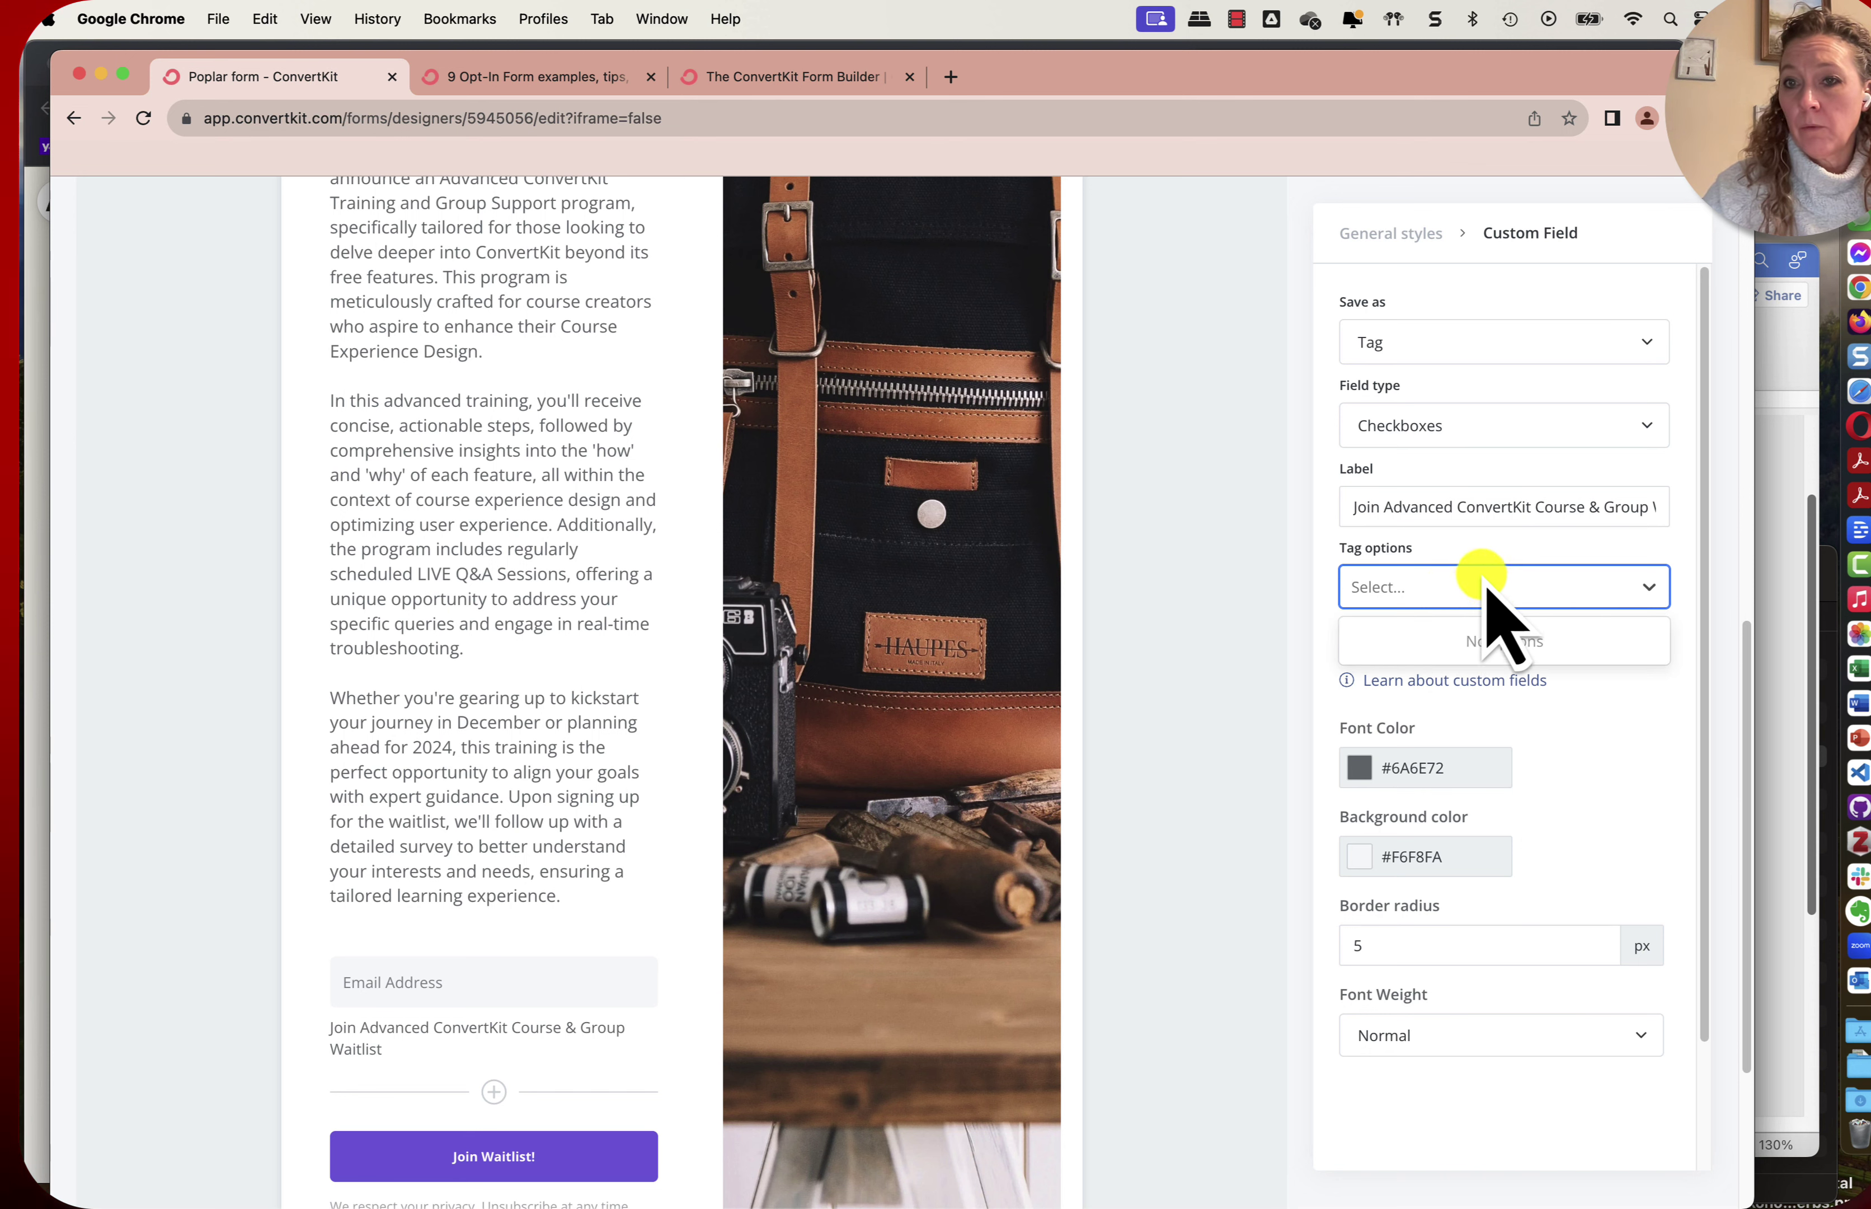
scroll(1450, 599, down, 1)
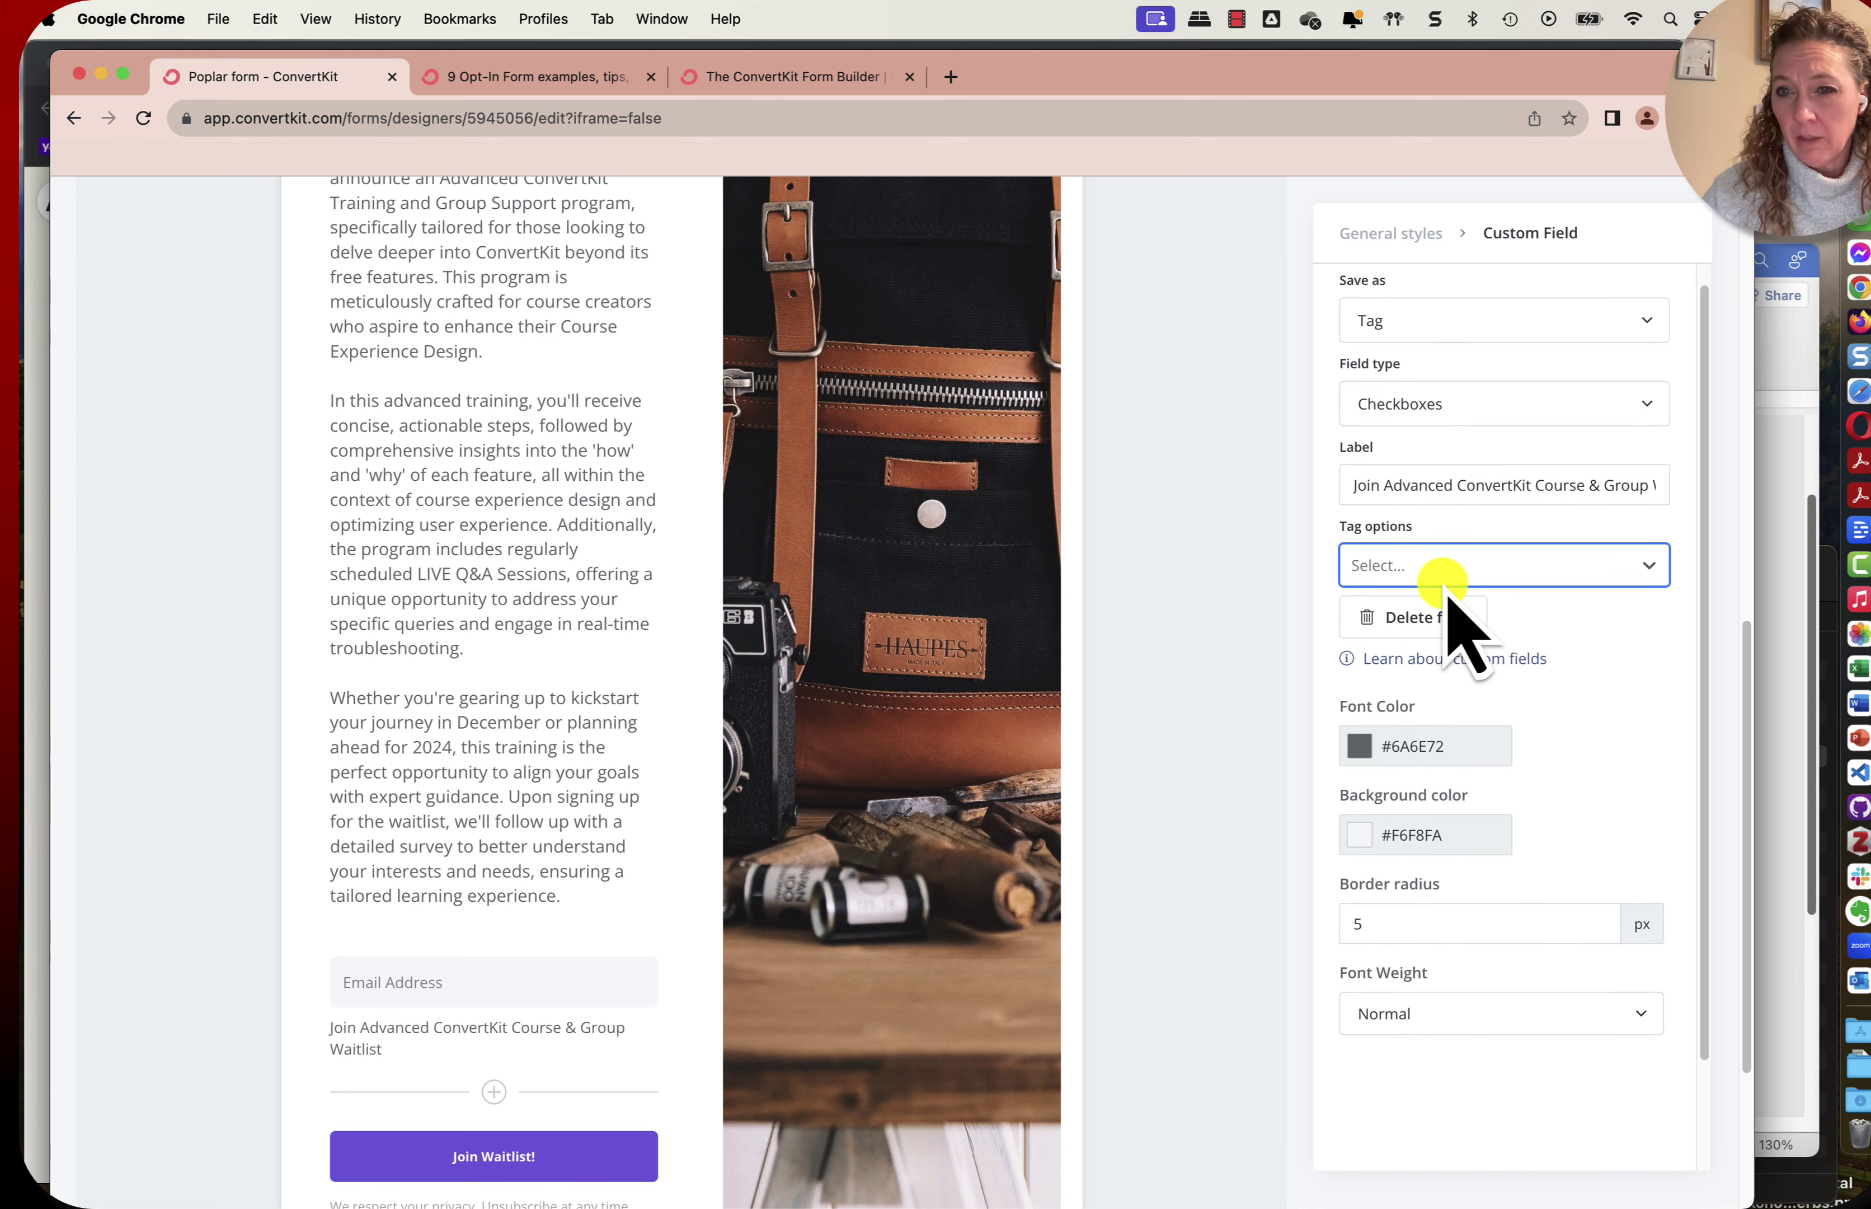
scroll(1454, 620, down, 1)
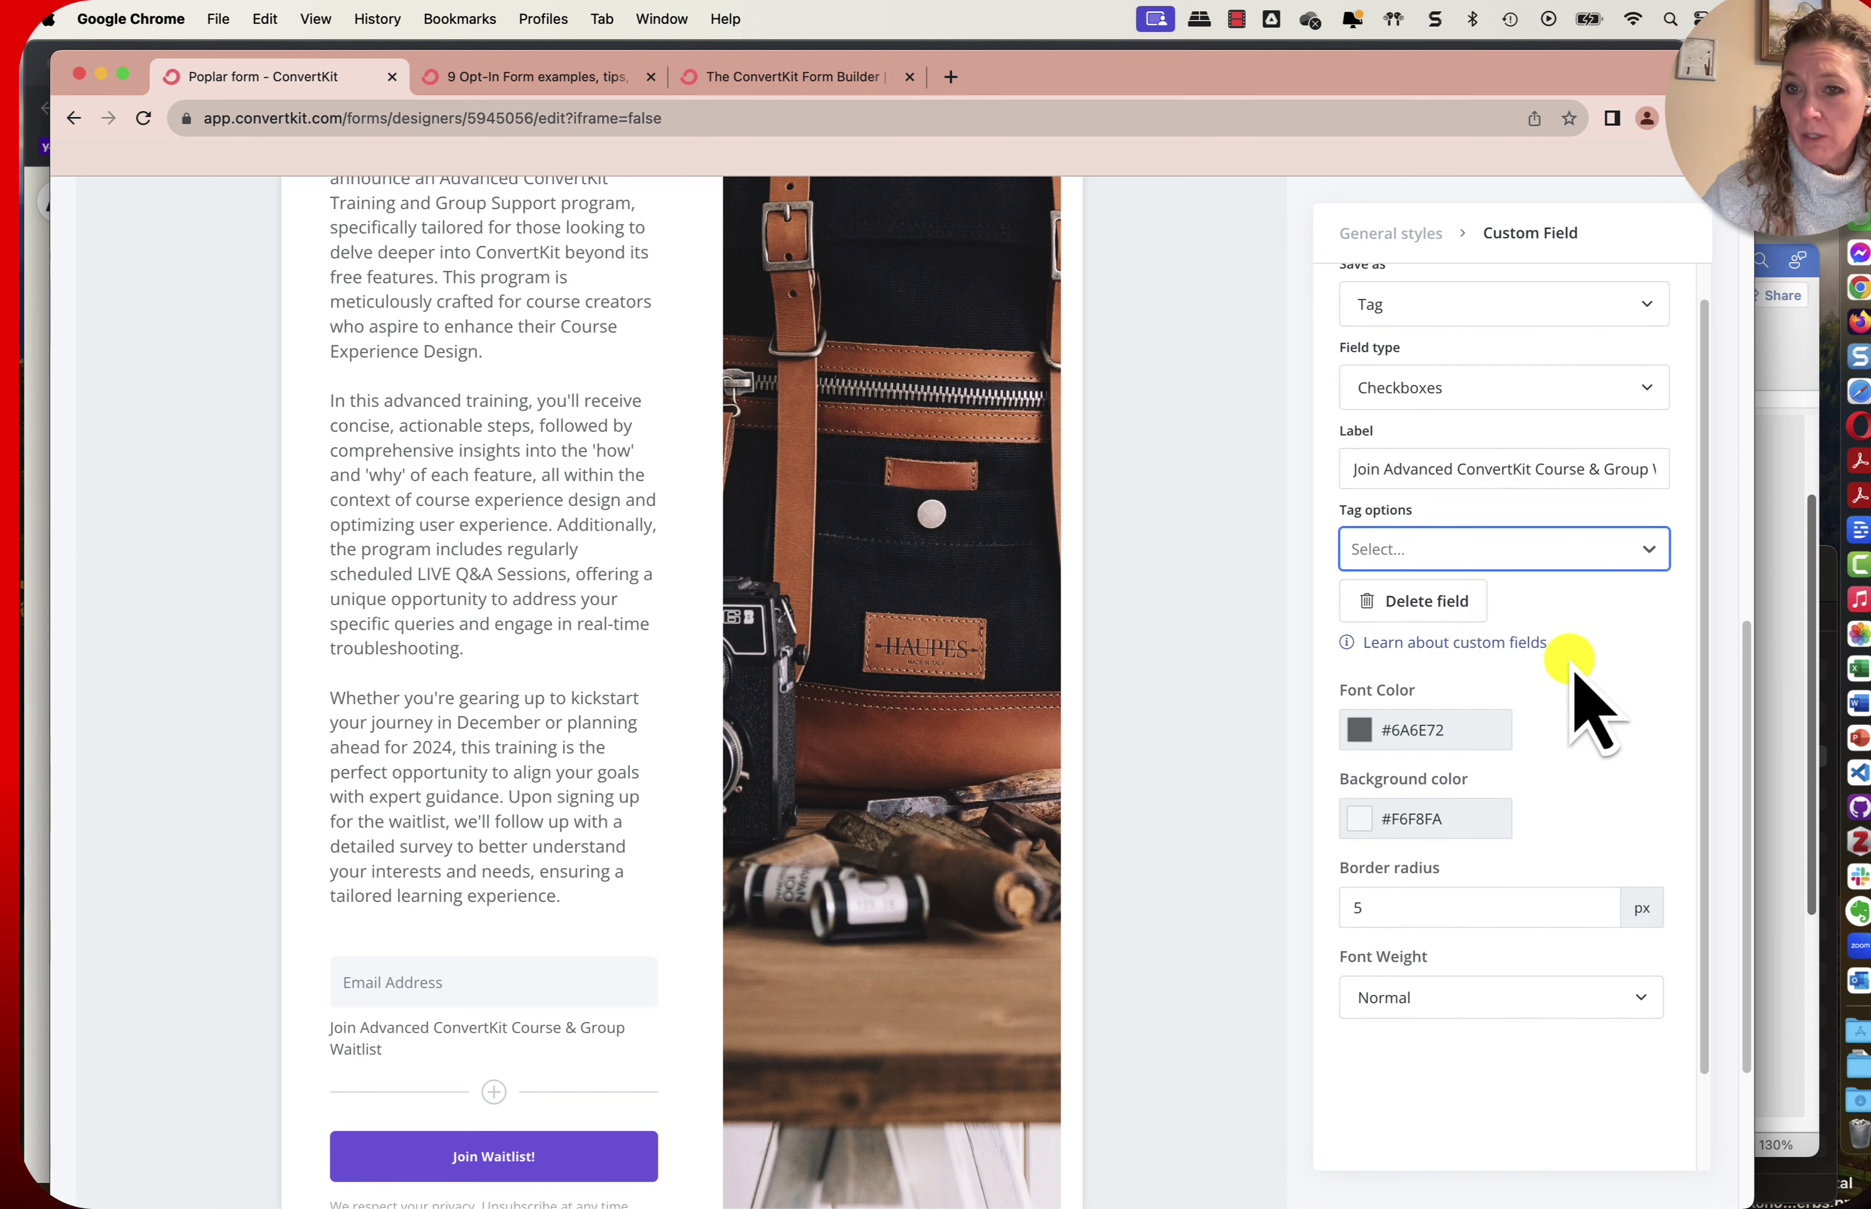
scroll(1573, 660, down, 2)
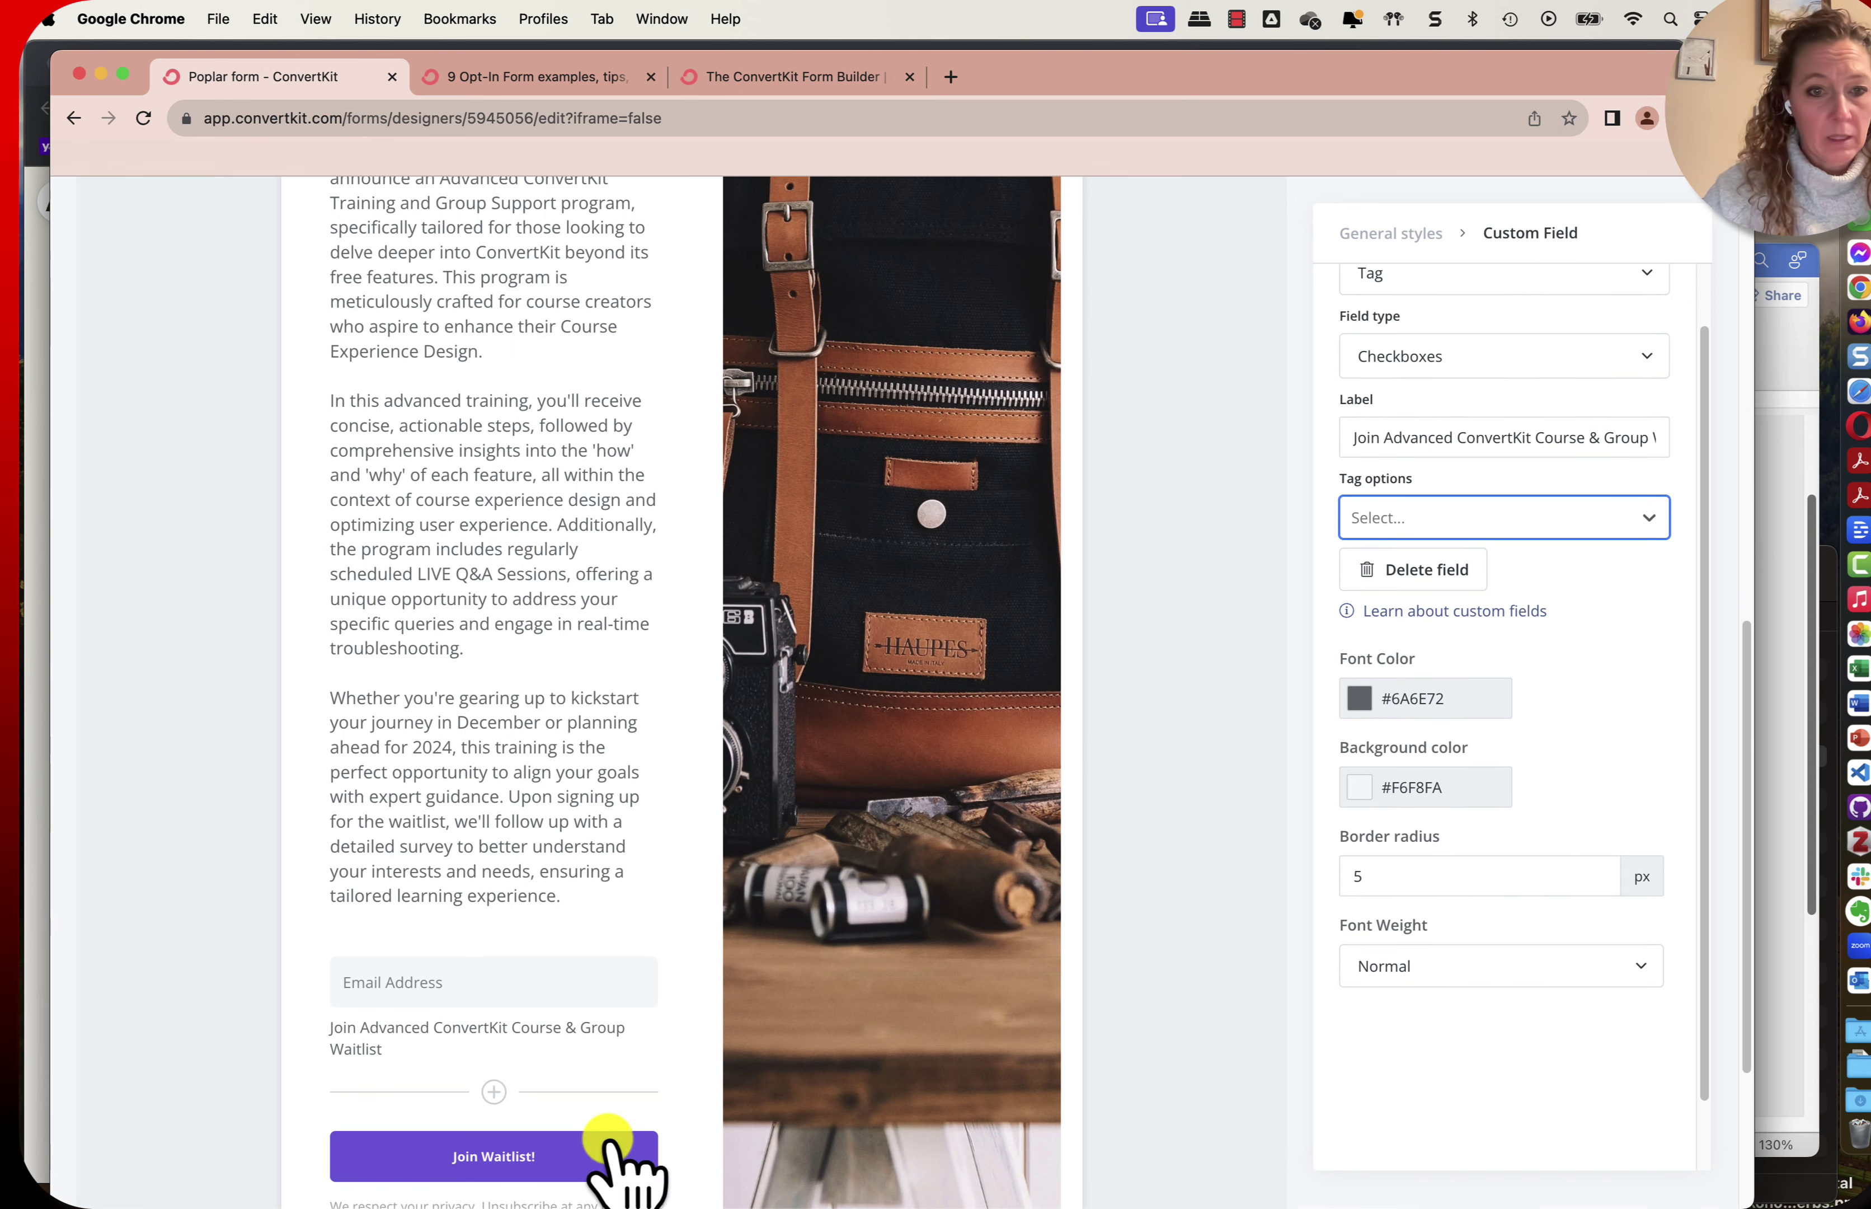
scroll(495, 1163, down, 8)
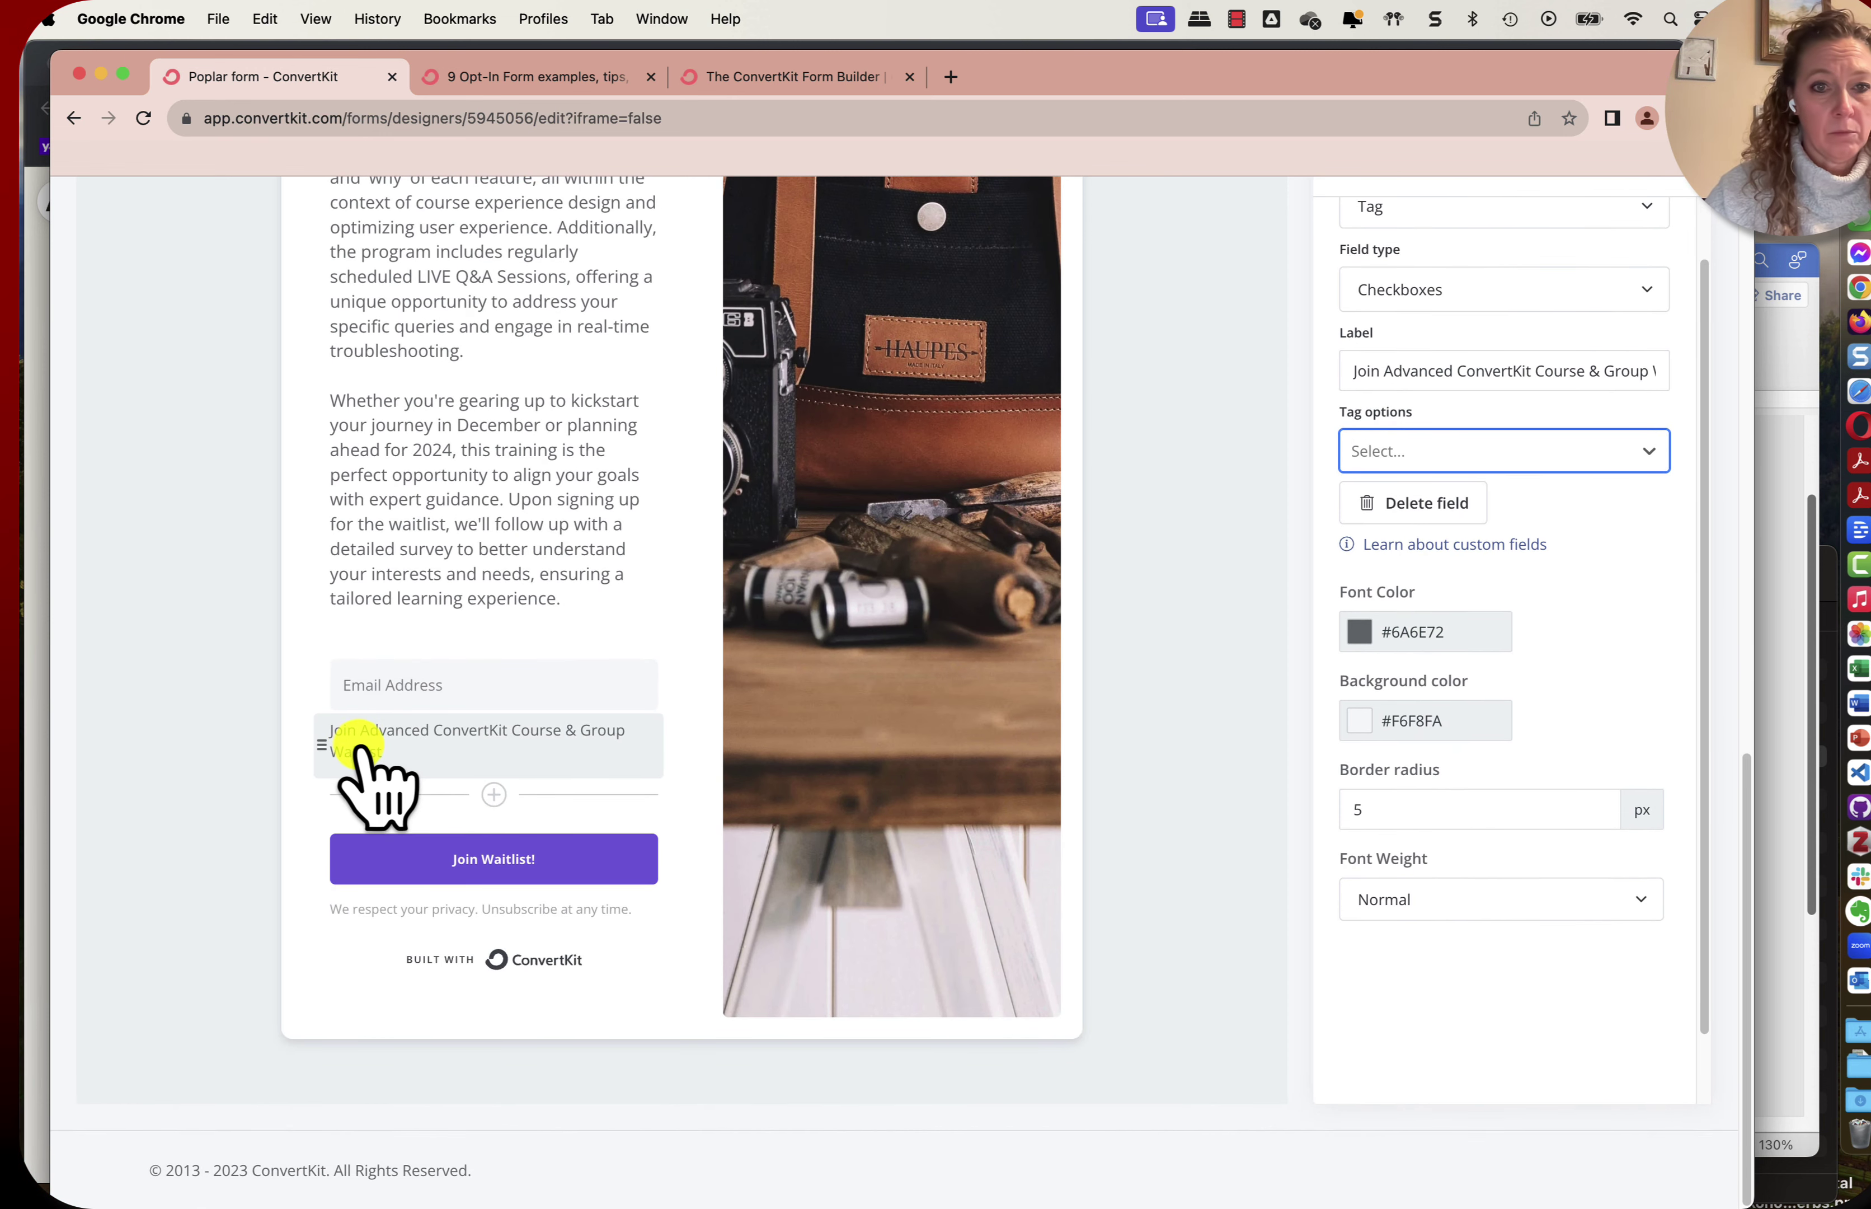
scroll(1548, 665, up, 2)
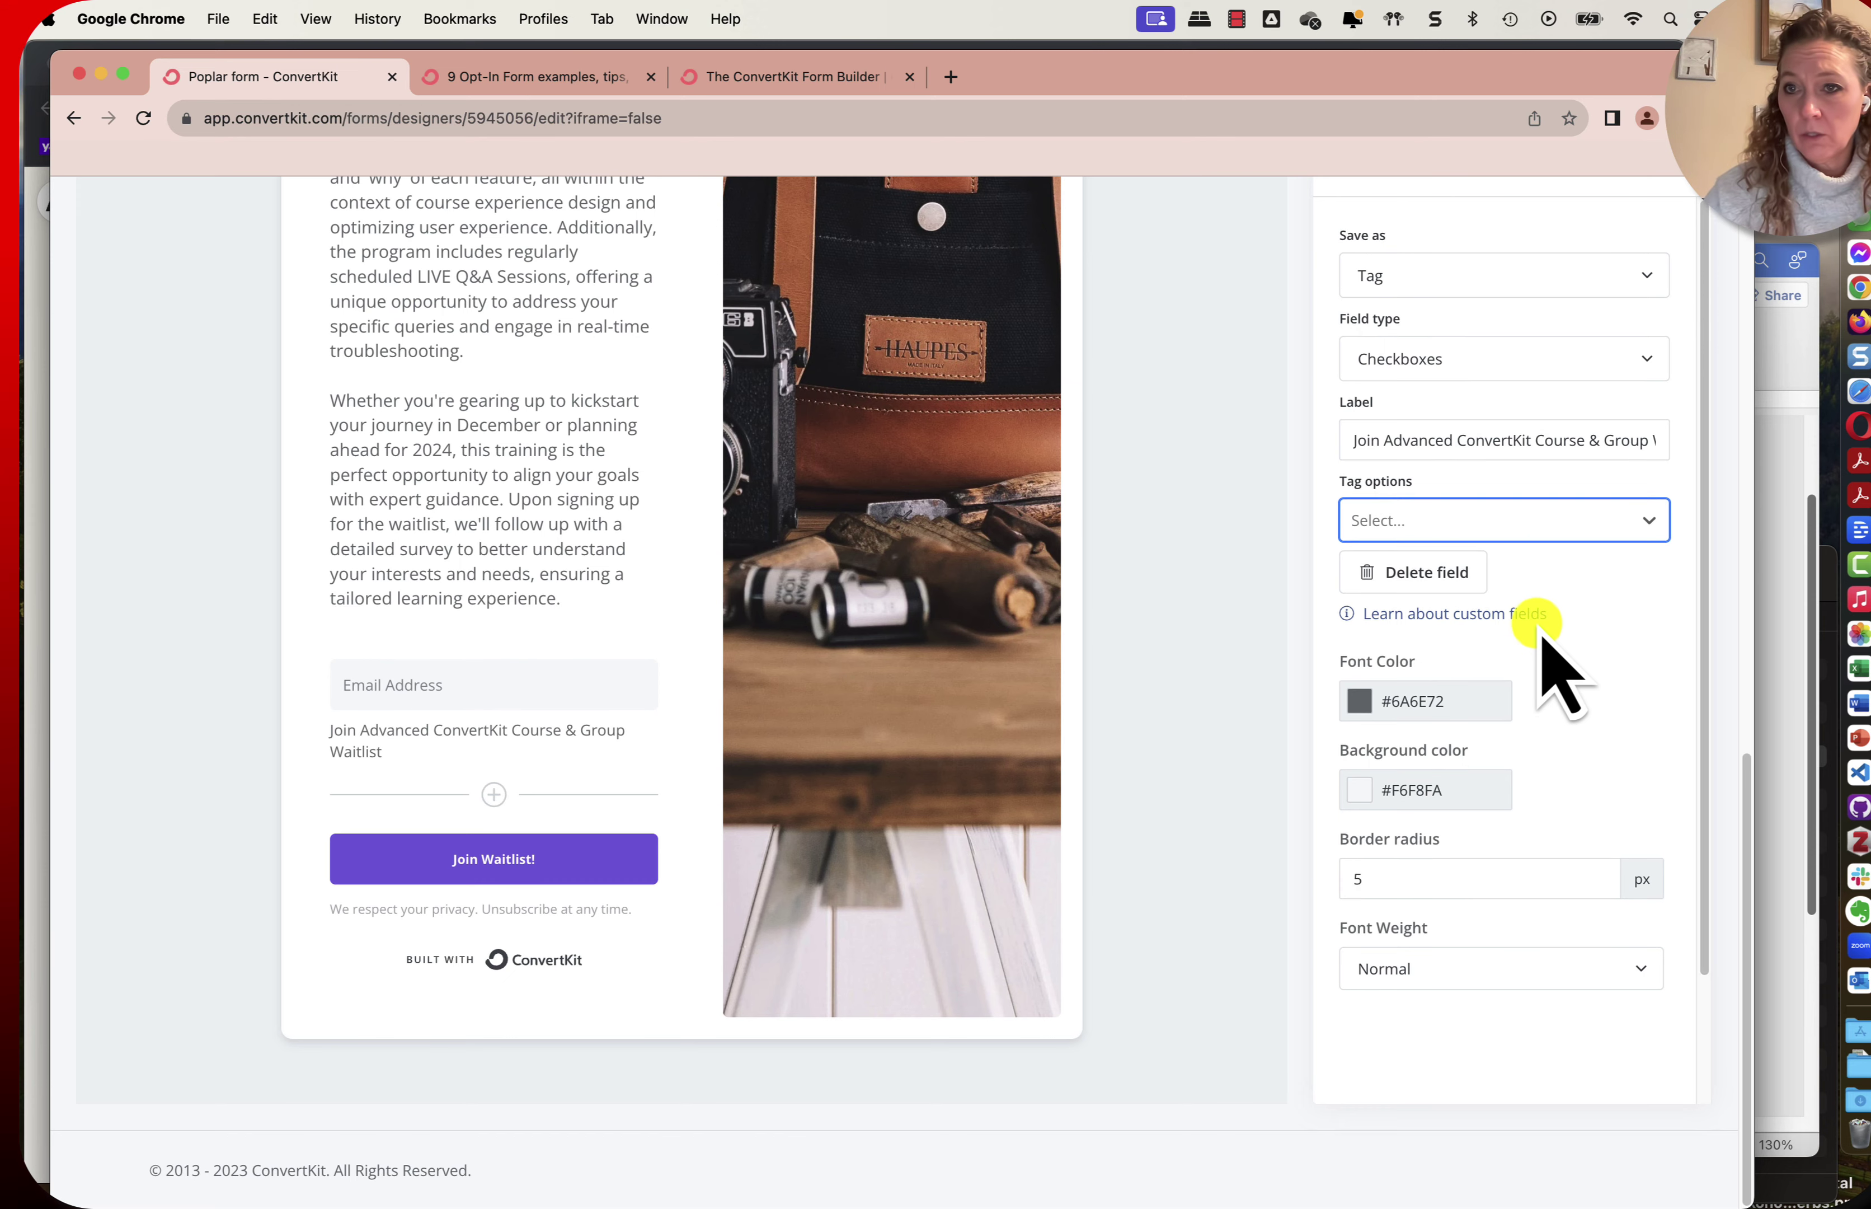
scroll(1541, 637, up, 5)
Replace the background with the newest DALL·E PNG from Downloads and open it for editing.
click(1380, 239)
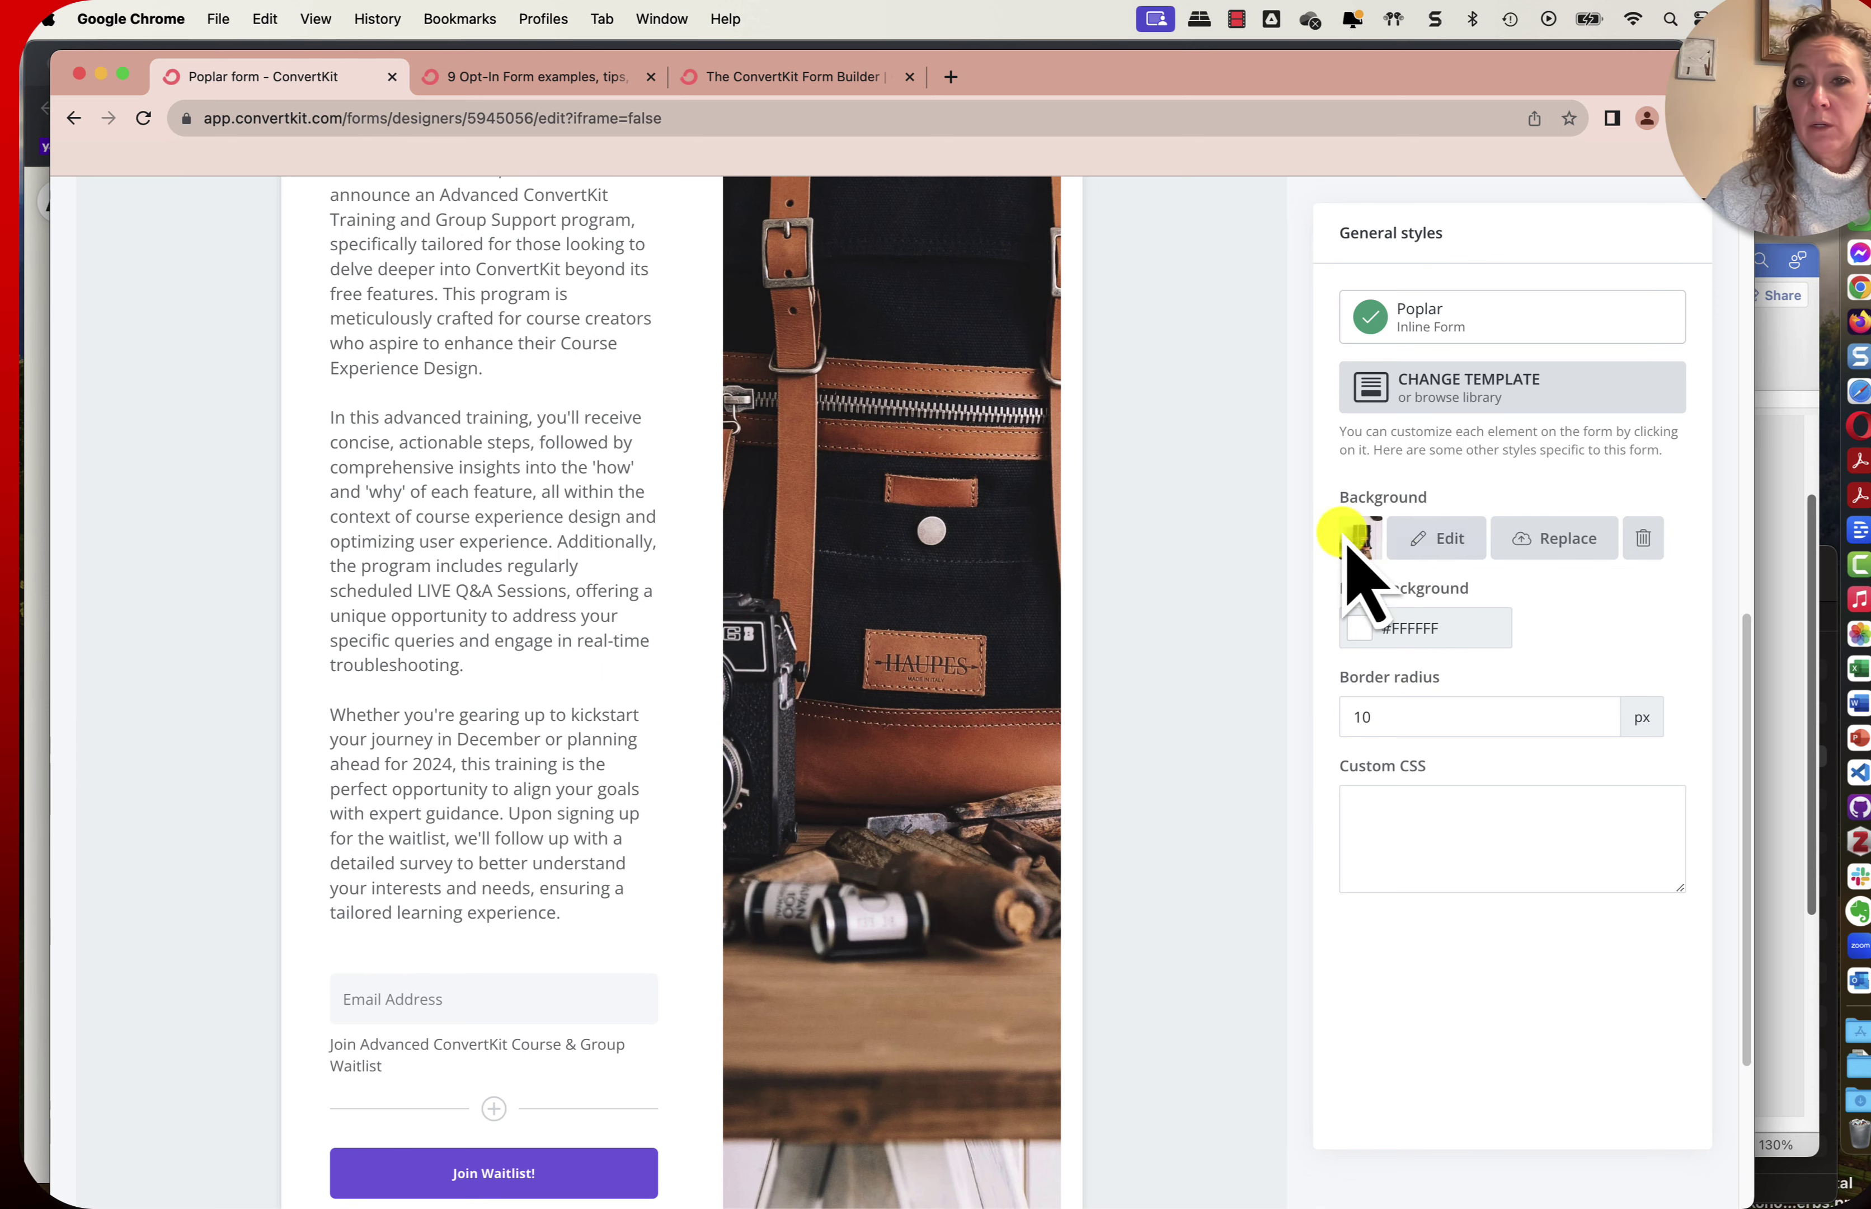
click(1569, 538)
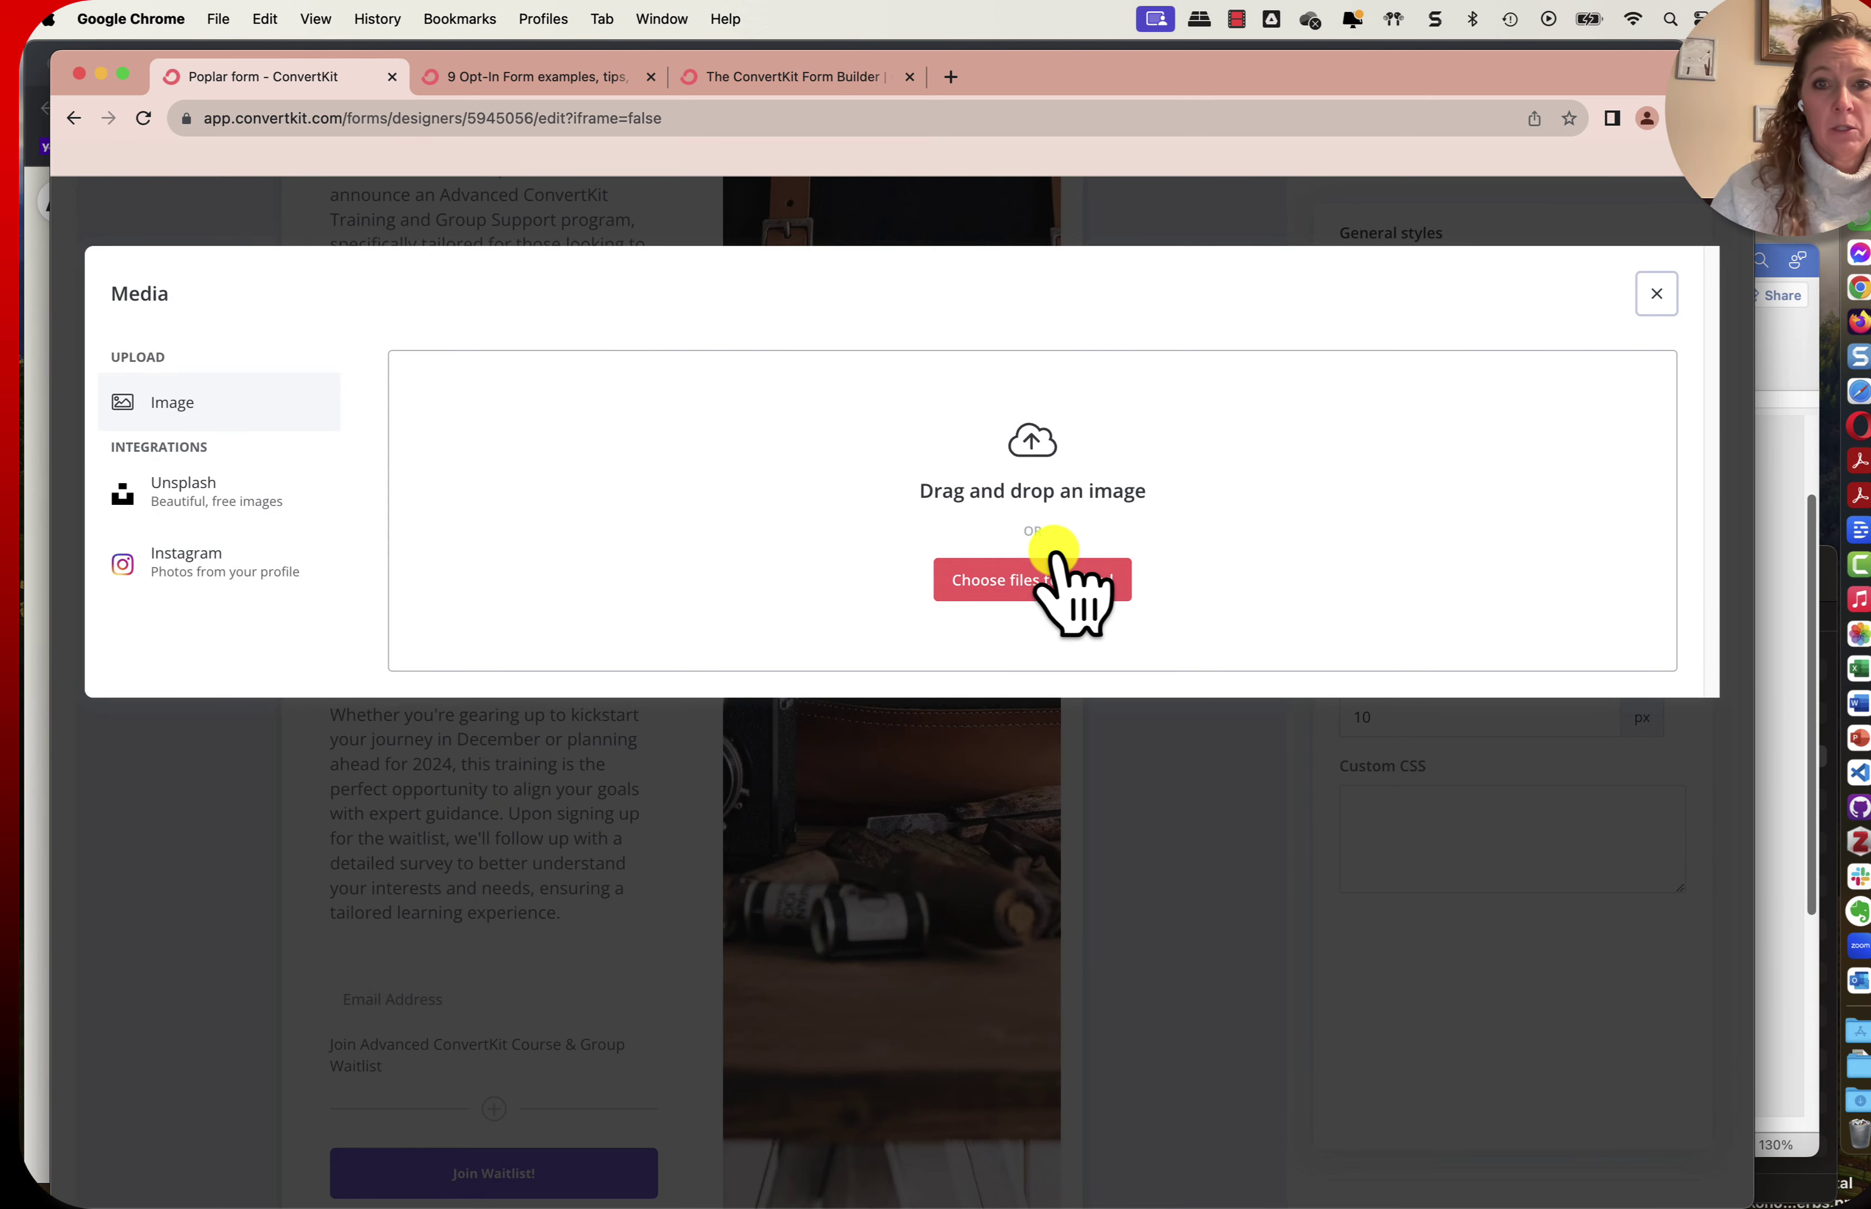
click(1048, 590)
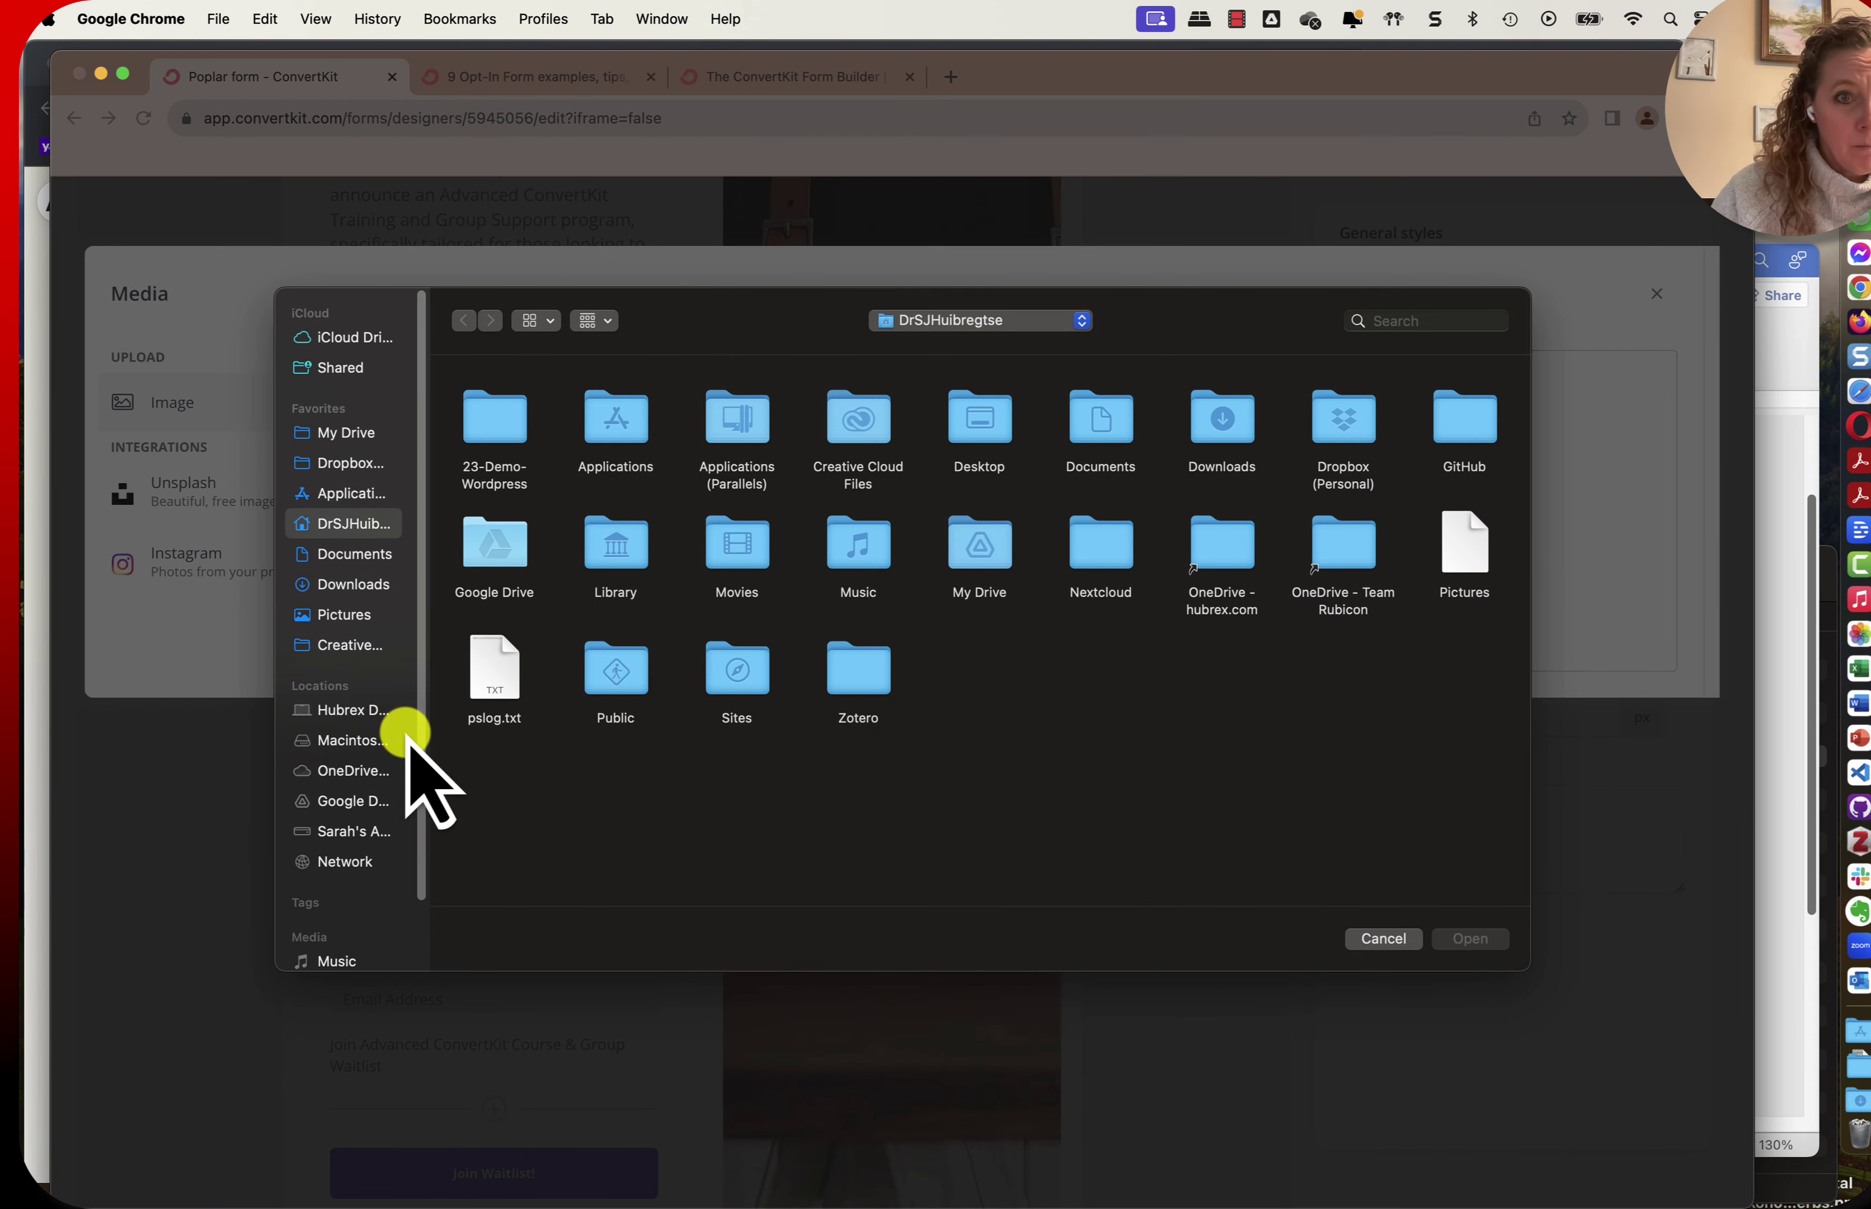
click(324, 585)
click(597, 320)
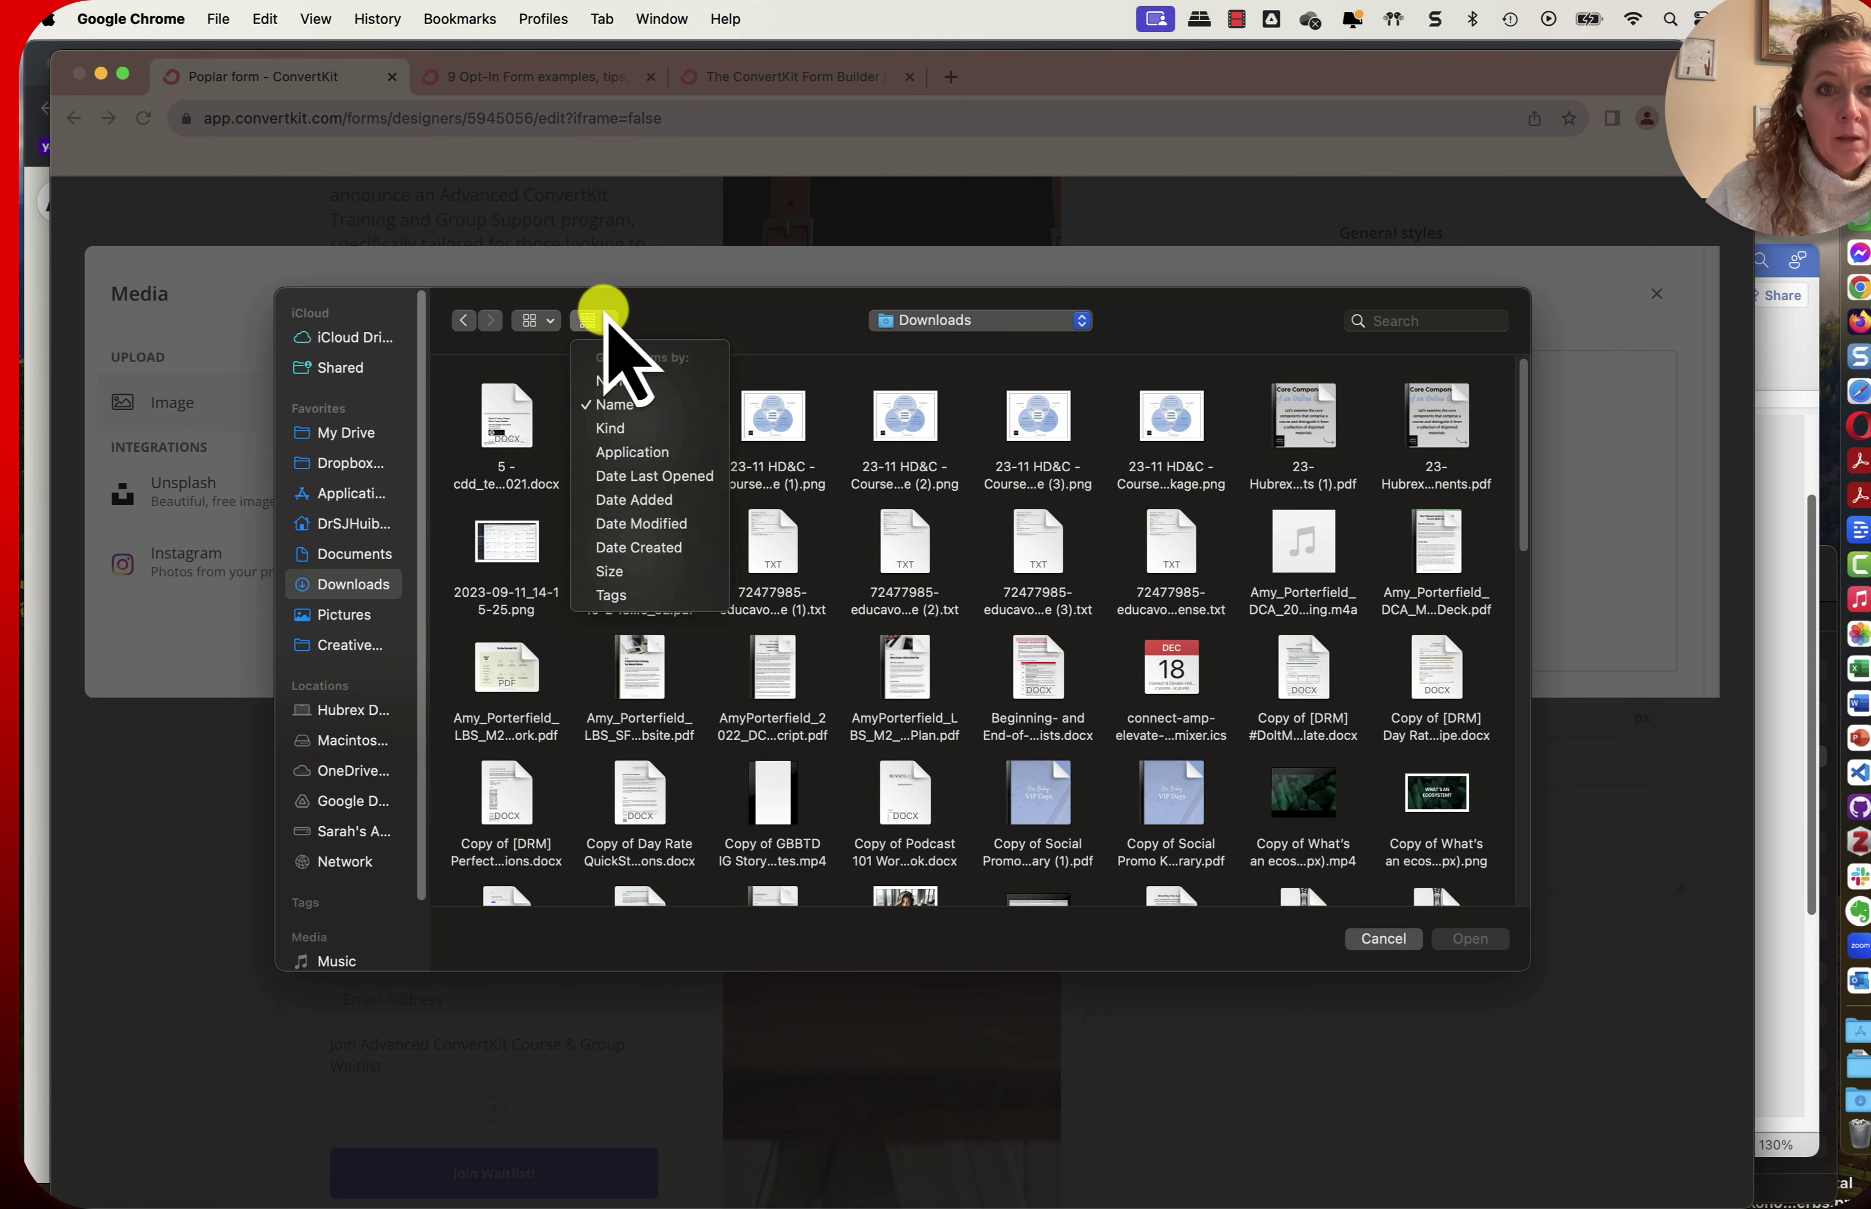
click(652, 500)
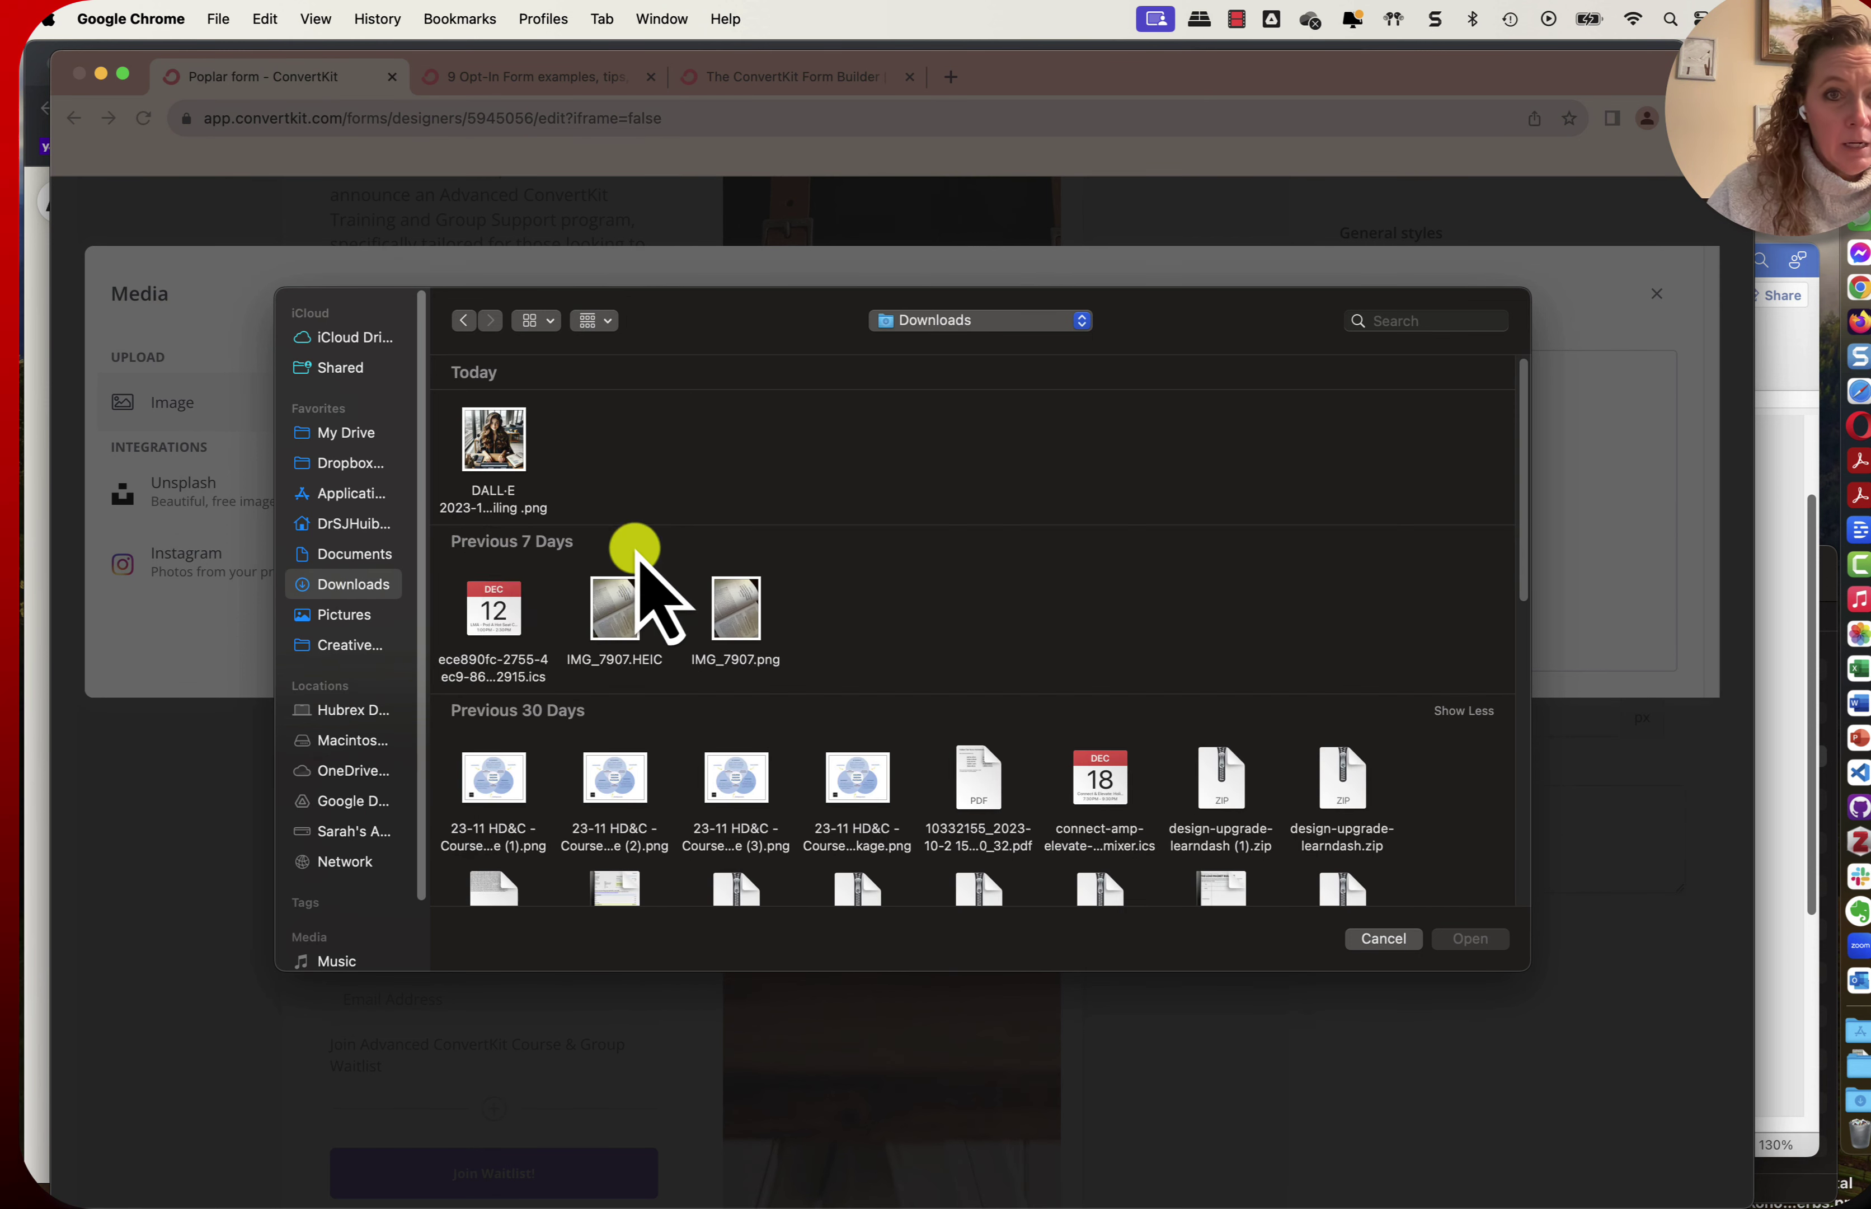
click(499, 428)
click(1469, 938)
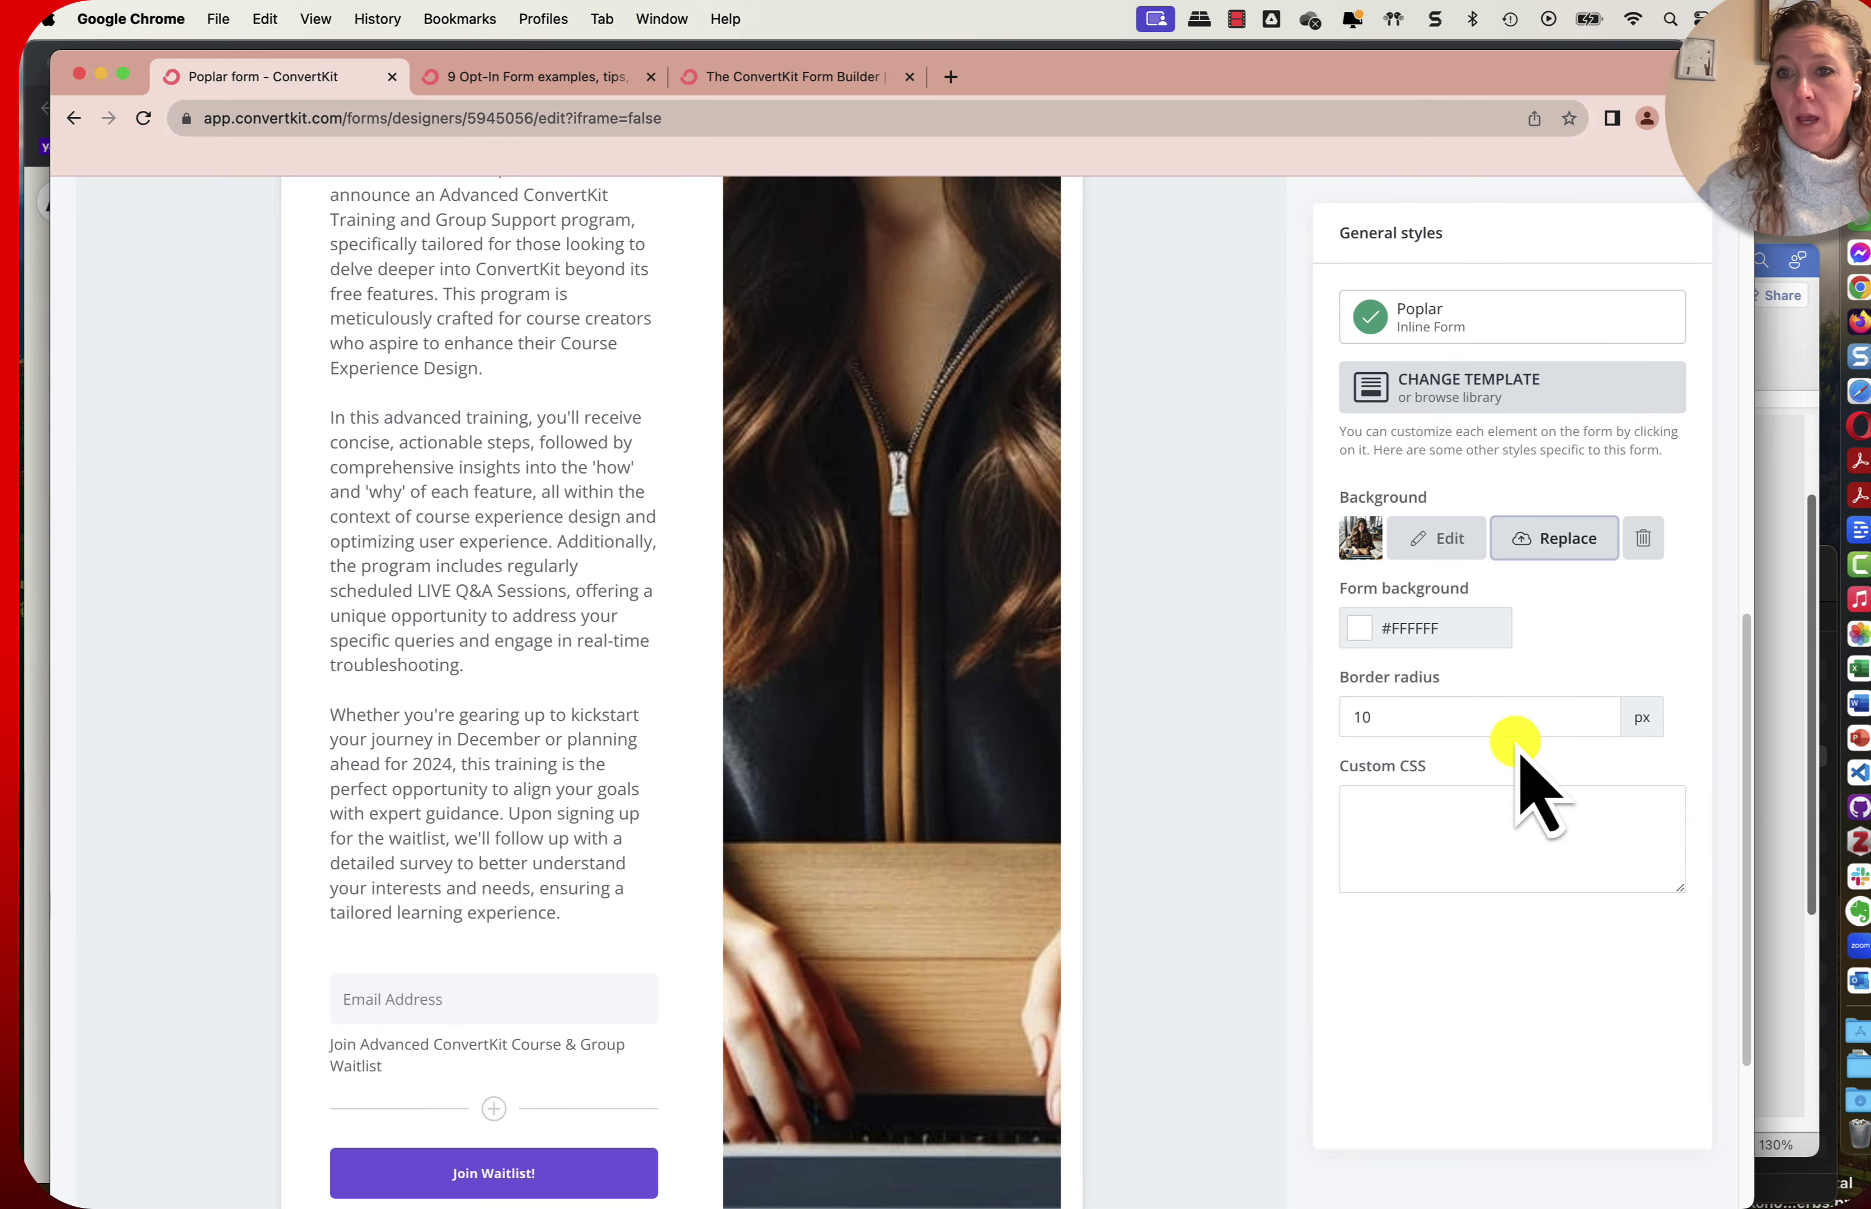
click(1458, 538)
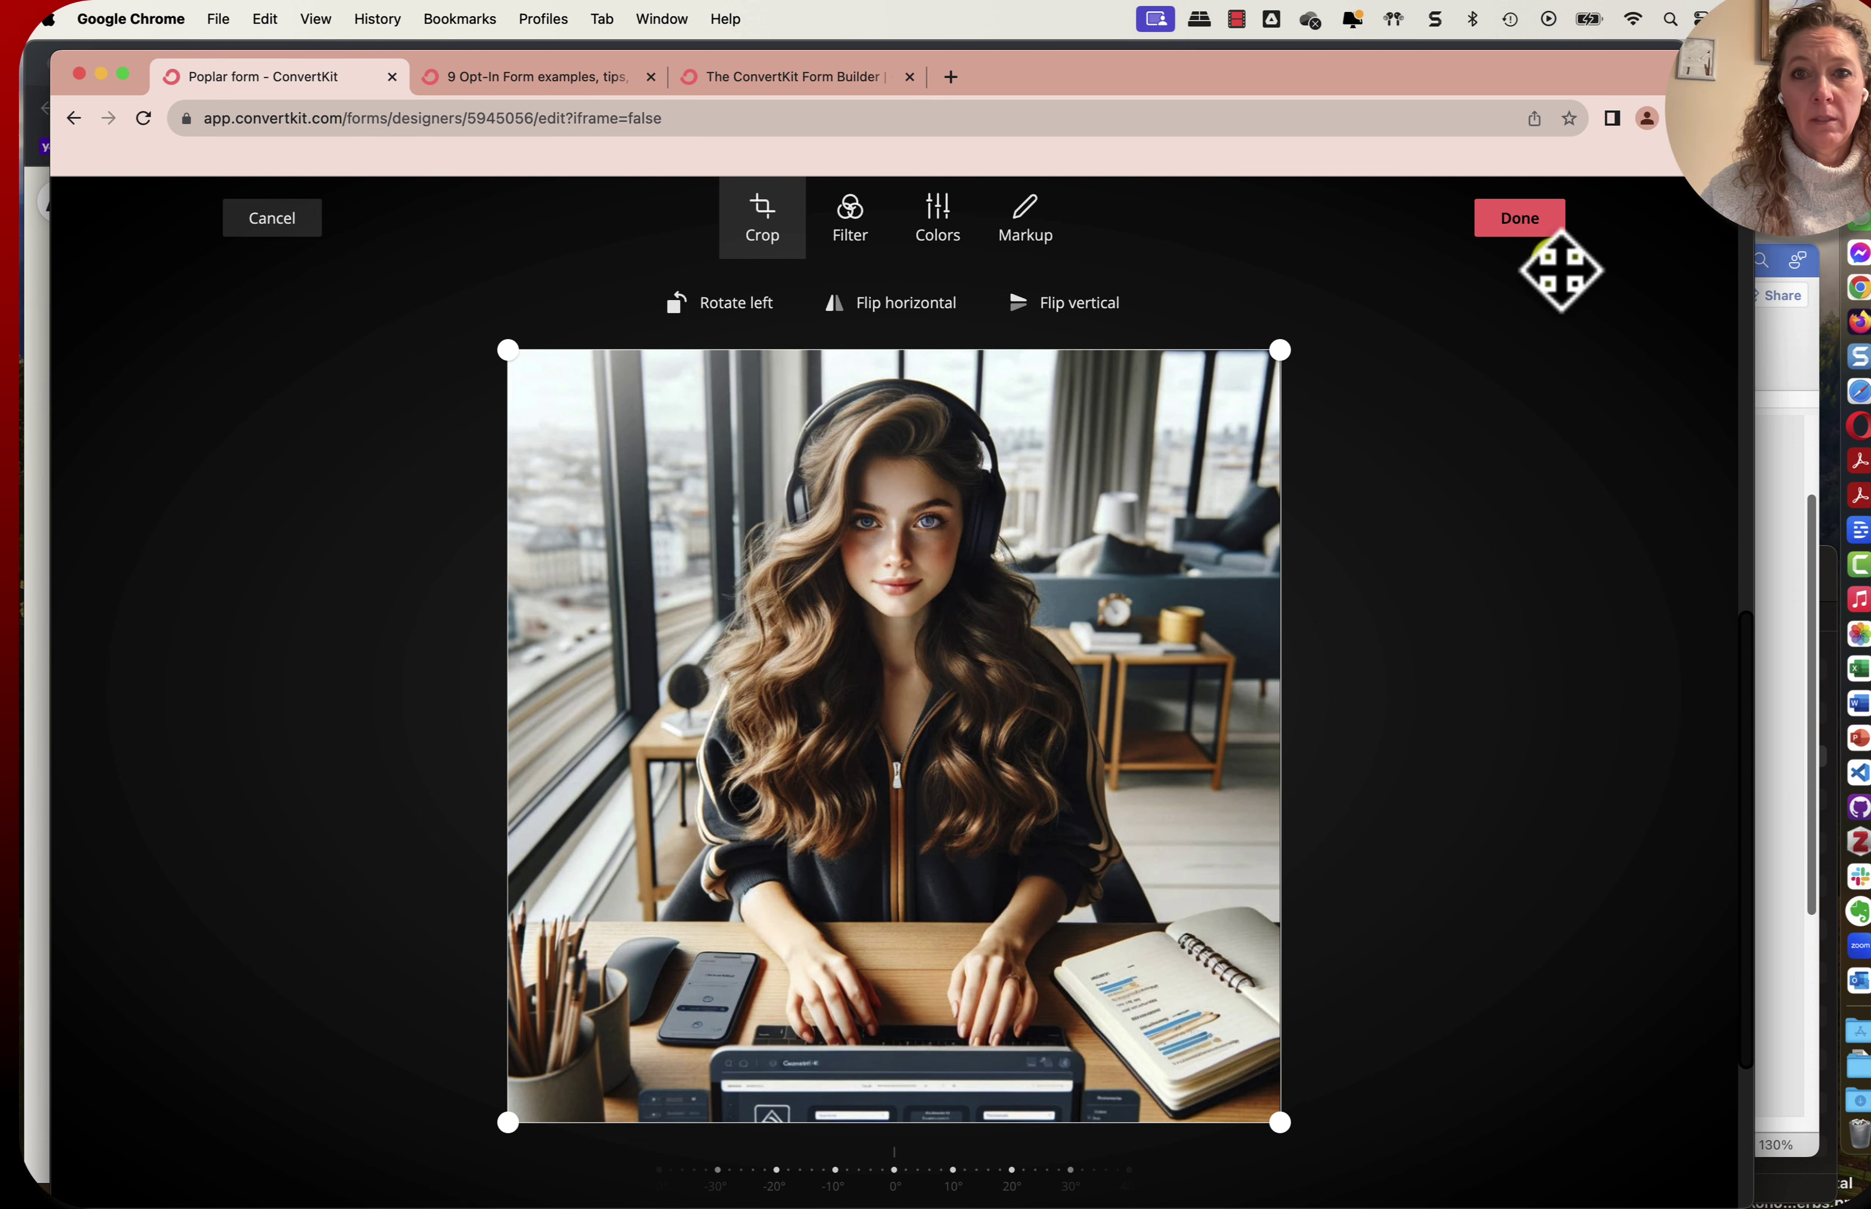
Add 'and spam folder' to the form's success message and save the settings.
click(1533, 220)
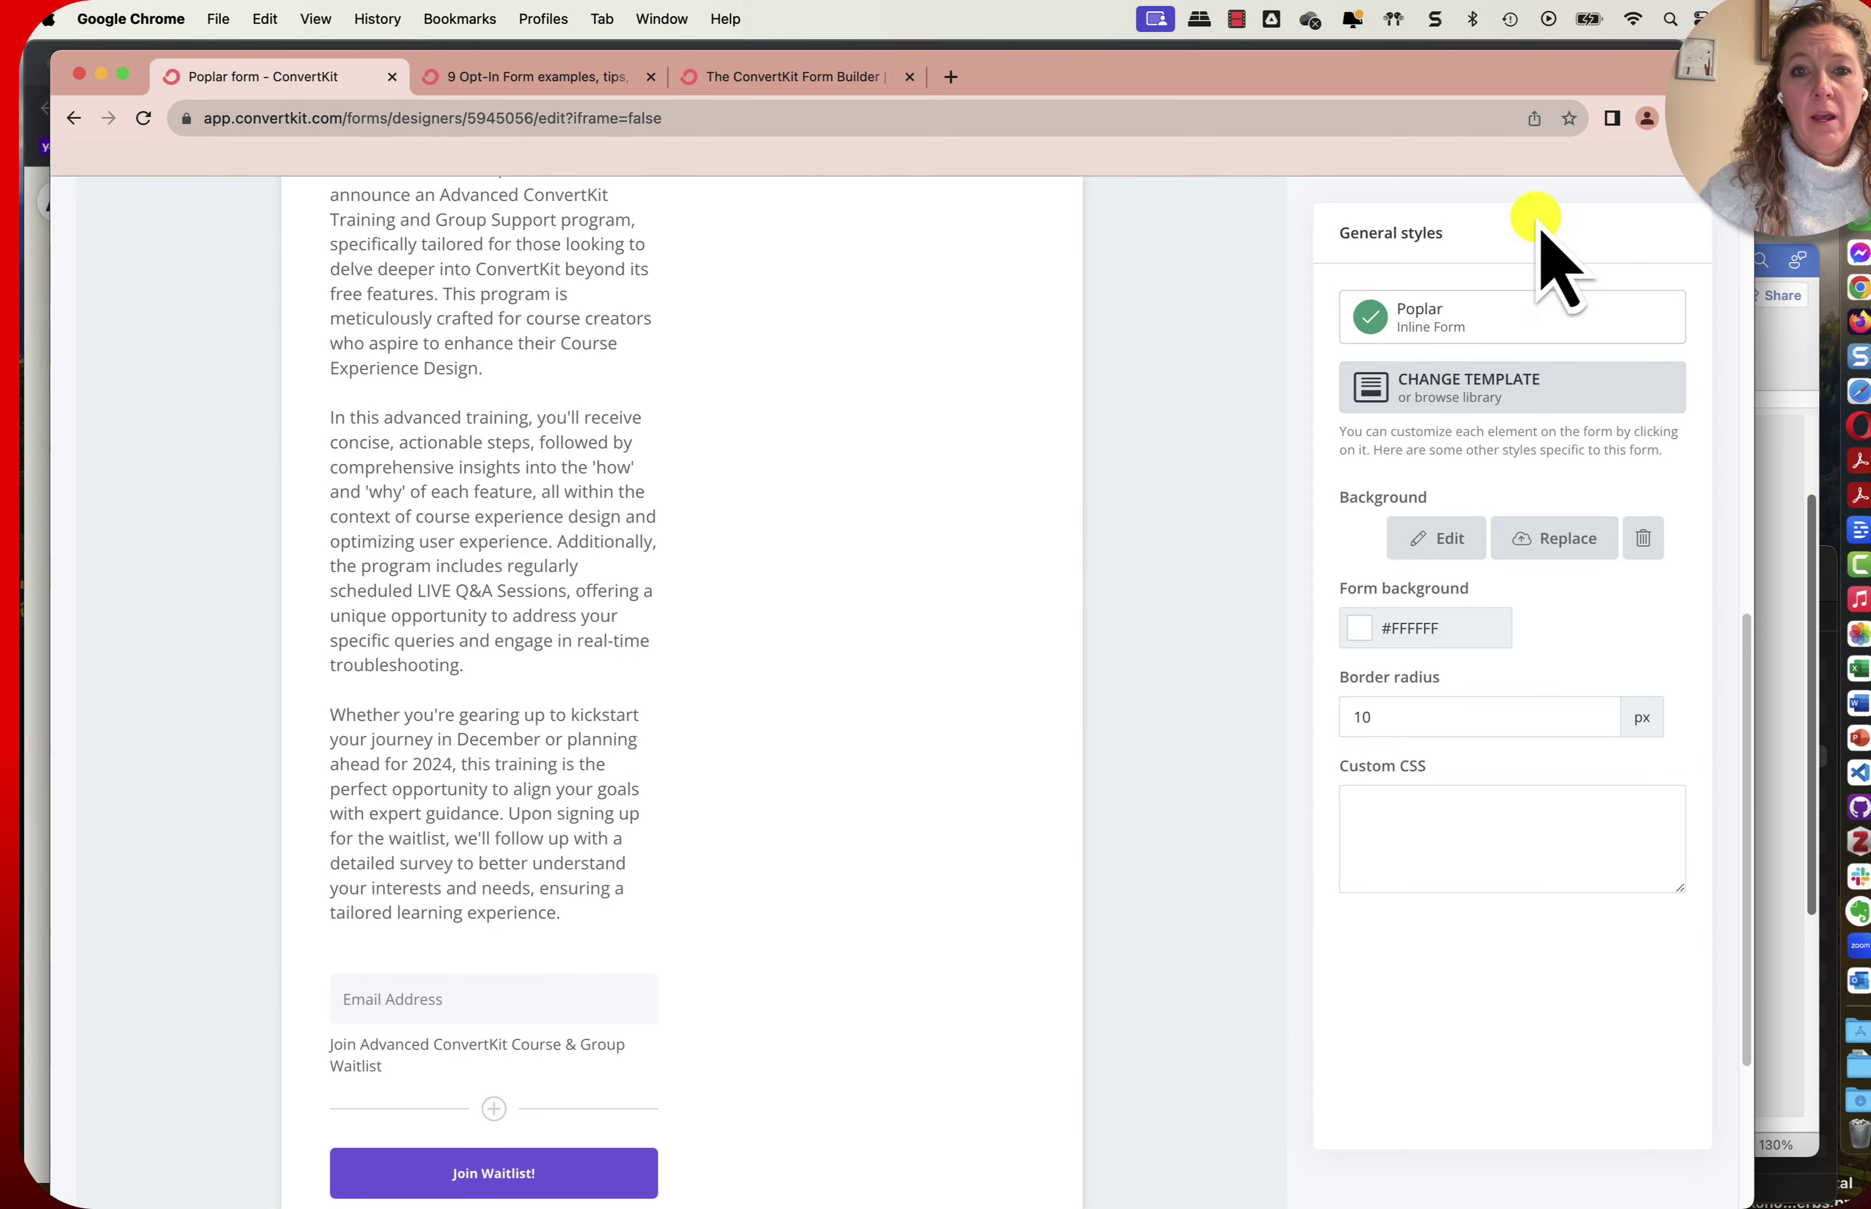
scroll(1109, 511, up, 15)
scroll(1109, 511, down, 6)
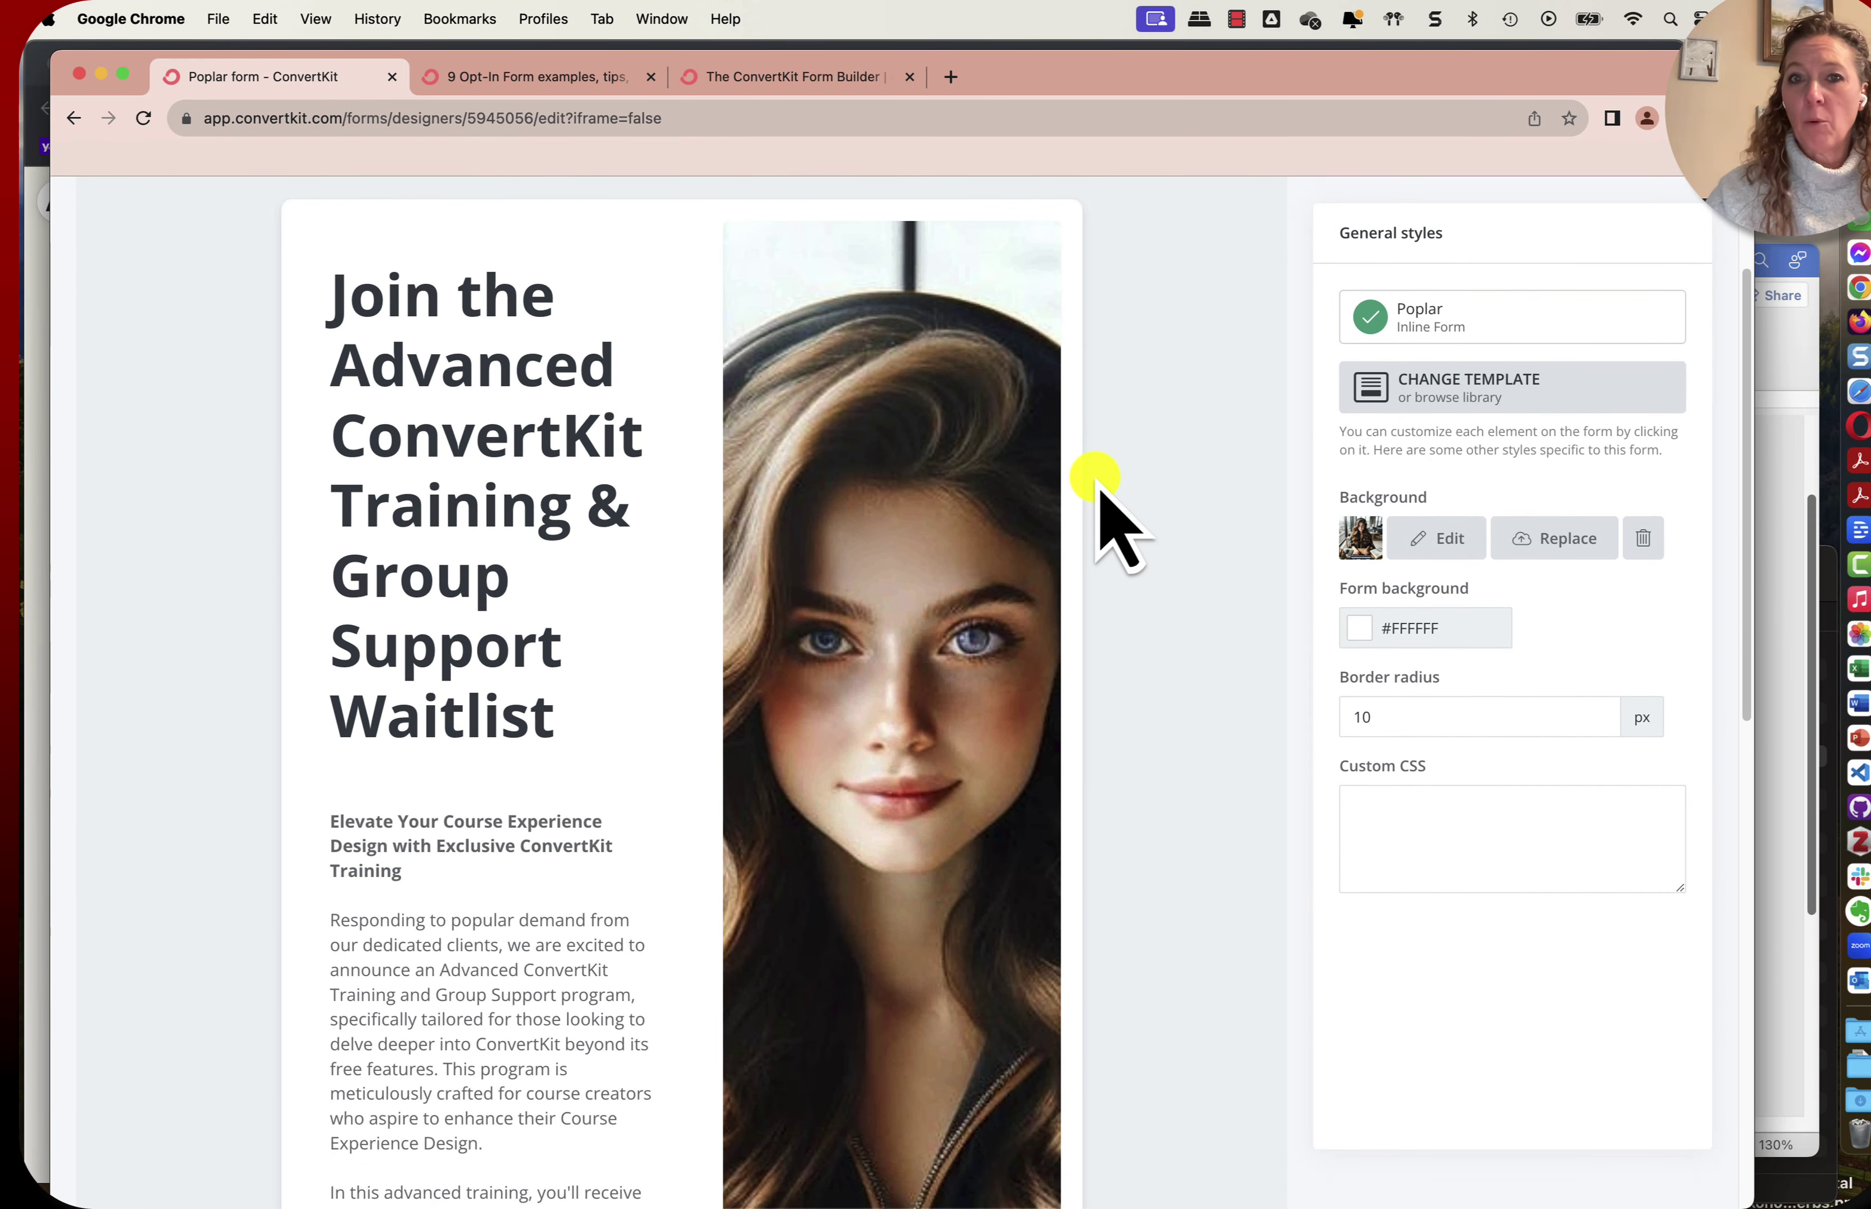
scroll(1099, 492, up, 6)
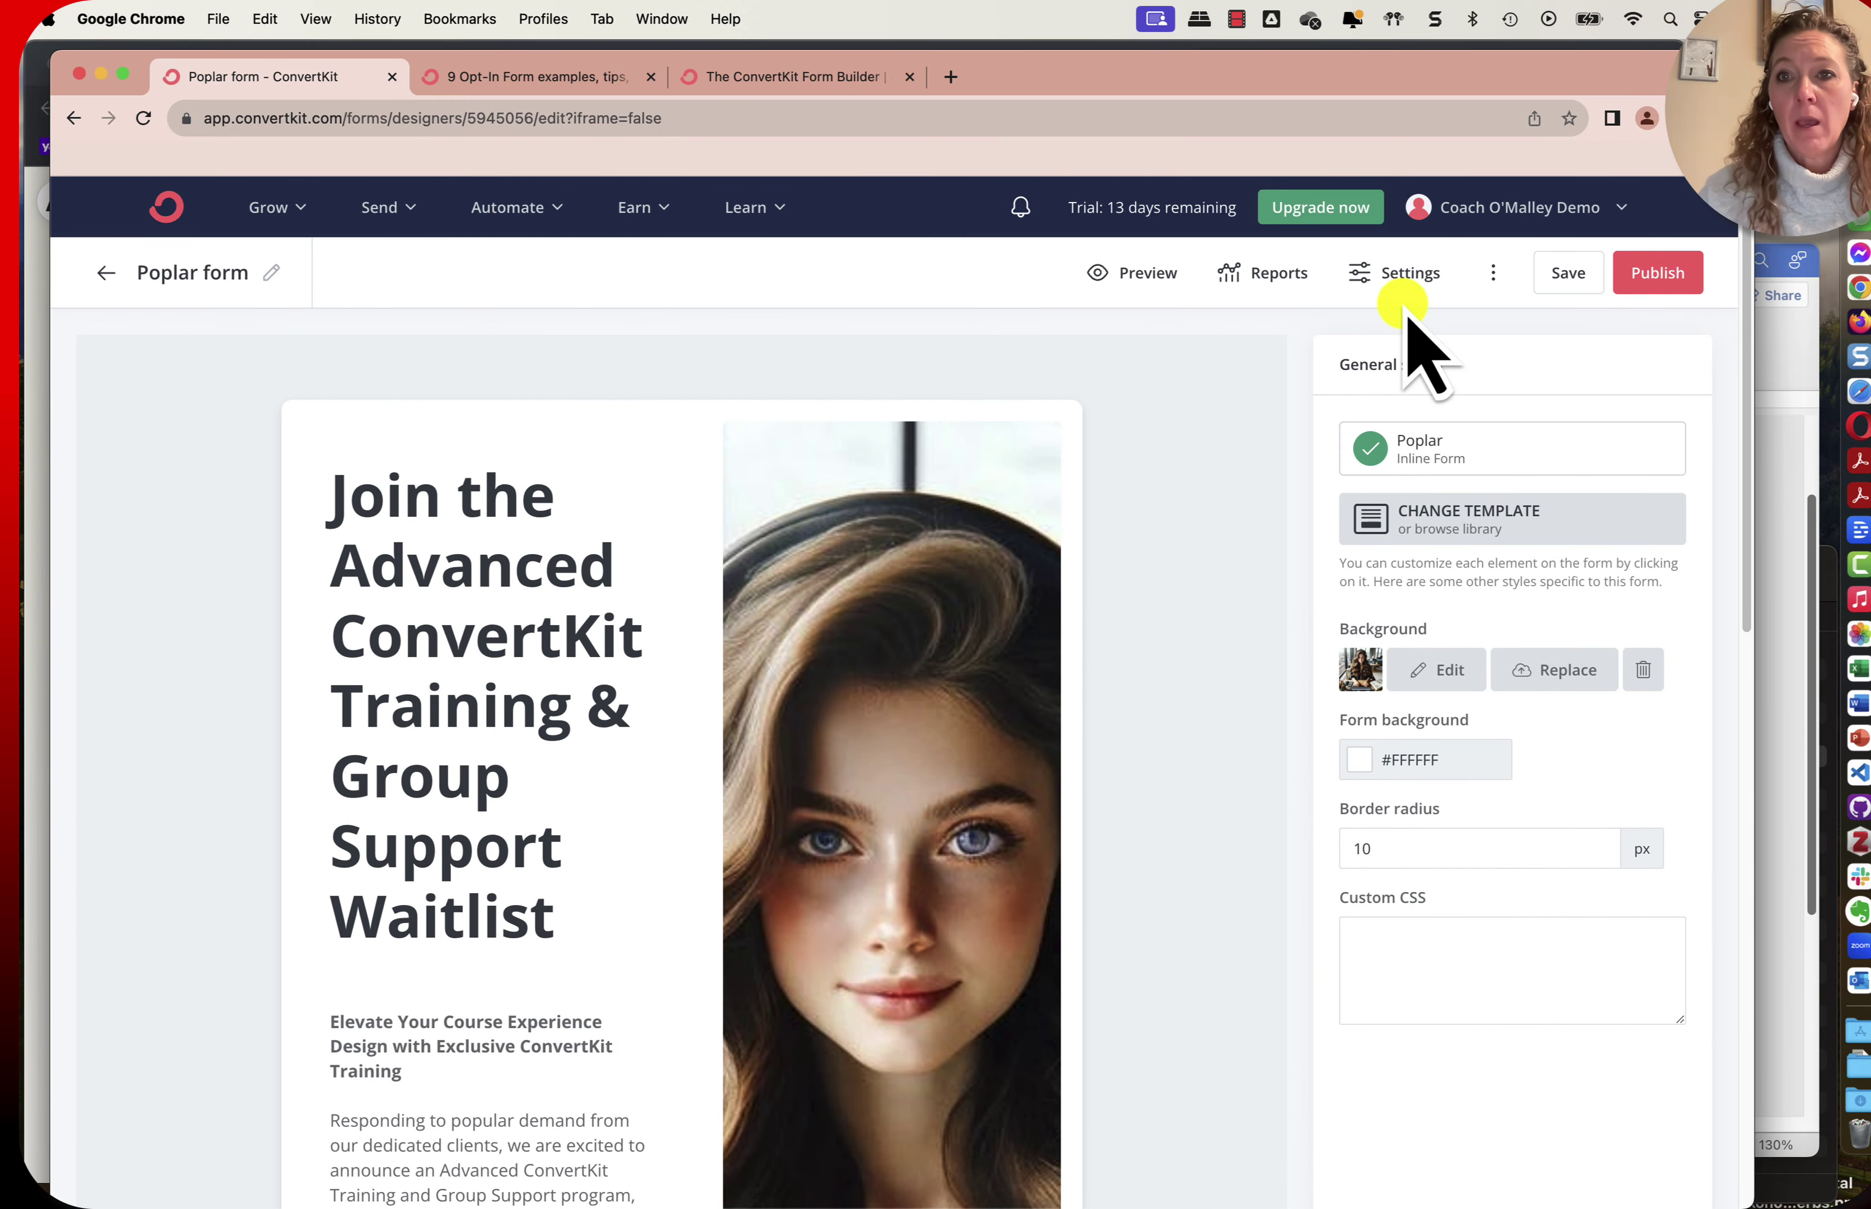
click(1398, 275)
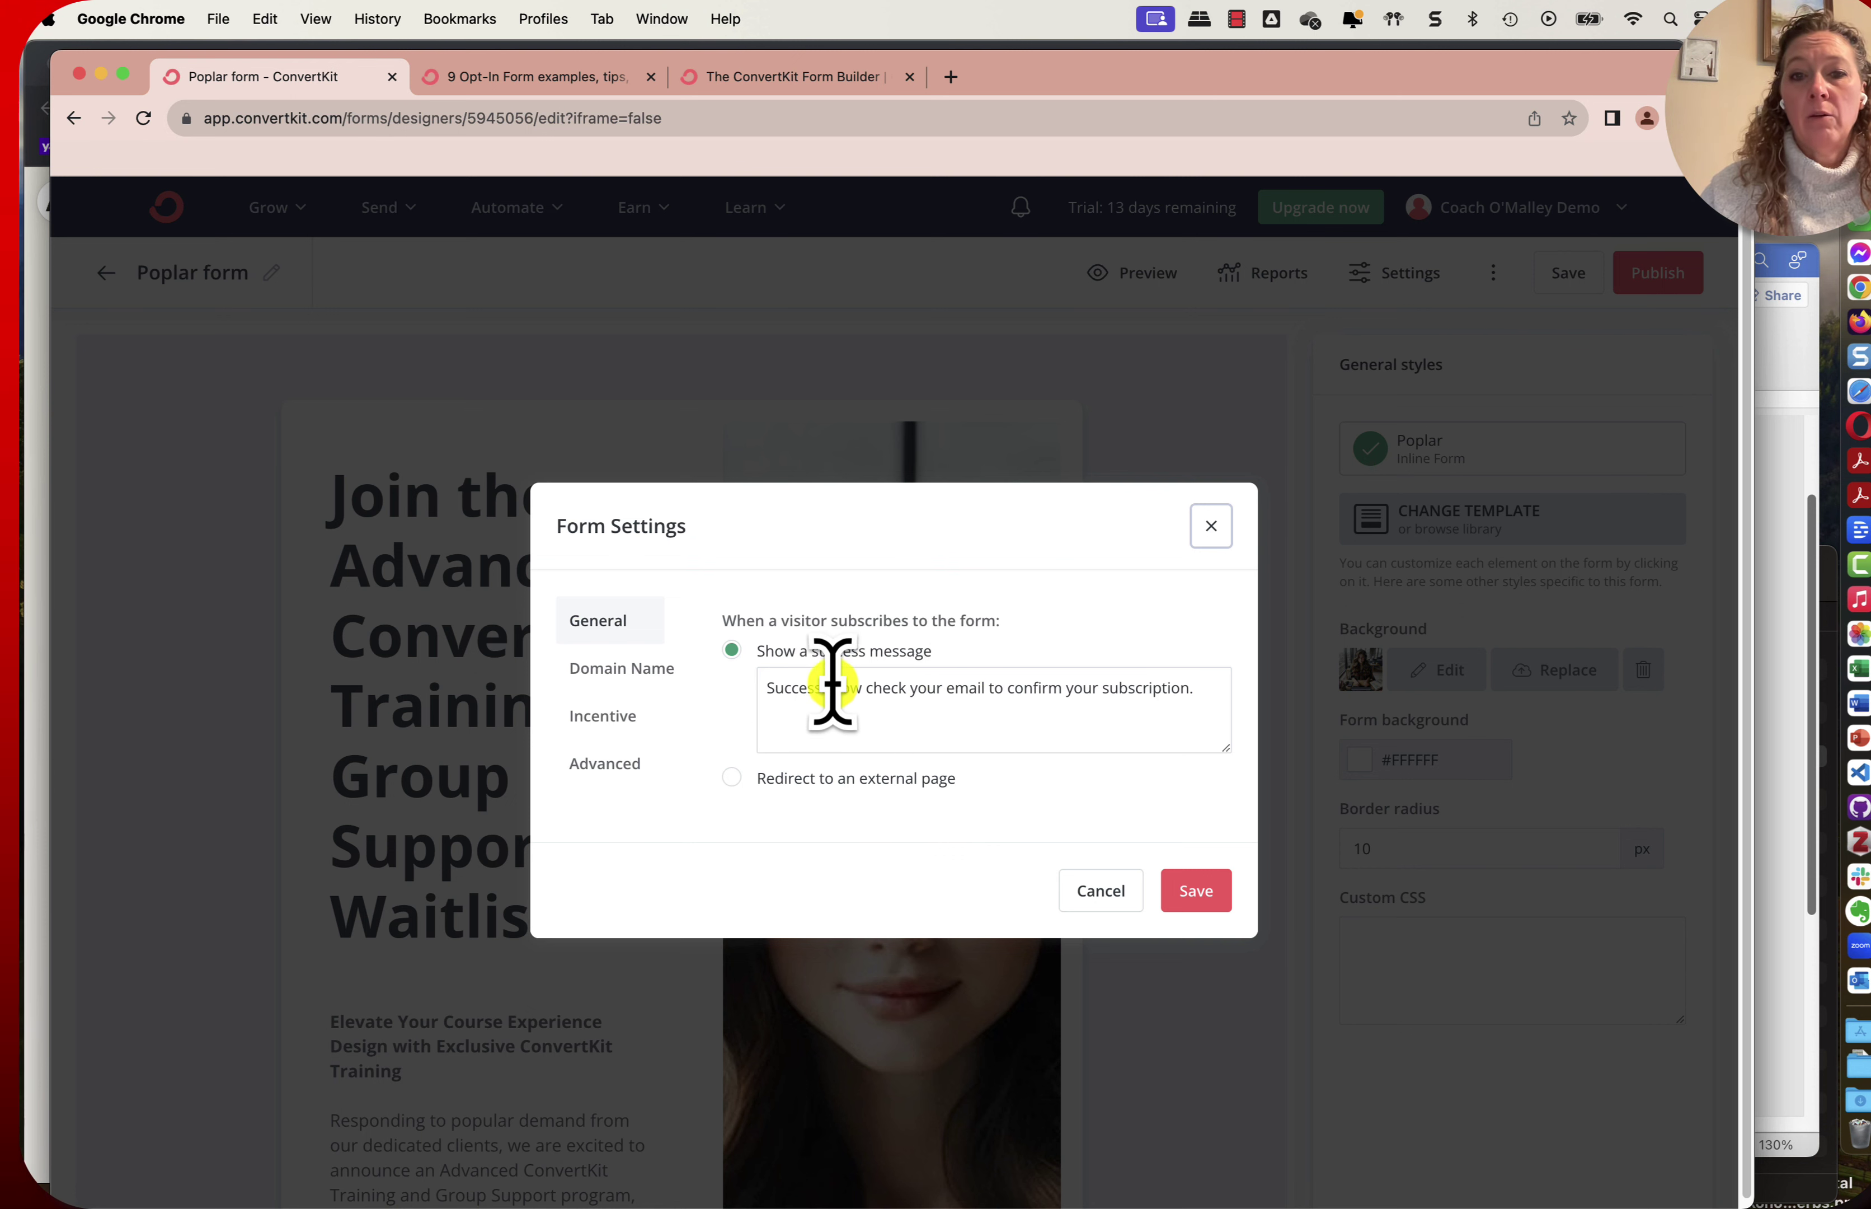
click(988, 687)
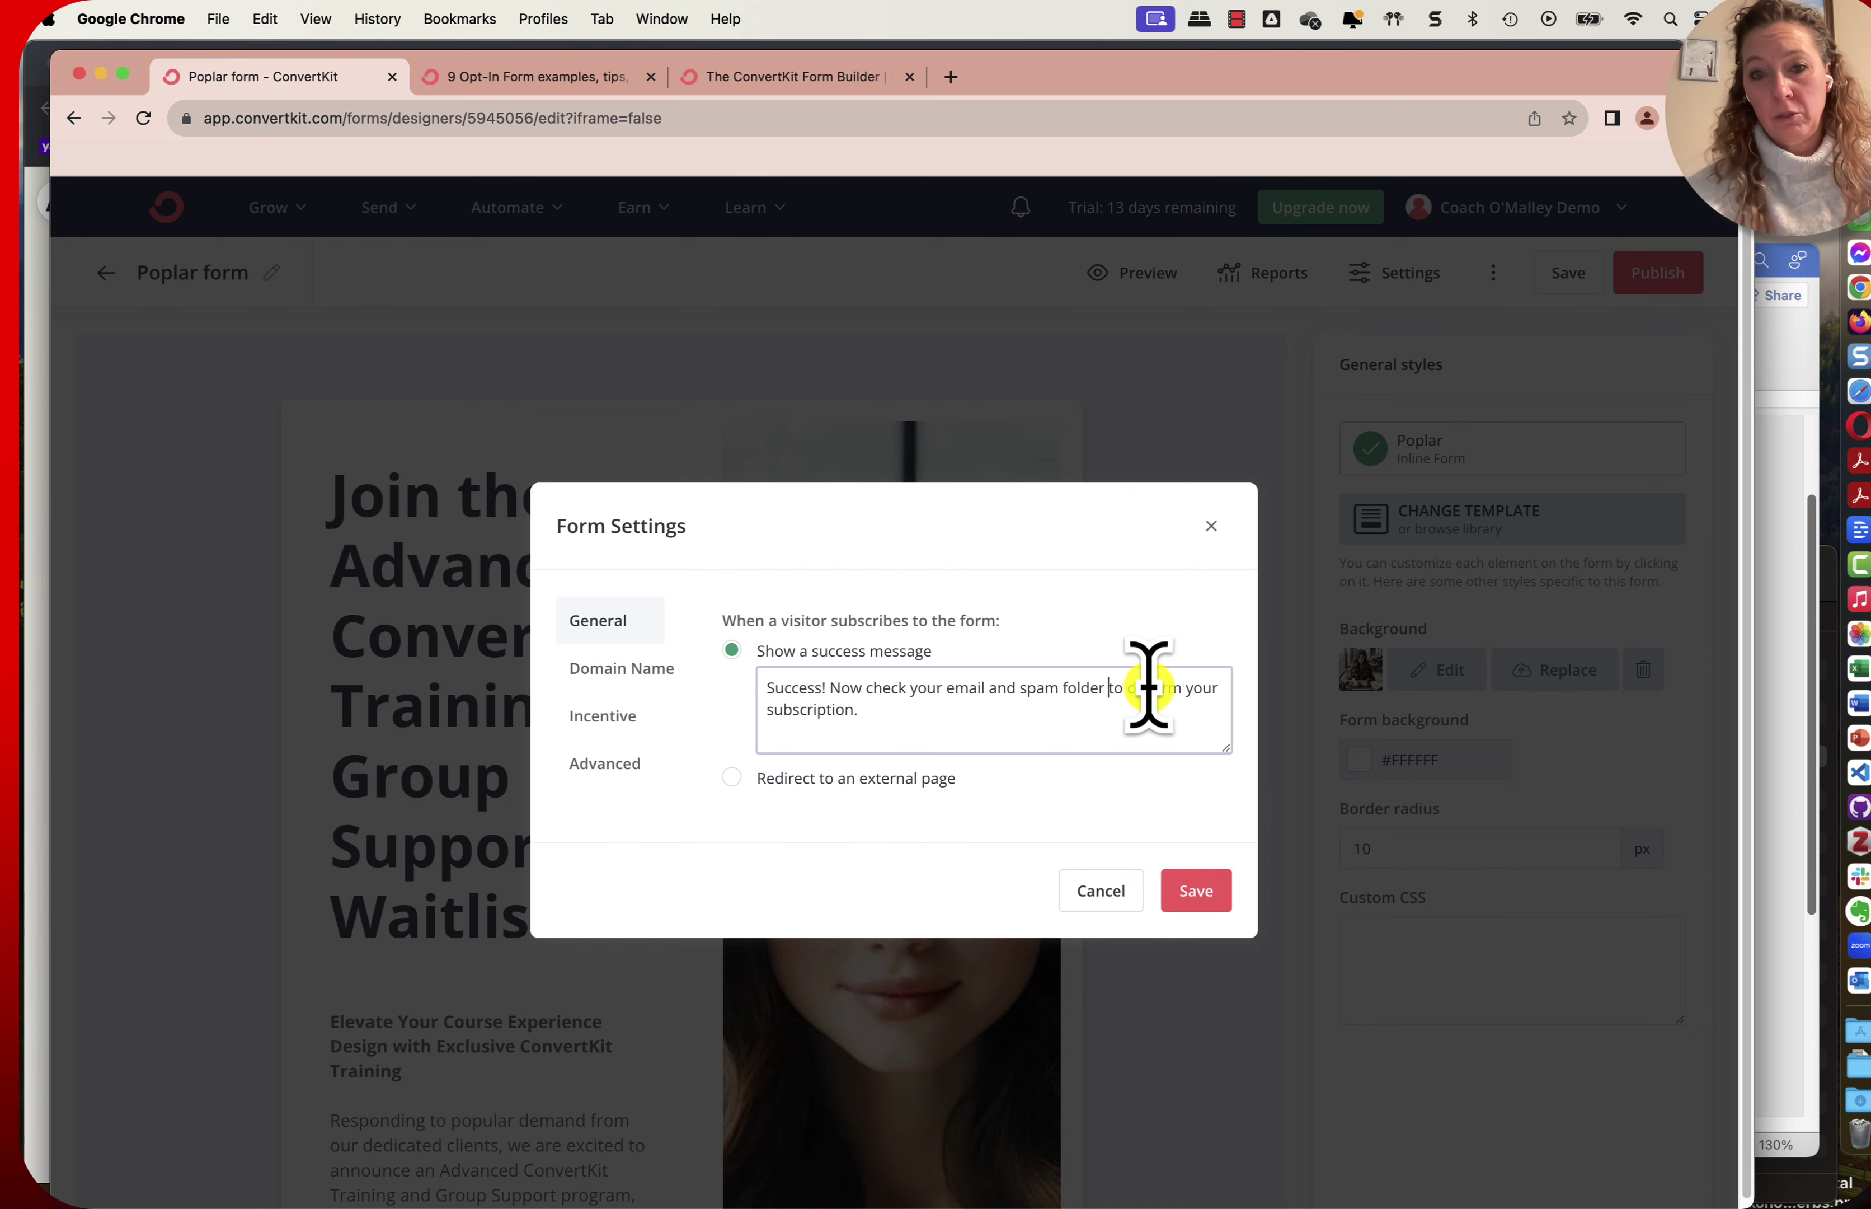
click(1199, 892)
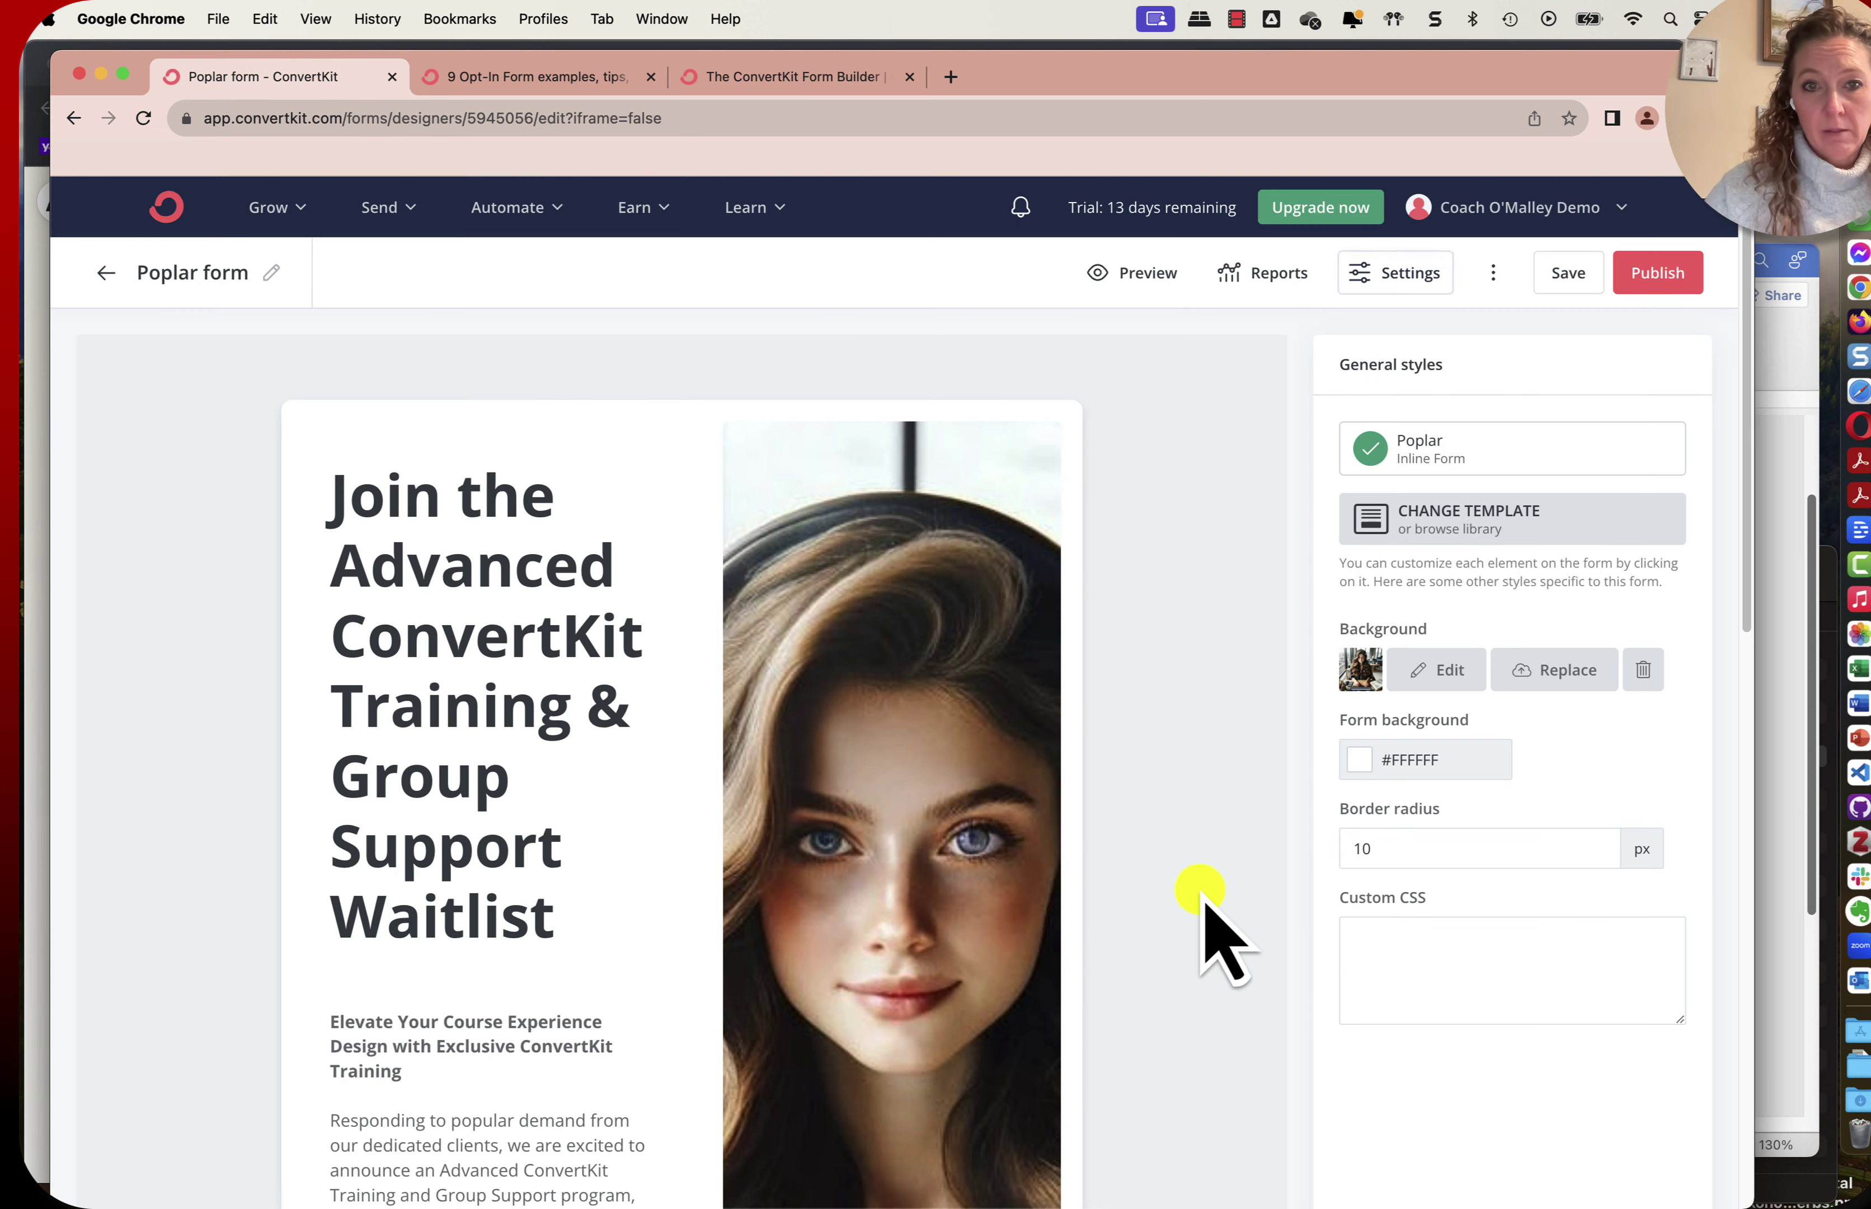
Add the page URL demo-hubrex.ck.page/advck-waitlist-form under Domain Name settings.
click(1420, 273)
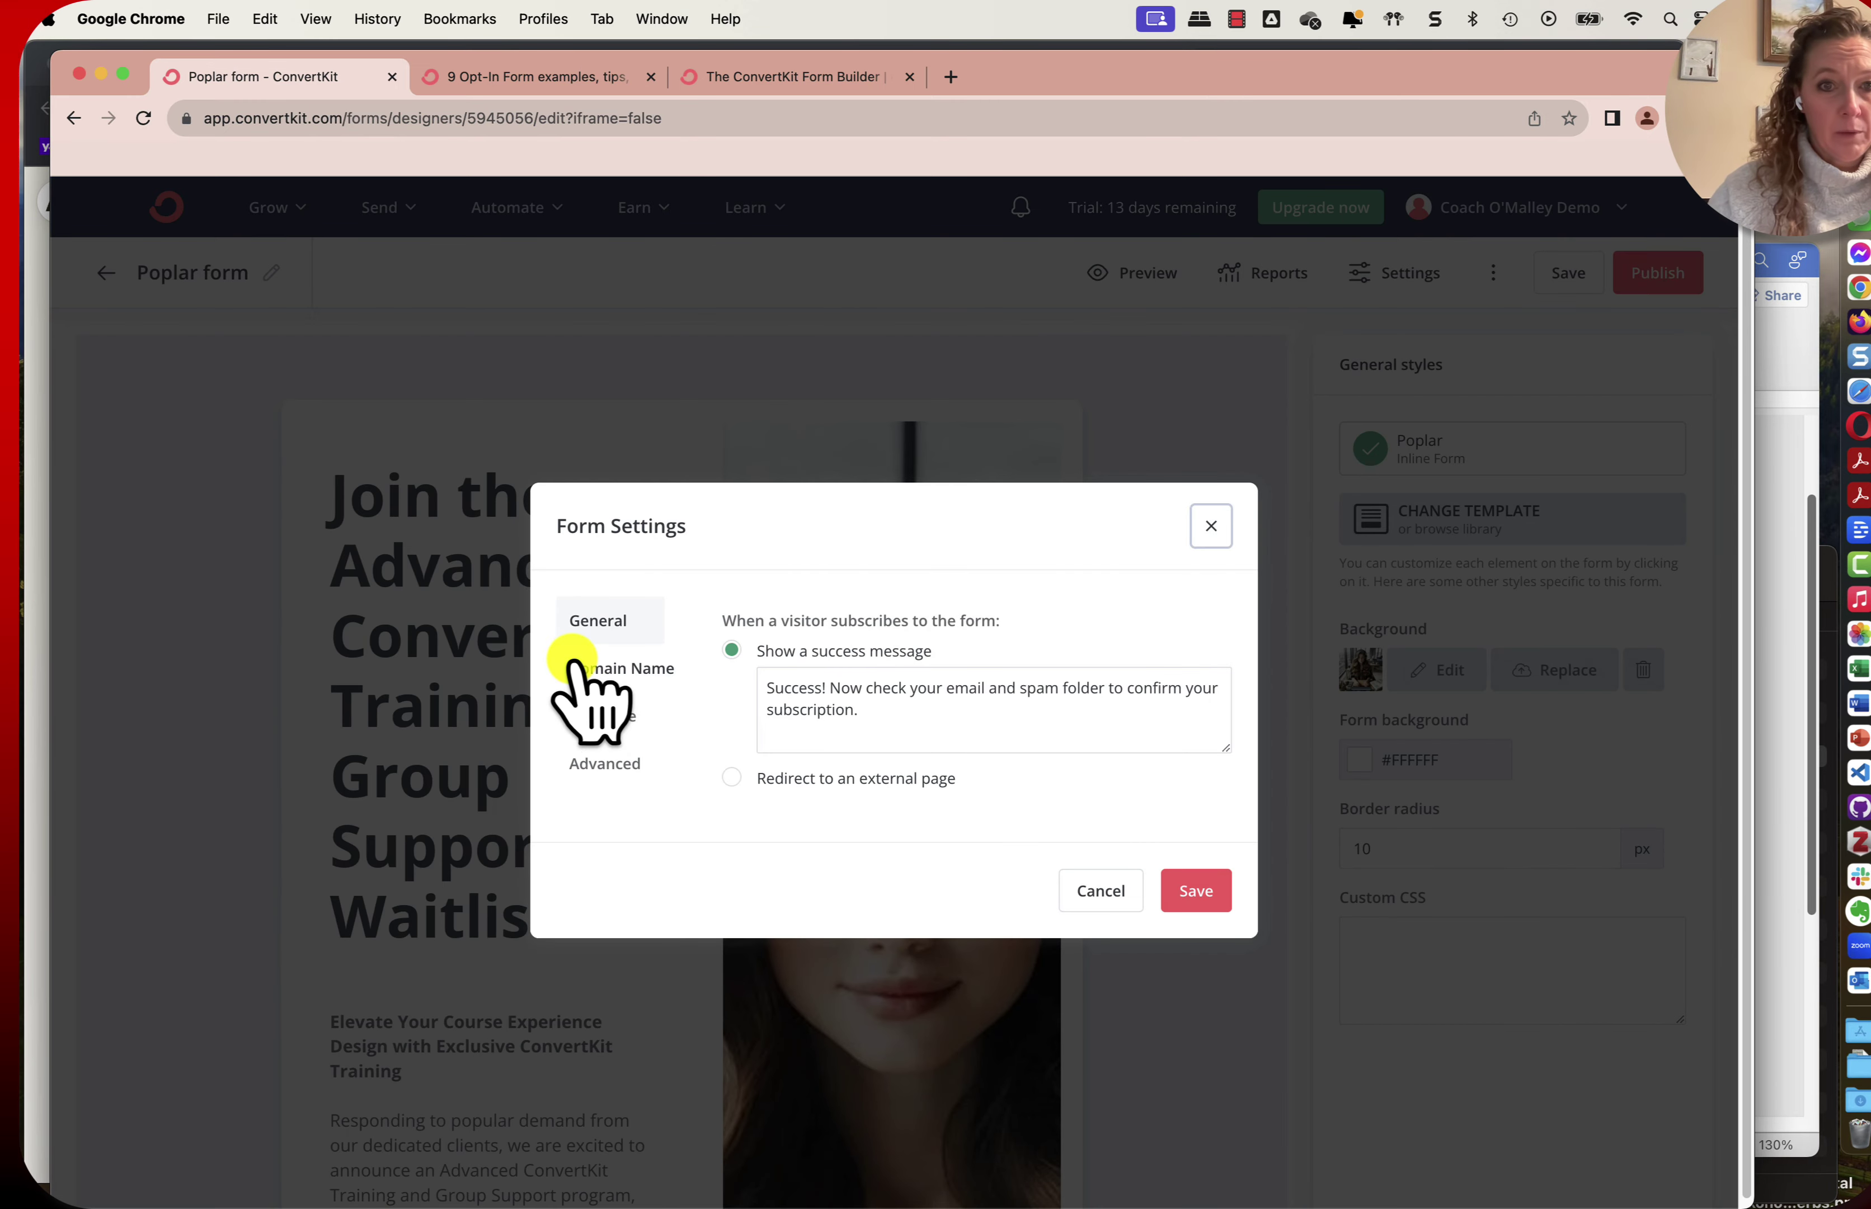
click(576, 664)
click(806, 641)
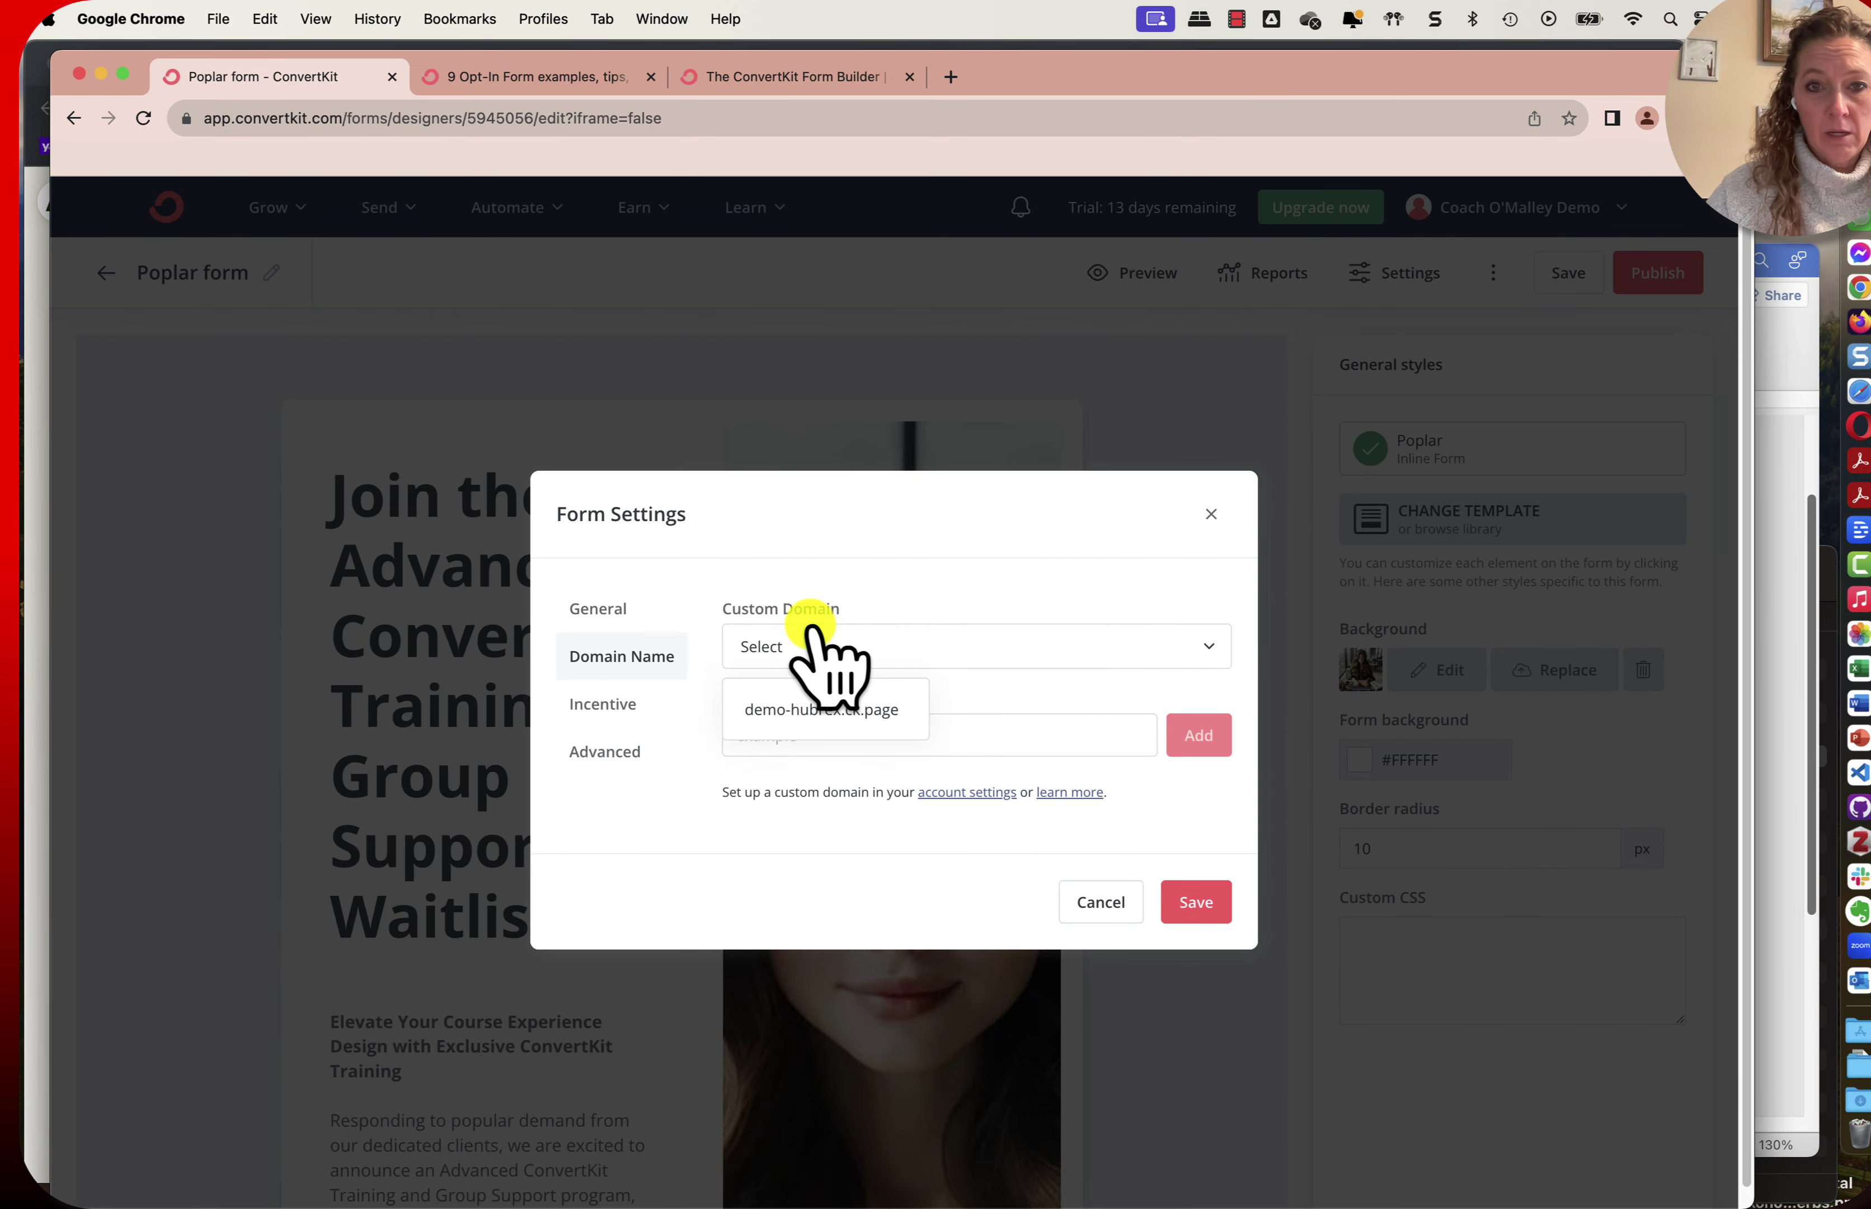
click(849, 711)
click(1011, 739)
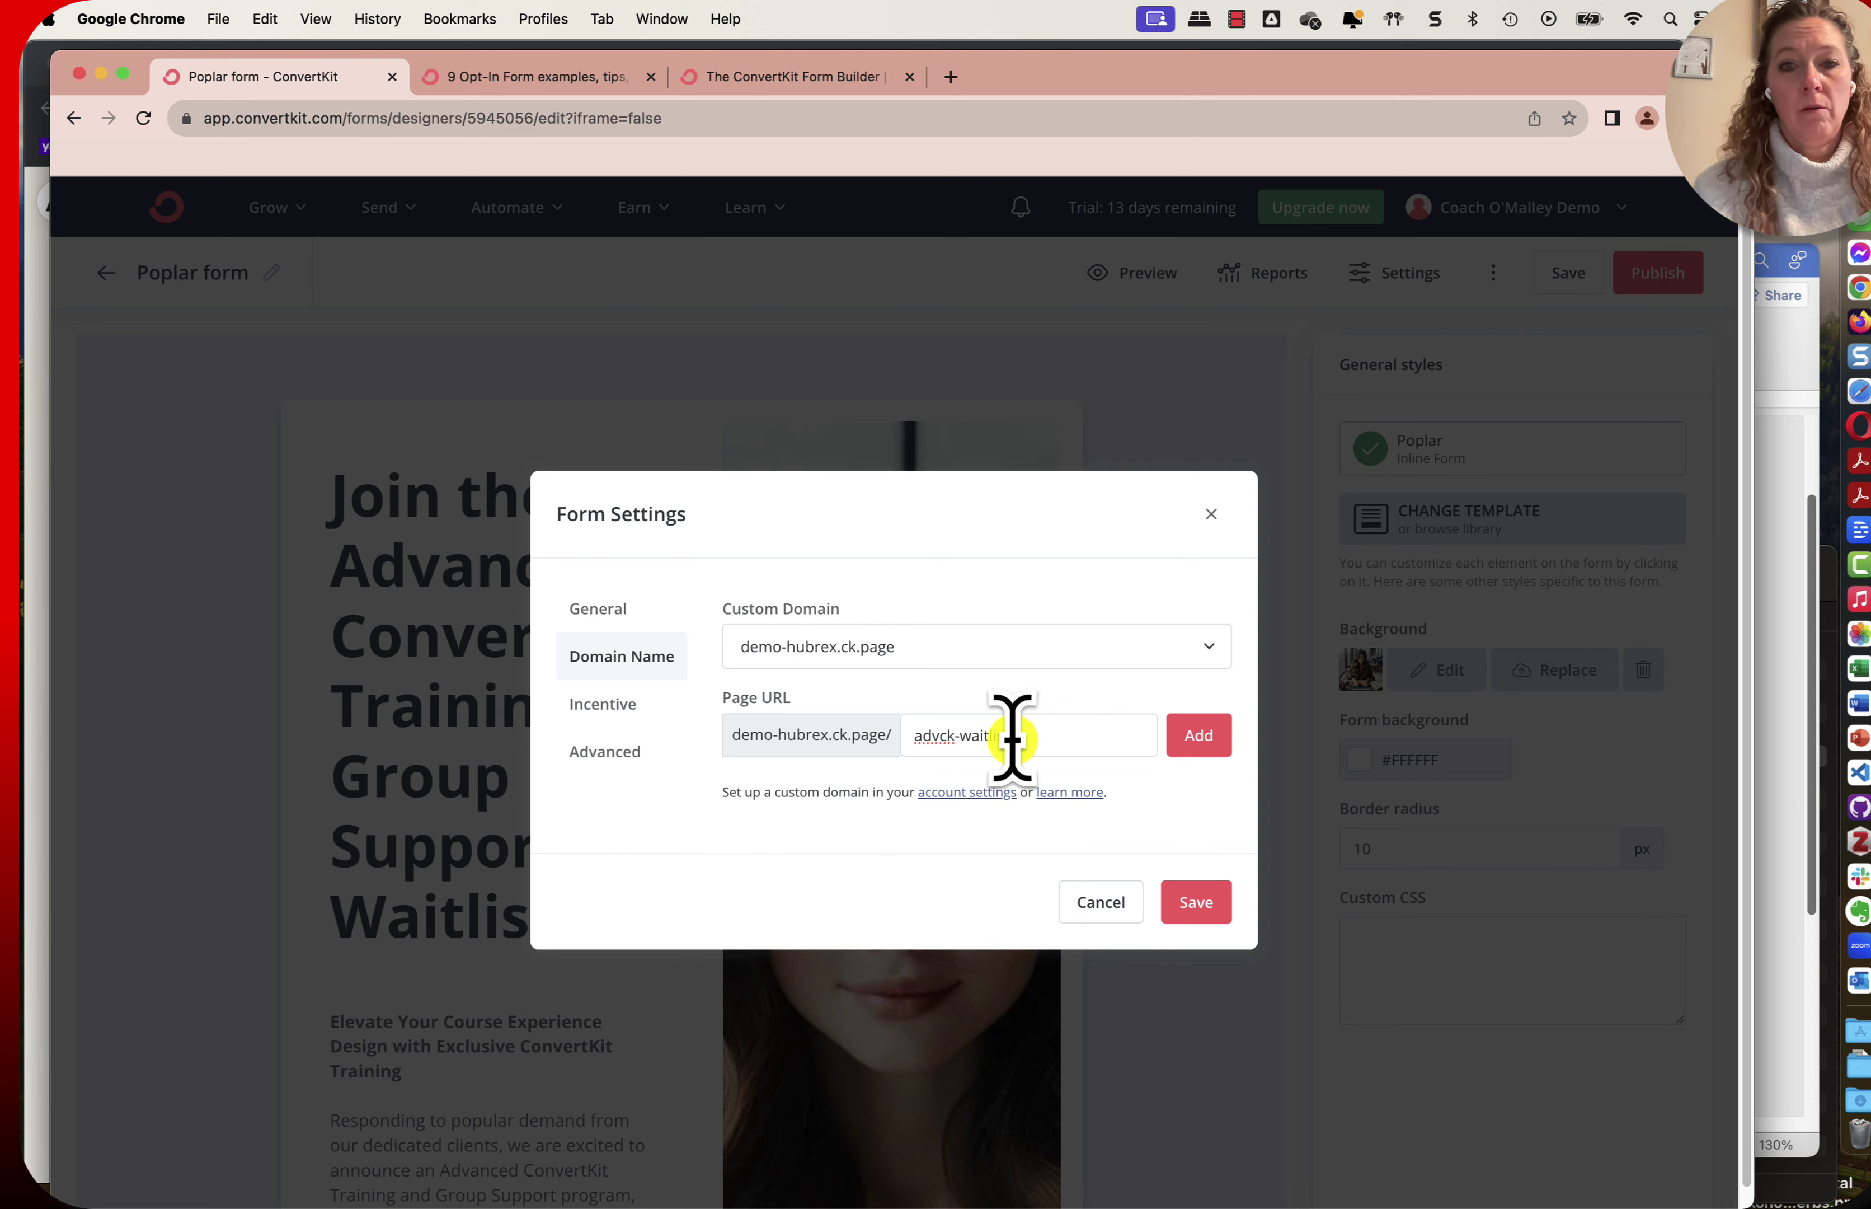
click(1211, 742)
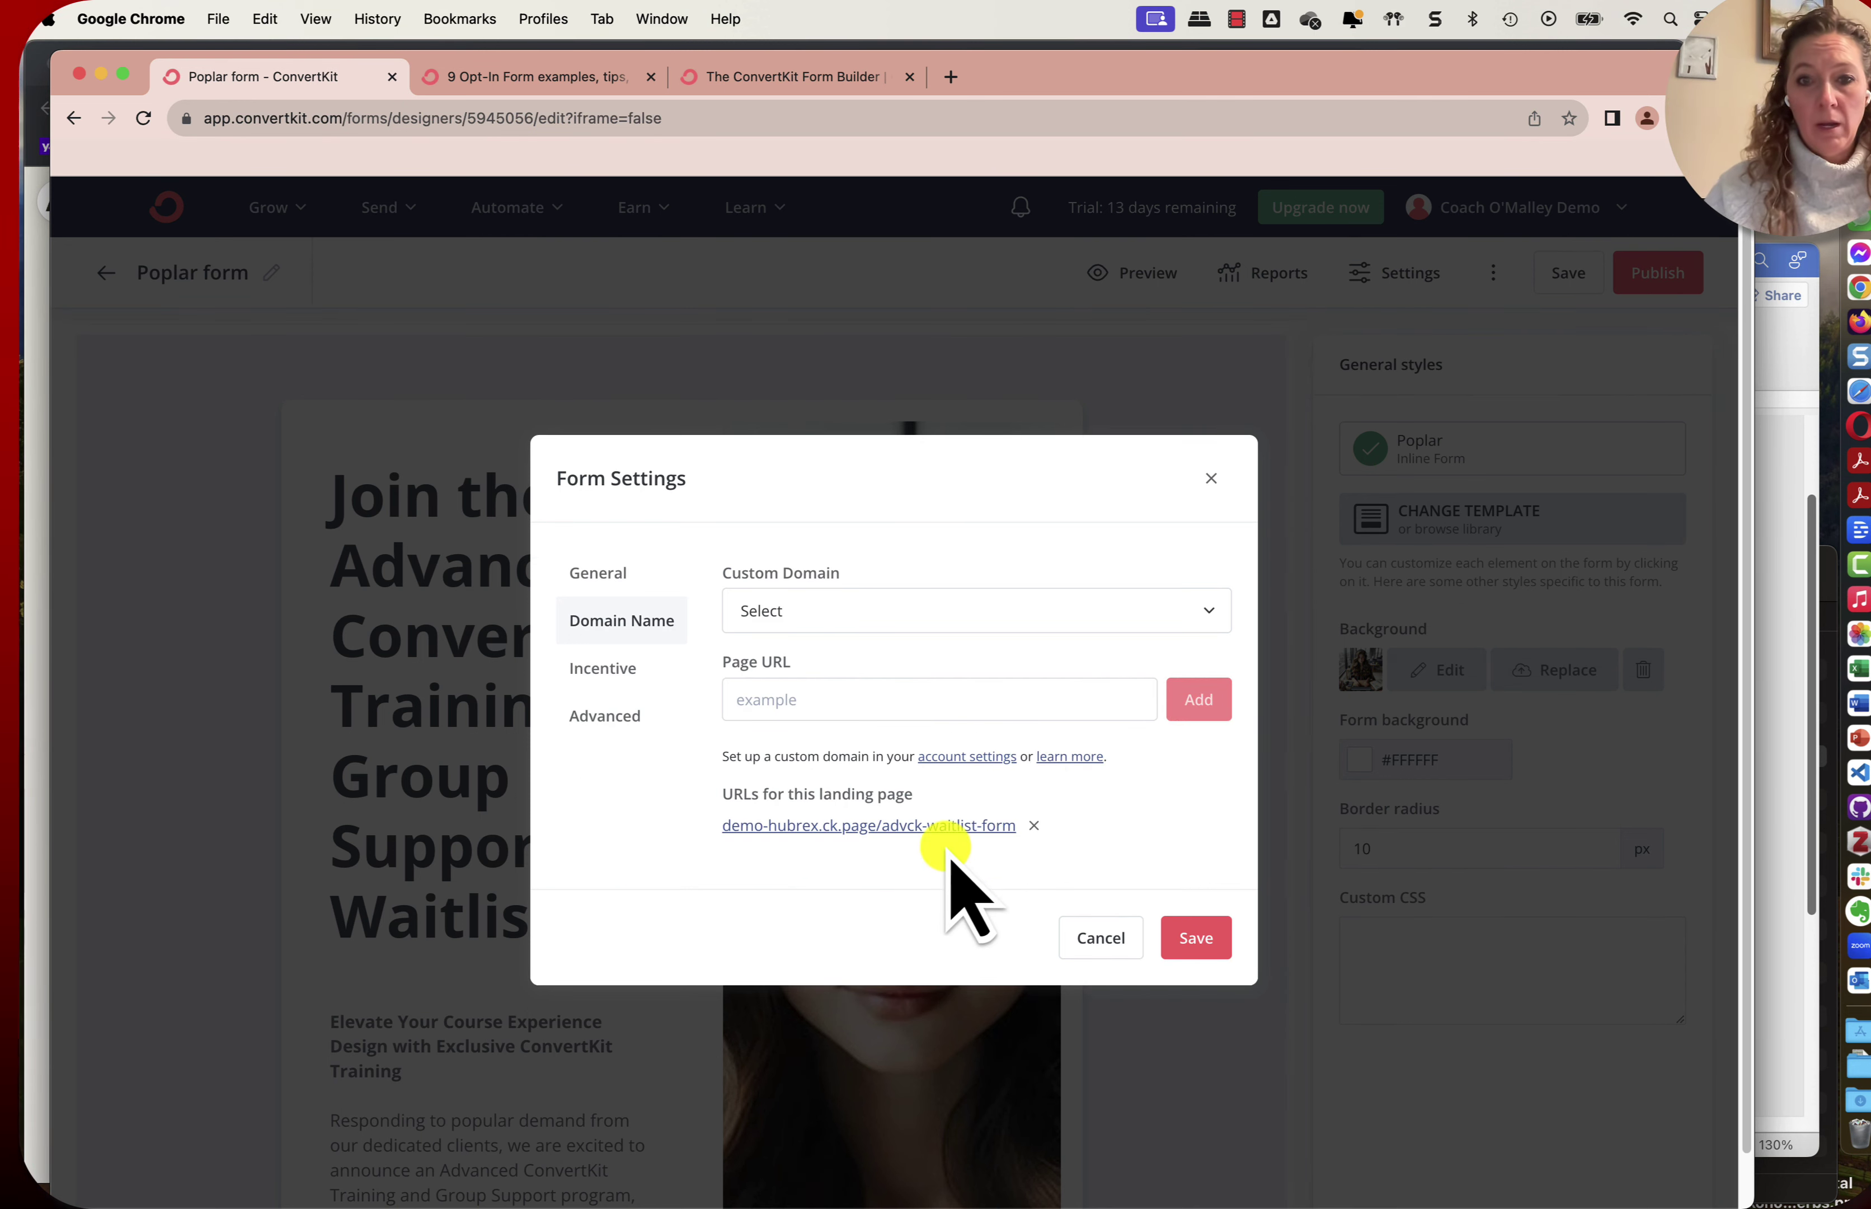
click(609, 668)
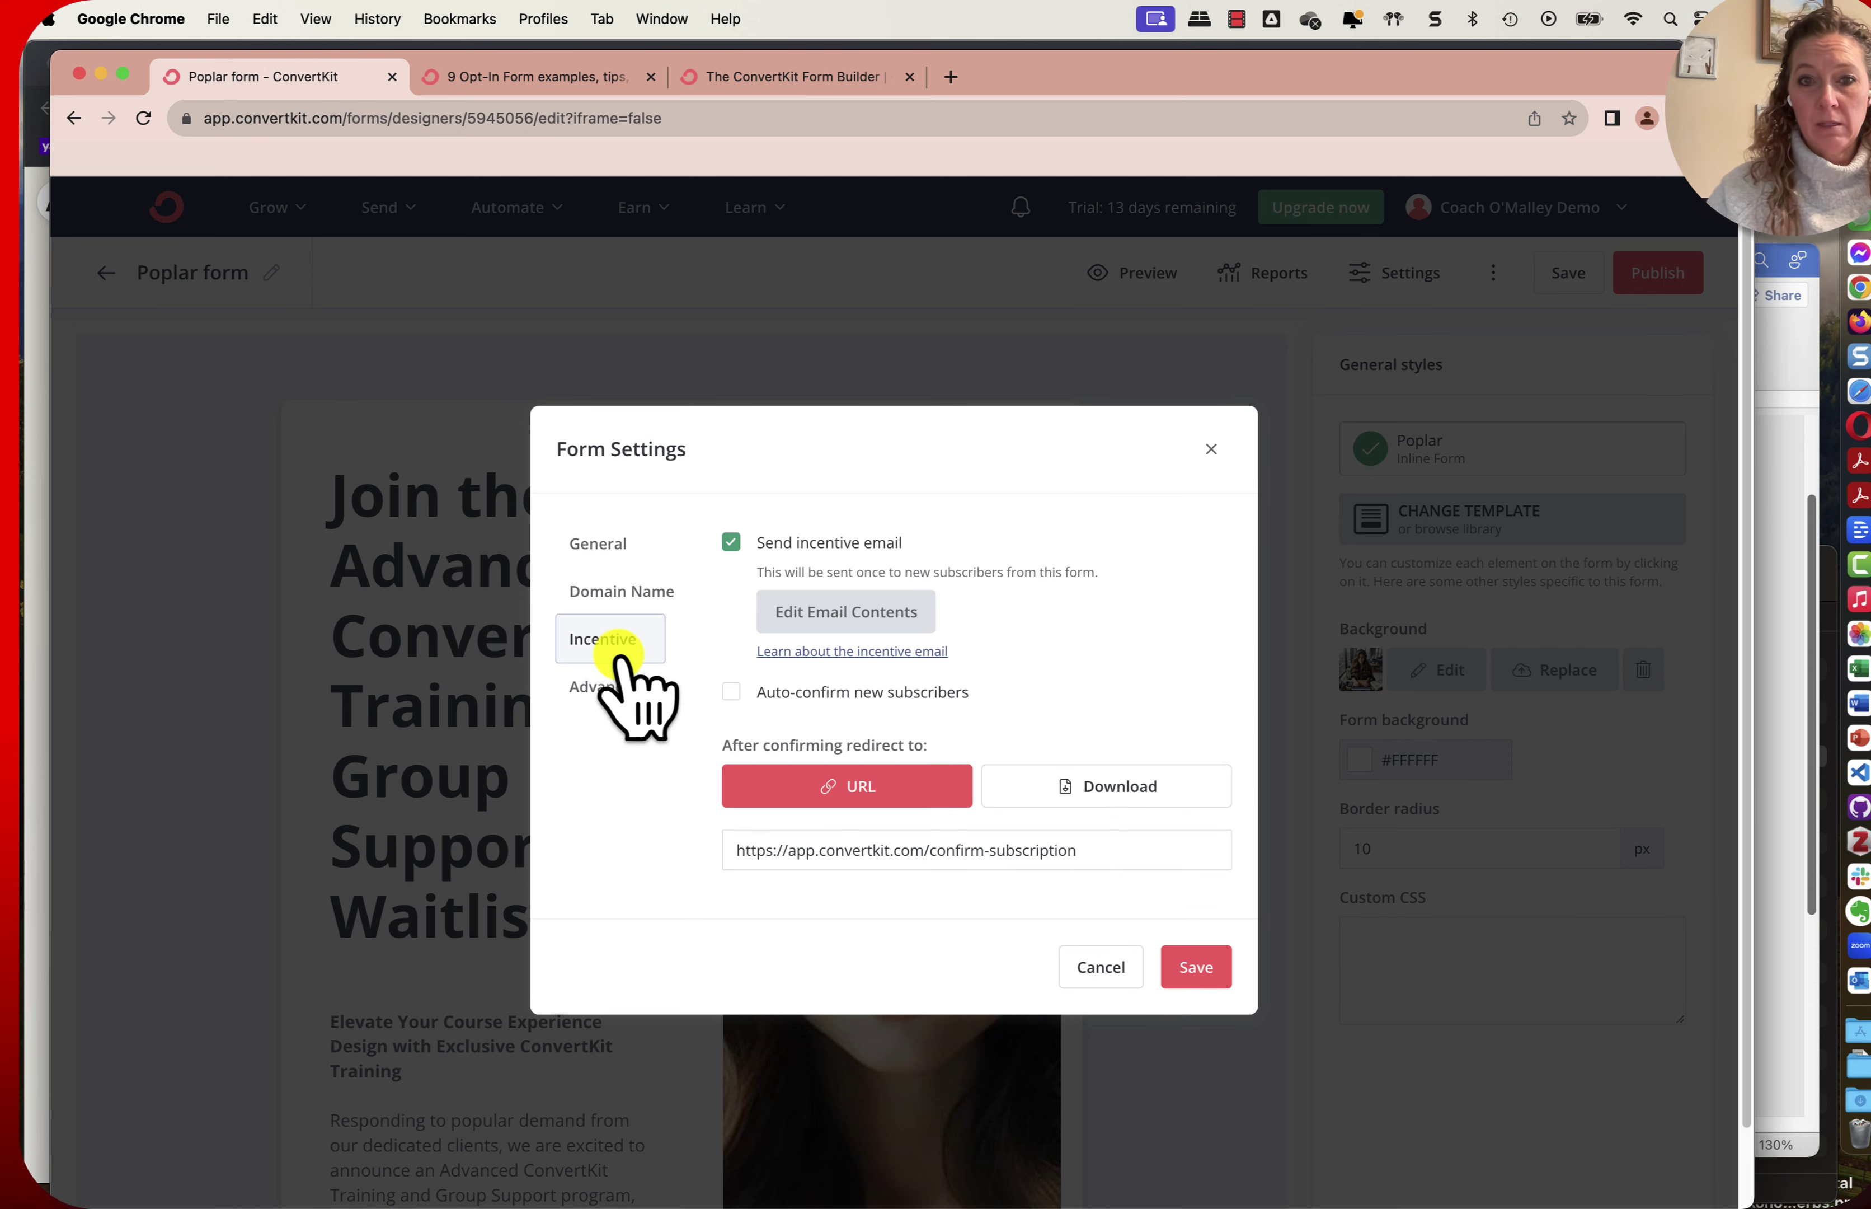
Save the incentive email contents, then save the Advanced form settings.
click(857, 609)
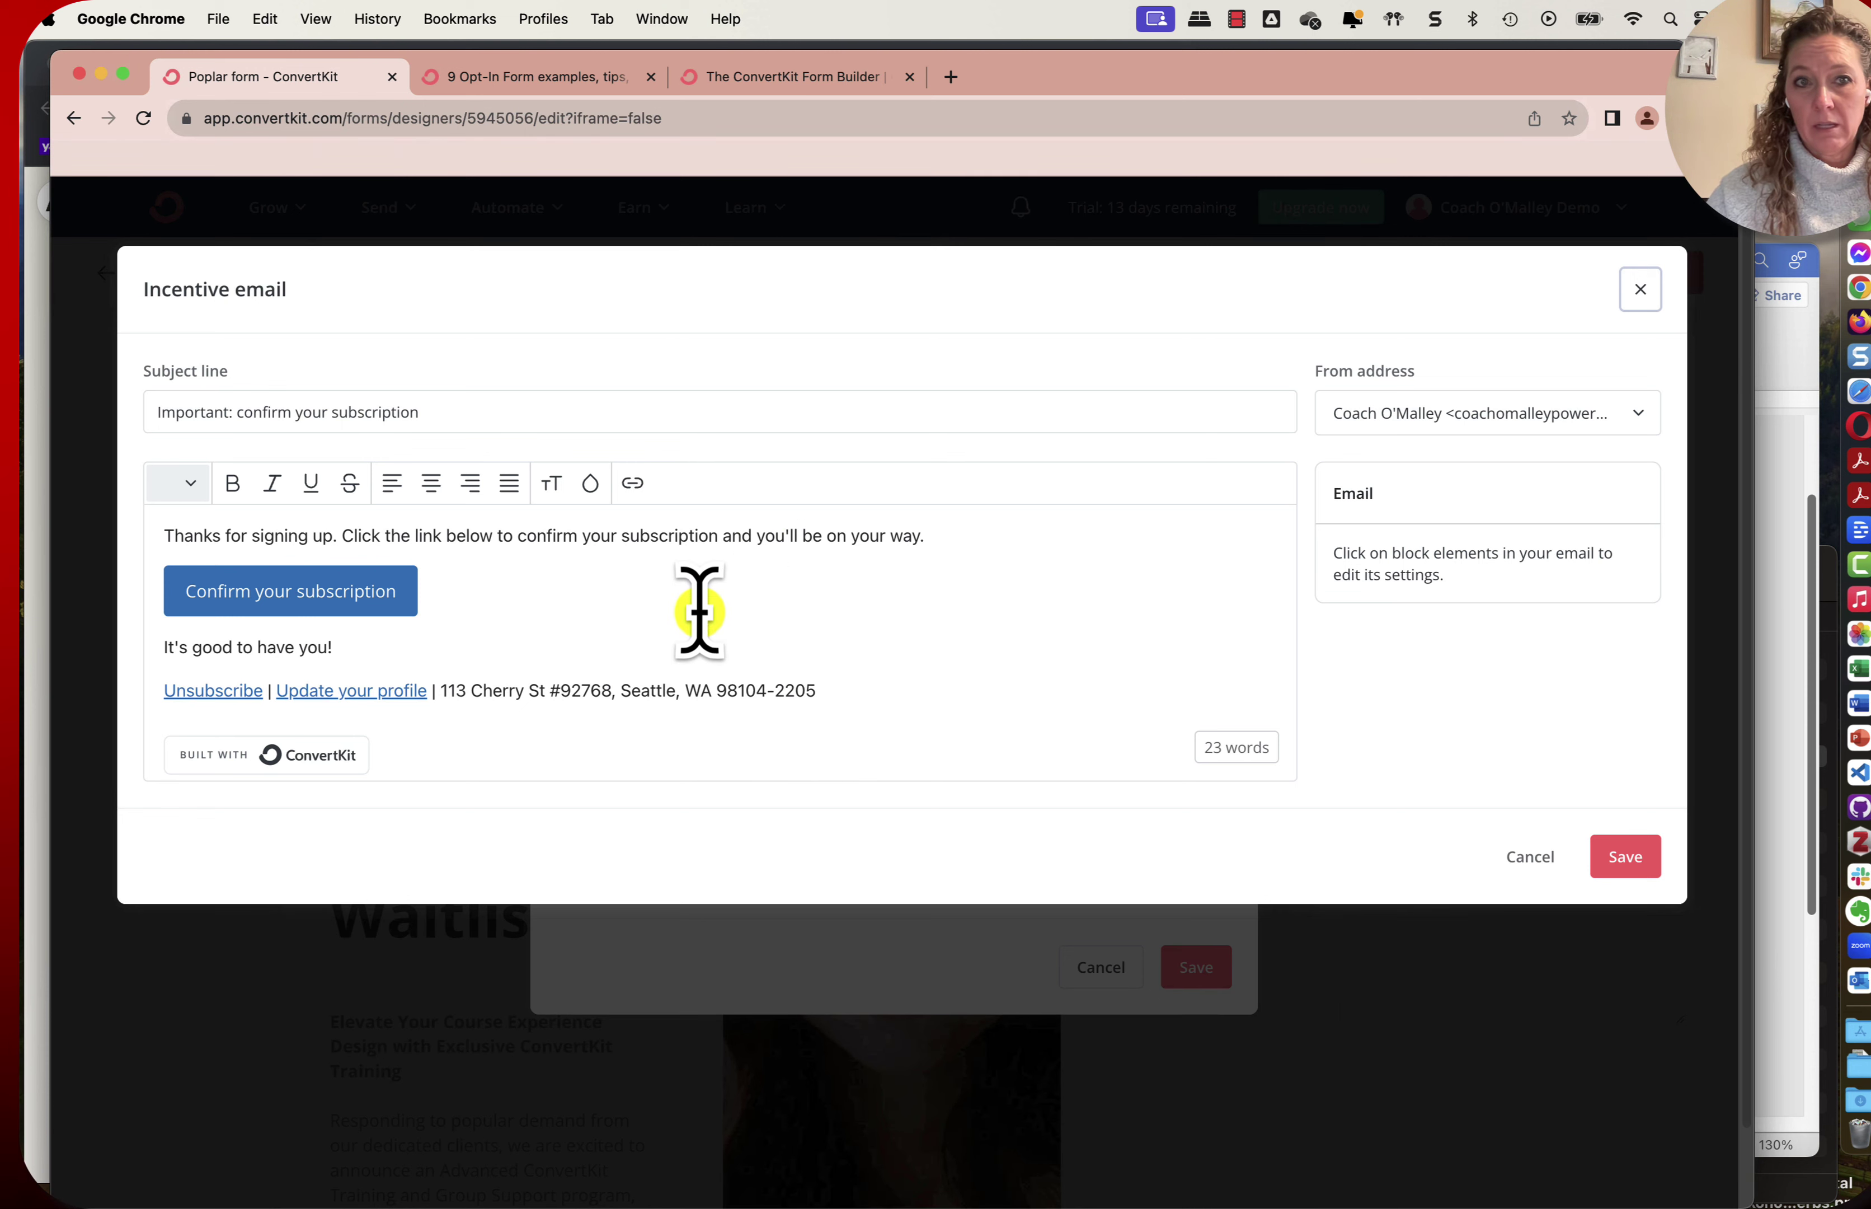
click(1650, 849)
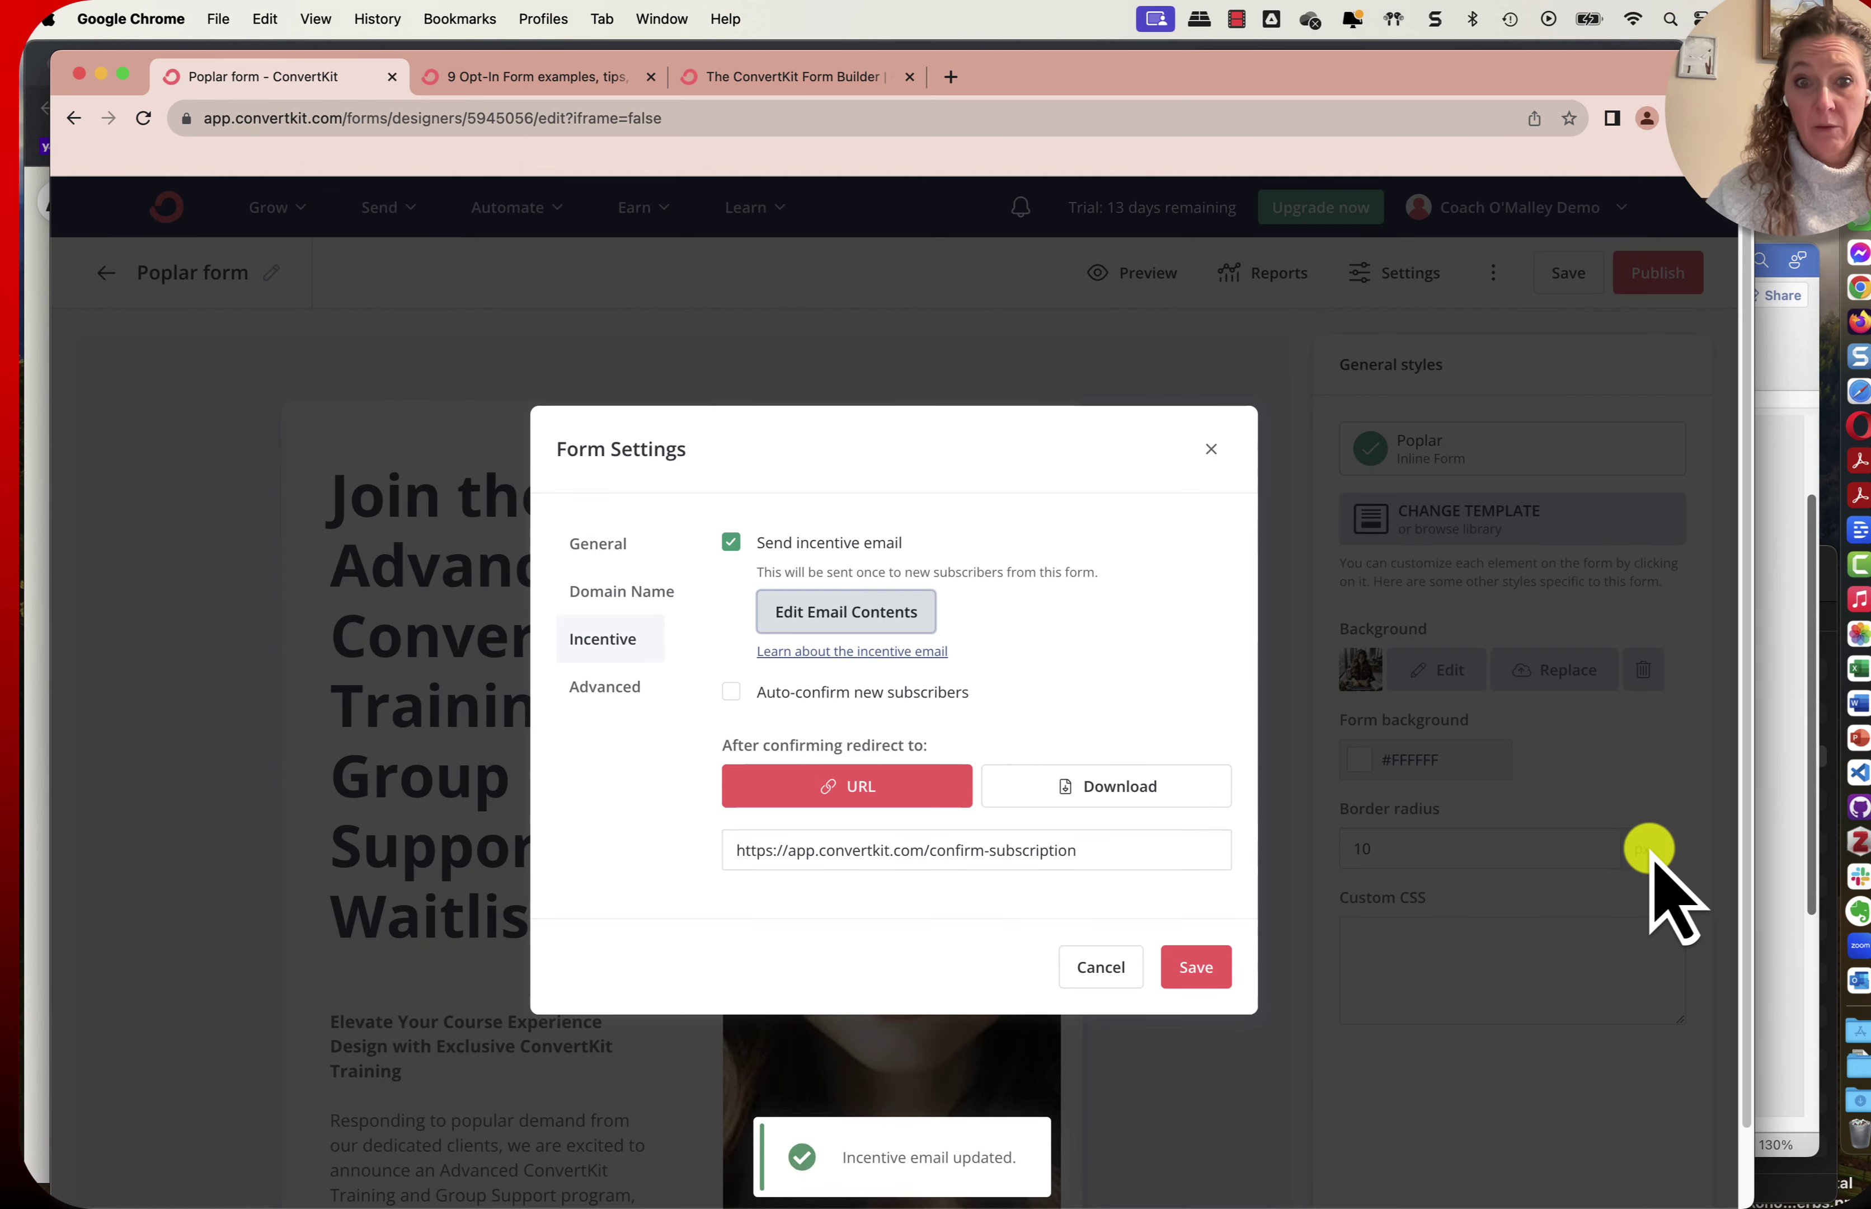
click(617, 684)
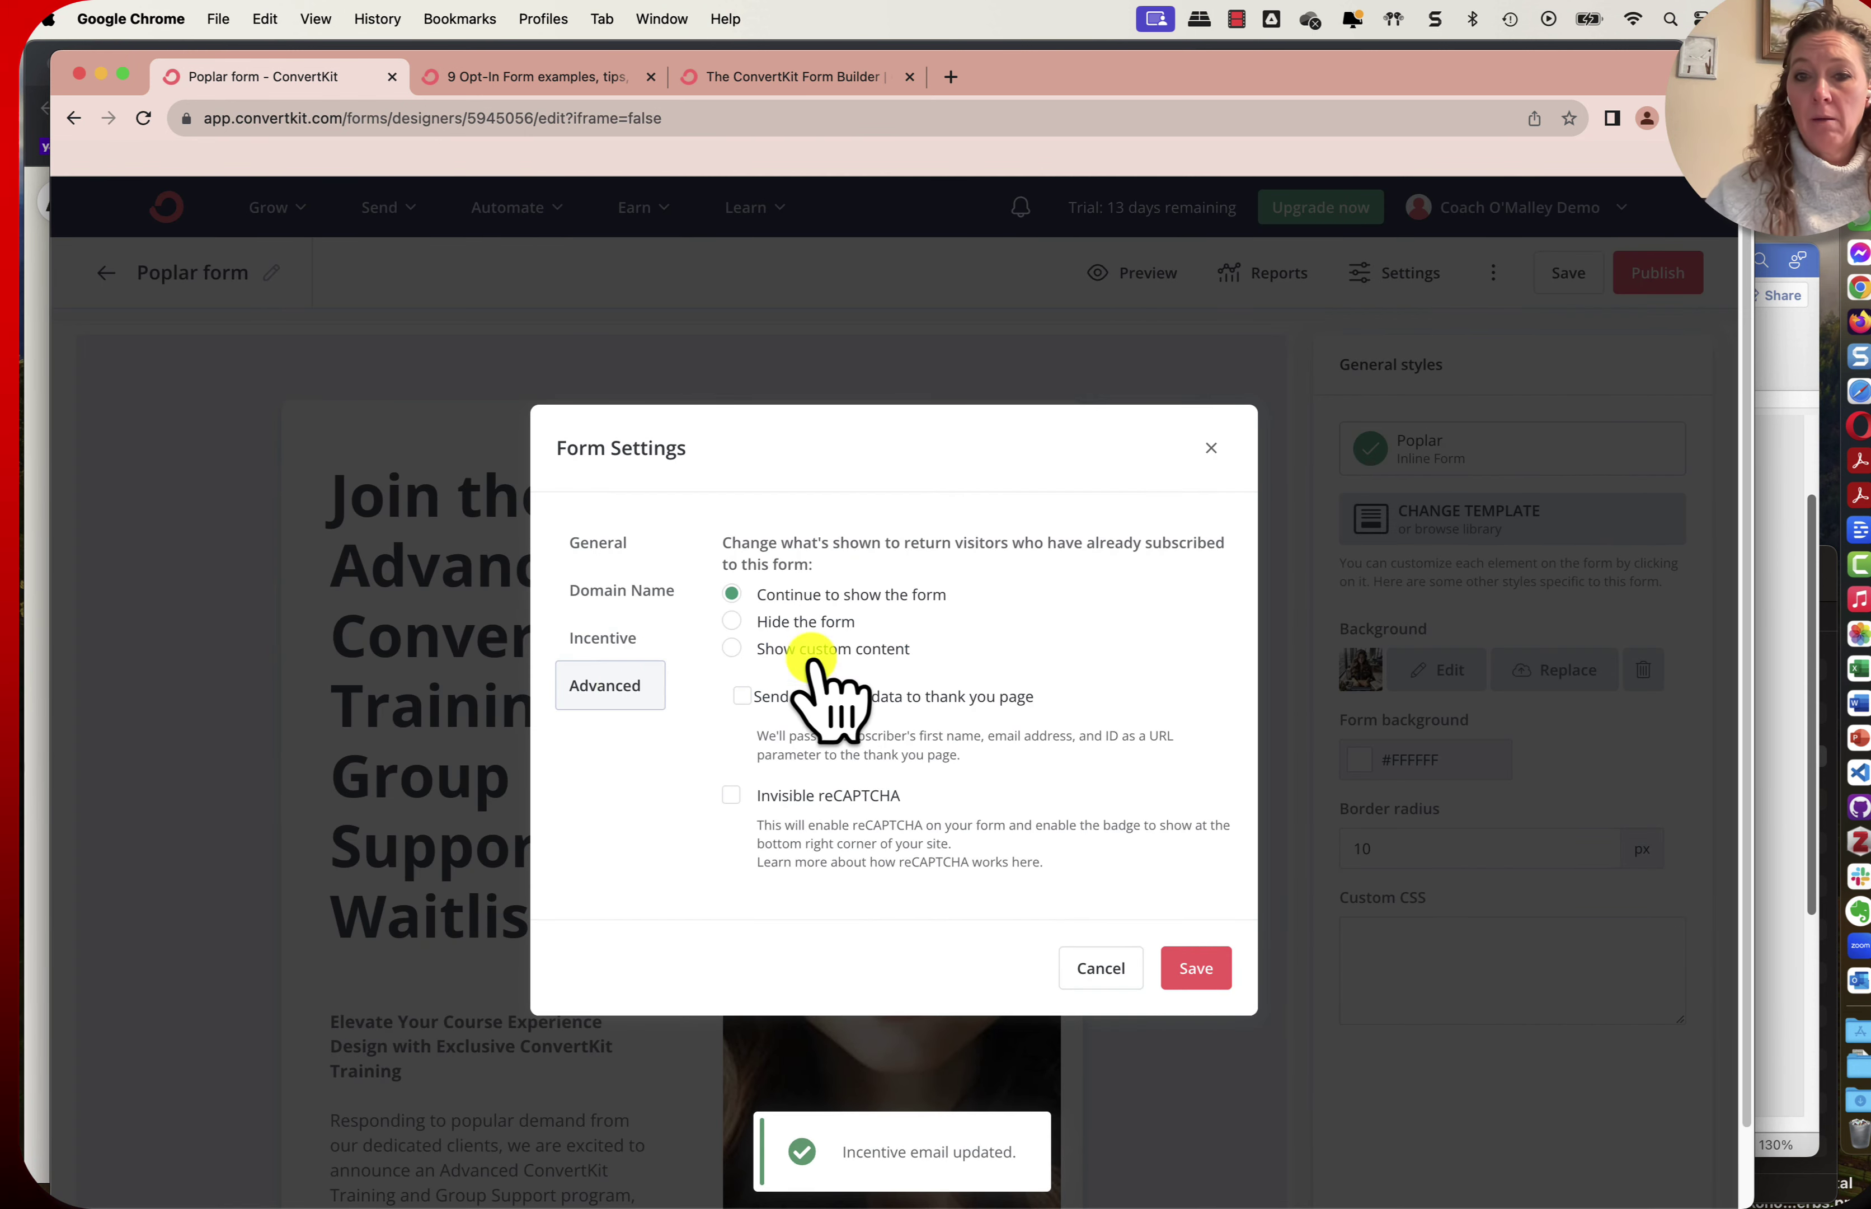
click(1207, 970)
Review the form and save it from the editor header.
scroll(1620, 865, down, 7)
scroll(751, 849, down, 10)
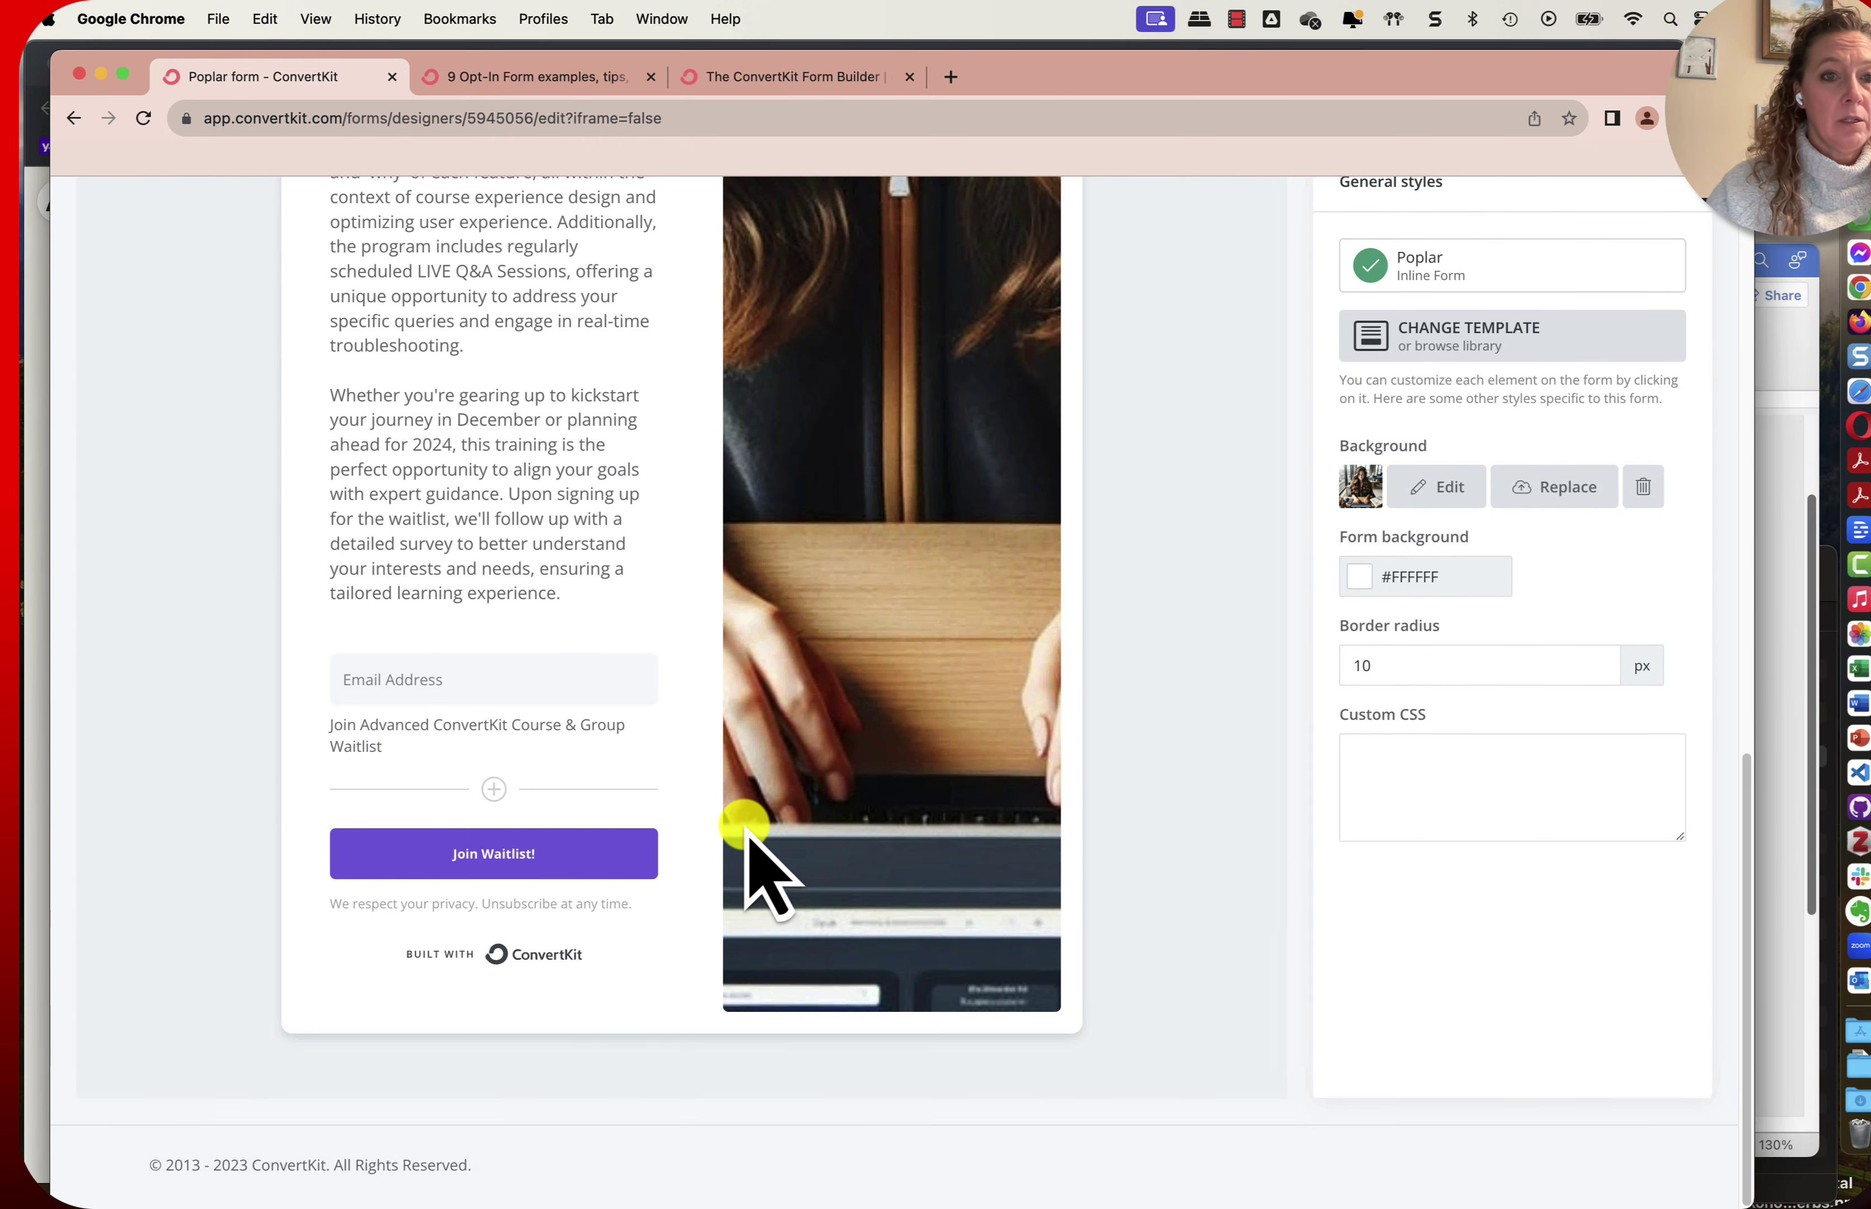
scroll(698, 617, up, 8)
scroll(691, 613, up, 8)
click(1561, 275)
Replace the 'Poplar form' title with 'Adv ConvertKit Waitlist - Form w/ Image' and save.
click(268, 276)
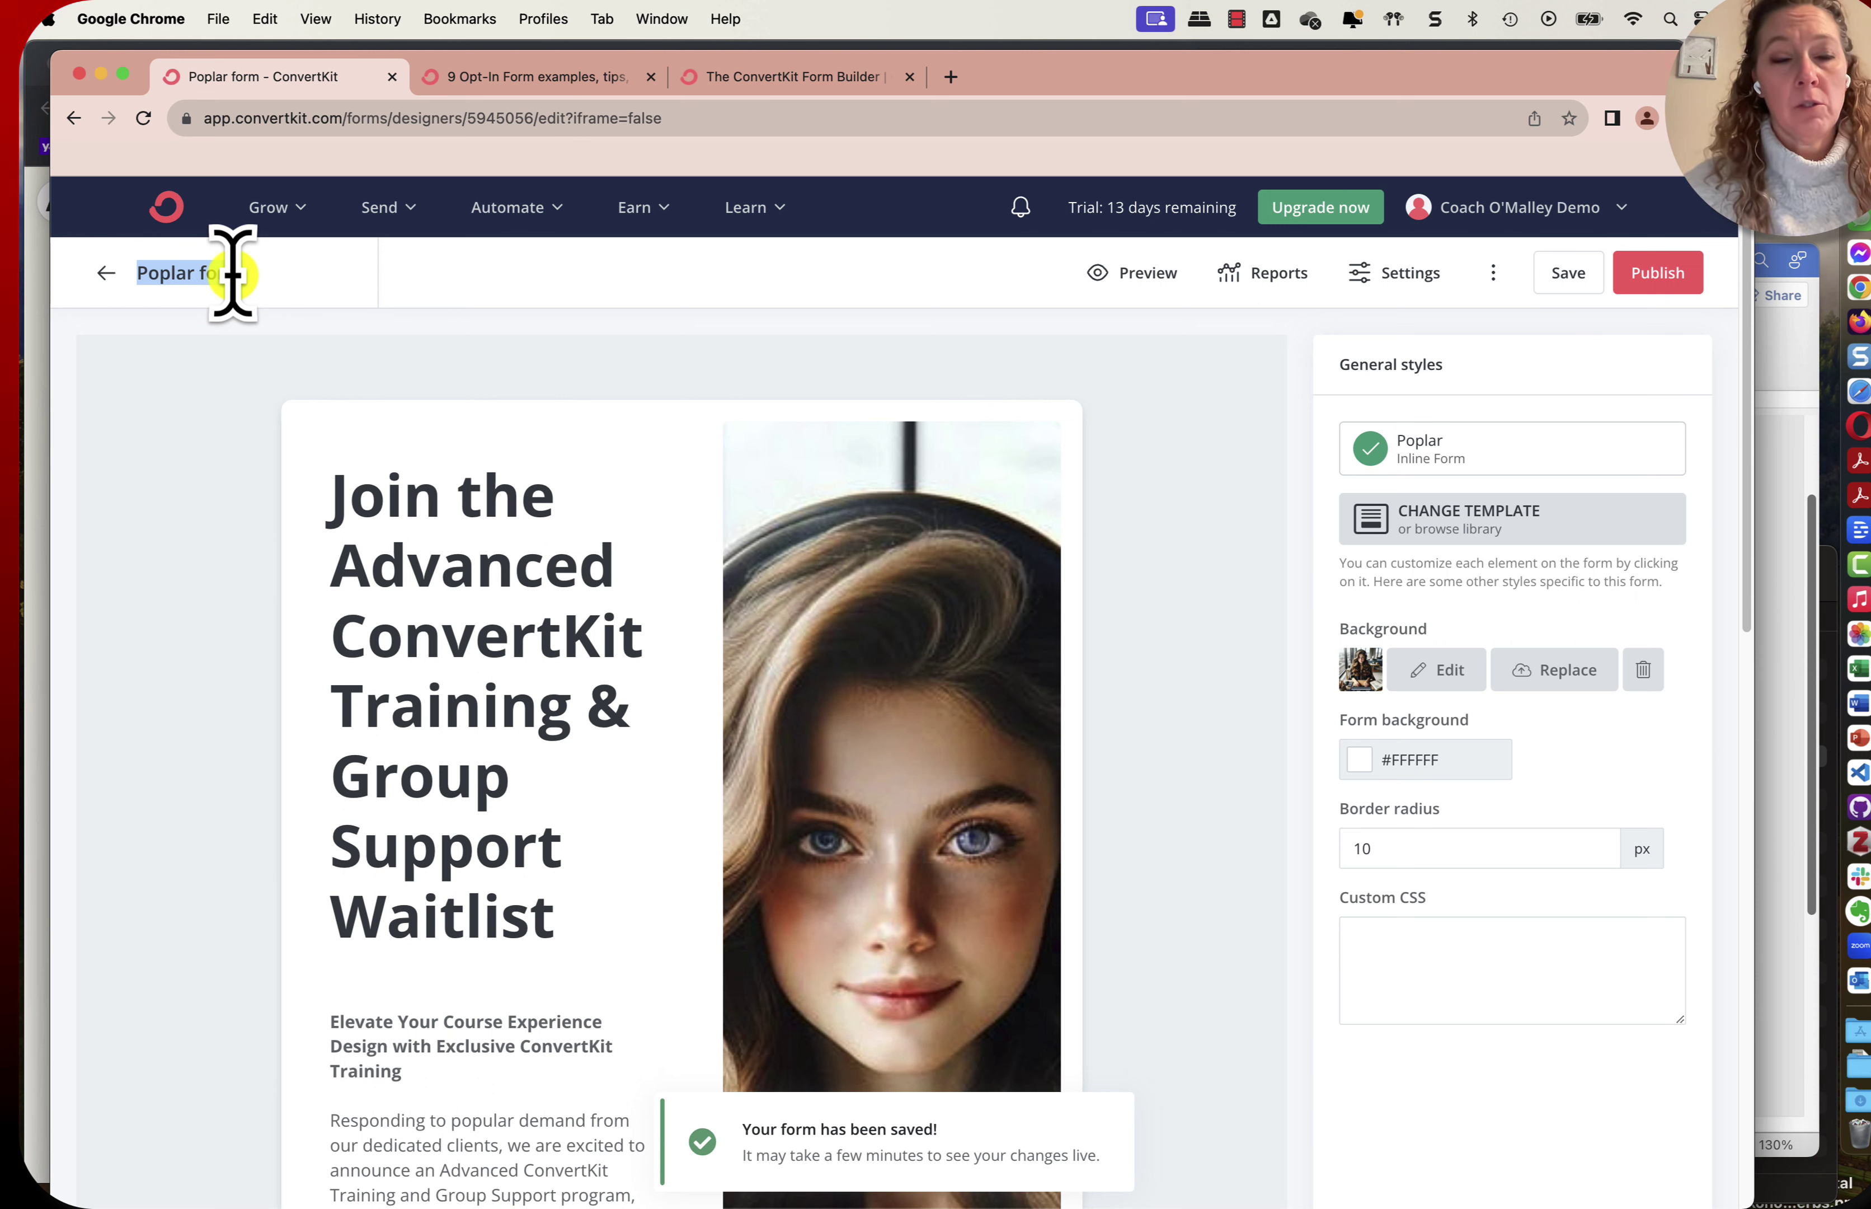
text(Adv)
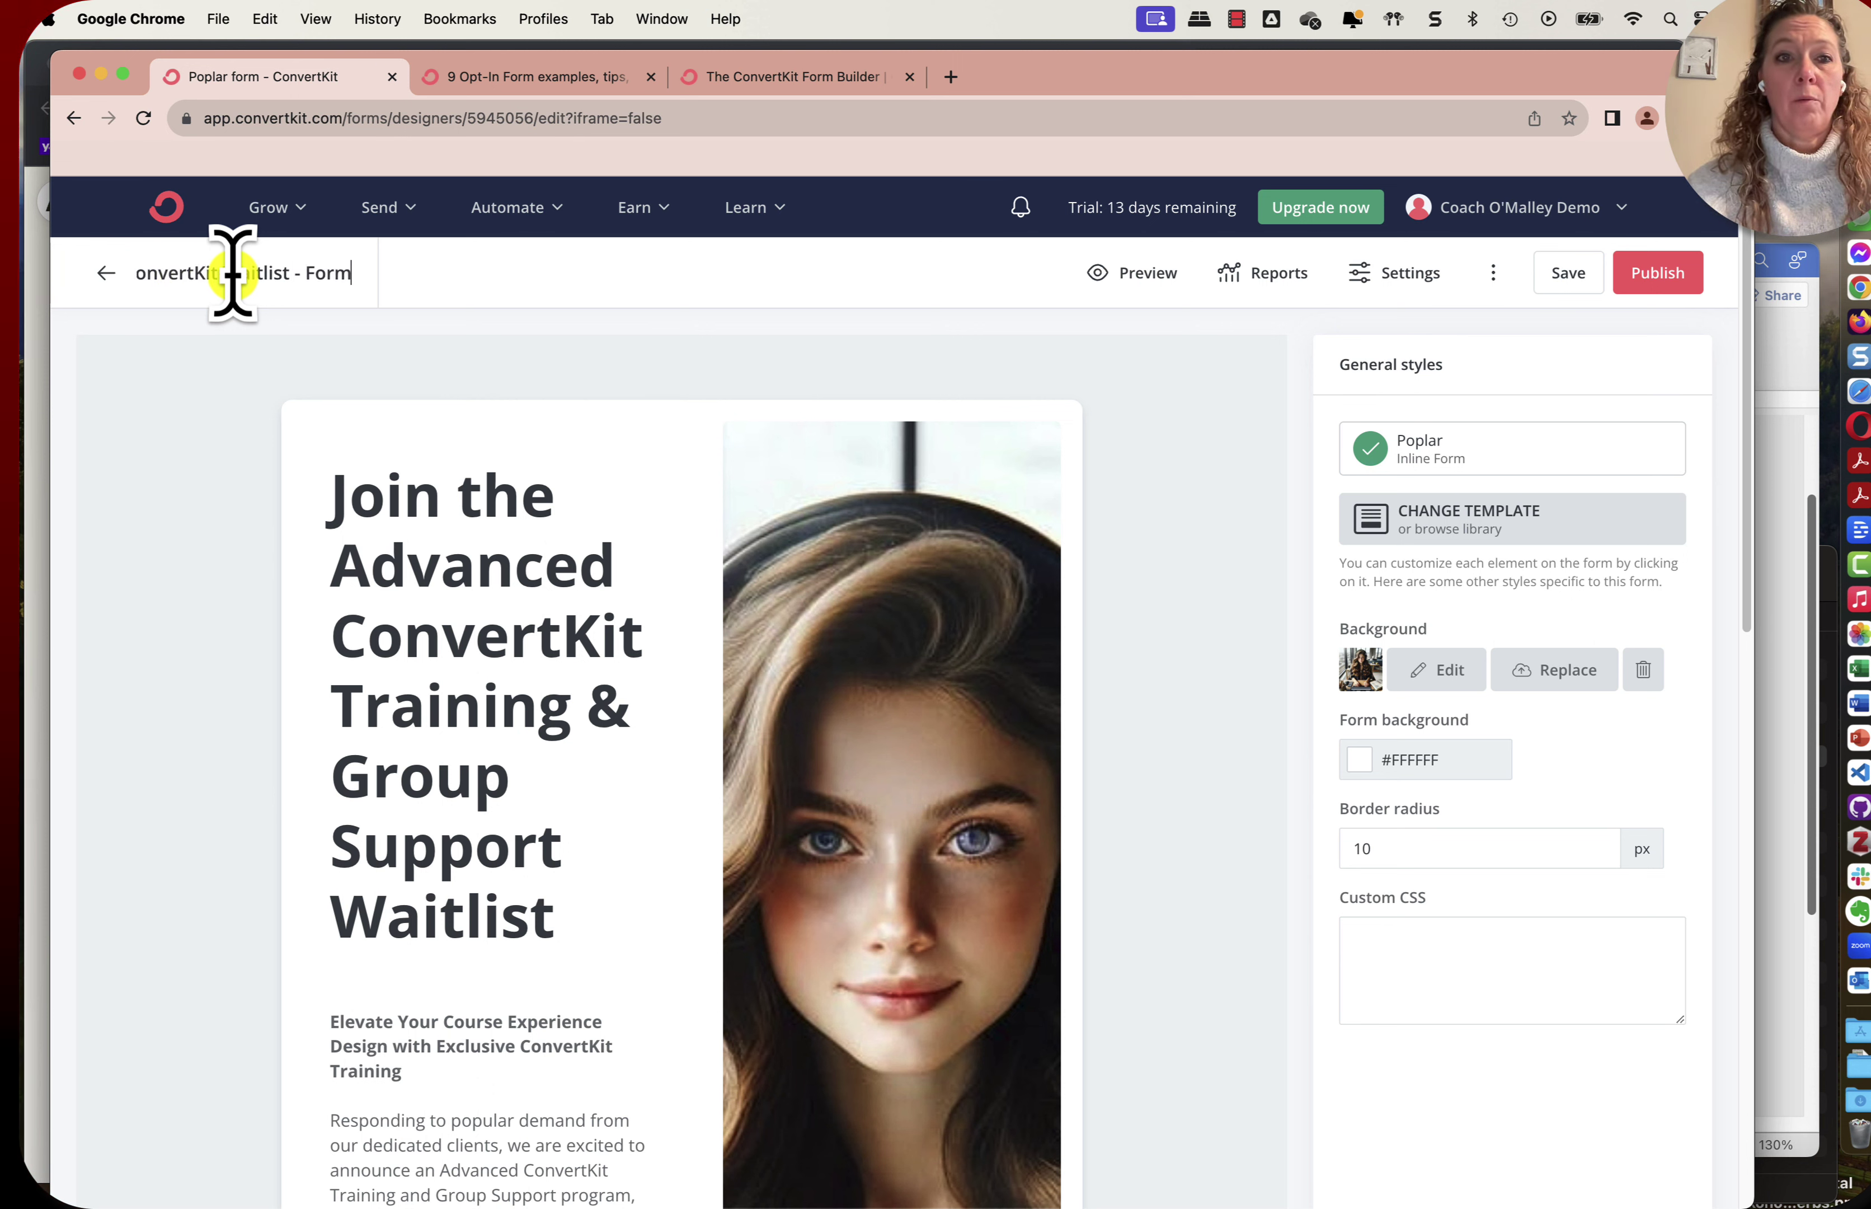
text(age)
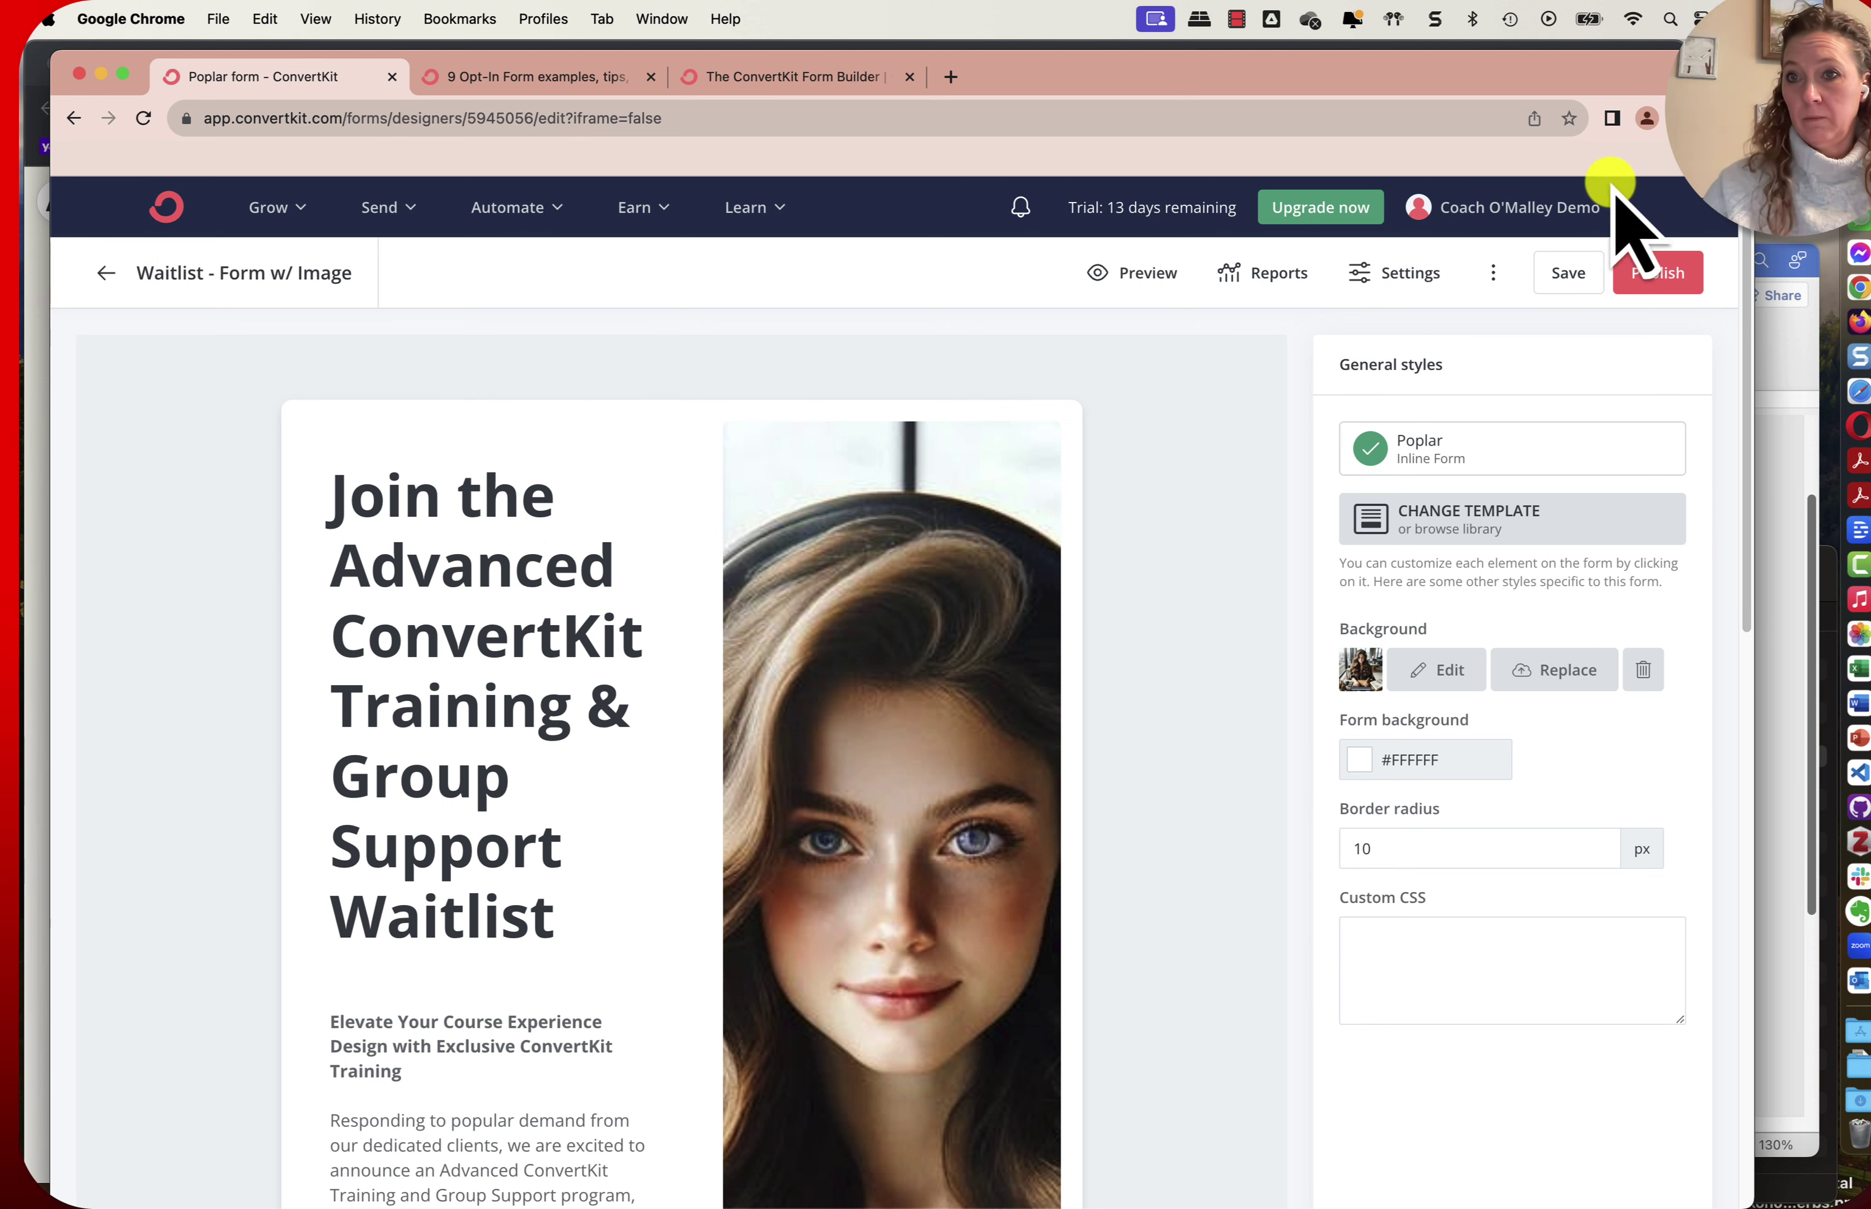
click(1566, 272)
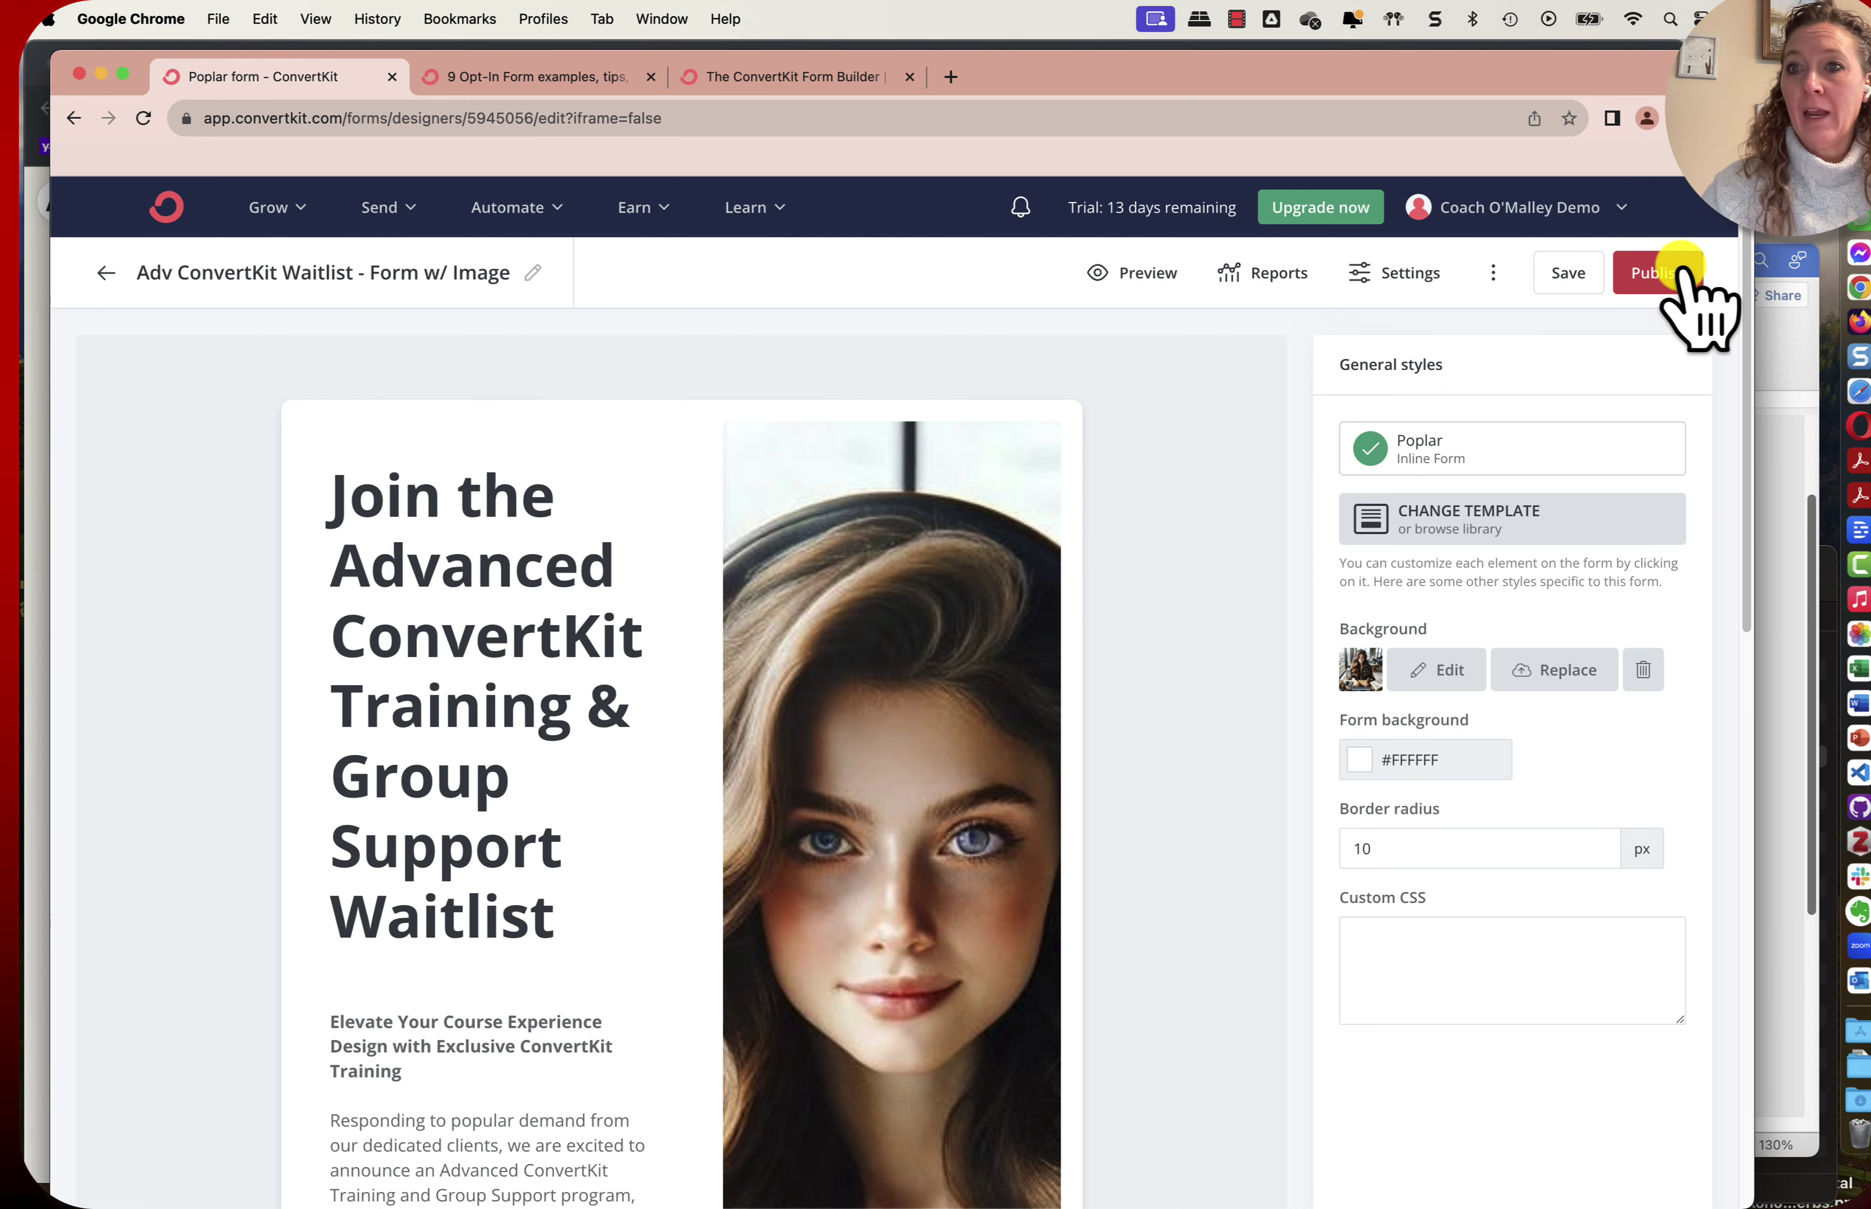
Publish the form, copy its JavaScript embed code, and review the HTML, share and WordPress options.
click(1682, 270)
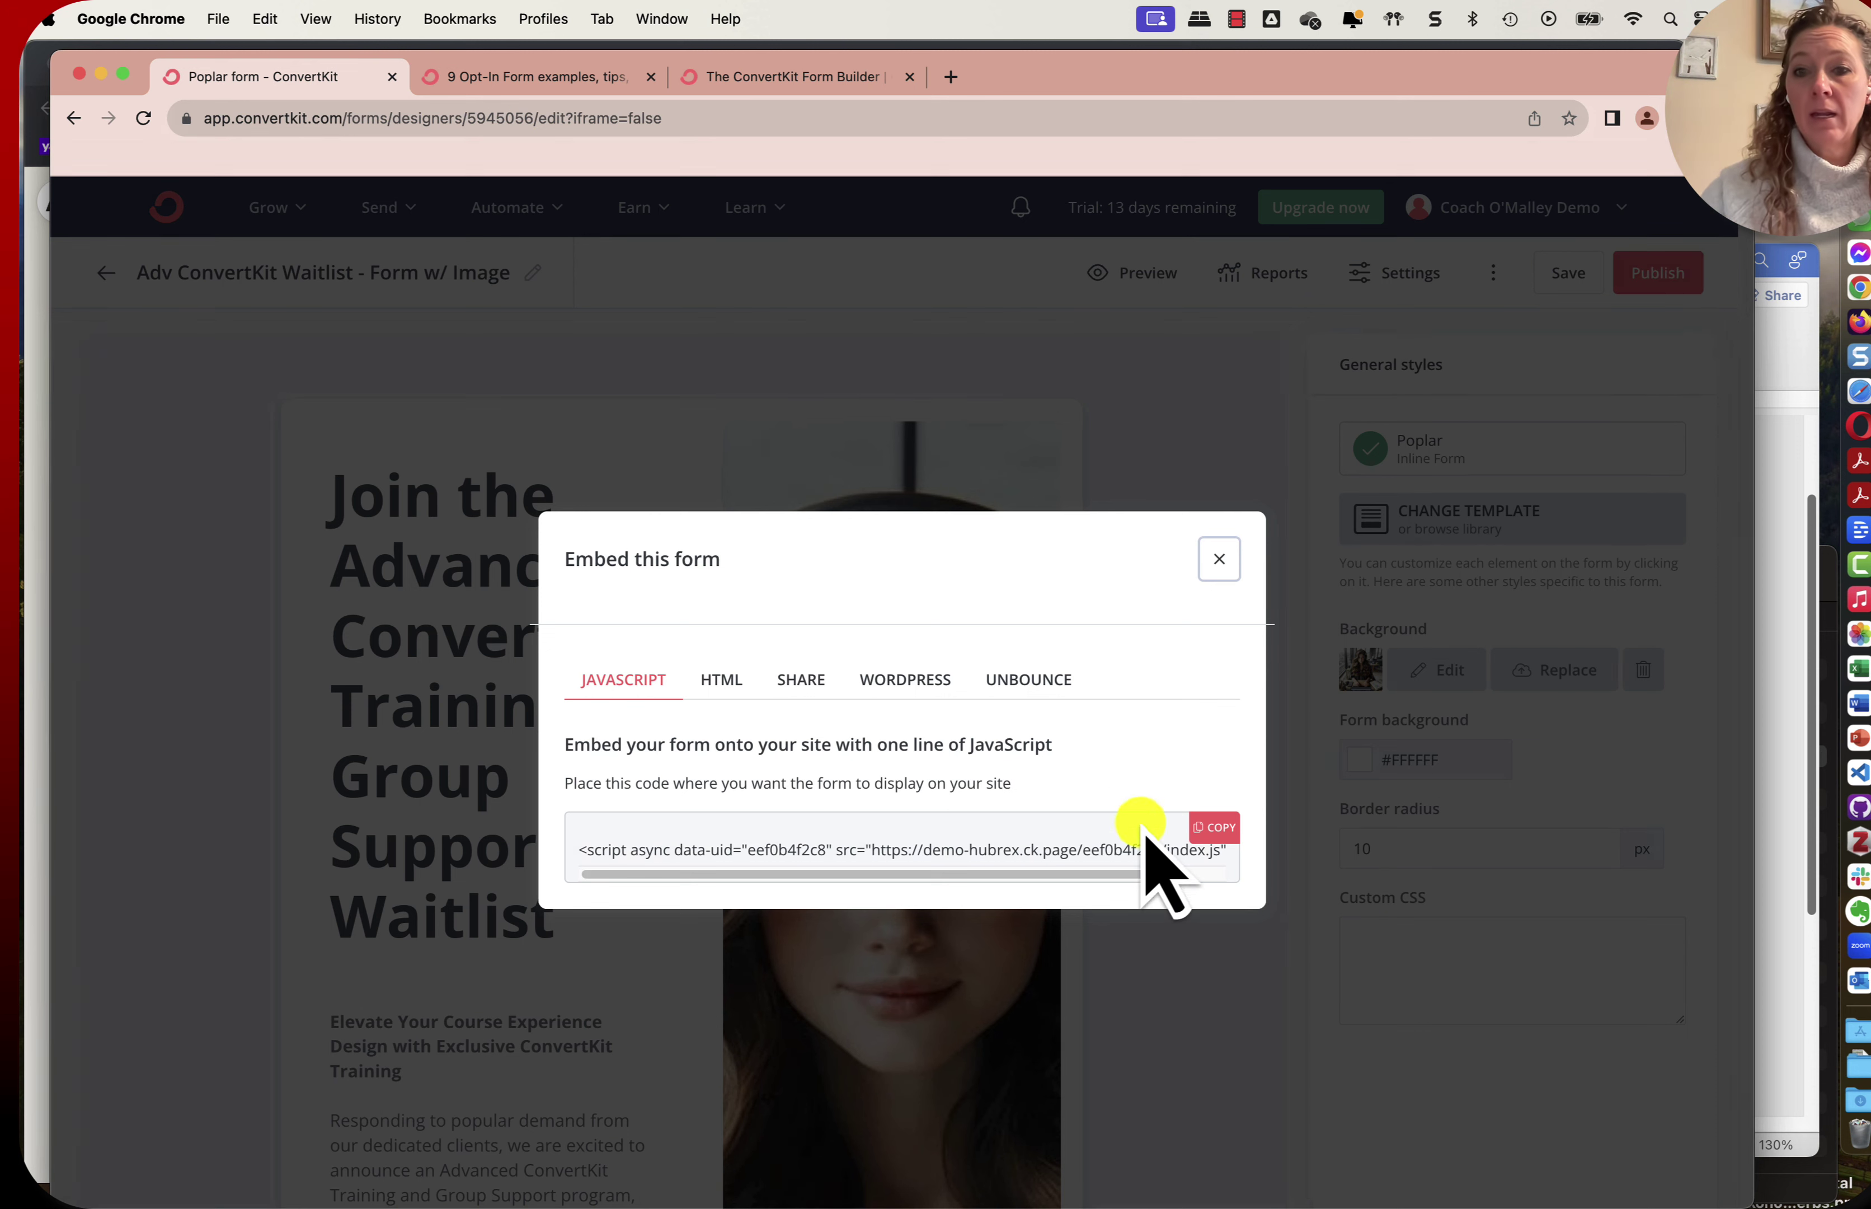
click(1215, 827)
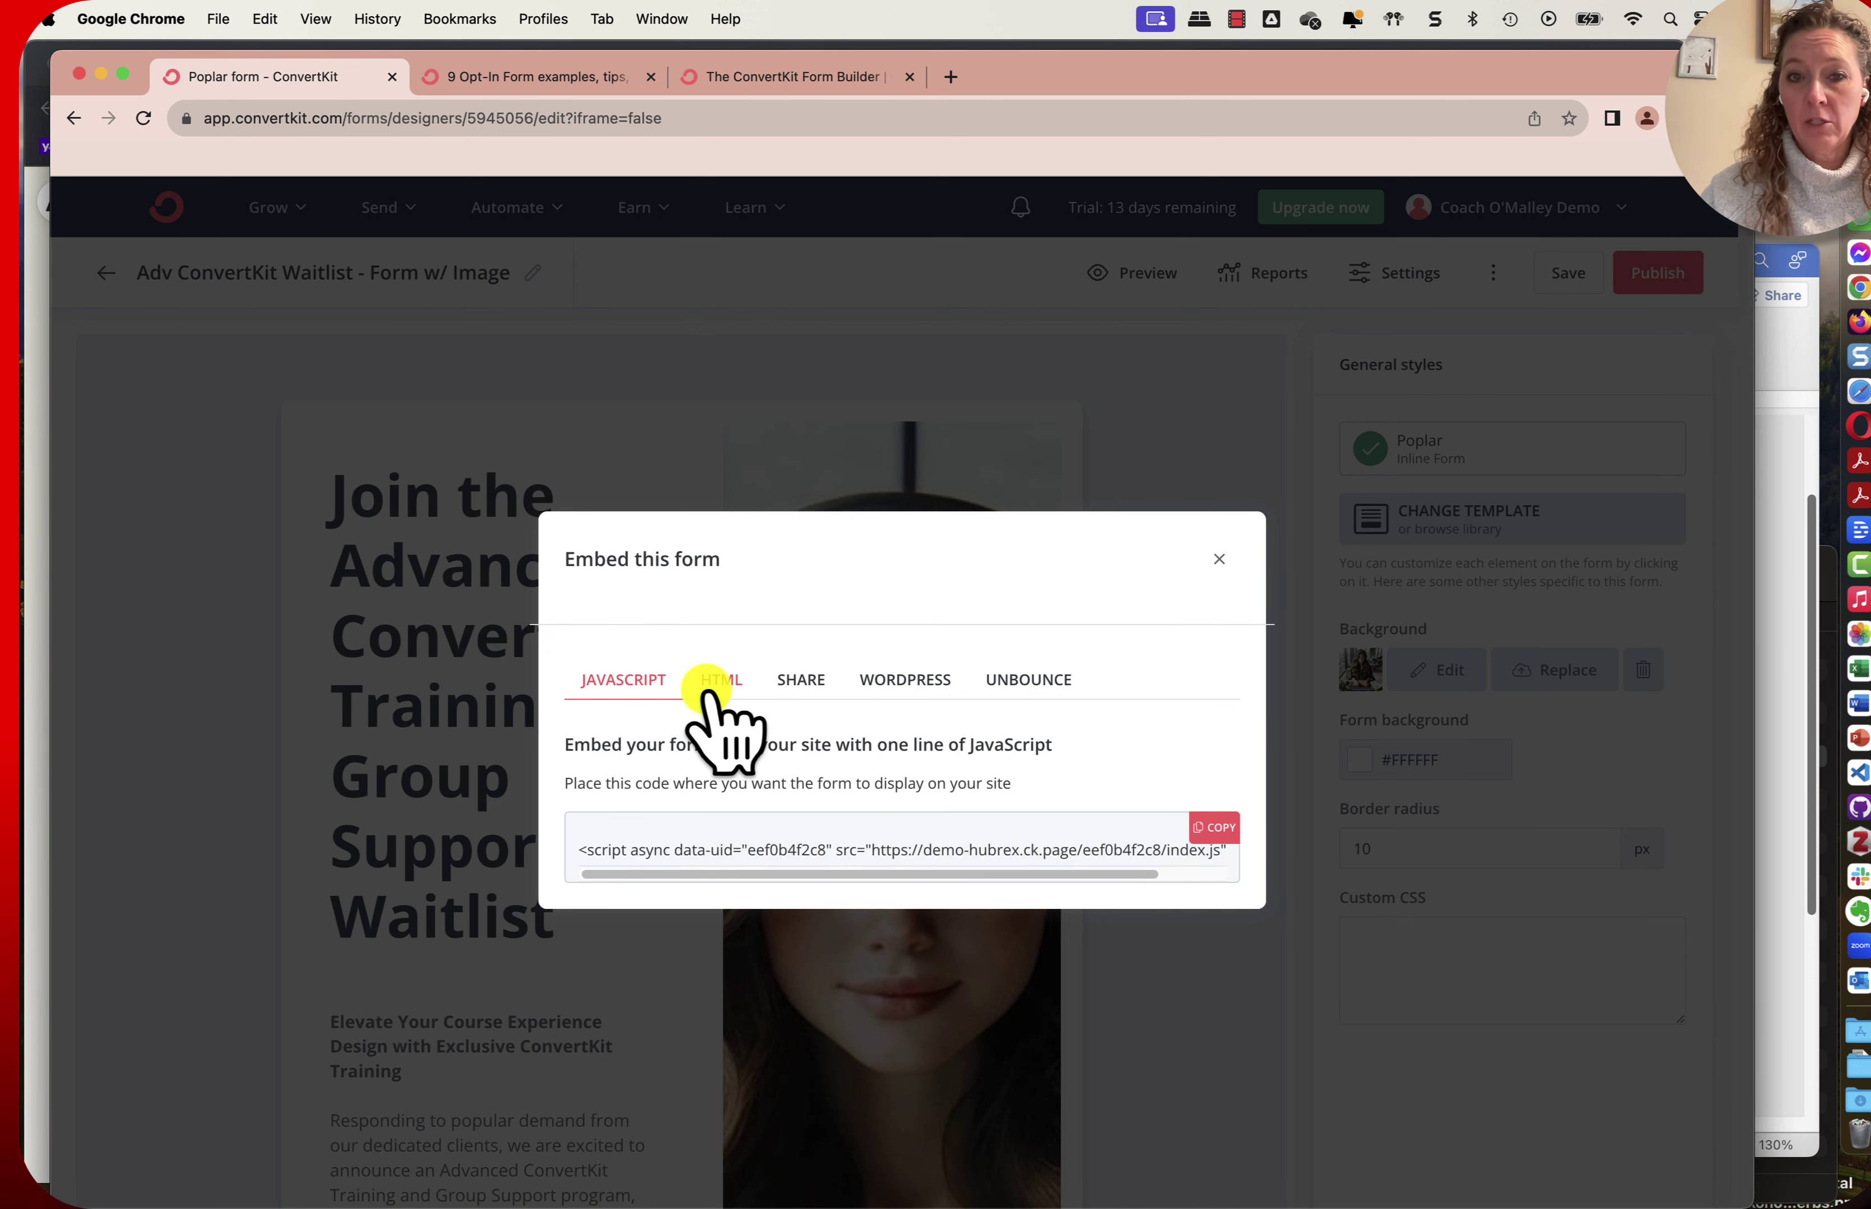
click(721, 680)
click(796, 562)
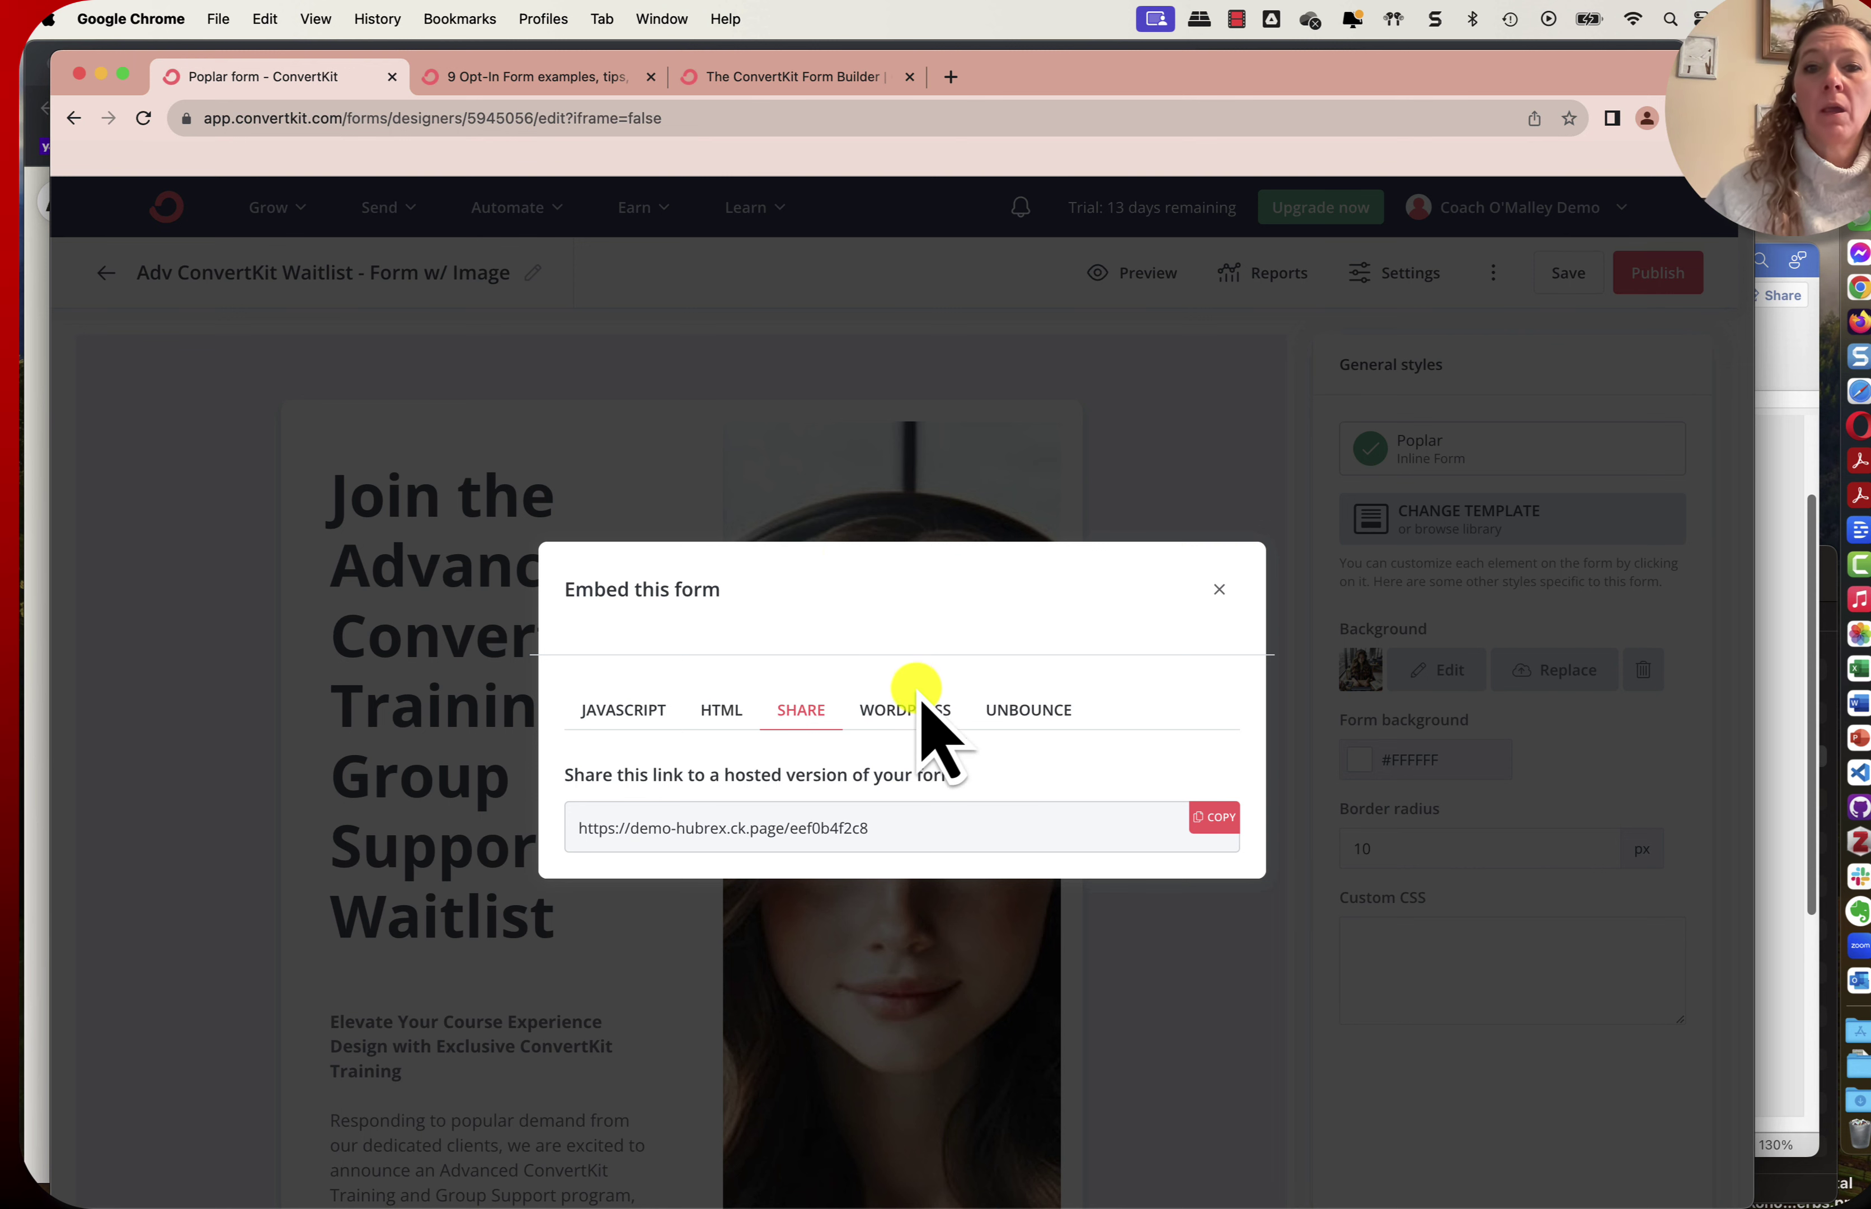
click(911, 708)
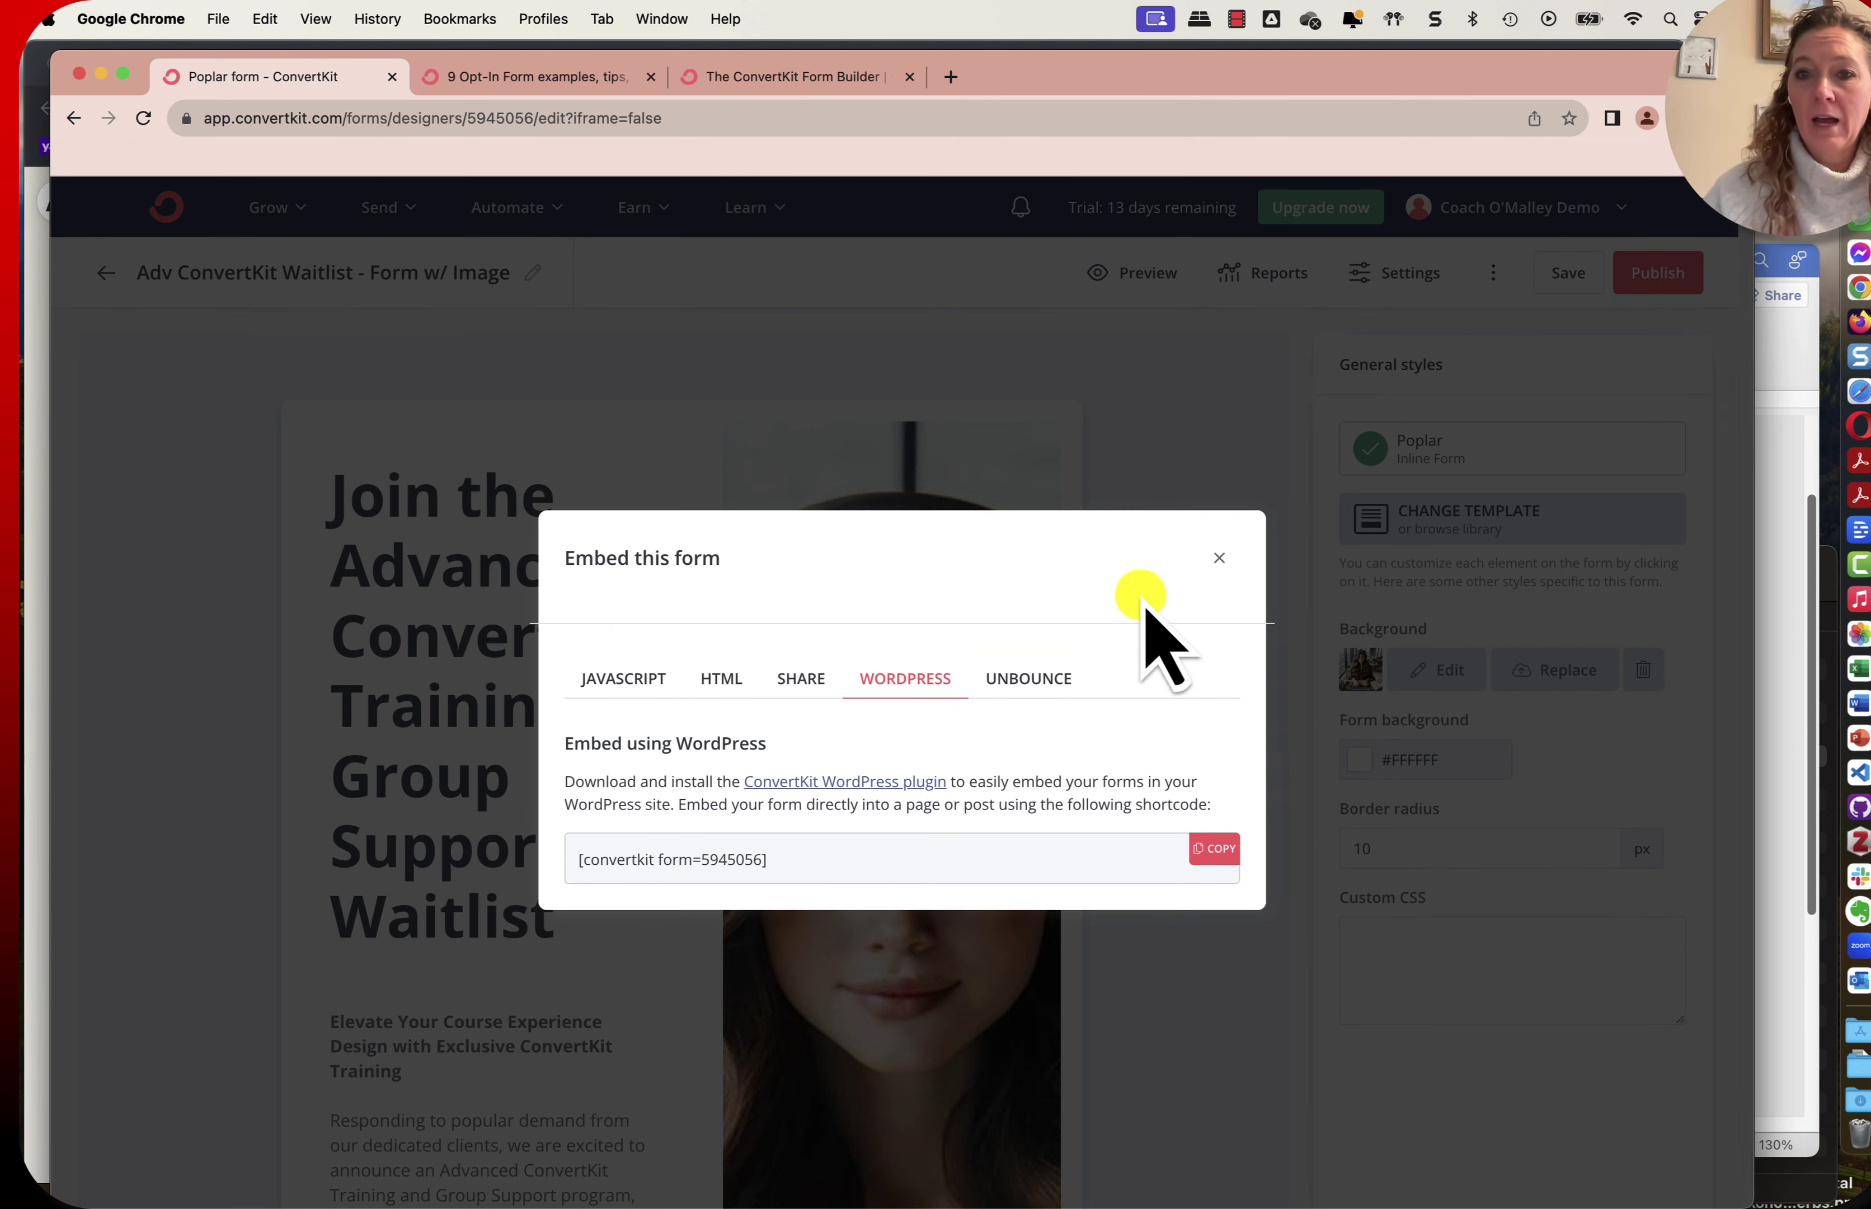
click(1219, 557)
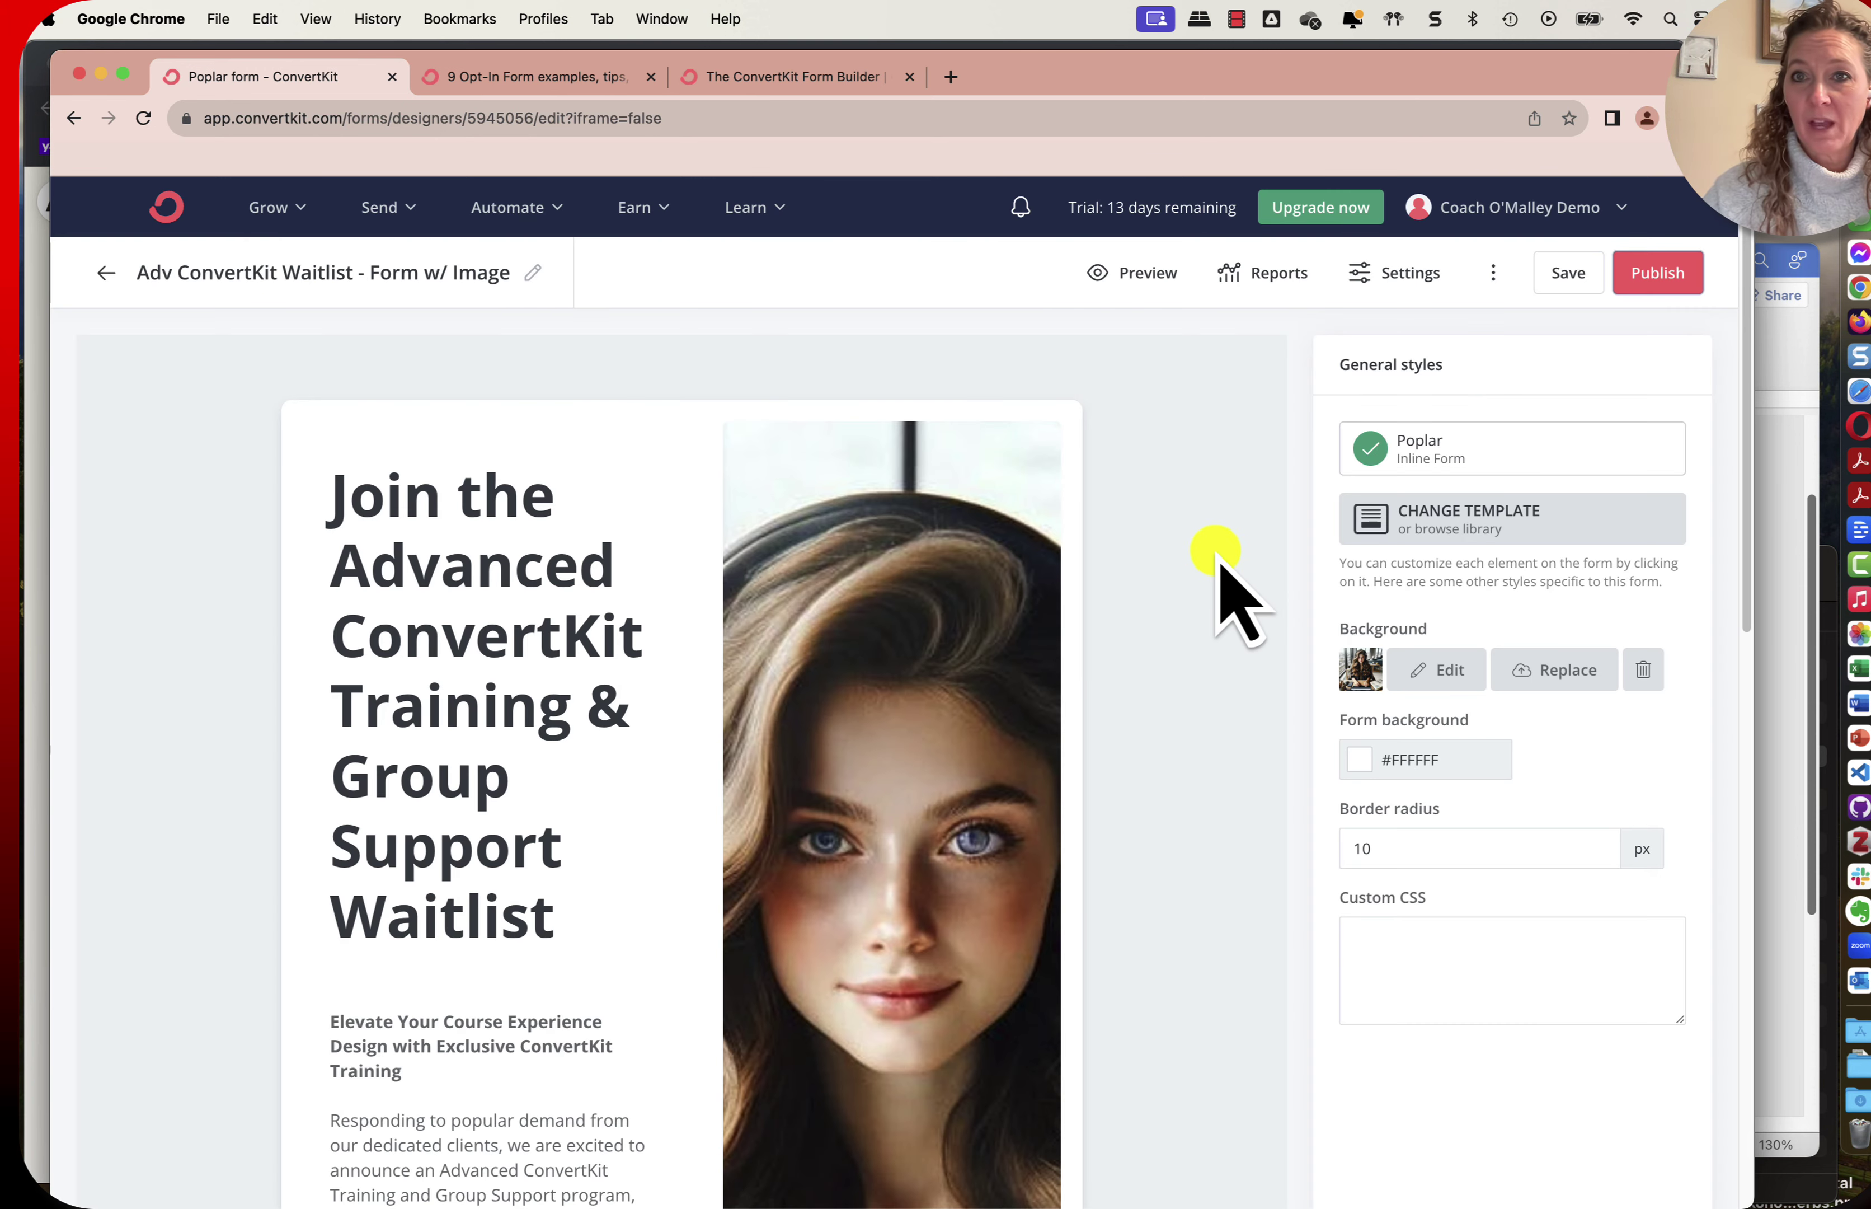
Go back to the Forms list.
click(106, 273)
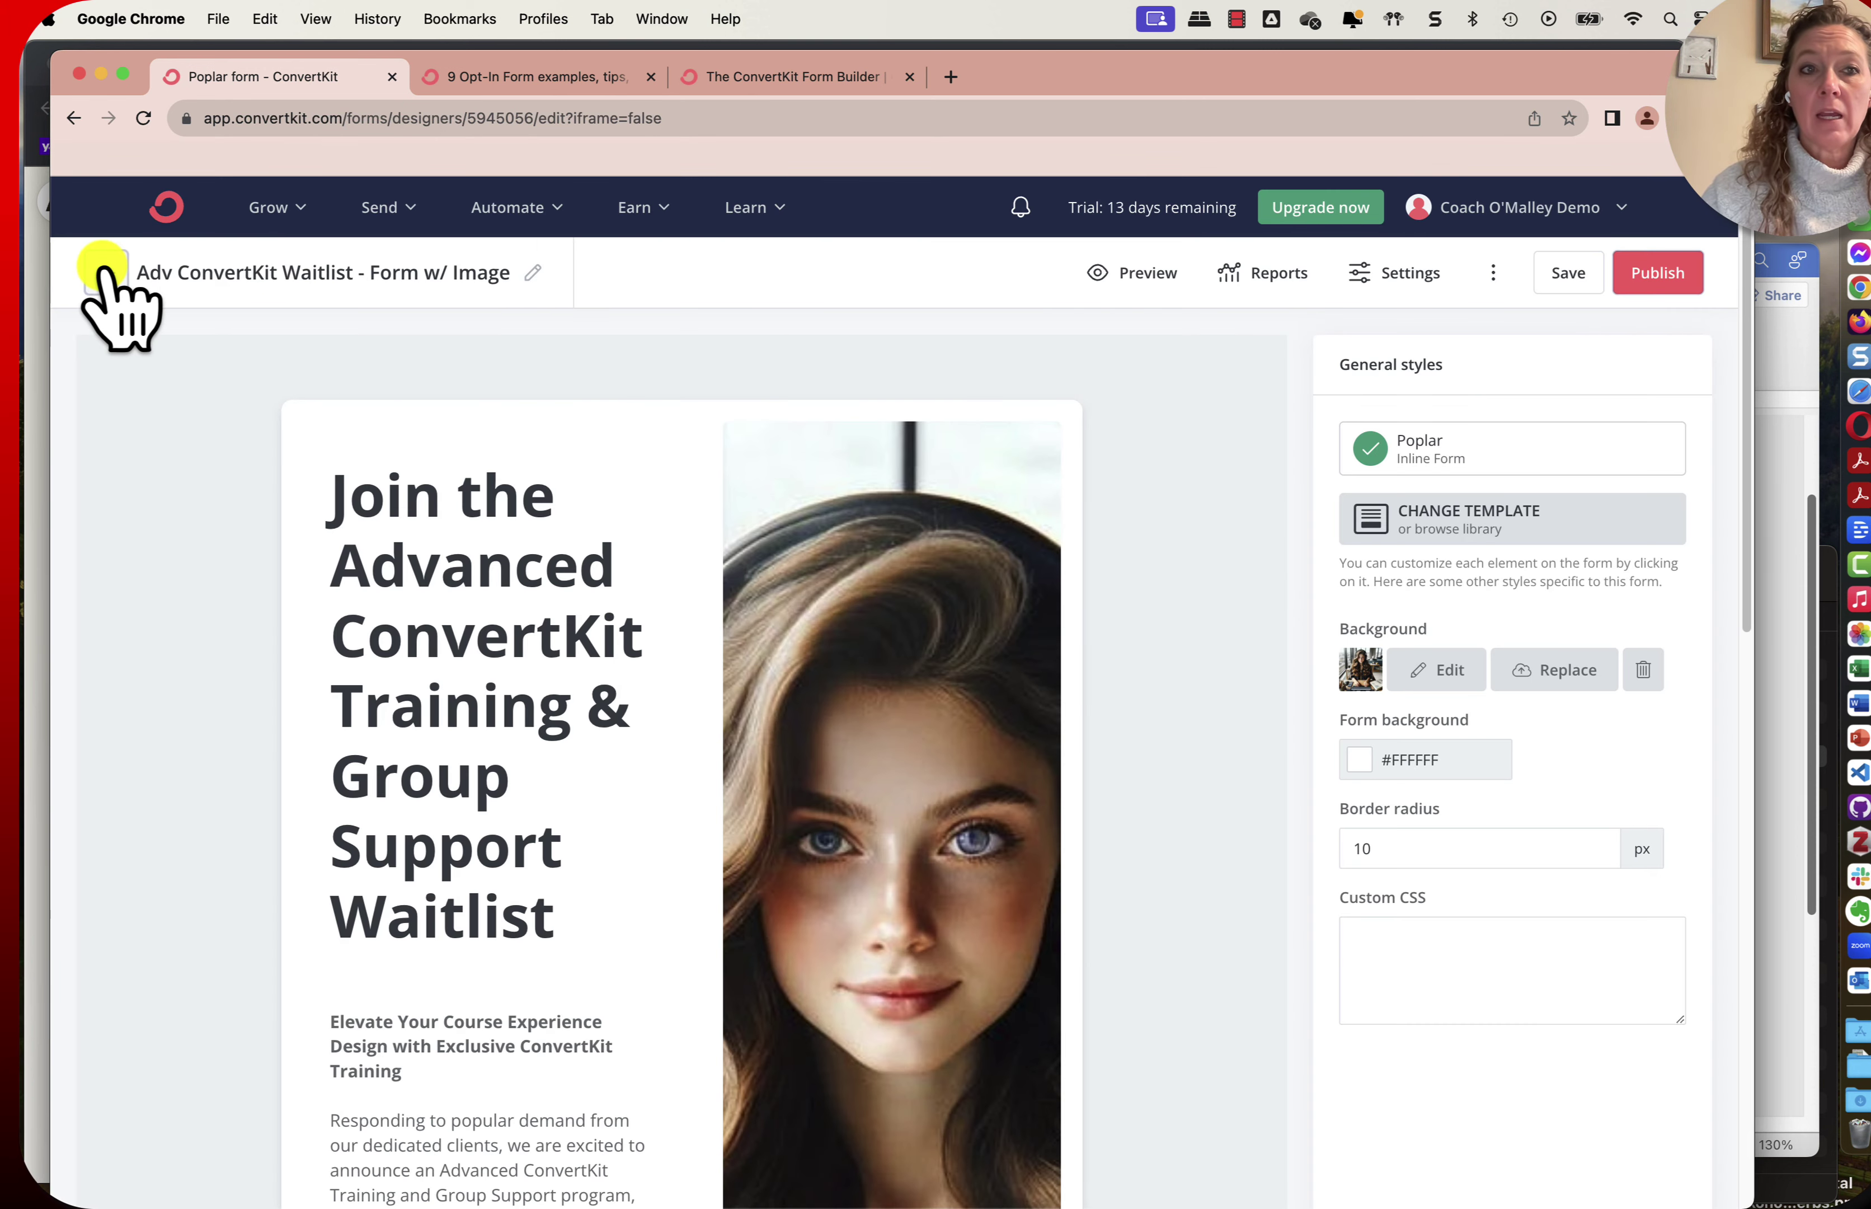
scroll(1026, 904, down, 4)
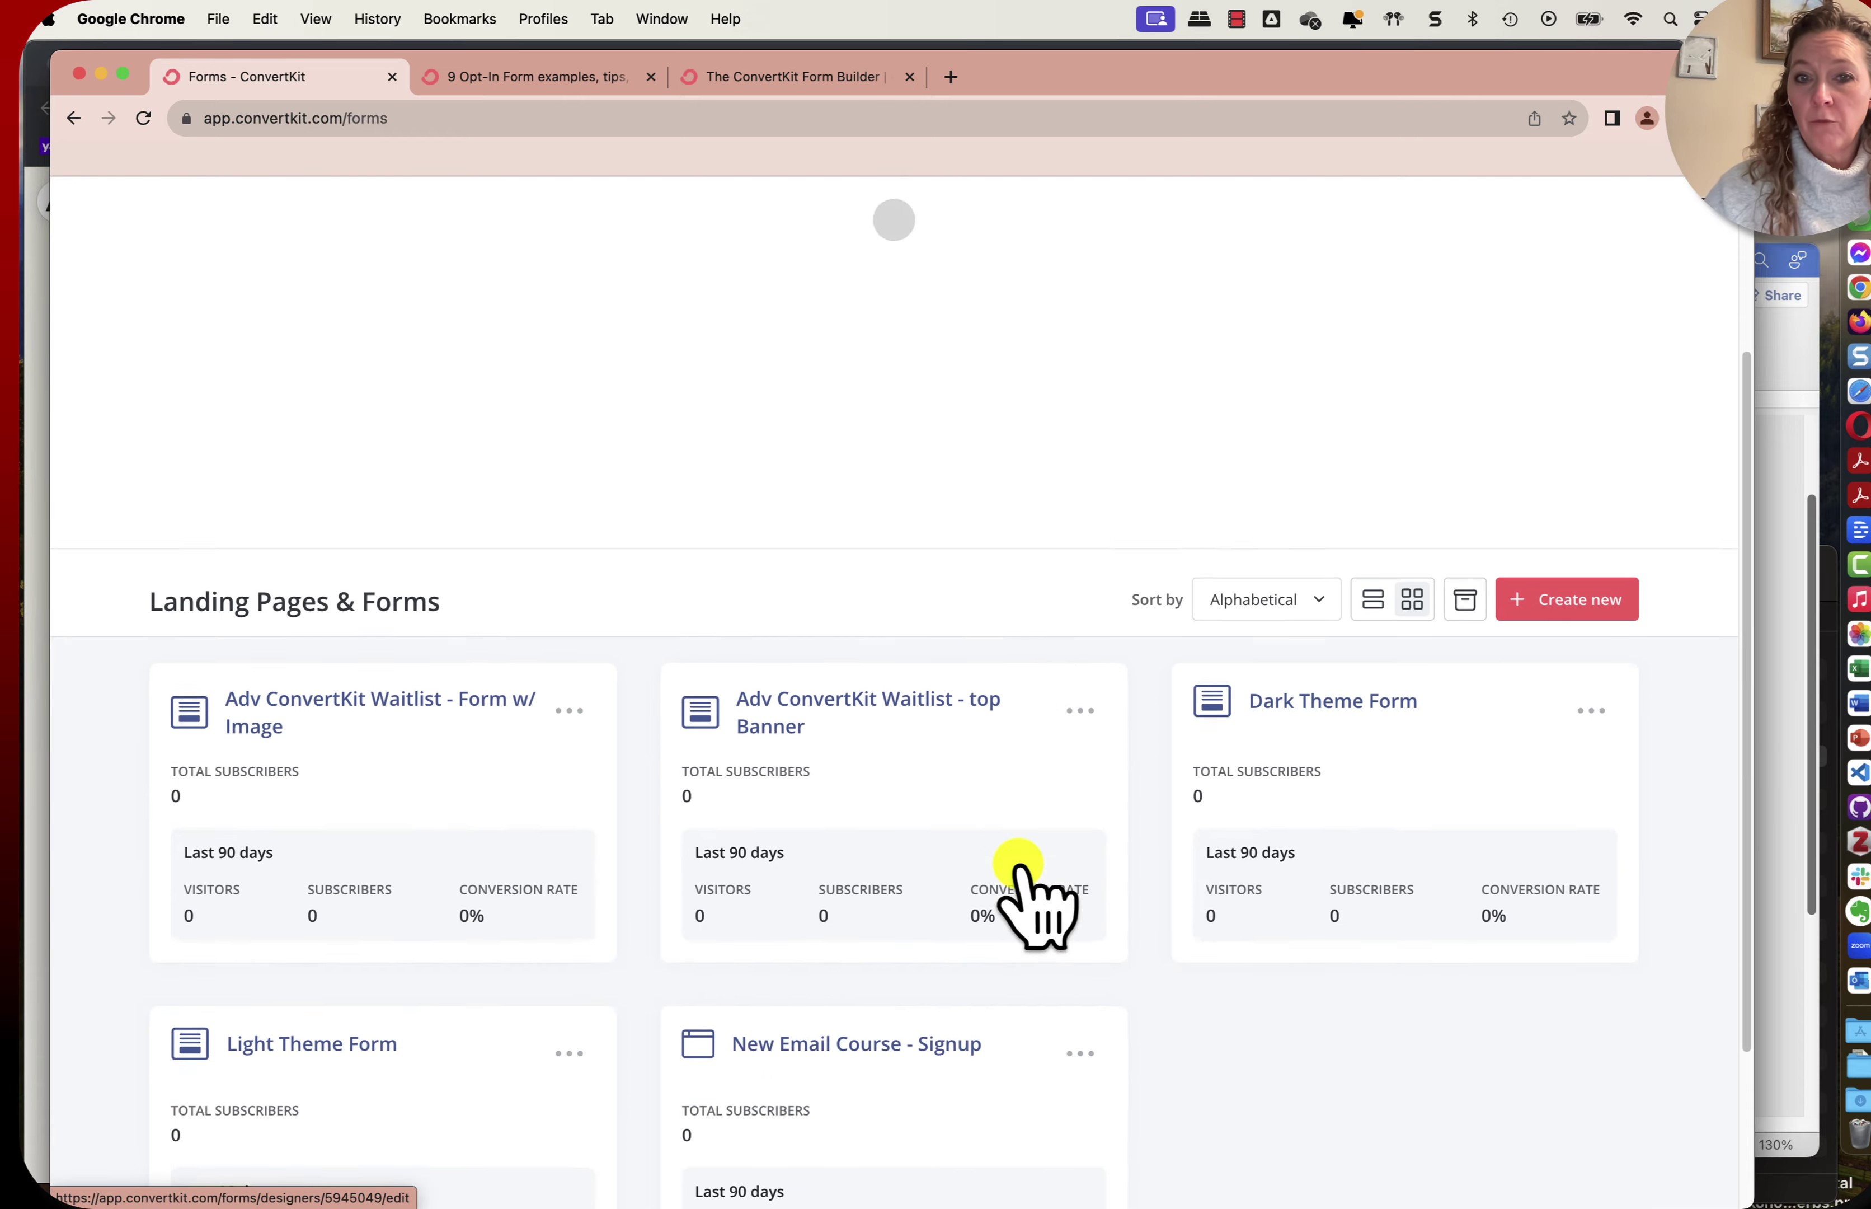
scroll(1026, 904, down, 3)
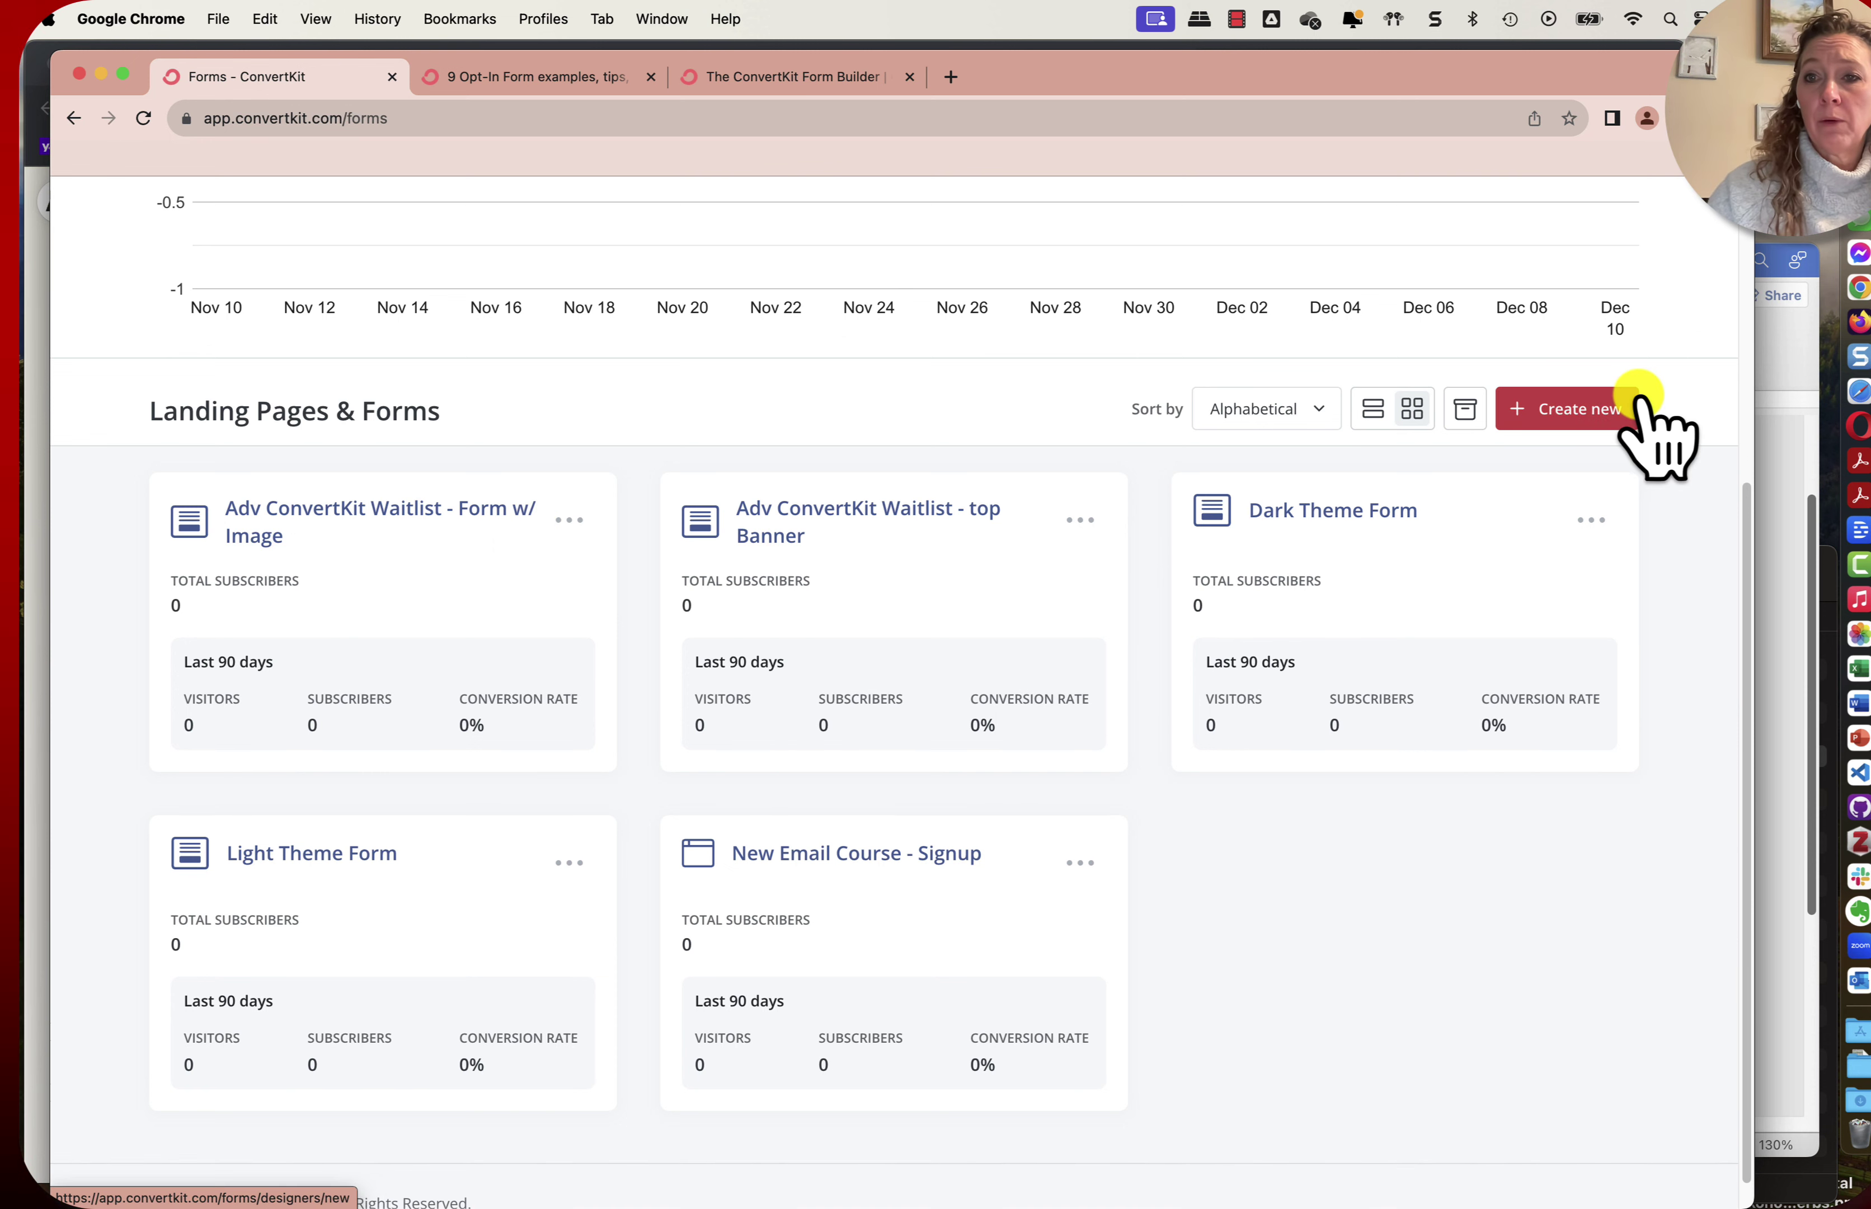
Create a new inline form and browse the templates like Clare, Pine, Powell and Rainier.
click(1607, 409)
click(743, 412)
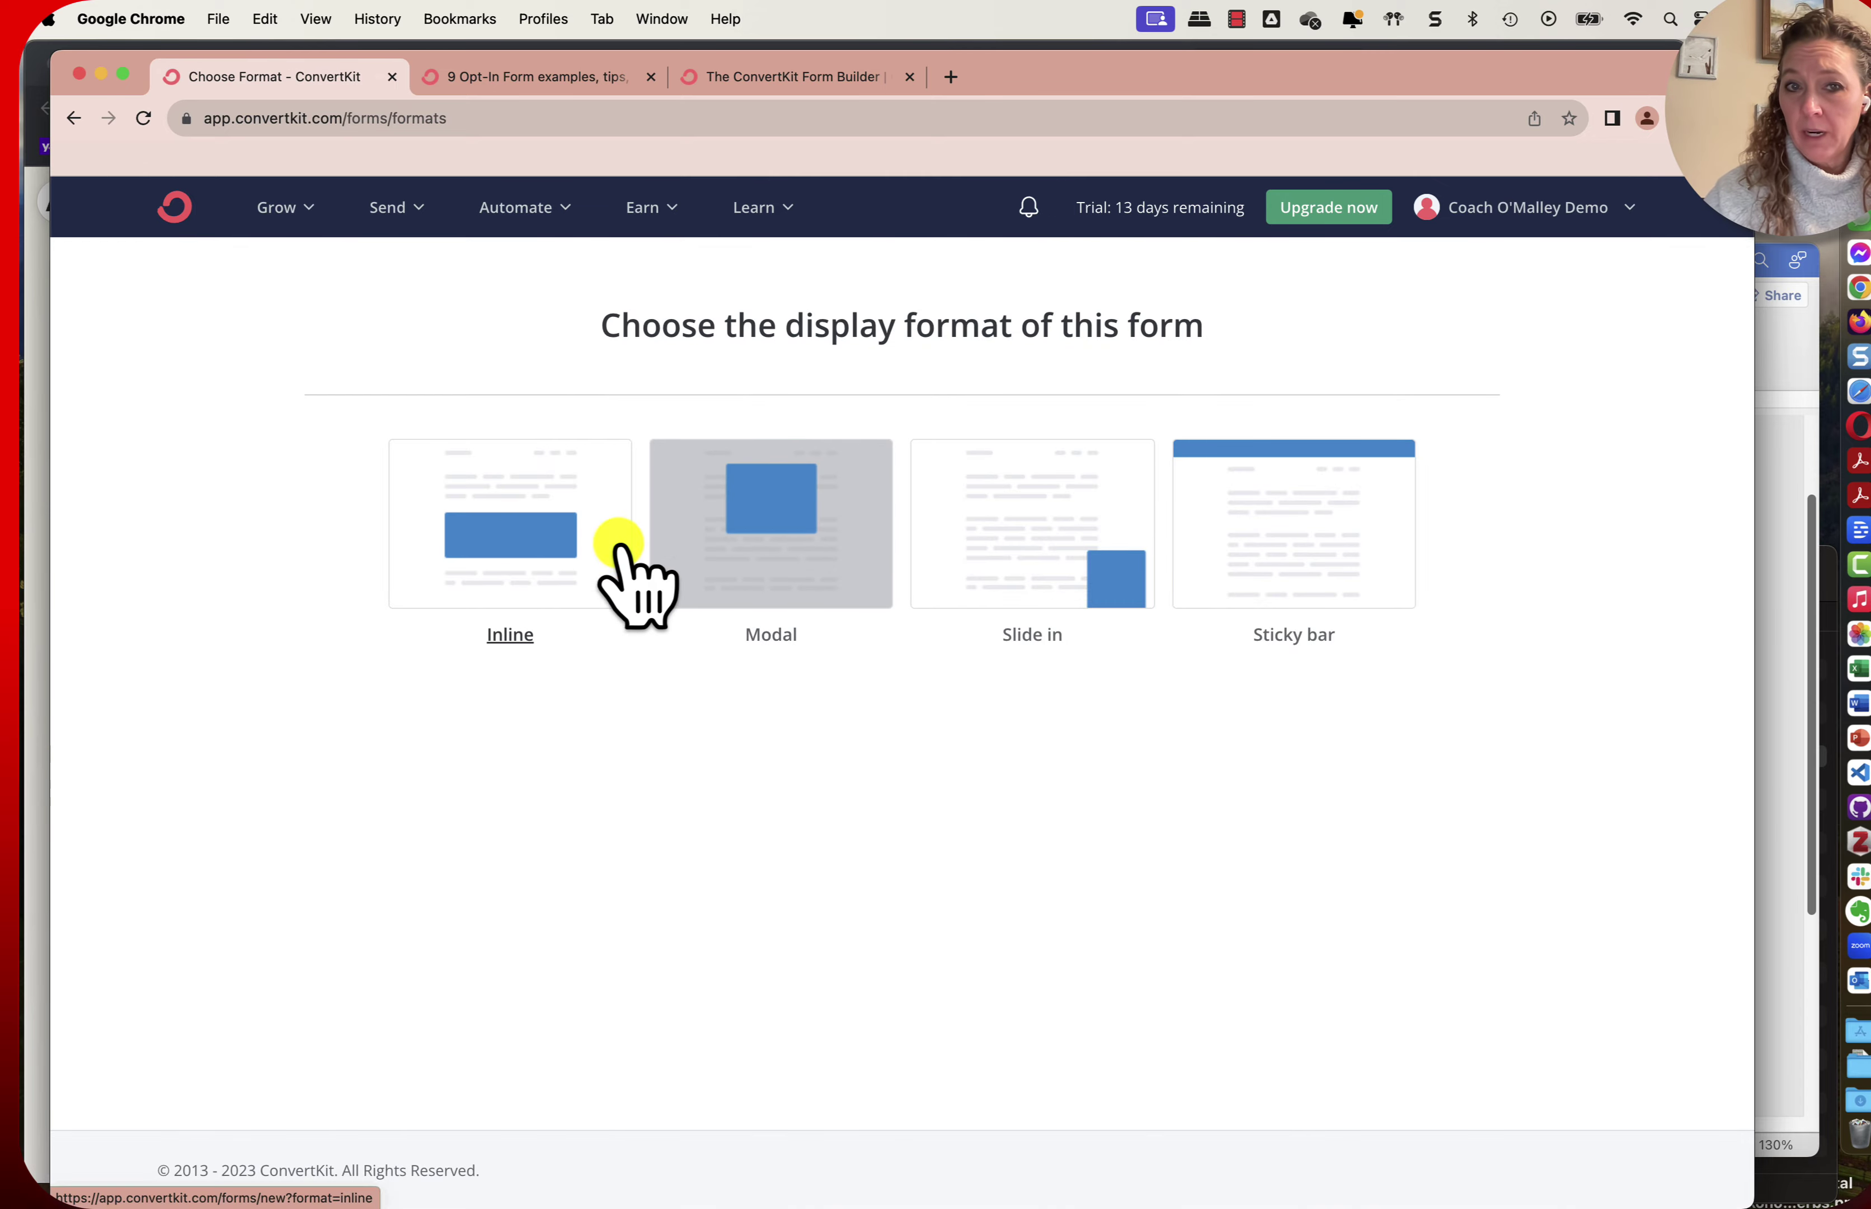
click(527, 541)
scroll(913, 852, down, 6)
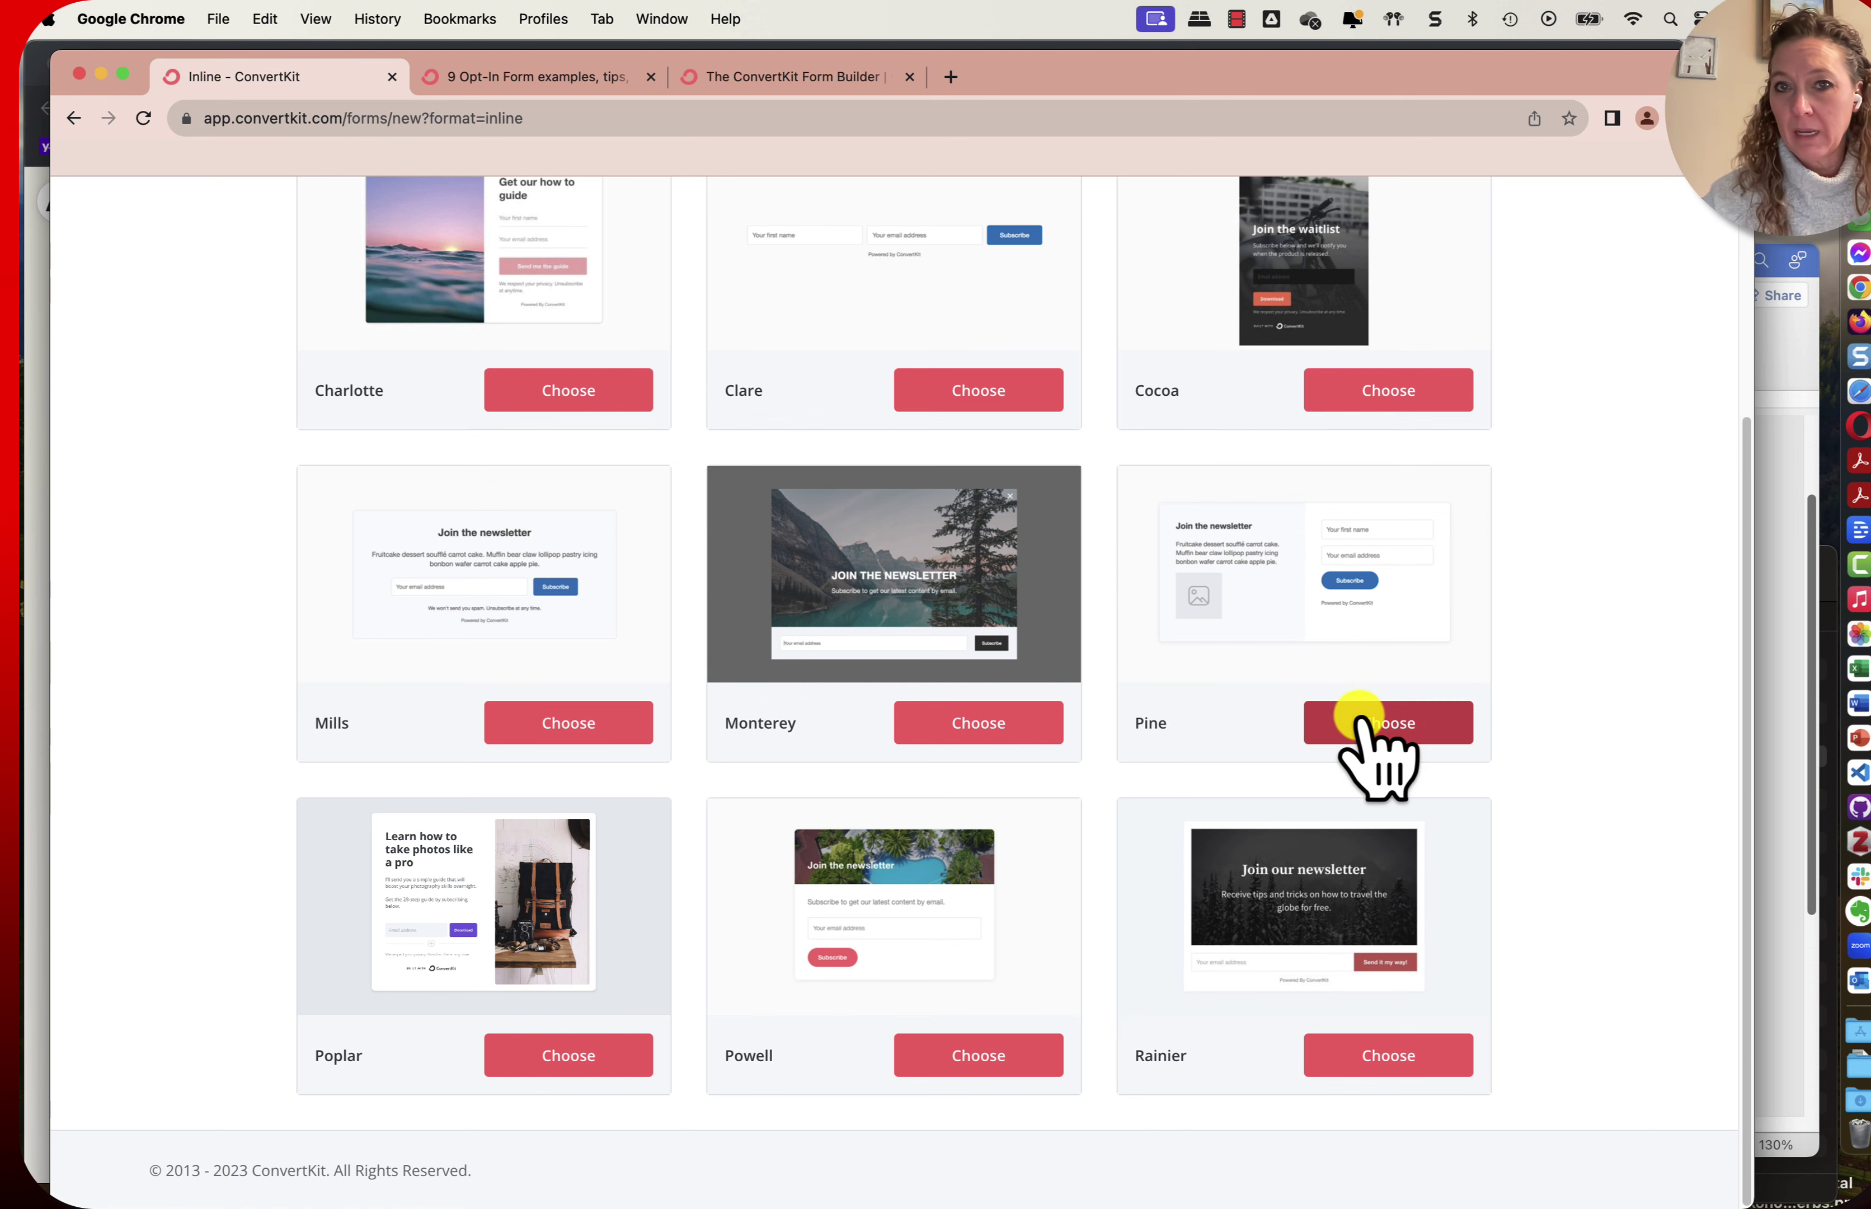
scroll(1359, 716, up, 3)
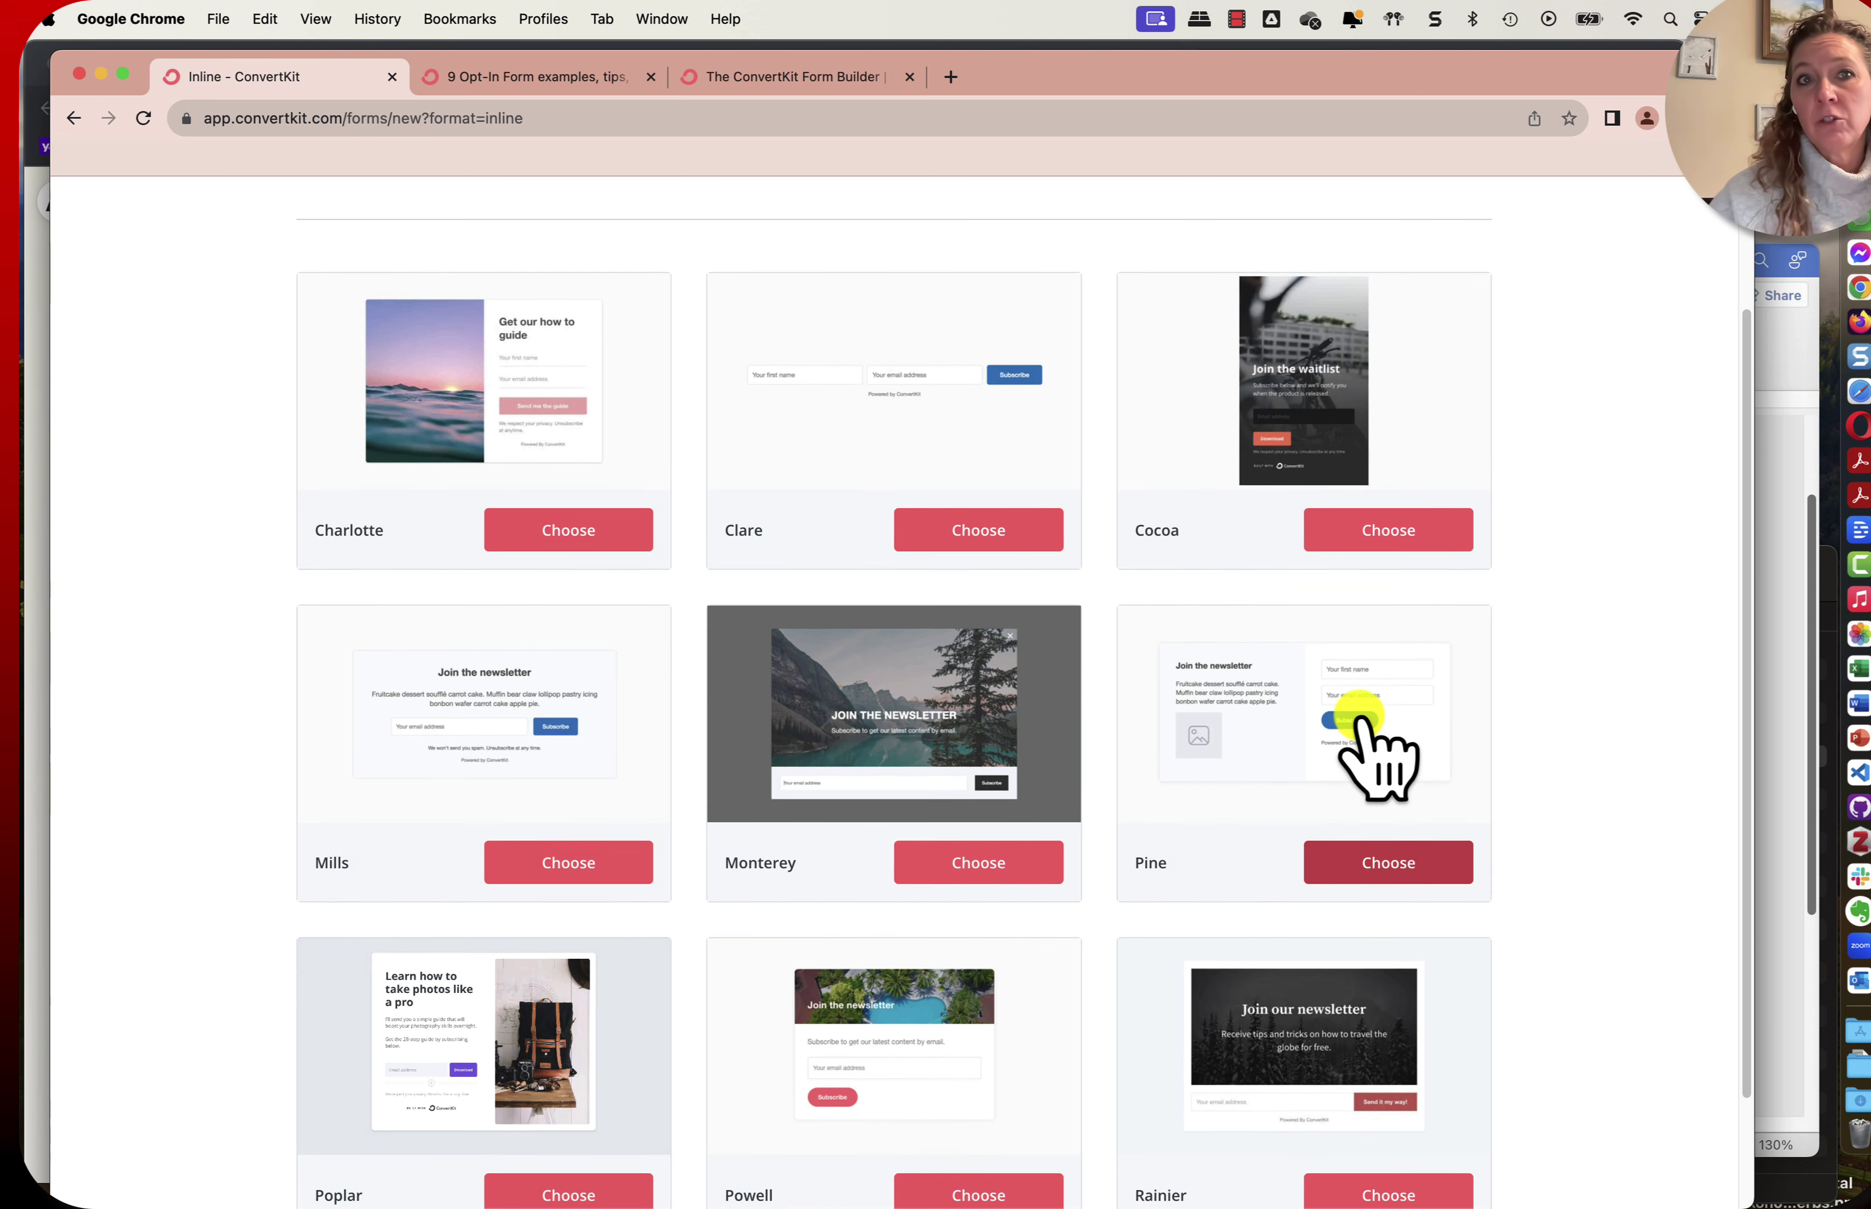
scroll(1359, 717, up, 1)
scroll(1359, 715, down, 1)
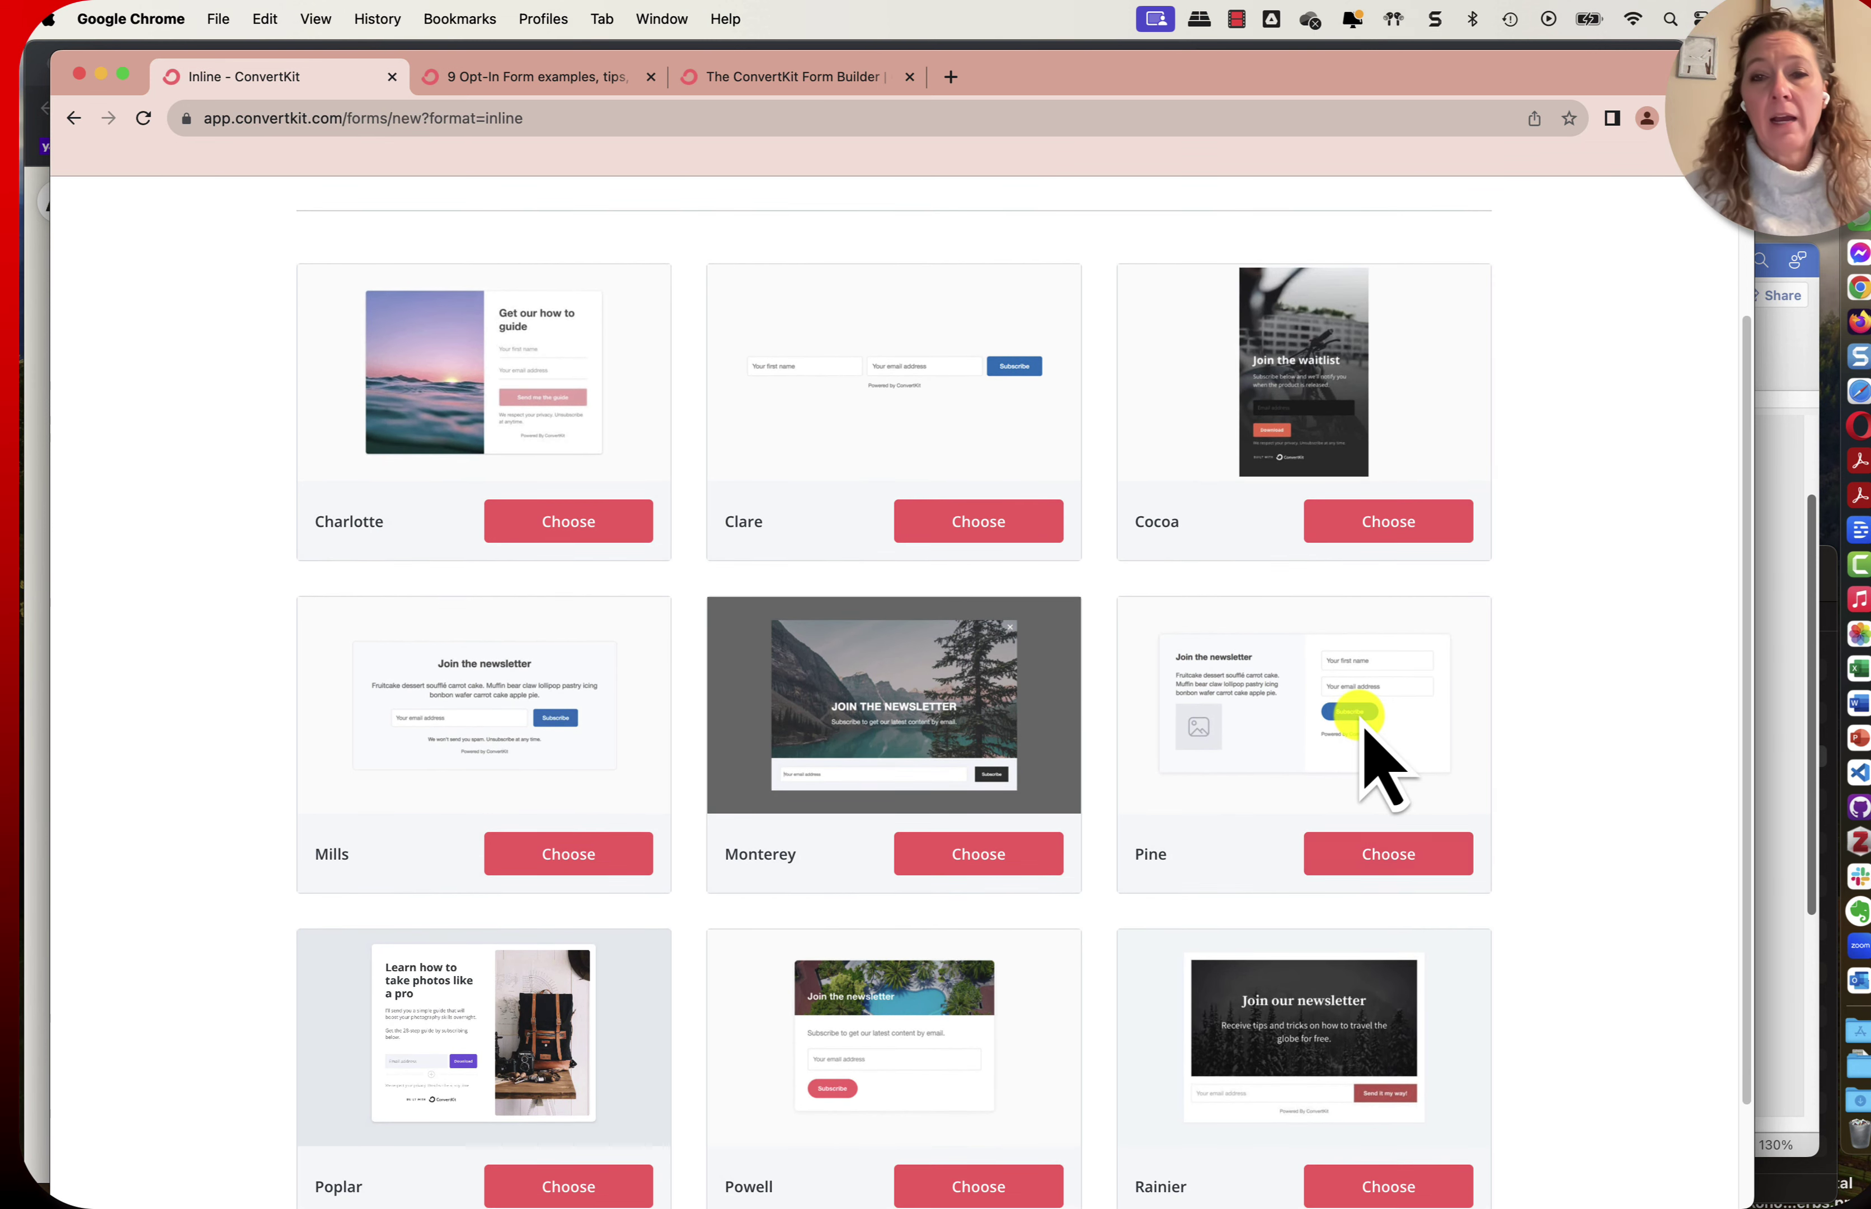